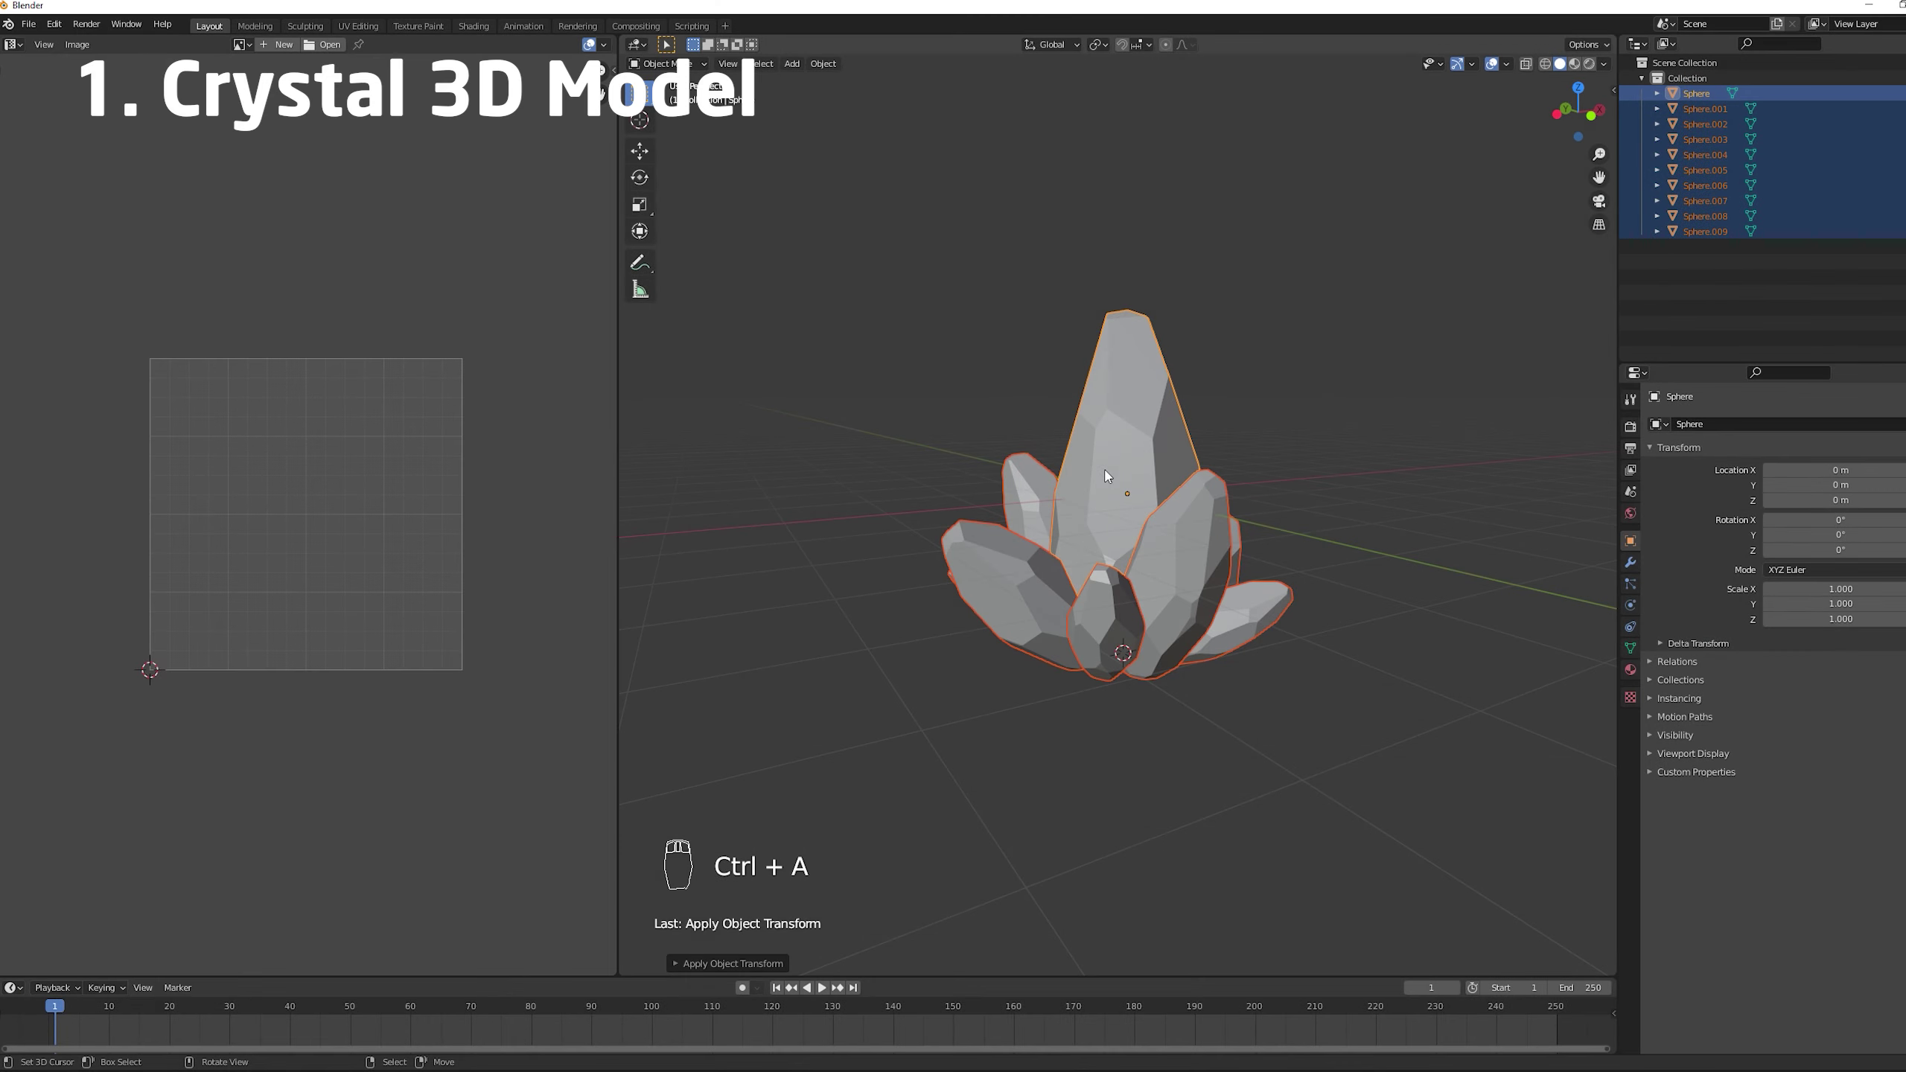
pyautogui.moveTo(1111, 477); pyautogui.dragTo(1268, 470, button='middle')
pyautogui.moveTo(1267, 471); pyautogui.dragTo(1421, 467, button='middle')
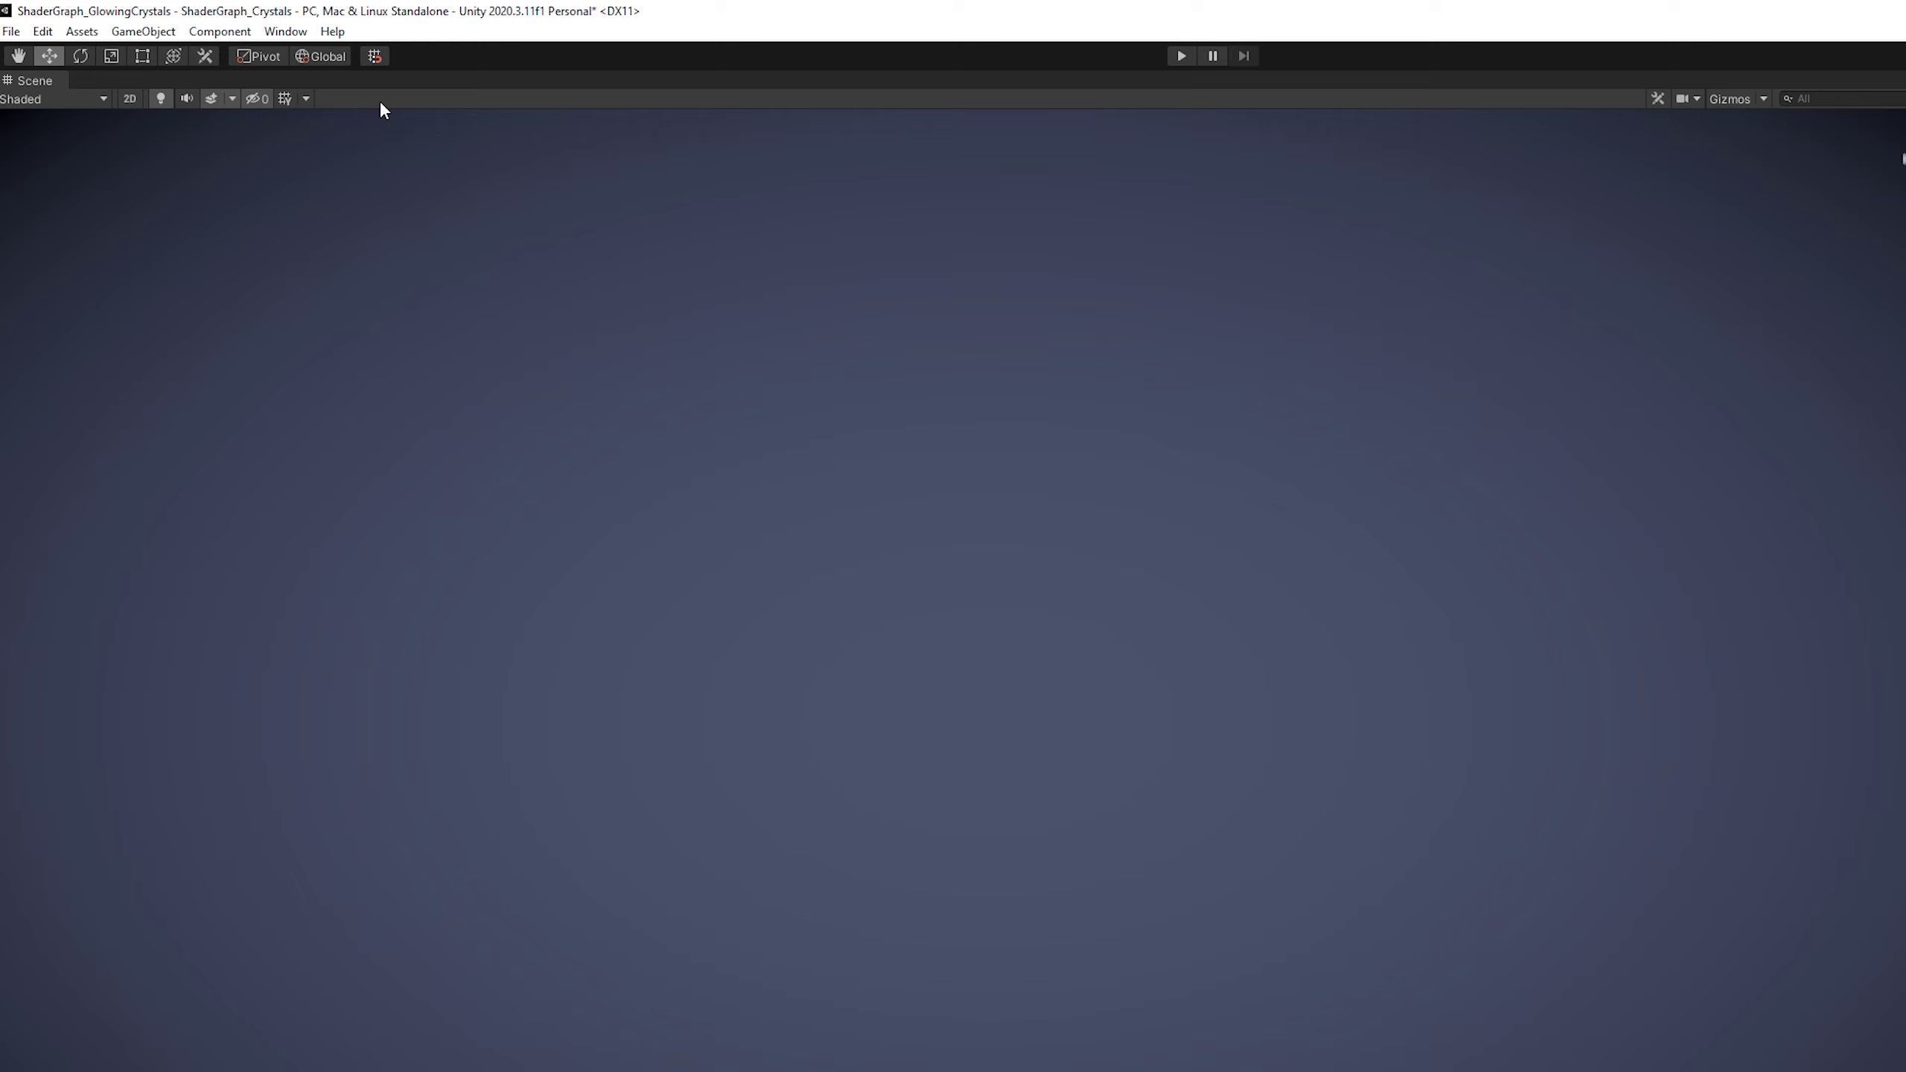
# - Look up the Shader Graph package in the Unity project's Package Manager
pyautogui.click(285, 31)
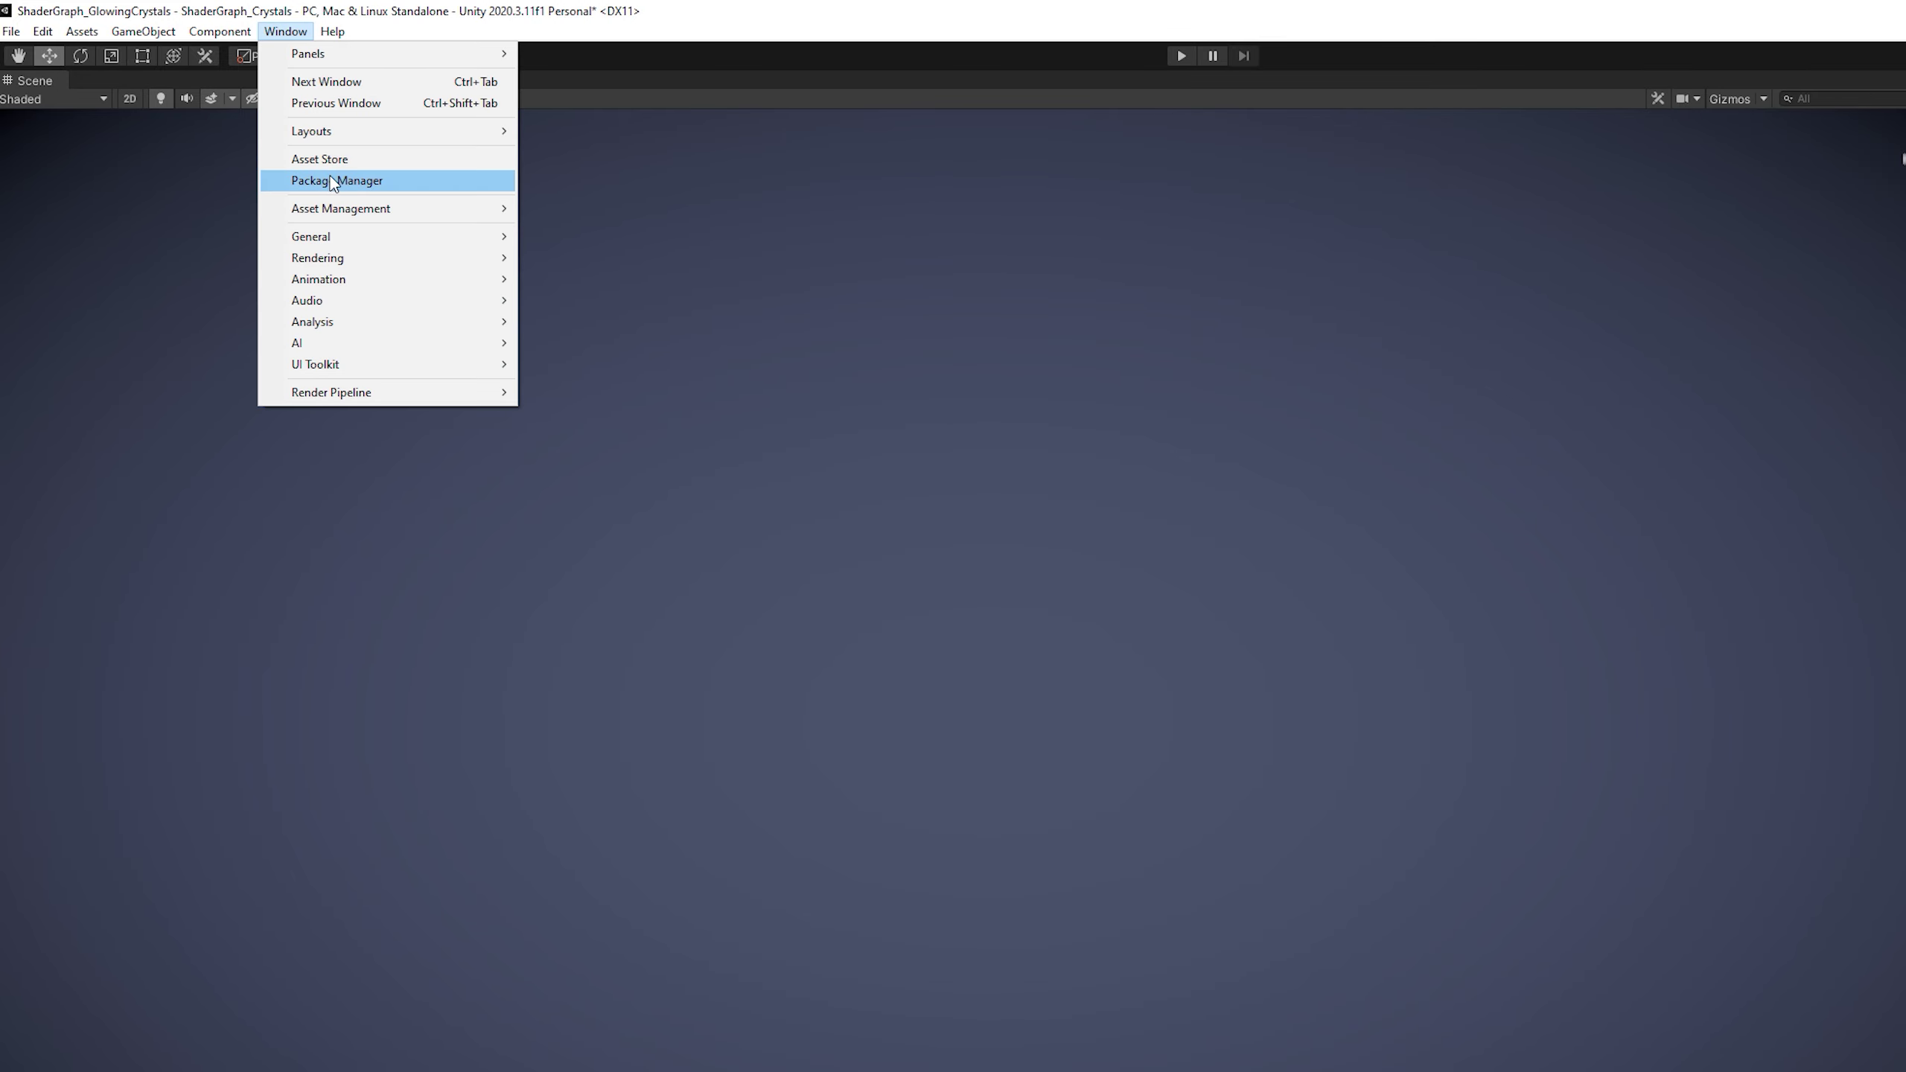
pyautogui.click(360, 180)
pyautogui.scroll(-7, 378, 668)
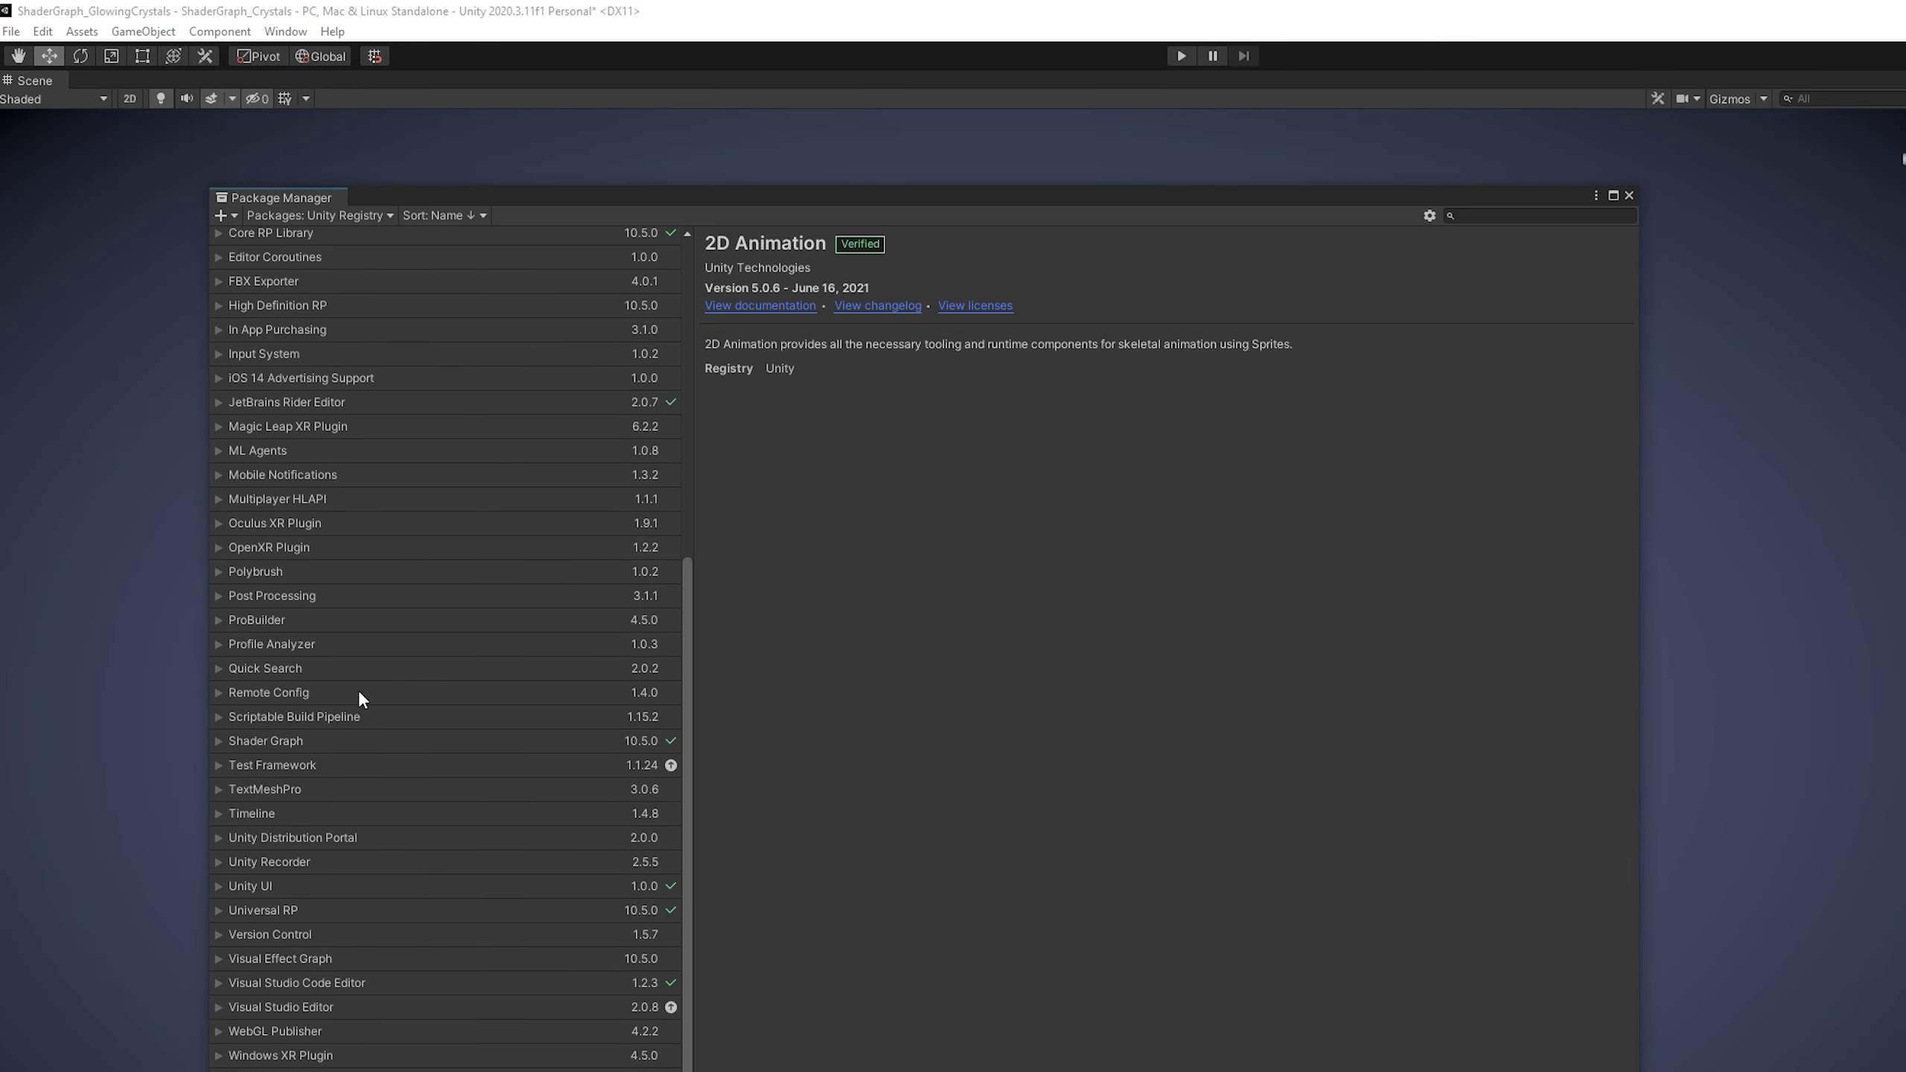
pyautogui.click(331, 741)
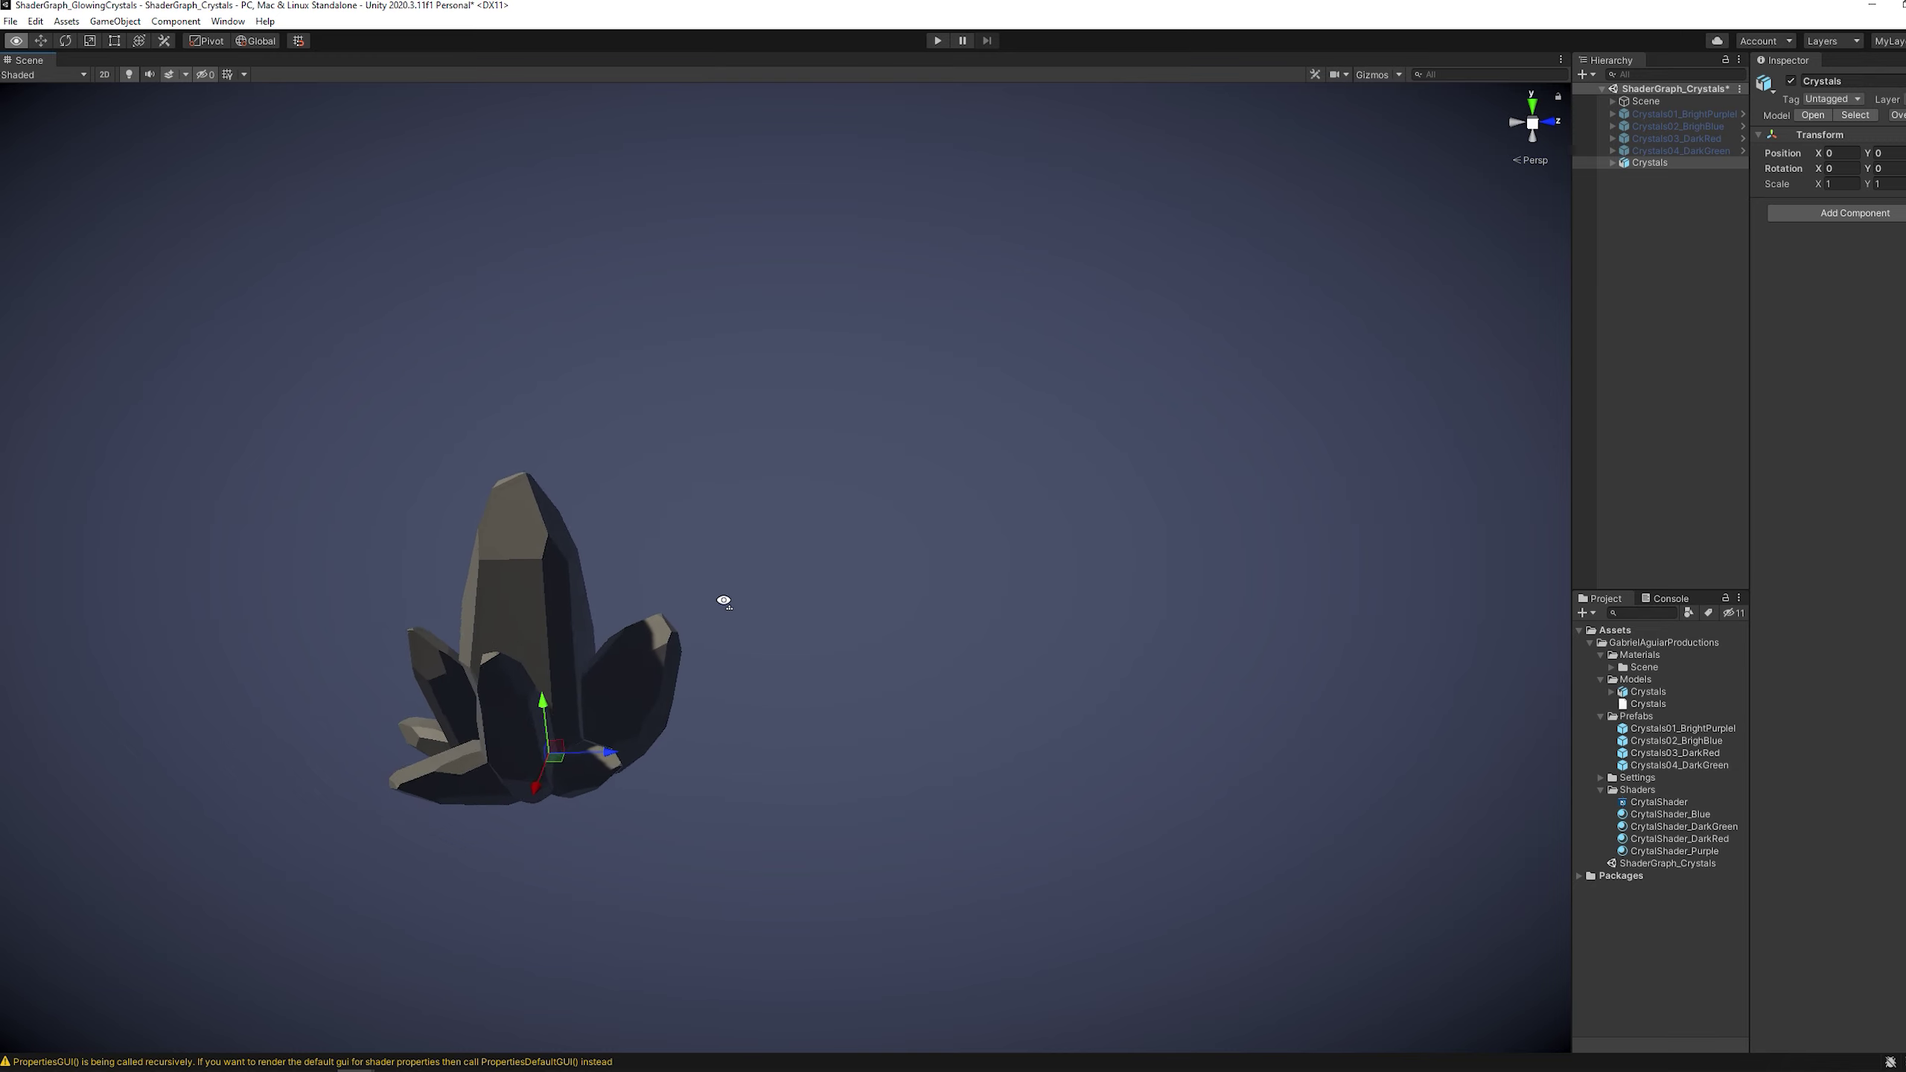
pyautogui.keyDown('alt'); pyautogui.moveTo(724, 596); pyautogui.dragTo(1167, 587); pyautogui.keyUp('alt')
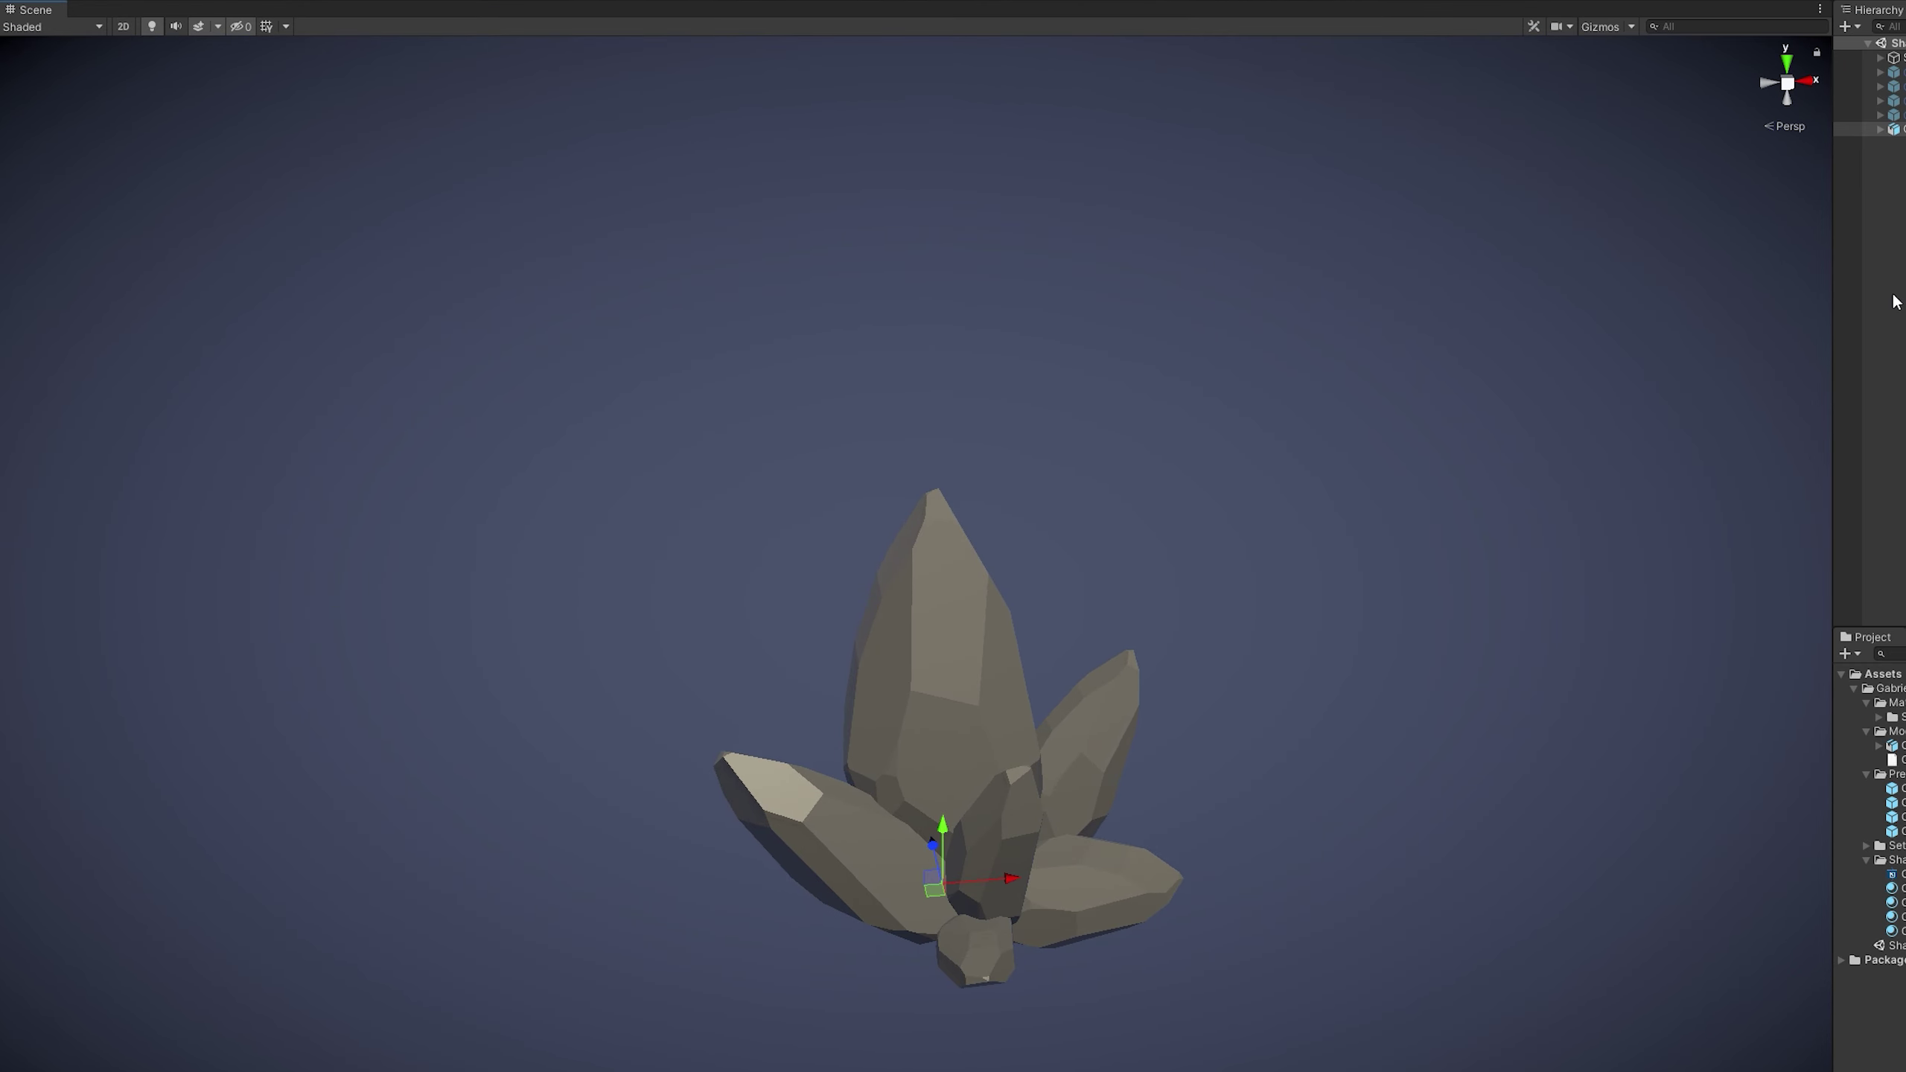
pyautogui.click(1894, 295)
pyautogui.moveTo(1598, 542); pyautogui.dragTo(1576, 511, button='right')
pyautogui.press('d')
pyautogui.press('q')
pyautogui.keyDown('alt'); pyautogui.moveTo(1576, 512); pyautogui.dragTo(1400, 481); pyautogui.keyUp('alt')
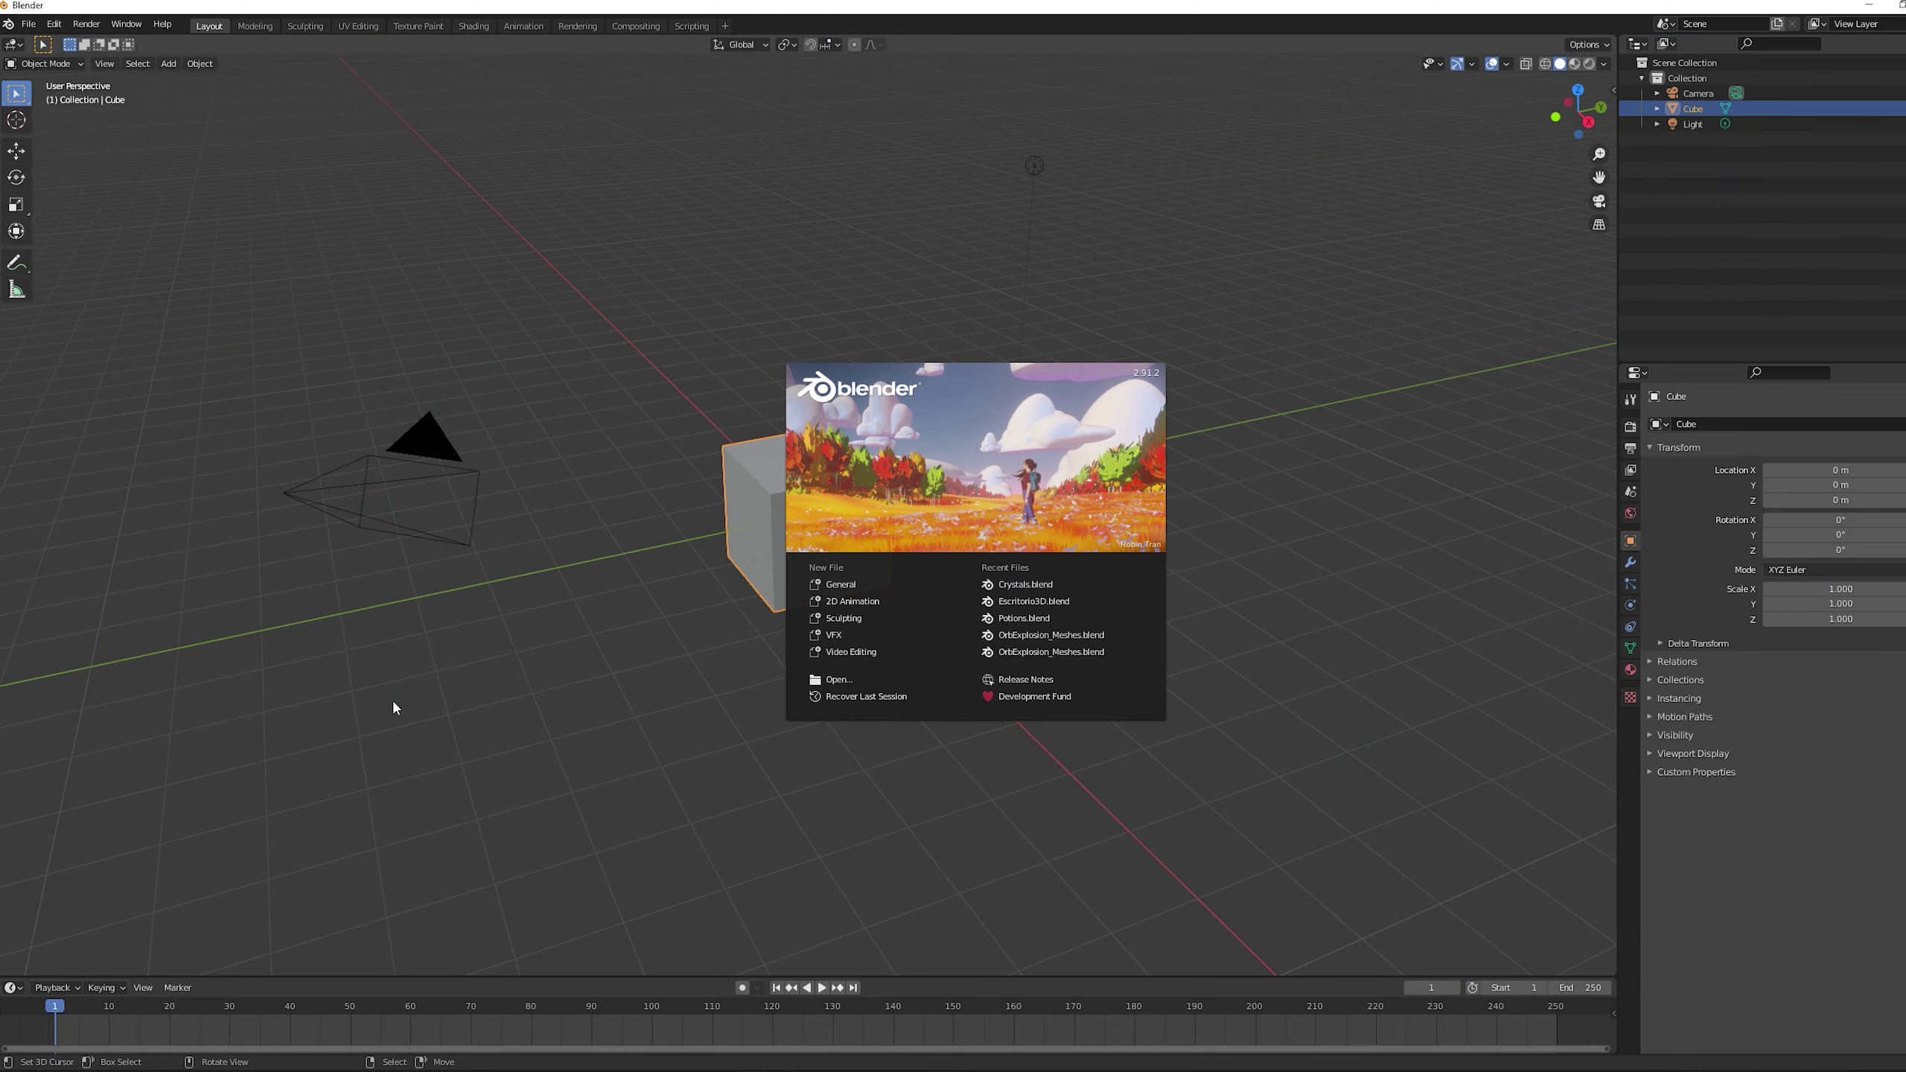
# - Delete the default camera, cube and light from the Blender scene
pyautogui.click(394, 704)
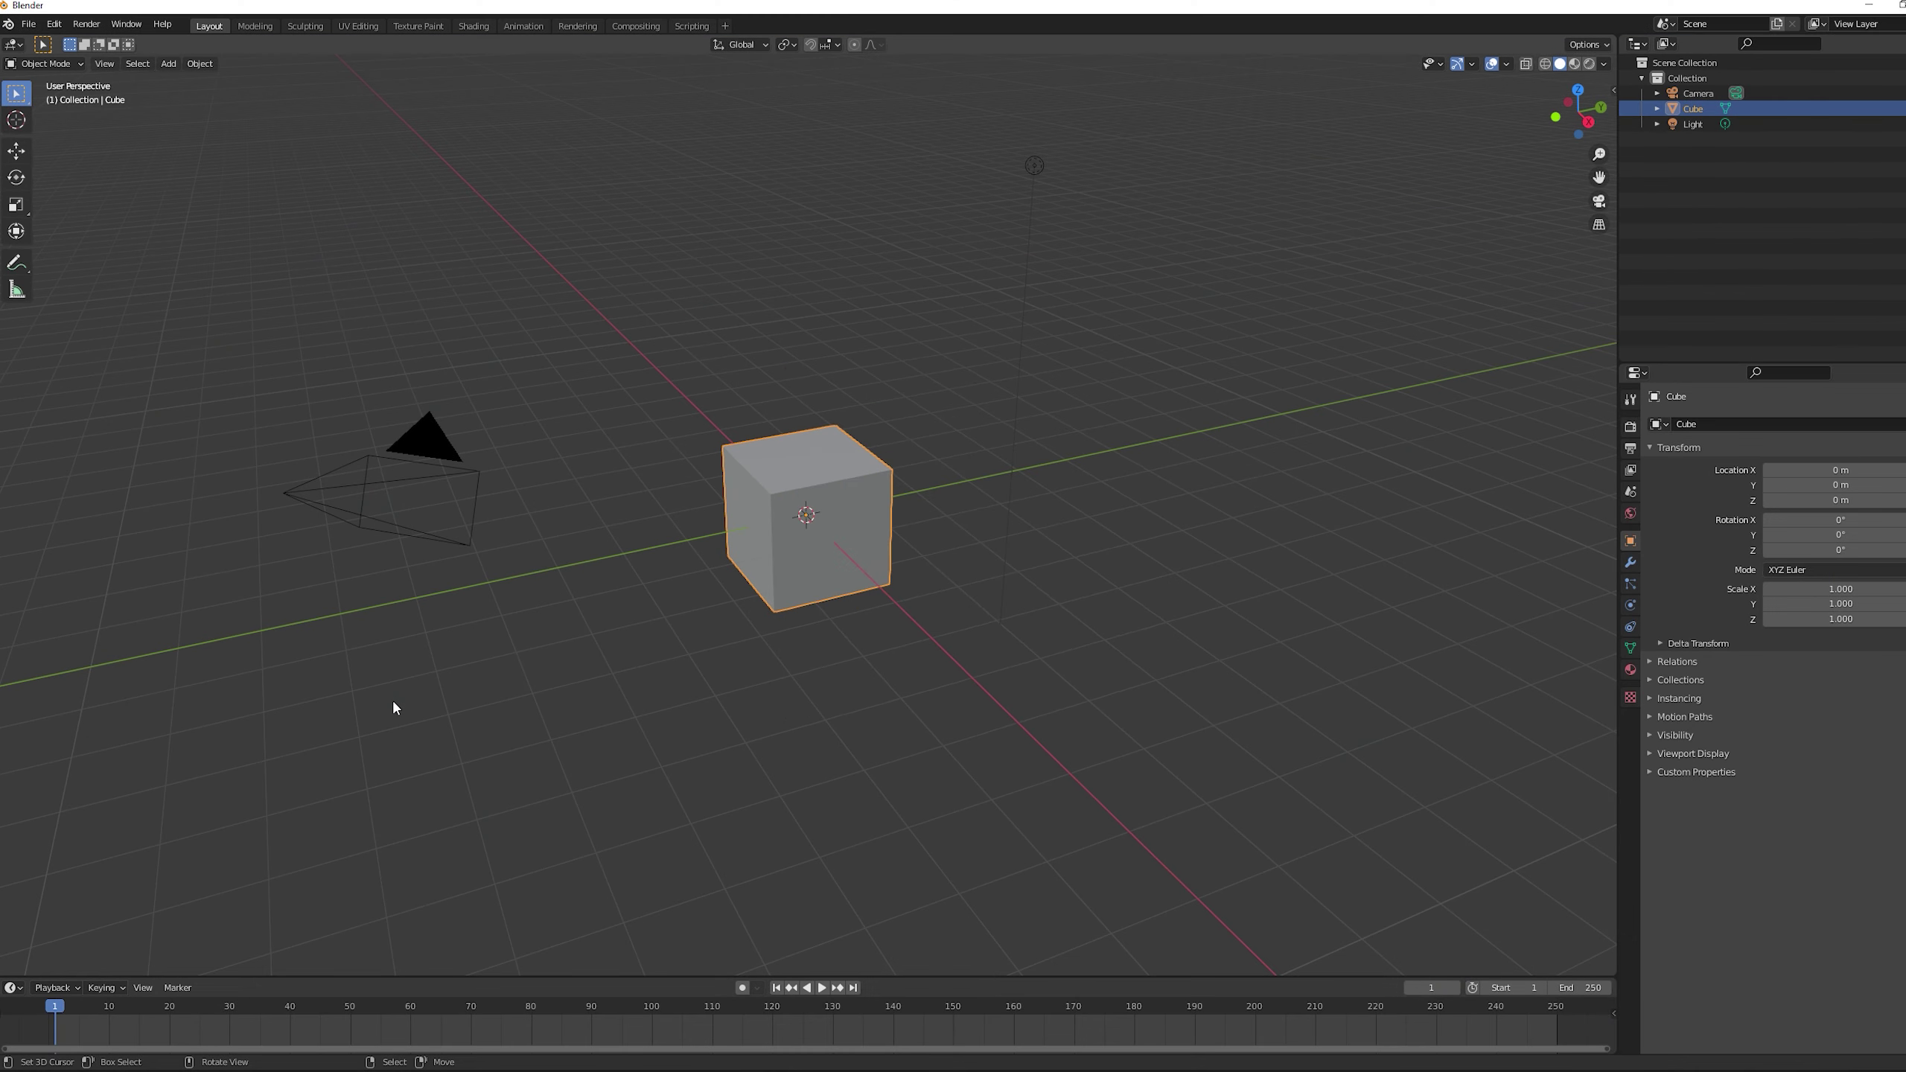
pyautogui.press('n')
pyautogui.press('a')
pyautogui.press('a')
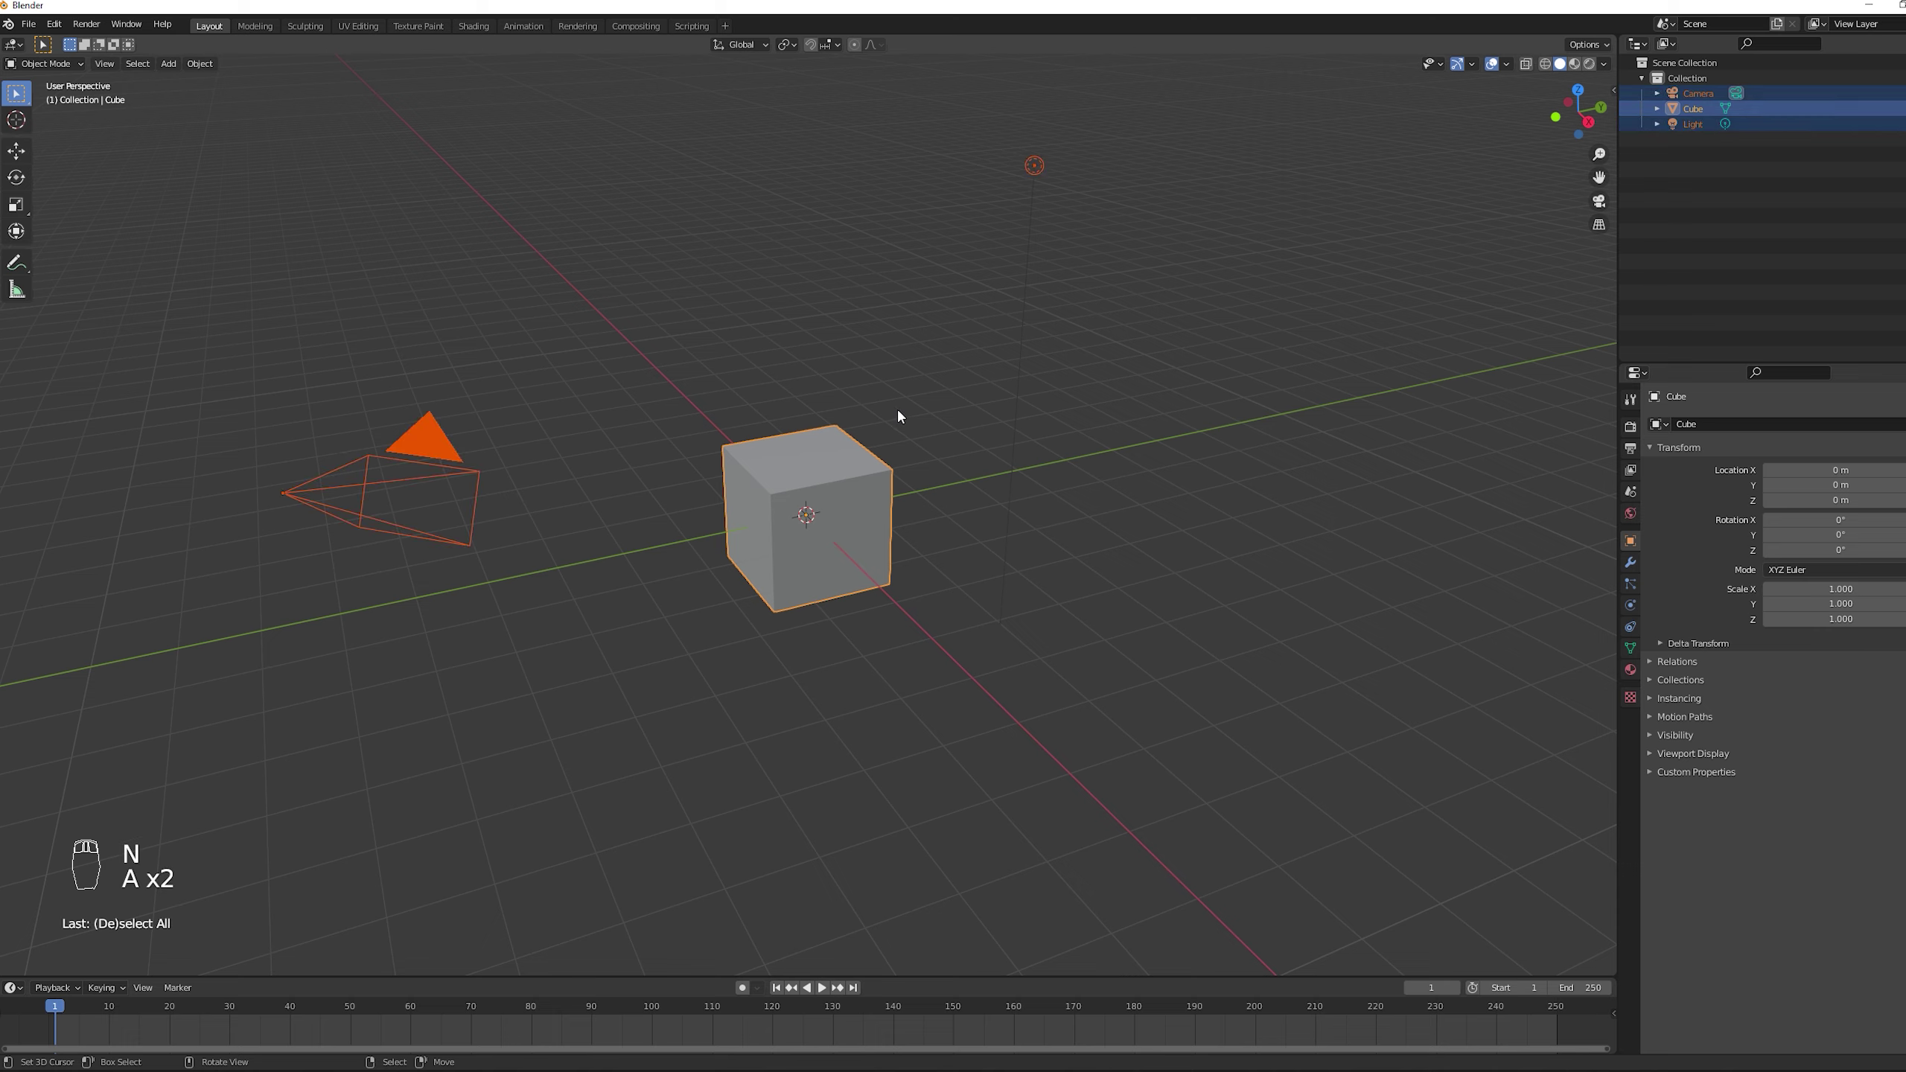
pyautogui.press('Delete')
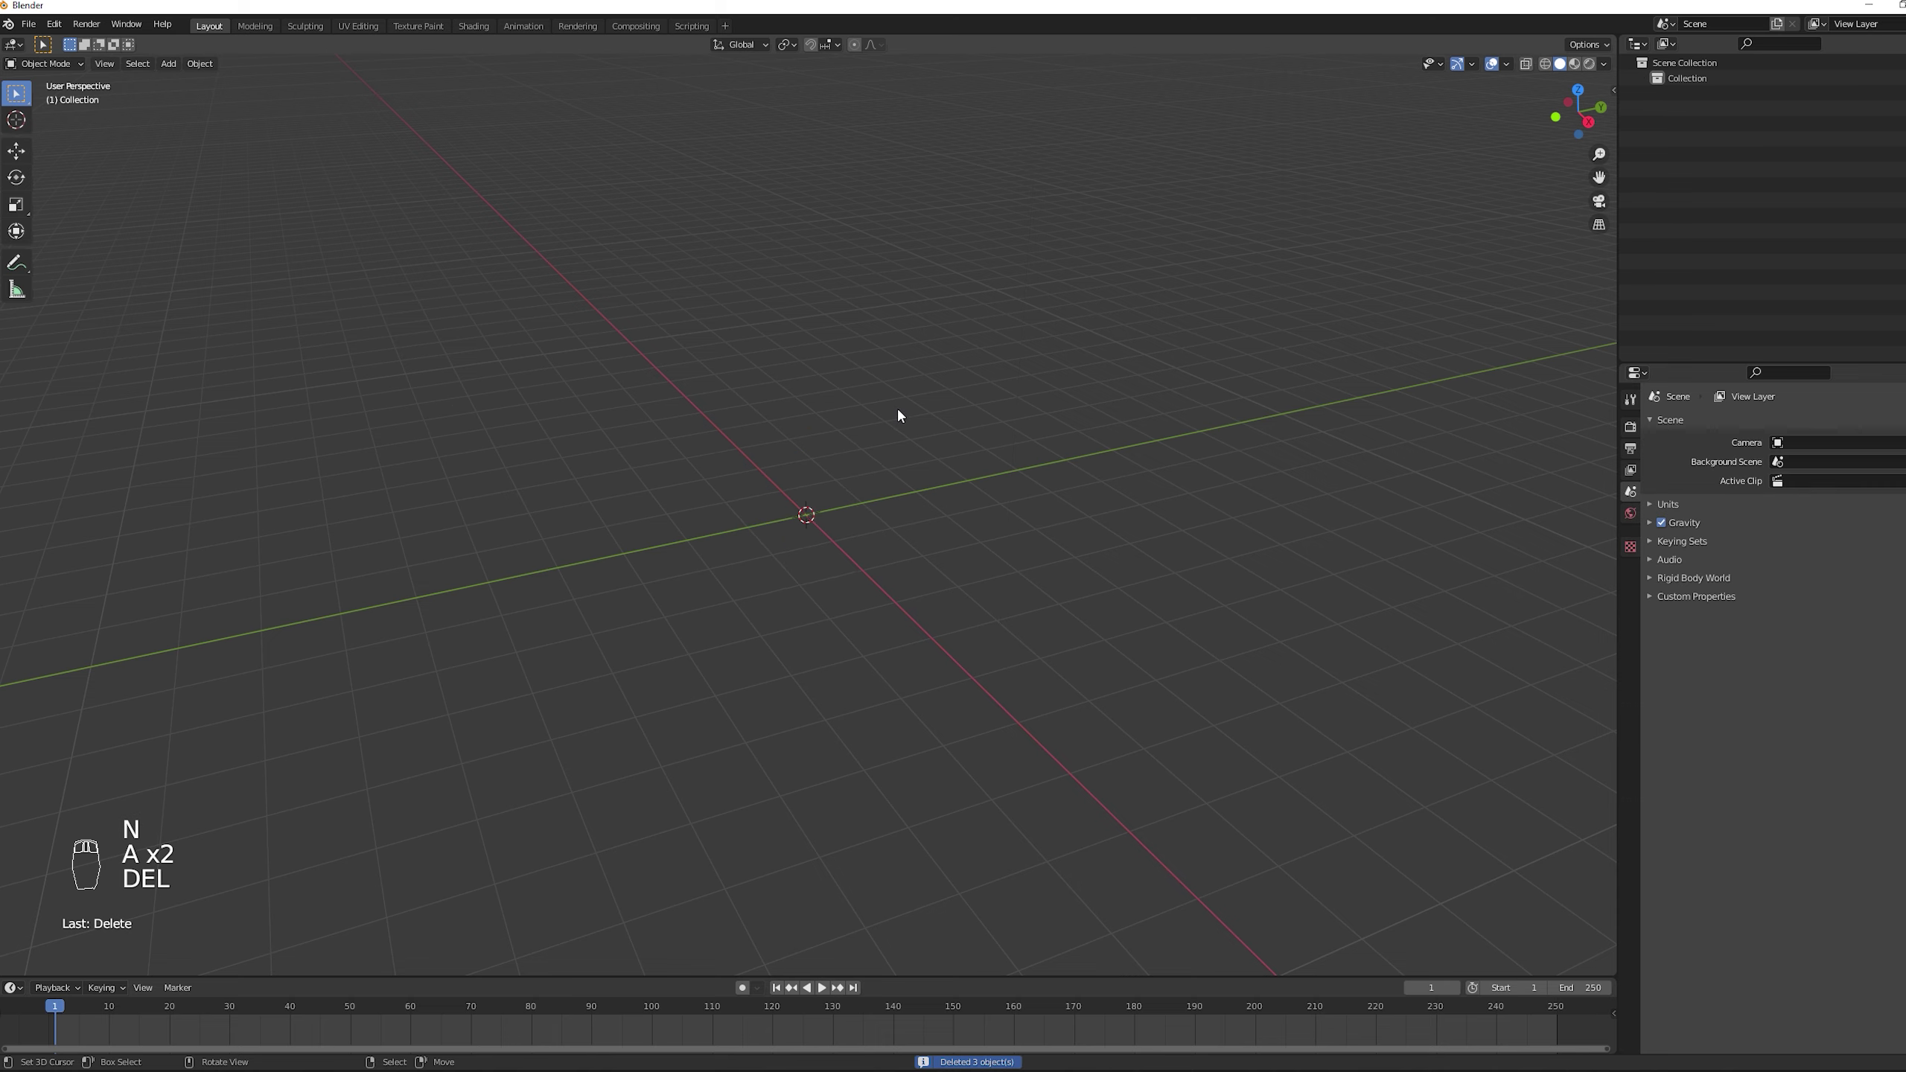
# - Add a UV sphere mesh with 12 segments and 8 rings
pyautogui.hotkey('shift', 'a')
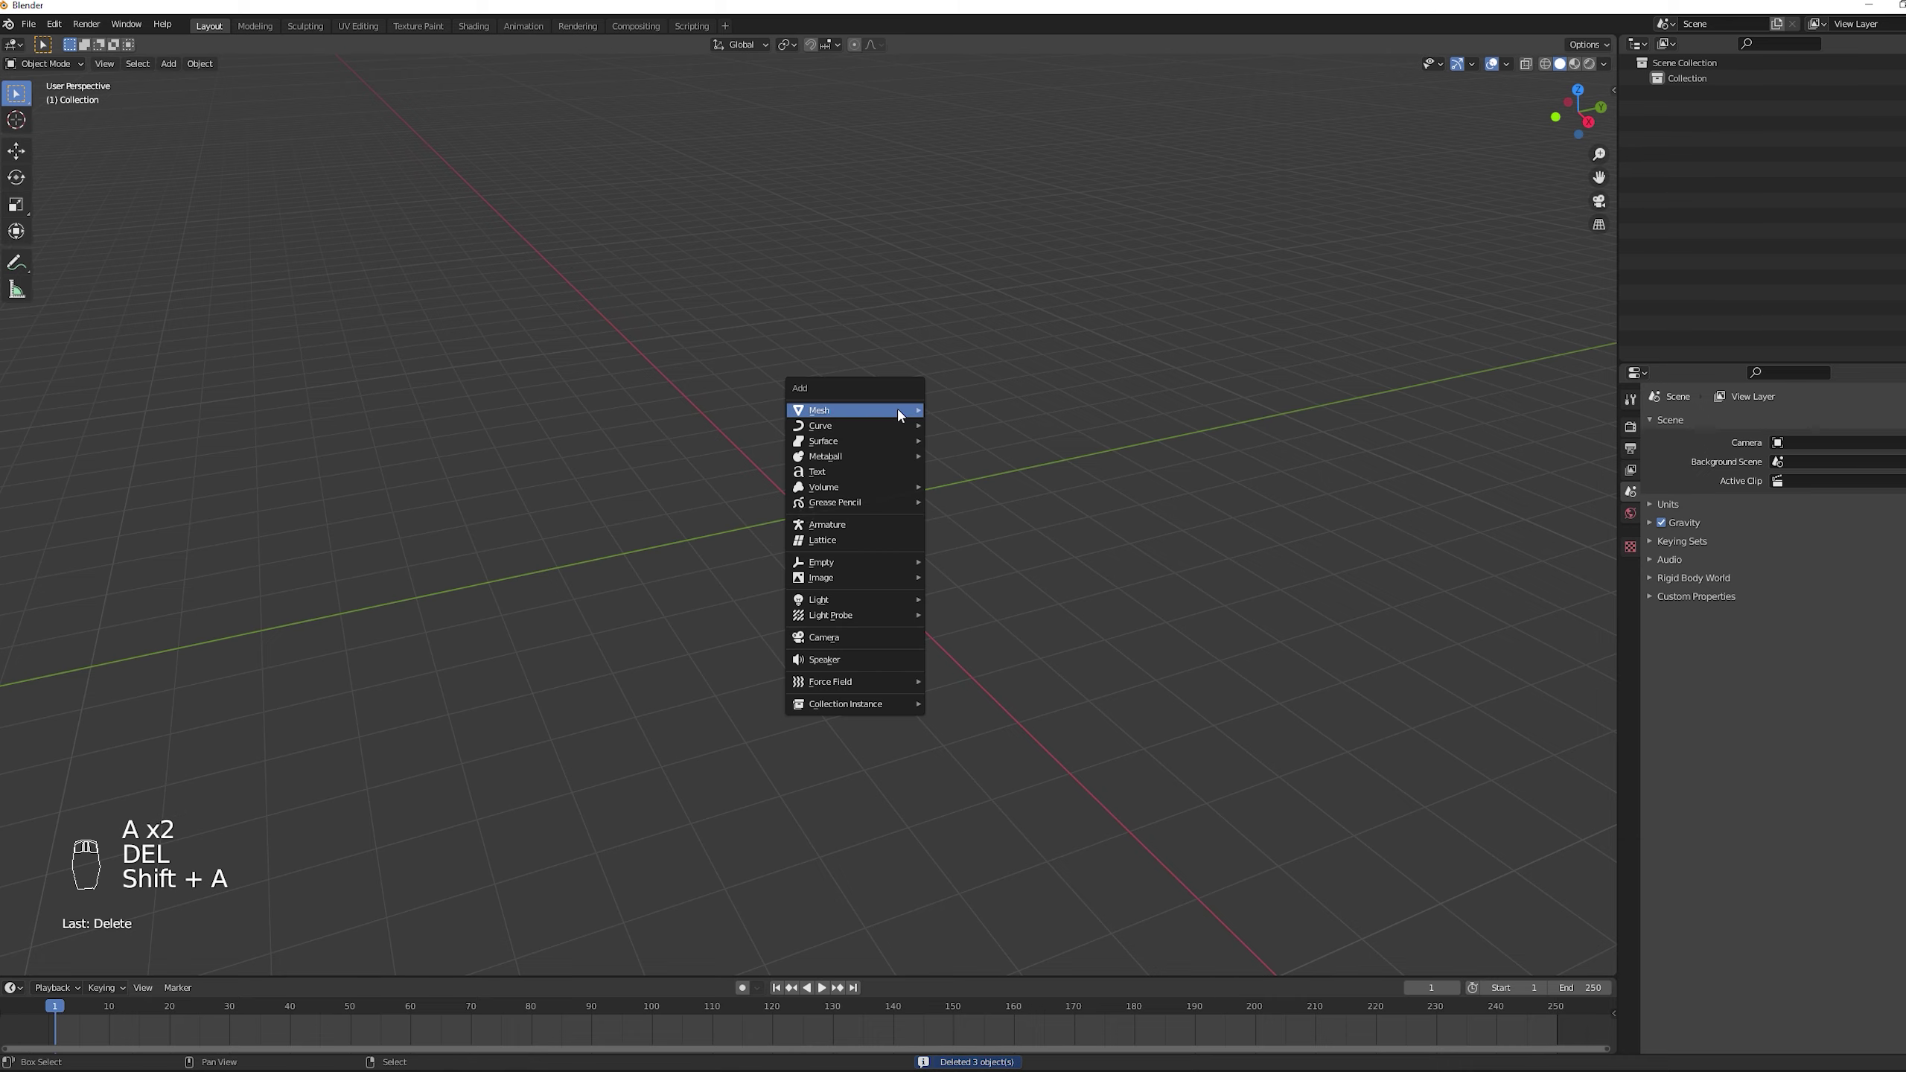
pyautogui.moveTo(897, 408)
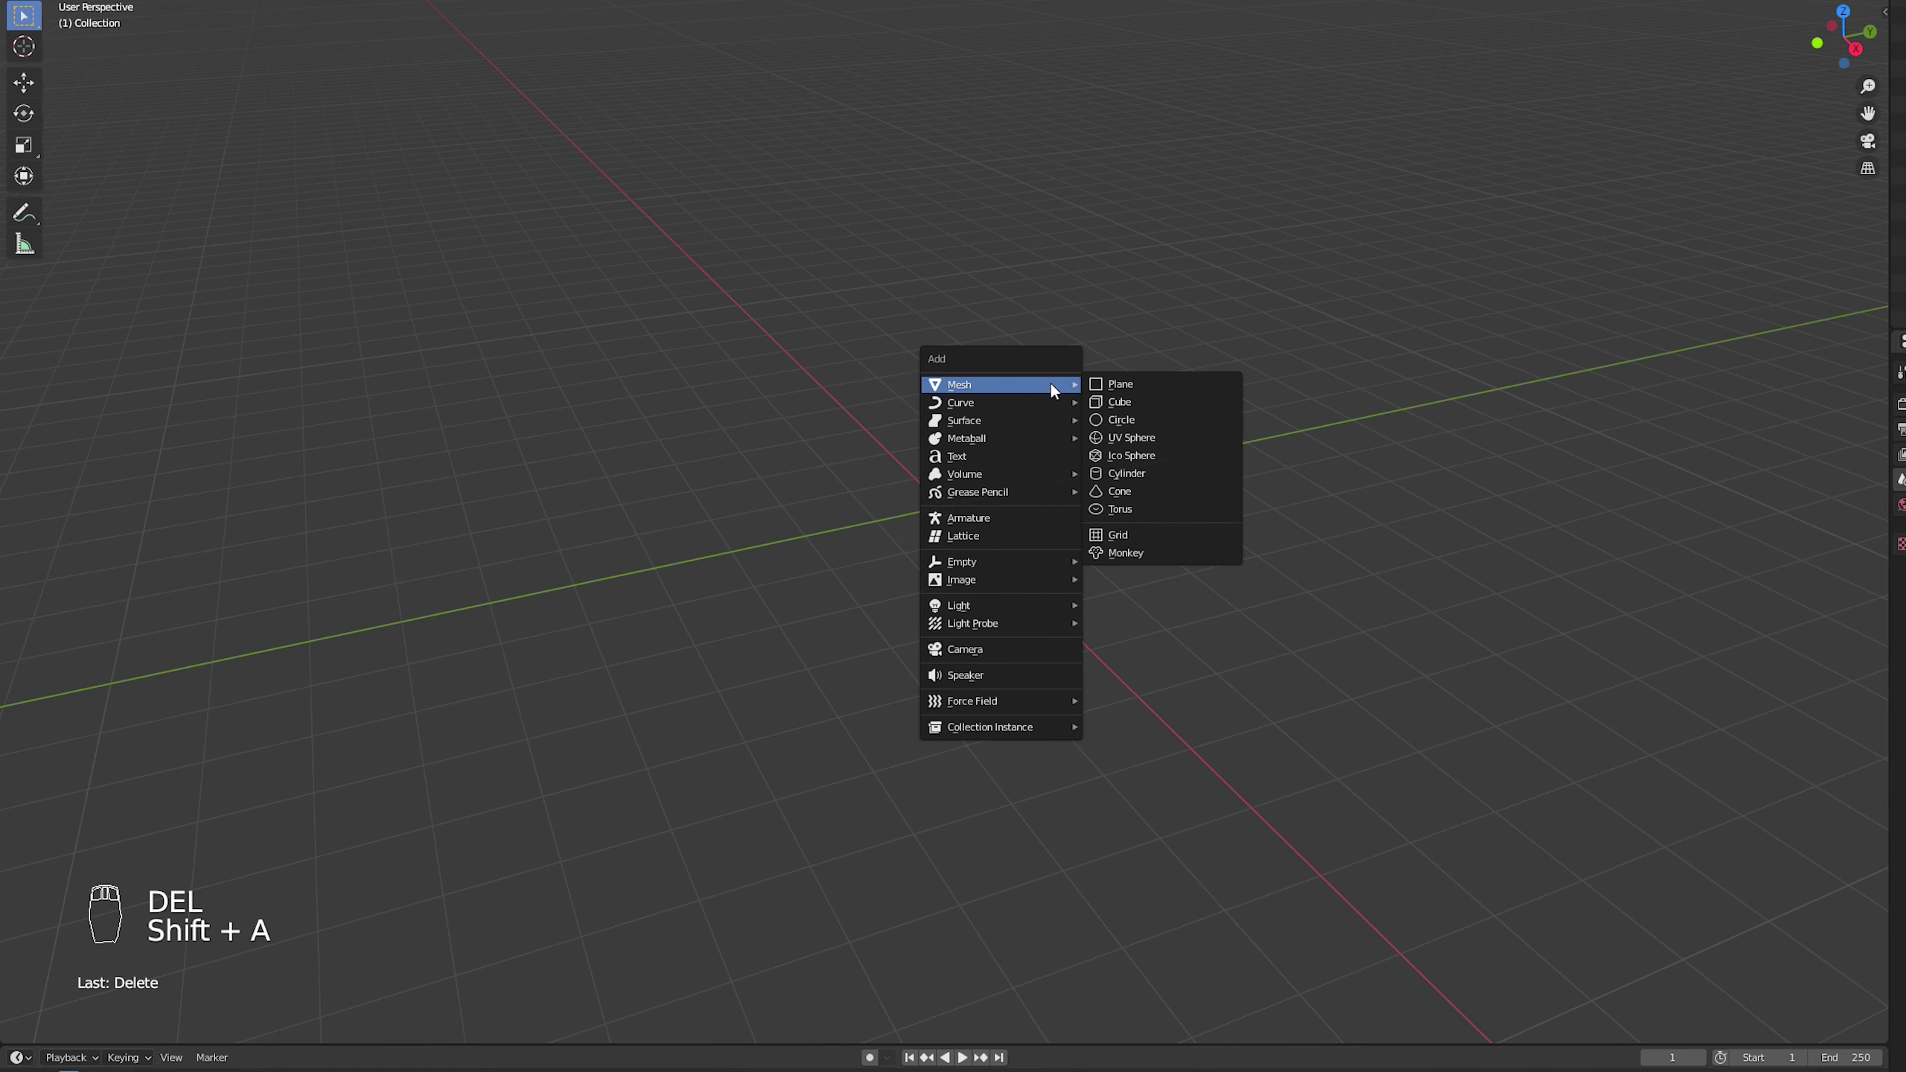
pyautogui.click(1162, 437)
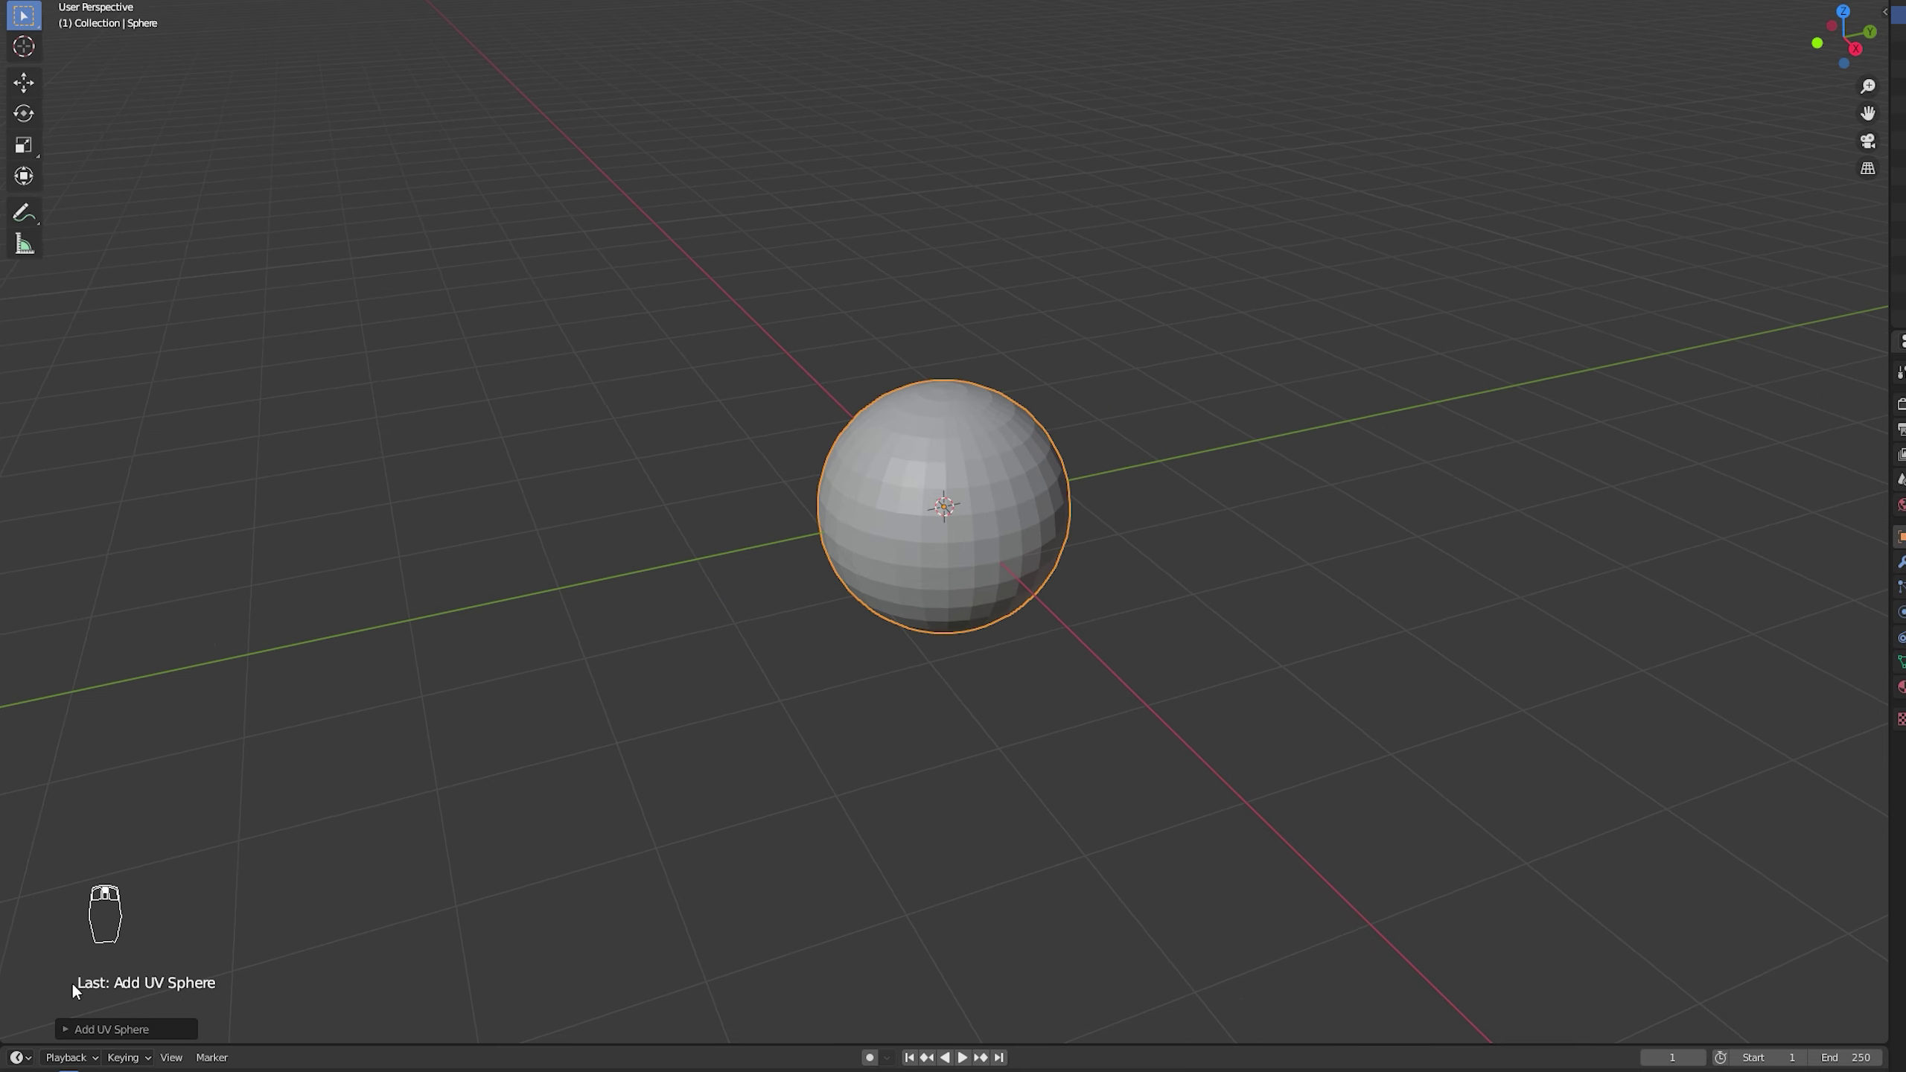
pyautogui.click(74, 1031)
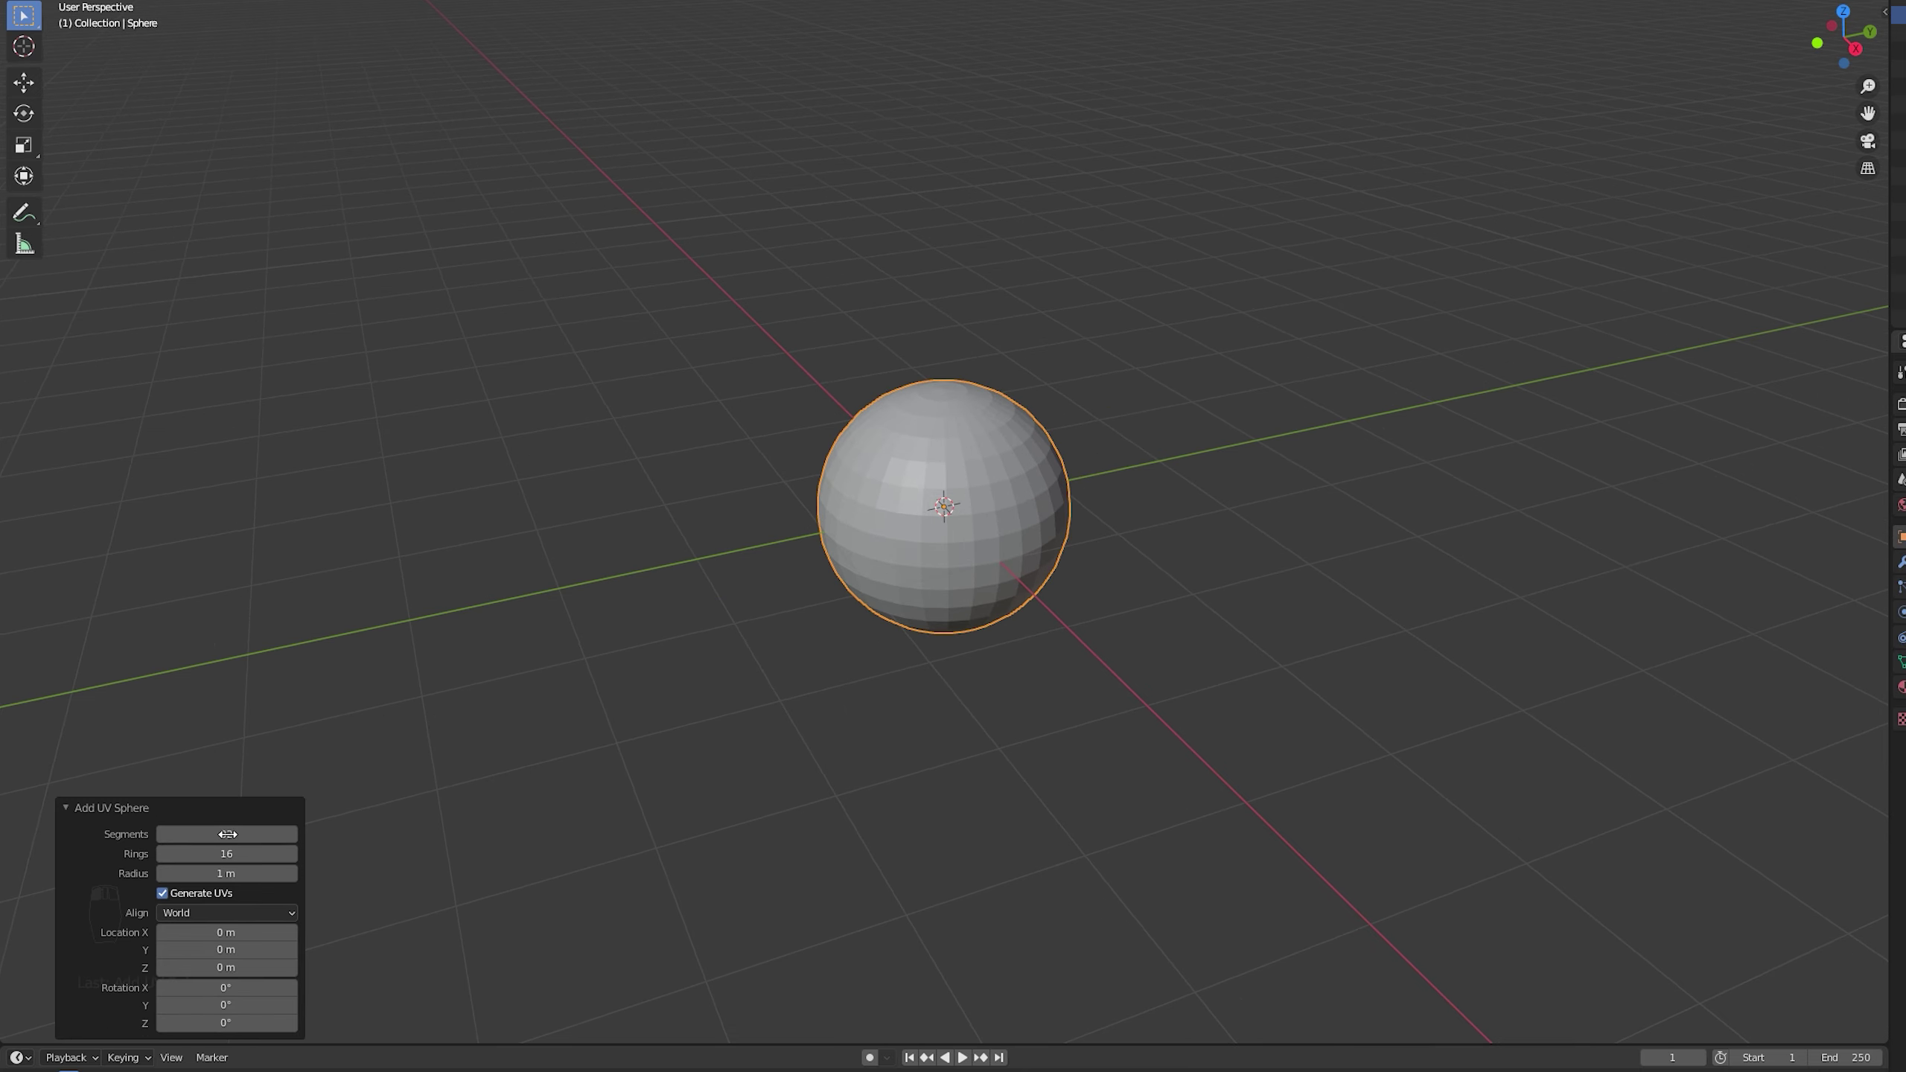
pyautogui.write('12')
pyautogui.press('Return')
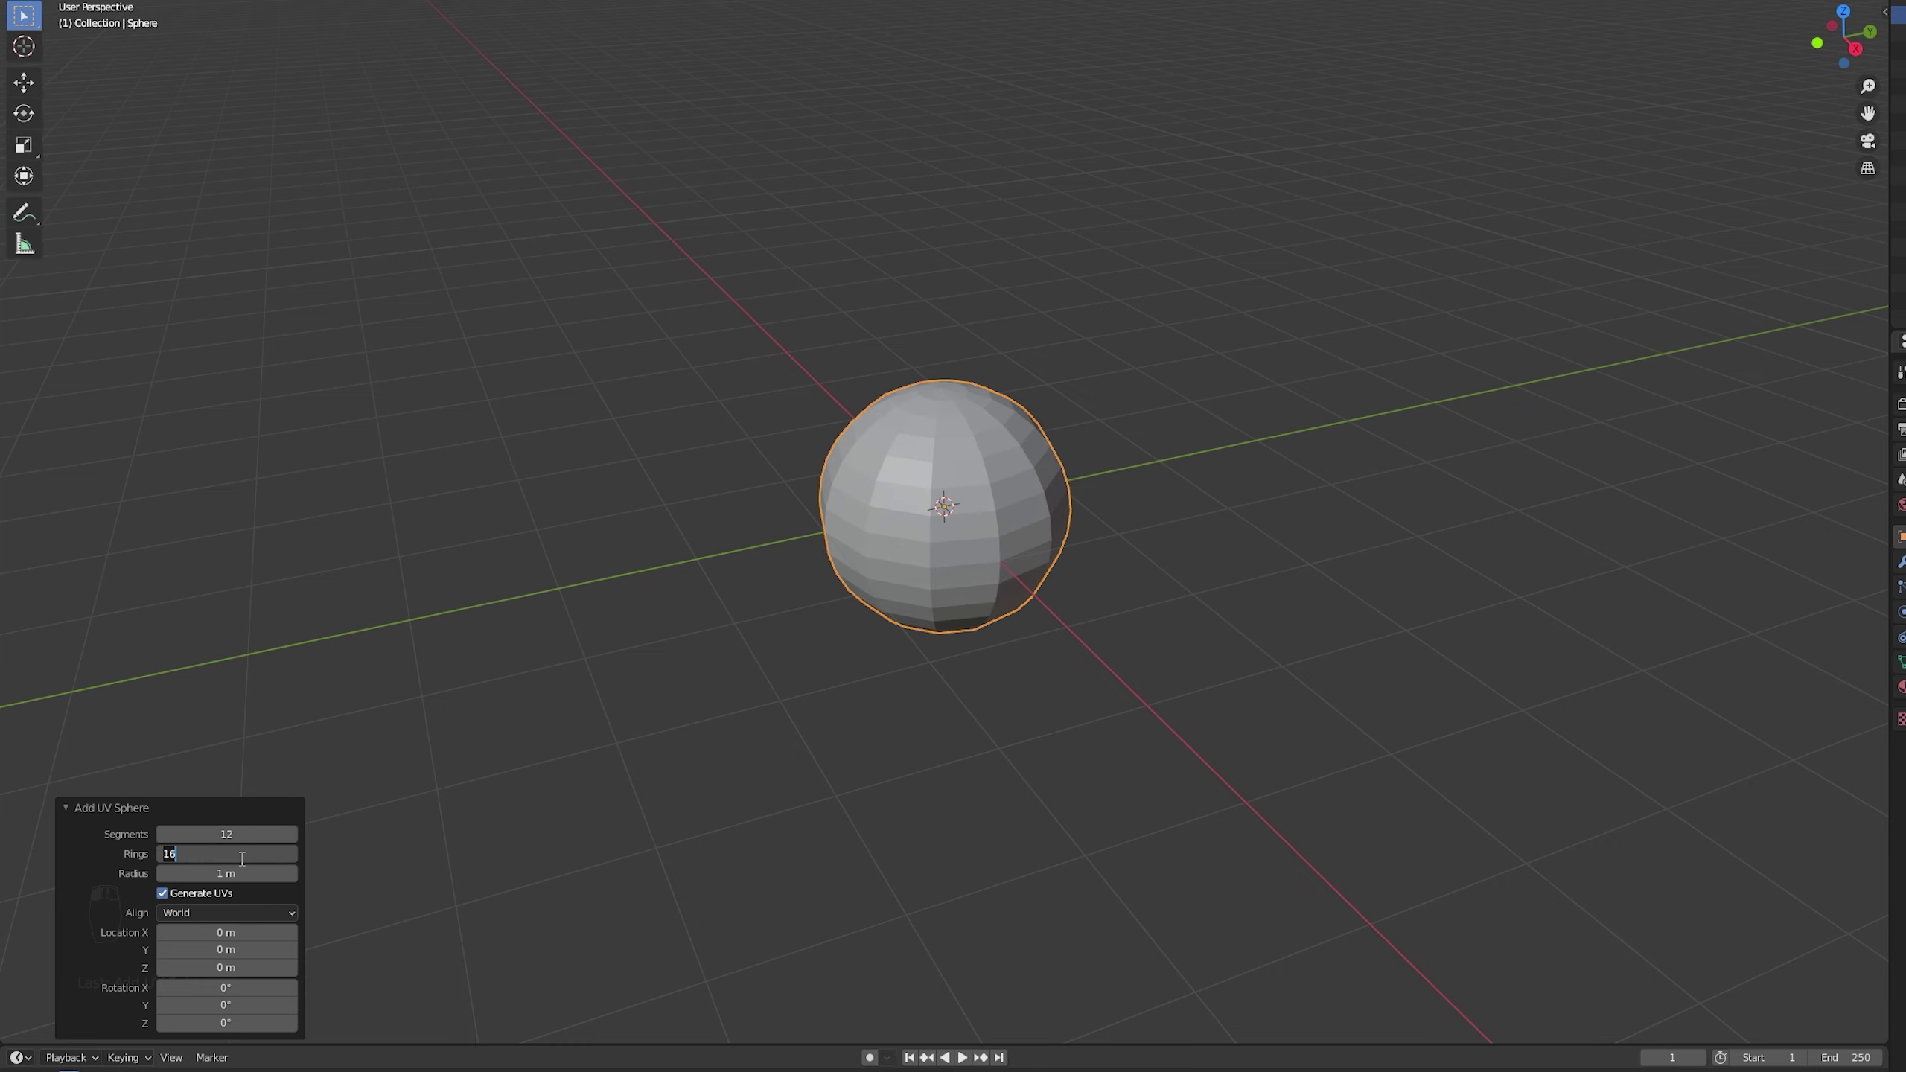
pyautogui.write('8')
pyautogui.press('Return')
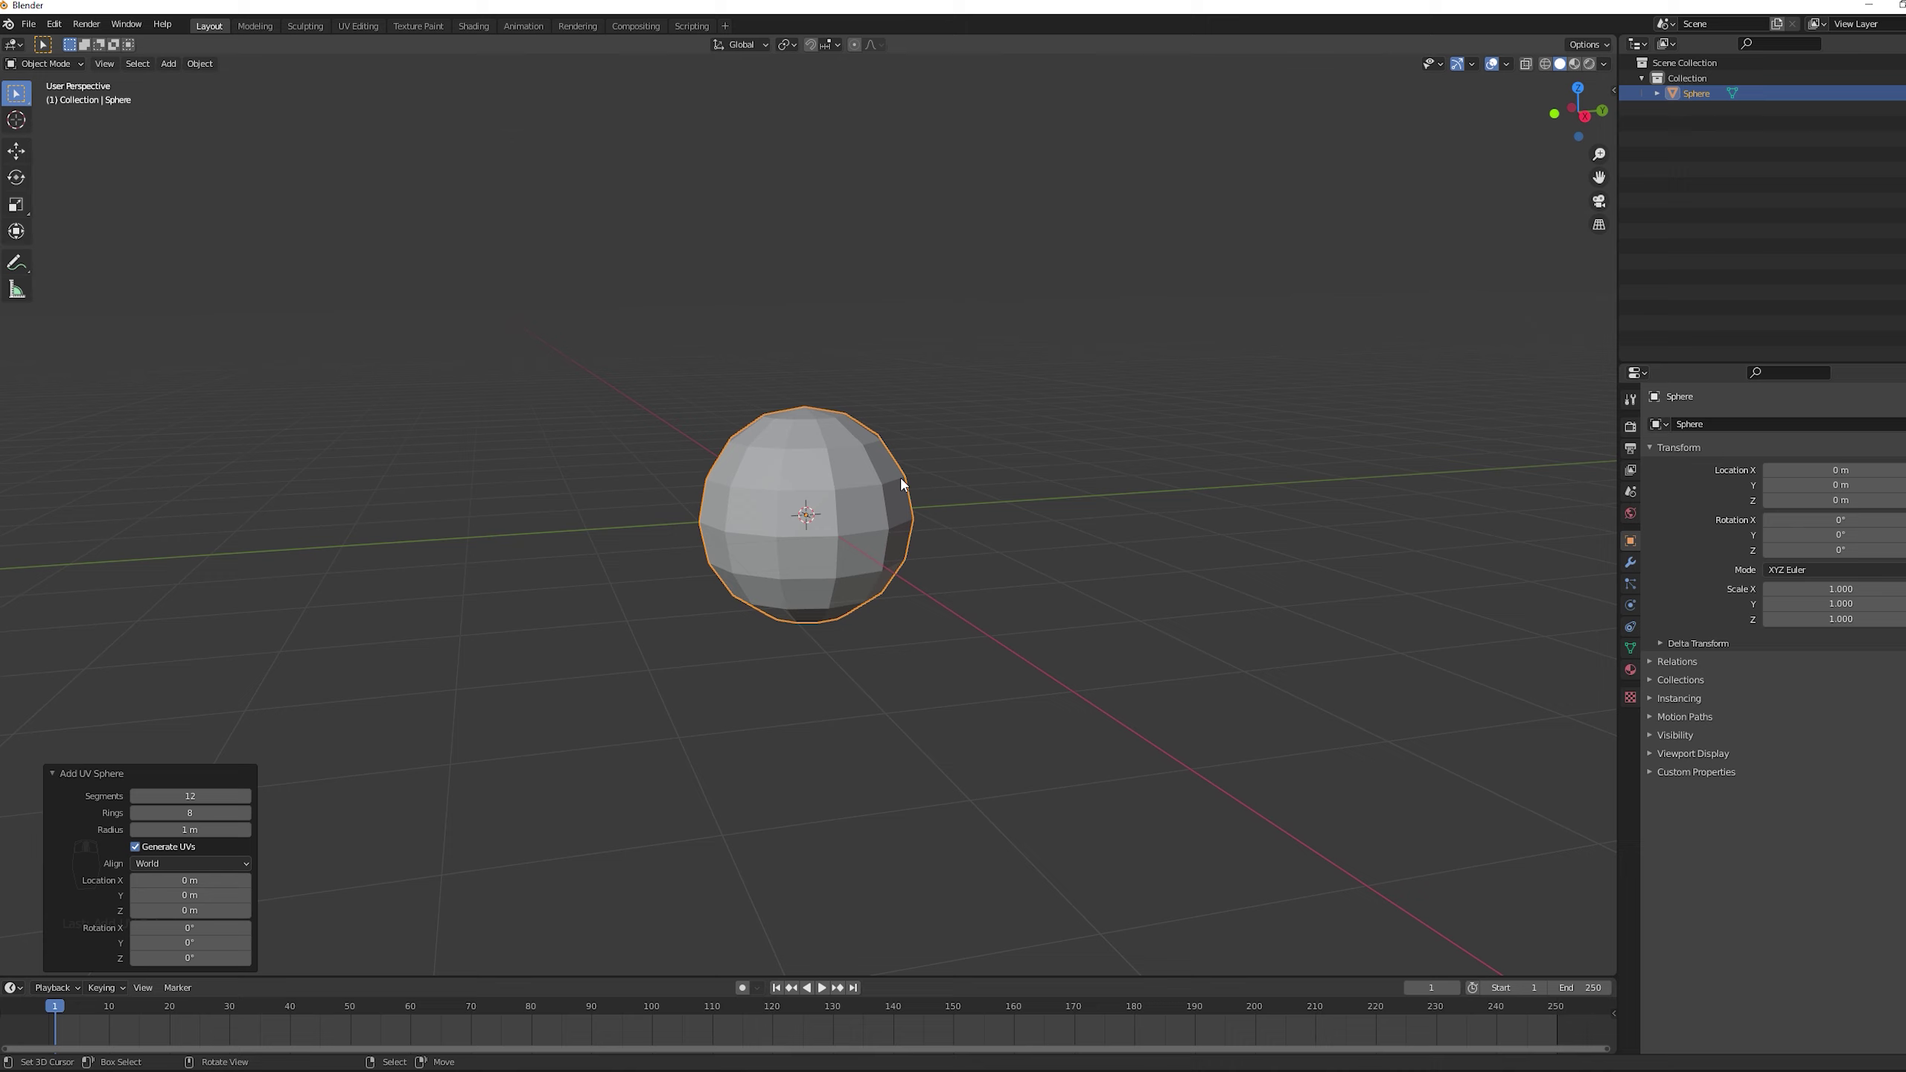
# - Scale the sphere along the Z axis by about 1.61 to stretch it vertically
pyautogui.press('s')
pyautogui.press('z')
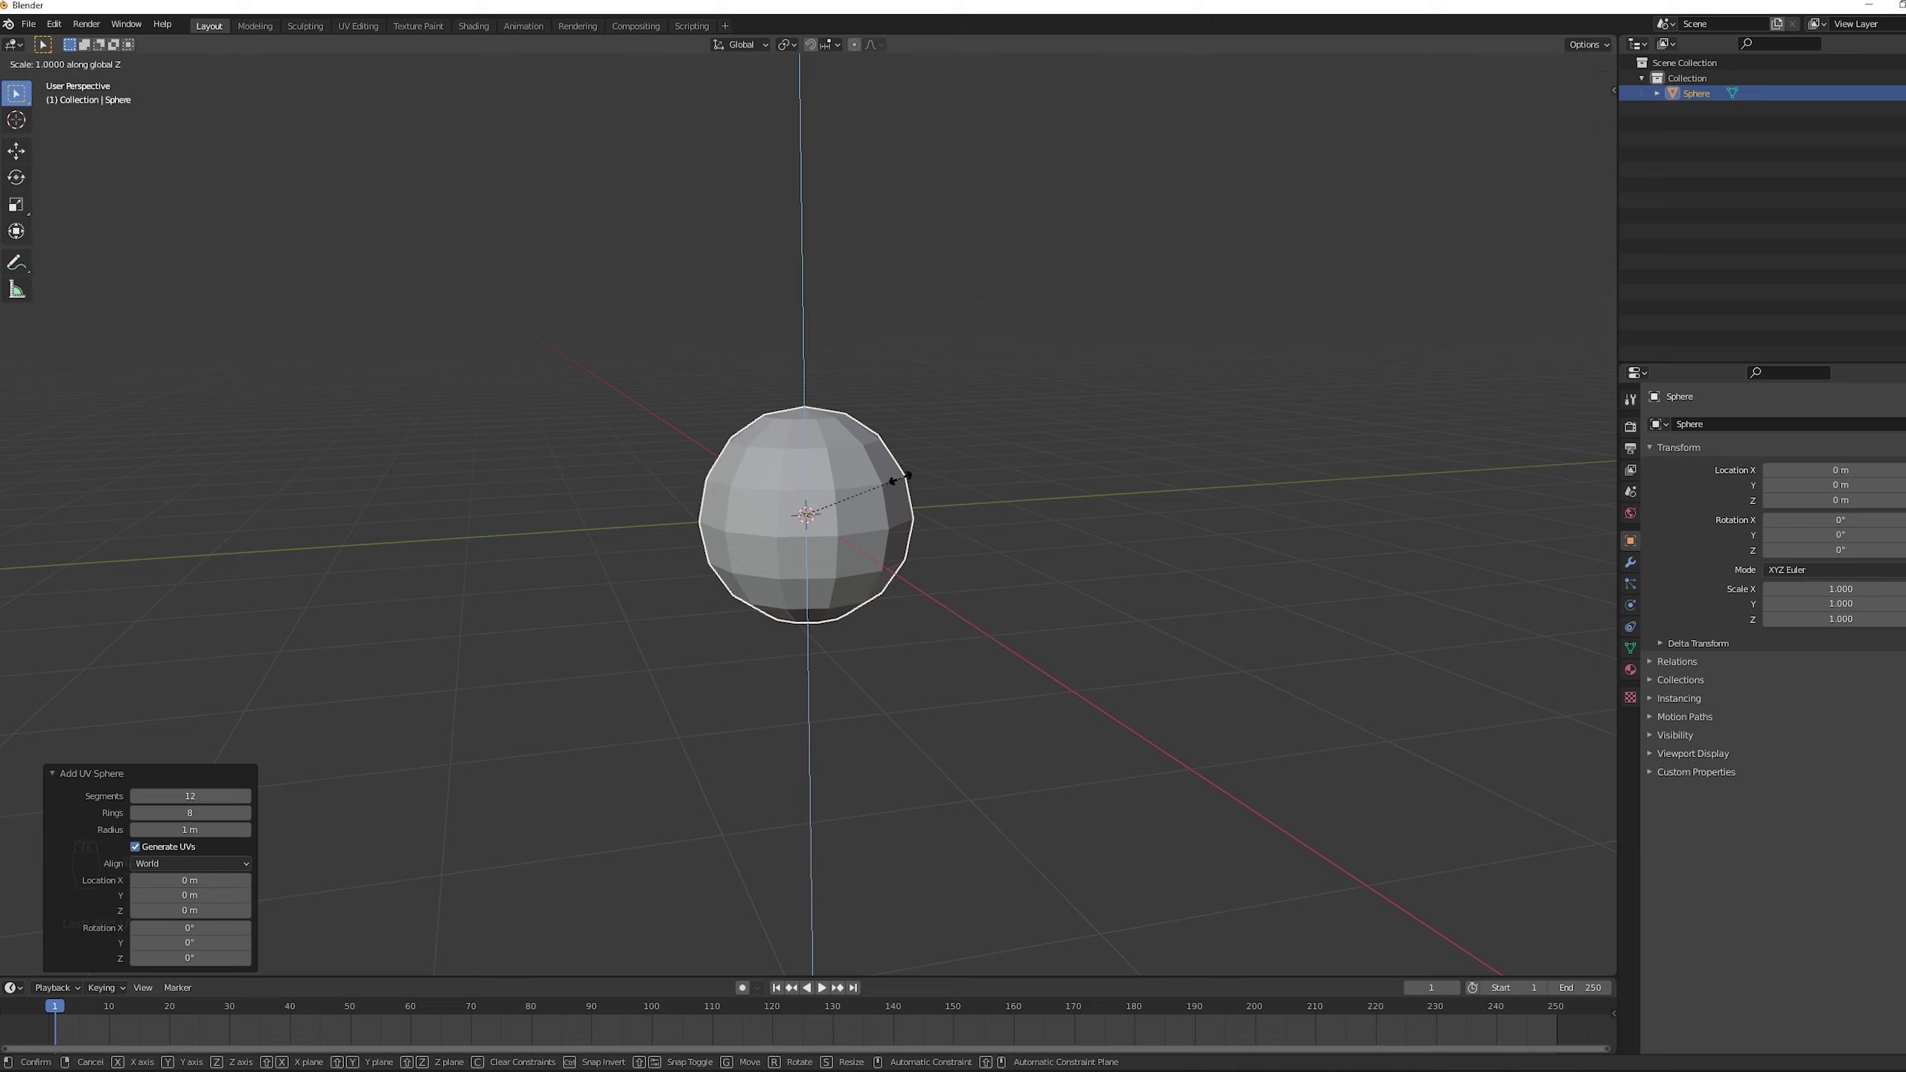
pyautogui.click(938, 421)
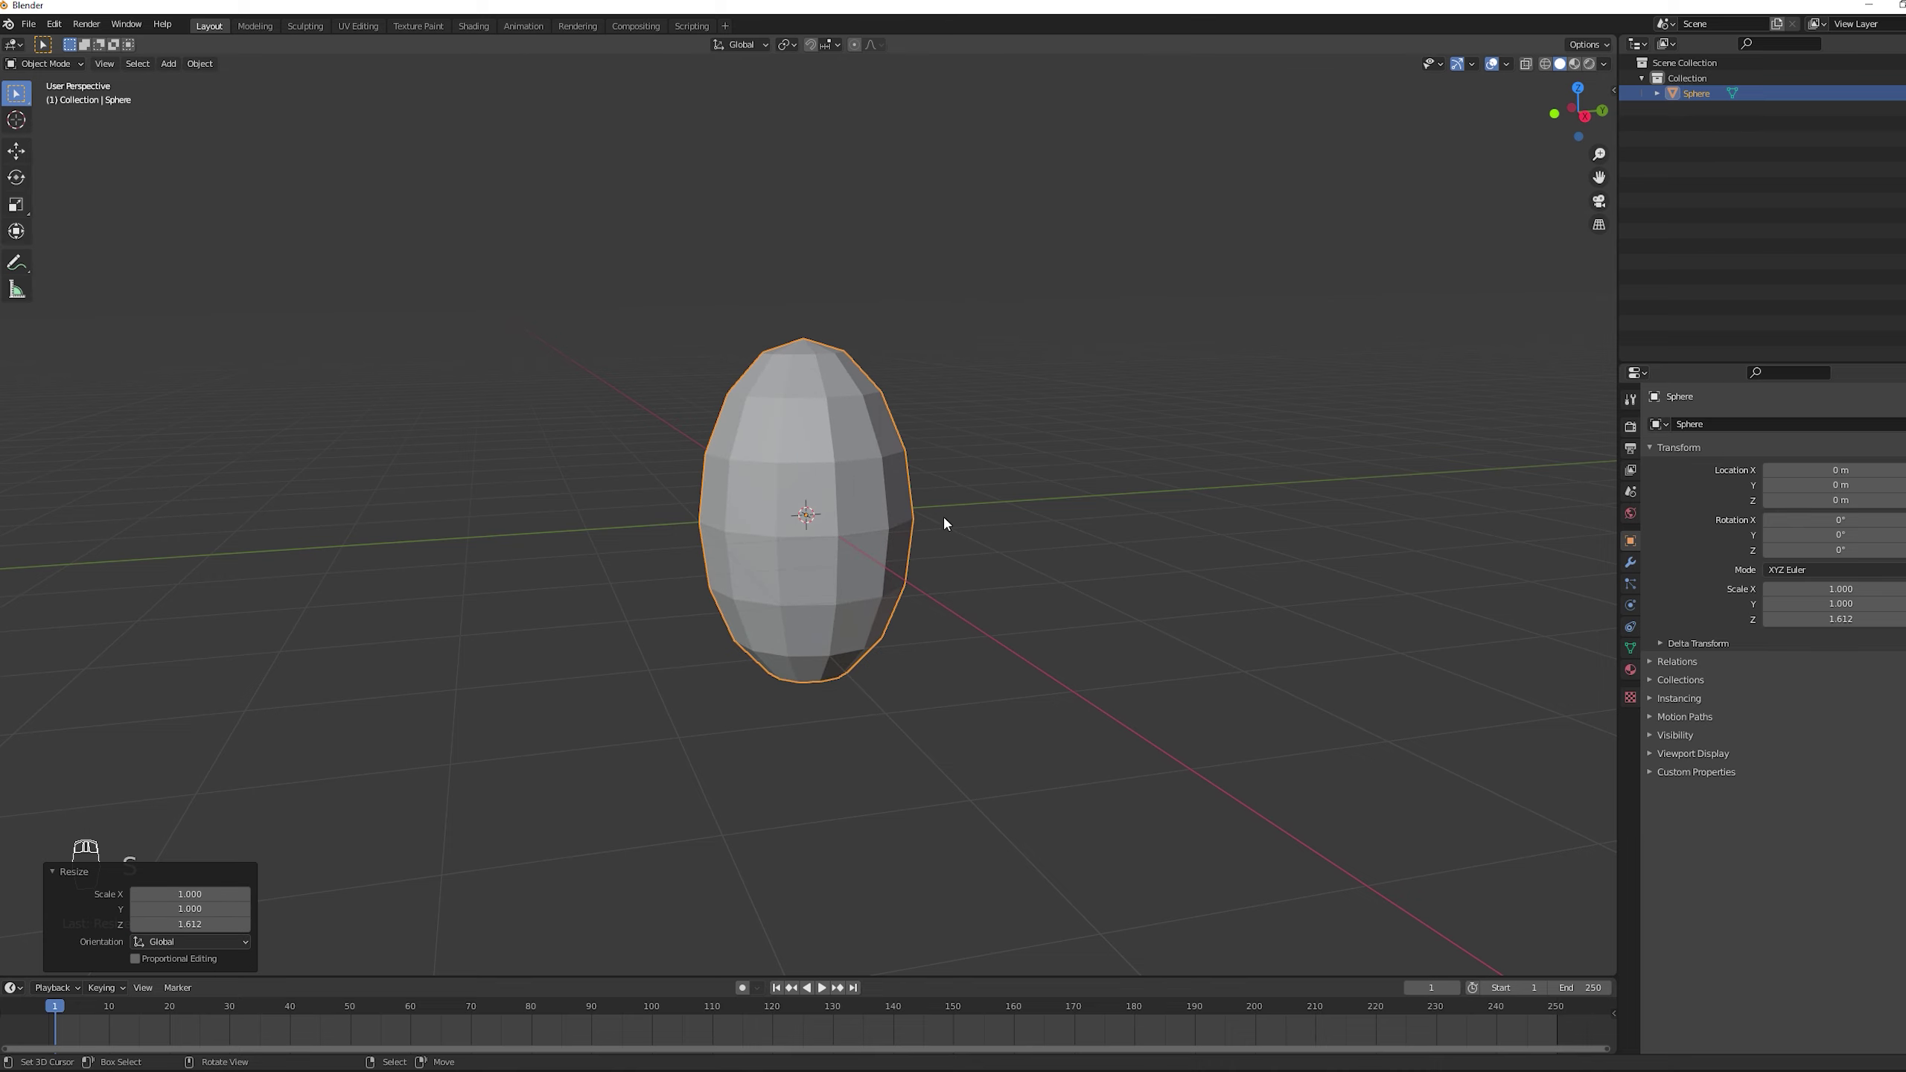
# - Enter Edit Mode on the stretched sphere and select its entire mesh
pyautogui.scroll(1, 736, 527)
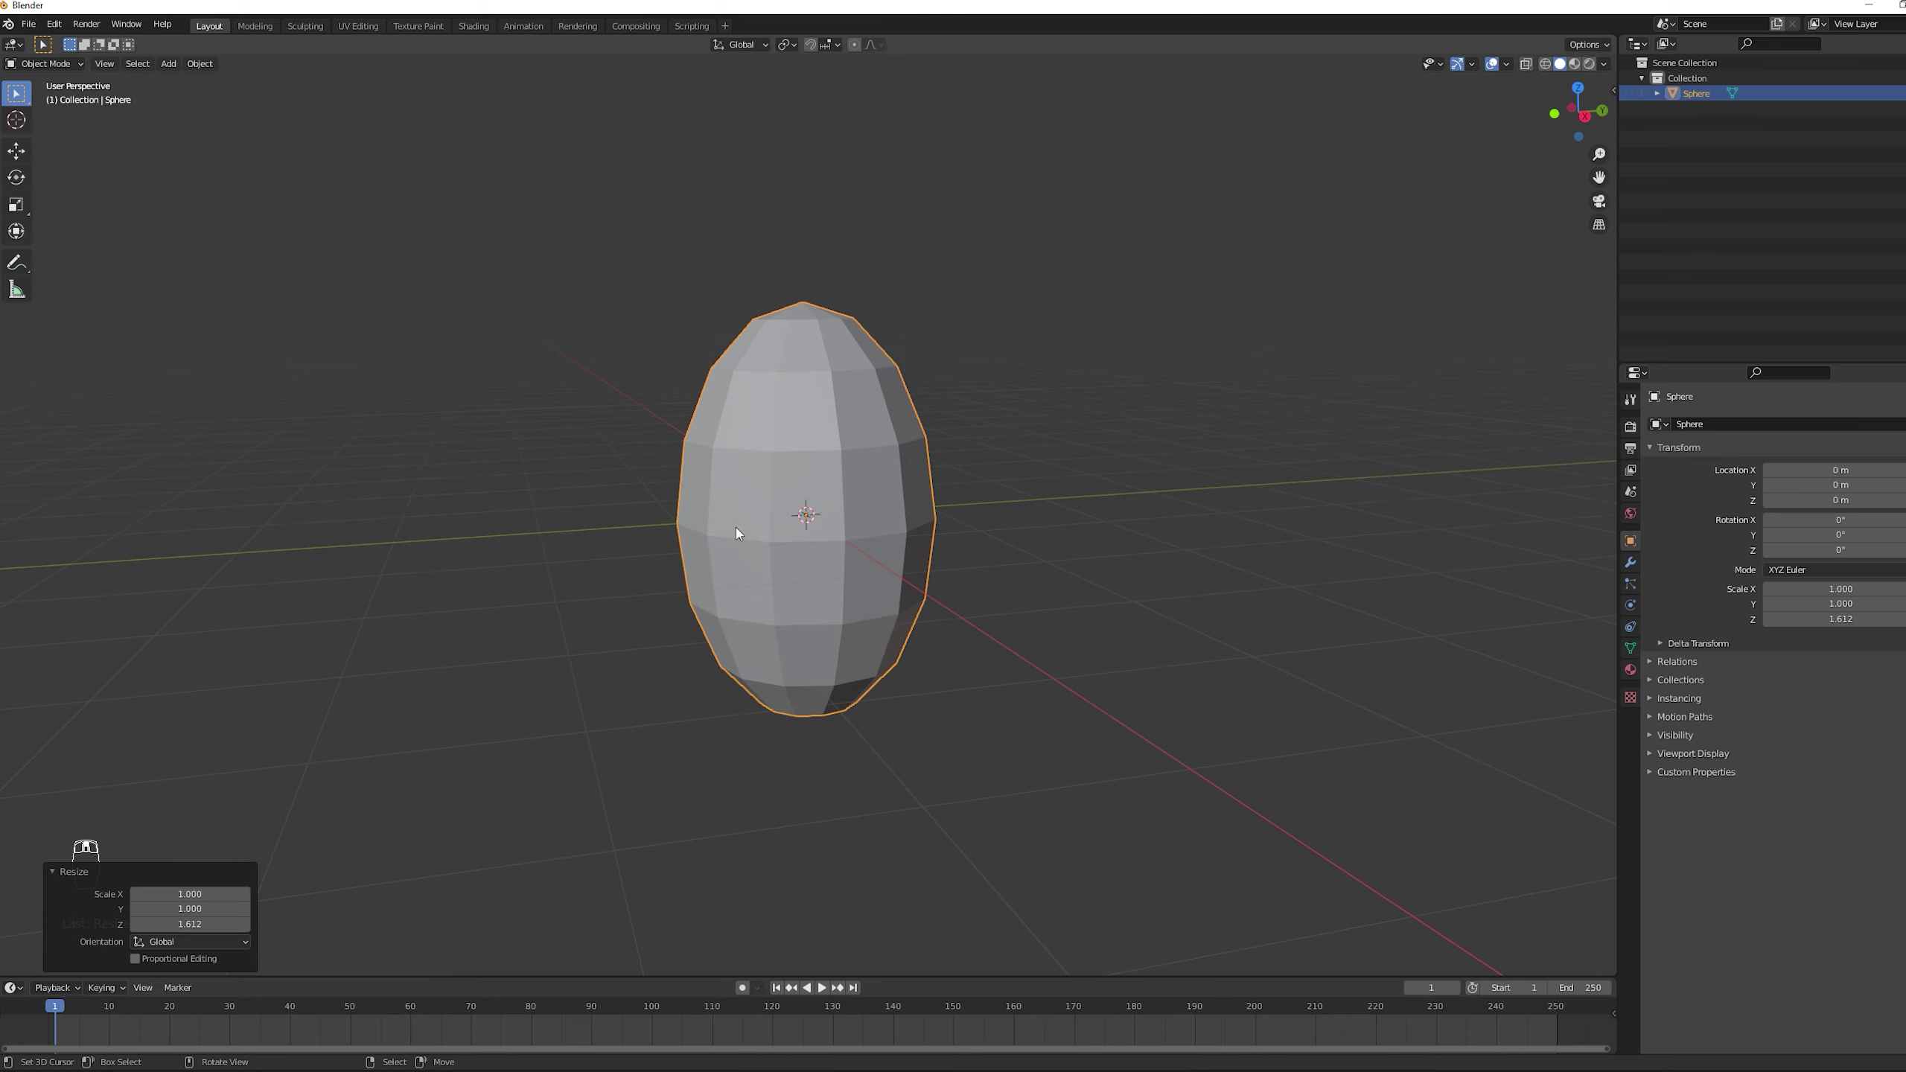
pyautogui.keyDown('shift'); pyautogui.moveTo(617, 587); pyautogui.dragTo(644, 565, button='middle'); pyautogui.keyUp('shift')
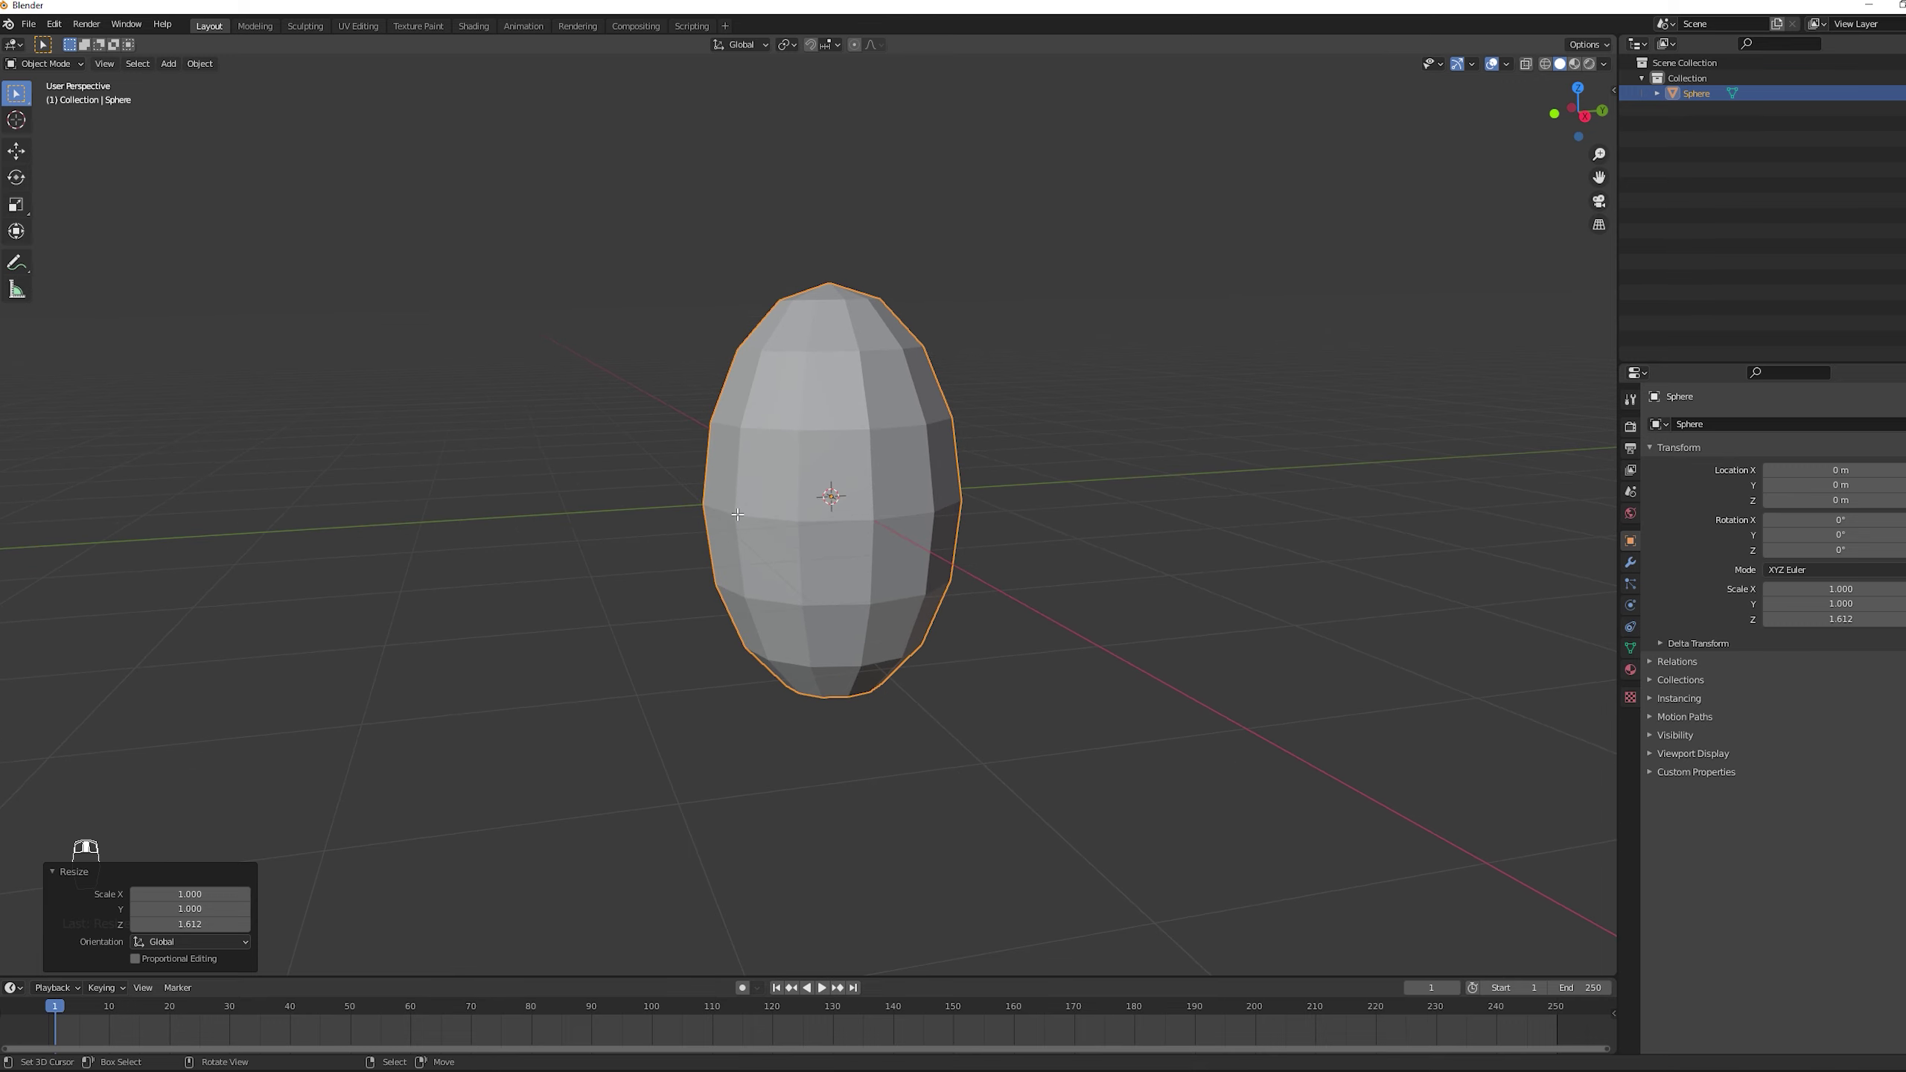
pyautogui.press('Tab')
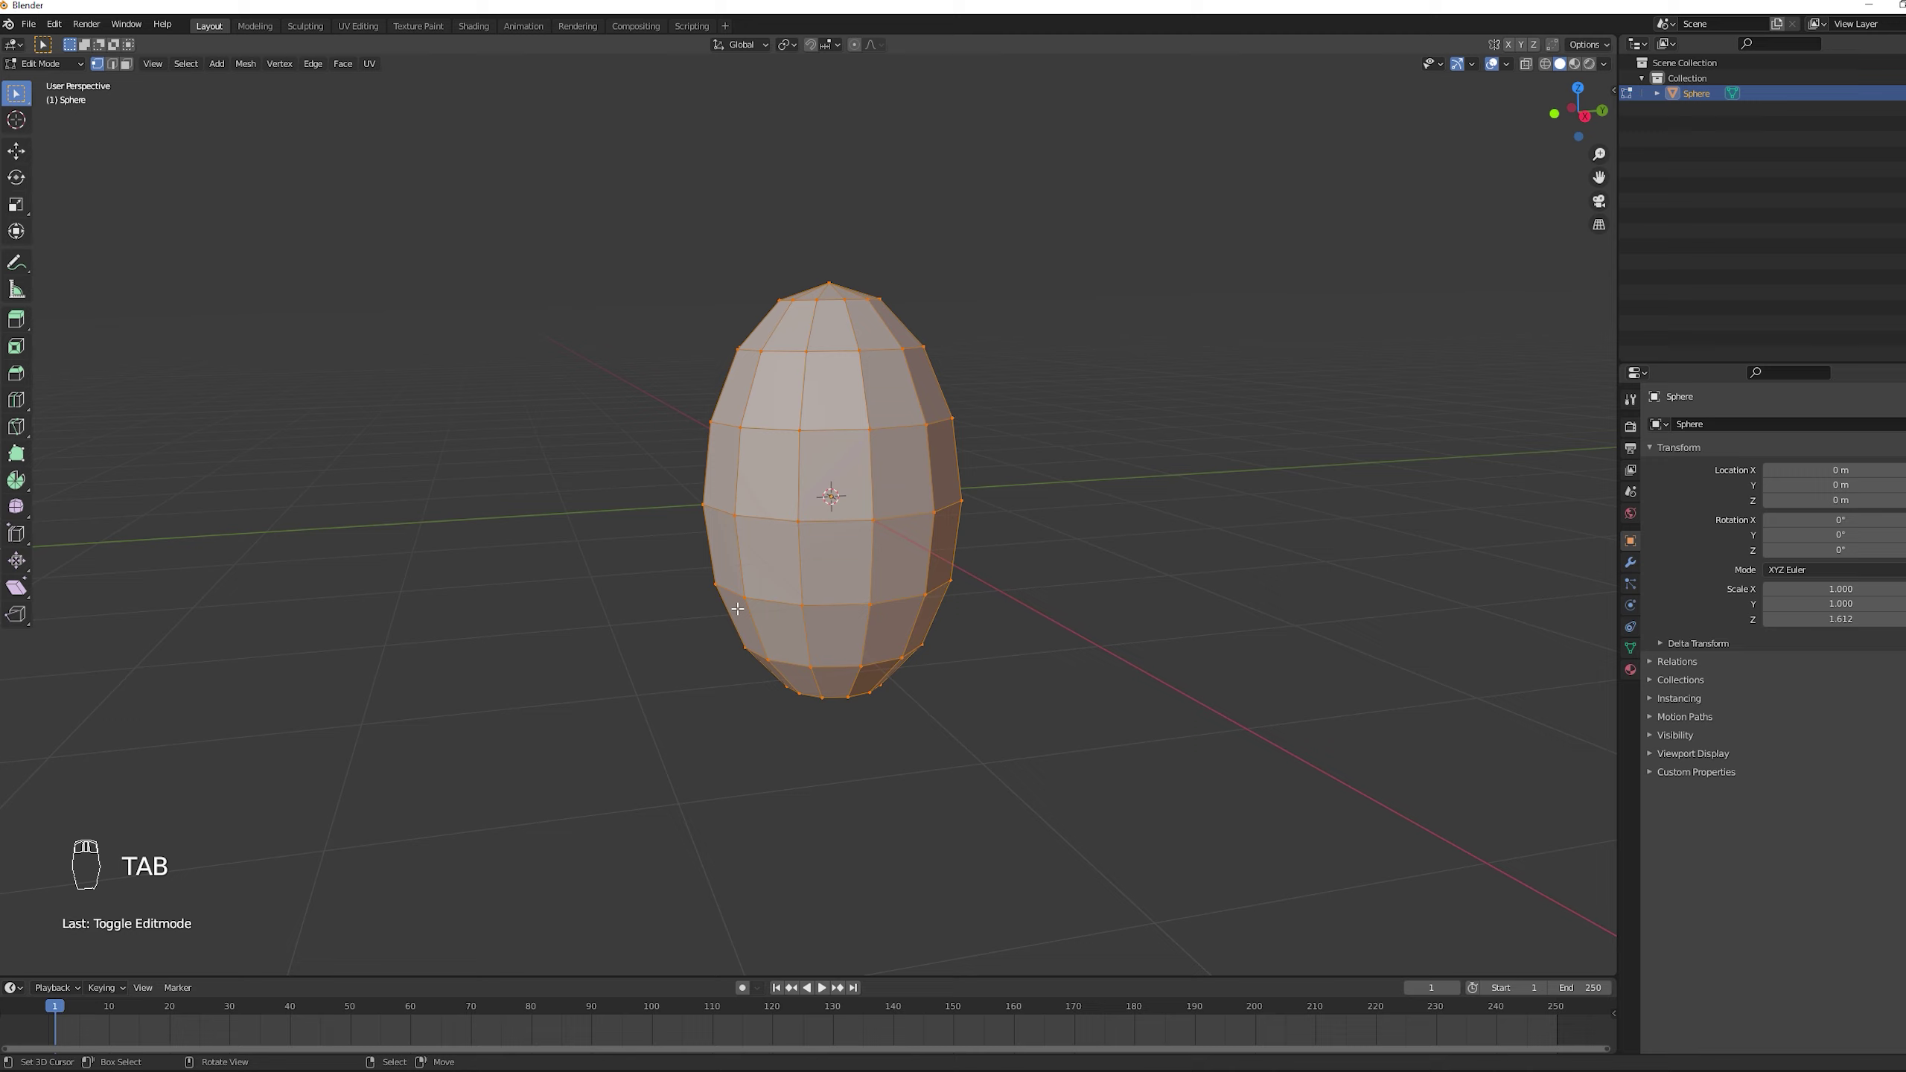
pyautogui.moveTo(741, 582); pyautogui.dragTo(712, 573, button='middle')
pyautogui.press('a')
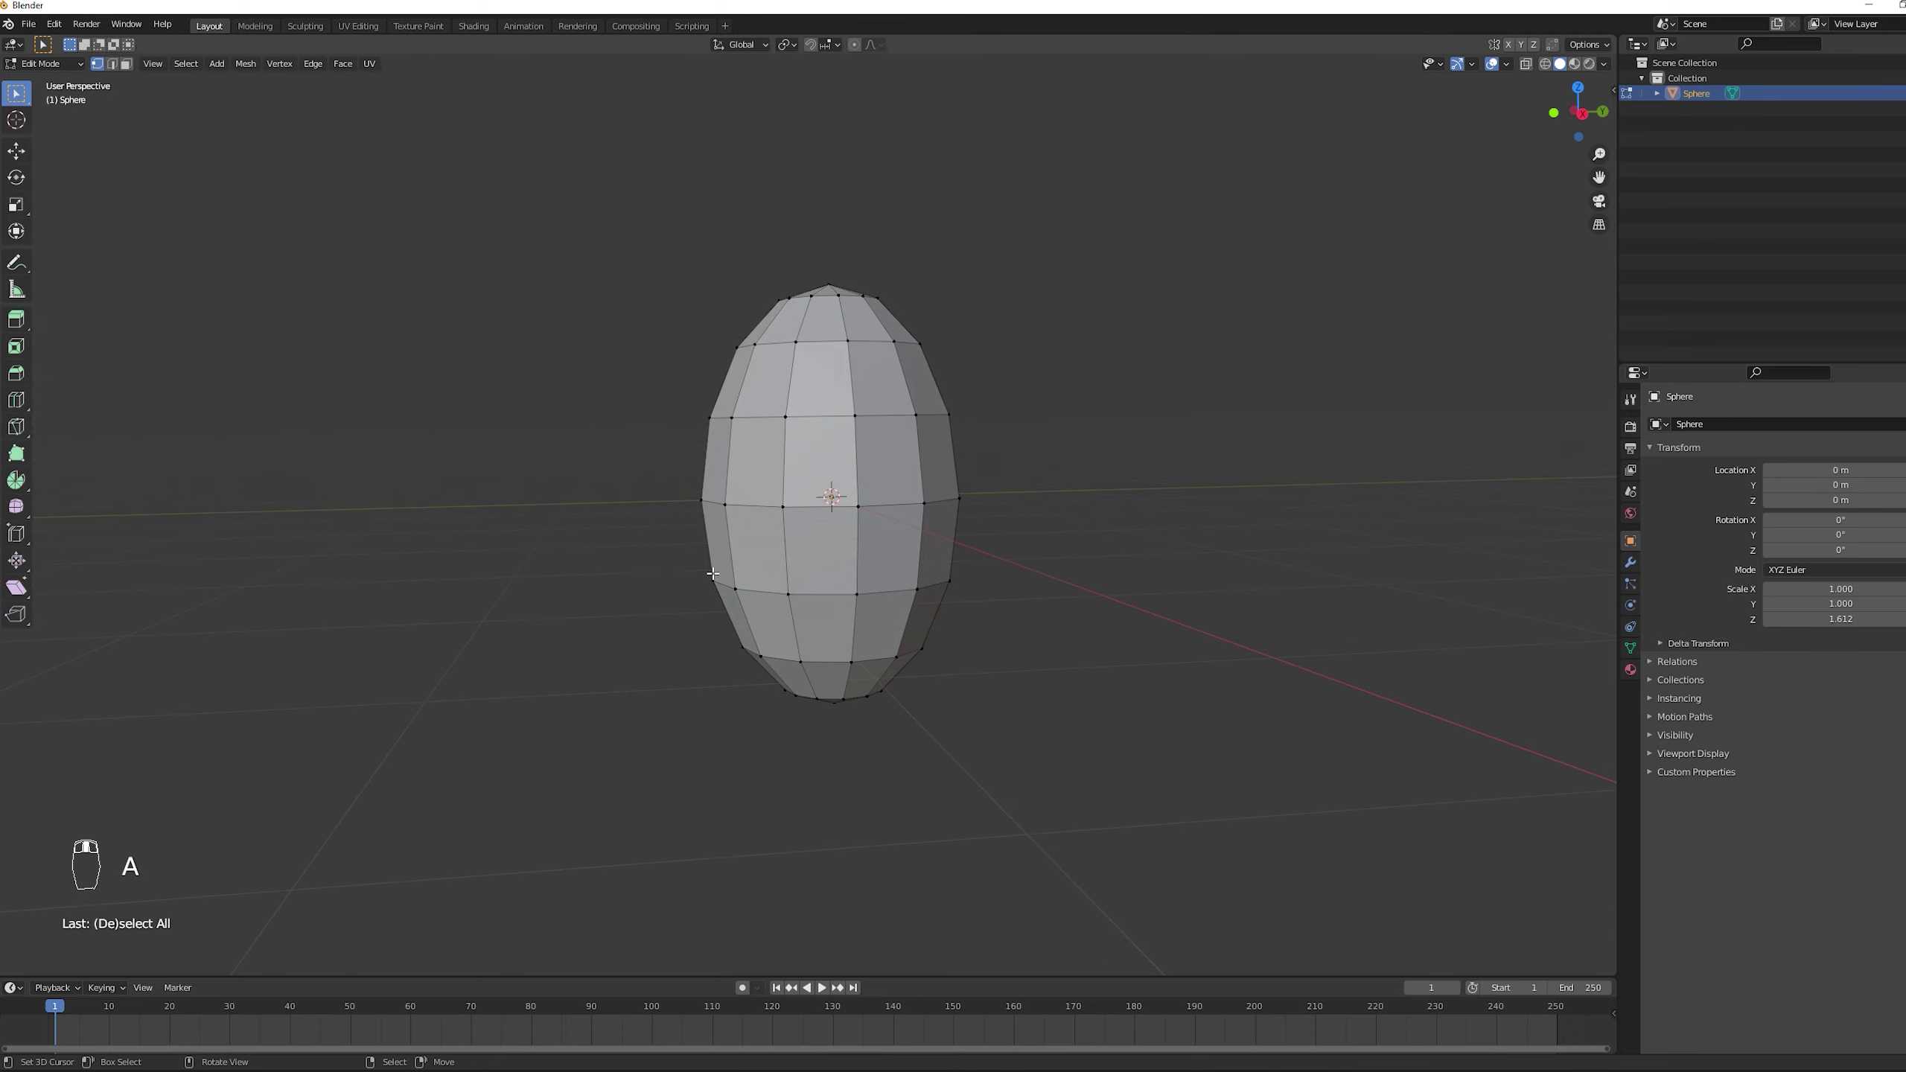
pyautogui.press('a')
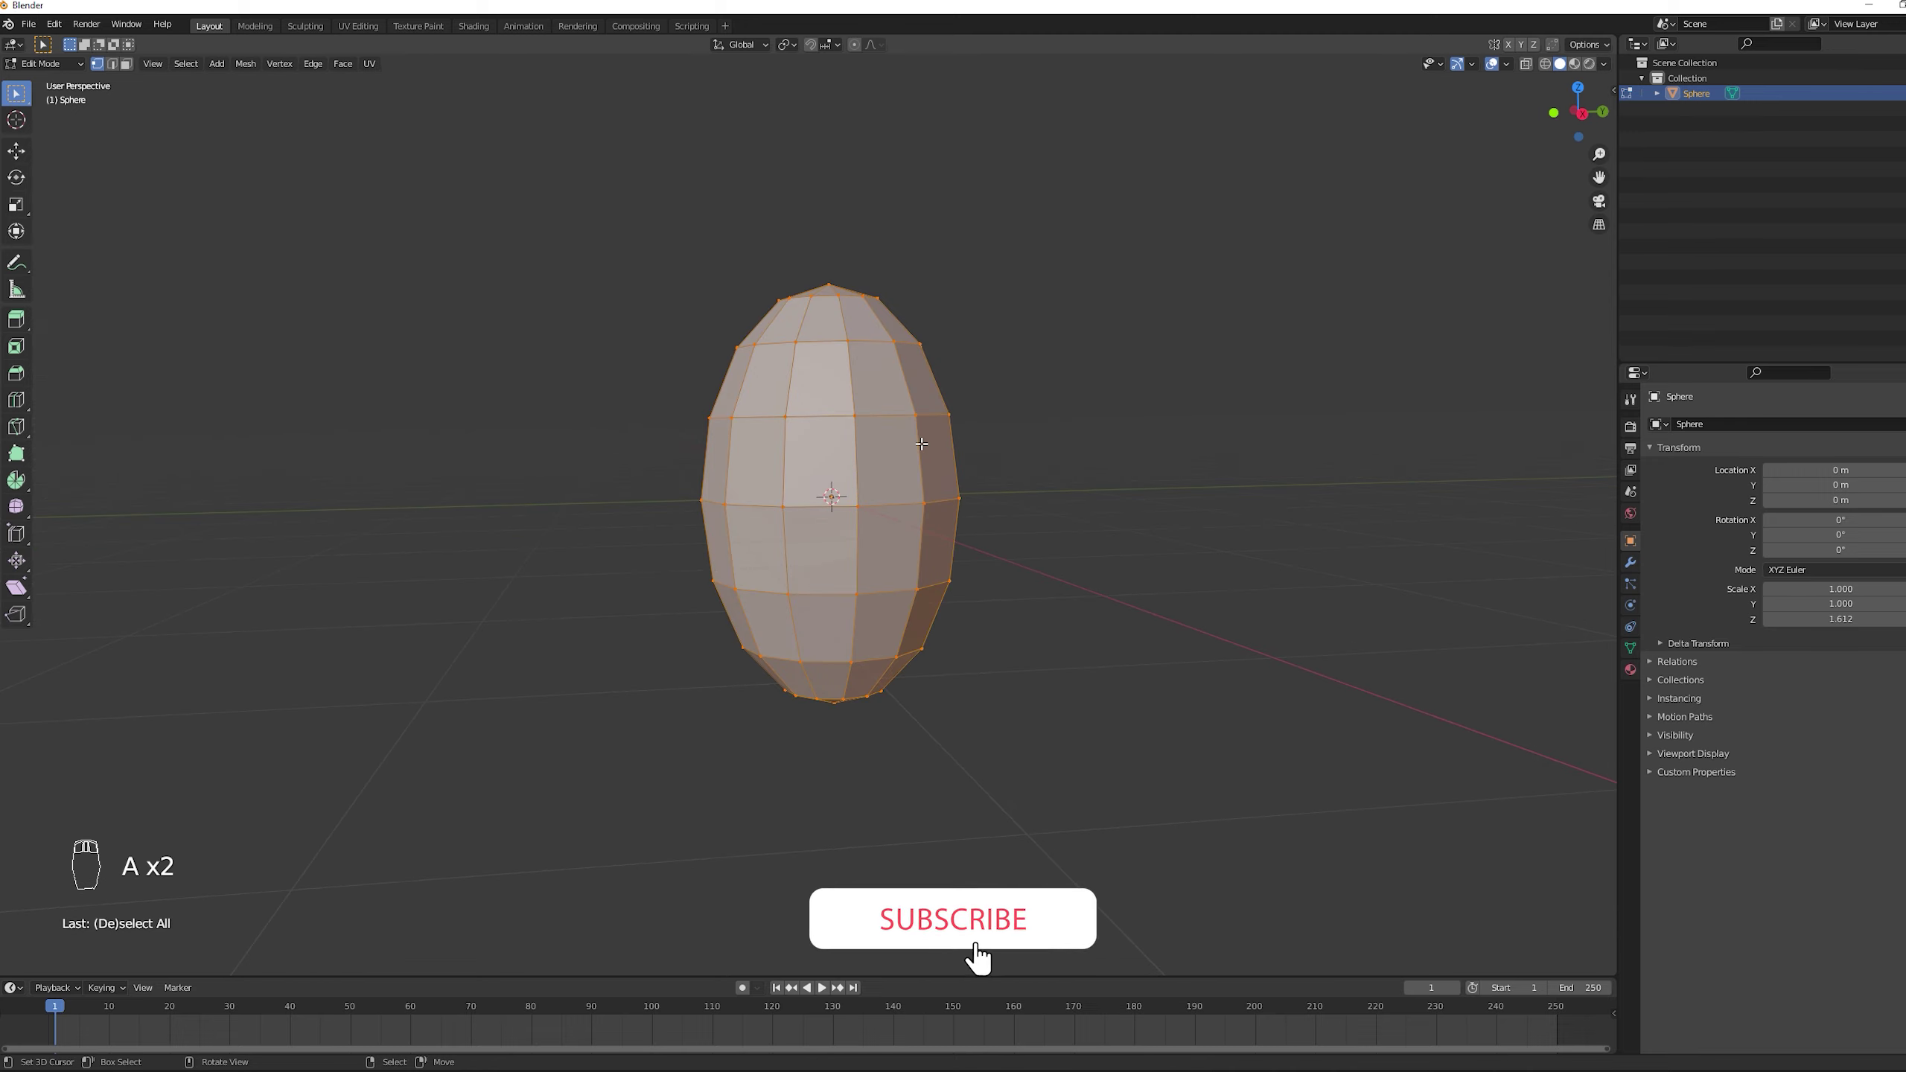
pyautogui.press('space')
pyautogui.write('bis')
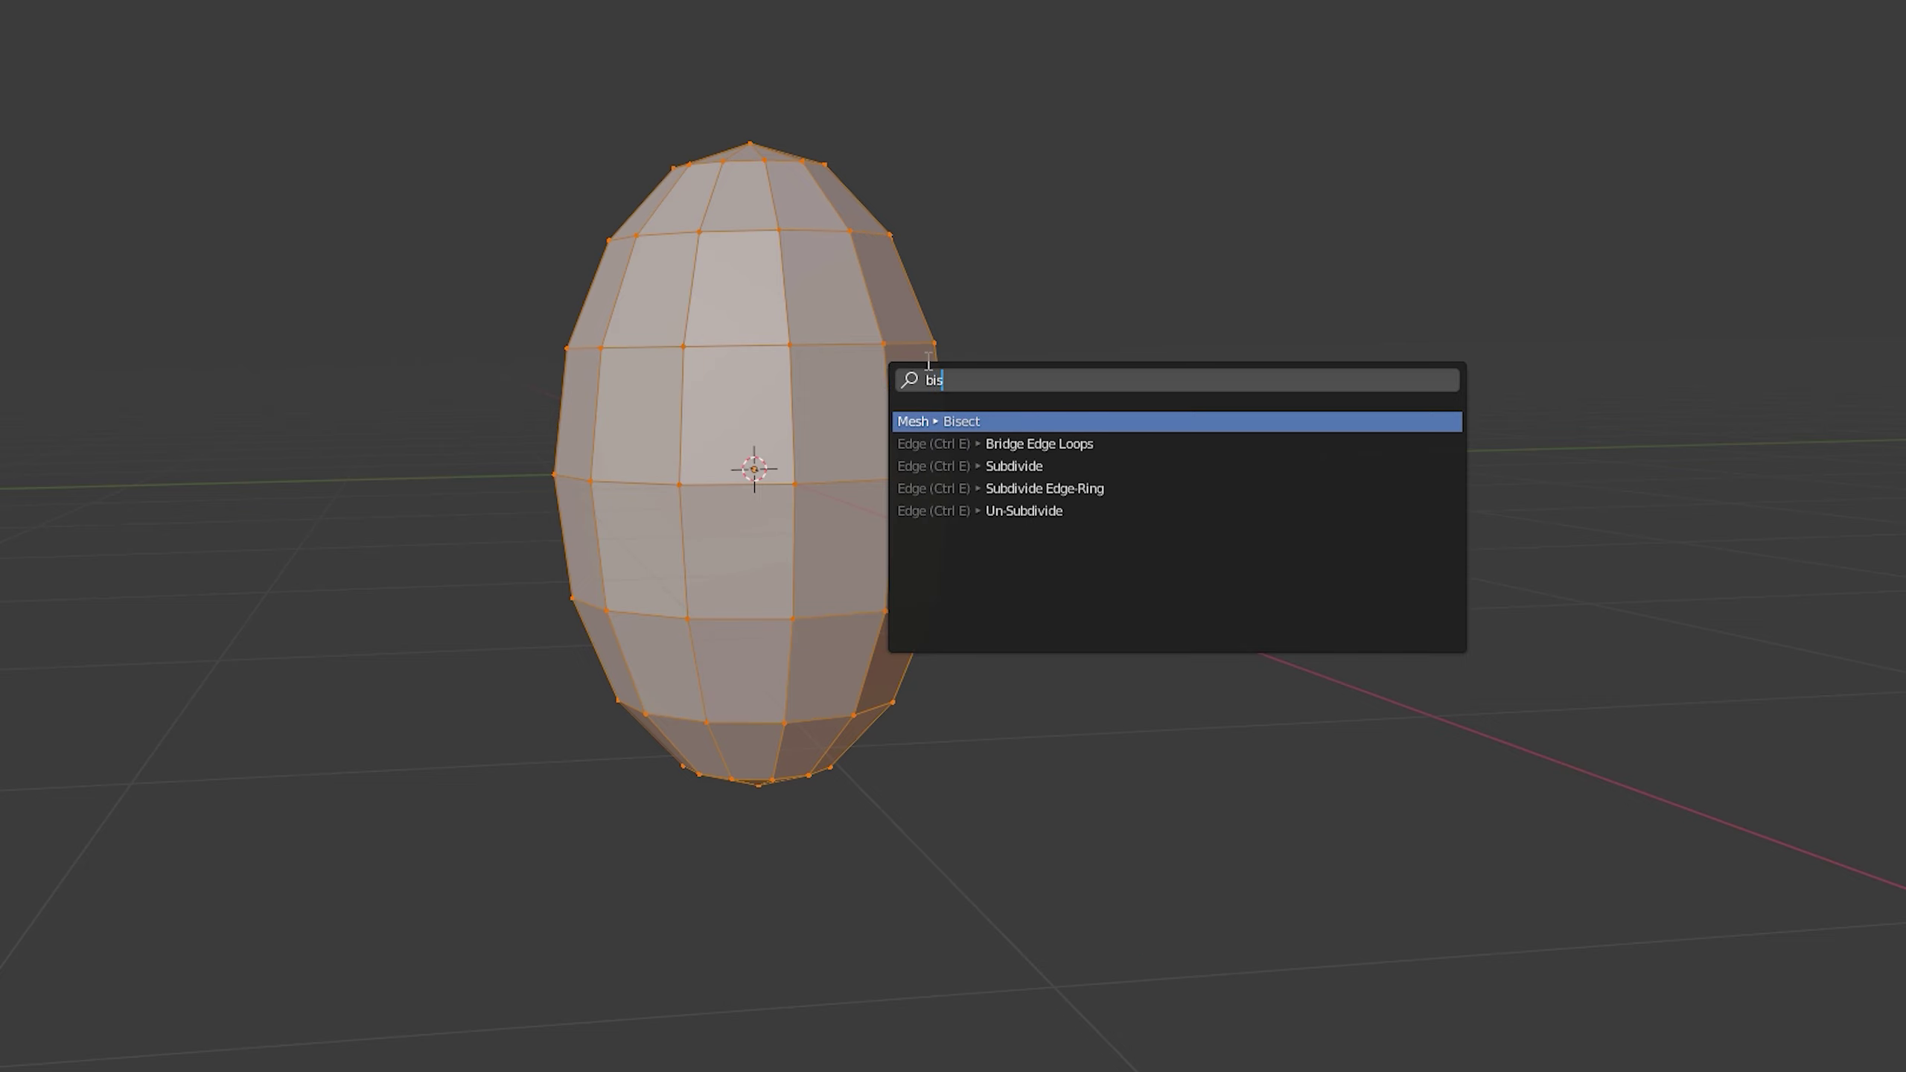
pyautogui.click(306, 53)
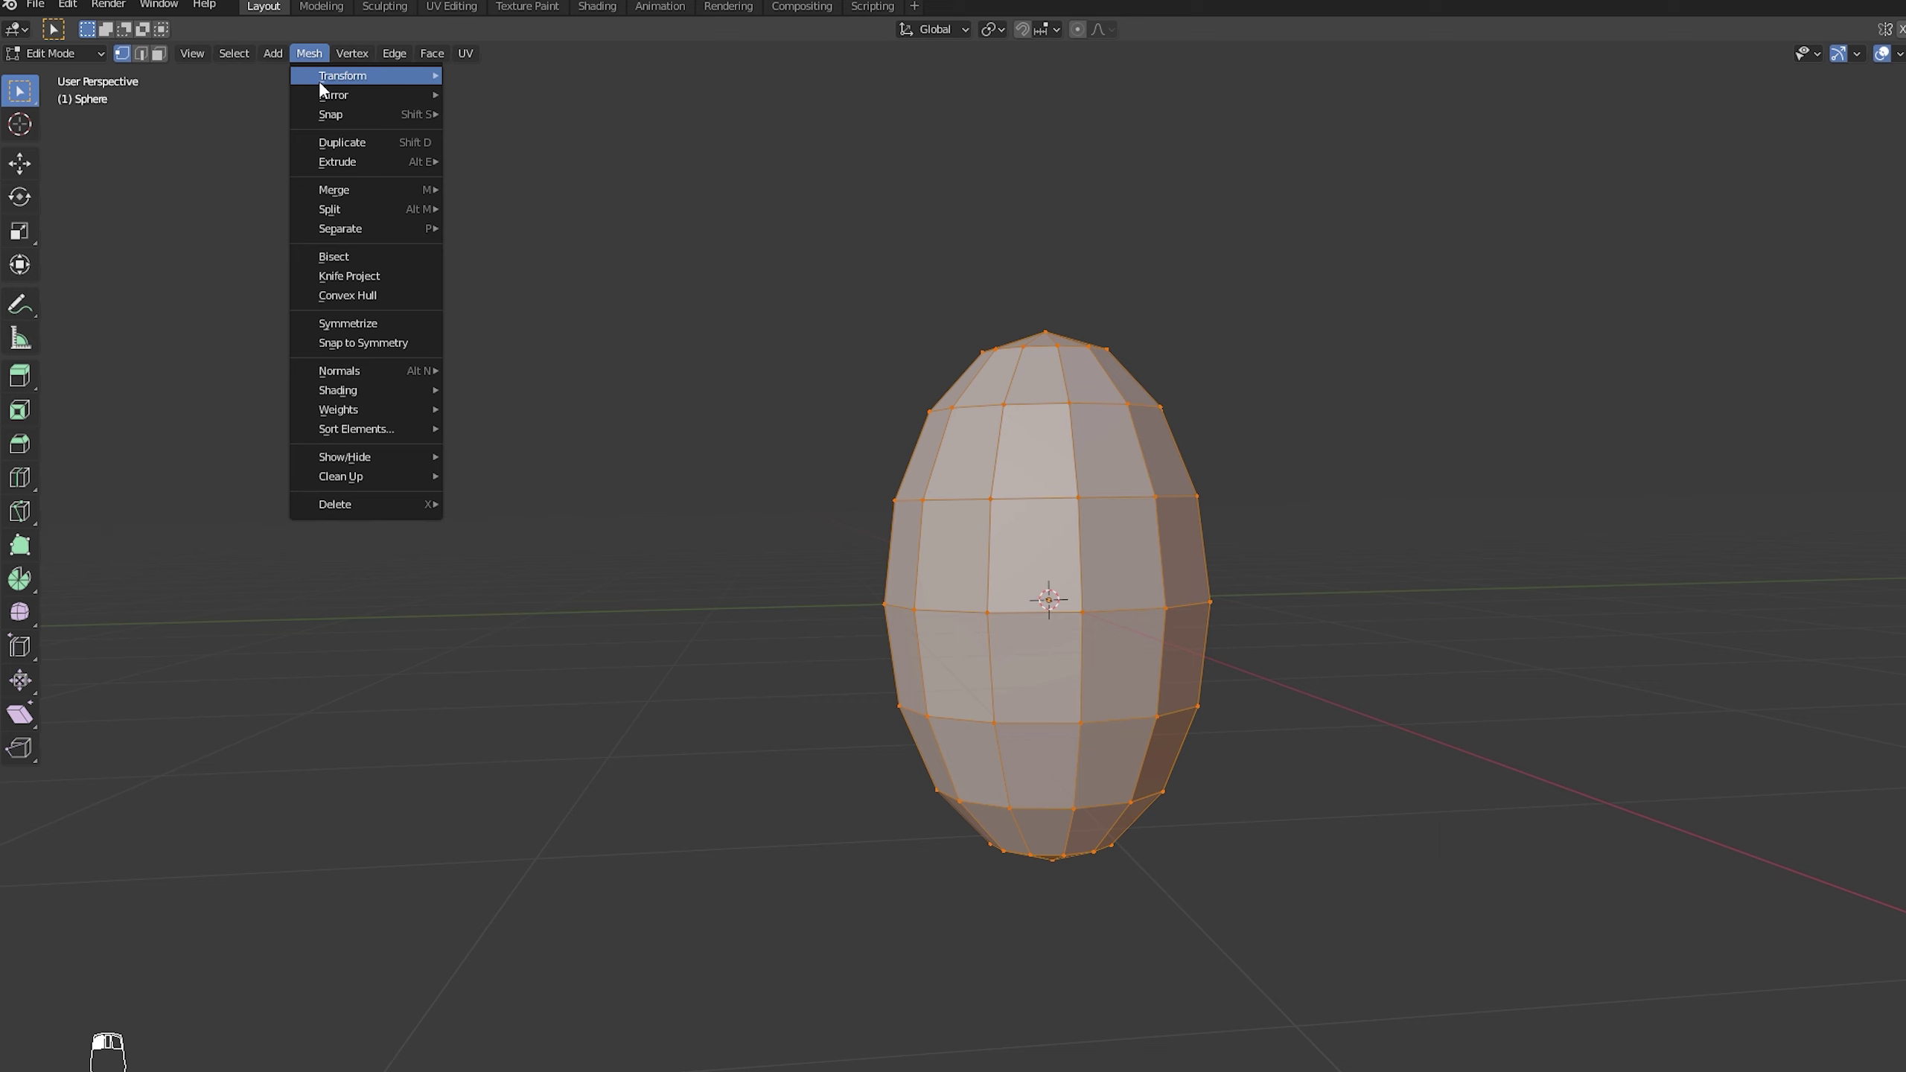
pyautogui.click(402, 255)
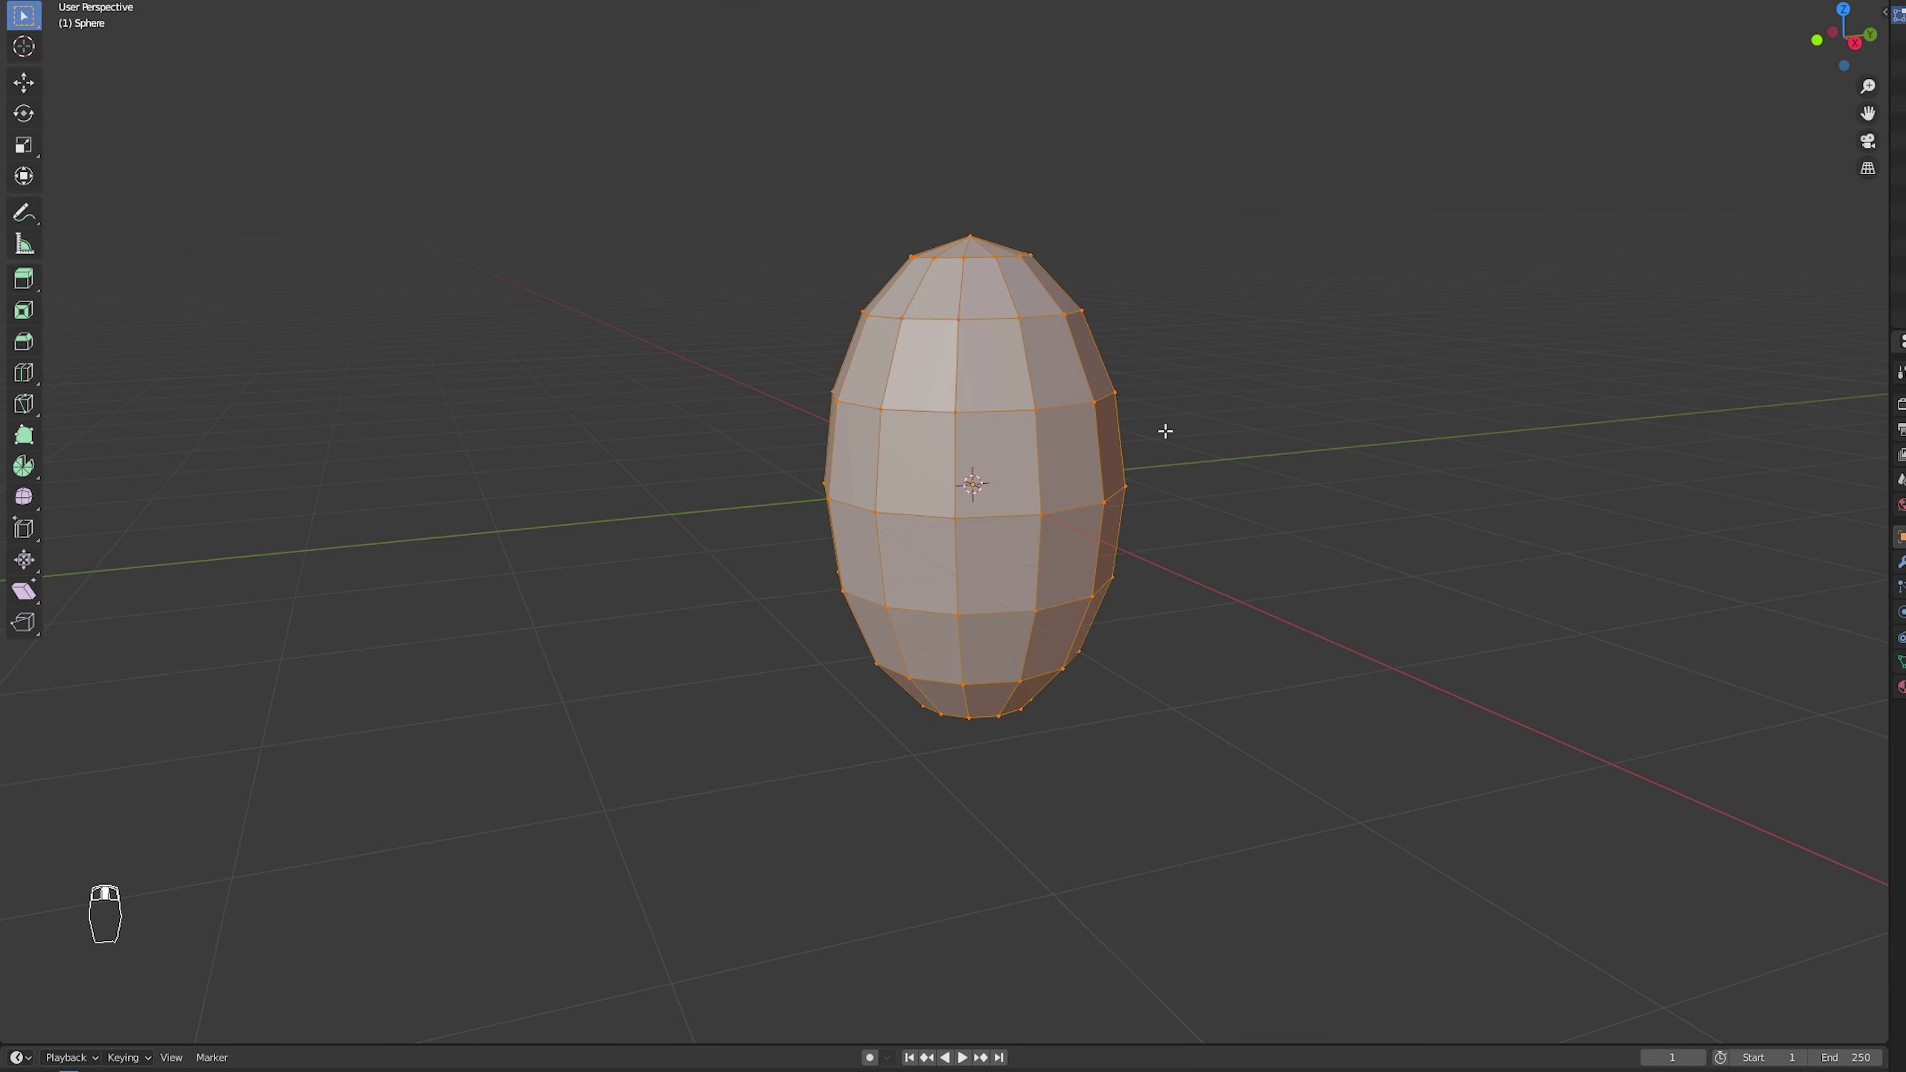
# - Bisect the selected mesh along a diagonal line from above its tip down past its upper left side
pyautogui.press('space')
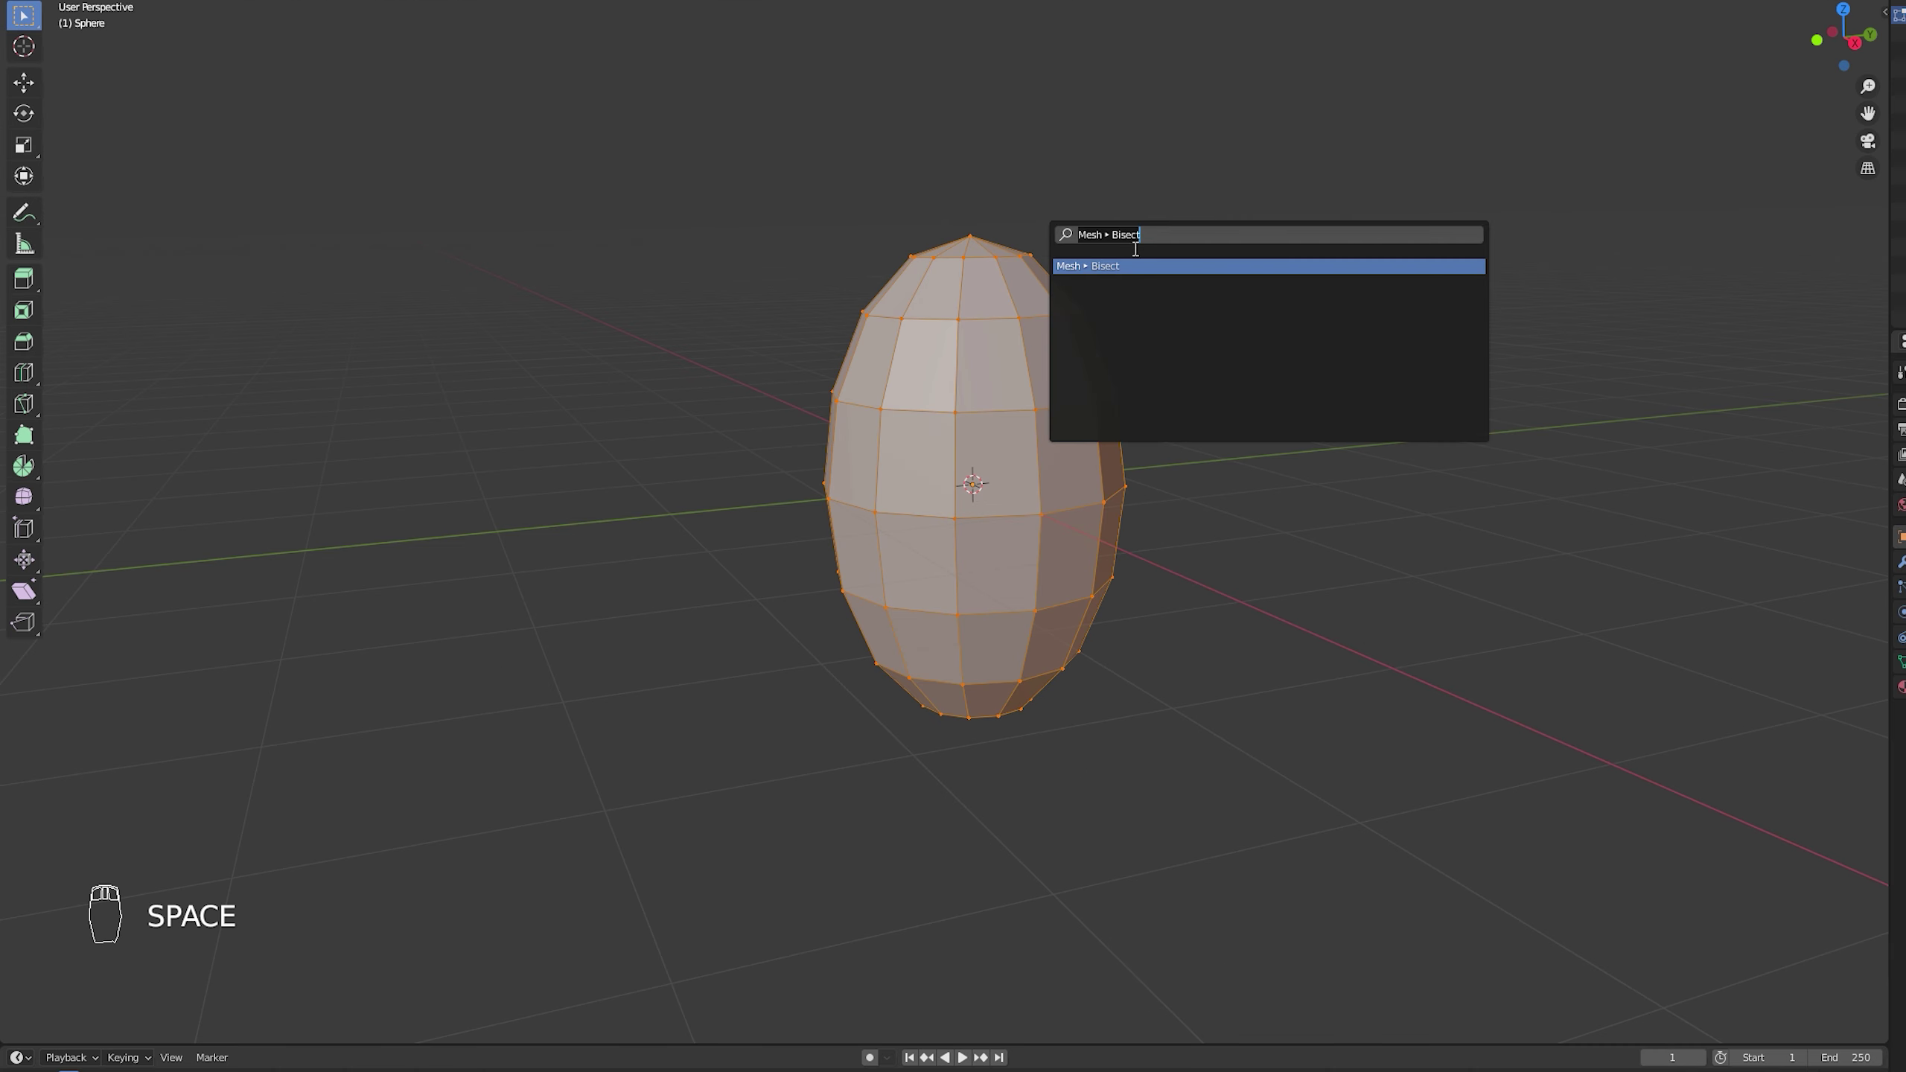
pyautogui.click(1130, 269)
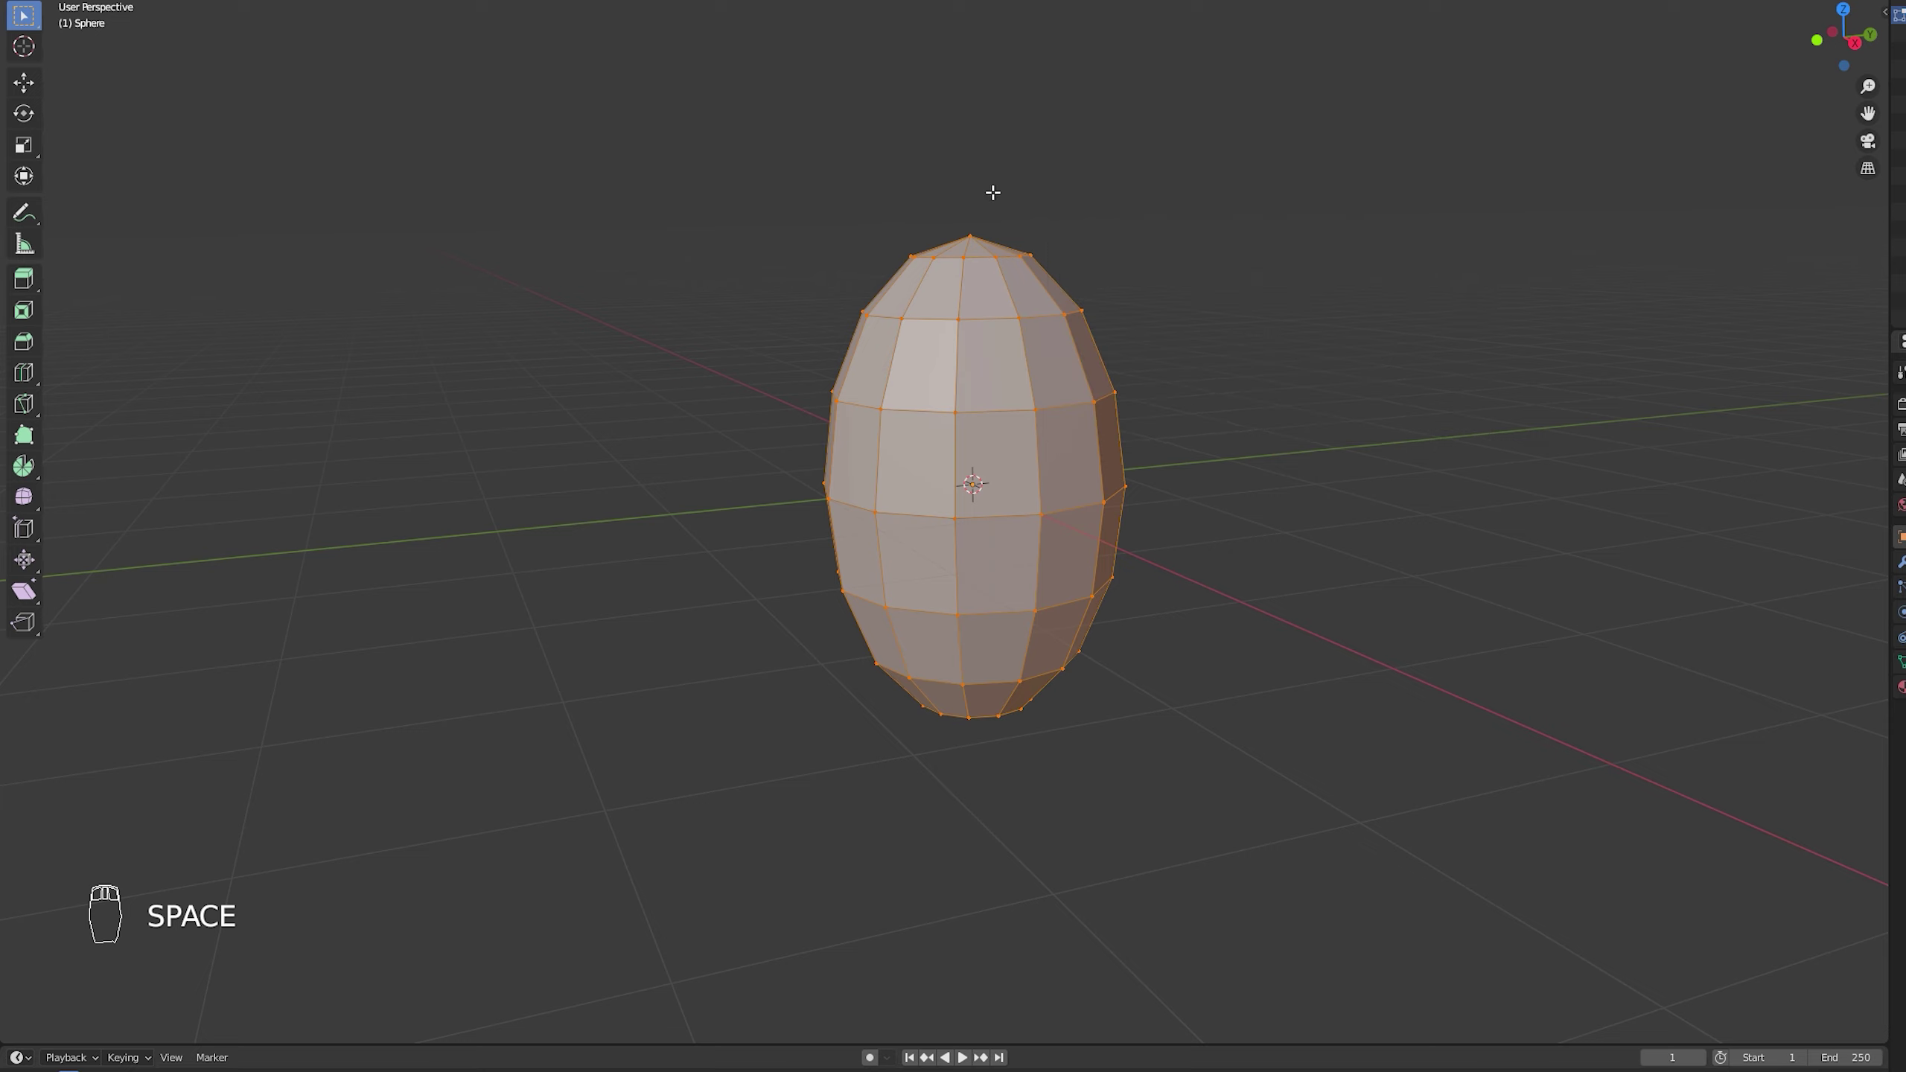
pyautogui.moveTo(992, 193); pyautogui.dragTo(934, 292)
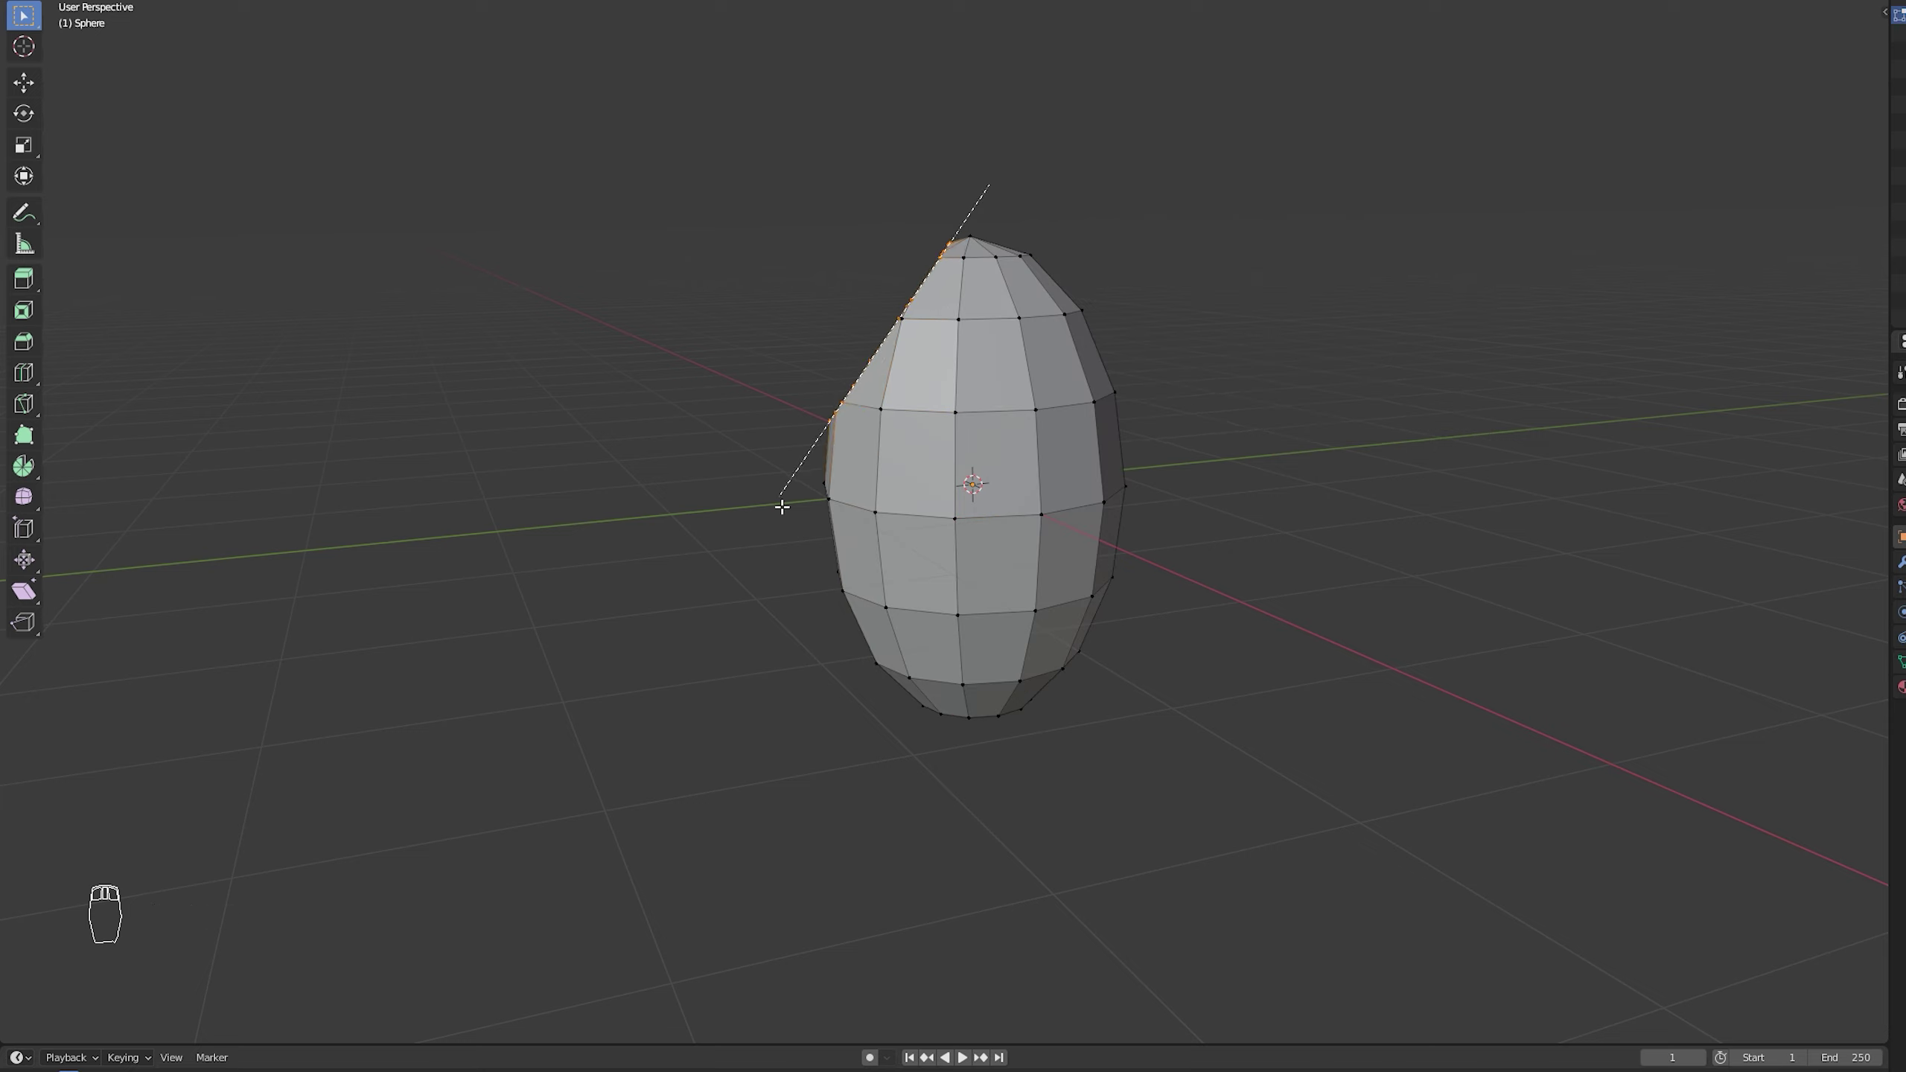
pyautogui.moveTo(775, 513); pyautogui.dragTo(772, 521)
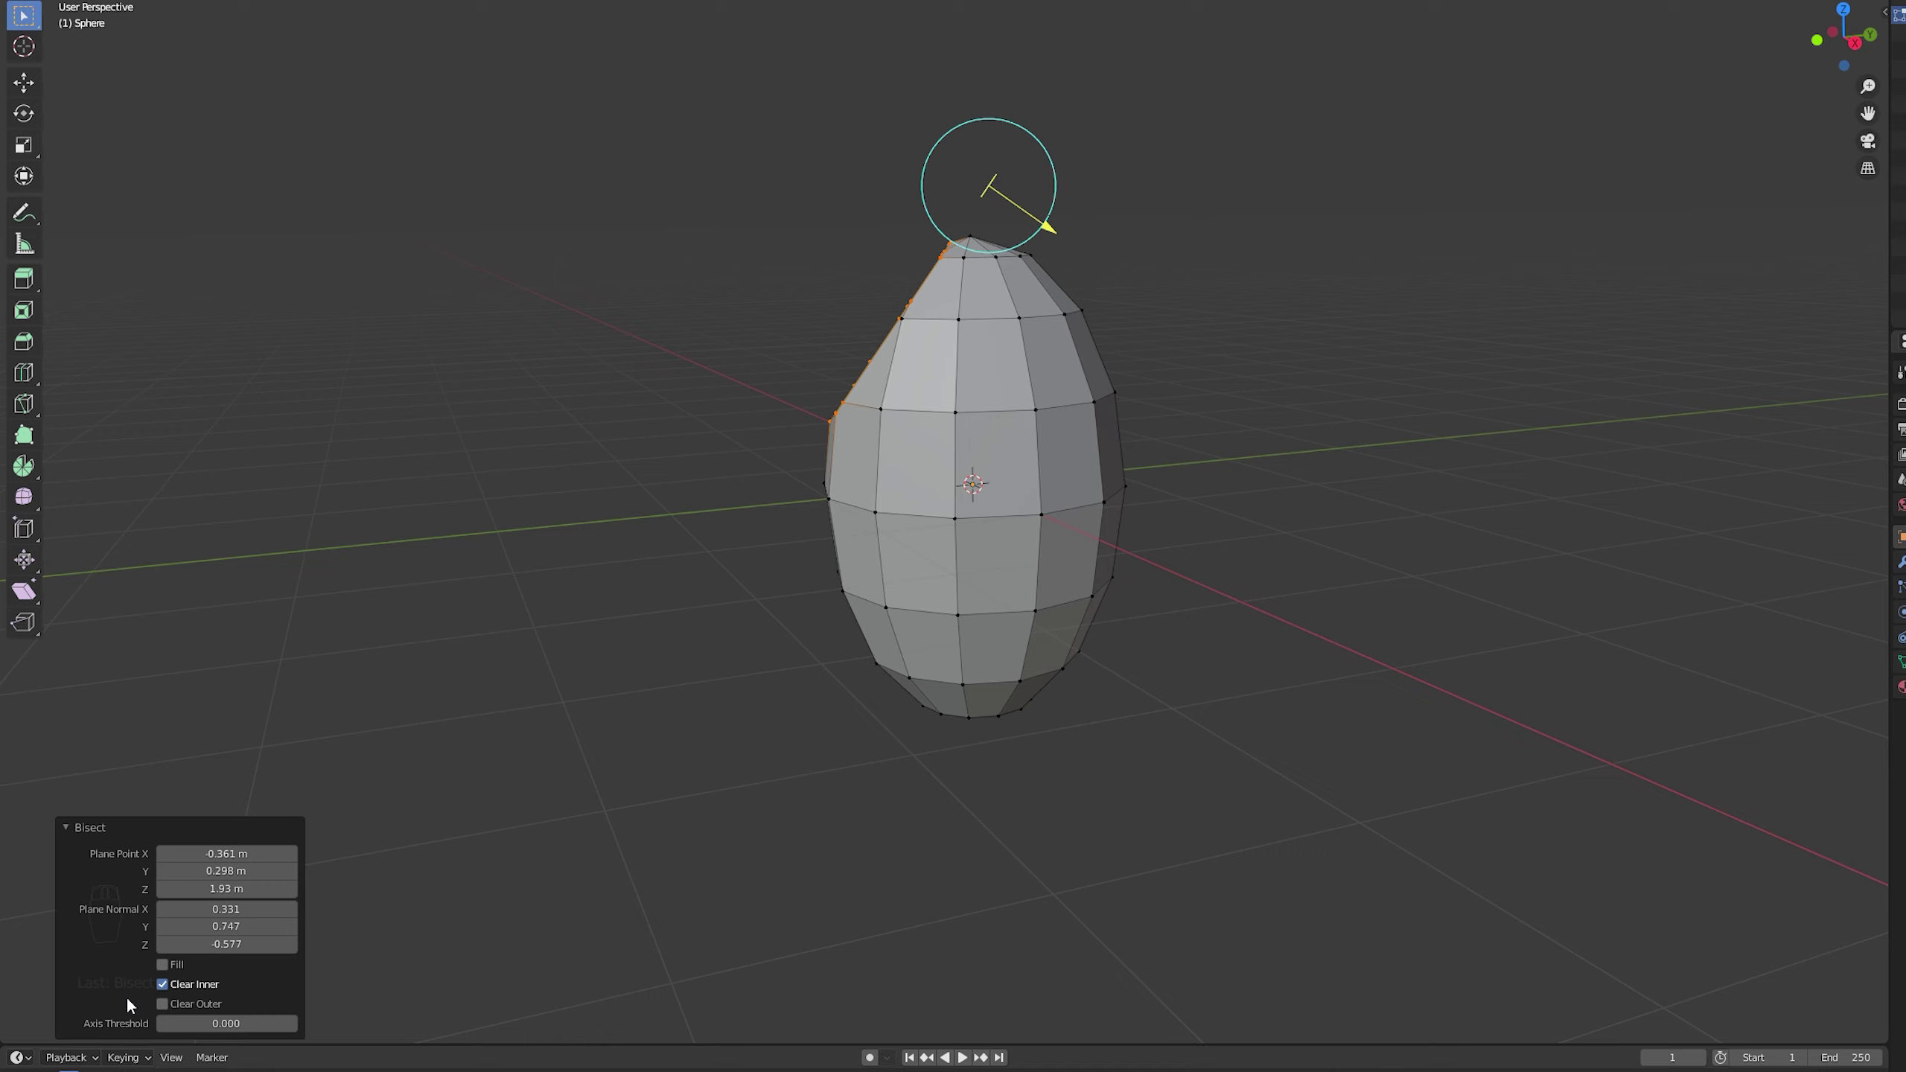
# - Enable Clear Inner and Fill for the bisect so the cut-off part is removed and the opening is capped
pyautogui.click(162, 984)
pyautogui.moveTo(732, 770); pyautogui.dragTo(814, 784, button='middle')
pyautogui.click(162, 964)
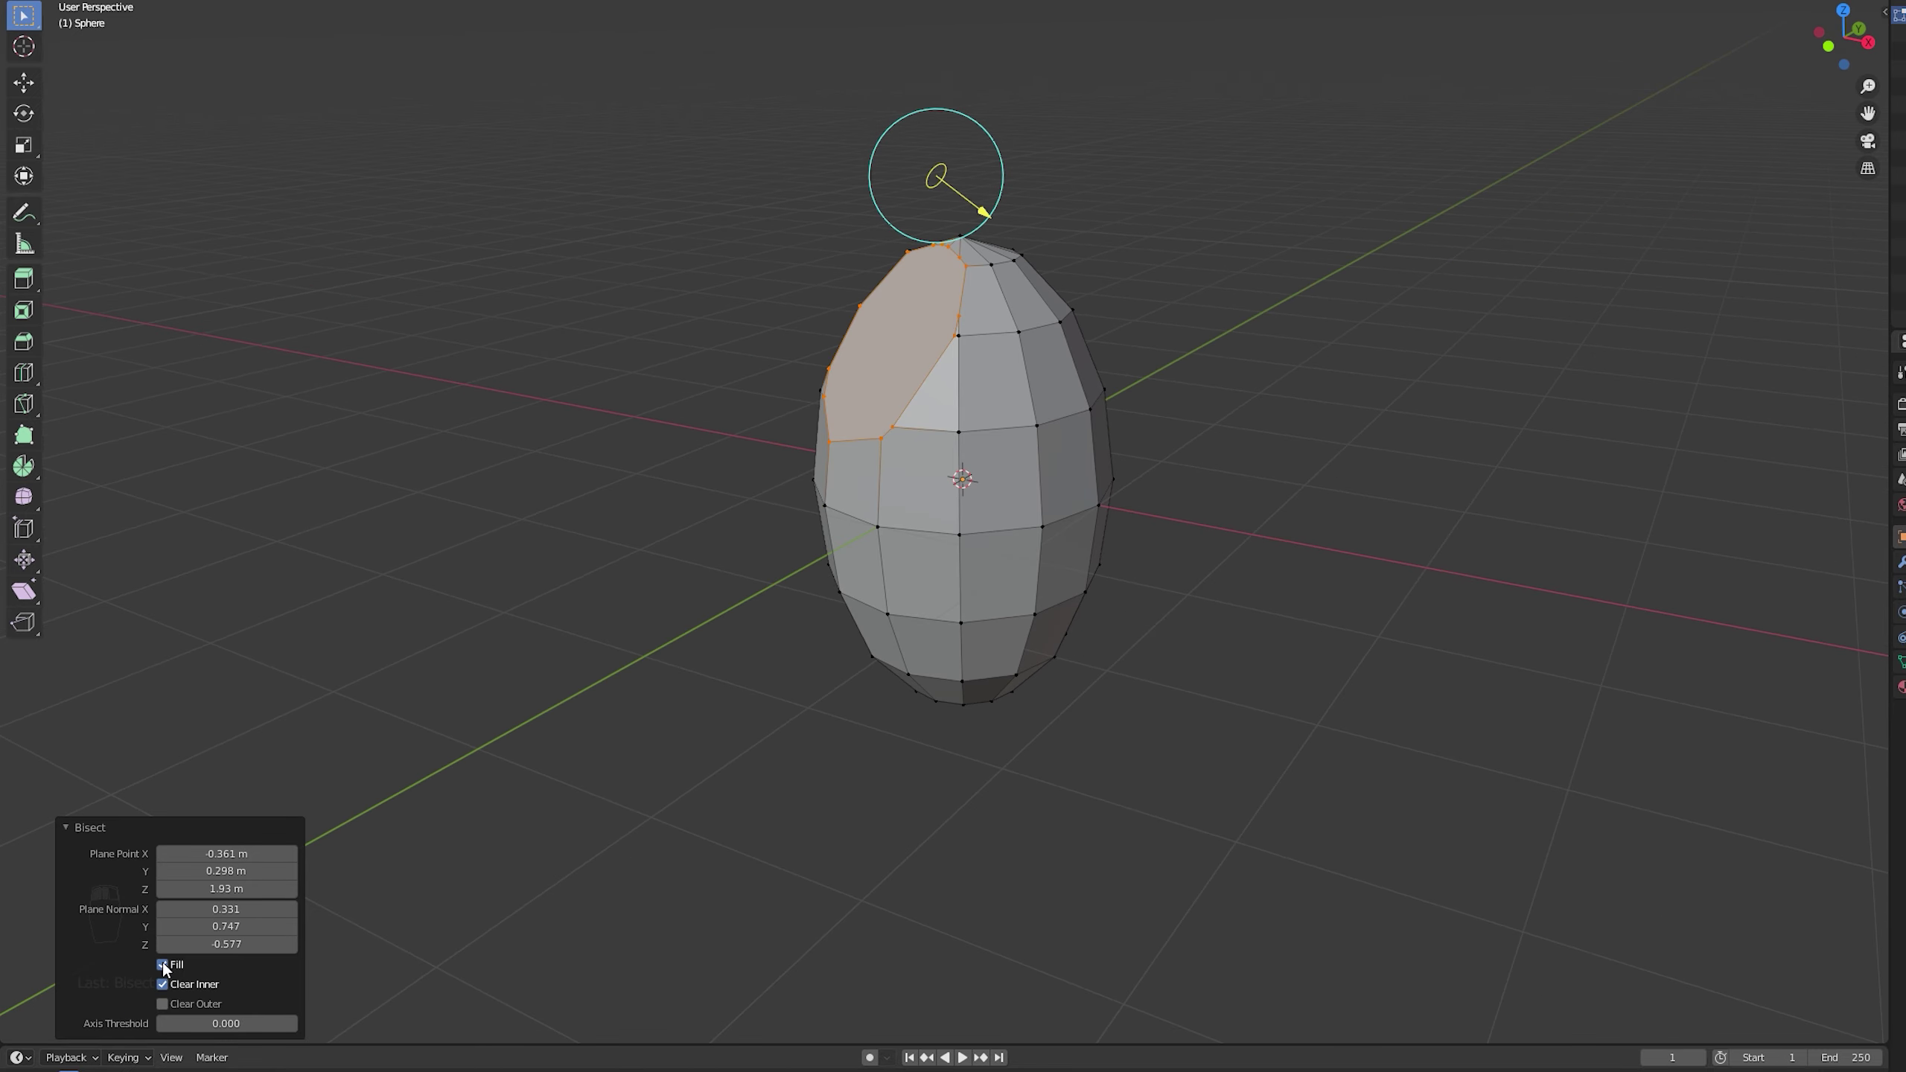
pyautogui.click(163, 964)
pyautogui.click(171, 965)
pyautogui.click(171, 965)
pyautogui.click(171, 966)
# - Select the whole mesh and bisect it along a diagonal line from above the tip down past the upper right side
pyautogui.moveTo(749, 715); pyautogui.dragTo(897, 441, button='middle')
pyautogui.press('a')
pyautogui.press('a')
pyautogui.press('a')
pyautogui.press('space')
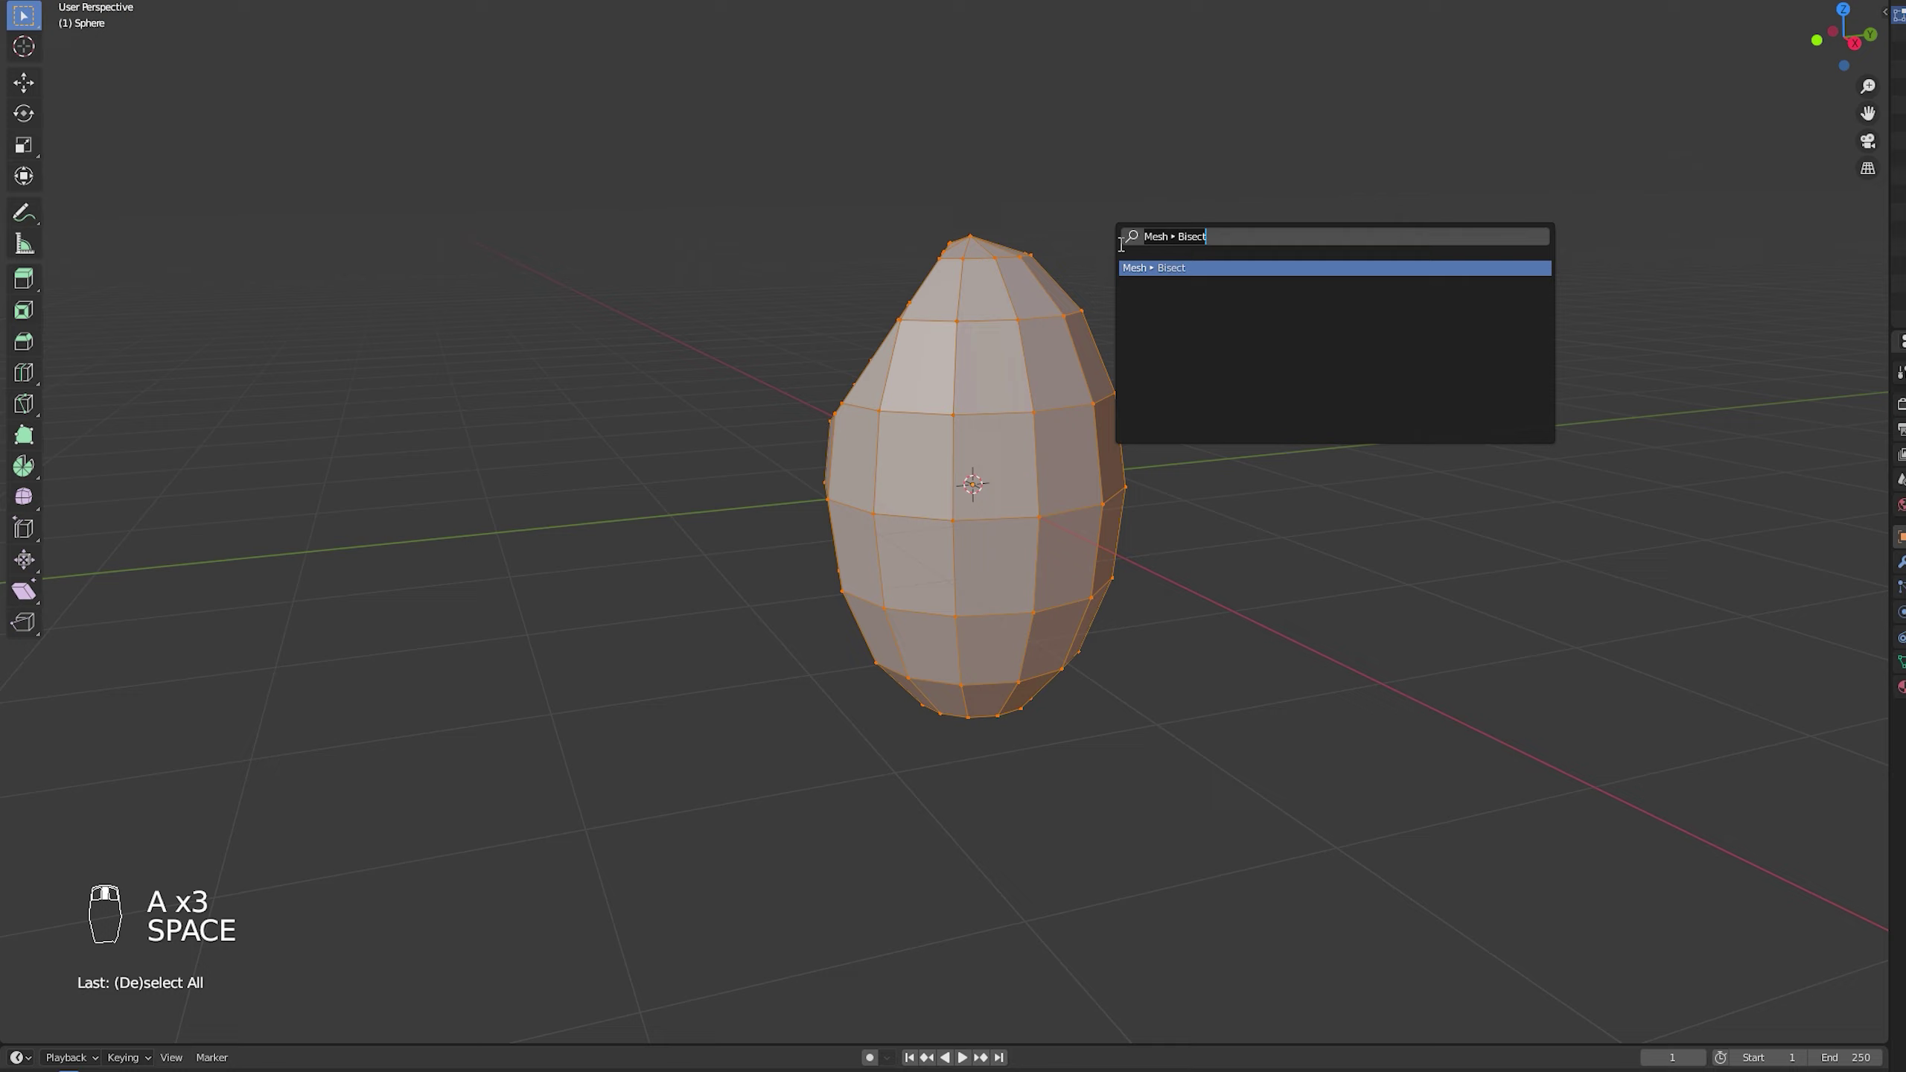
pyautogui.press('Return')
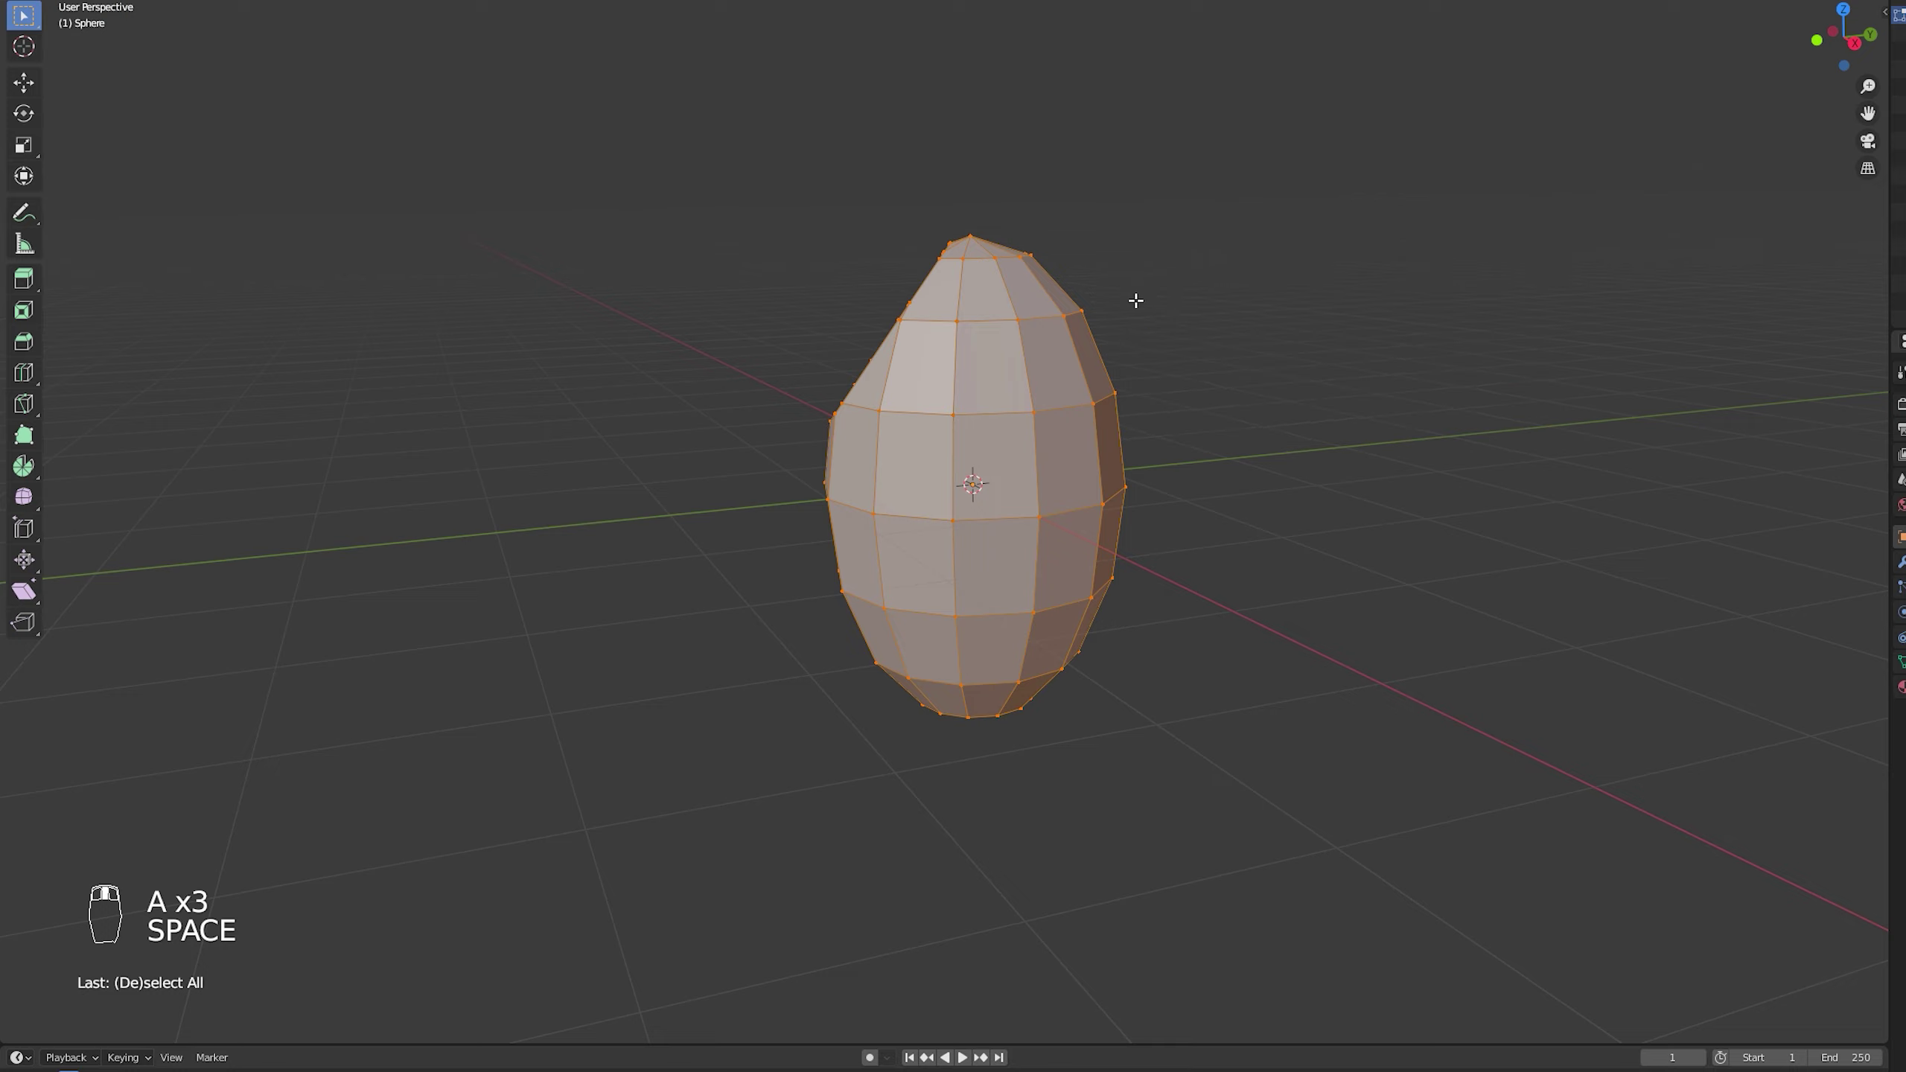
pyautogui.moveTo(954, 162); pyautogui.dragTo(1184, 555)
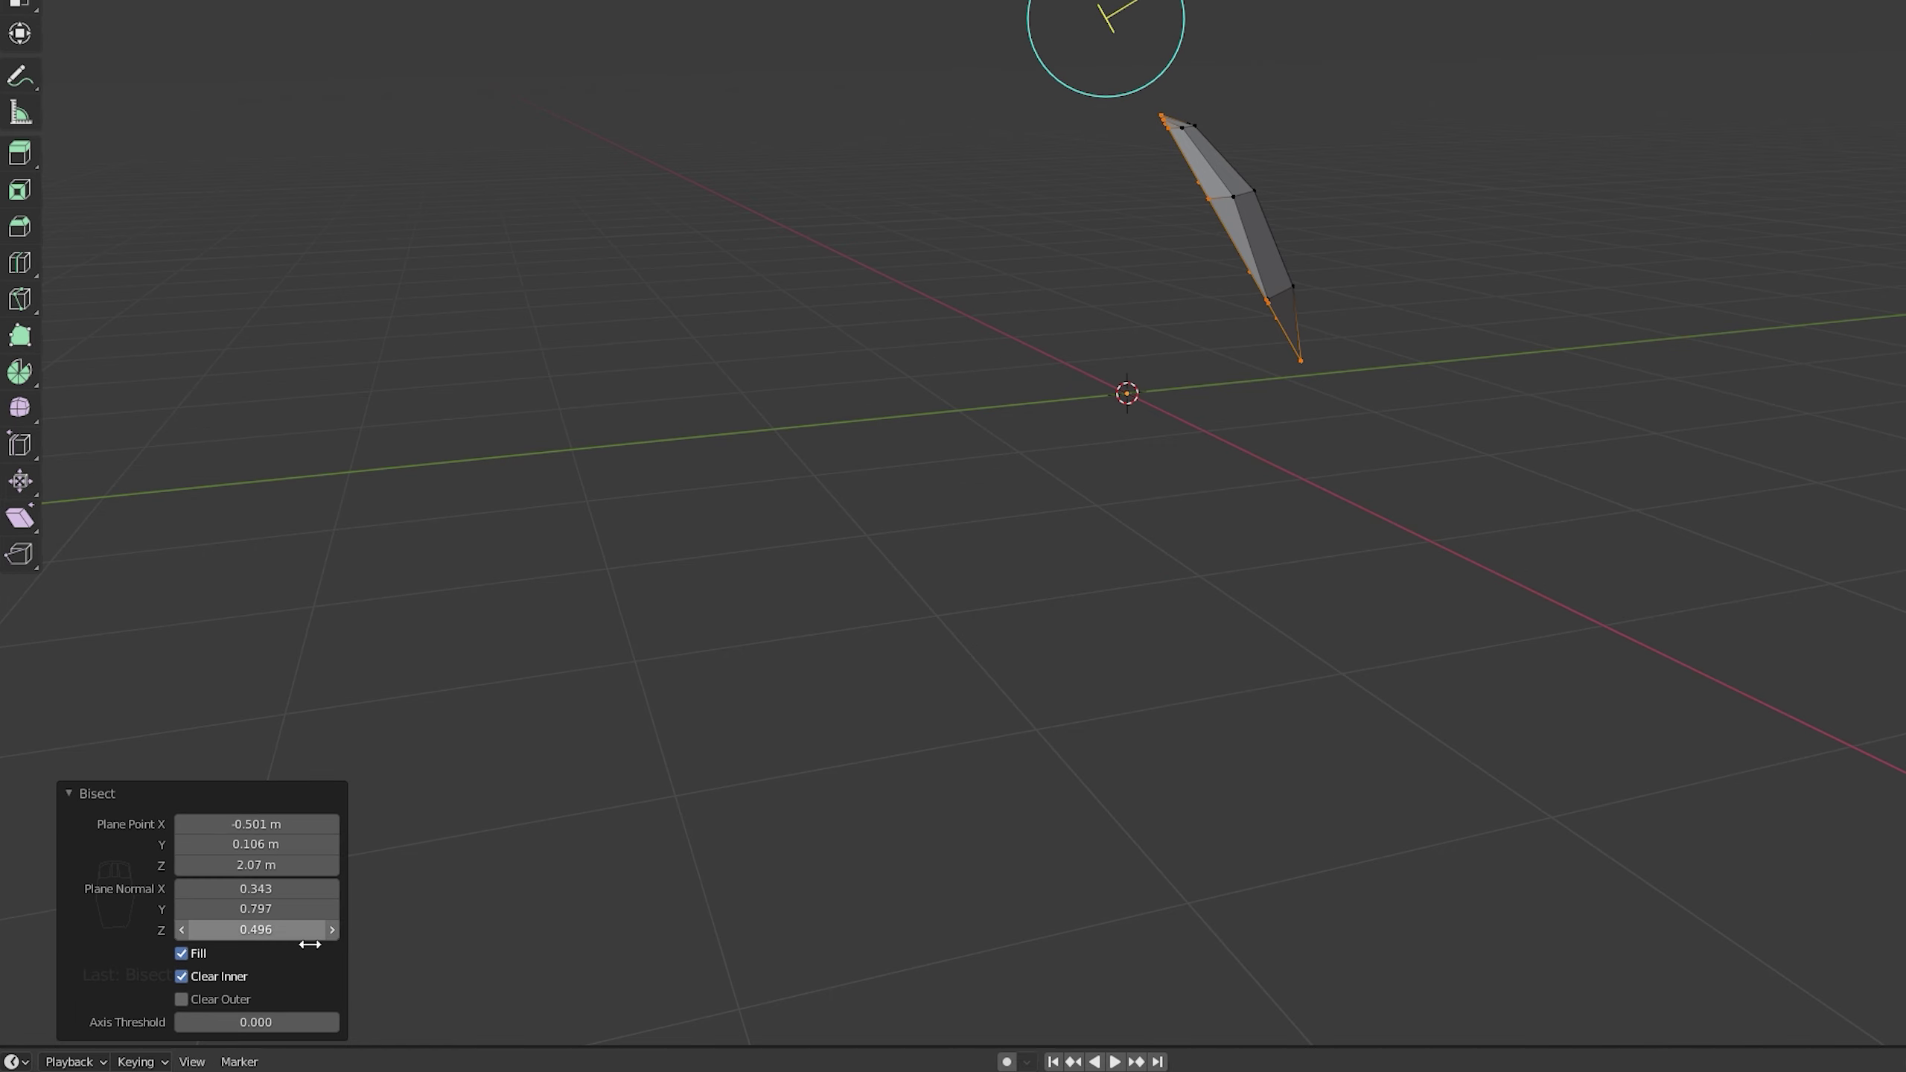
# - Switch the second bisect from Clear Inner to Clear Outer to keep the crystal's main body
pyautogui.click(163, 1003)
pyautogui.click(162, 985)
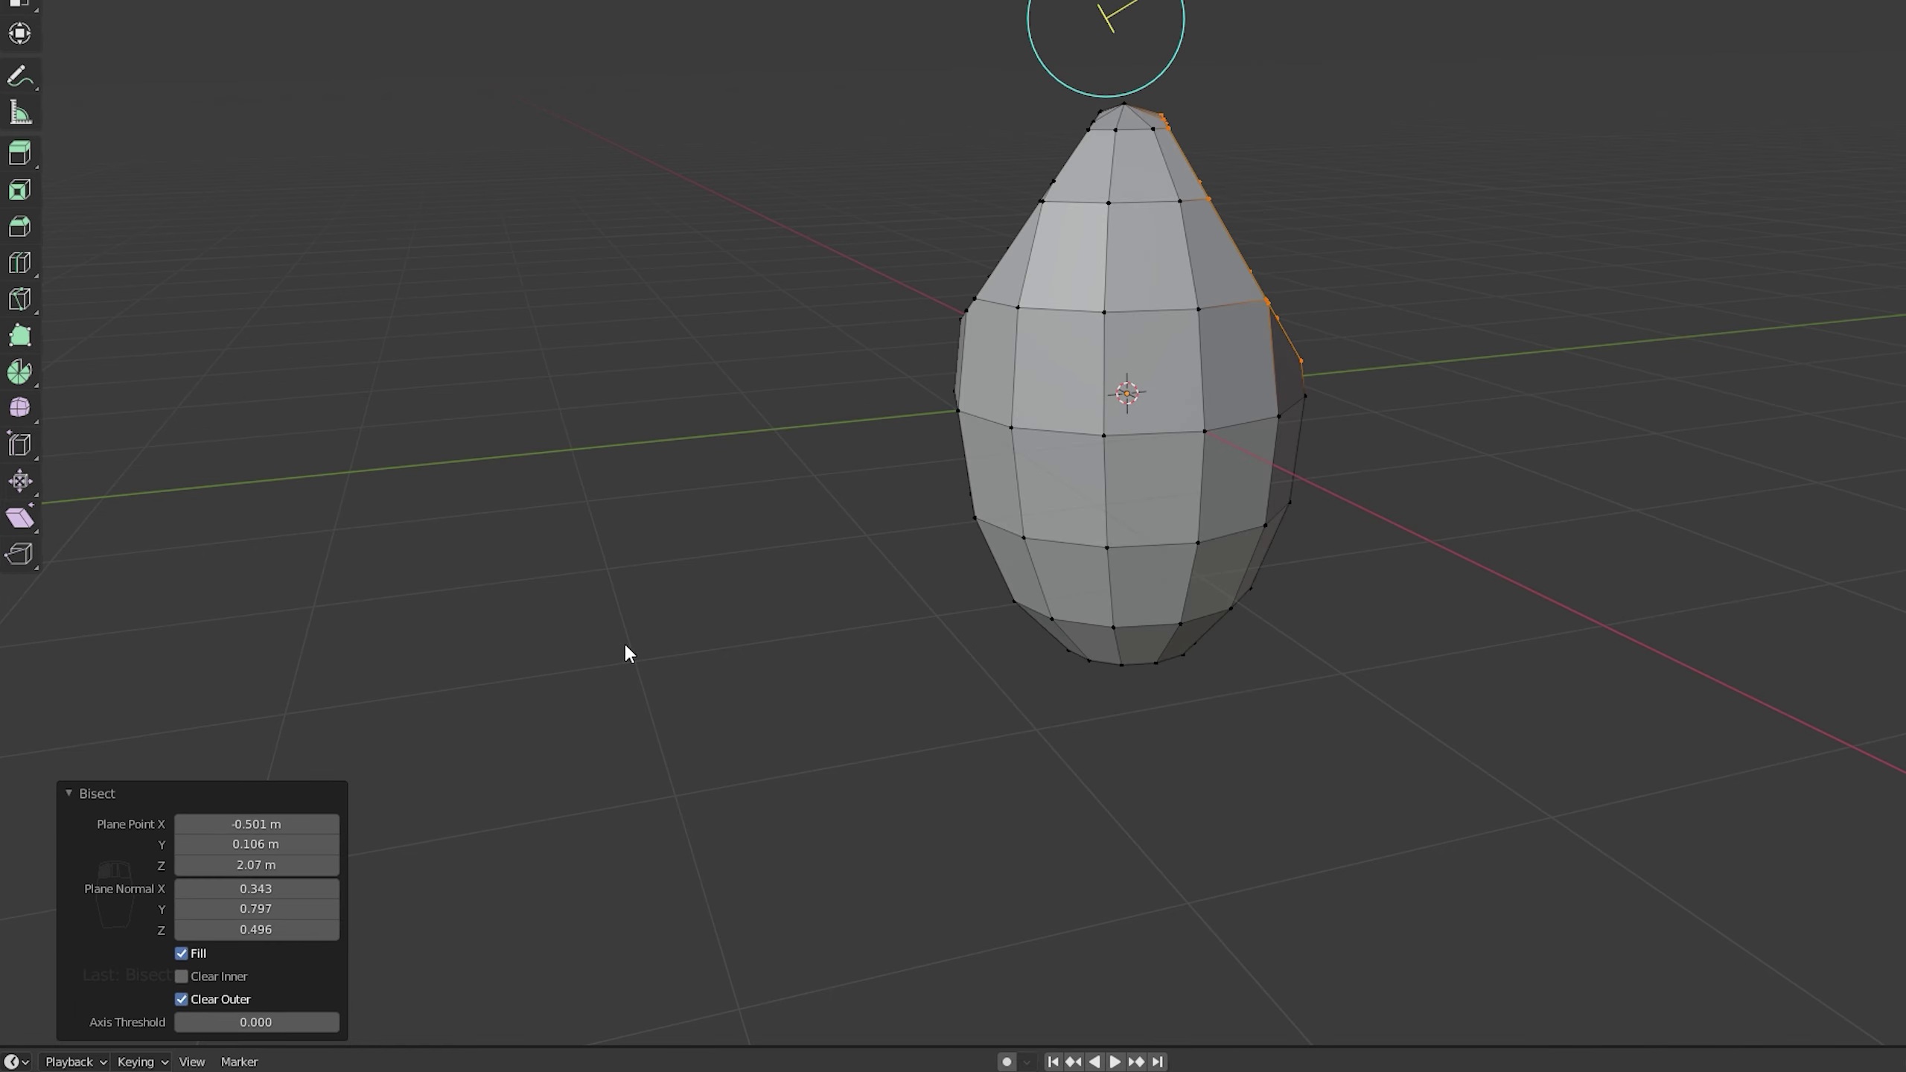
pyautogui.moveTo(1460, 590); pyautogui.dragTo(1323, 620, button='middle')
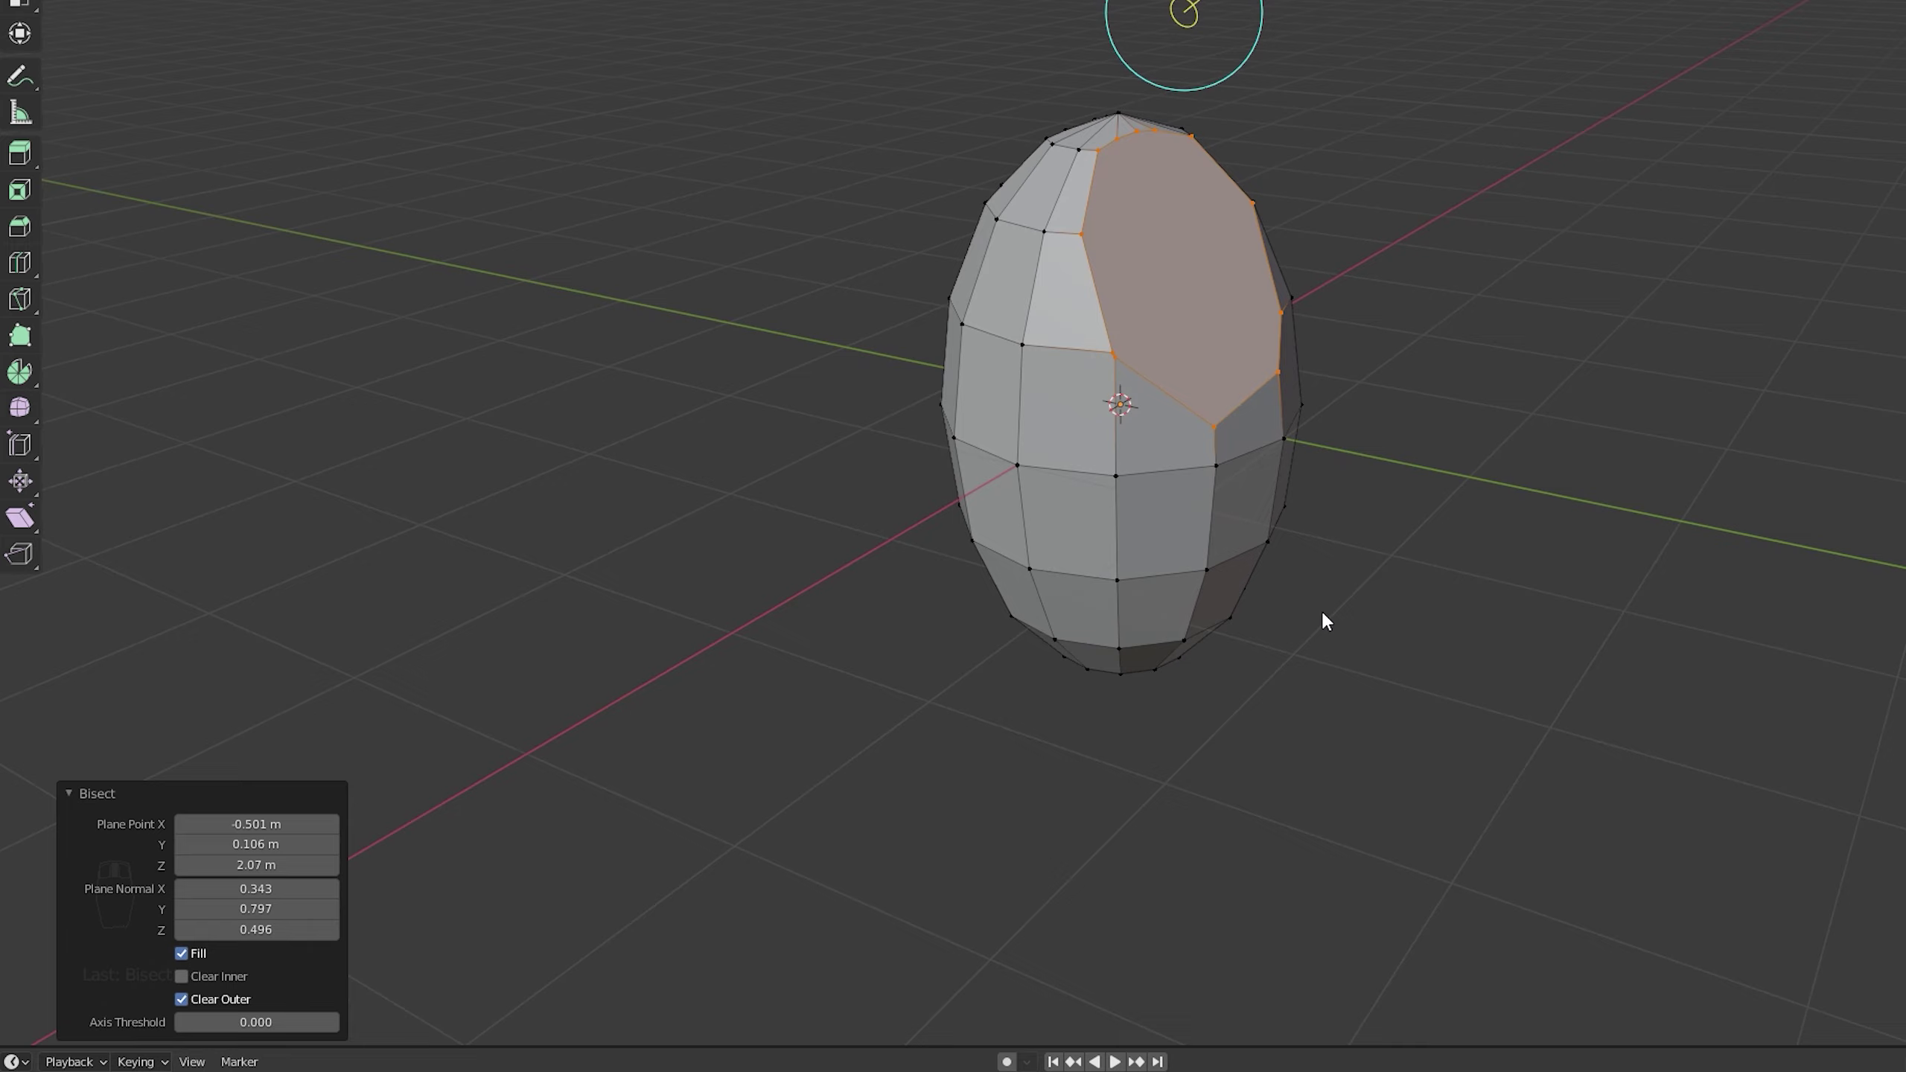
# - From another viewing angle, select the whole mesh and bisect its upper right side diagonally with Fill and Clear Outer
pyautogui.moveTo(938, 621); pyautogui.dragTo(905, 628, button='middle')
pyautogui.press('a')
pyautogui.press('a')
pyautogui.press('a')
pyautogui.press('space')
pyautogui.press('Return')
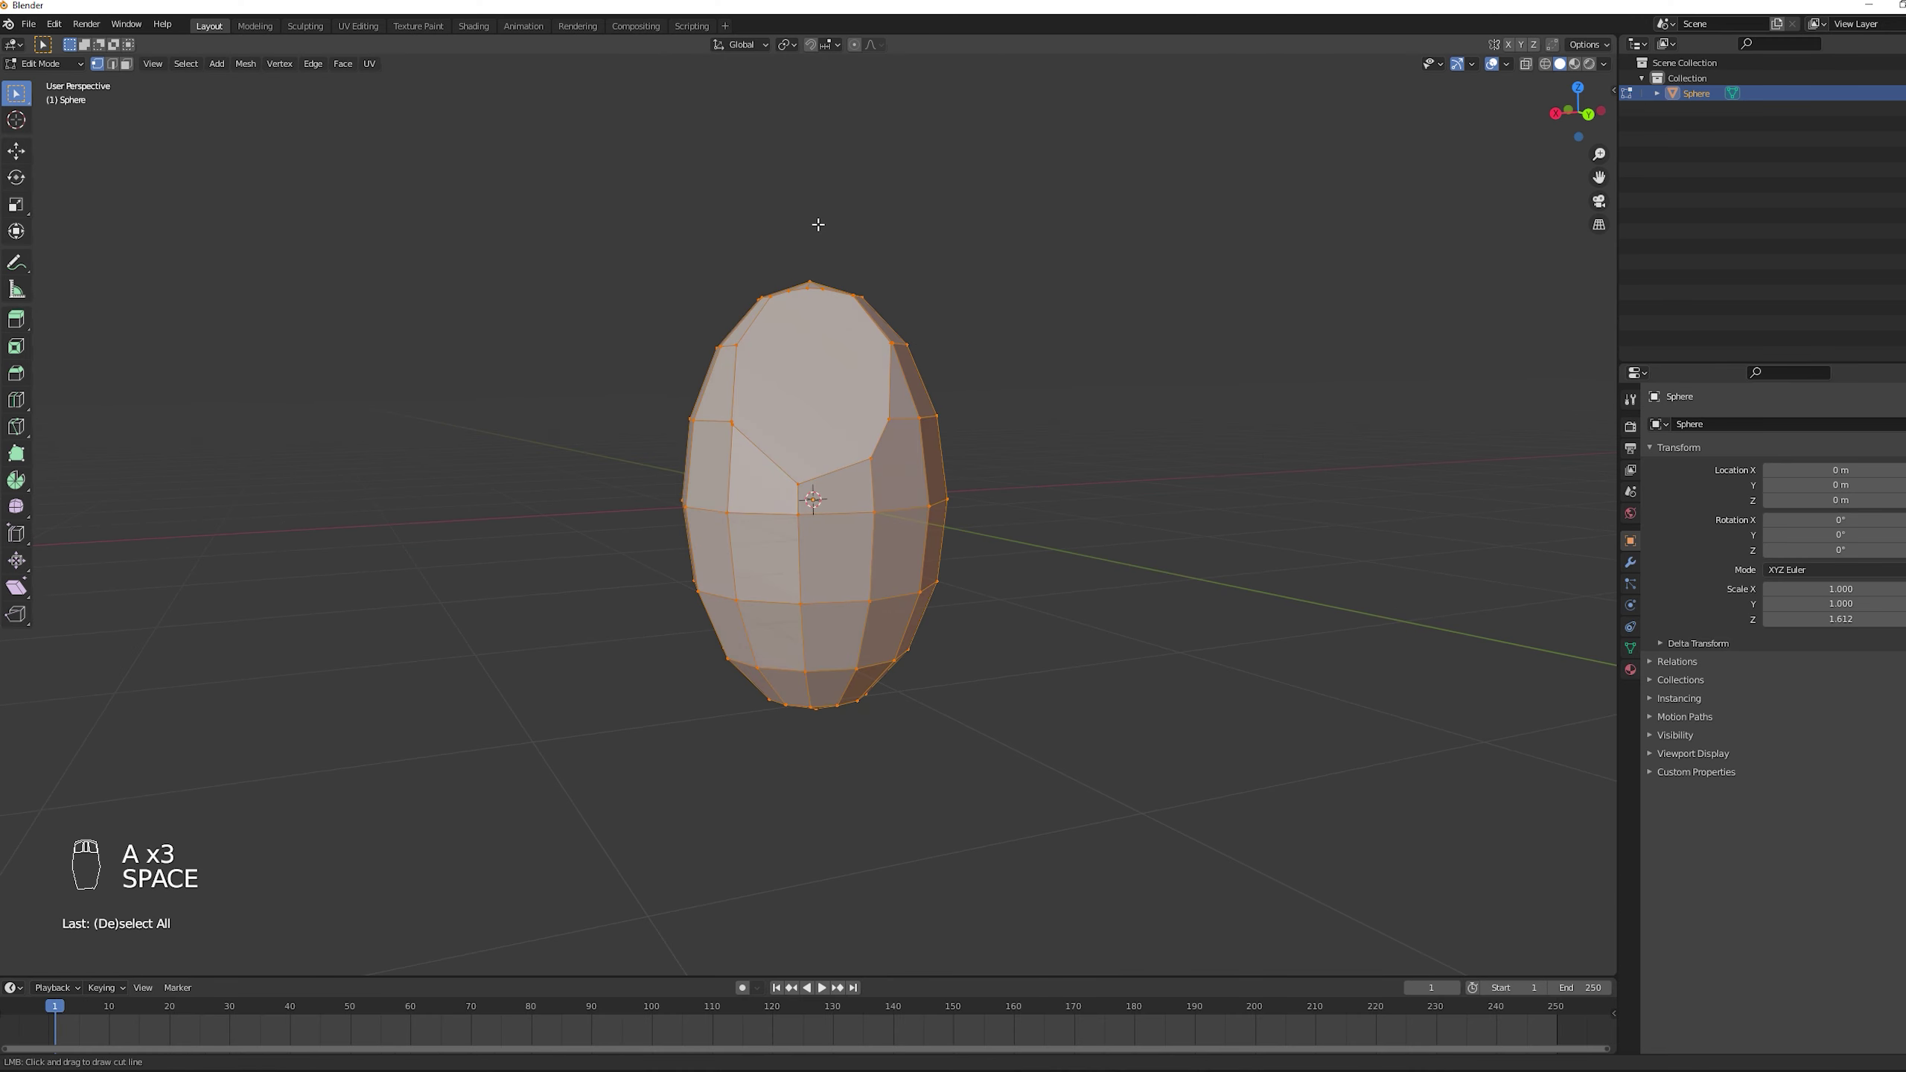
pyautogui.moveTo(813, 218); pyautogui.dragTo(957, 527)
# - Bisect the mesh's upper right side, then its upper left side, using Clear Inner instead of Clear Outer on the second cut
pyautogui.moveTo(804, 758); pyautogui.dragTo(839, 766, button='middle')
pyautogui.press('space')
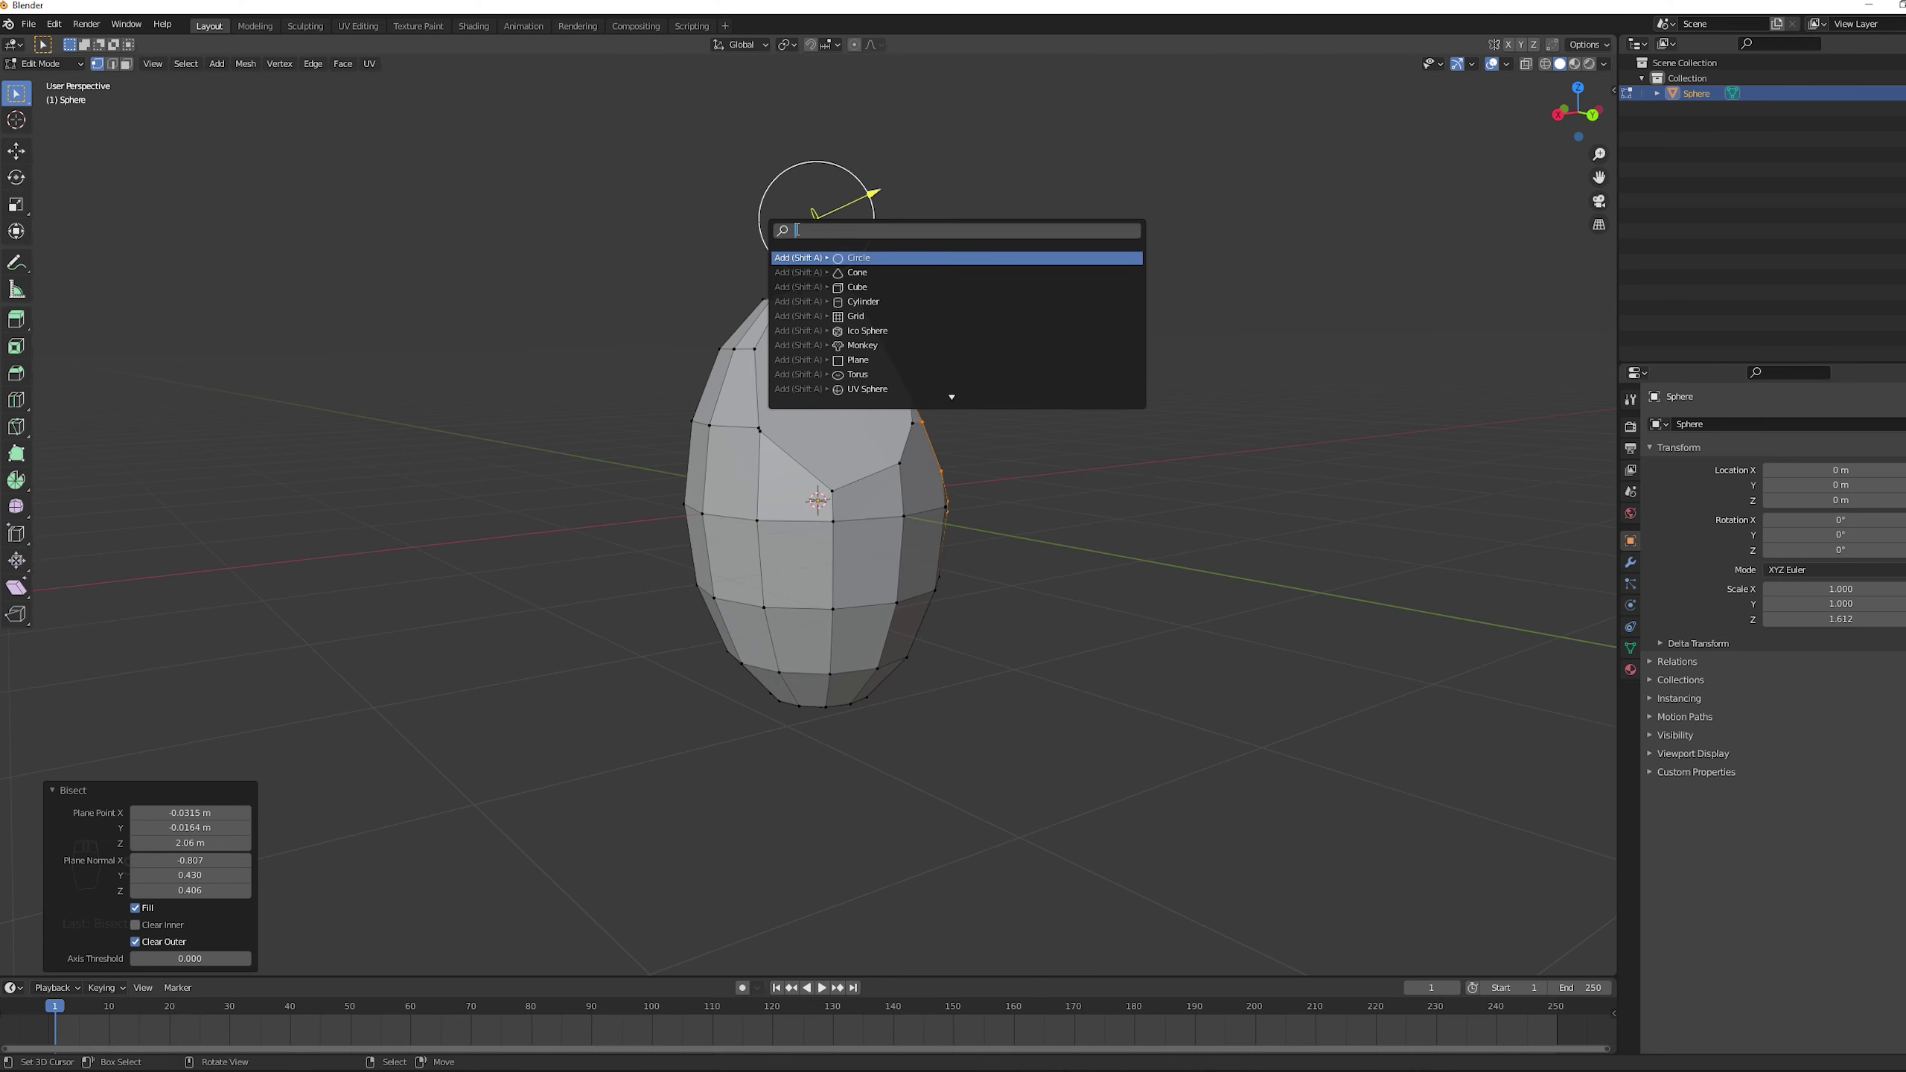
pyautogui.press('Escape')
pyautogui.press('a')
pyautogui.press('a')
pyautogui.press('a')
pyautogui.press('a')
pyautogui.press('a')
pyautogui.press('space')
pyautogui.press('Return')
pyautogui.moveTo(816, 232); pyautogui.dragTo(754, 355)
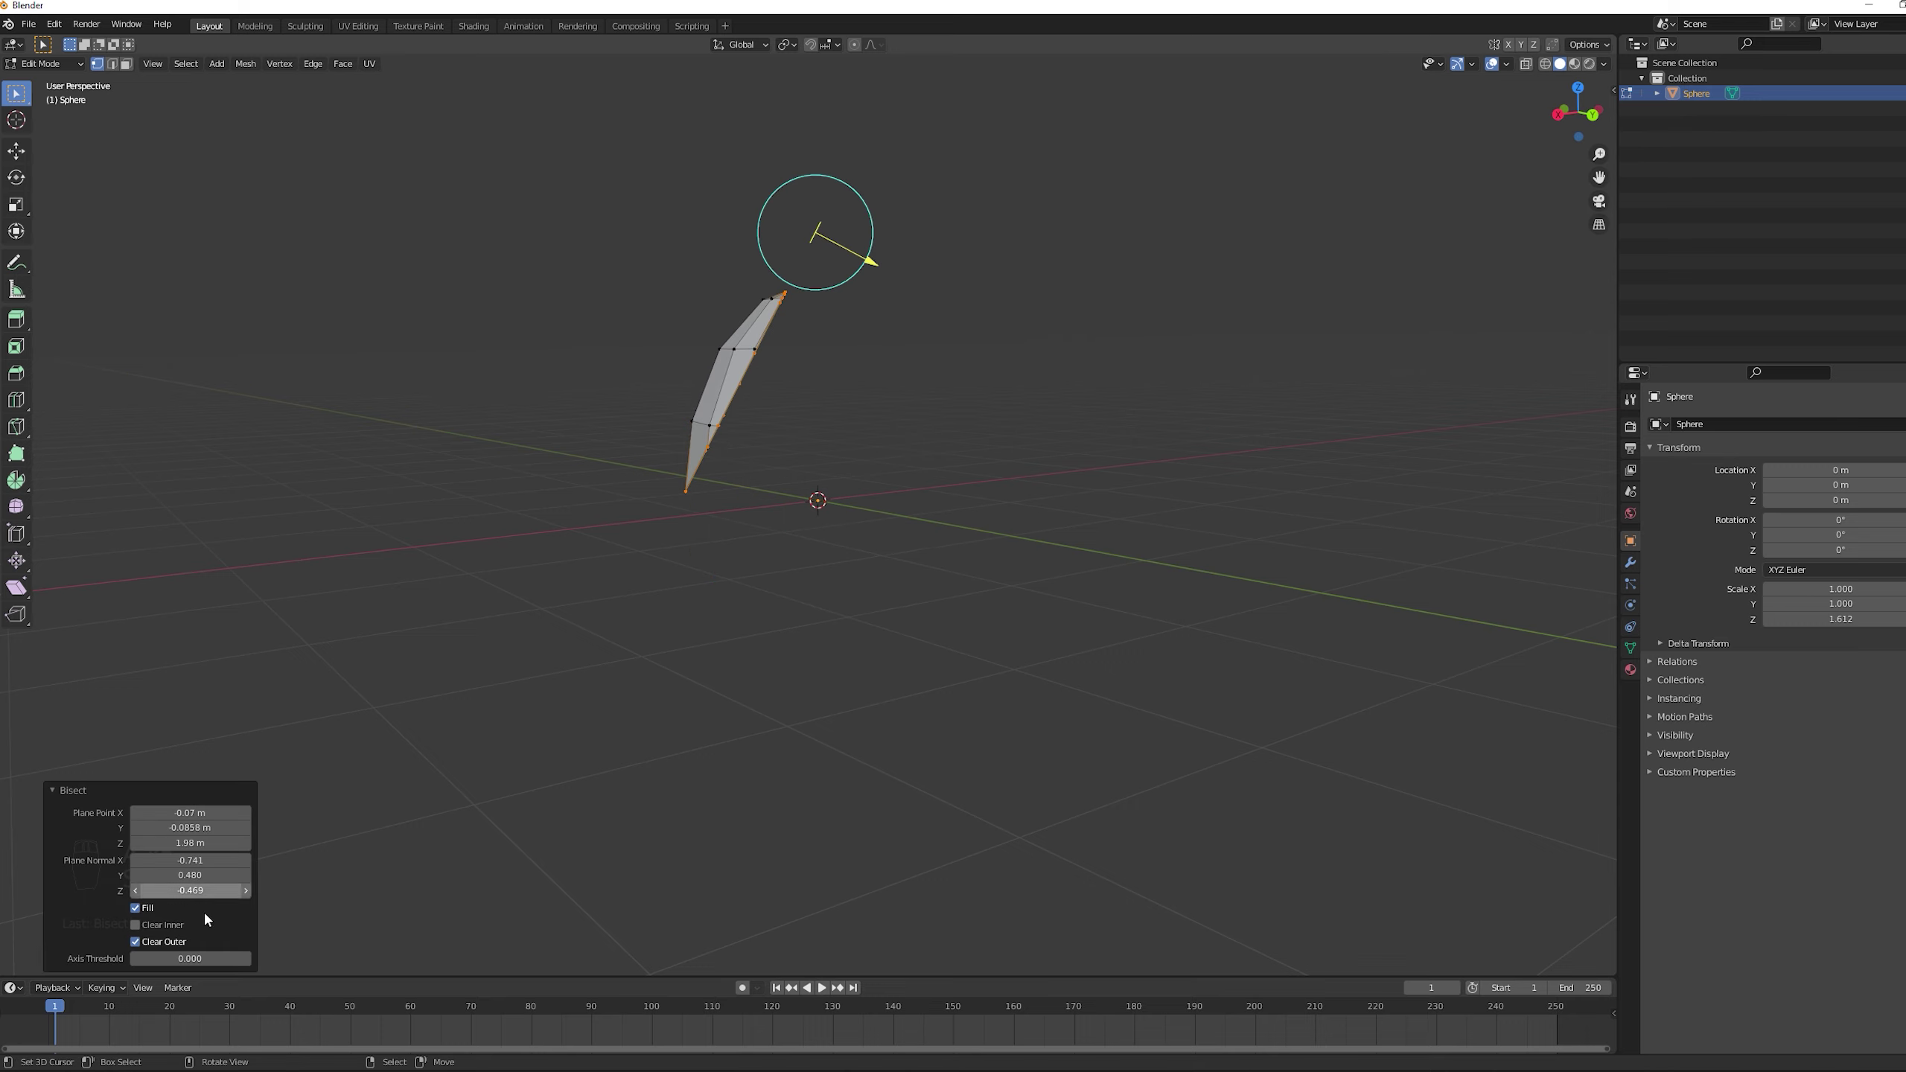
pyautogui.click(135, 924)
pyautogui.click(137, 943)
# - From another side, bisect the whole mesh steeply down its upper right side and switch from Clear Inner to Clear Outer
pyautogui.moveTo(419, 812); pyautogui.dragTo(811, 797, button='middle')
pyautogui.press('a')
pyautogui.press('space')
pyautogui.press('Return')
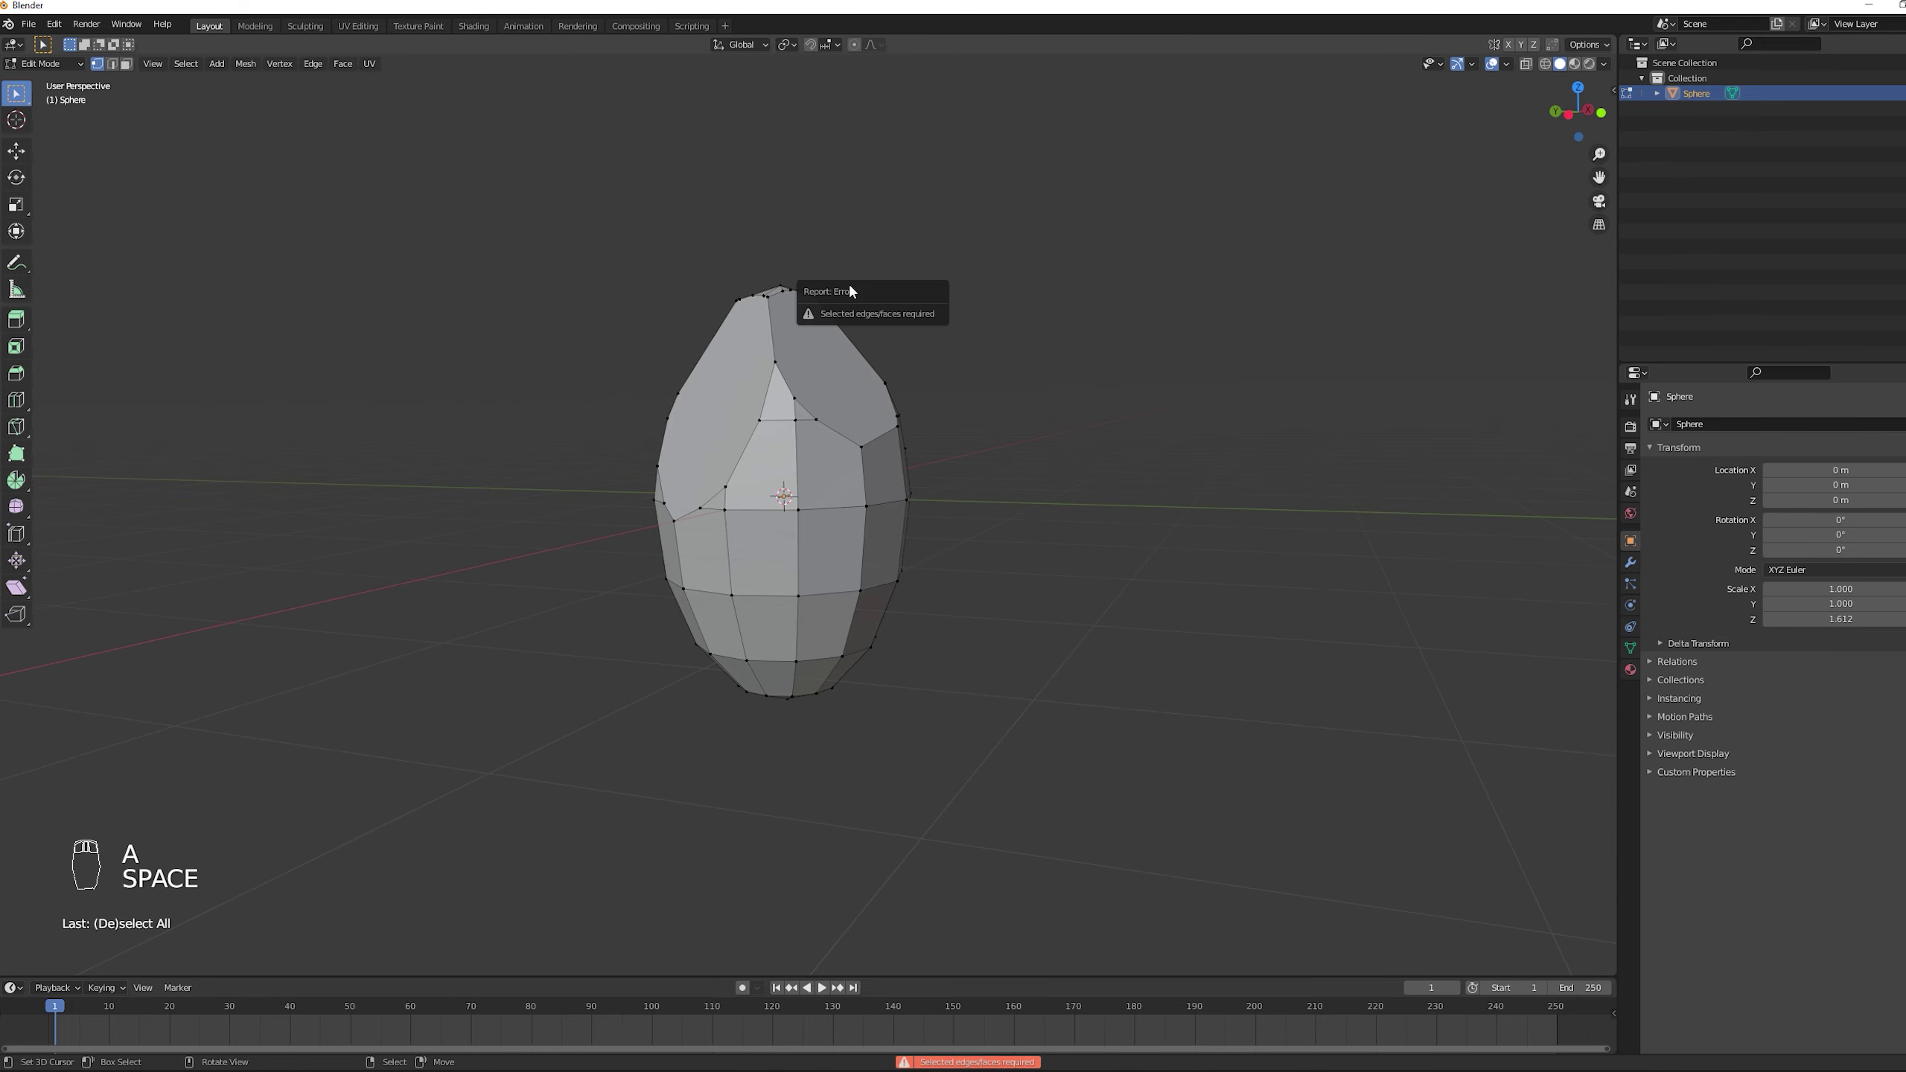
pyautogui.press('a')
pyautogui.press('a')
pyautogui.press('a')
pyautogui.press('space')
pyautogui.press('Return')
pyautogui.moveTo(851, 268); pyautogui.dragTo(904, 570)
pyautogui.click(135, 924)
pyautogui.click(135, 942)
# - From a rotated view, select the whole mesh and bisect it from beside the tip down past the middle of its right side
pyautogui.moveTo(480, 796); pyautogui.dragTo(808, 771, button='middle')
pyautogui.press('a')
pyautogui.press('a')
pyautogui.press('a')
pyautogui.press('space')
pyautogui.press('Return')
pyautogui.moveTo(870, 291); pyautogui.dragTo(911, 640)
# - Turn the crystal slightly further, select the whole mesh and shave its upper right flank with another steep bisect
pyautogui.moveTo(466, 807); pyautogui.dragTo(510, 807, button='middle')
pyautogui.press('a')
pyautogui.press('a')
pyautogui.press('a')
pyautogui.press('space')
pyautogui.press('Return')
pyautogui.moveTo(871, 255); pyautogui.dragTo(923, 563)
# - In front view, bisect the crystal's bottom along a line sloping gently down to the right, using Clear Inner instead of Clear Outer
pyautogui.press('a')
pyautogui.moveTo(844, 496); pyautogui.dragTo(1031, 489, button='middle')
pyautogui.press('a')
pyautogui.press('space')
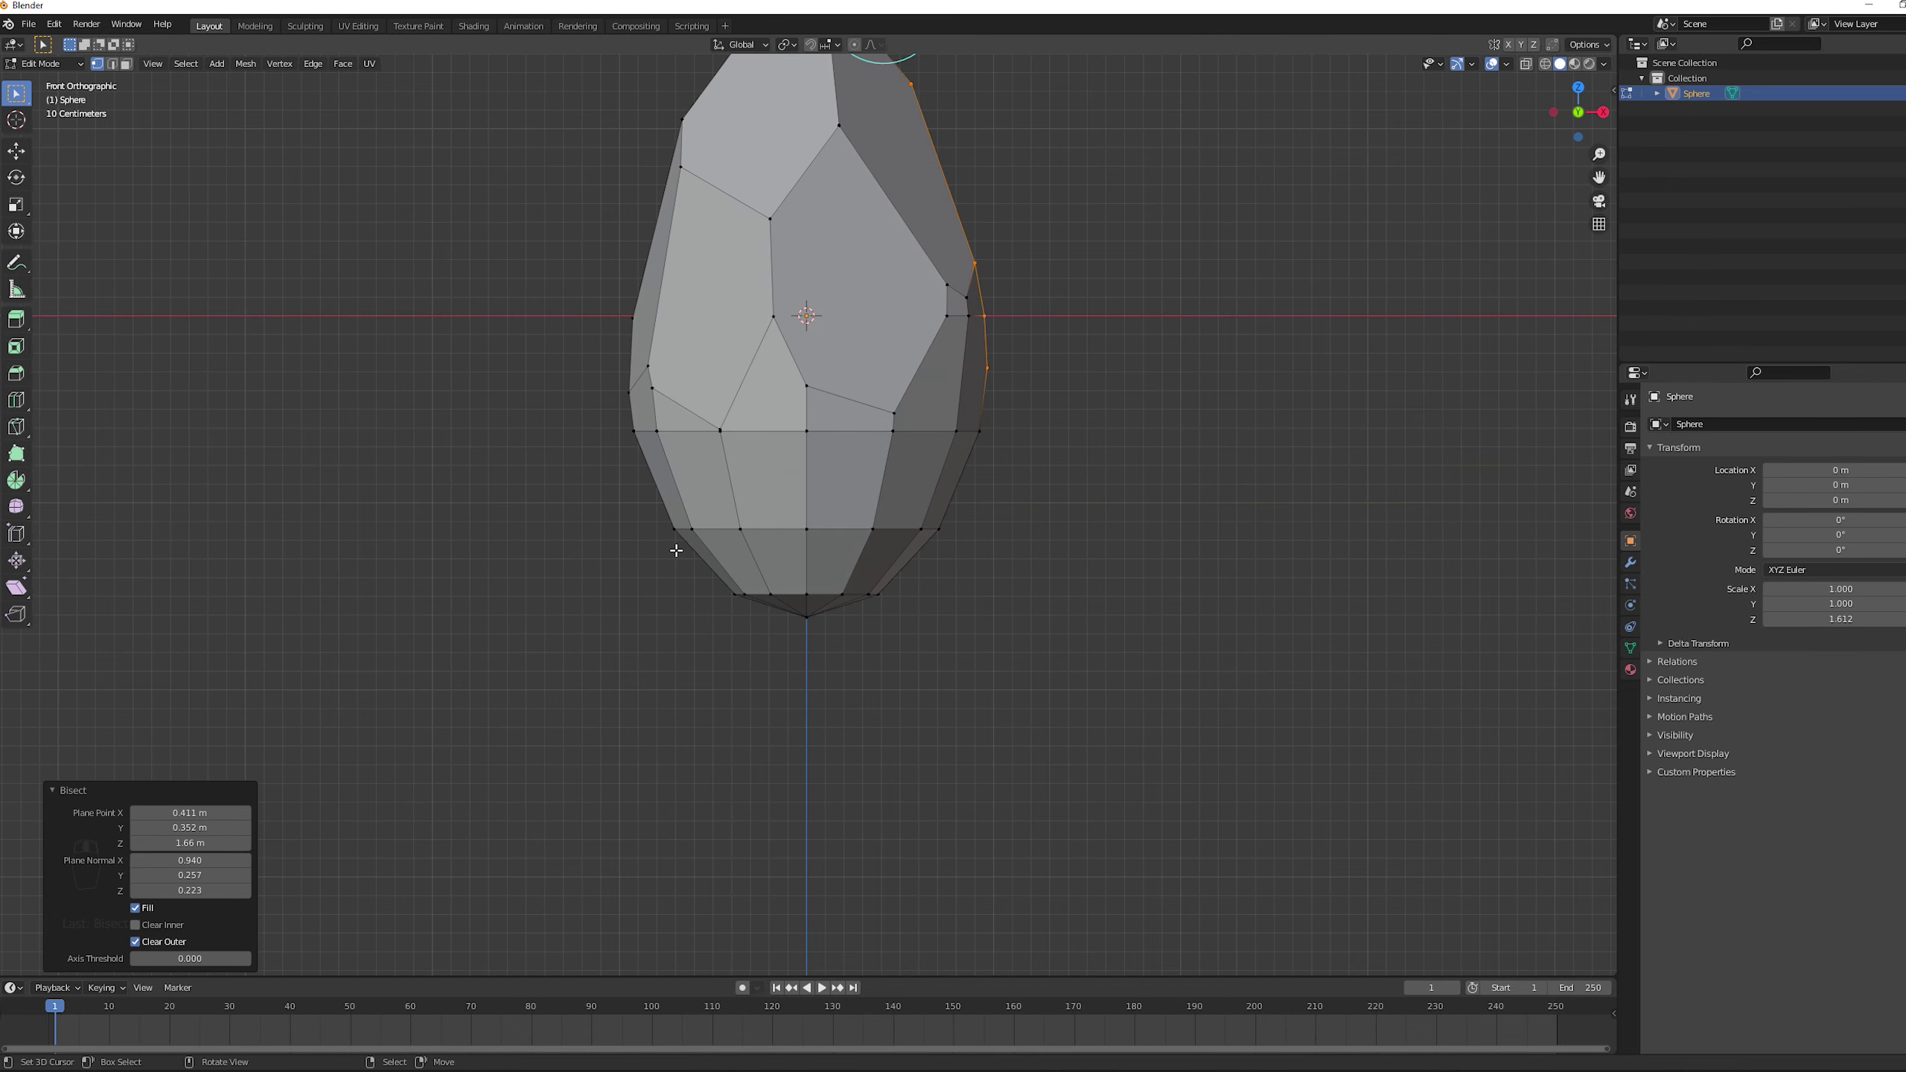
pyautogui.press('a')
pyautogui.press('space')
pyautogui.press('Return')
pyautogui.moveTo(629, 552); pyautogui.dragTo(894, 598)
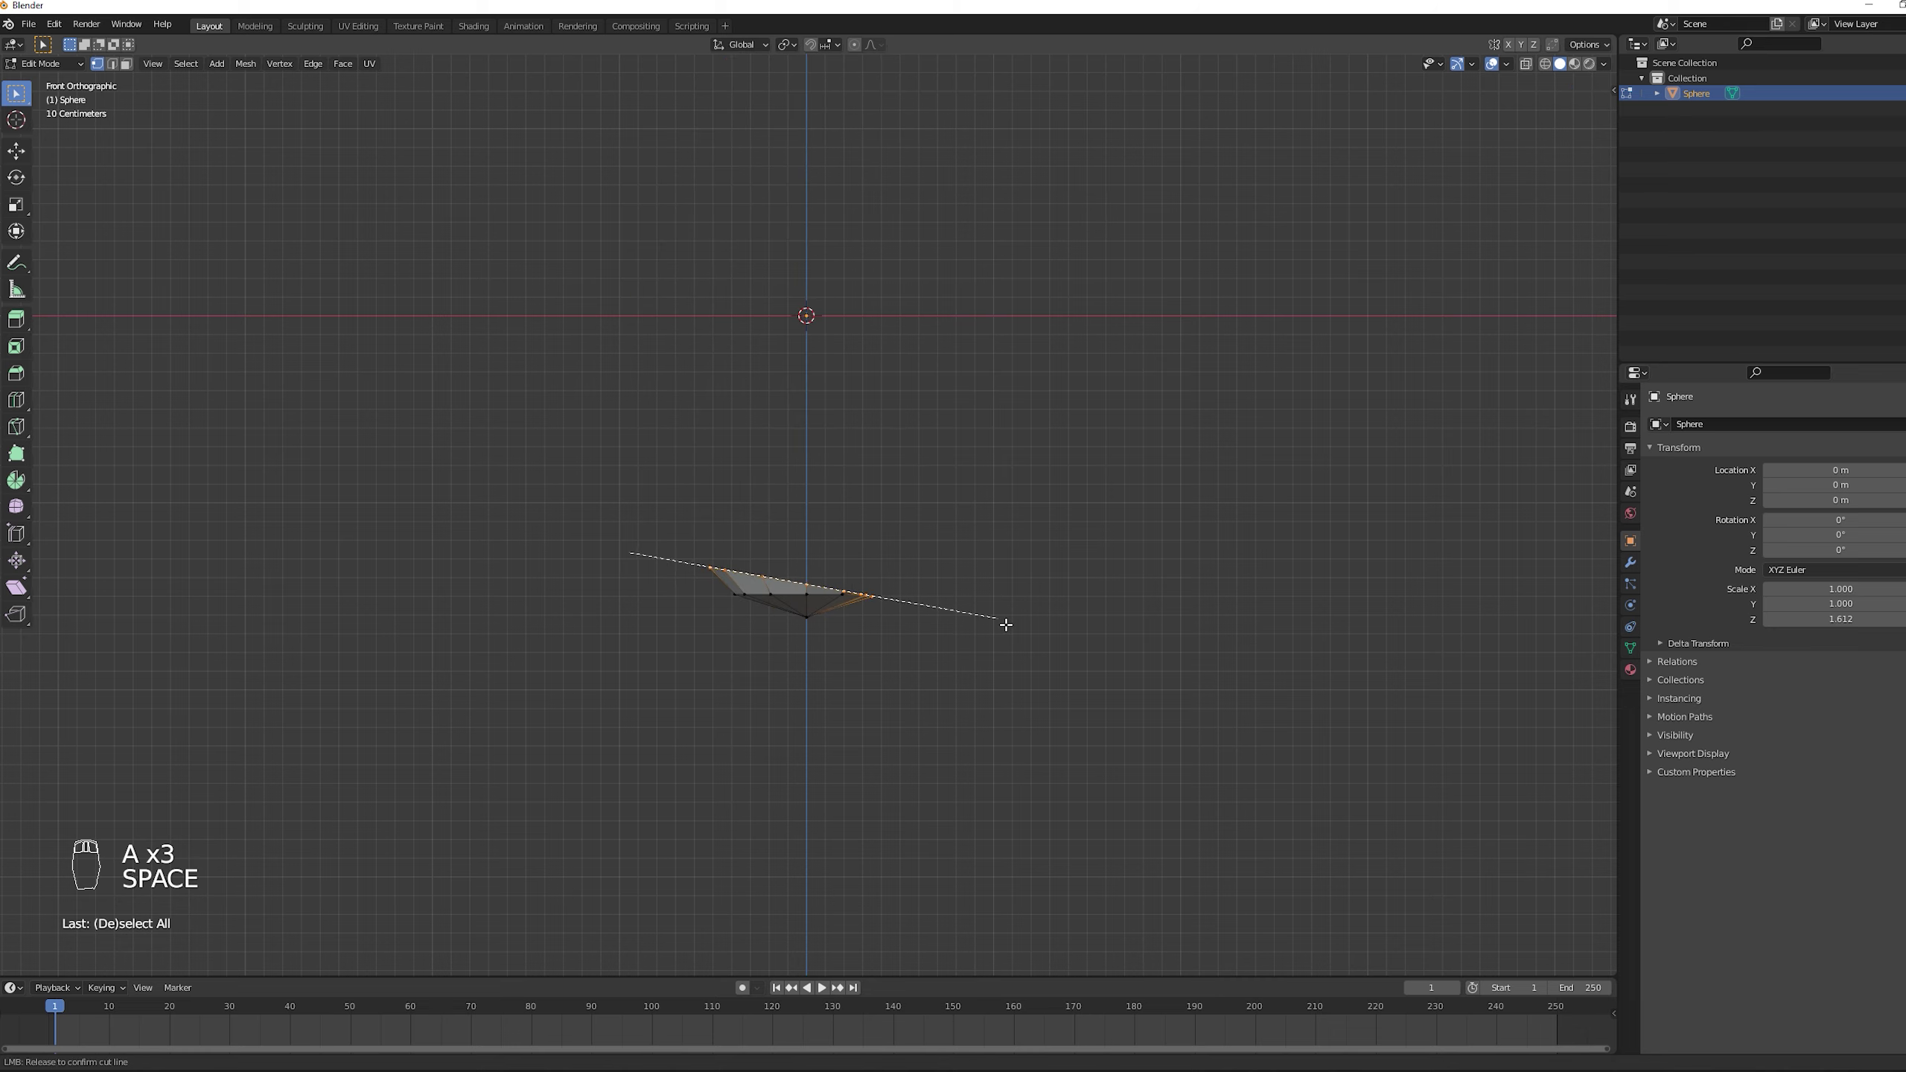
pyautogui.moveTo(990, 638); pyautogui.dragTo(991, 637)
pyautogui.click(135, 941)
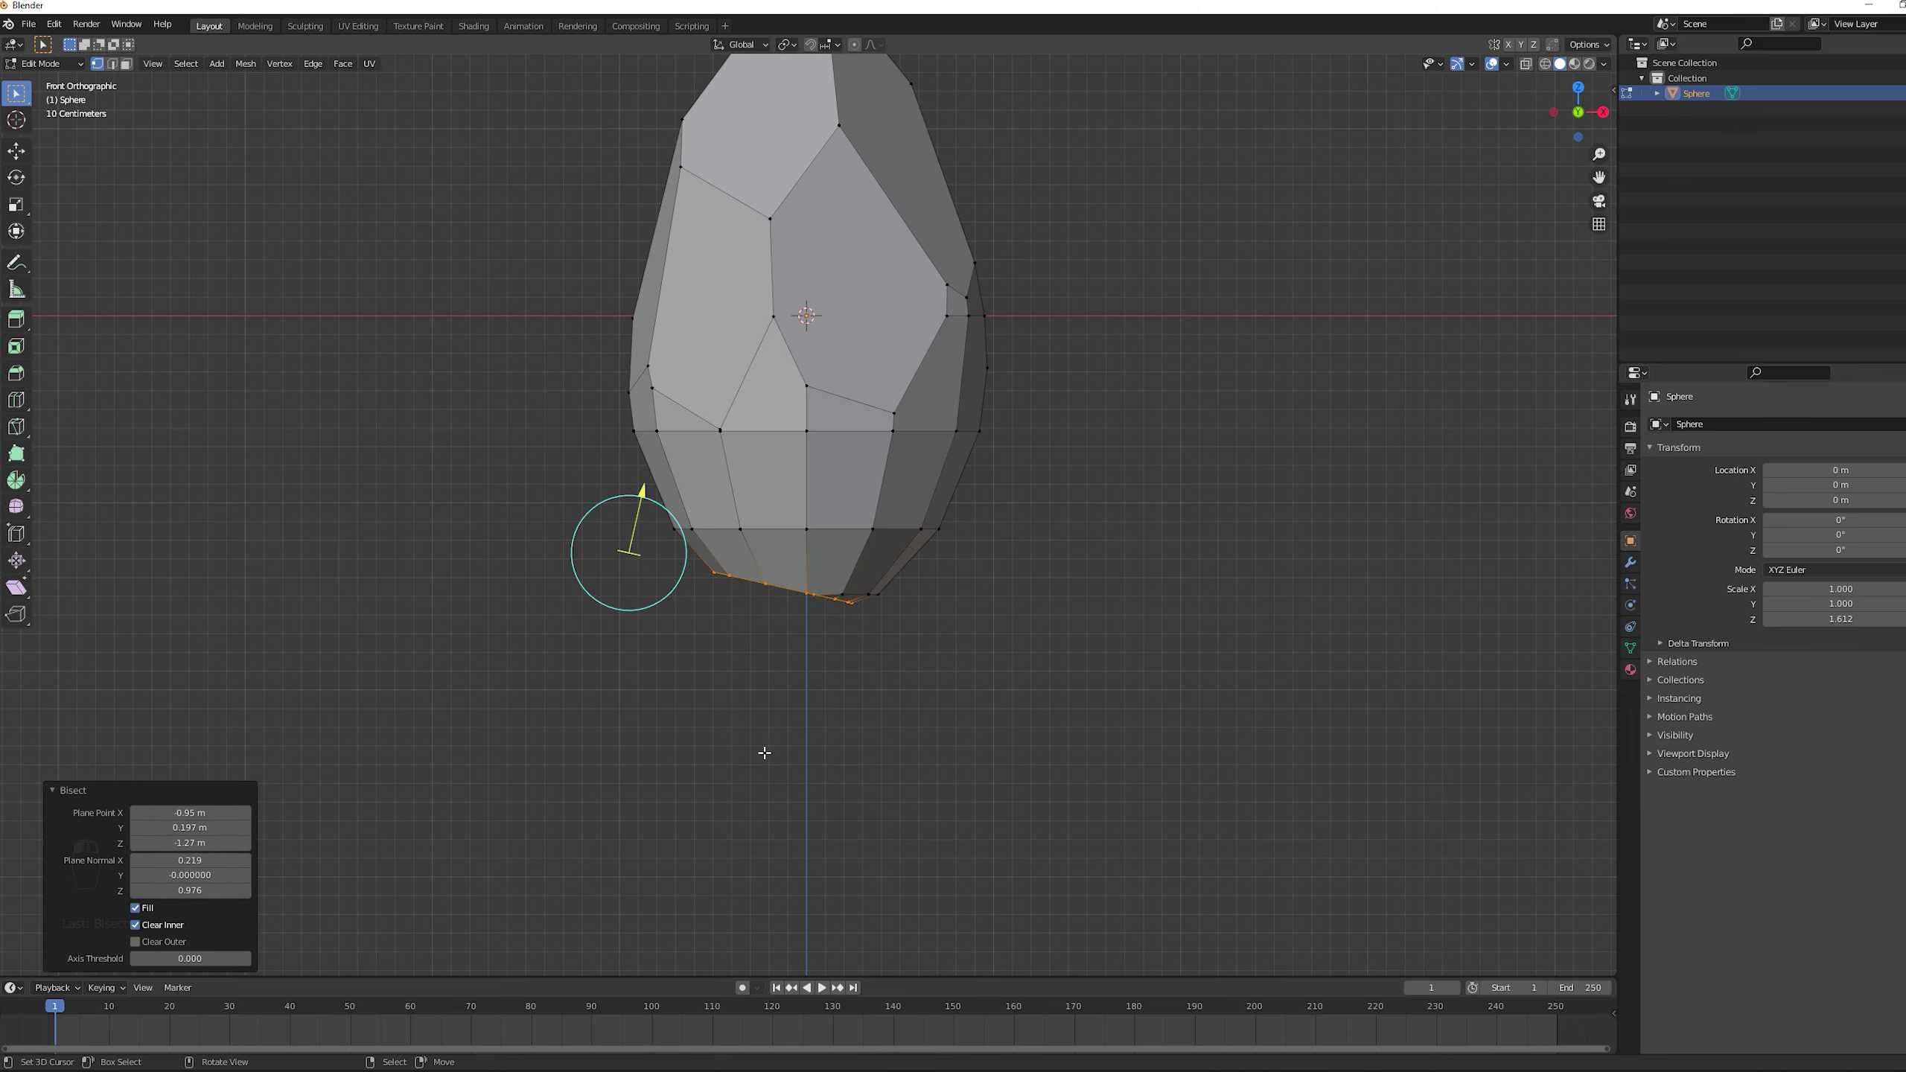
# - Bisect the whole mesh's bottom along a line sloping down from right to left, using Clear Outer instead of Clear Inner
pyautogui.press('a')
pyautogui.press('a')
pyautogui.press('a')
pyautogui.press('space')
pyautogui.press('Return')
pyautogui.moveTo(990, 557); pyautogui.dragTo(664, 625)
pyautogui.click(135, 924)
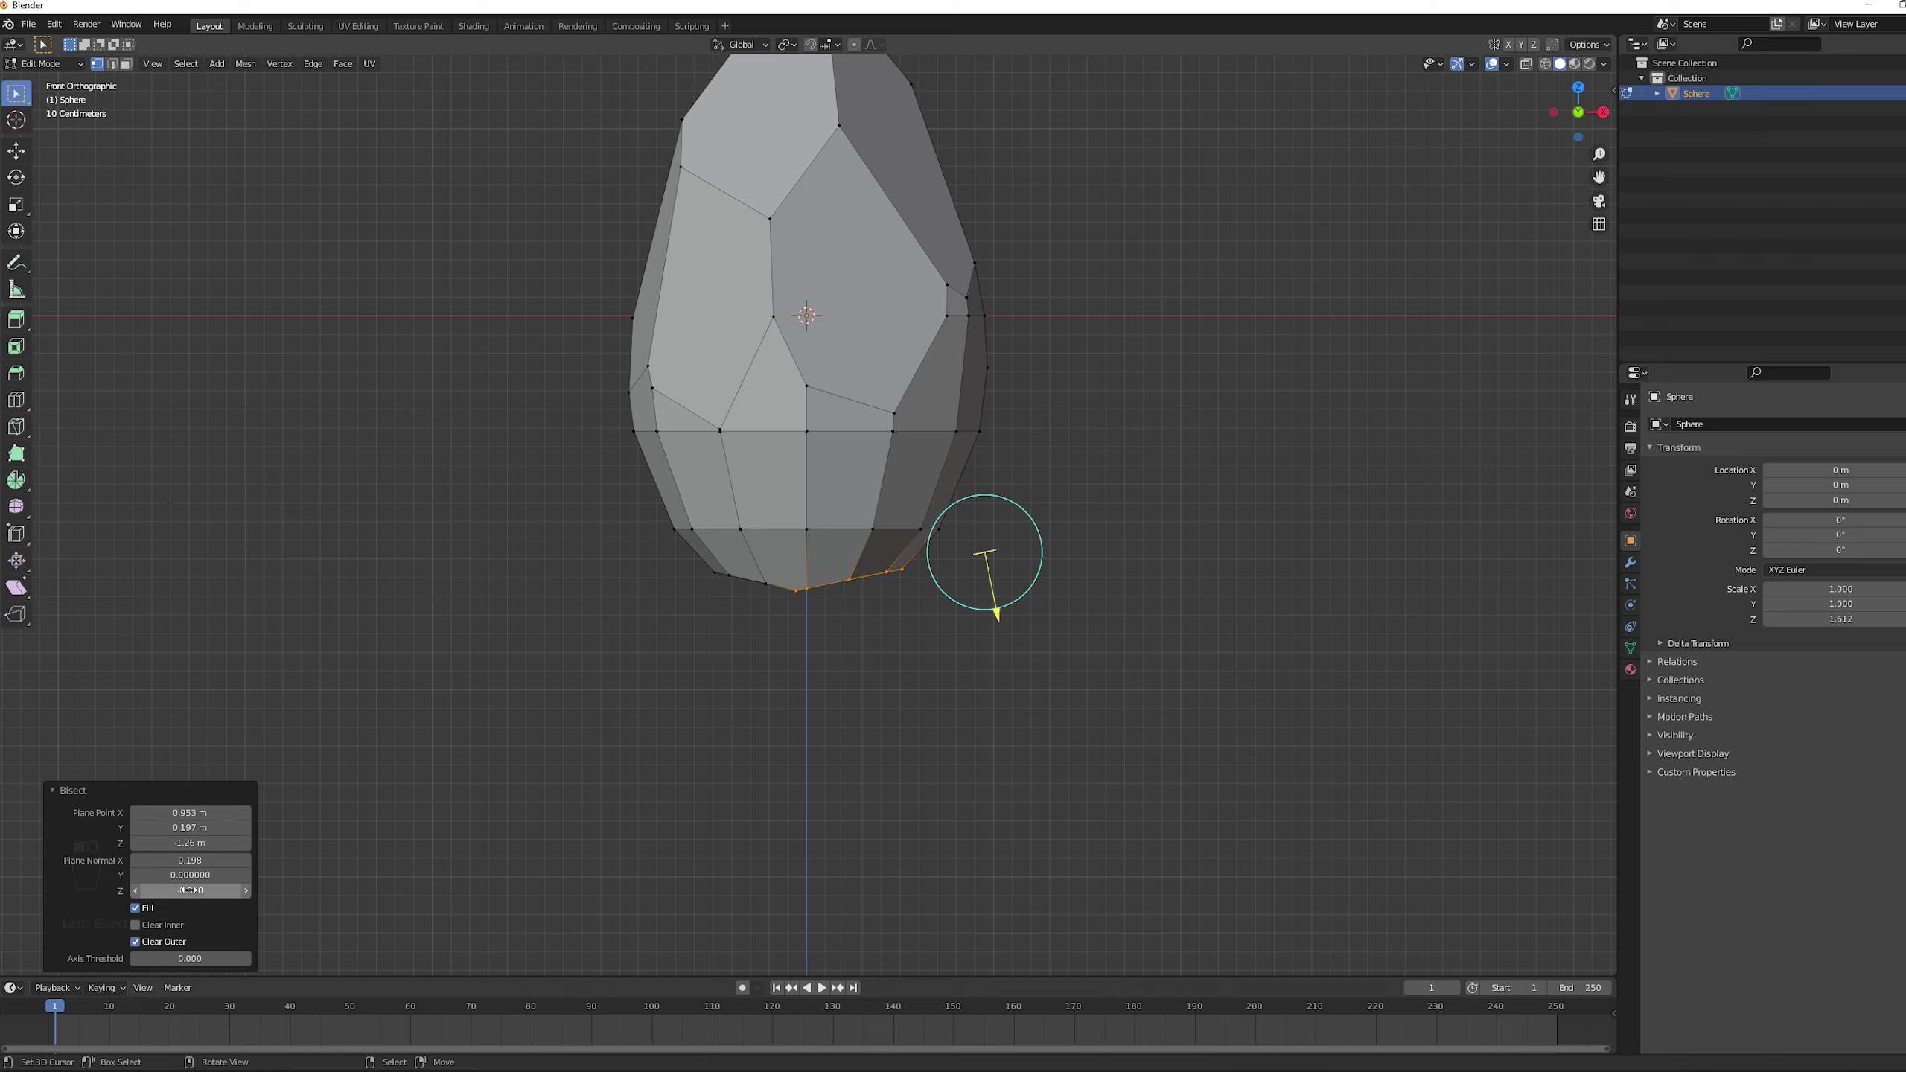
# - From several side angles, bisect the whole mesh along its lower flank with steep lines narrowing toward the base, using Fill and Clear Outer
pyautogui.moveTo(877, 696)
pyautogui.mouseDown(button='middle')
pyautogui.moveTo(829, 651)
pyautogui.moveTo(713, 681)
pyautogui.moveTo(928, 702)
pyautogui.moveTo(900, 698)
pyautogui.mouseUp(button='middle')
pyautogui.press('a')
pyautogui.press('a')
pyautogui.moveTo(1009, 332); pyautogui.dragTo(916, 600)
pyautogui.moveTo(1051, 594); pyautogui.dragTo(987, 592, button='middle')
pyautogui.press('a')
pyautogui.moveTo(995, 281); pyautogui.dragTo(892, 600)
pyautogui.moveTo(987, 597); pyautogui.dragTo(890, 600, button='middle')
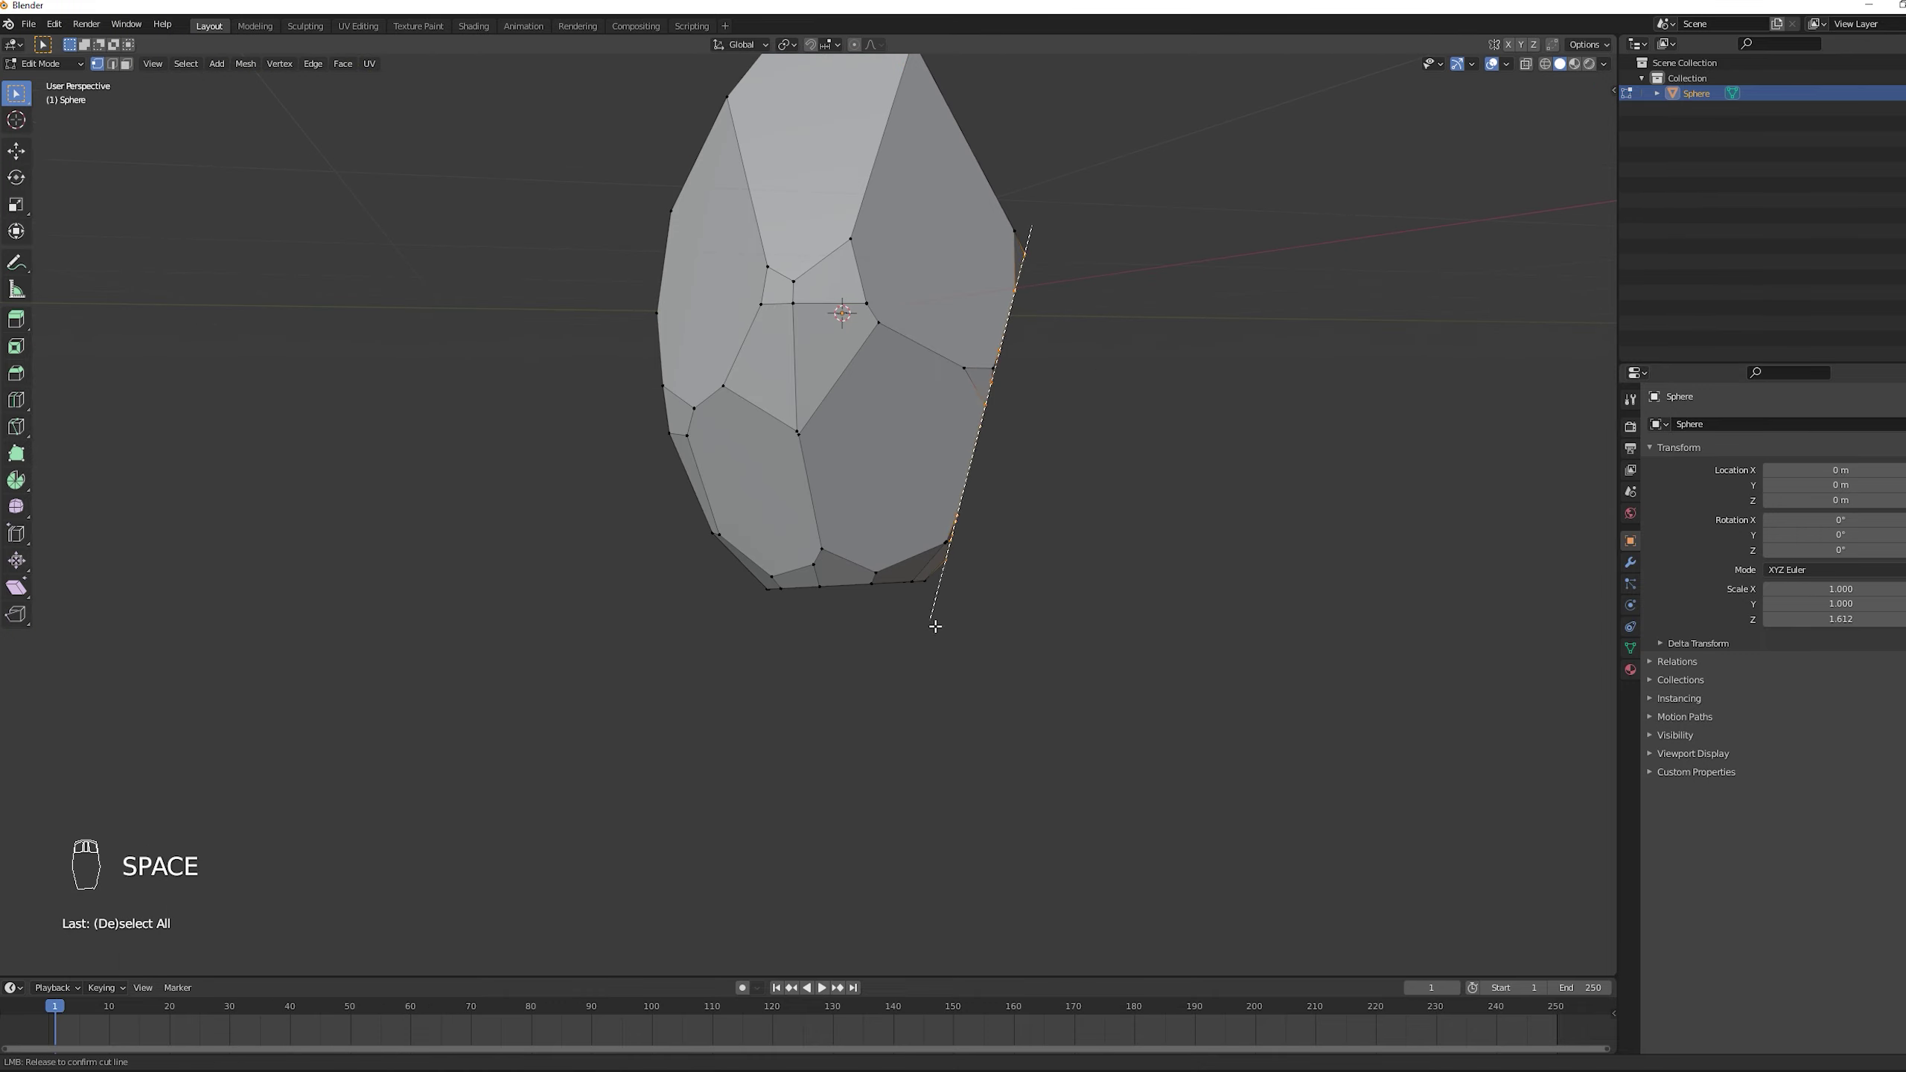
pyautogui.press('a')
pyautogui.press('a')
pyautogui.press('a')
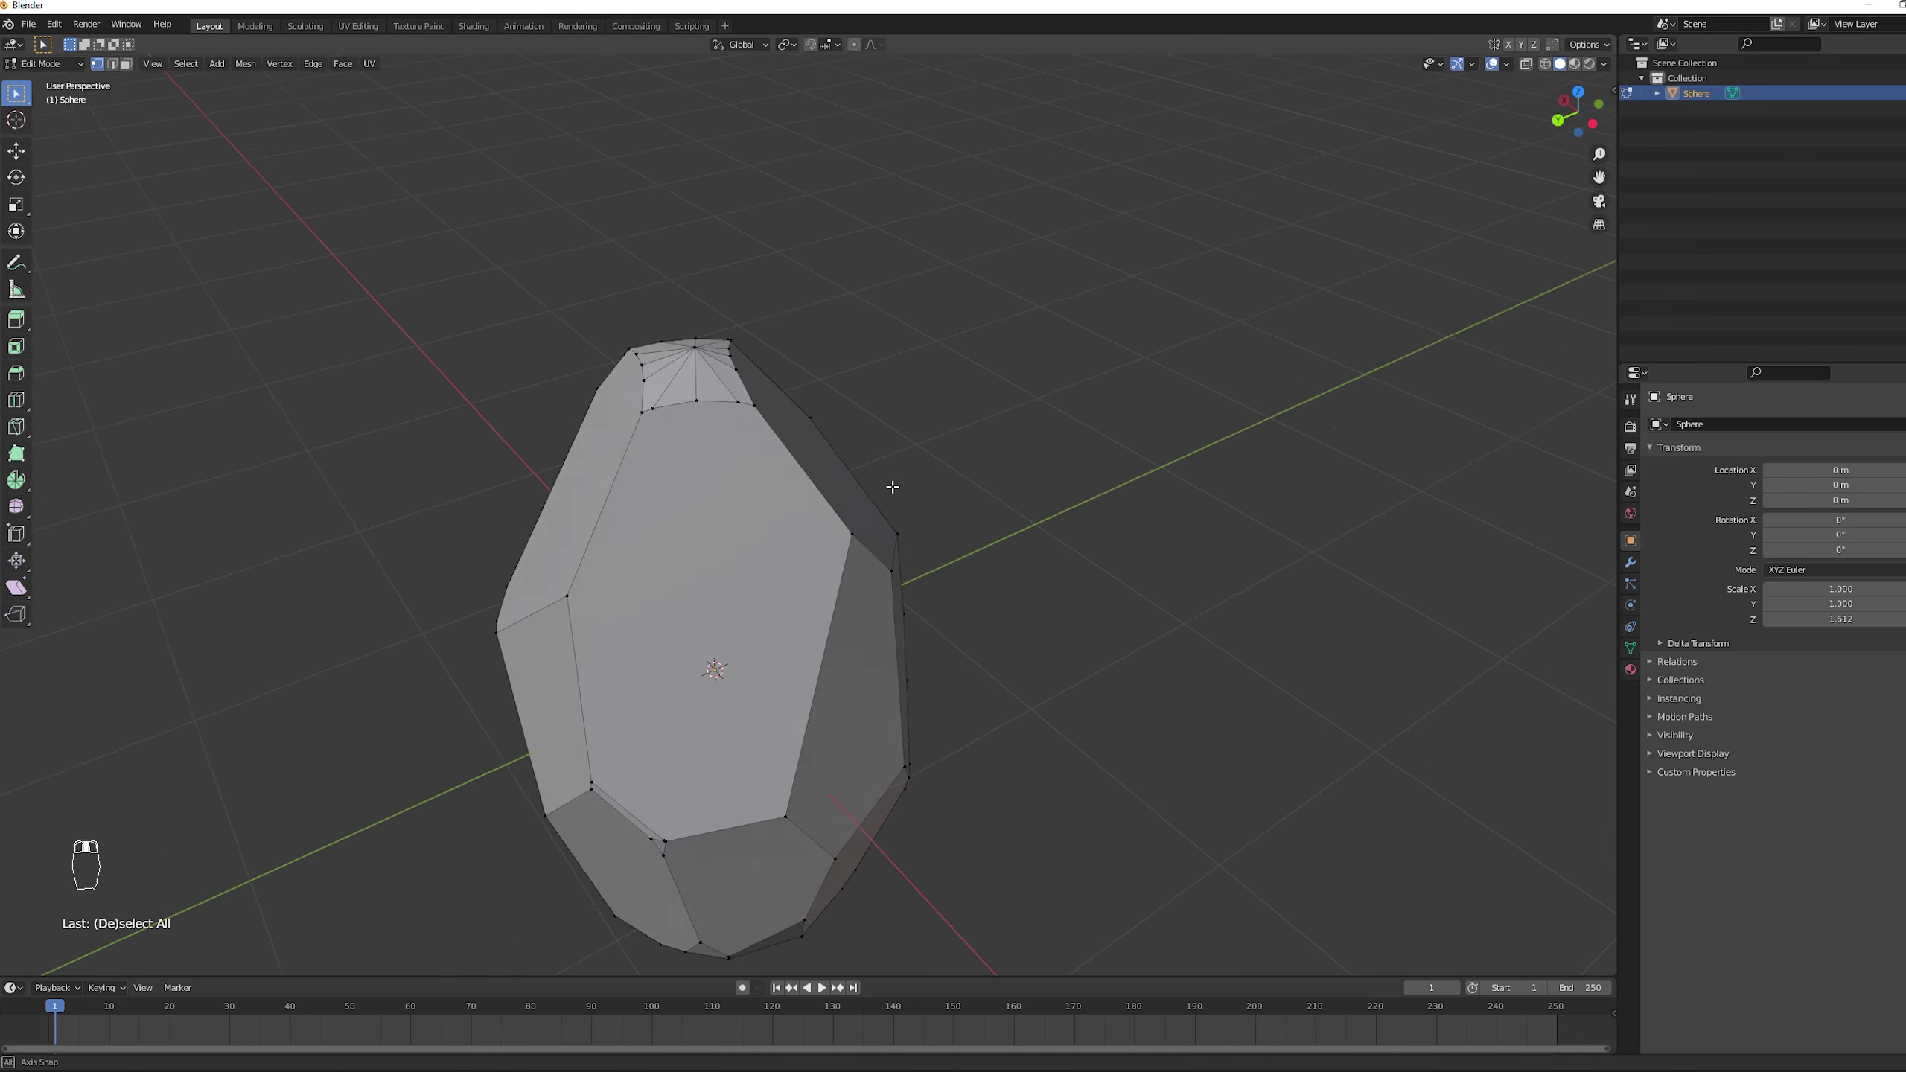
# - Bisect the whole mesh across the left side of the tip along a line rising toward the peak
pyautogui.scroll(3, 1074, 427)
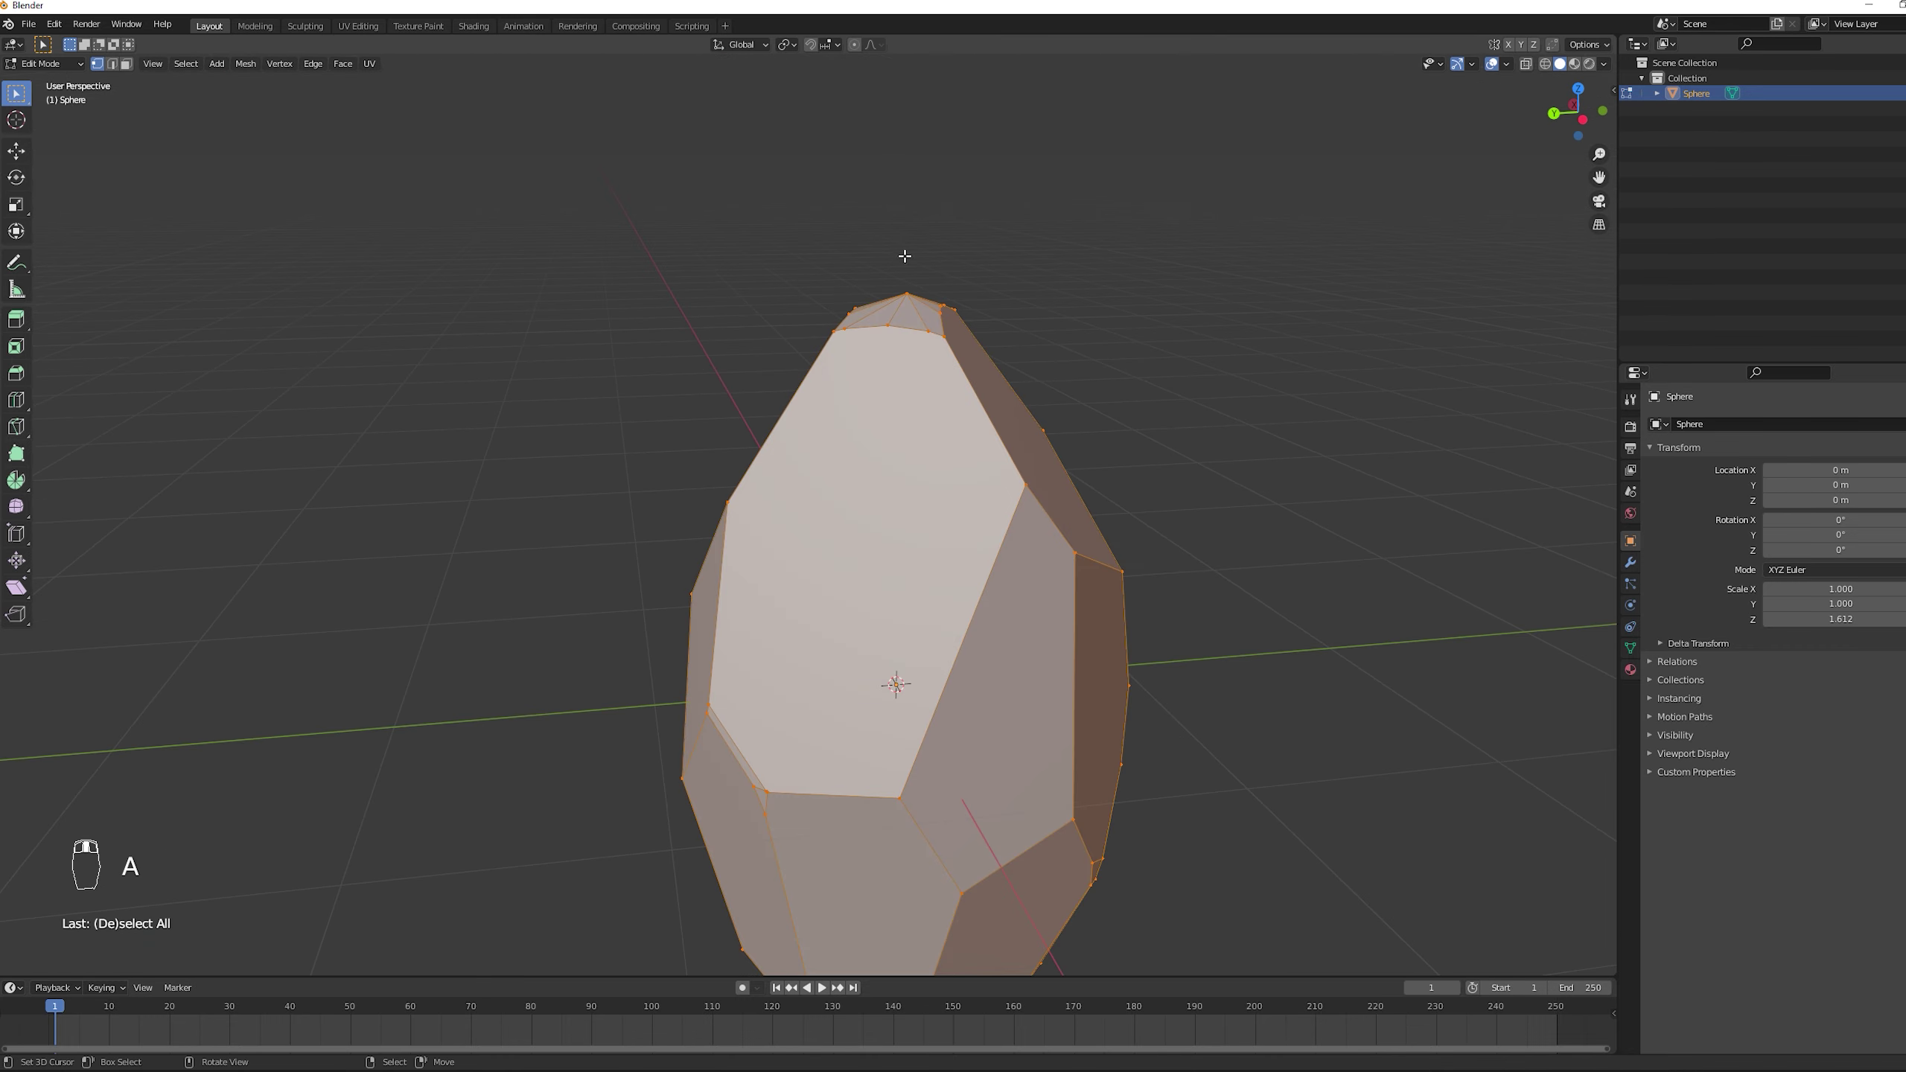
pyautogui.press('space')
pyautogui.click(863, 281)
pyautogui.moveTo(754, 279); pyautogui.dragTo(908, 213)
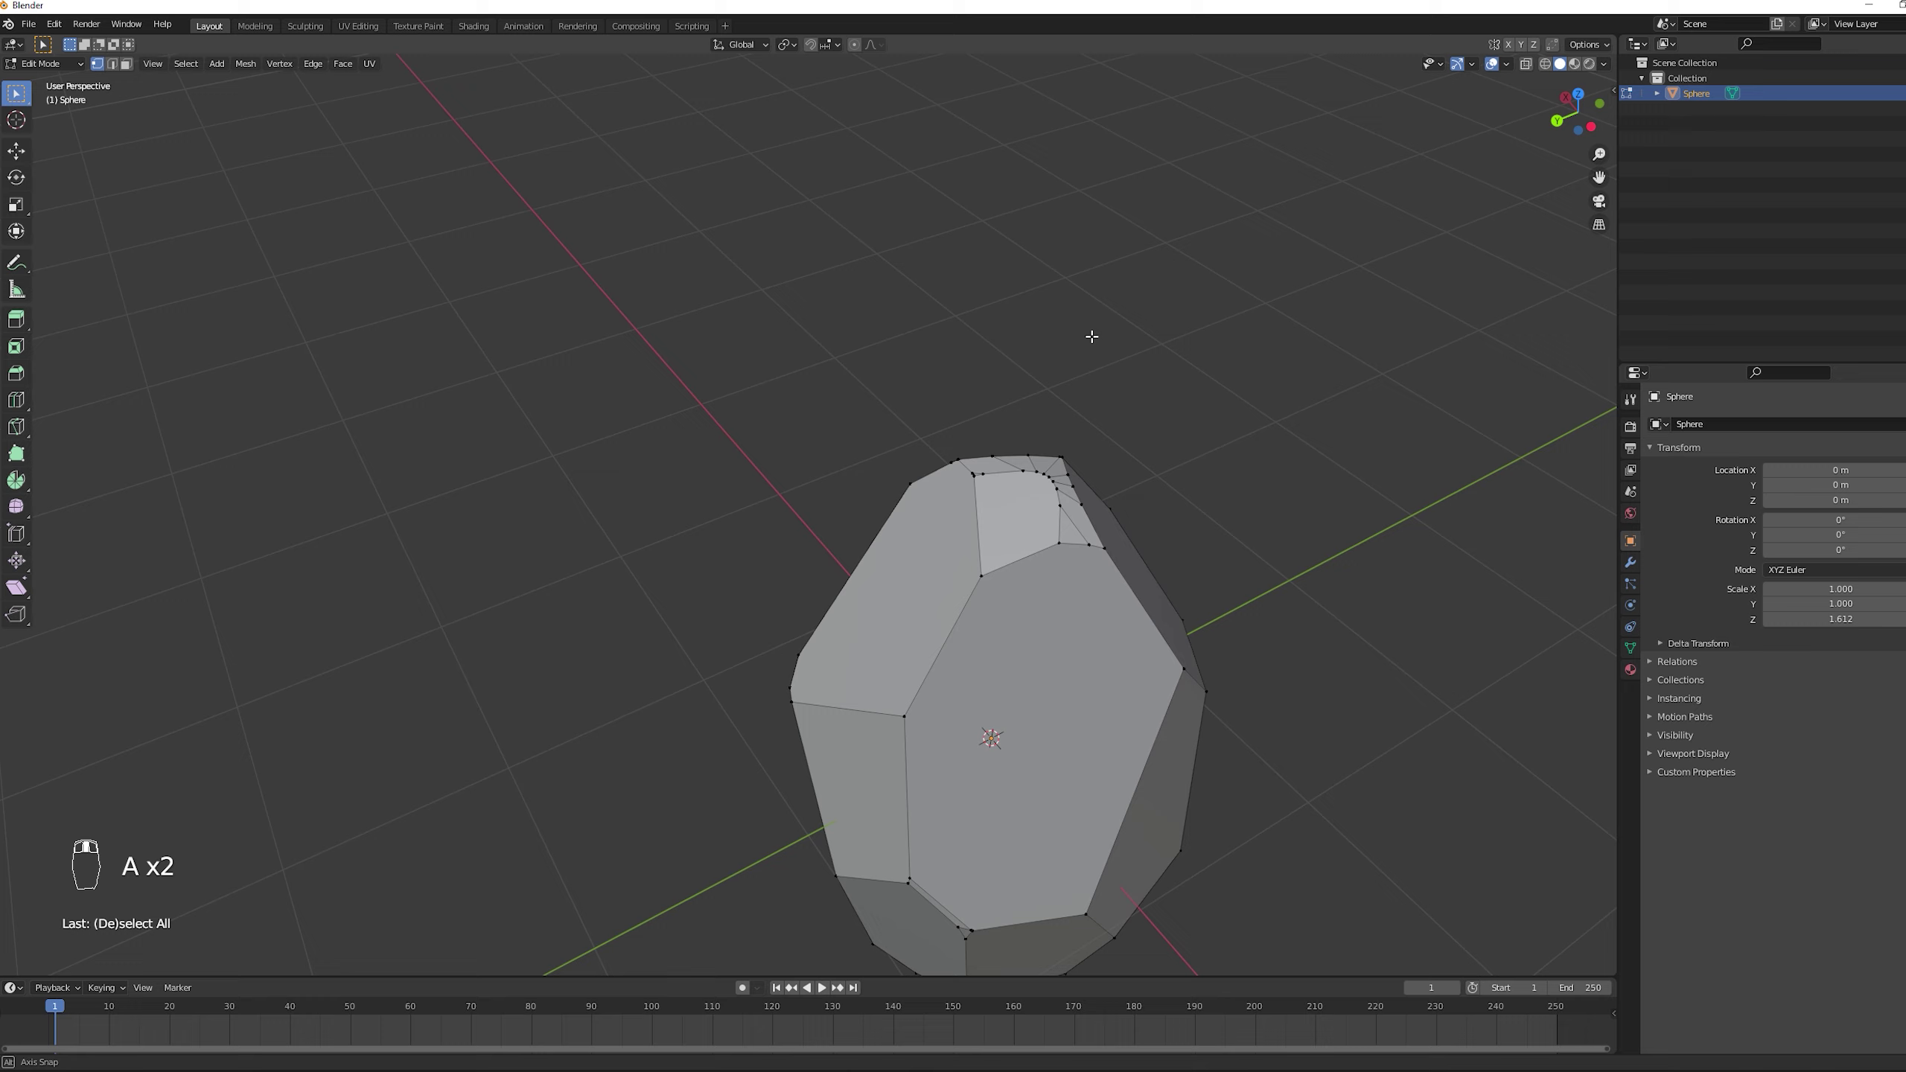
# - Bisect the whole mesh across the right side of the tip, using Clear Inner instead of Clear Outer to keep the body
pyautogui.press('a')
pyautogui.press('space')
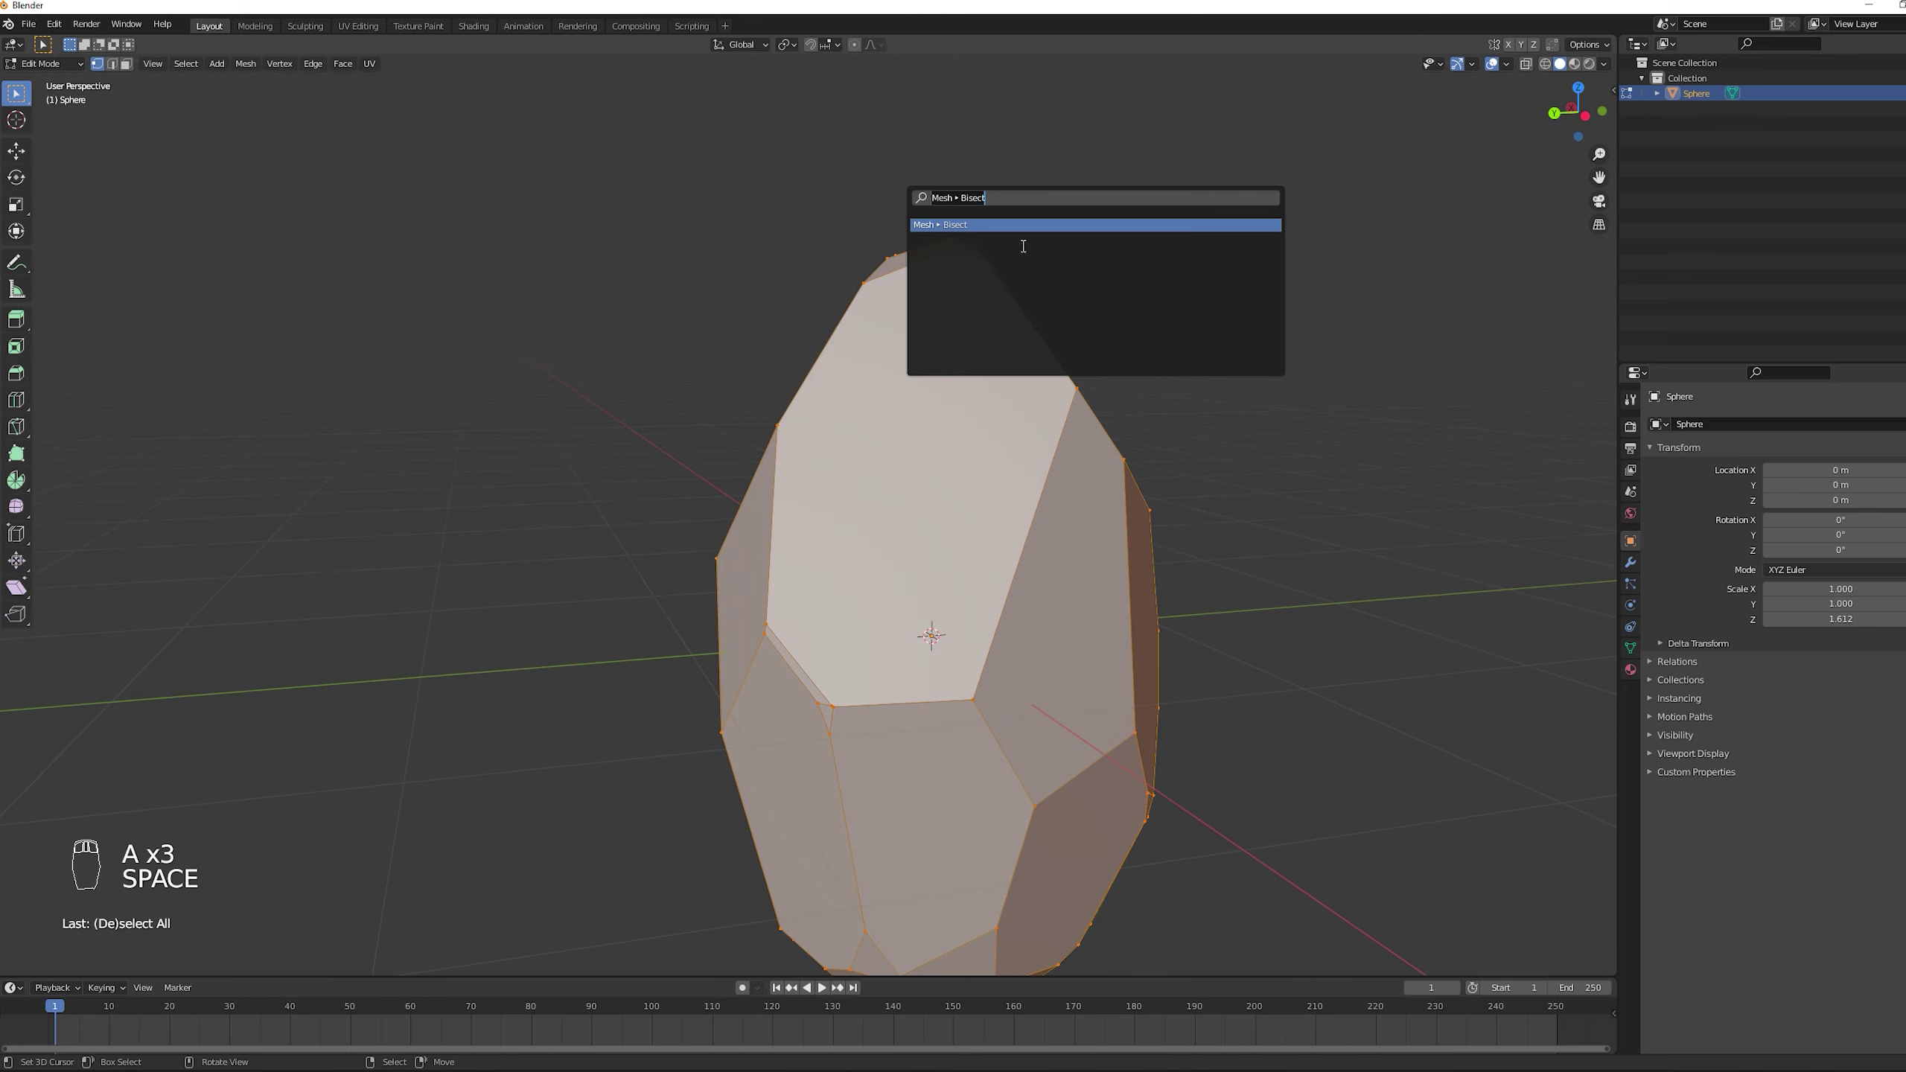
pyautogui.click(1025, 227)
pyautogui.moveTo(1037, 283); pyautogui.dragTo(907, 240)
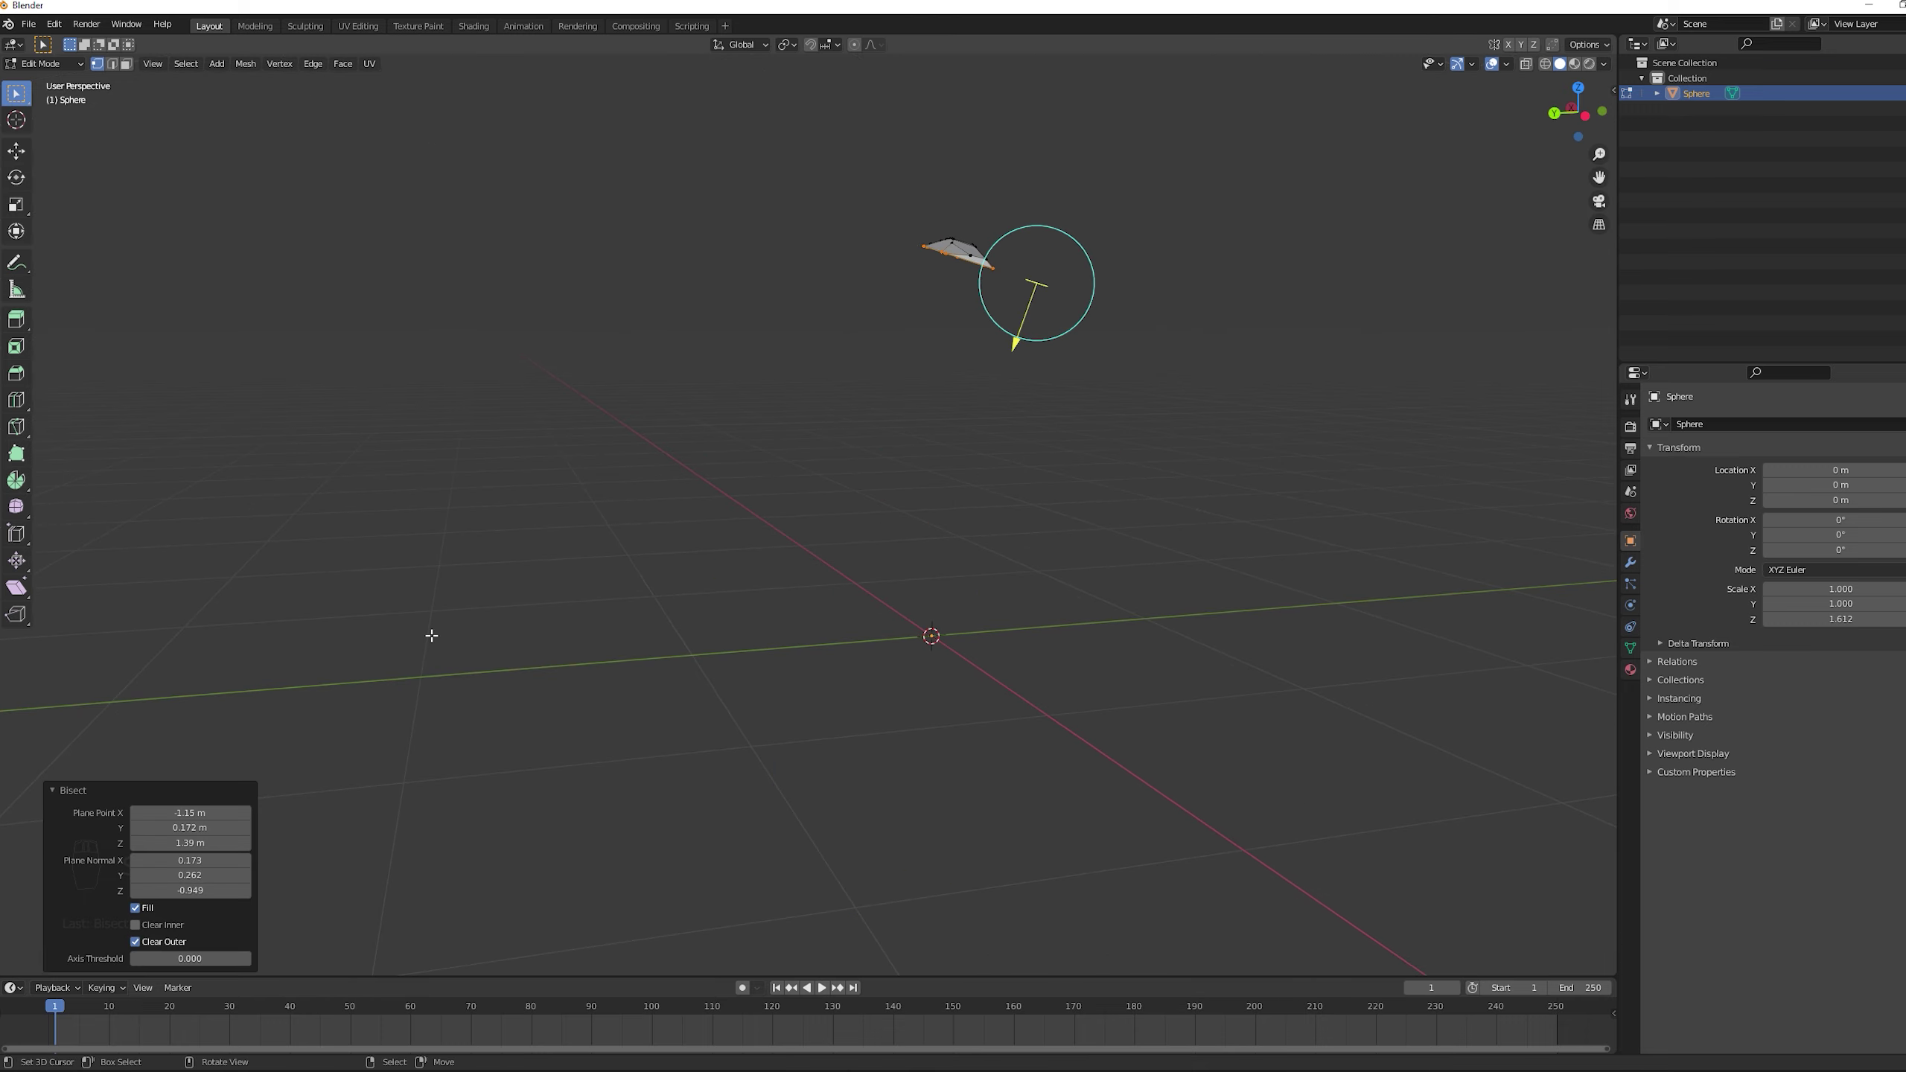
pyautogui.click(135, 925)
pyautogui.click(135, 942)
# - Leave Edit Mode and stretch the crystal along Z by a factor of about 1.46
pyautogui.moveTo(488, 526); pyautogui.dragTo(929, 267, button='middle')
pyautogui.press('a')
pyautogui.press('Tab')
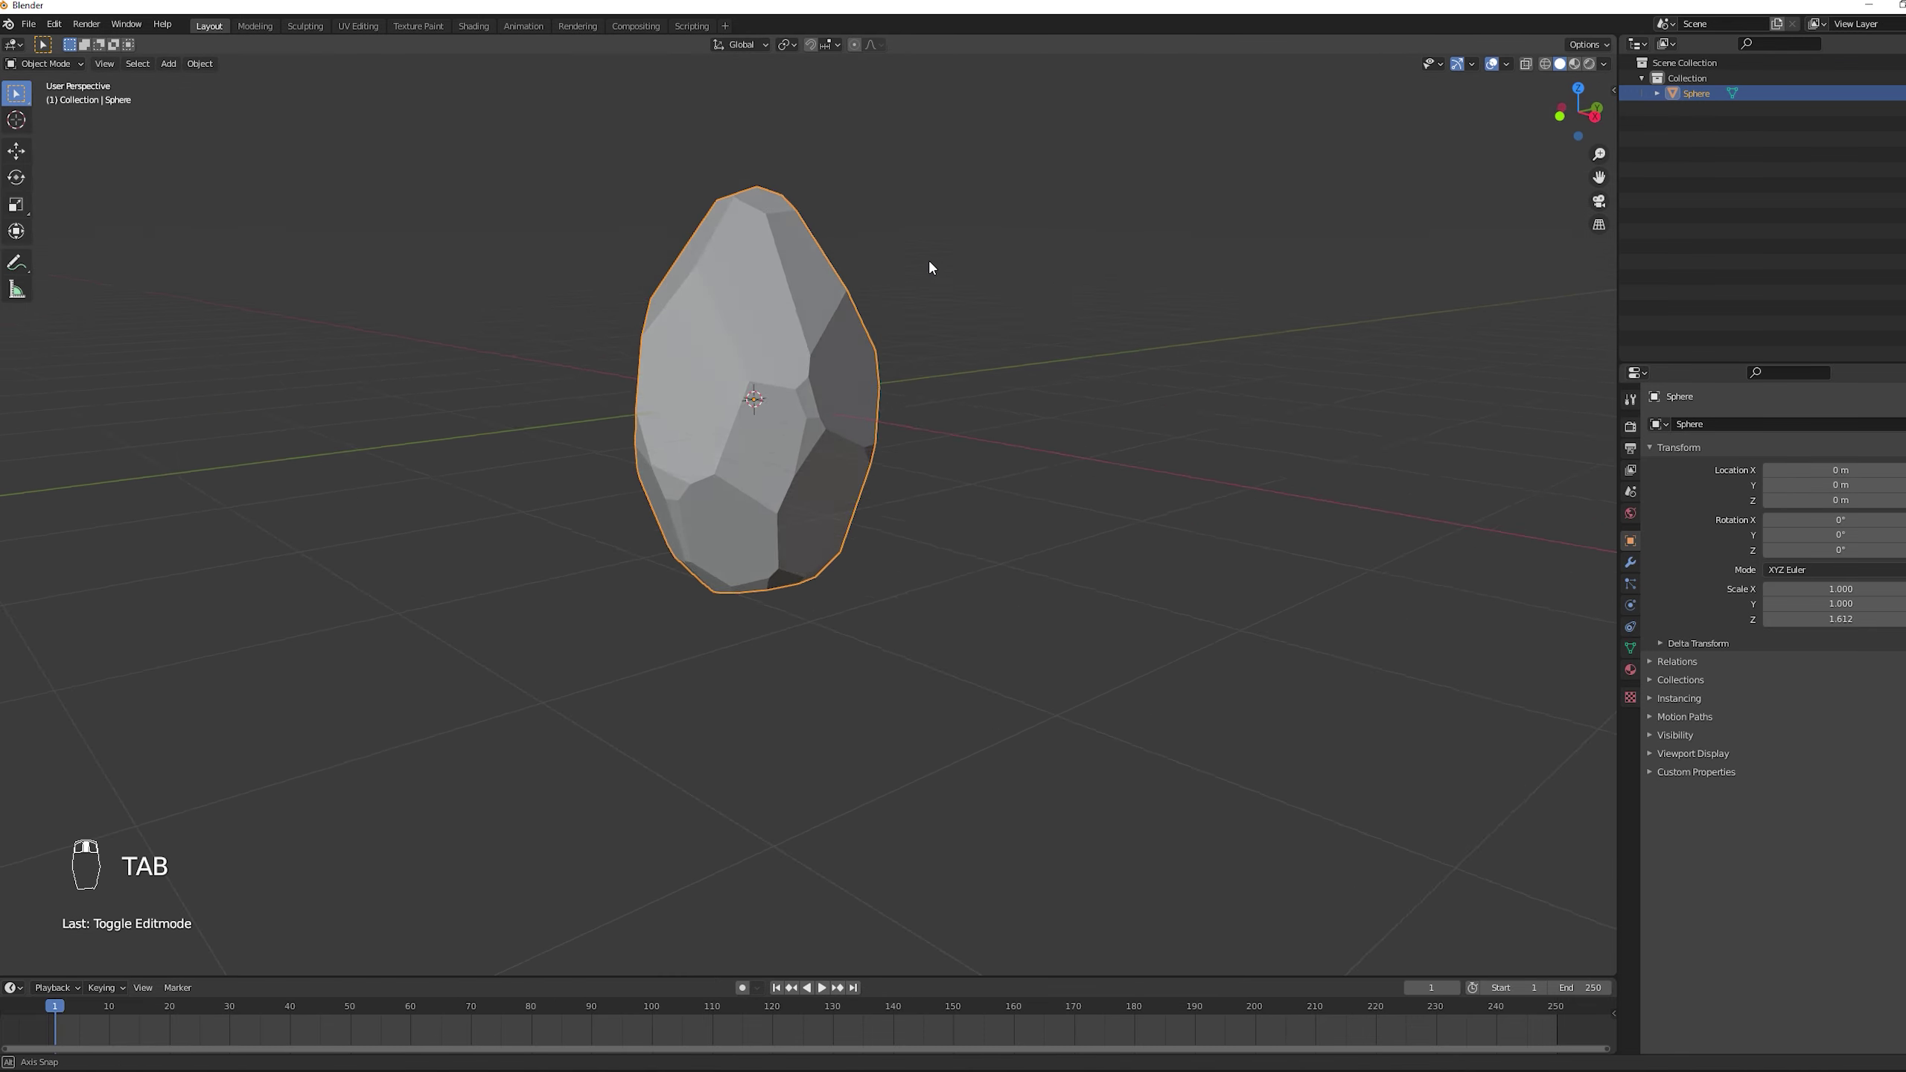
pyautogui.press('s')
pyautogui.press('z')
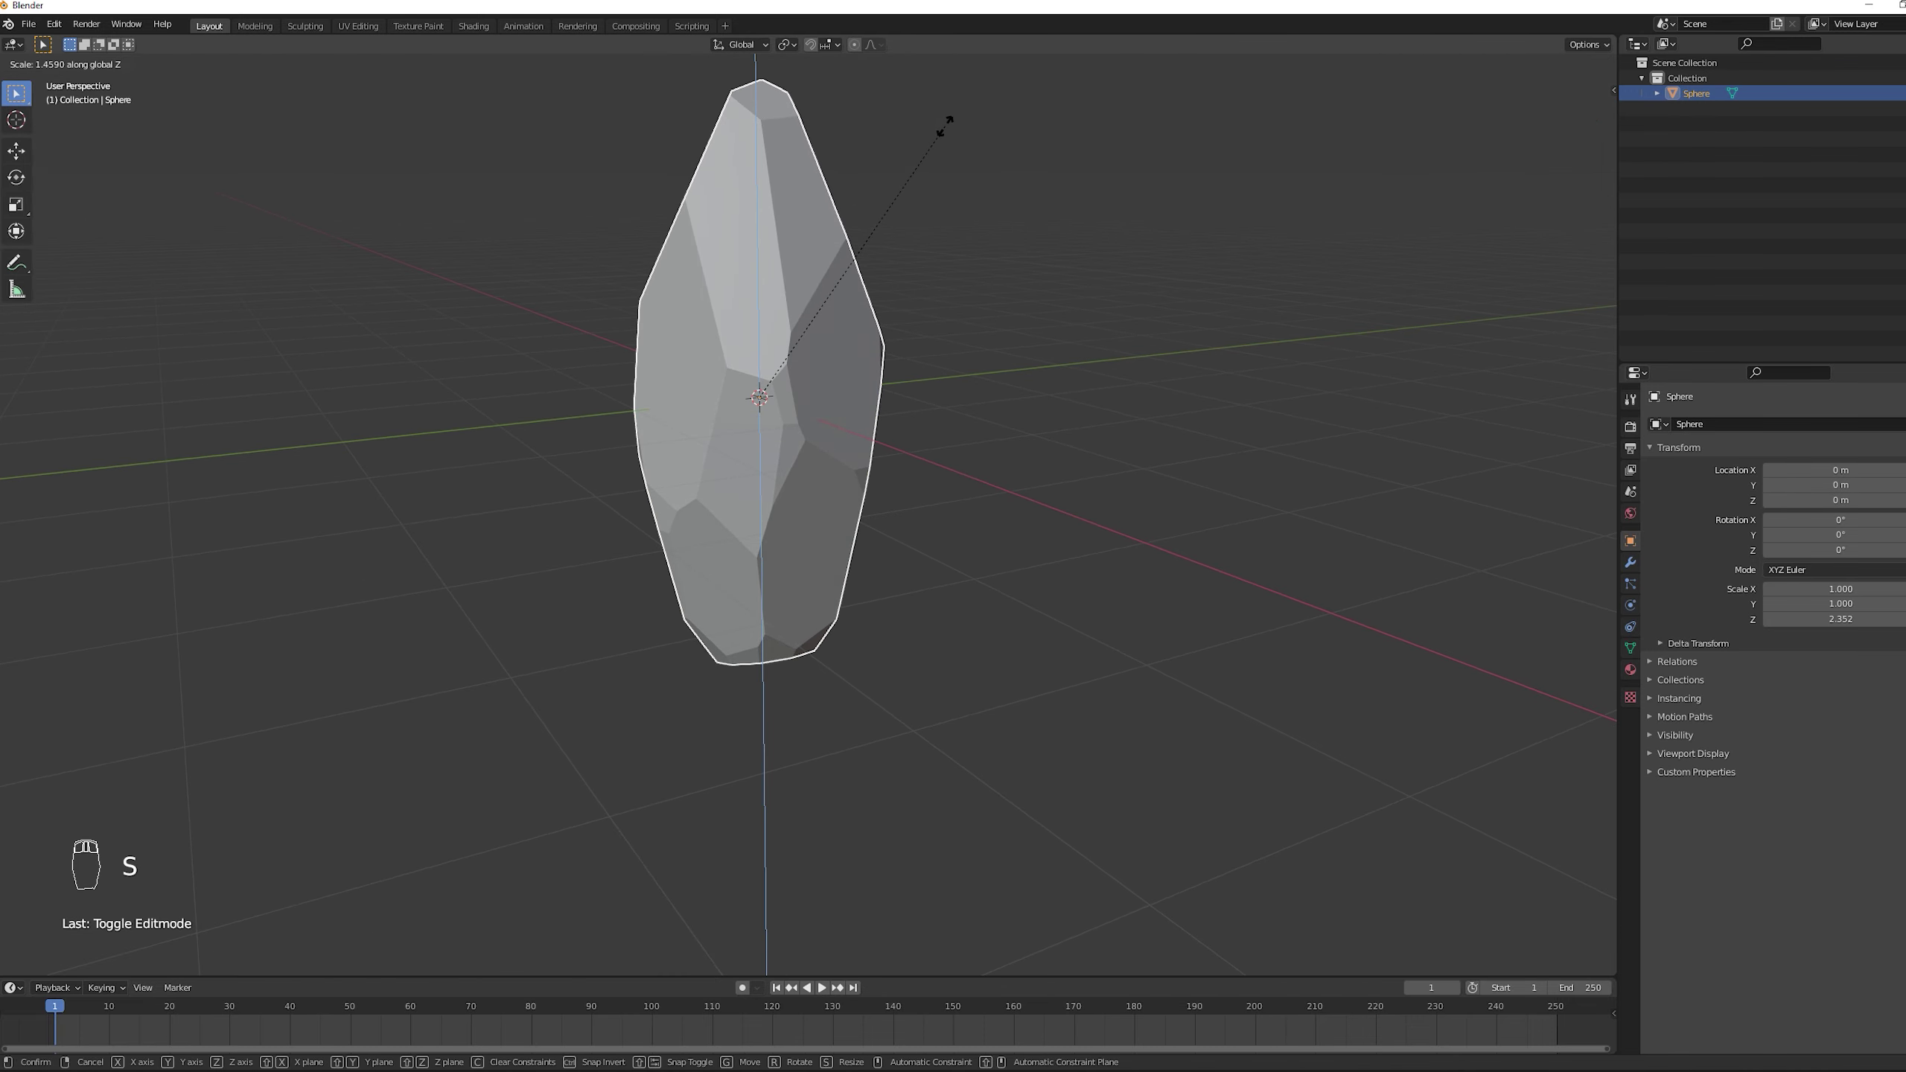
pyautogui.click(946, 125)
pyautogui.moveTo(932, 295); pyautogui.dragTo(1069, 342, button='middle')
pyautogui.moveTo(1044, 276); pyautogui.dragTo(957, 326, button='middle')
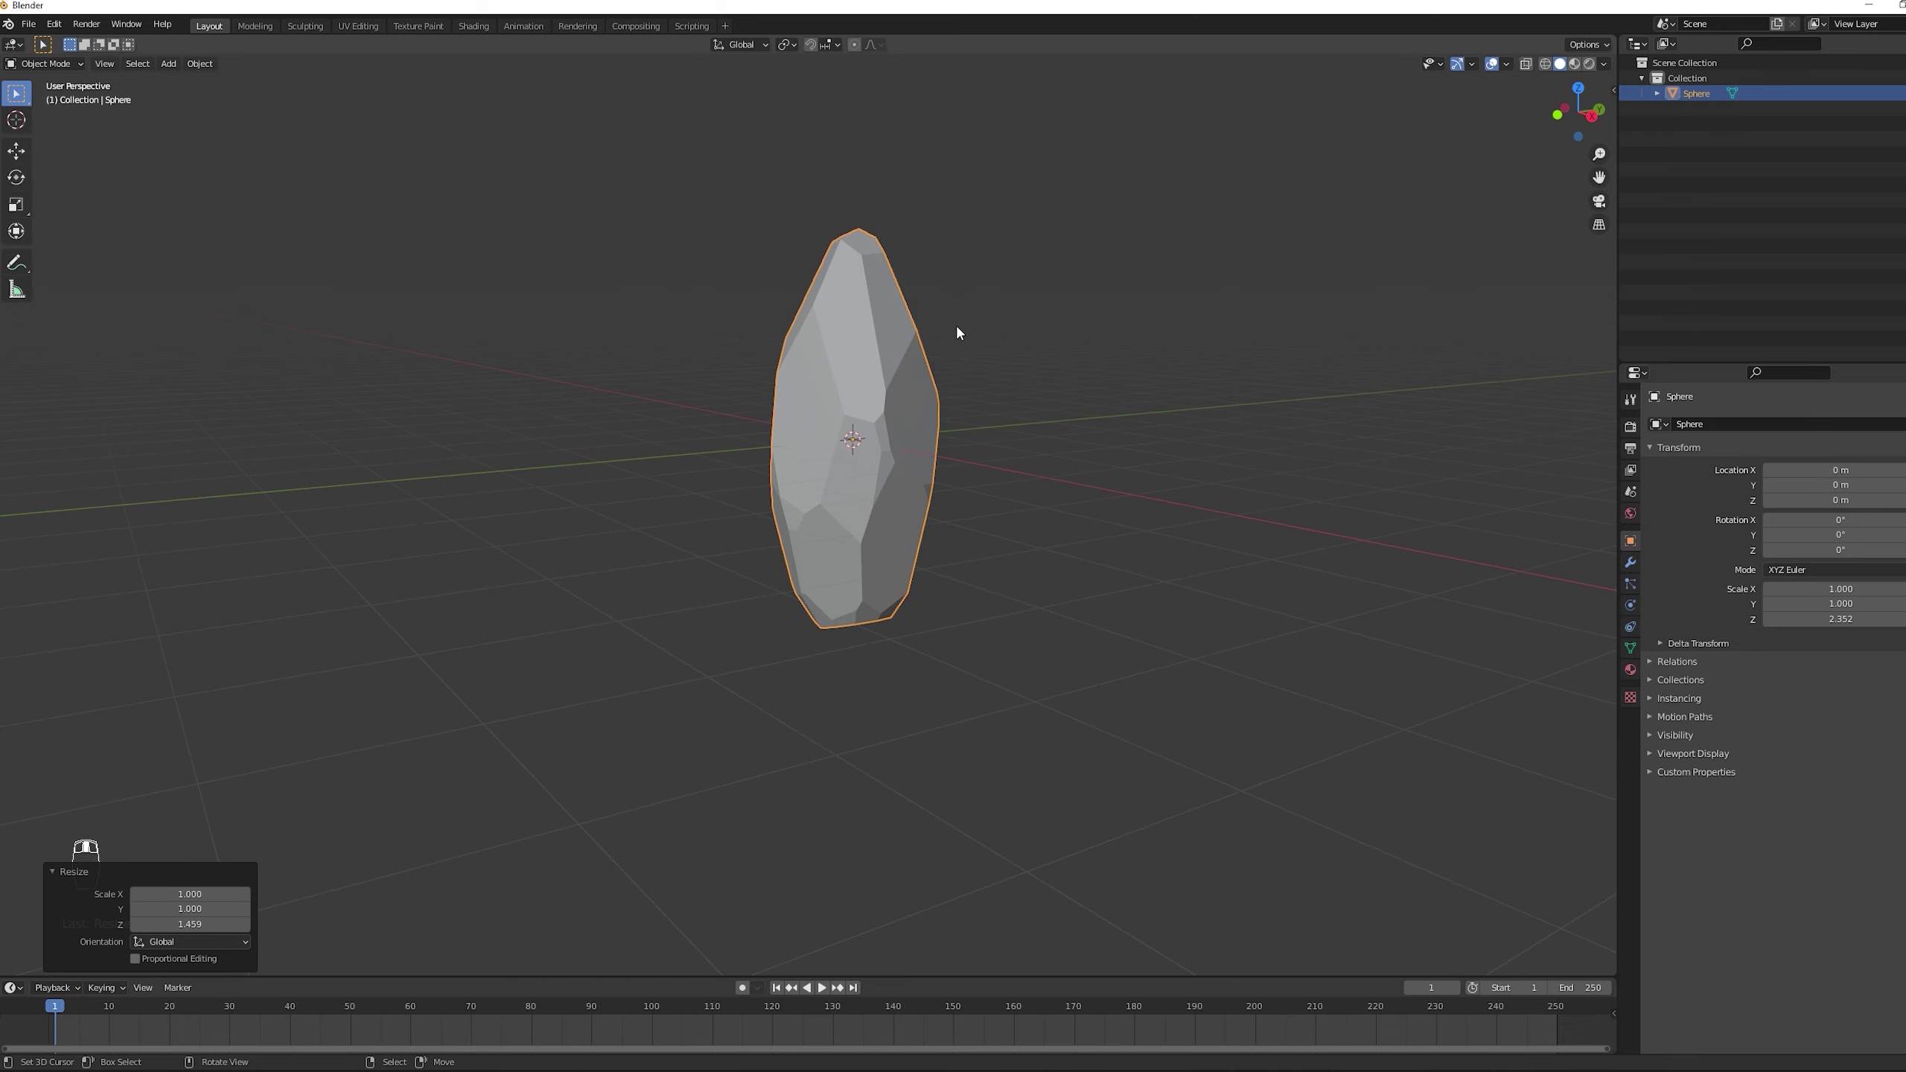
# - Place the 3D cursor at the crystal's base point and set the object's origin to the 3D cursor
pyautogui.scroll(2, 956, 327)
pyautogui.press('Tab')
pyautogui.press('a')
pyautogui.press('a')
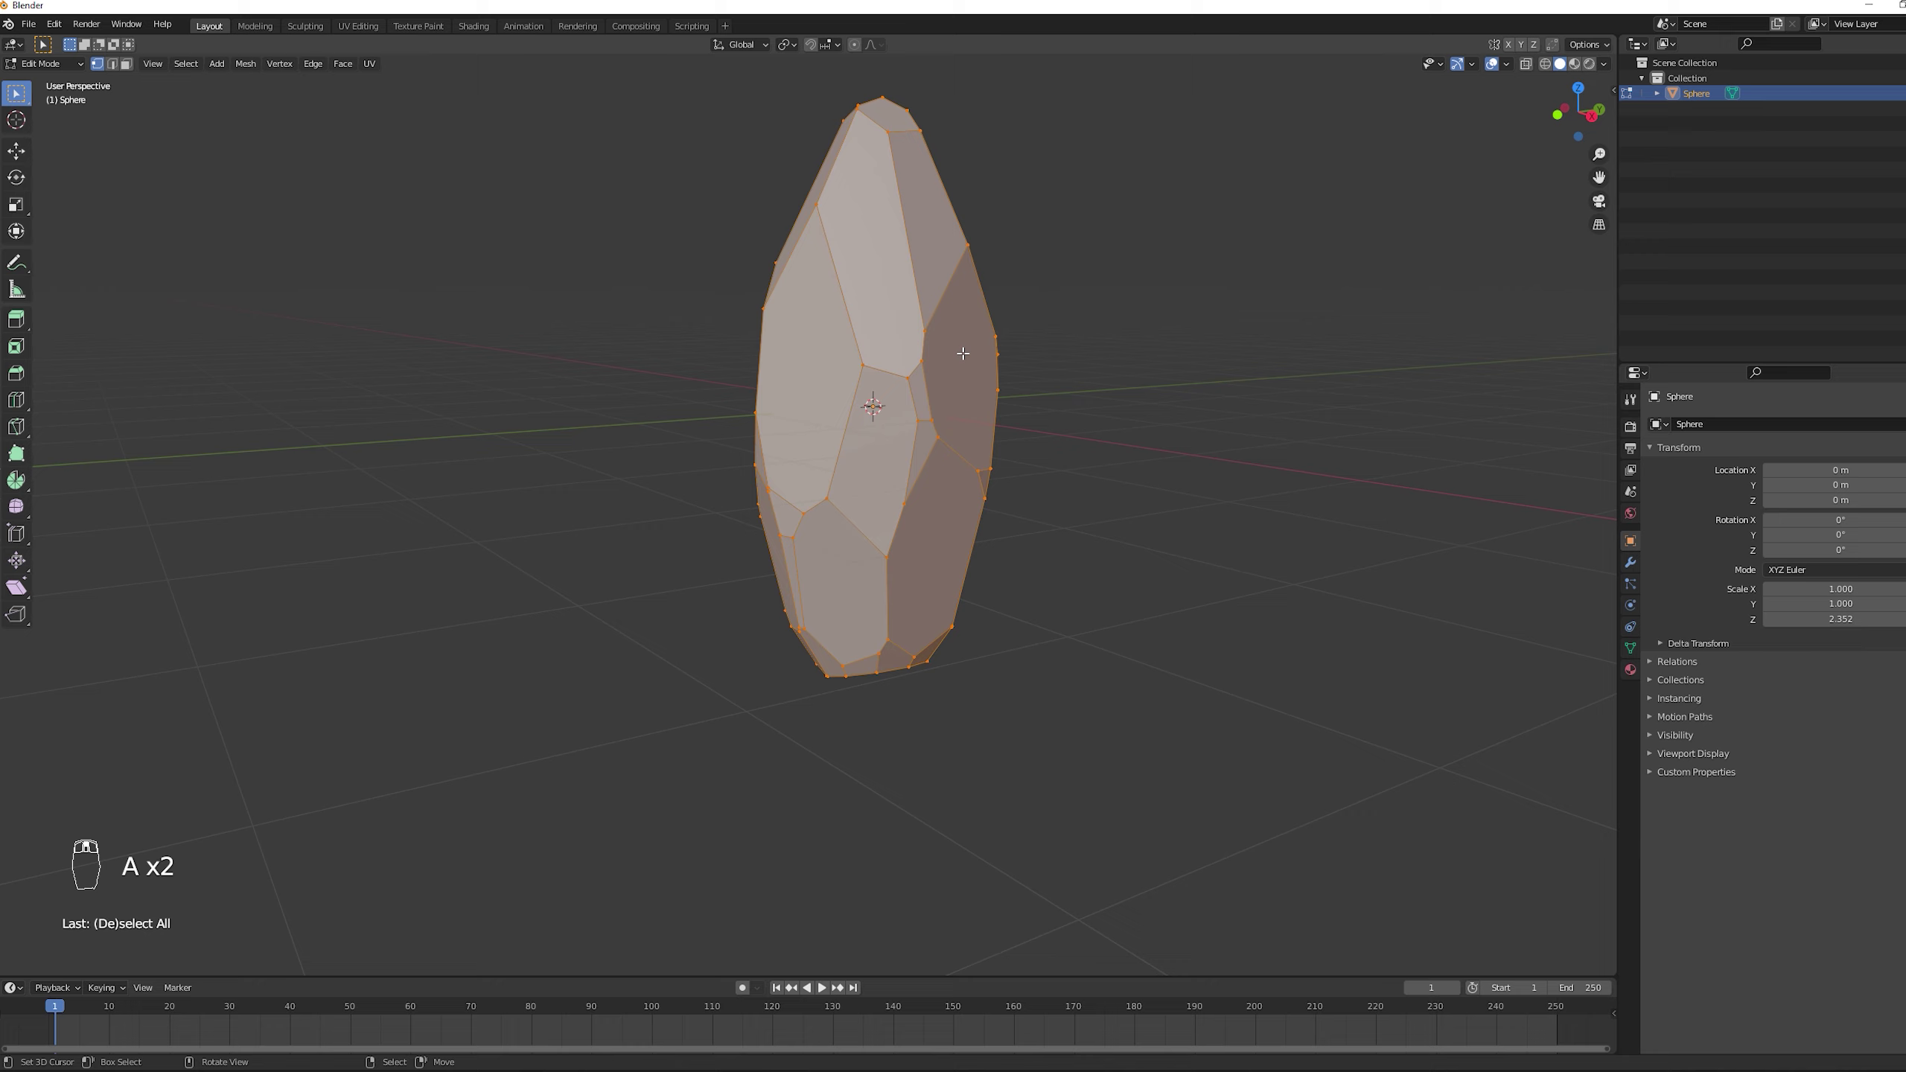
pyautogui.press('KP_1')
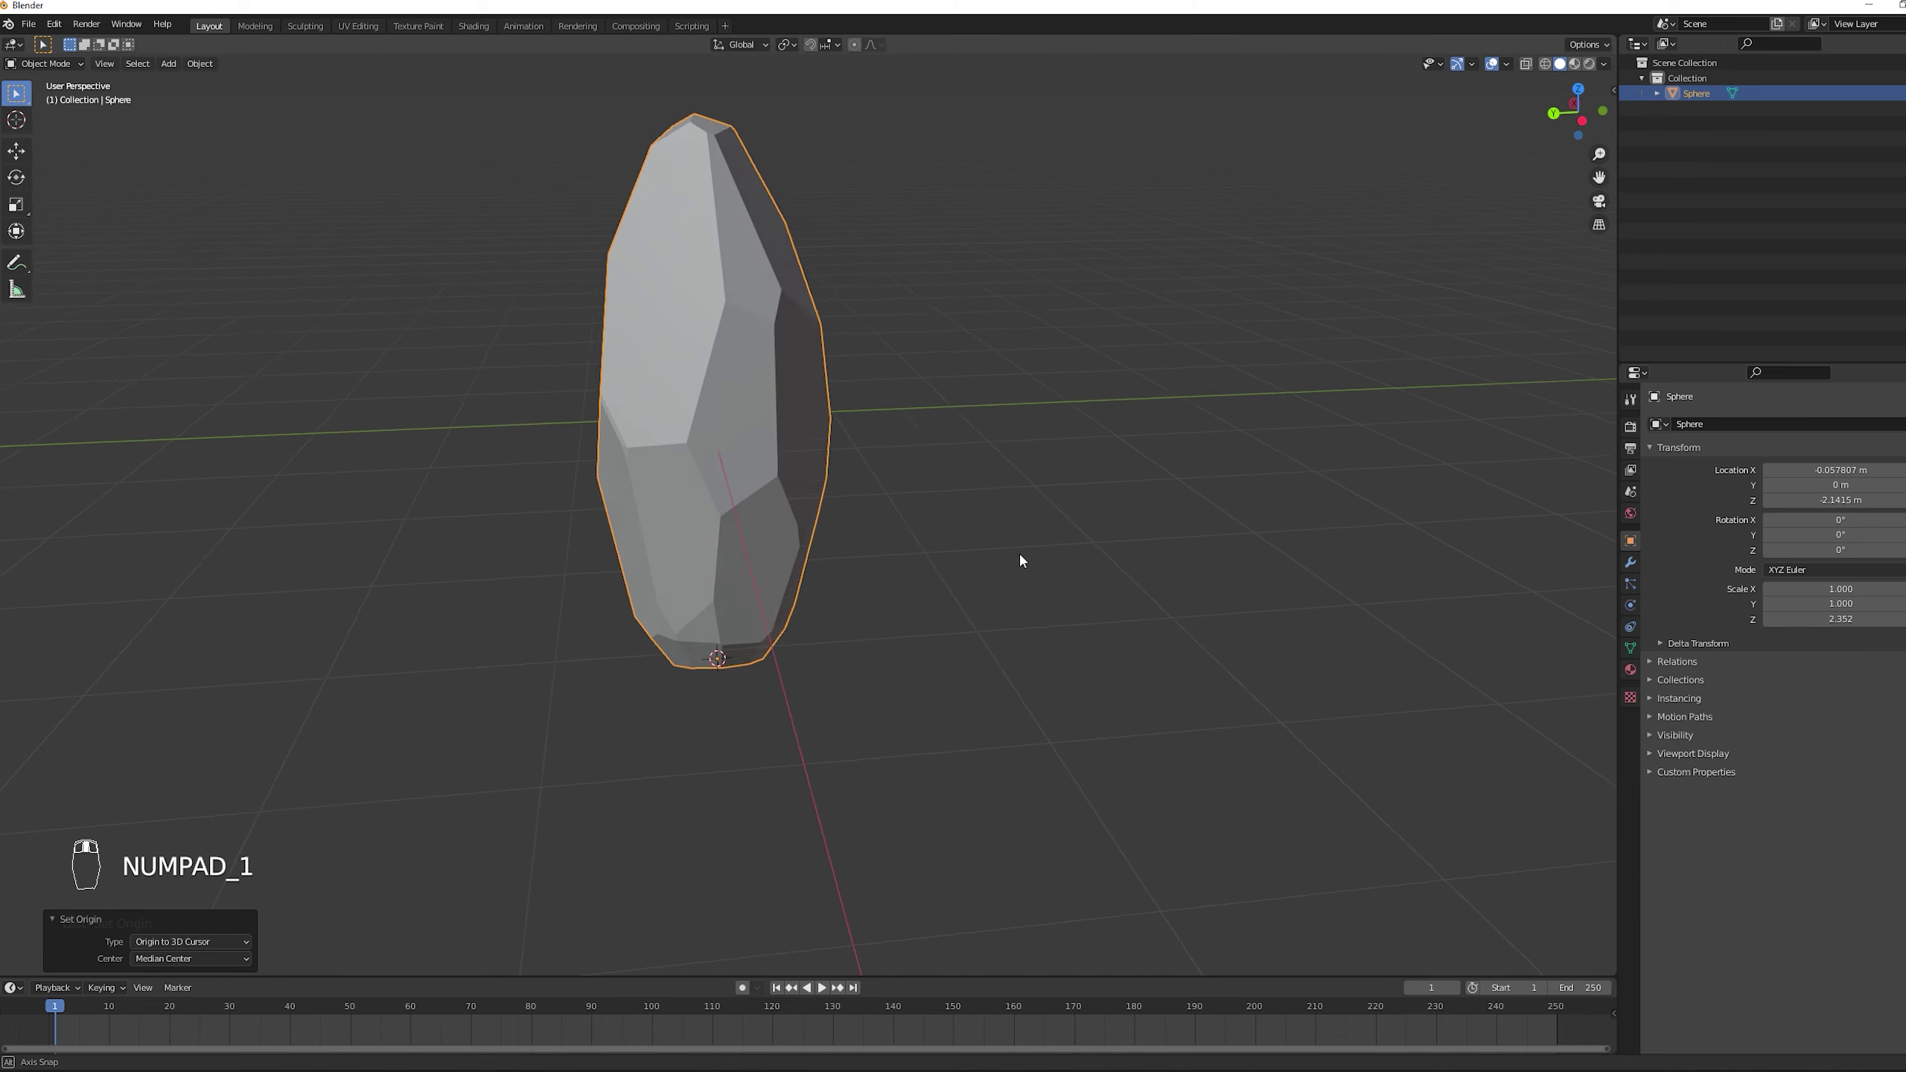
pyautogui.moveTo(1018, 551); pyautogui.dragTo(997, 524, button='middle')
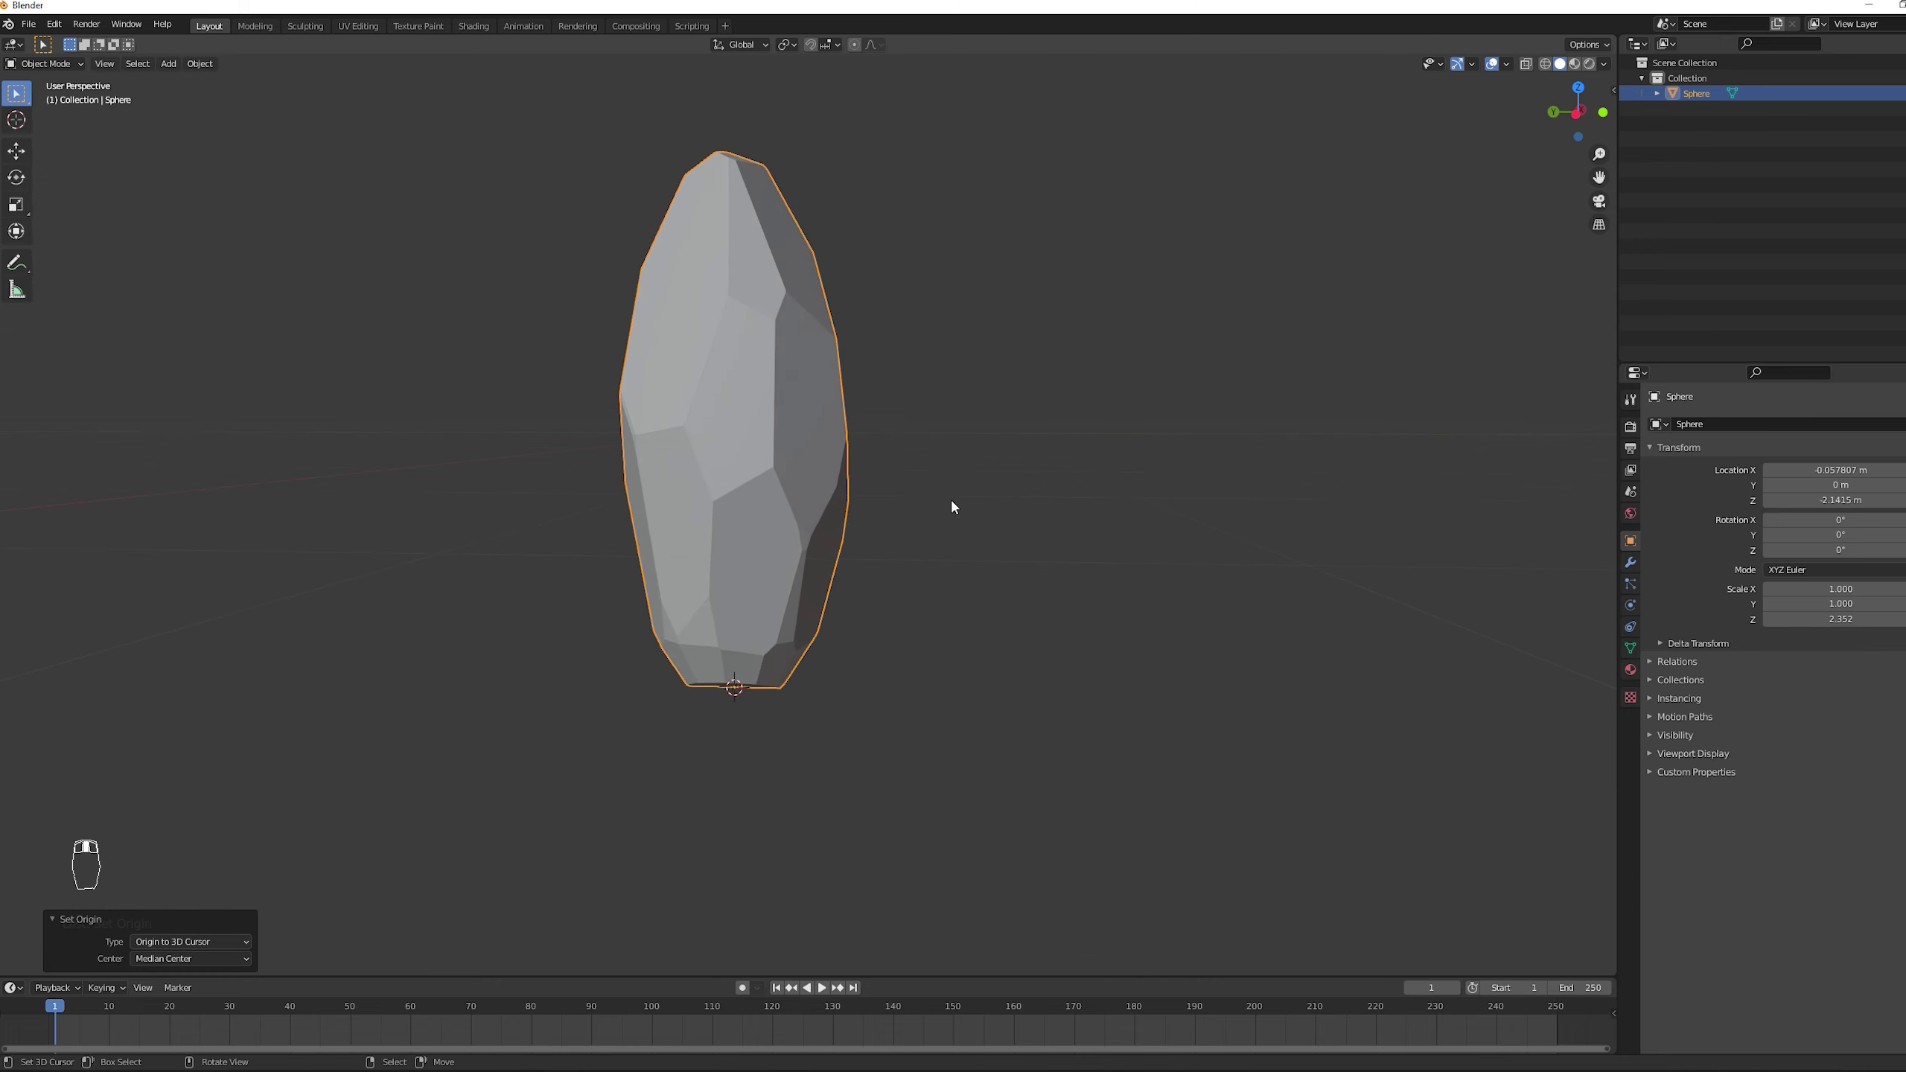
# - Switch to front view, split the viewport into two side-by-side areas and turn one of them into a UV Editor
pyautogui.press('KP_1')
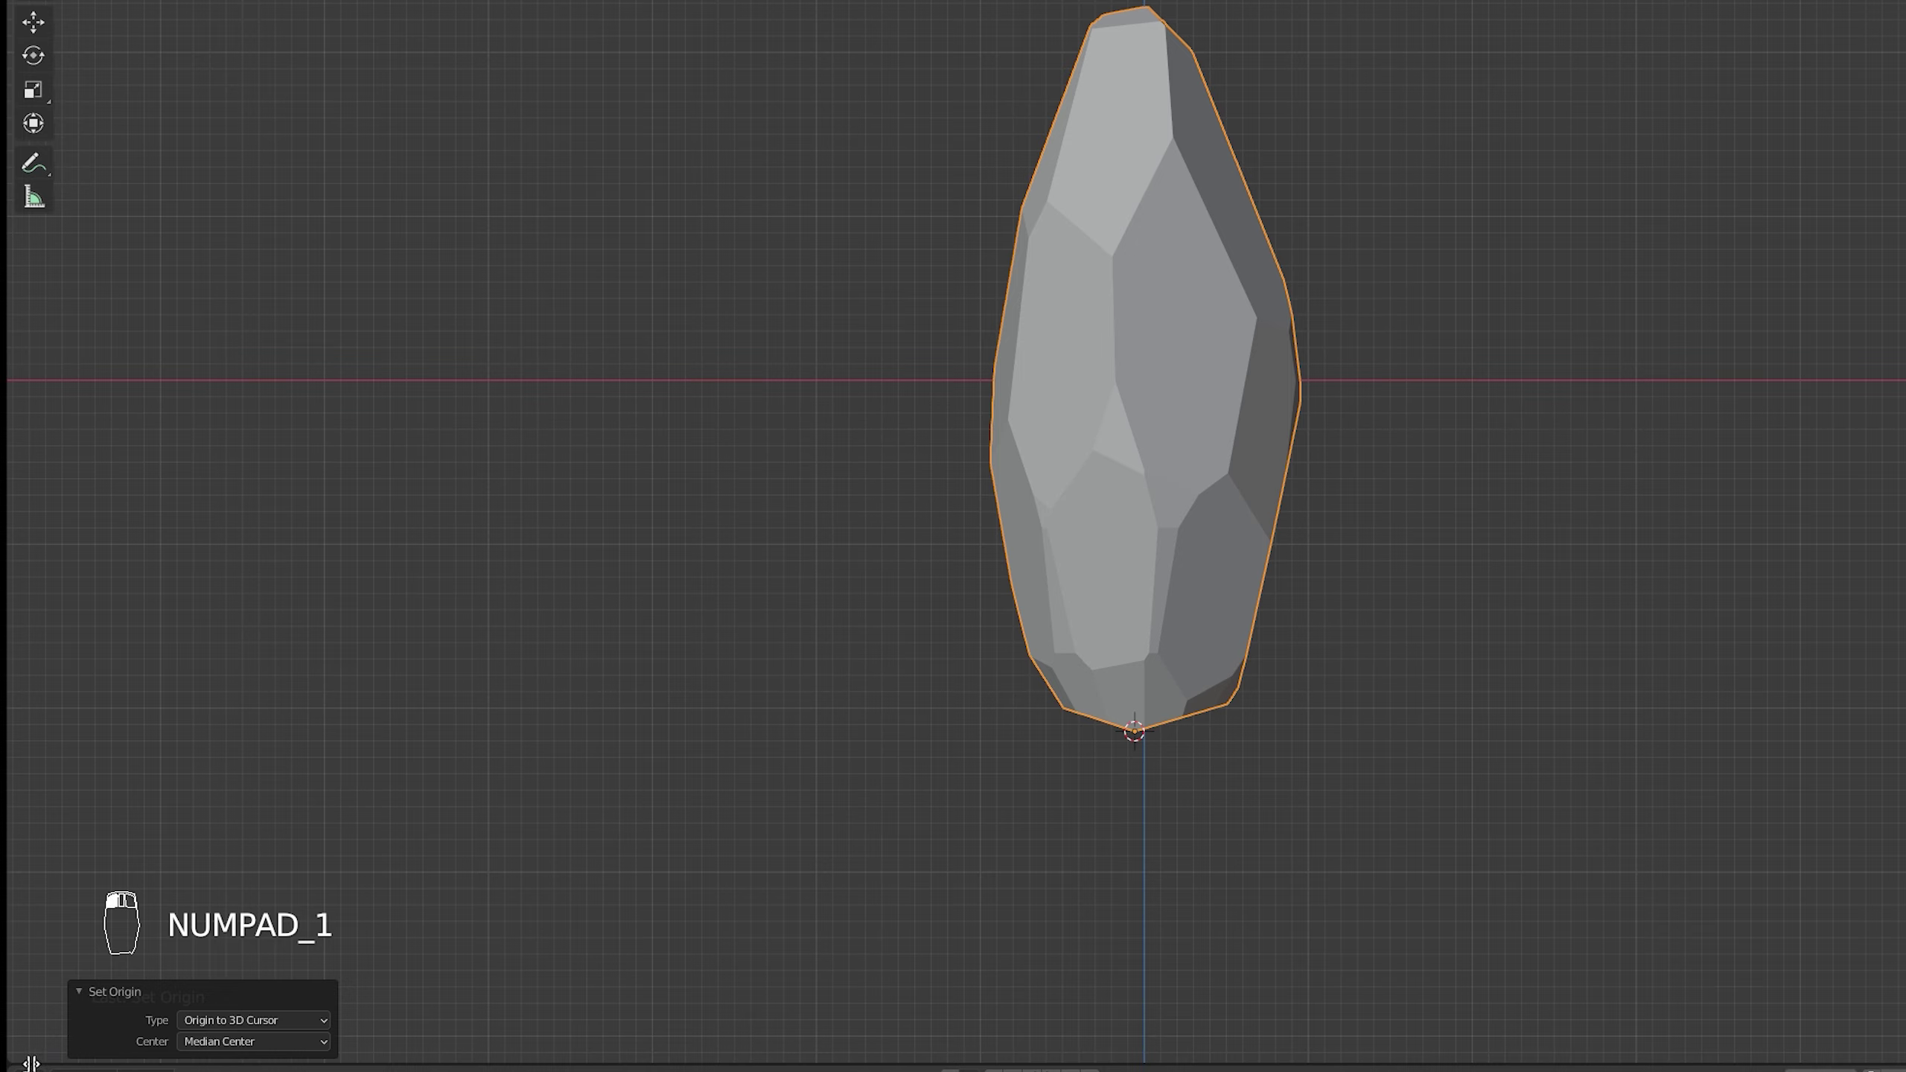
pyautogui.moveTo(31, 1062); pyautogui.dragTo(807, 1008)
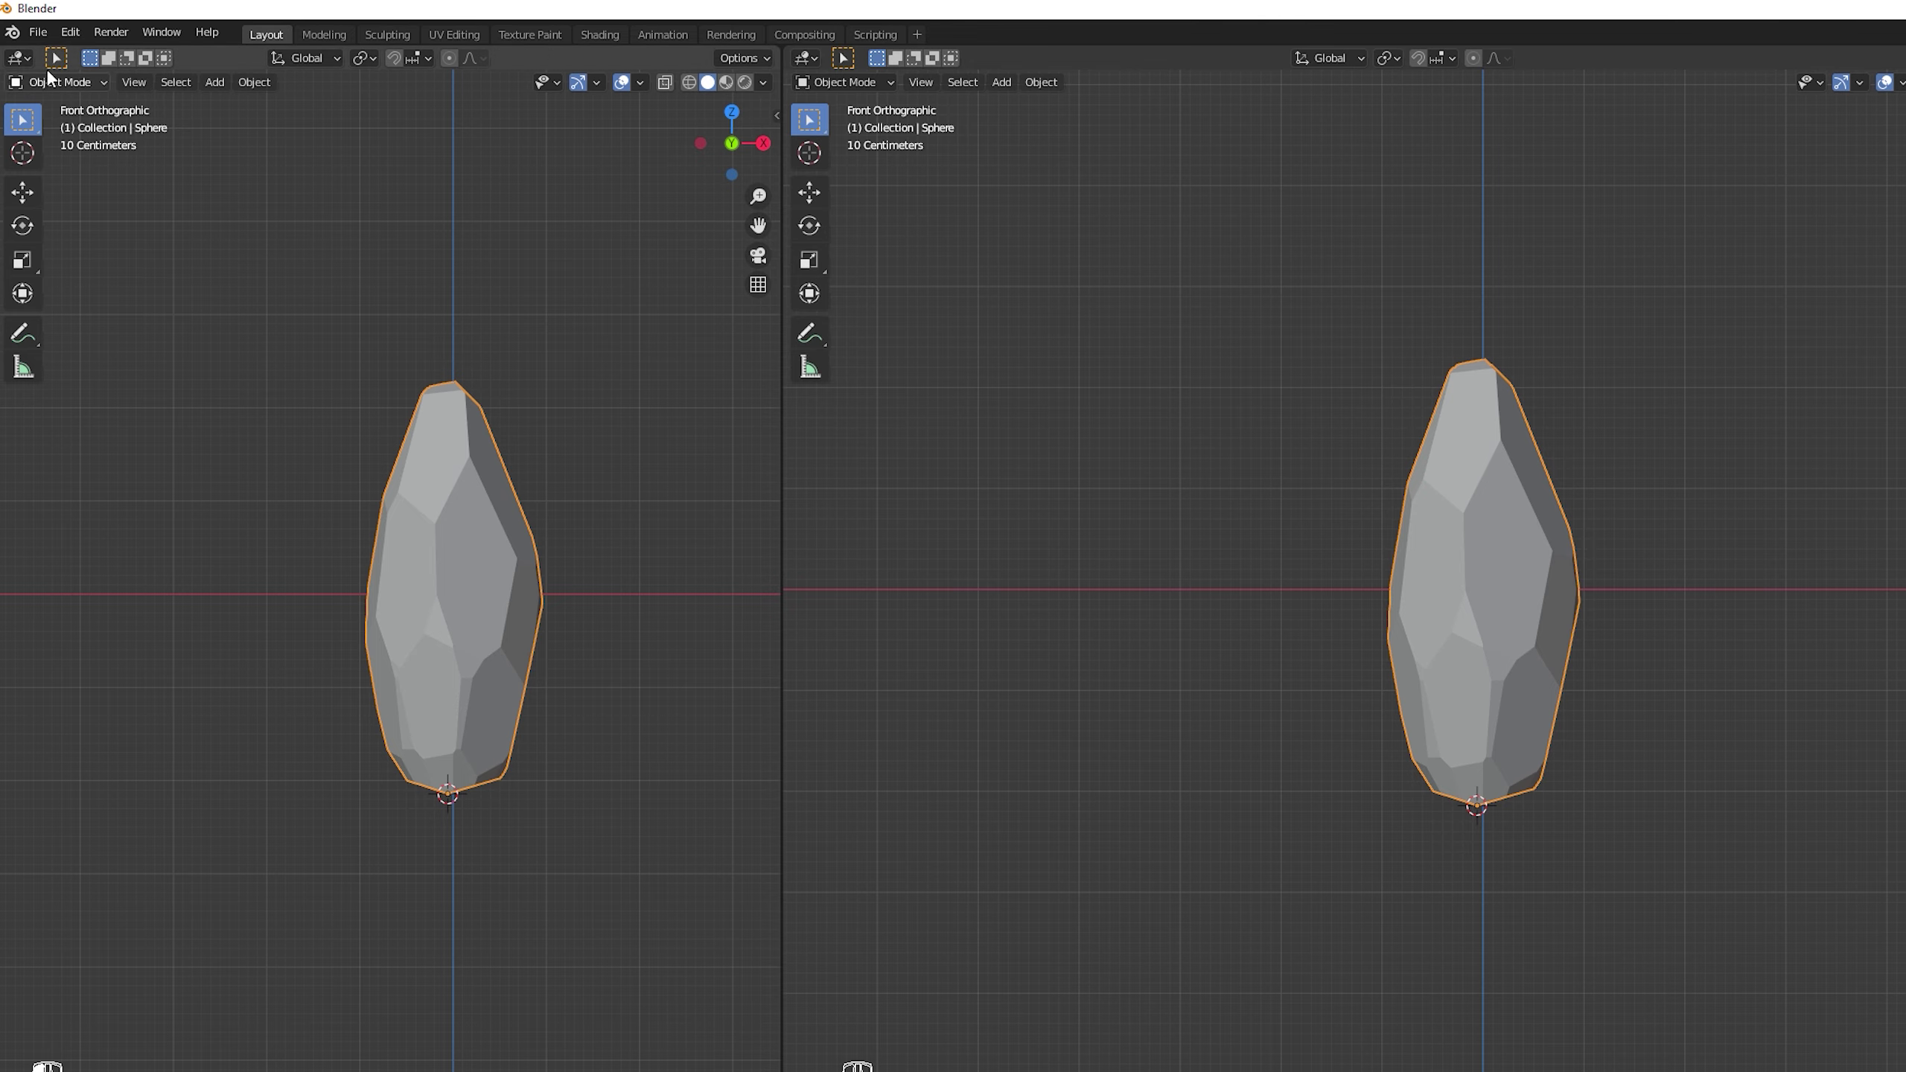
pyautogui.click(30, 60)
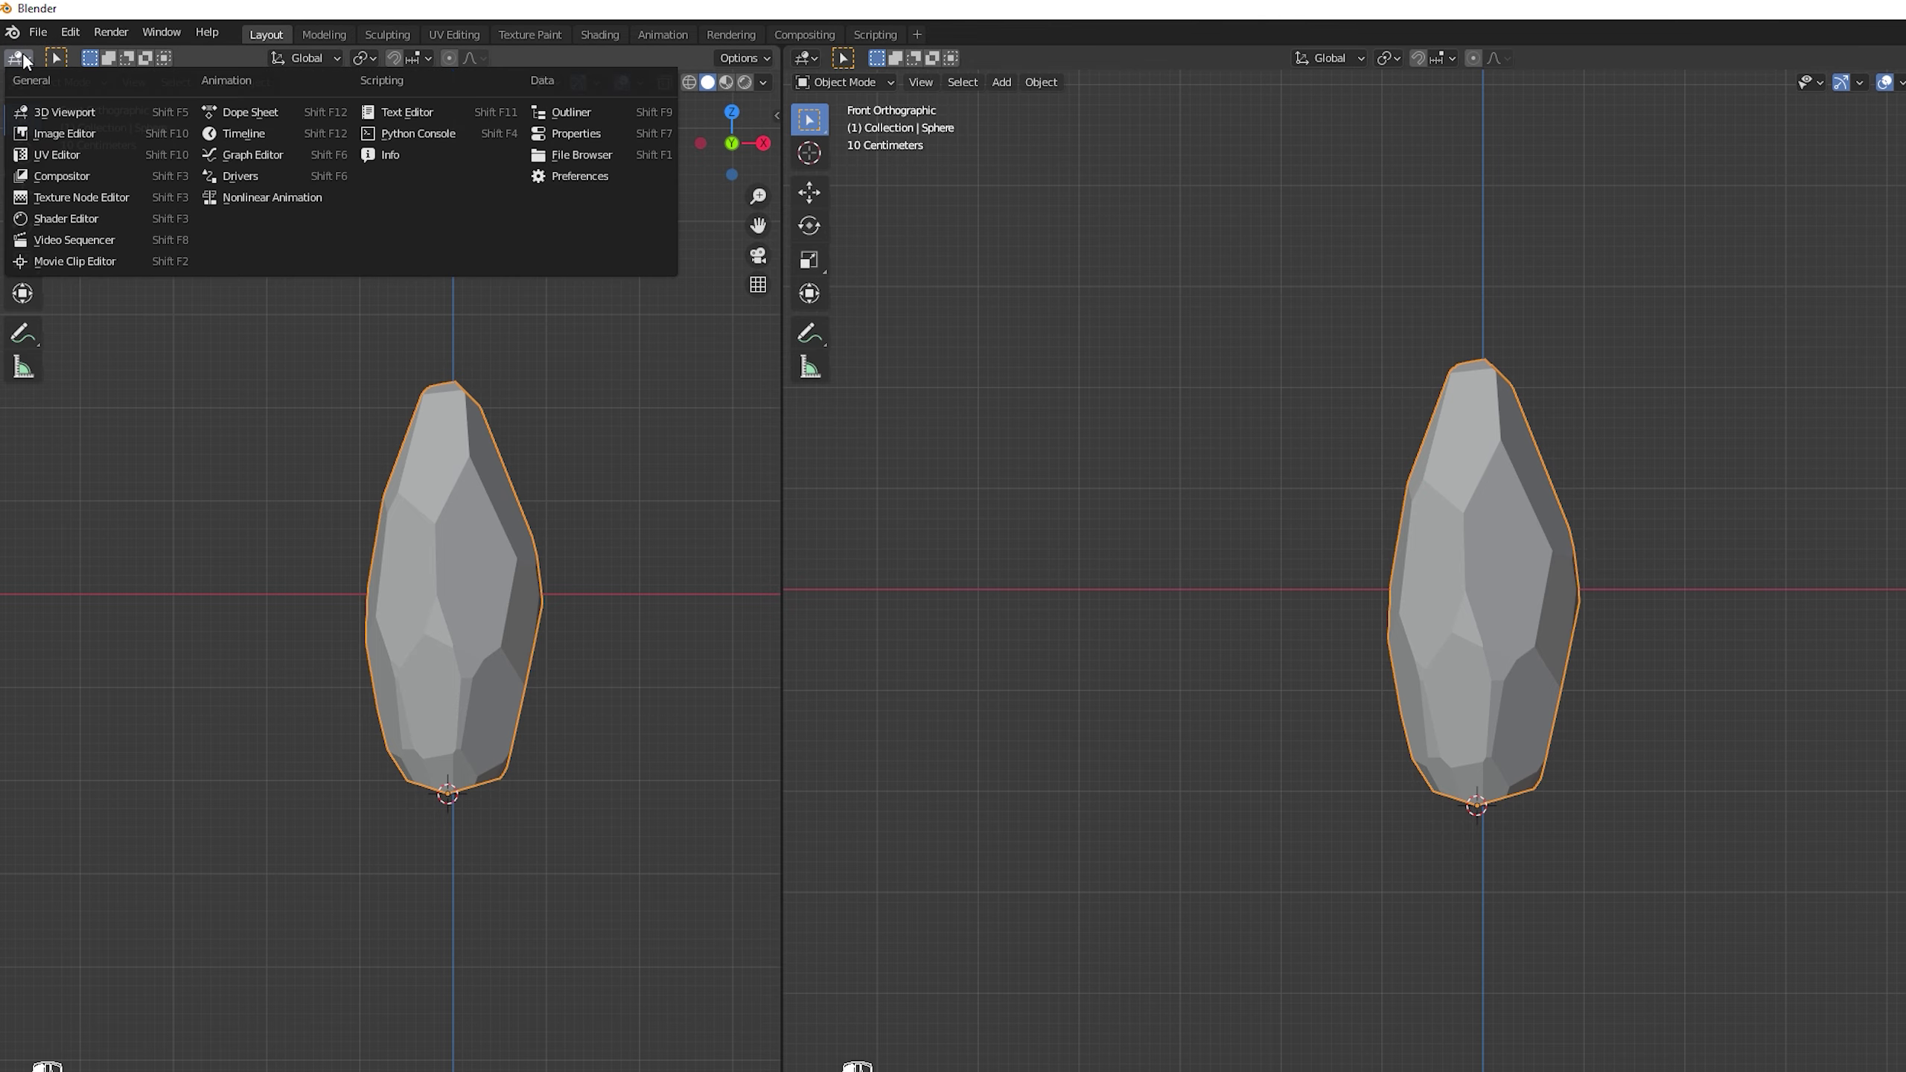
pyautogui.click(37, 155)
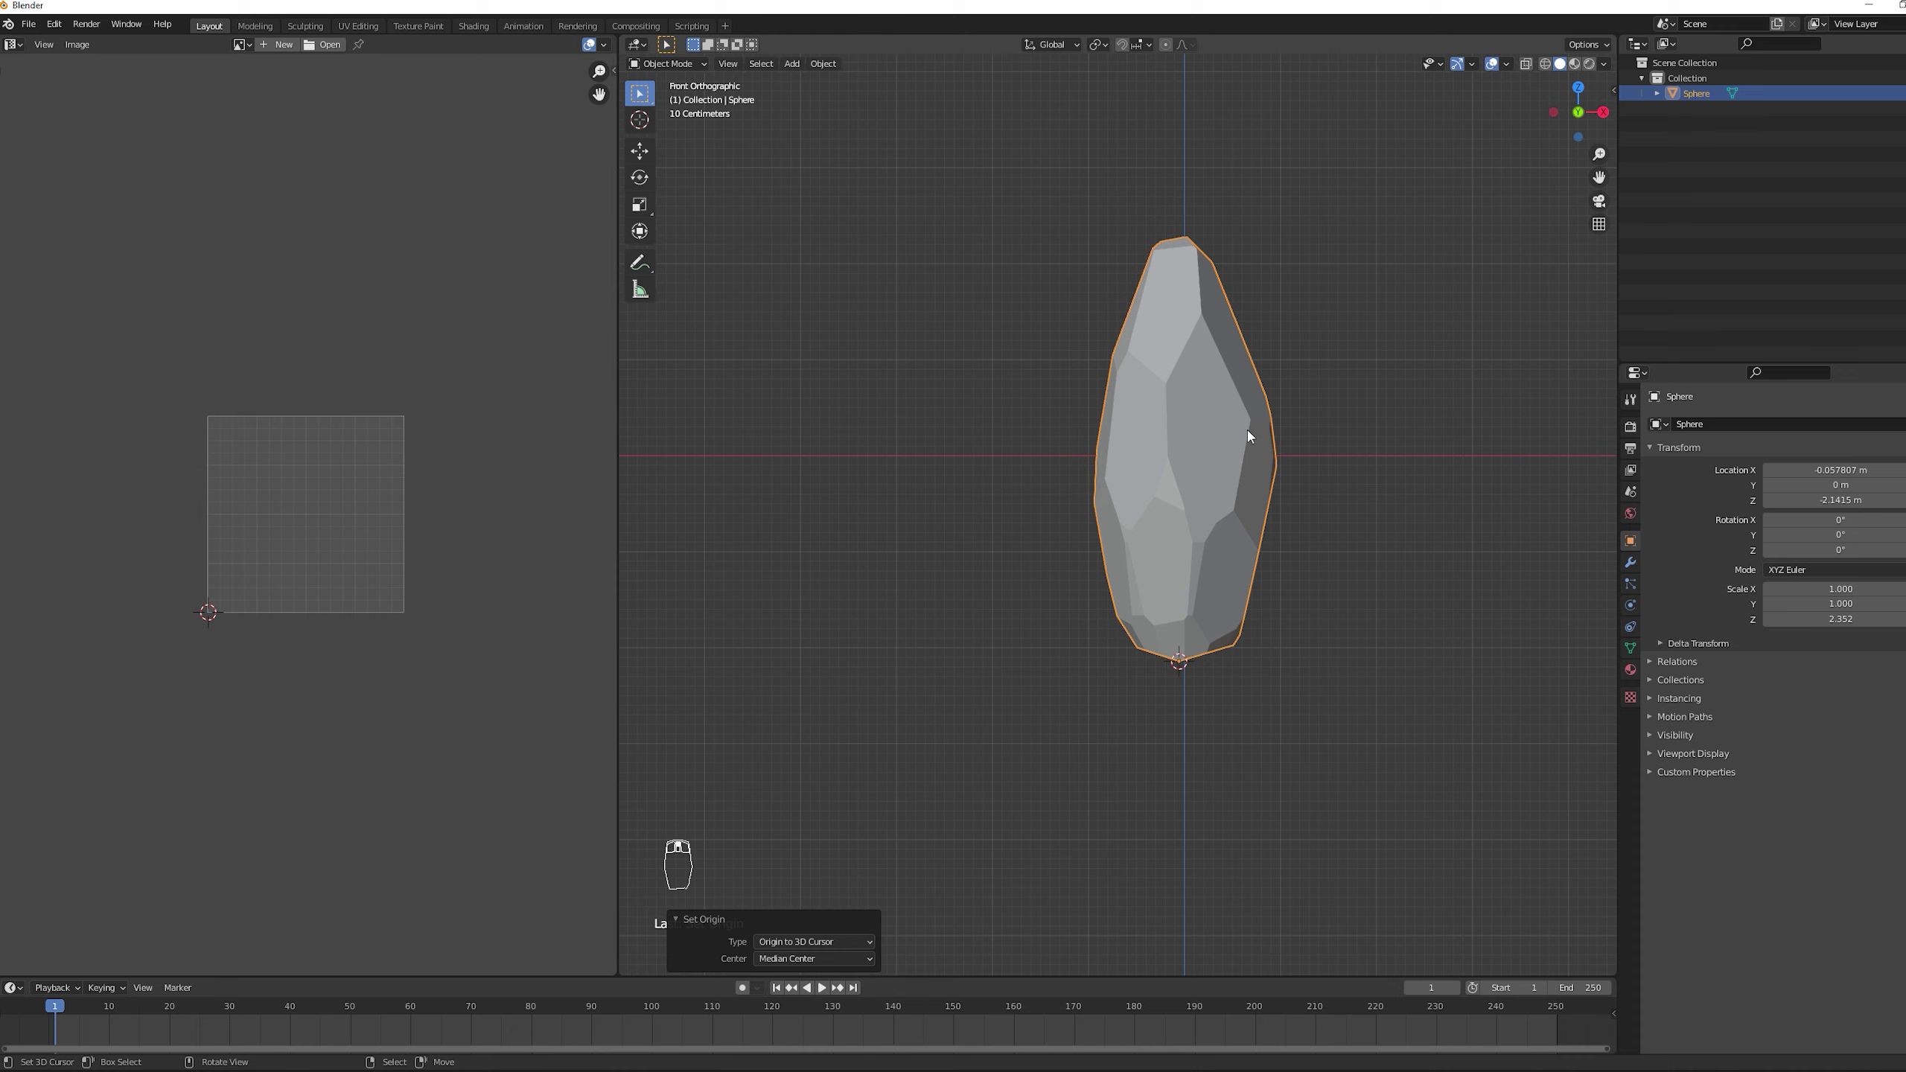
# - Select the whole crystal mesh in Edit Mode, unwrap it with Project from View (Bounds) from the front, and return to Object Mode
pyautogui.scroll(1, 1248, 428)
pyautogui.press('Tab')
pyautogui.press('a')
pyautogui.press('a')
pyautogui.press('a')
pyautogui.press('a')
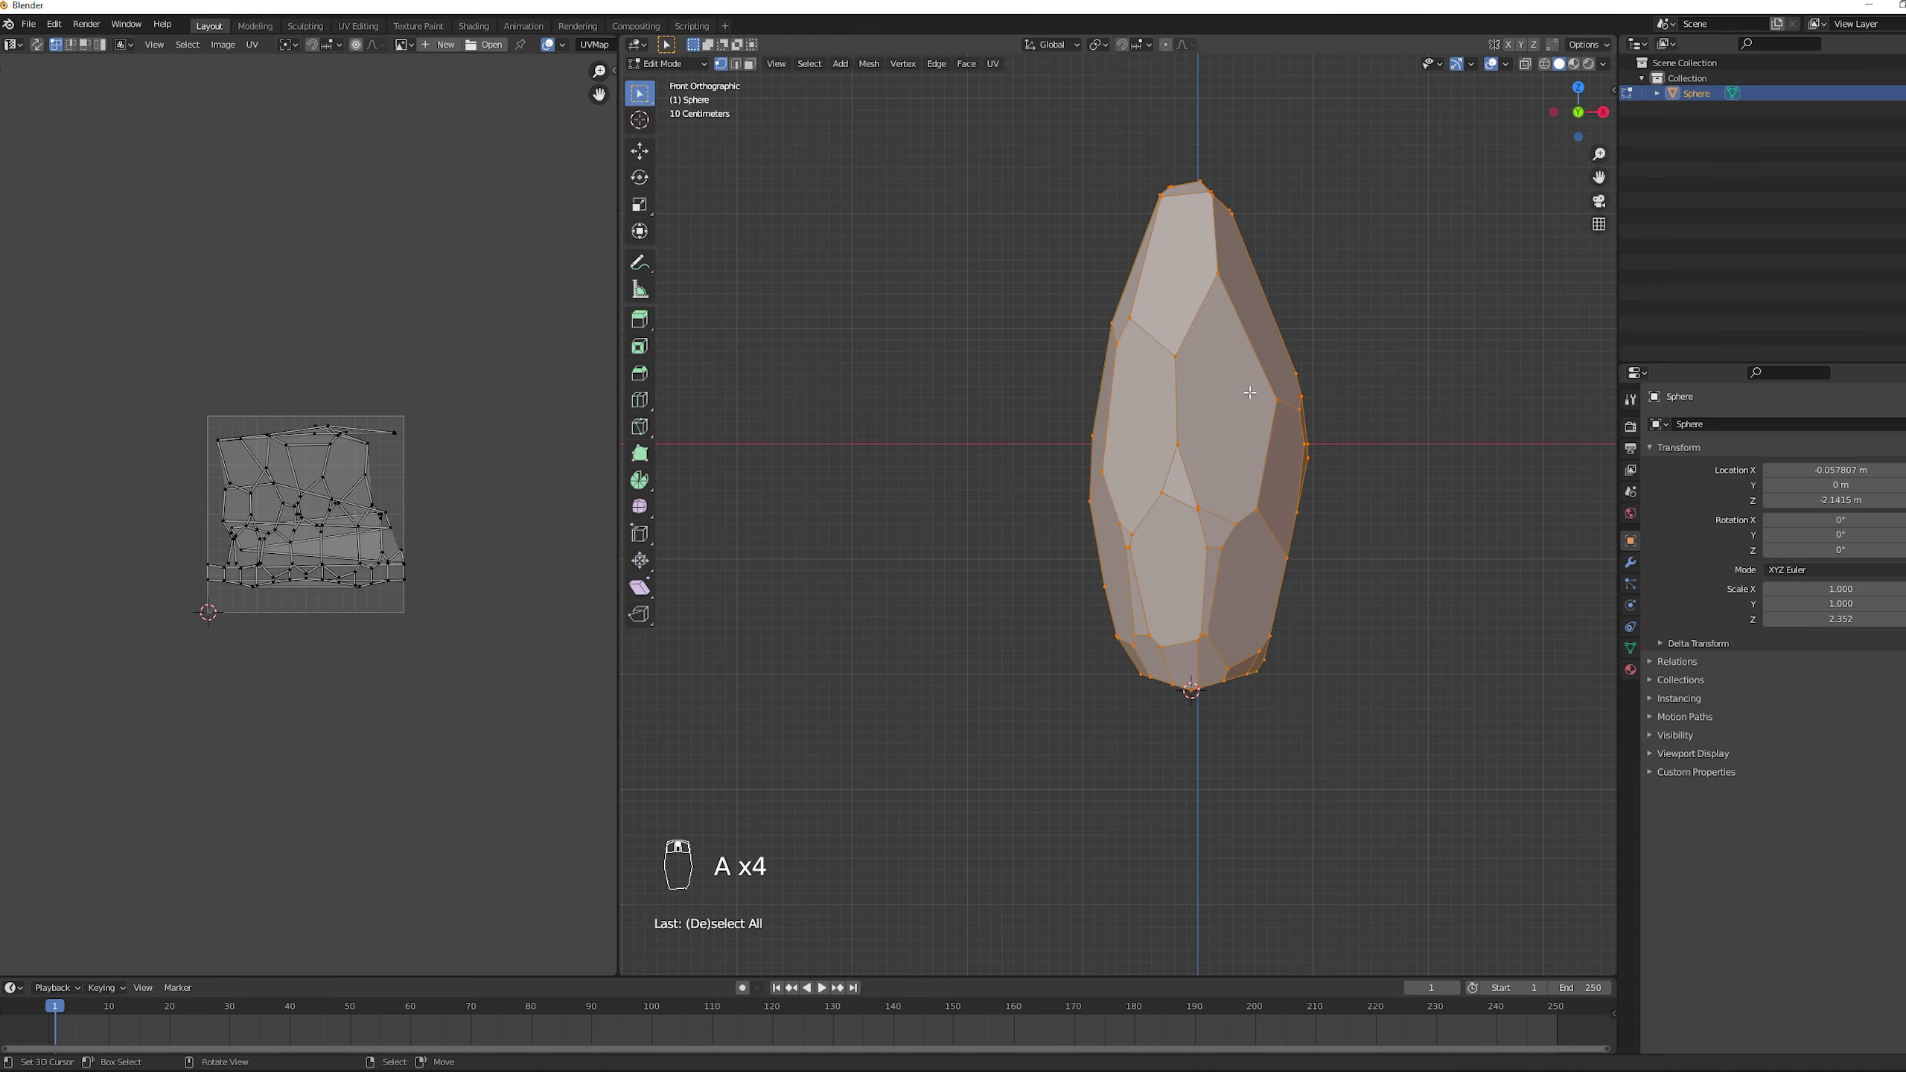
pyautogui.scroll(2, 466, 492)
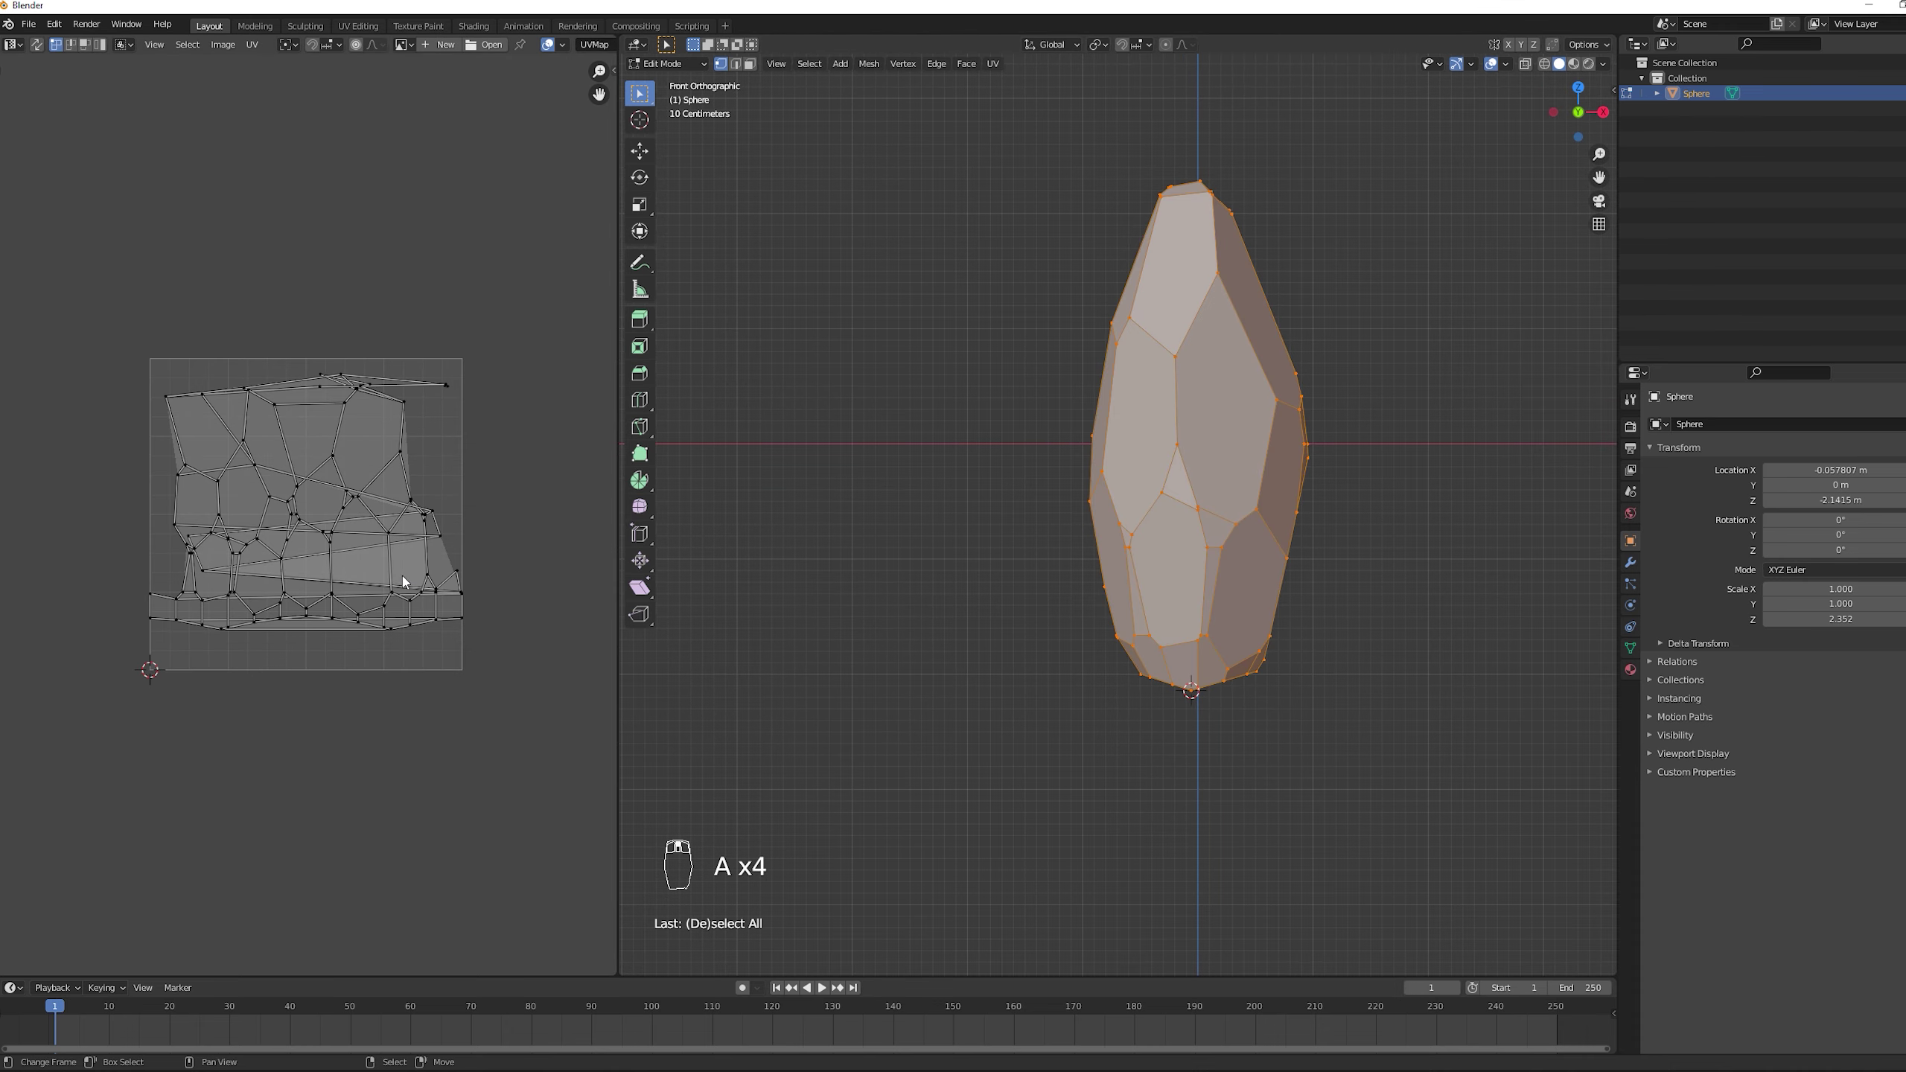
pyautogui.scroll(1, 1420, 444)
pyautogui.keyDown('shift'); pyautogui.moveTo(1400, 301); pyautogui.dragTo(1302, 370, button='middle'); pyautogui.keyUp('shift')
pyautogui.press('space')
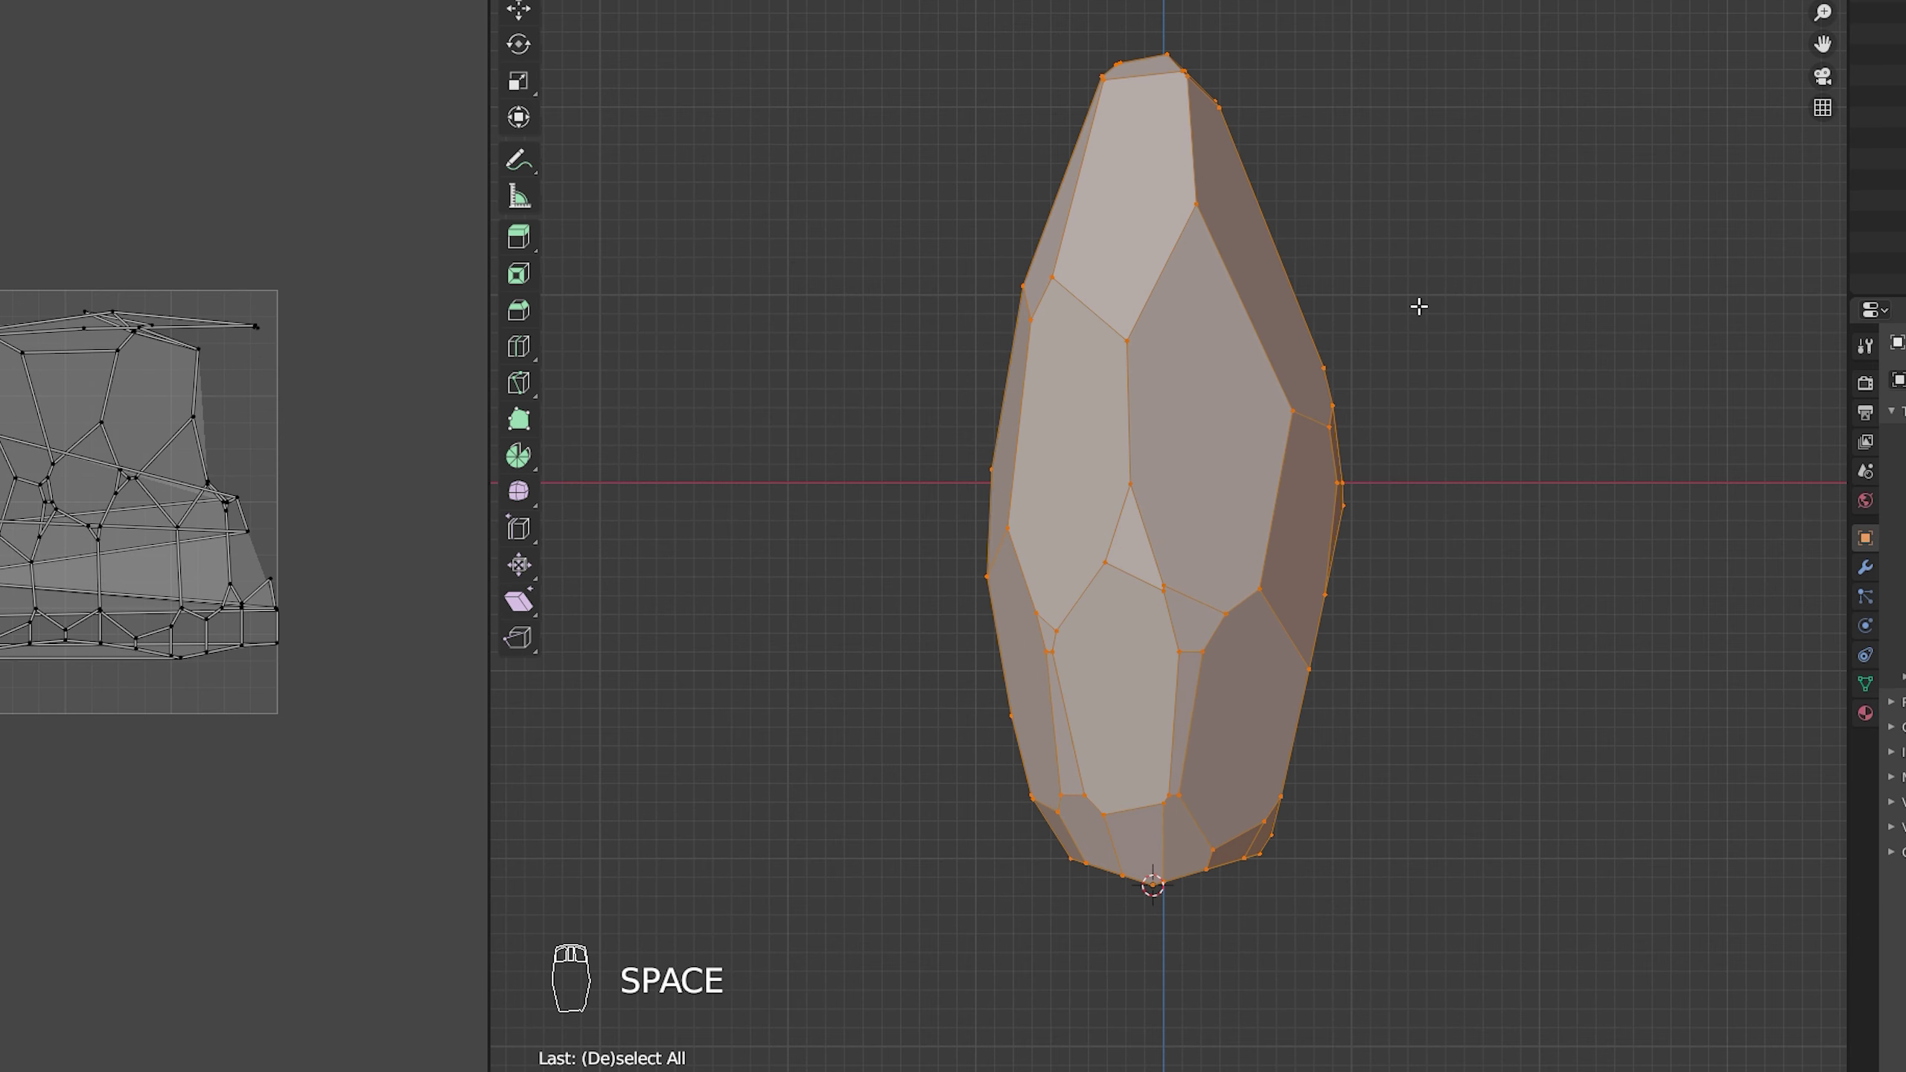
pyautogui.press('u')
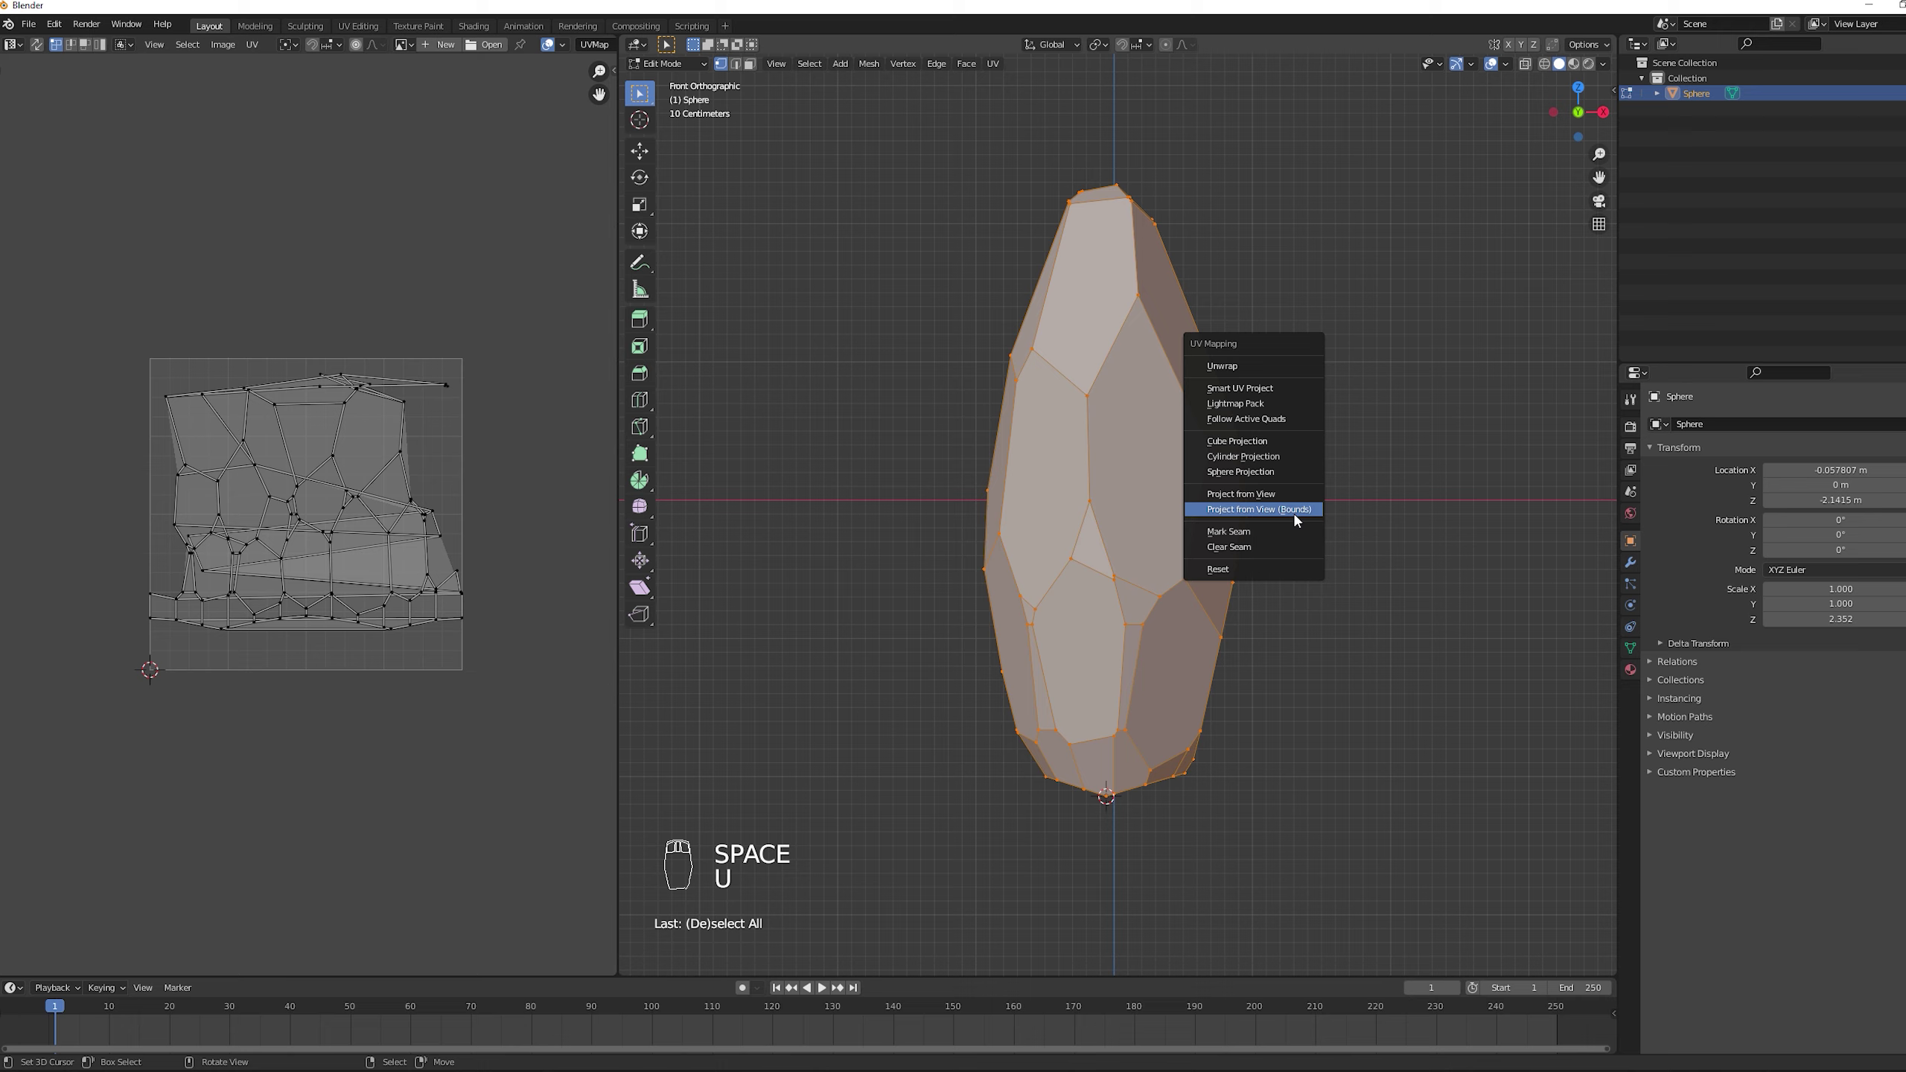
pyautogui.click(1295, 510)
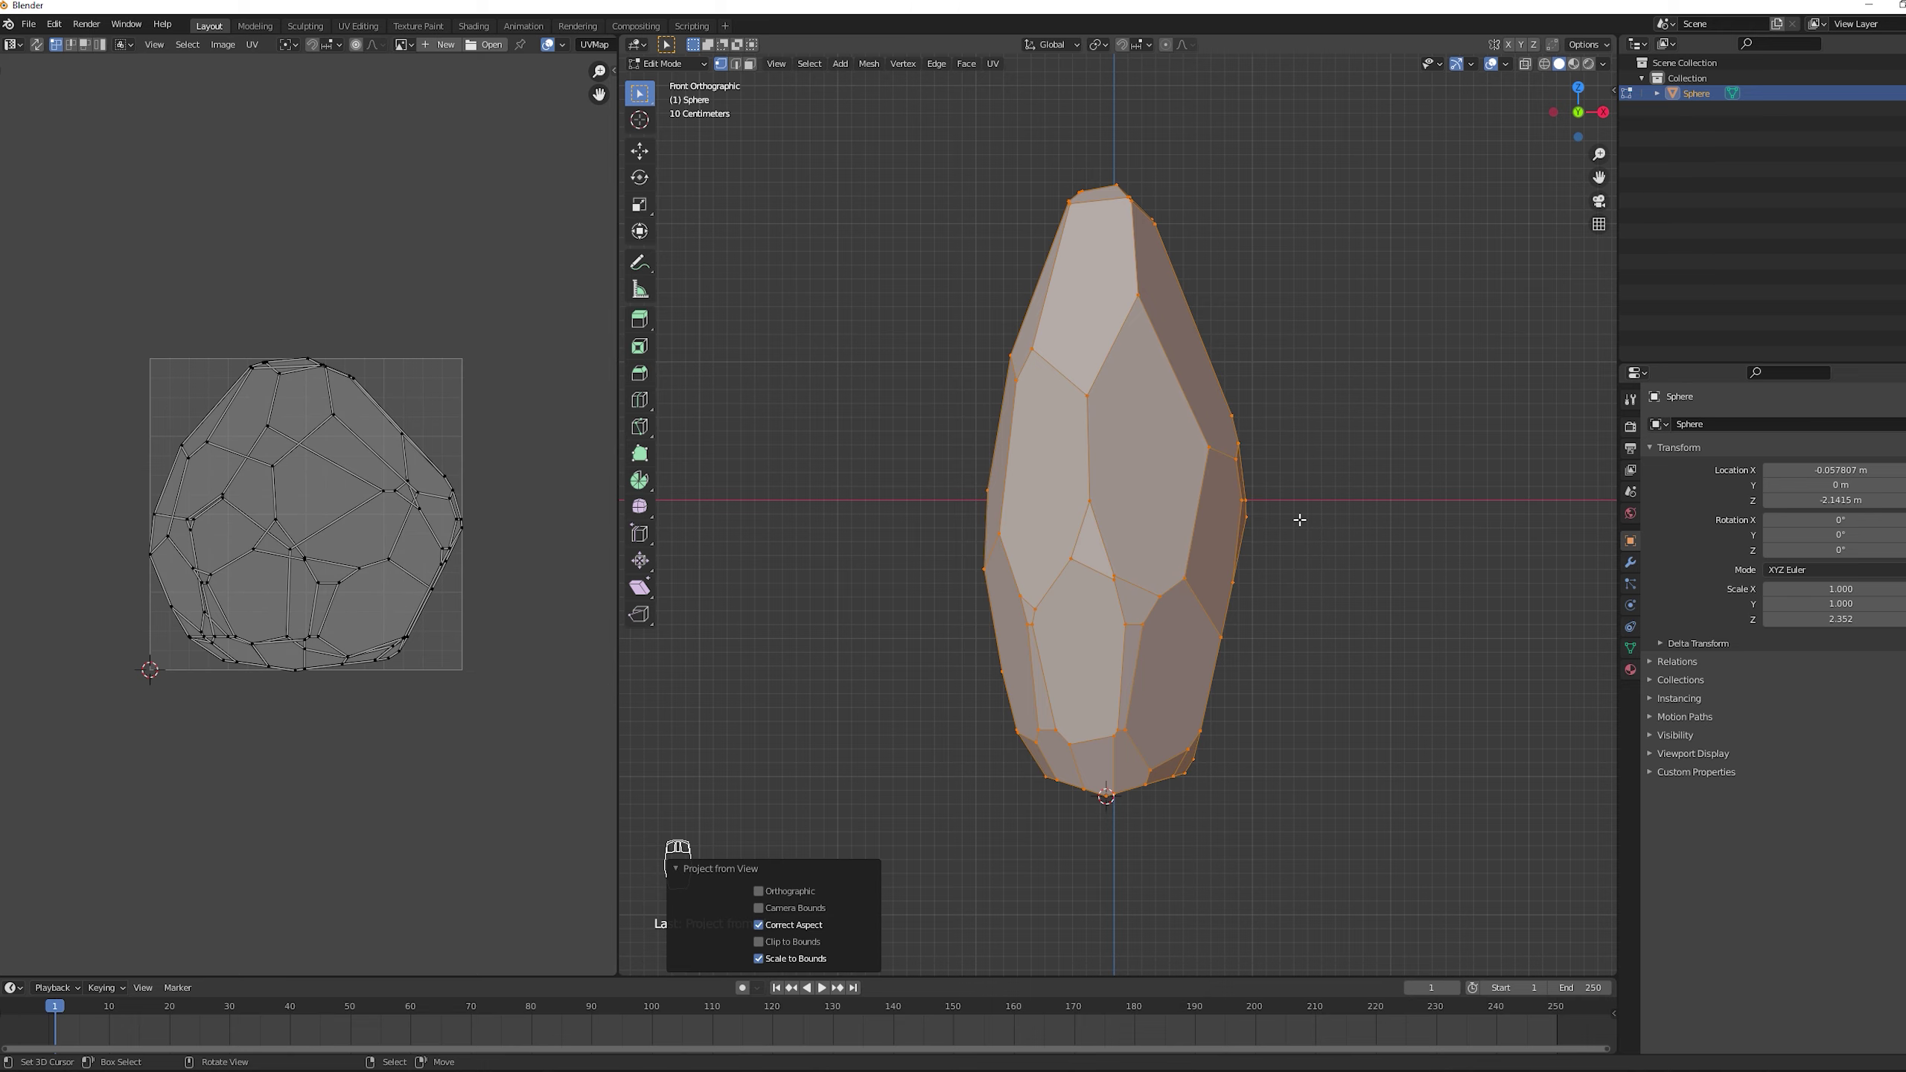
pyautogui.click(319, 364)
pyautogui.press('a')
pyautogui.press('Tab')
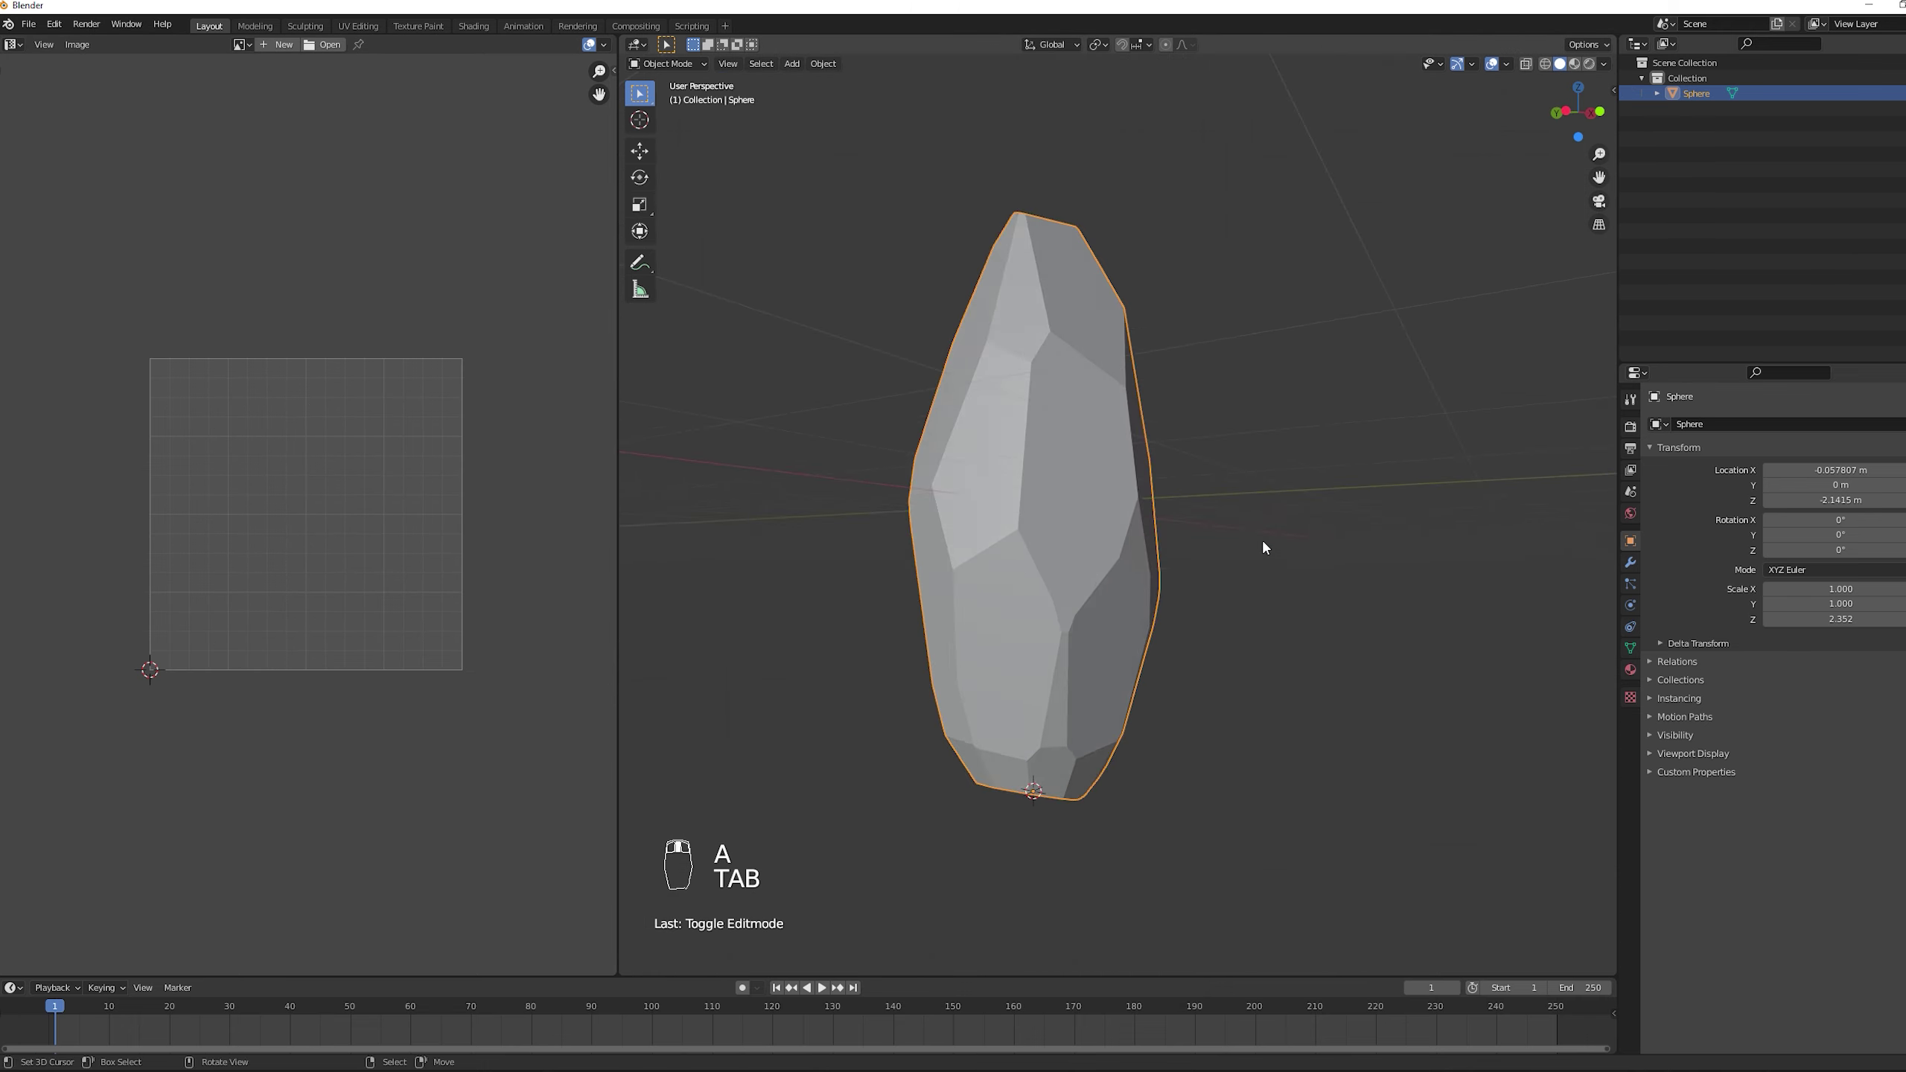
# - In front view, duplicate the crystal in place and tilt the copy sideways
pyautogui.moveTo(1261, 538); pyautogui.dragTo(1111, 473, button='middle')
pyautogui.press('Tab')
pyautogui.press('Tab')
pyautogui.press('KP_1')
pyautogui.hotkey('shift', 'd')
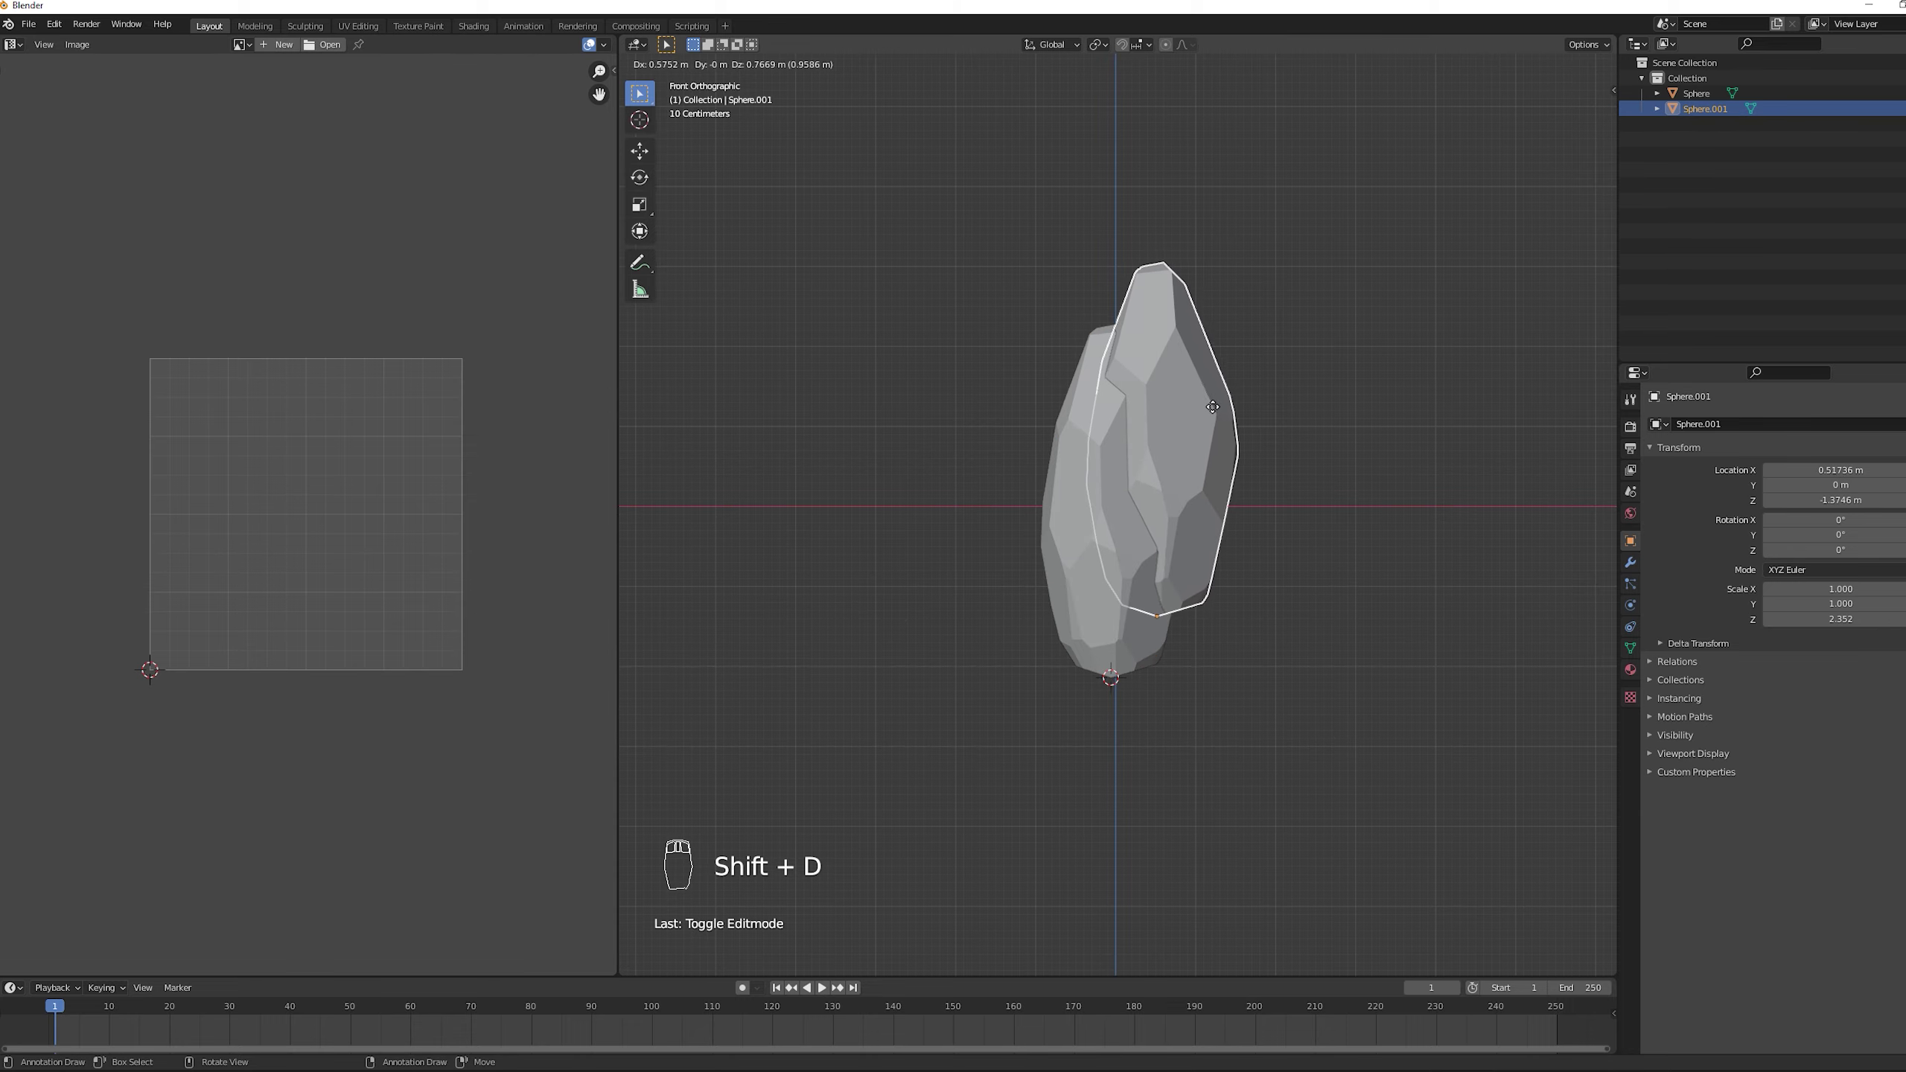
pyautogui.rightClick(1216, 393)
pyautogui.press('r')
pyautogui.click(1378, 405)
# - Scale the tilted copy down to about 0.727, refine its tilt and move it along X beside the main crystal's base
pyautogui.press('s')
pyautogui.click(1324, 498)
pyautogui.press('r')
pyautogui.click(1356, 484)
pyautogui.press('g')
pyautogui.press('x')
pyautogui.moveTo(1357, 486); pyautogui.dragTo(1458, 536, button='middle')
pyautogui.click(1268, 524)
# - Duplicate the small crystal to the opposite side, moving it about -2.45 m along X and rotating it about -61° around Y
pyautogui.hotkey('shift', 'd')
pyautogui.click(1476, 523)
pyautogui.press('g')
pyautogui.press('x')
pyautogui.click(1302, 517)
pyautogui.press('r')
pyautogui.press('y')
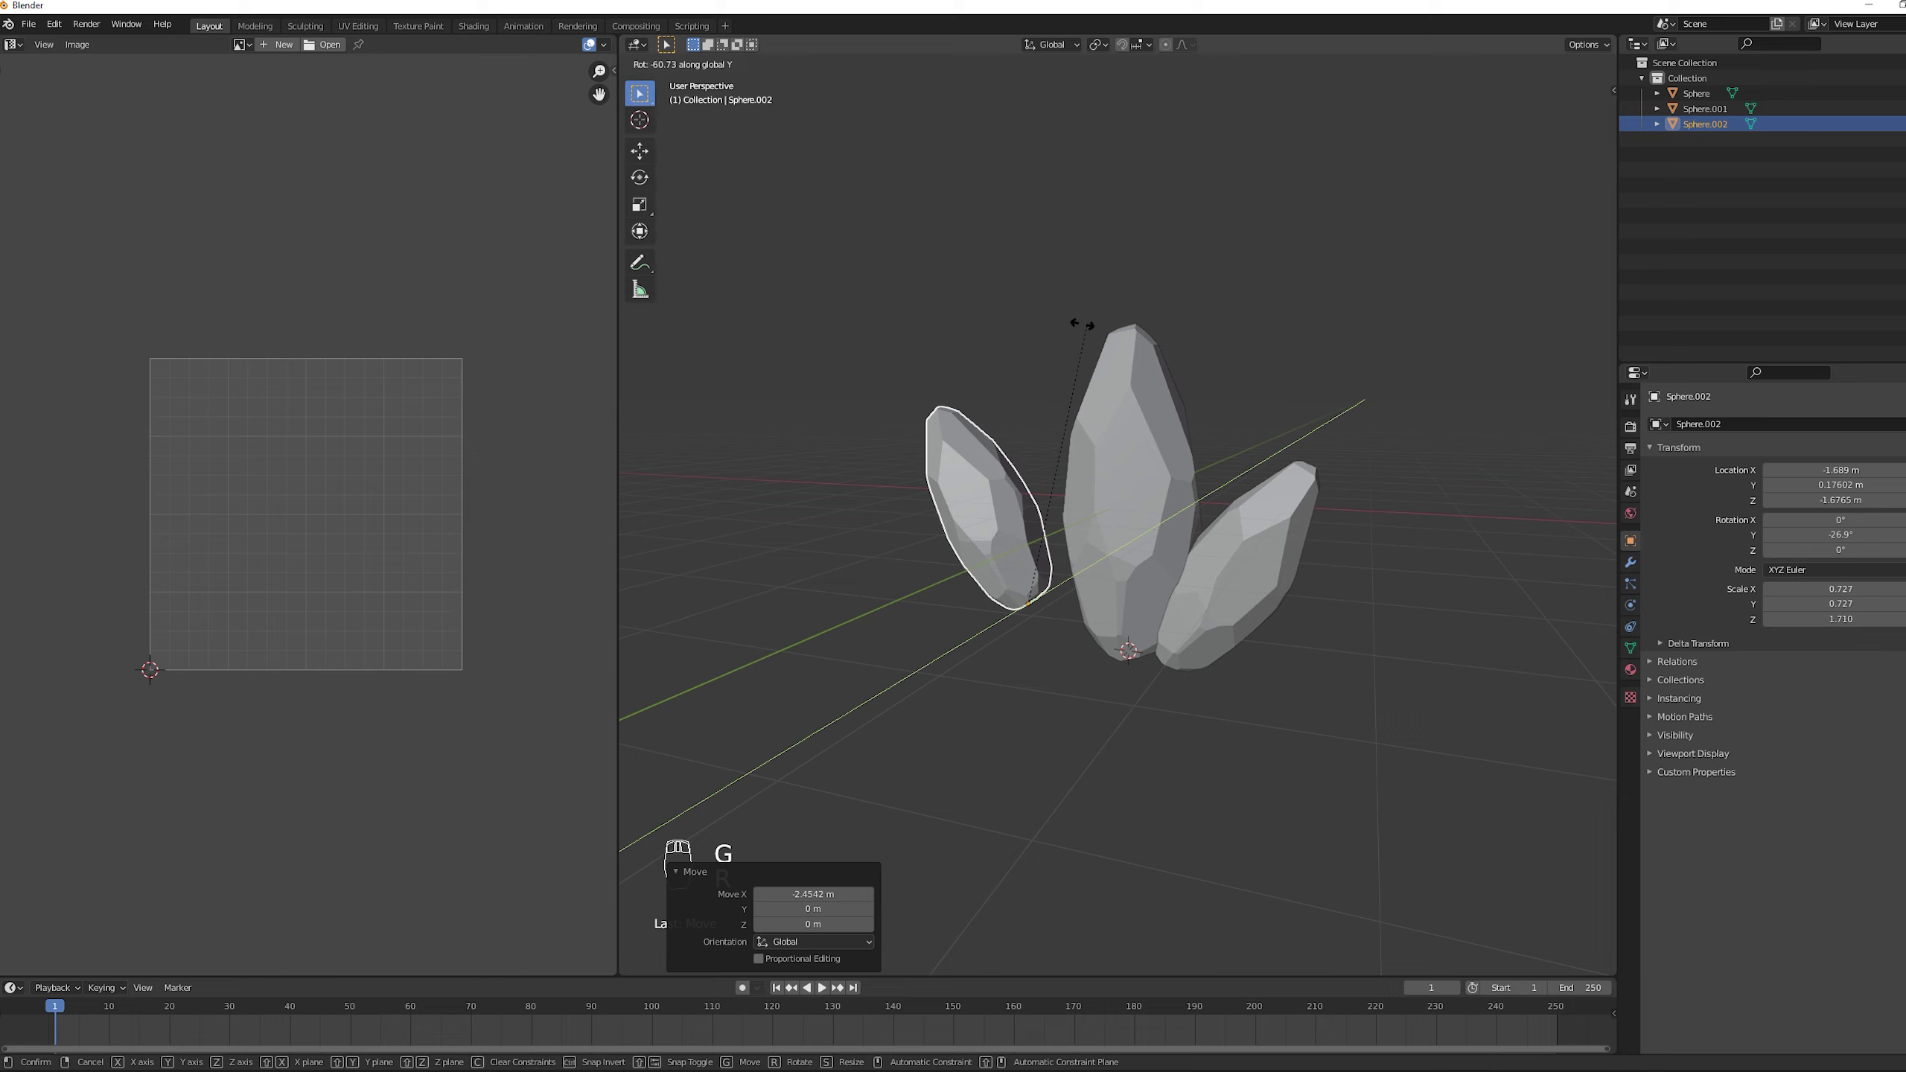
pyautogui.click(1080, 327)
# - Fit the second small crystal against the main crystal's base by moving it along X and Z and adjusting its rotation
pyautogui.press('g')
pyautogui.press('x')
pyautogui.moveTo(1291, 571); pyautogui.dragTo(1411, 567, button='middle')
pyautogui.click(1332, 545)
pyautogui.press('g')
pyautogui.press('z')
pyautogui.click(1380, 551)
pyautogui.press('r')
pyautogui.click(1417, 609)
pyautogui.press('g')
pyautogui.click(1201, 602)
# - Duplicate a side crystal and rotate the copy about -84° around Z to face another side of the cluster
pyautogui.keyDown('shift'); pyautogui.click(1219, 398); pyautogui.keyUp('shift')
pyautogui.hotkey('shift', 'd')
pyautogui.press('r')
pyautogui.press('z')
pyautogui.click(1343, 593)
# - Scale a side crystal along Z and adjust its X rotation, and scale another side crystal down to about 0.89
pyautogui.press('a')
pyautogui.rightClick(990, 495)
pyautogui.press('s')
pyautogui.press('z')
pyautogui.click(1219, 437)
pyautogui.press('r')
pyautogui.press('x')
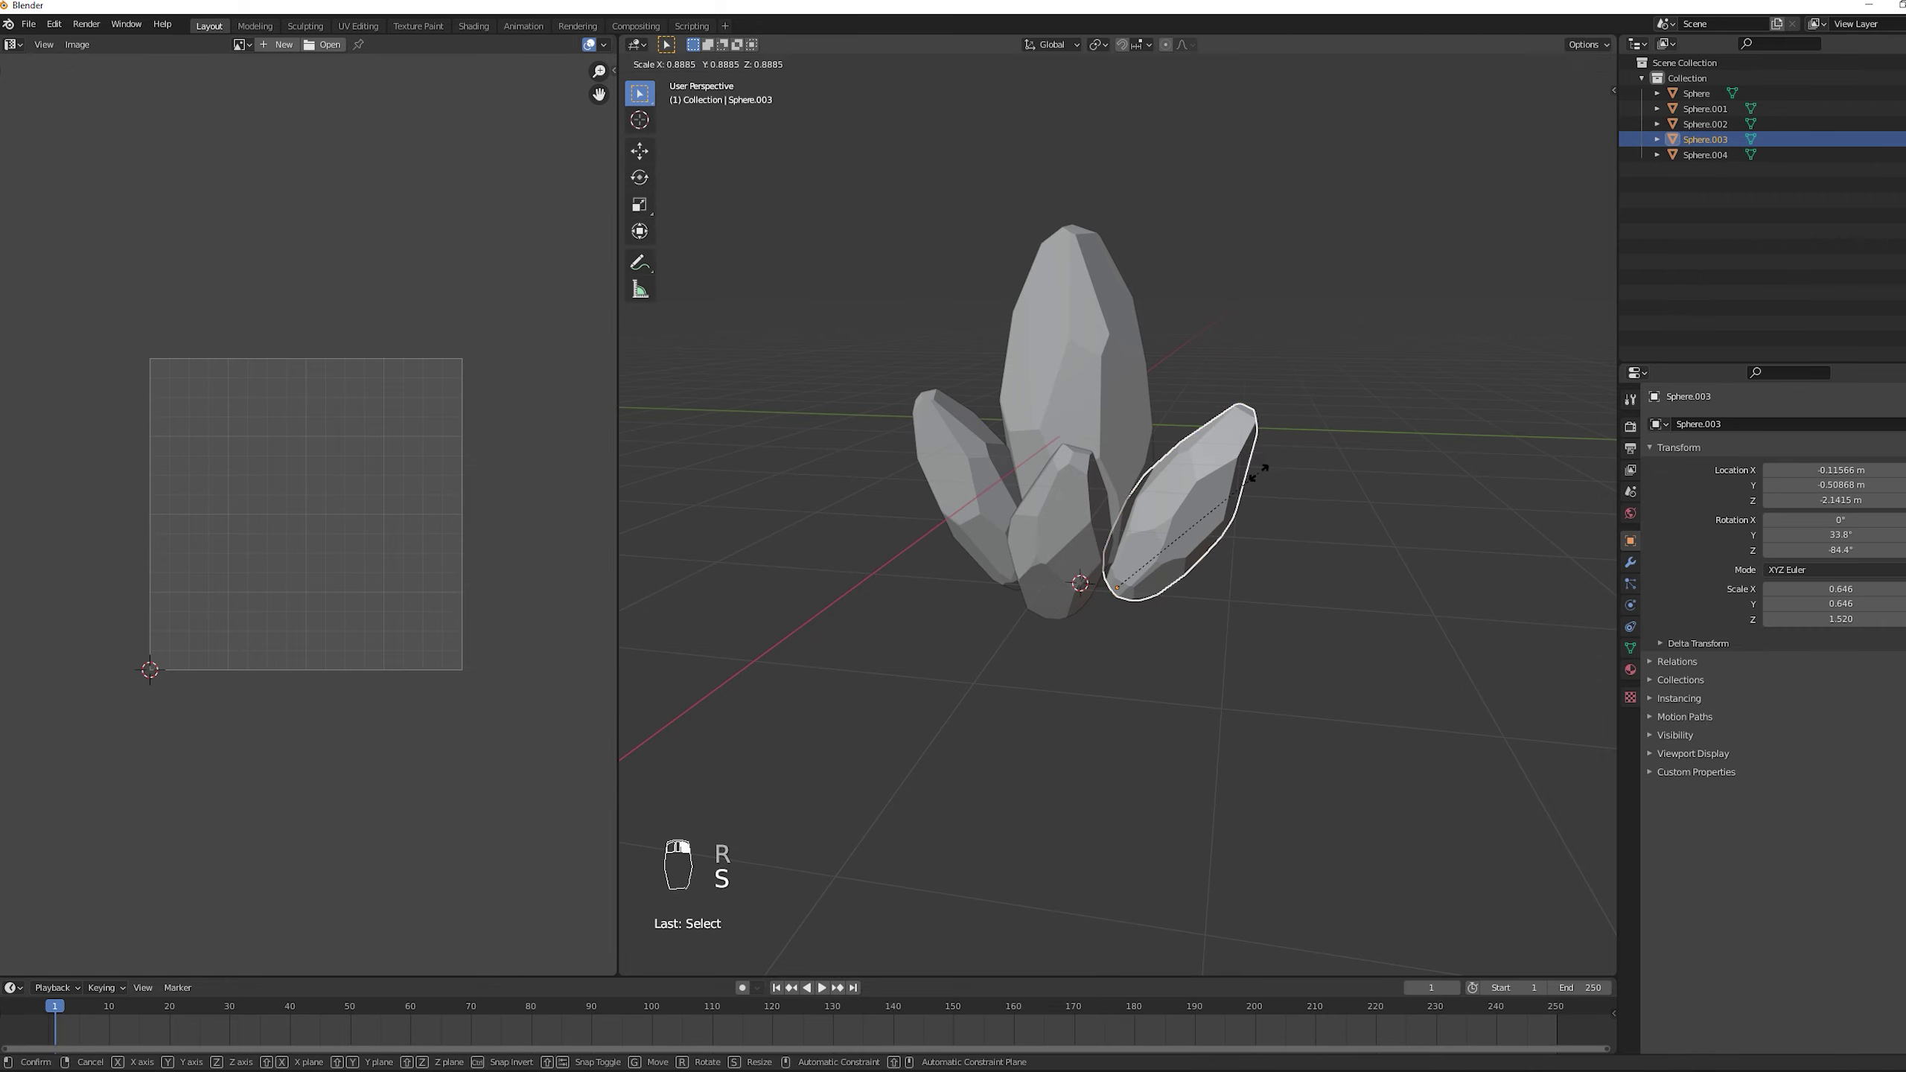
pyautogui.click(1223, 435)
pyautogui.moveTo(1223, 436); pyautogui.dragTo(1101, 530, button='middle')
pyautogui.click(1102, 530)
# - Duplicate a side crystal, move the copy about 0.93 m along X, rotate it about -131° around Z and scale it down
pyautogui.press('KP_7')
pyautogui.hotkey('shift', 'd')
pyautogui.click(1220, 379)
pyautogui.press('r')
pyautogui.press('z')
pyautogui.press('z')
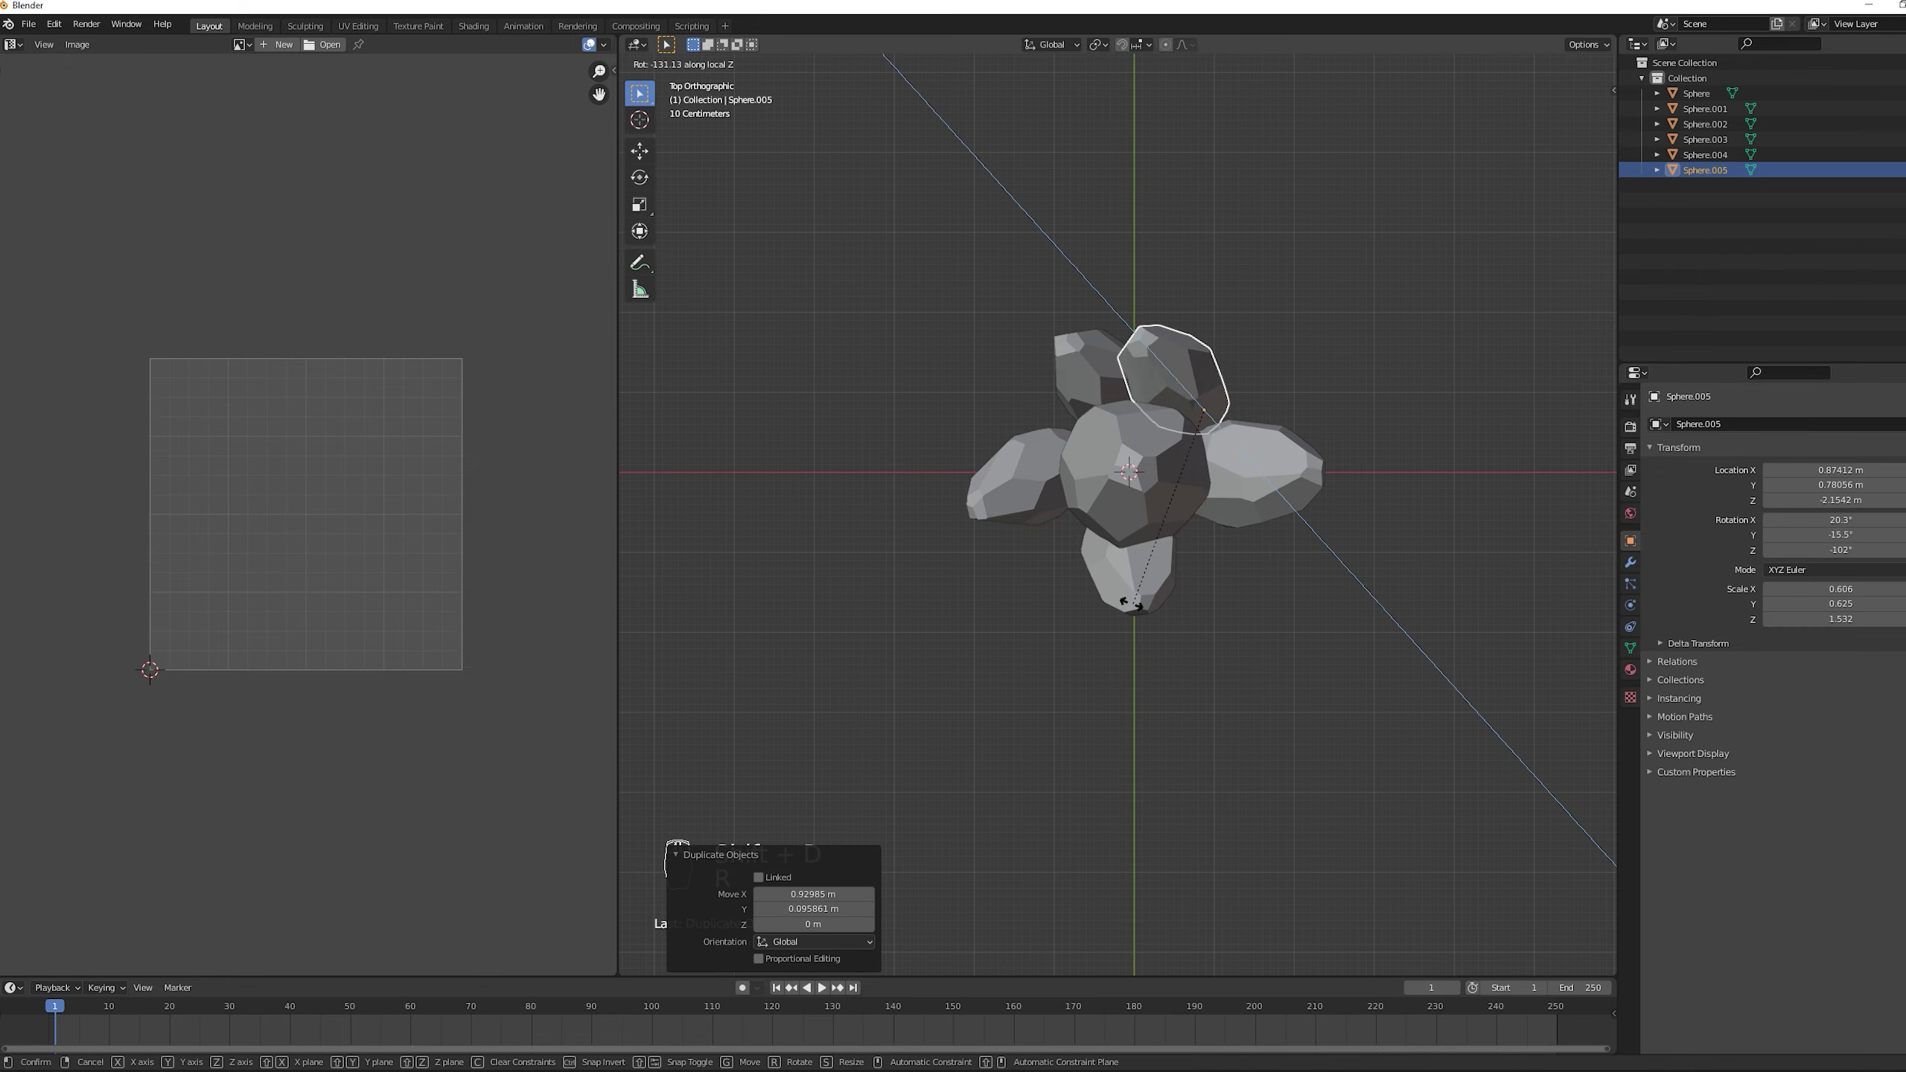
pyautogui.press('r')
pyautogui.press('g')
pyautogui.moveTo(1208, 316); pyautogui.dragTo(1234, 175, button='middle')
pyautogui.press('s')
# - Duplicate the small crystal, rotate the copy about -185° around Z and move it to the opposite side of the cluster's base
pyautogui.press('KP_7')
pyautogui.hotkey('shift', 'd')
pyautogui.press('r')
pyautogui.click(1125, 586)
pyautogui.press('g')
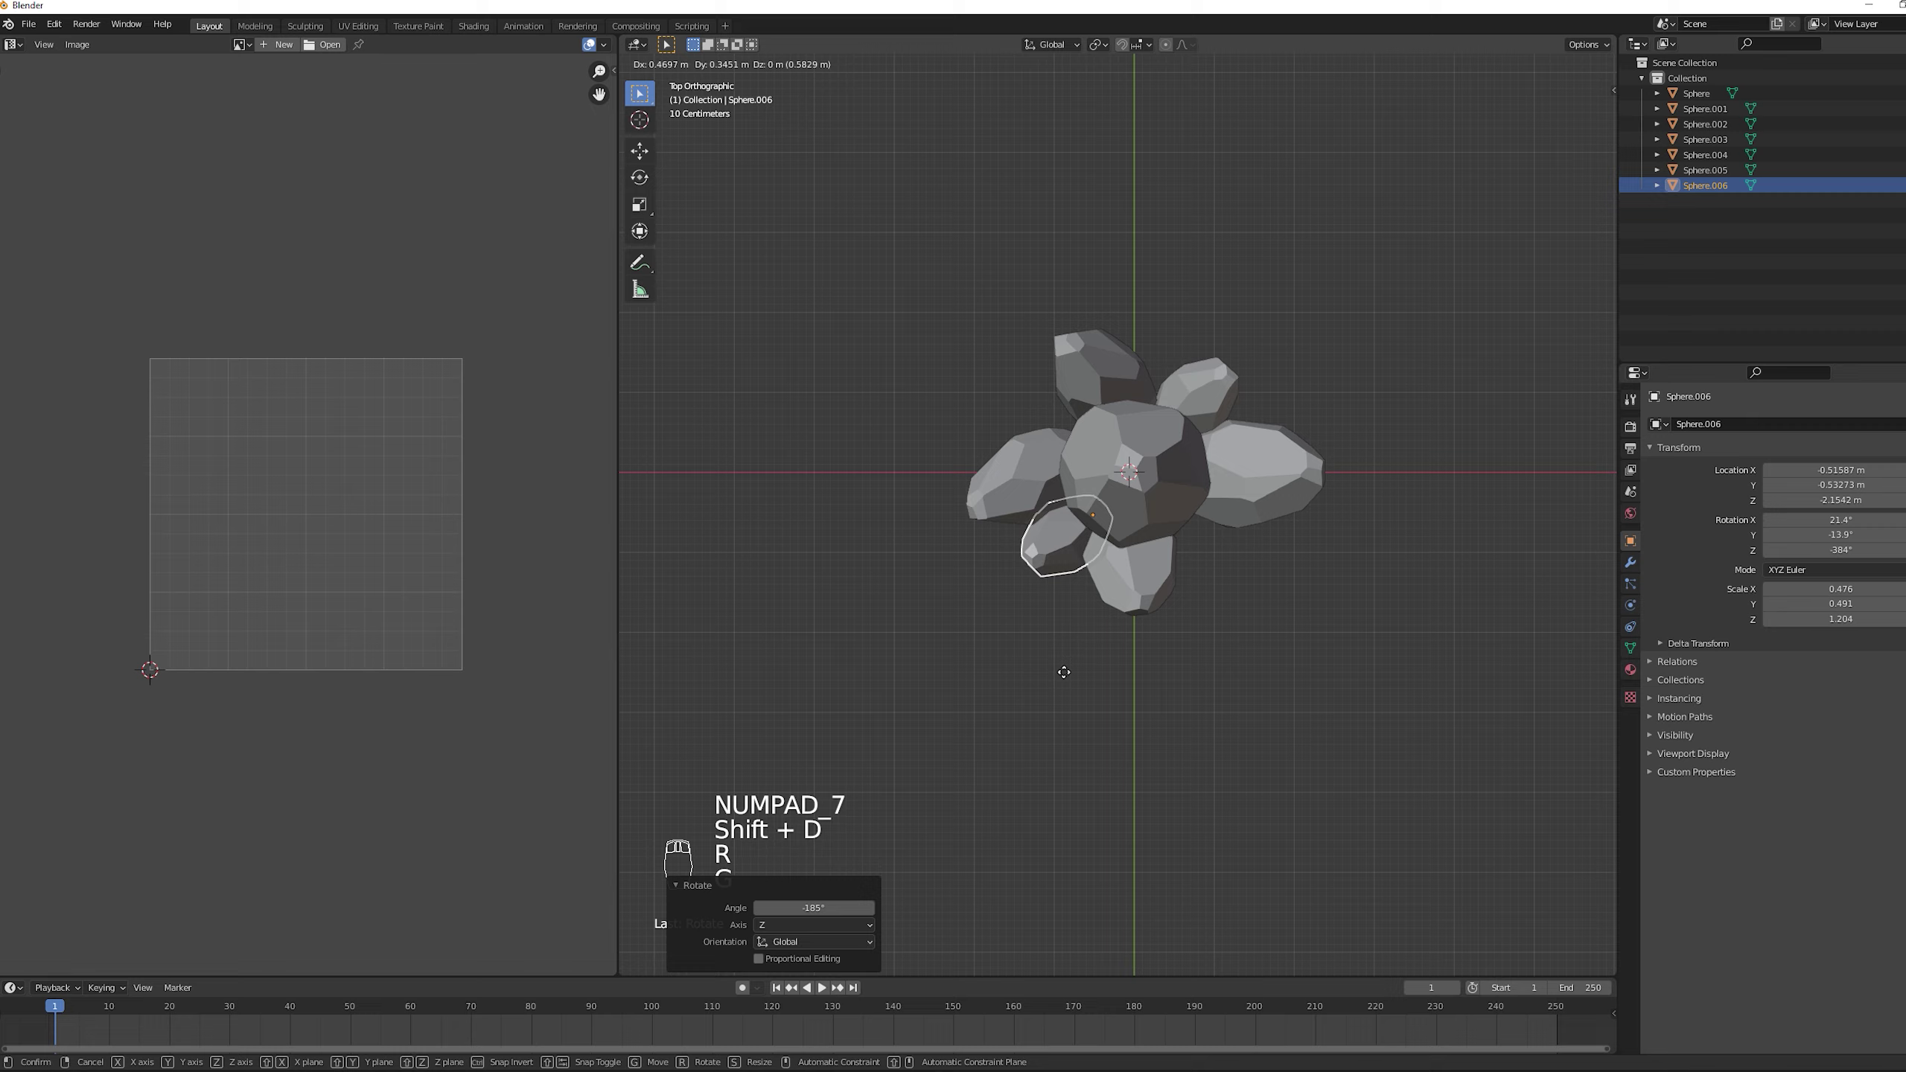
pyautogui.click(1063, 668)
pyautogui.moveTo(1246, 691); pyautogui.dragTo(1349, 558, button='middle')
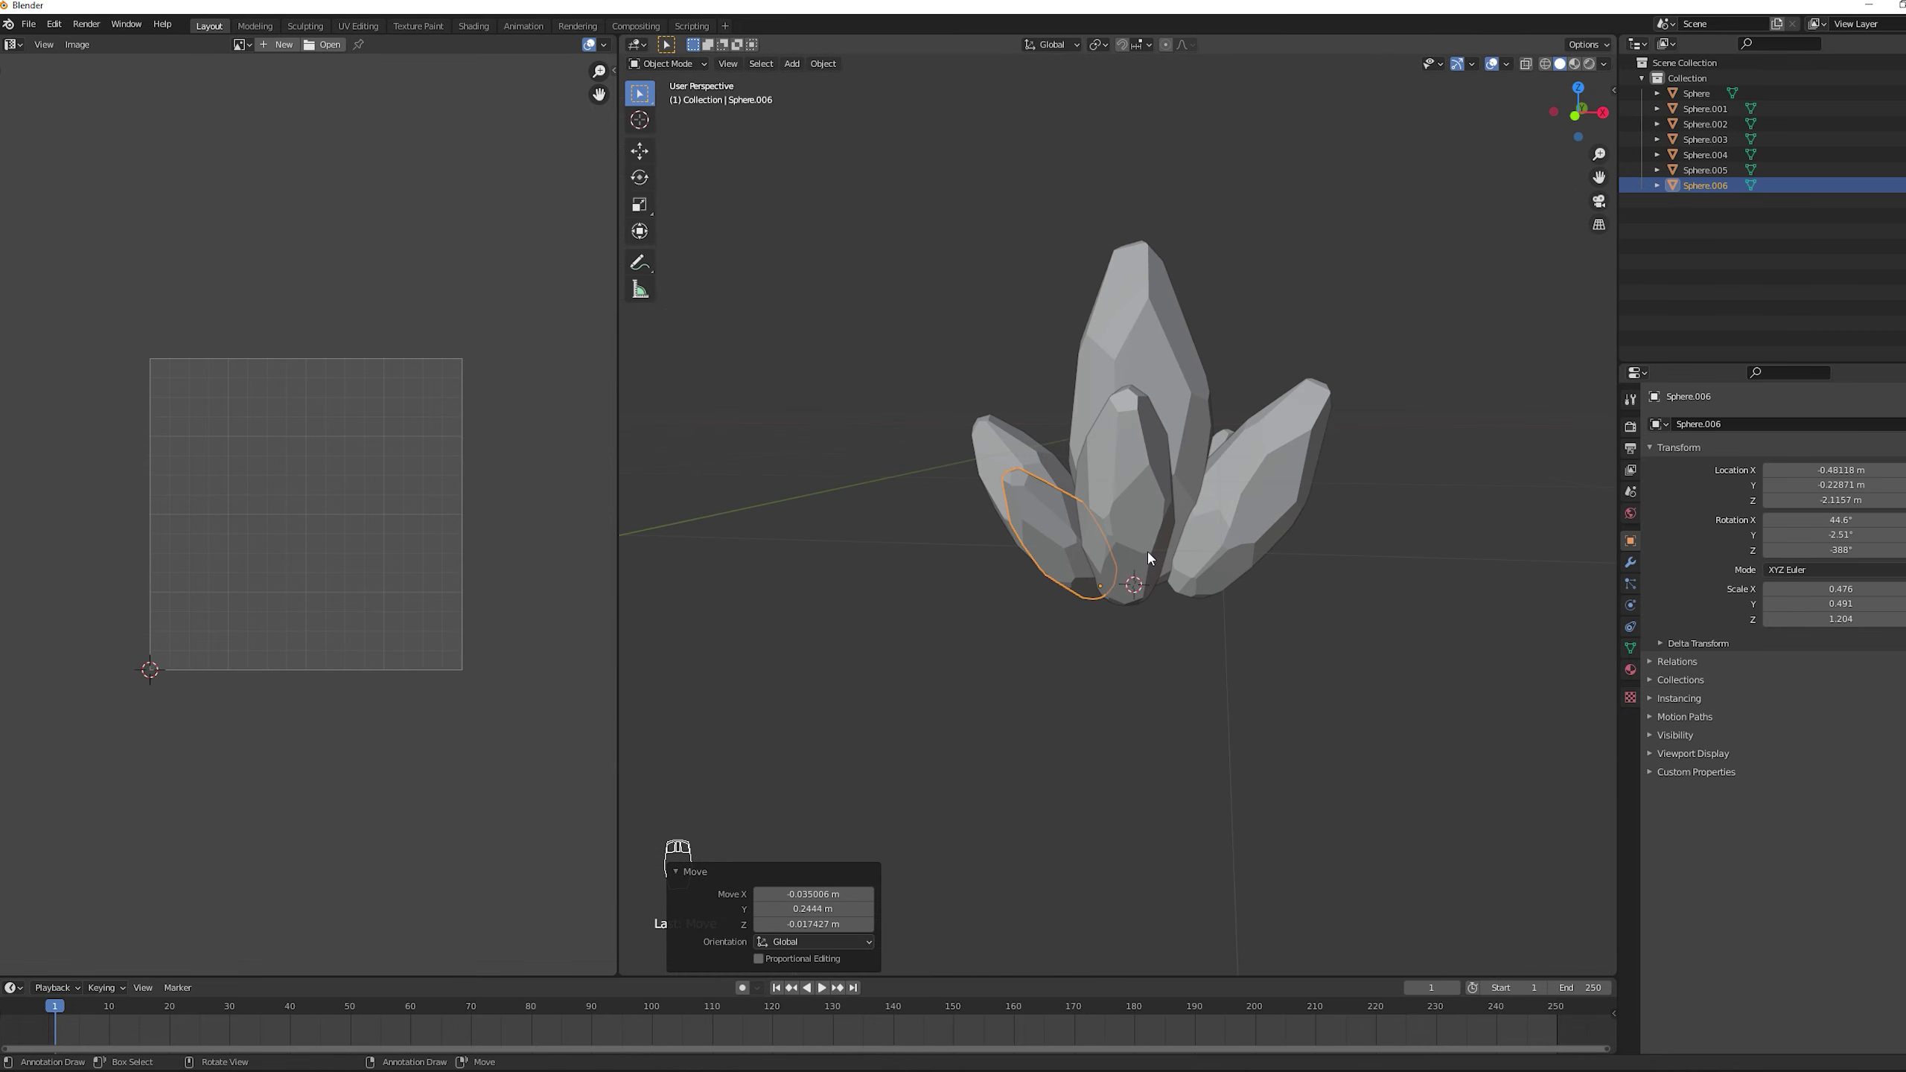
# - Duplicate another small crystal along X, rotate the copy around Z and Y, and move it into place at the cluster's base
pyautogui.hotkey('shift', 'd')
pyautogui.press('x')
pyautogui.click(1187, 557)
pyautogui.press('r')
pyautogui.press('z')
pyautogui.click(1217, 571)
pyautogui.press('g')
pyautogui.click(1249, 563)
pyautogui.press('r')
pyautogui.press('y')
pyautogui.press('KP_1')
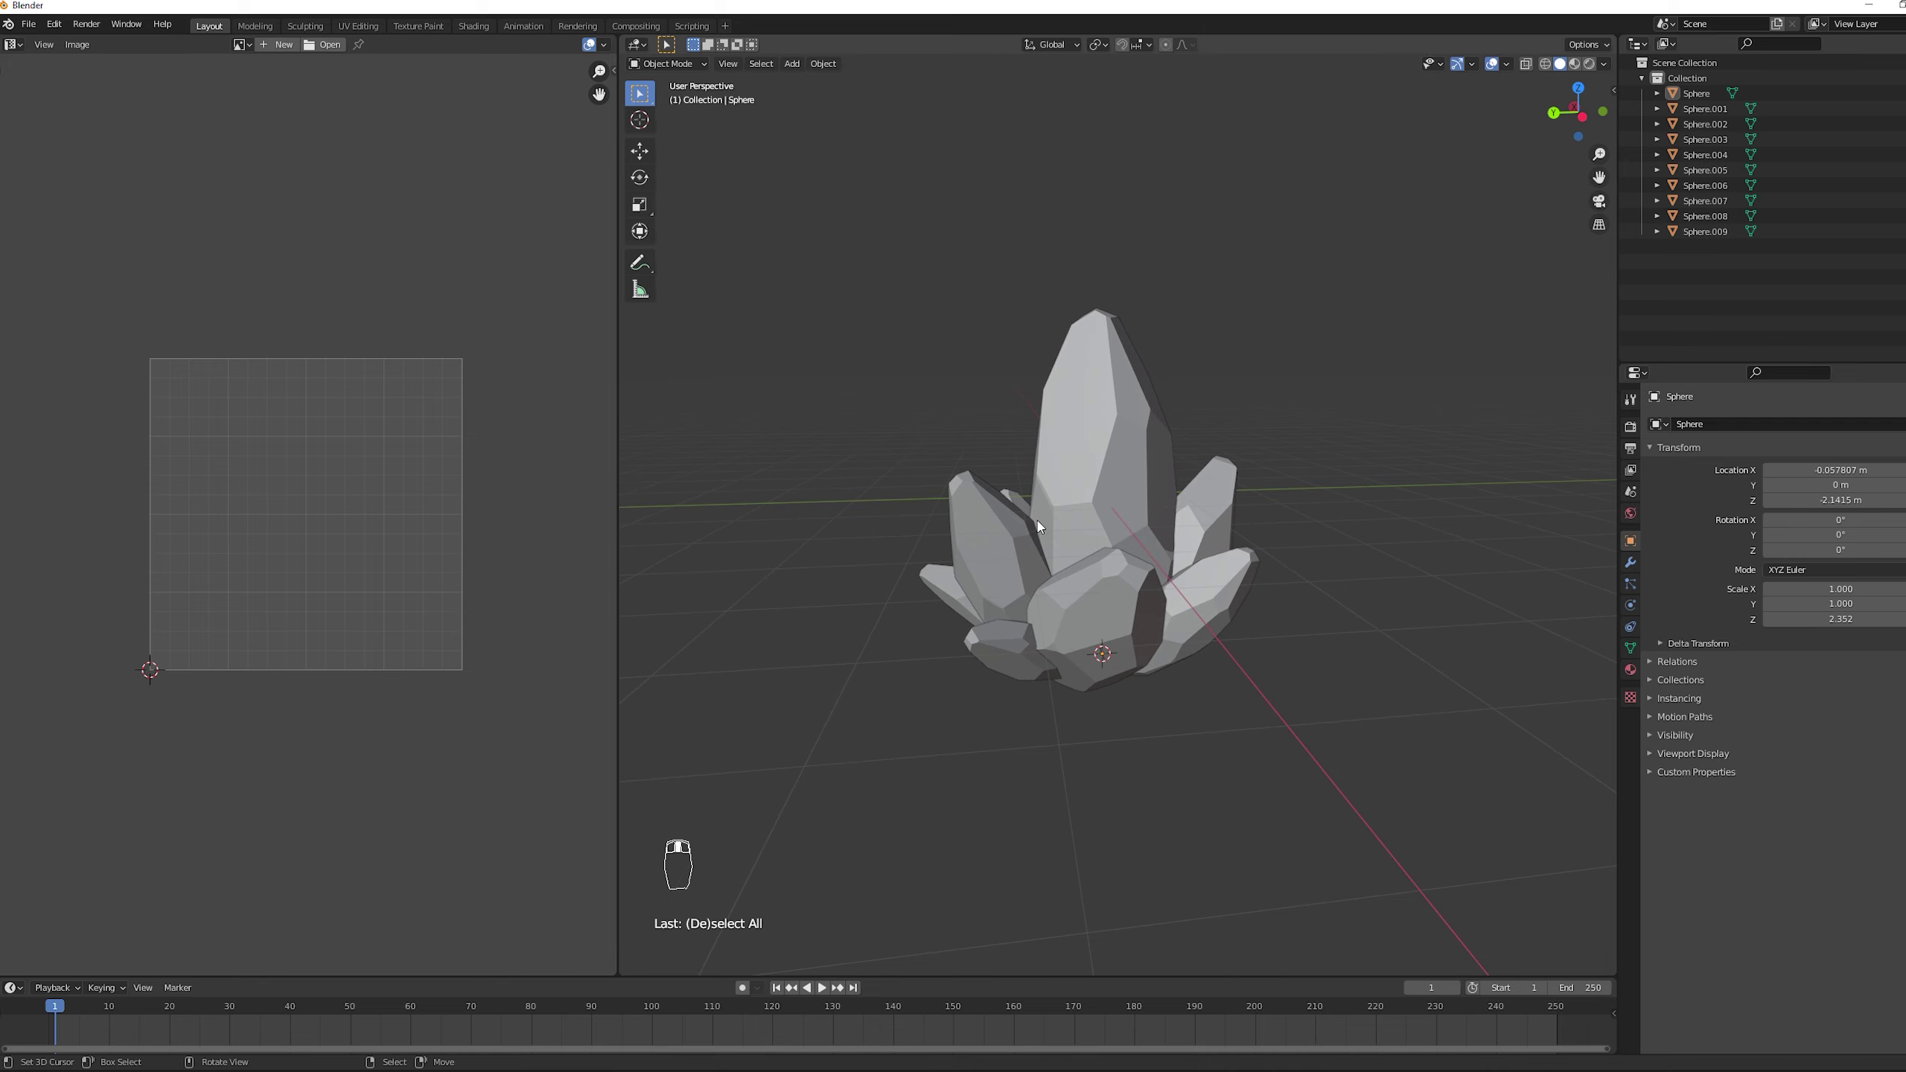
# - Select every crystal in the cluster and apply All Transforms to them
pyautogui.moveTo(1170, 526); pyautogui.dragTo(1120, 480, button='middle')
pyautogui.press('a')
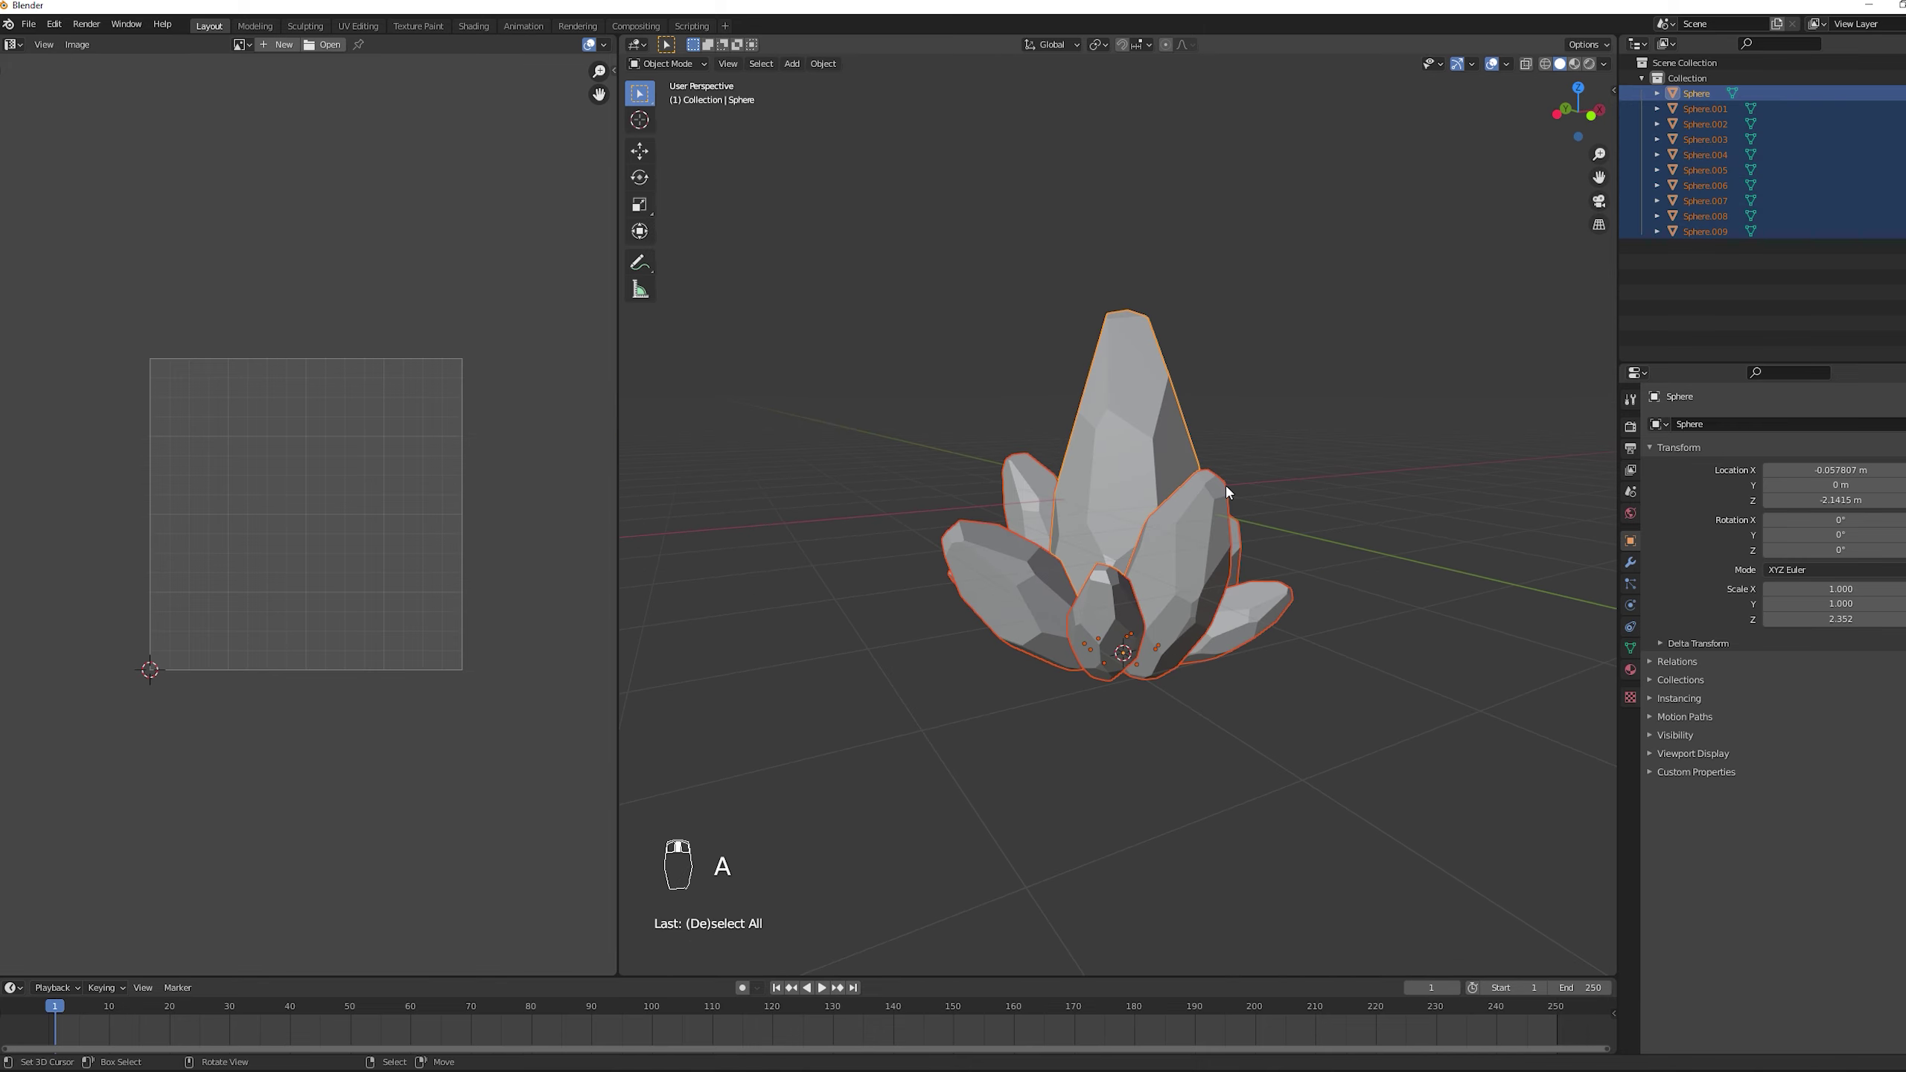
pyautogui.press('a')
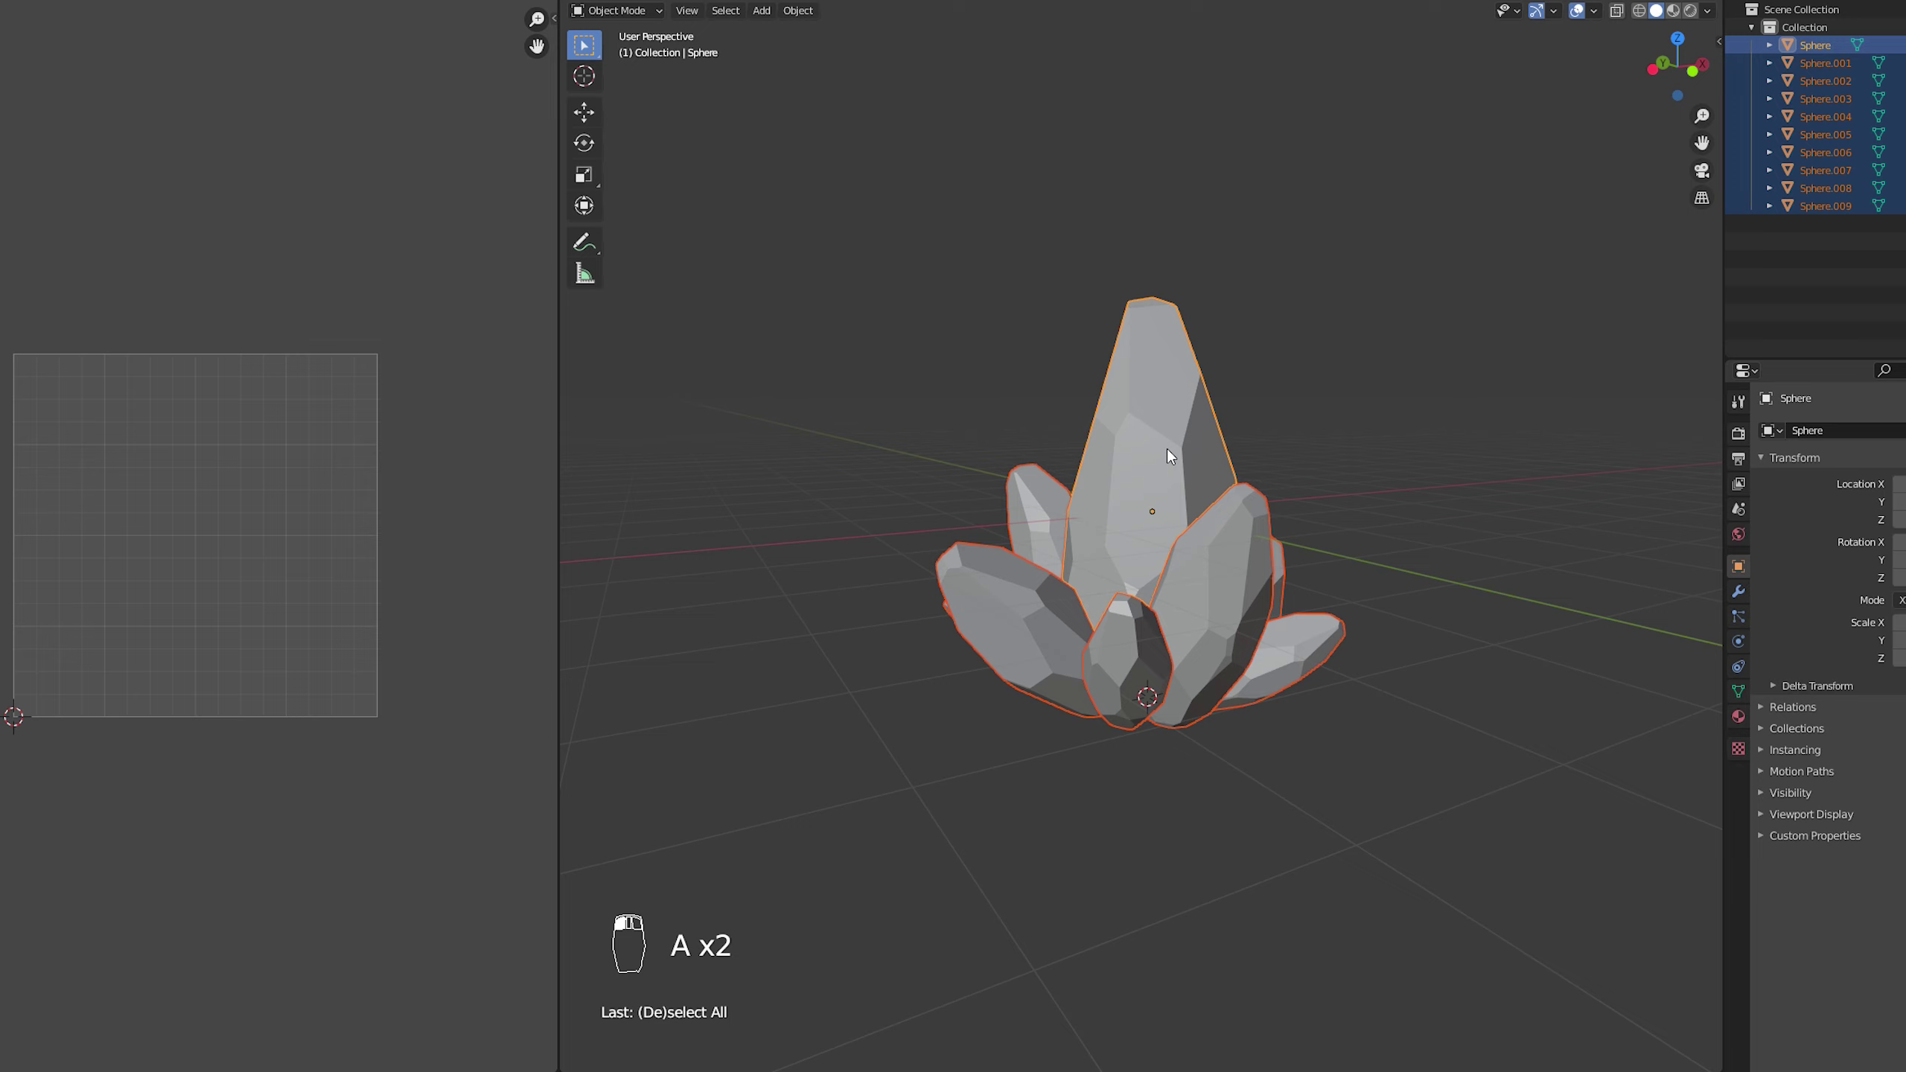
pyautogui.hotkey('ctrl', 'a')
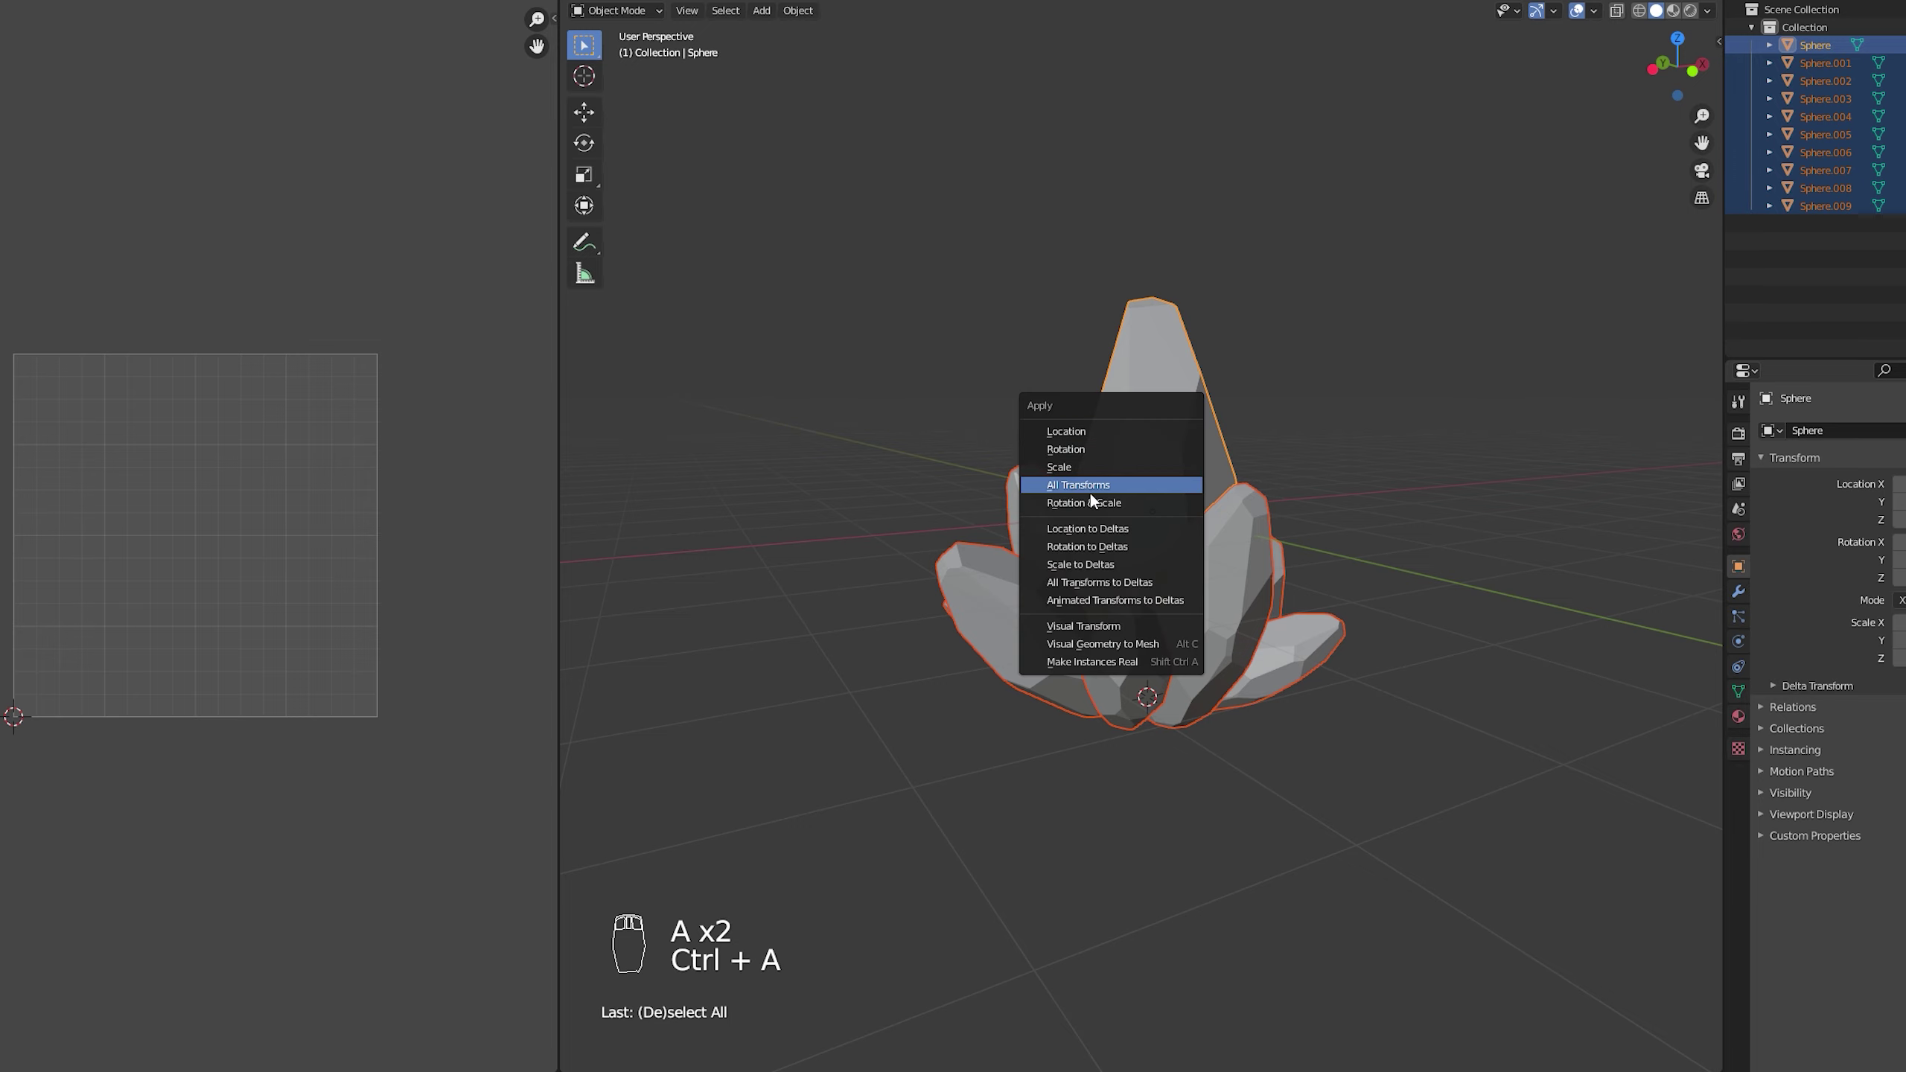
pyautogui.click(1108, 487)
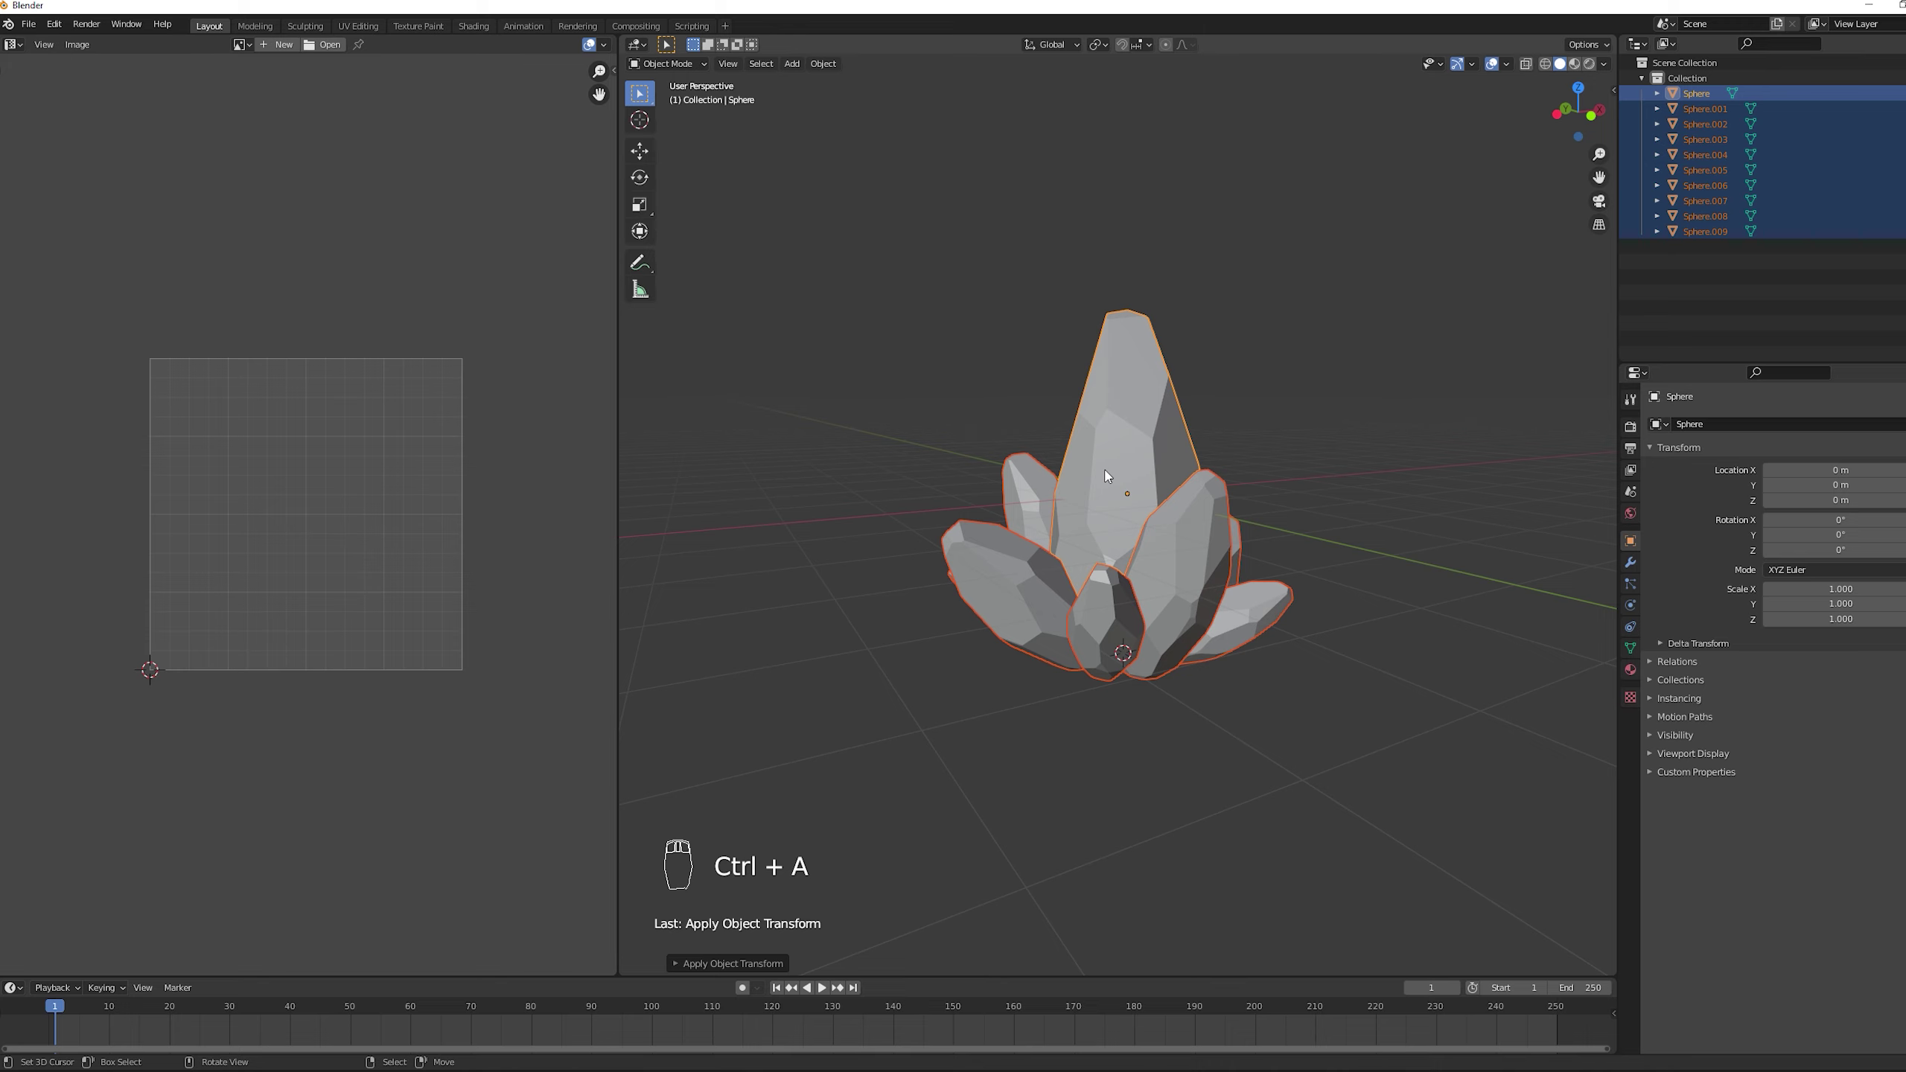
pyautogui.moveTo(1108, 475); pyautogui.dragTo(1376, 462, button='middle')
pyautogui.press('Tab')
pyautogui.press('Tab')
# - Save the Blender file as CrystalsTut.blend in the project's Models folder
pyautogui.hotkey('ctrl', 's')
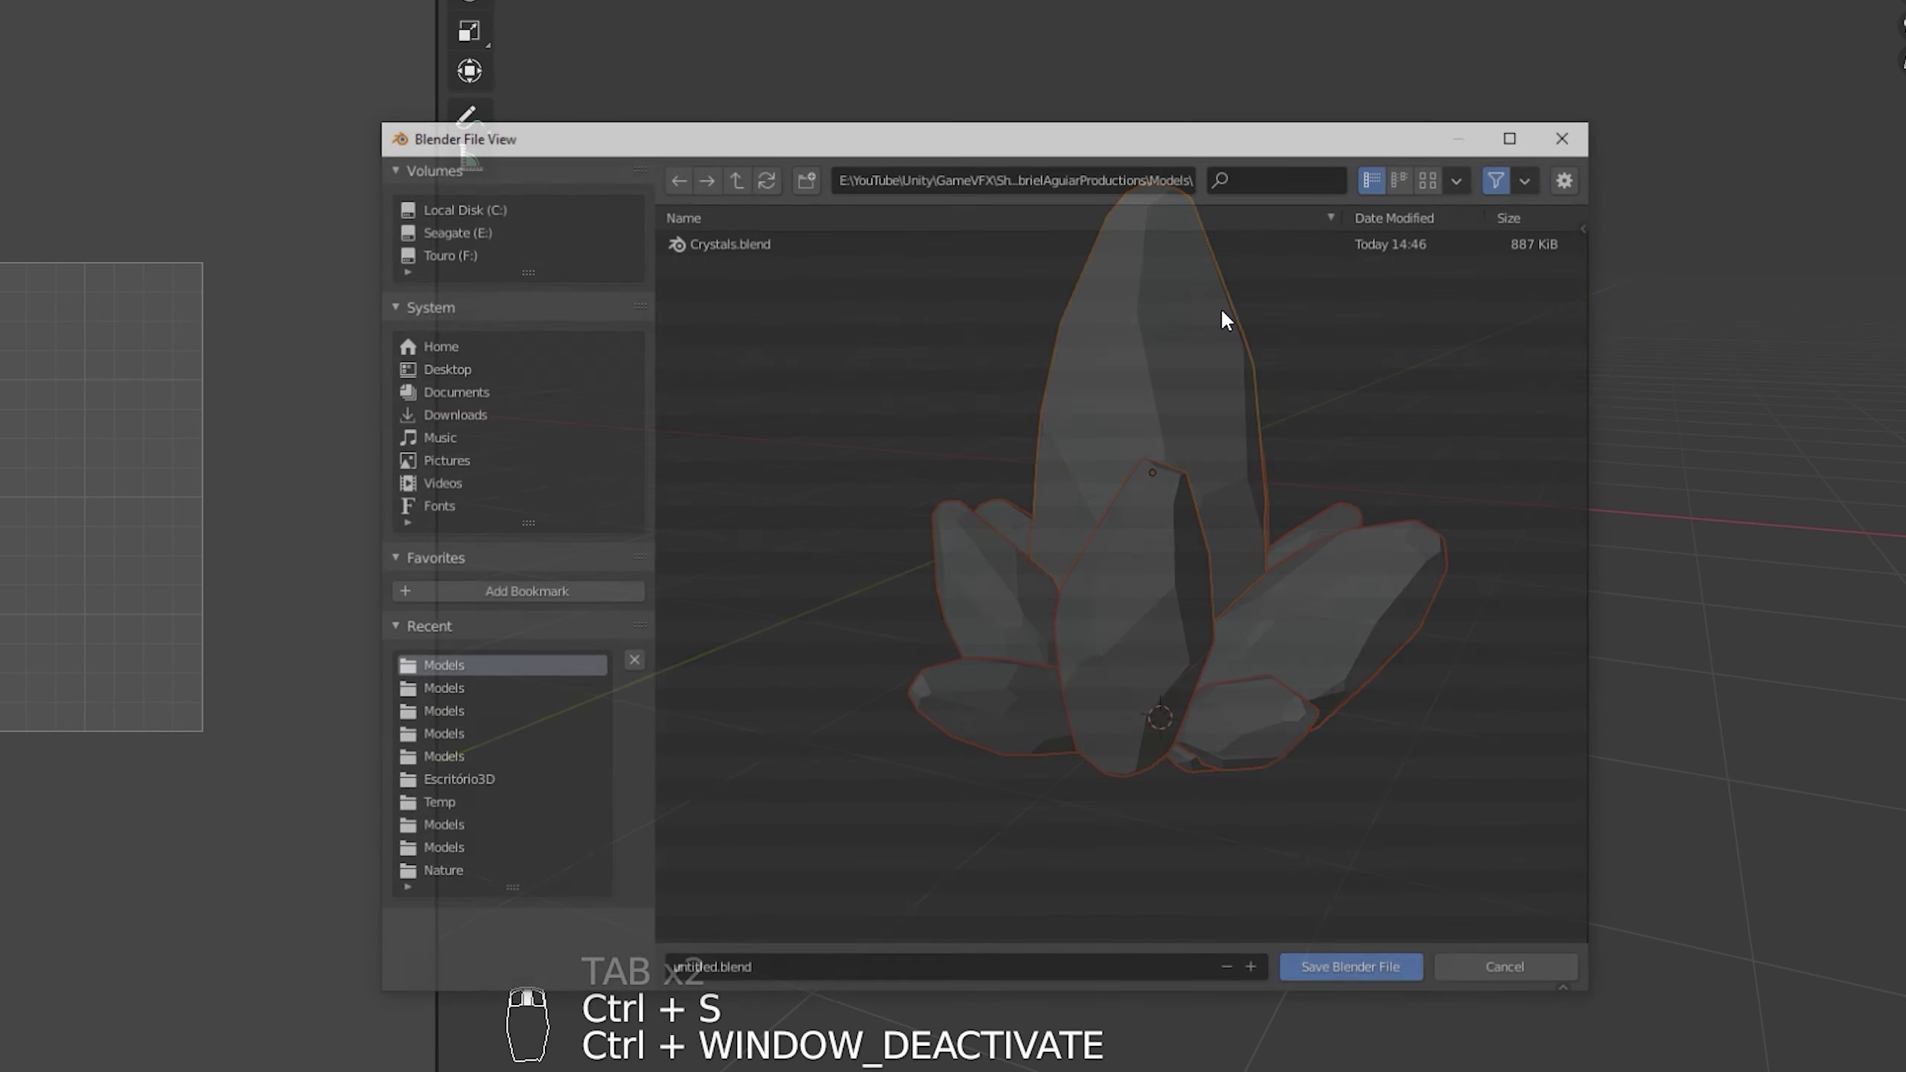
pyautogui.click(780, 975)
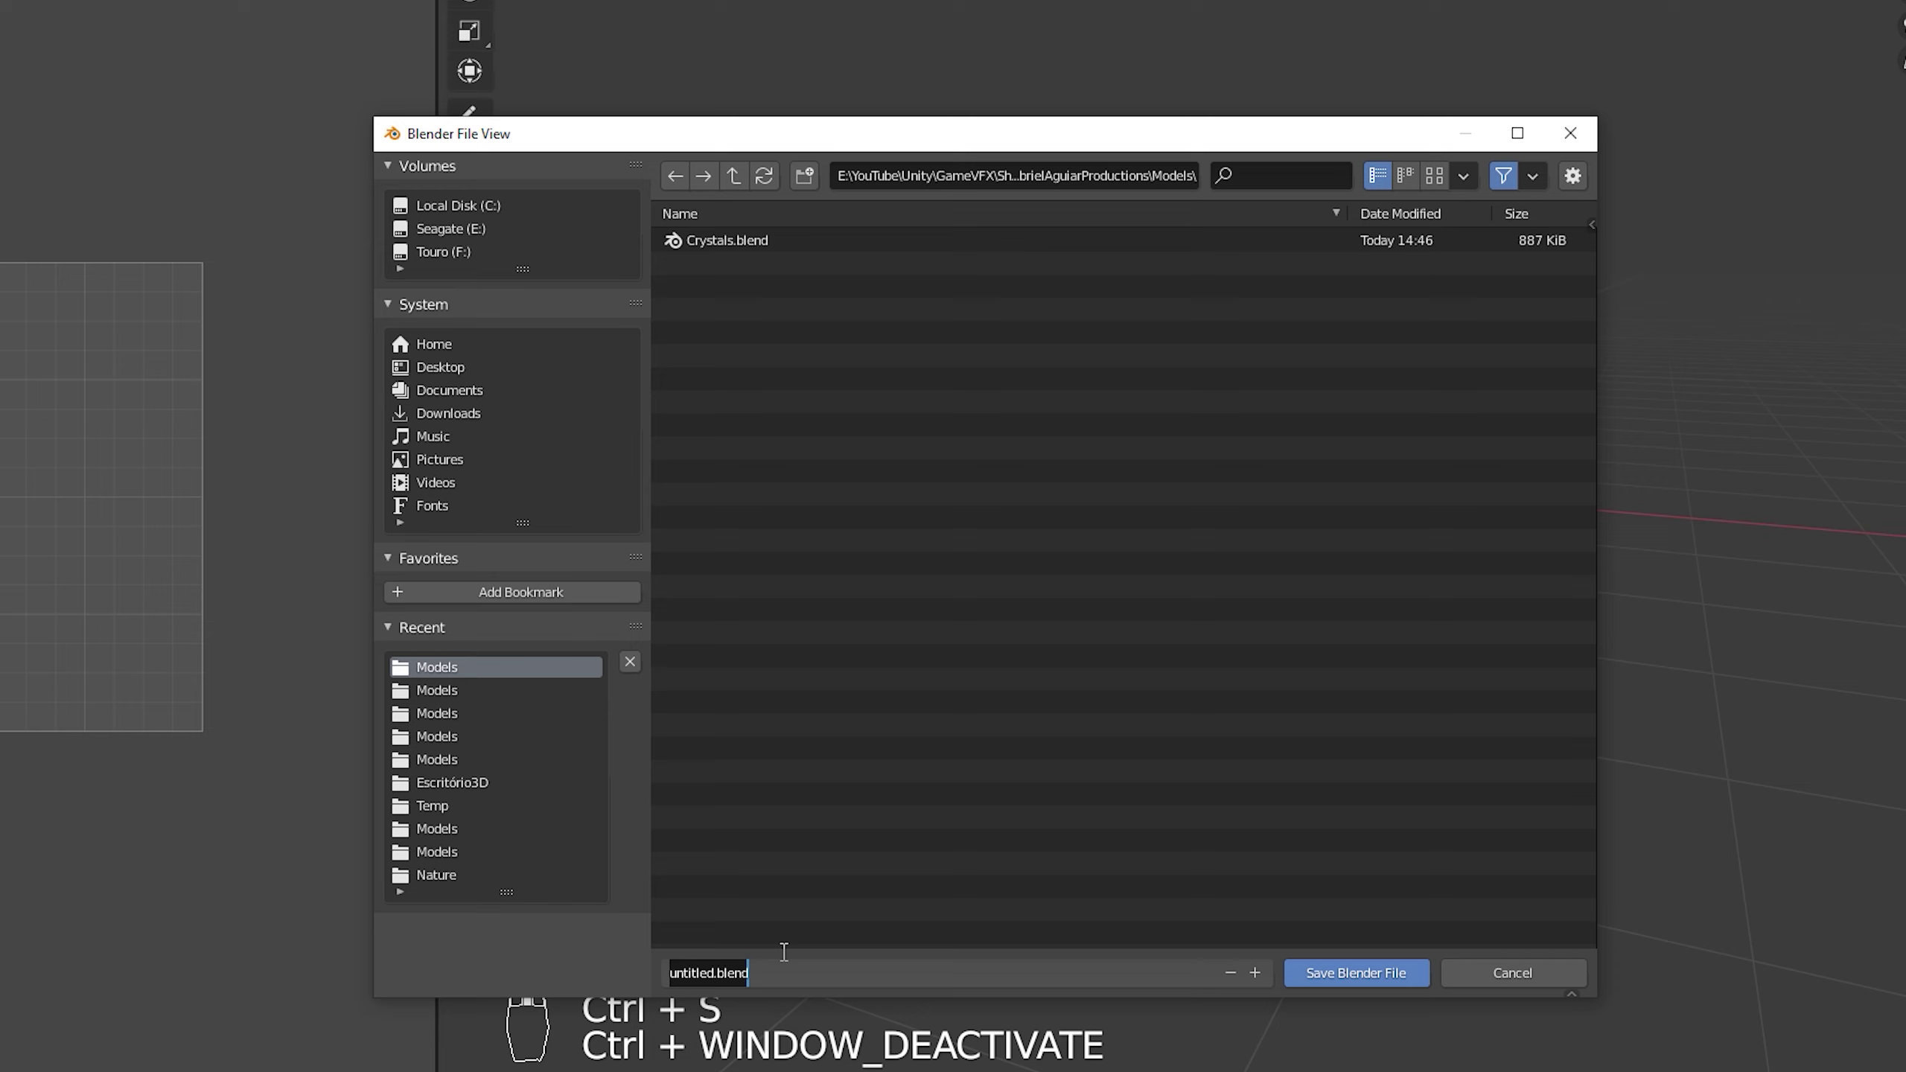
pyautogui.write('CrystalsTut')
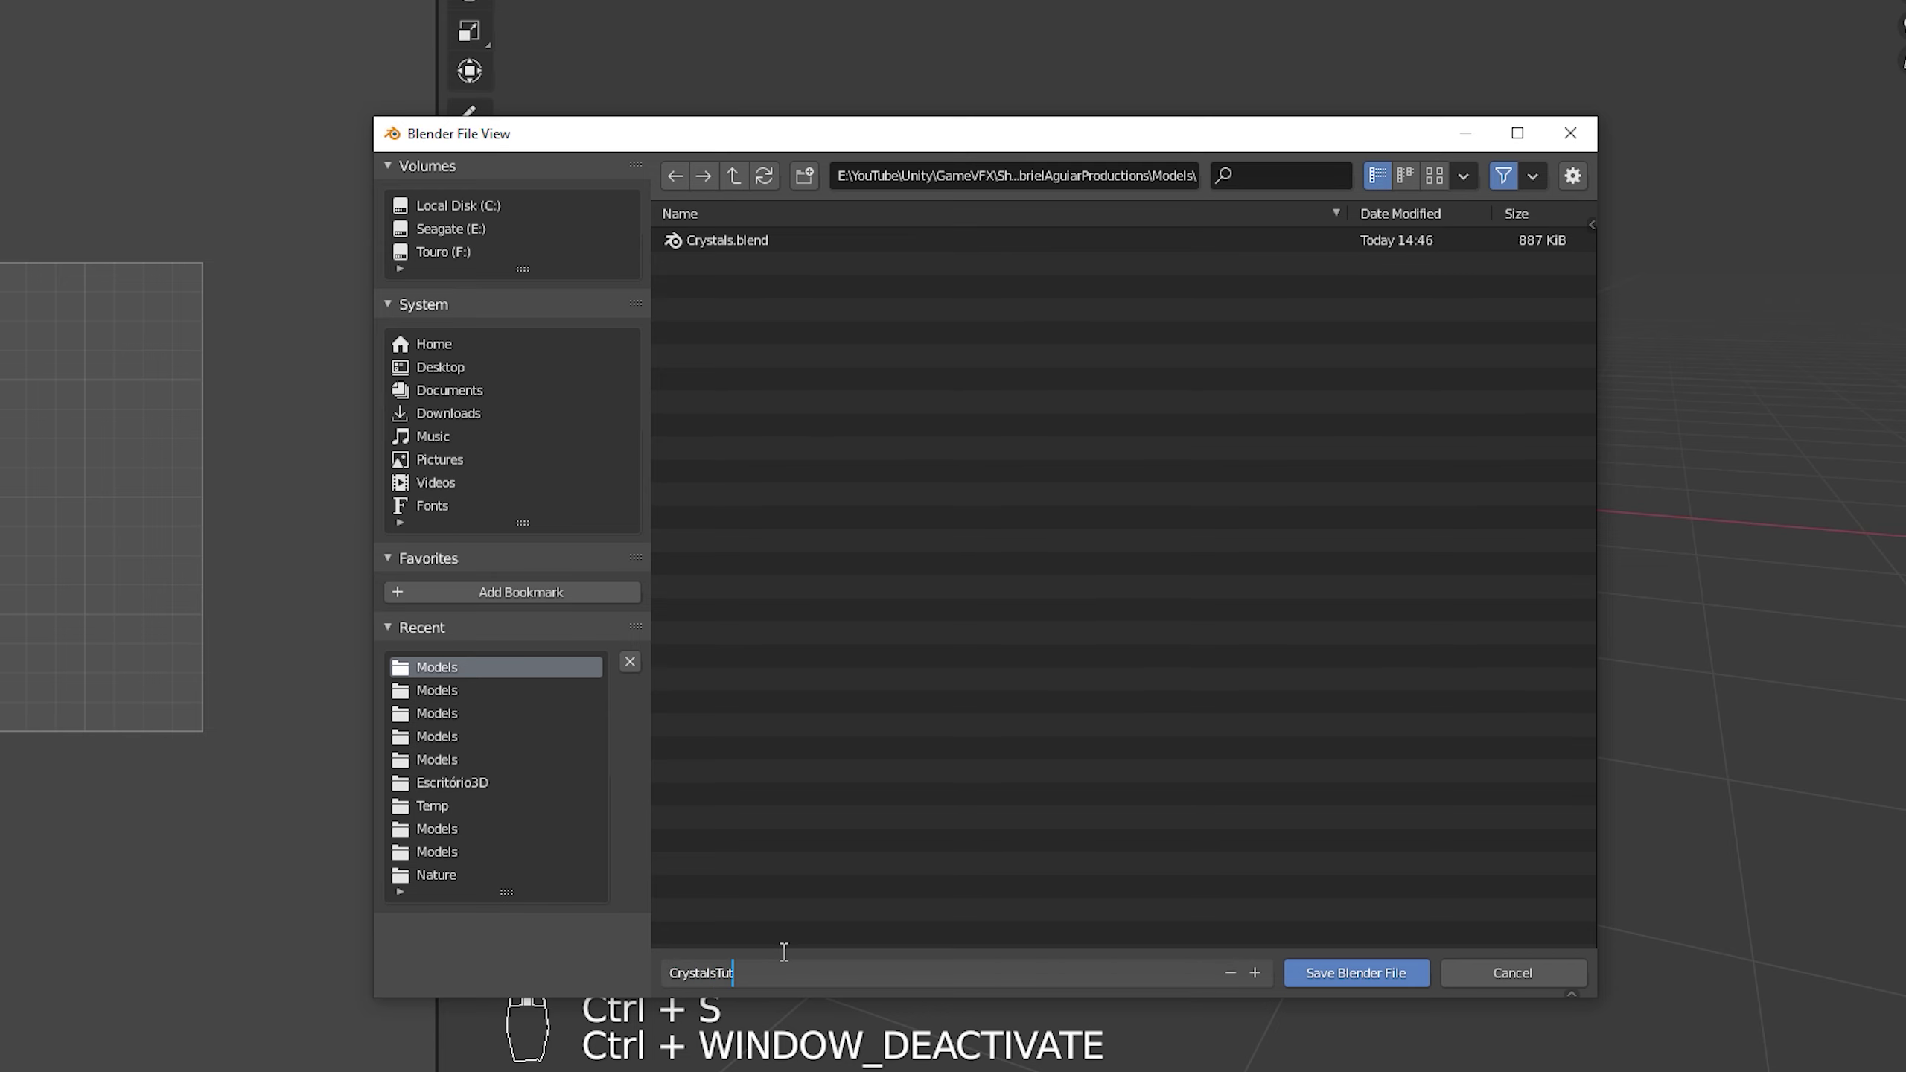
pyautogui.press('Return')
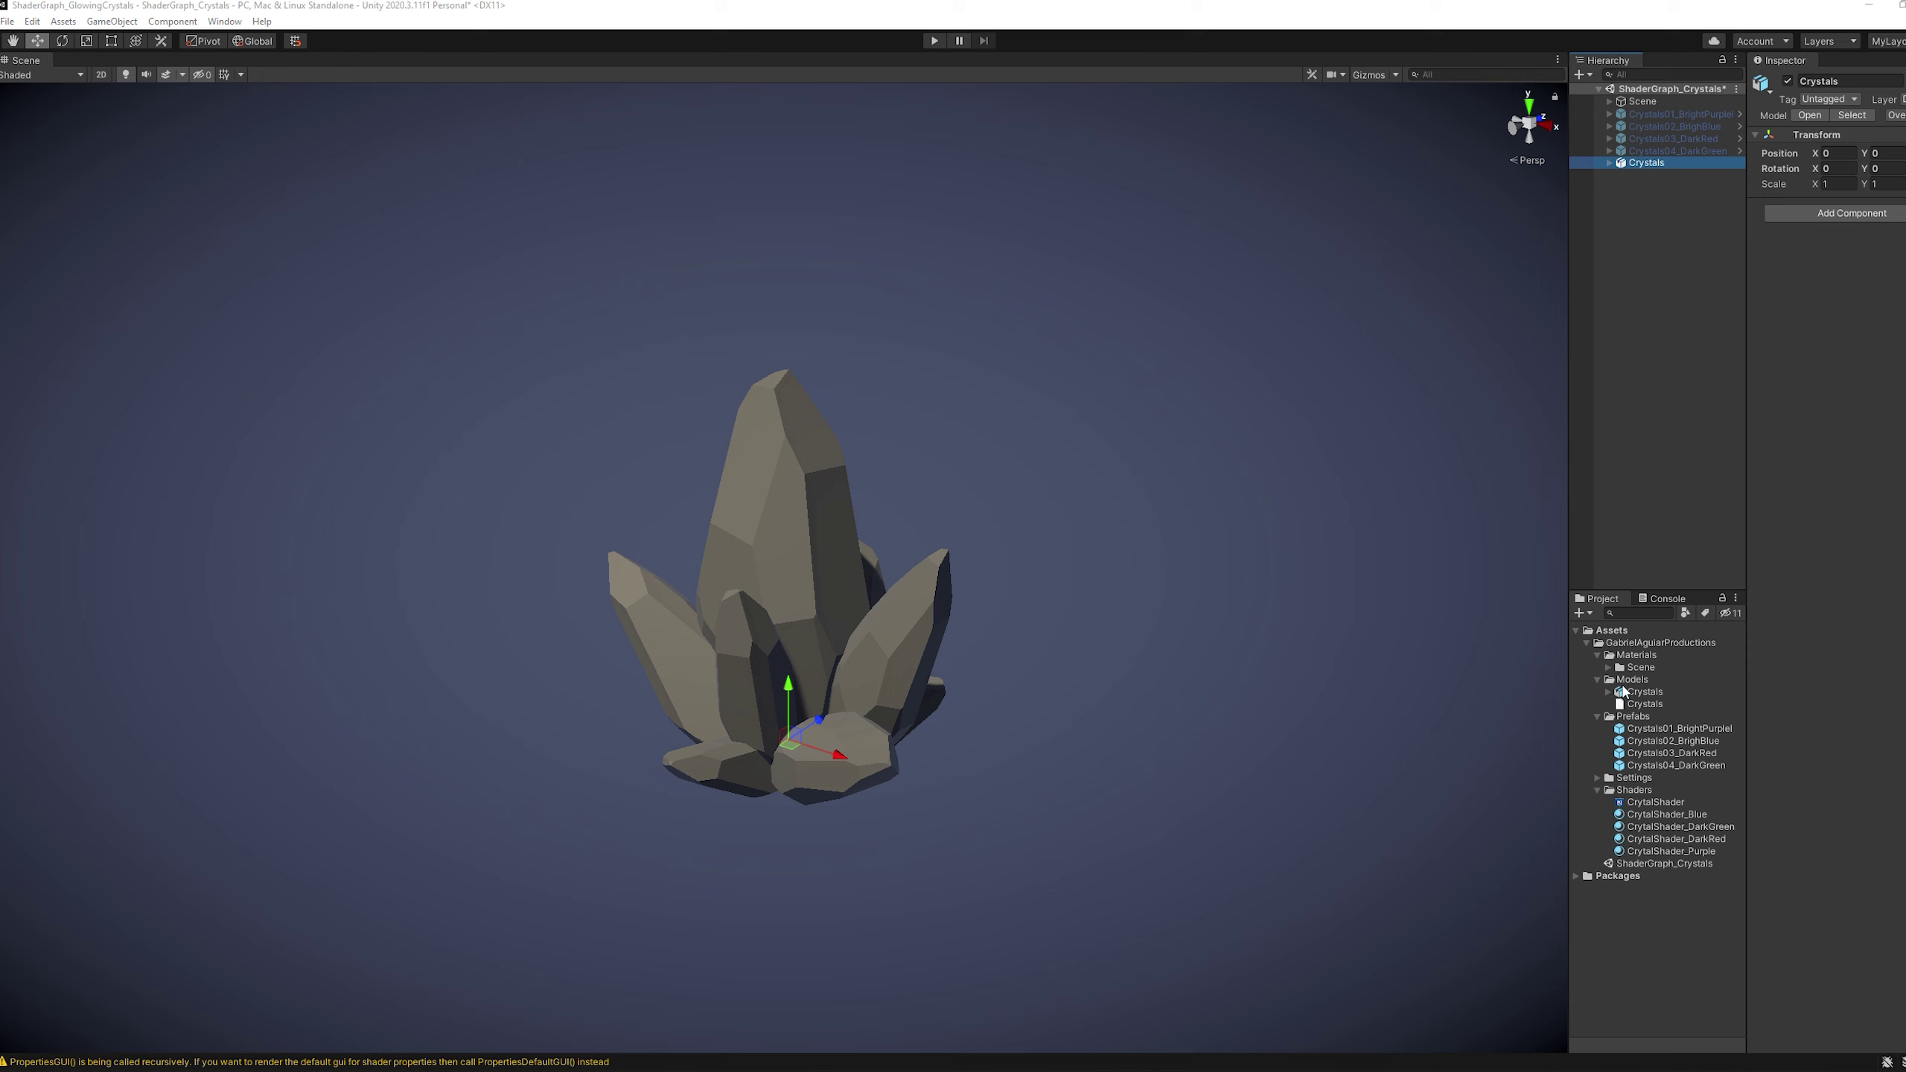
# - Switch to Unity, place the CrystalsTut model in the scene and delete the old Crystals object
pyautogui.click(1653, 717)
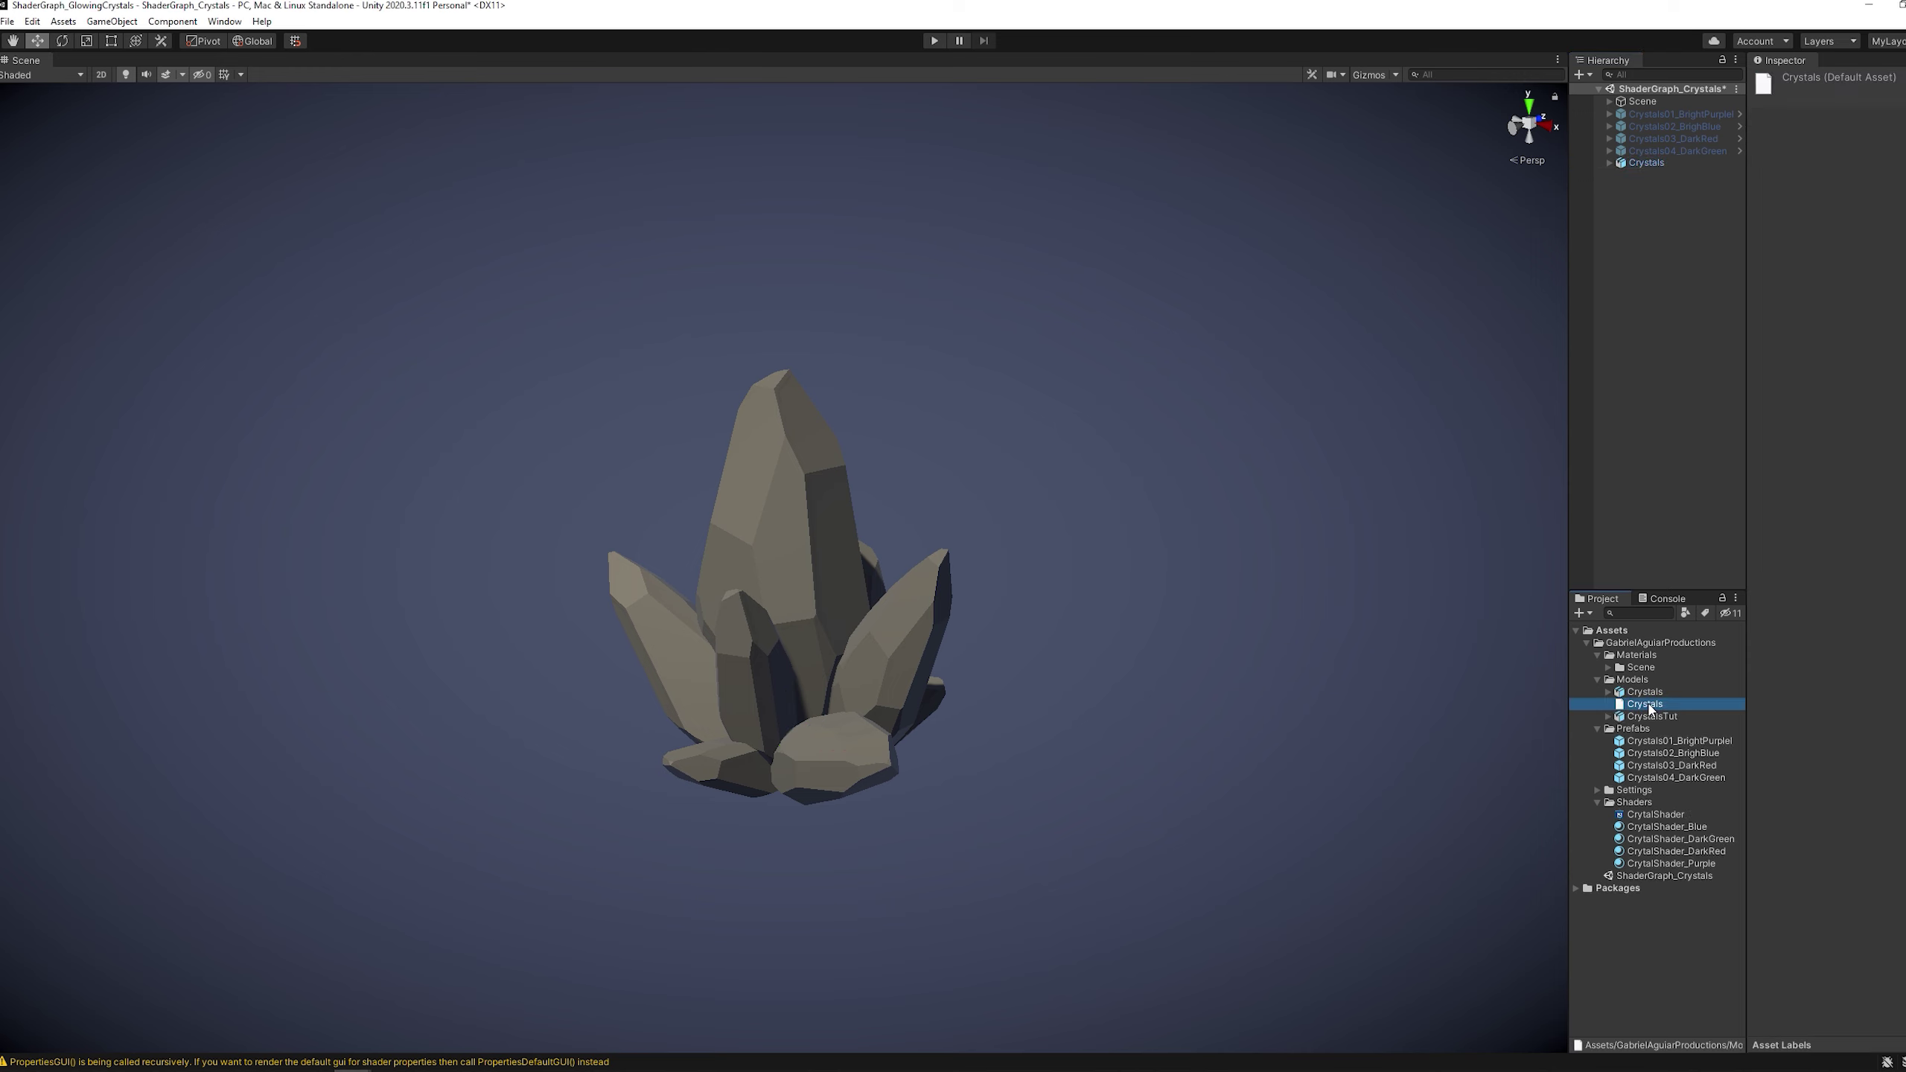
pyautogui.moveTo(1654, 720); pyautogui.dragTo(1119, 571)
pyautogui.keyDown('alt'); pyautogui.moveTo(1290, 553); pyautogui.dragTo(987, 557); pyautogui.keyUp('alt')
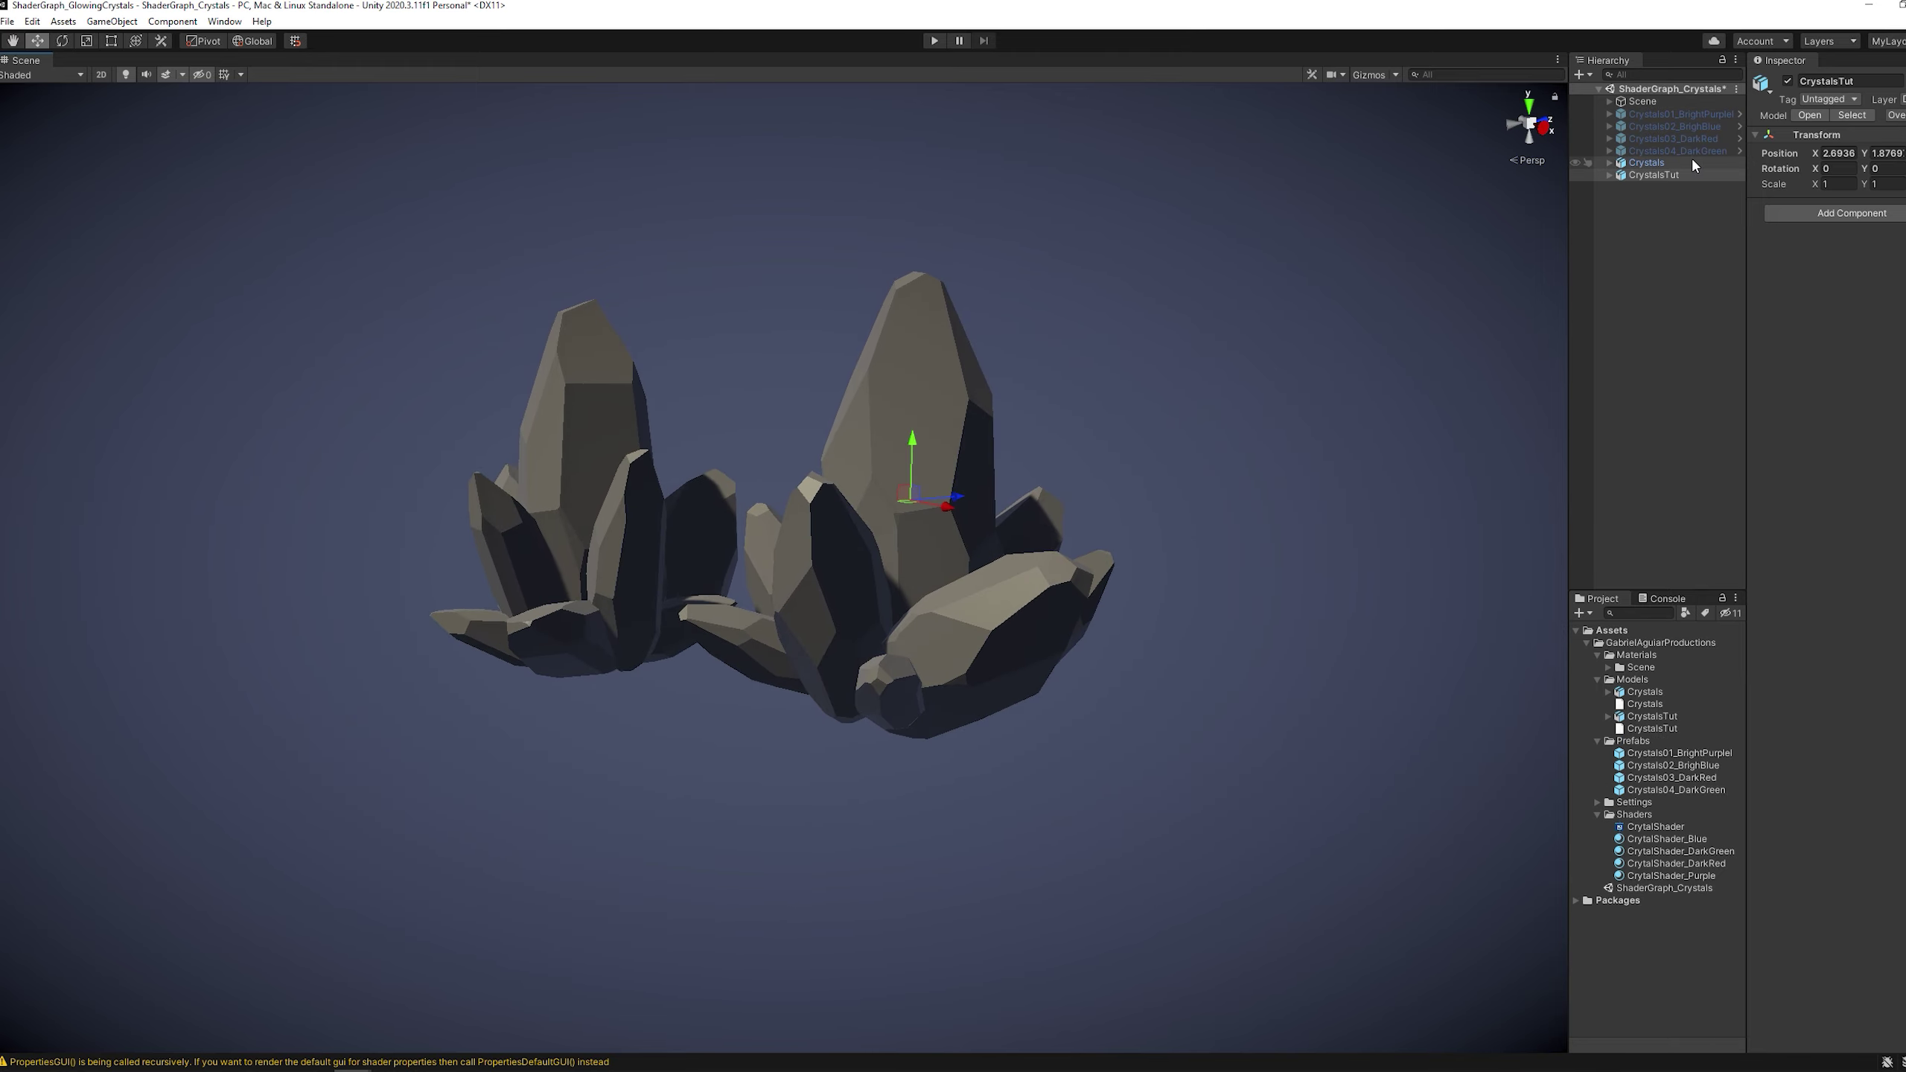
pyautogui.click(1686, 159)
pyautogui.press('Delete')
# - Set the X and Y position of the CrystalsTut object to 0
pyautogui.click(1652, 166)
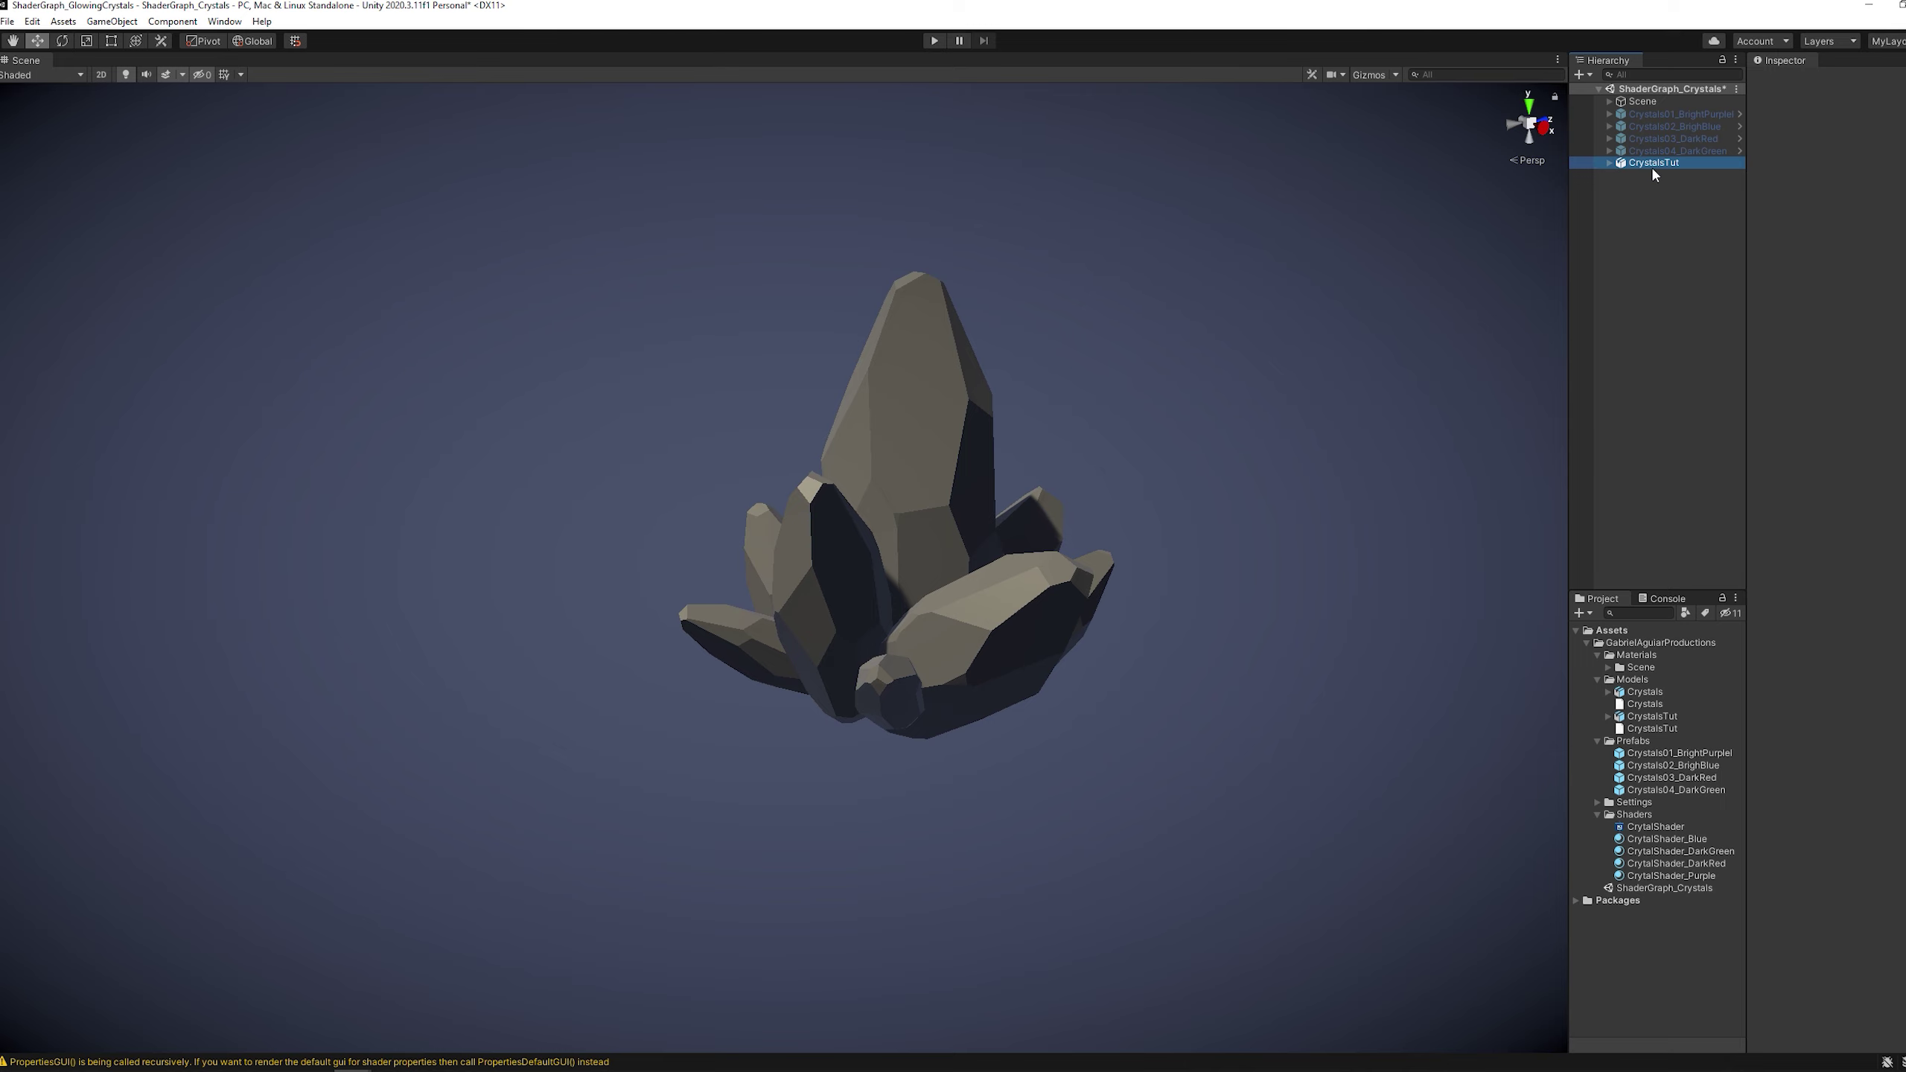
pyautogui.click(1839, 154)
pyautogui.write('0')
pyautogui.click(1887, 154)
pyautogui.write('0')
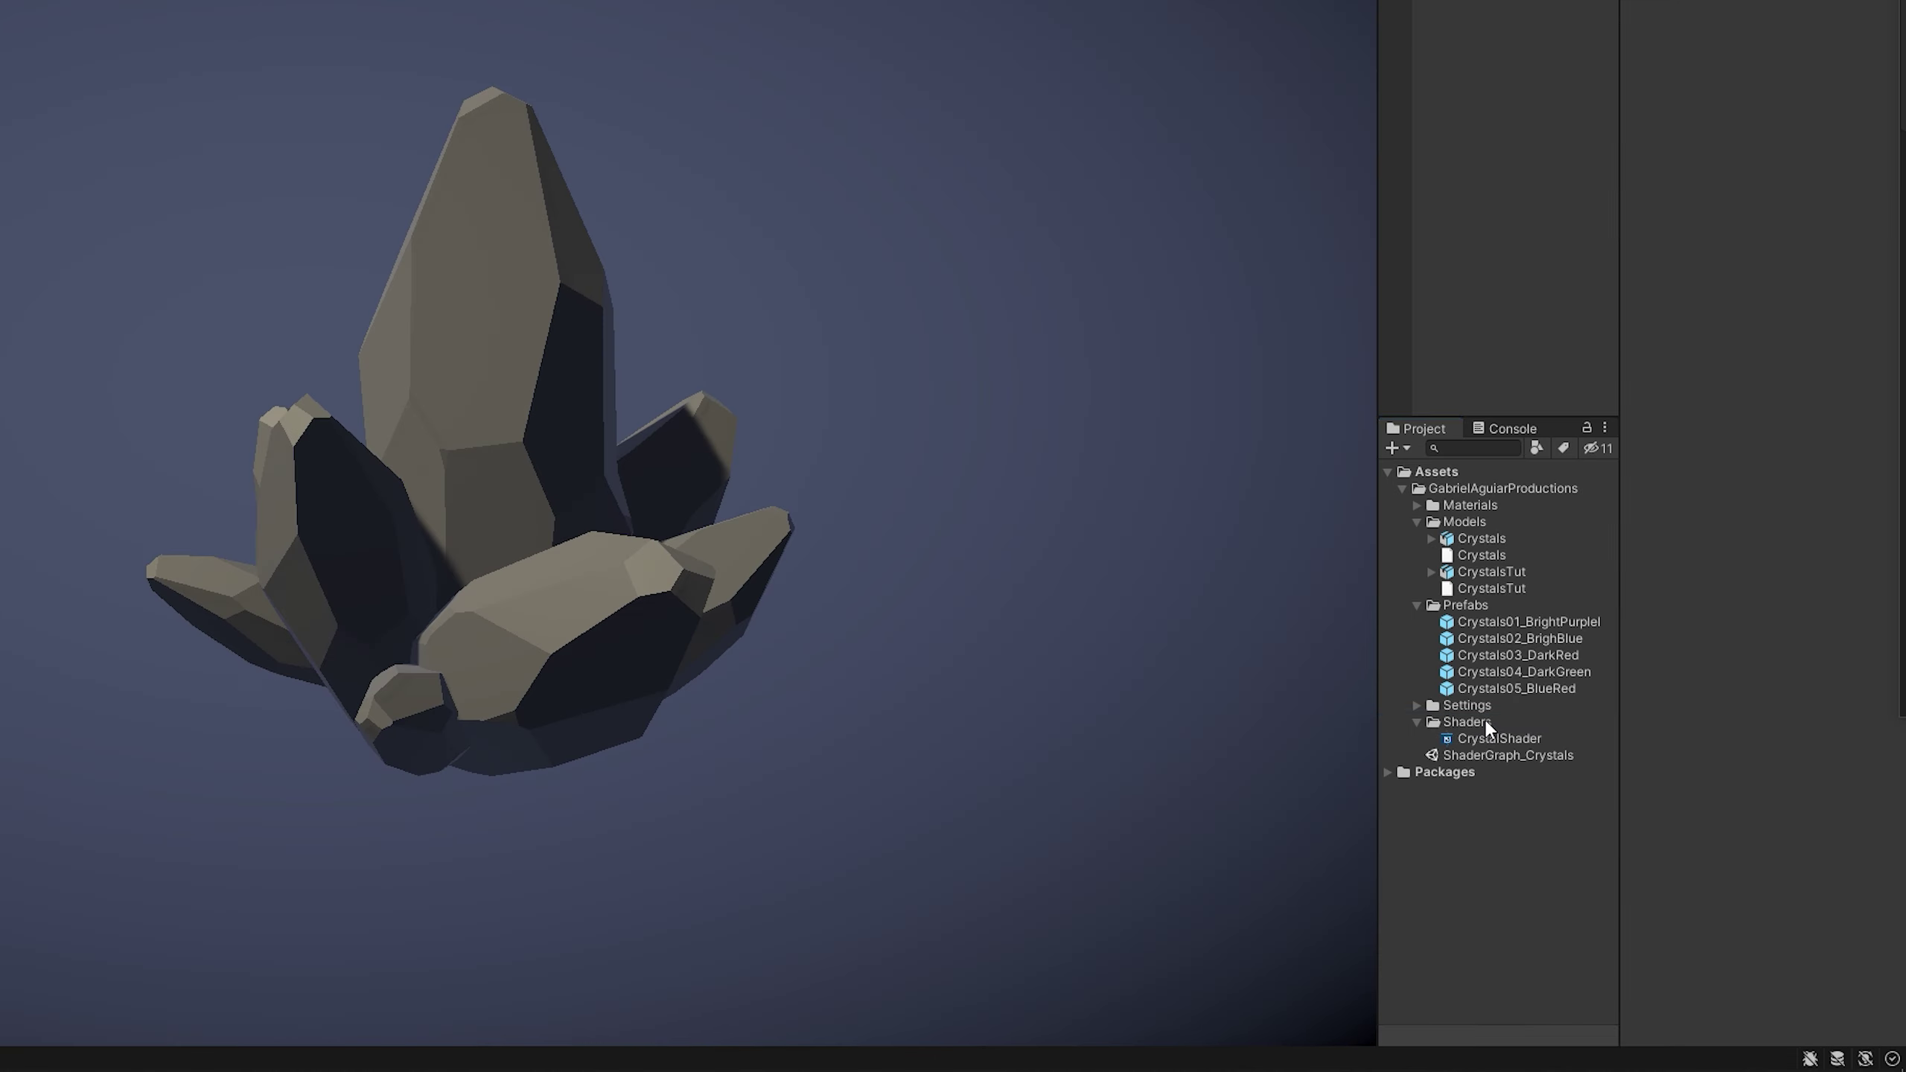
# - Create a Blank Shader Graph named CrystalShaderTut in the Shaders folder
pyautogui.rightClick(1644, 814)
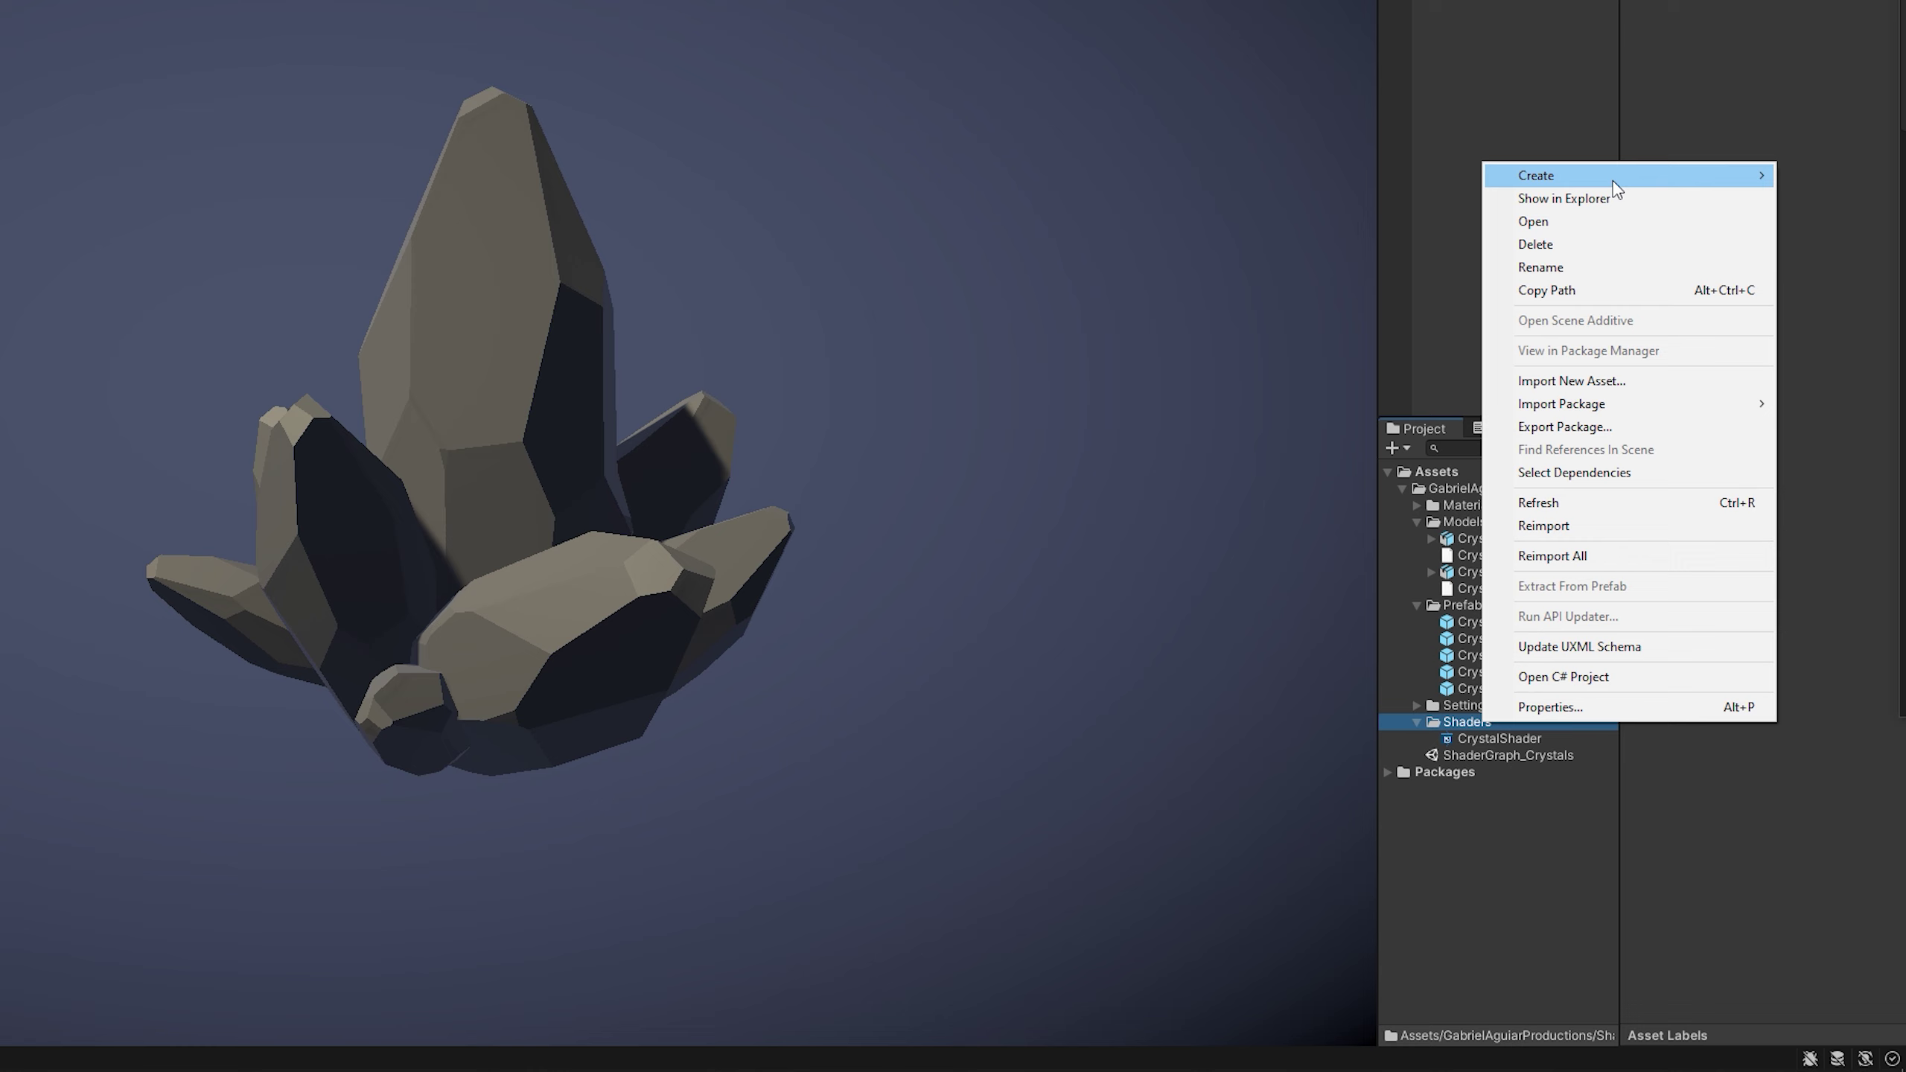
pyautogui.moveTo(1624, 180)
pyautogui.moveTo(1331, 259)
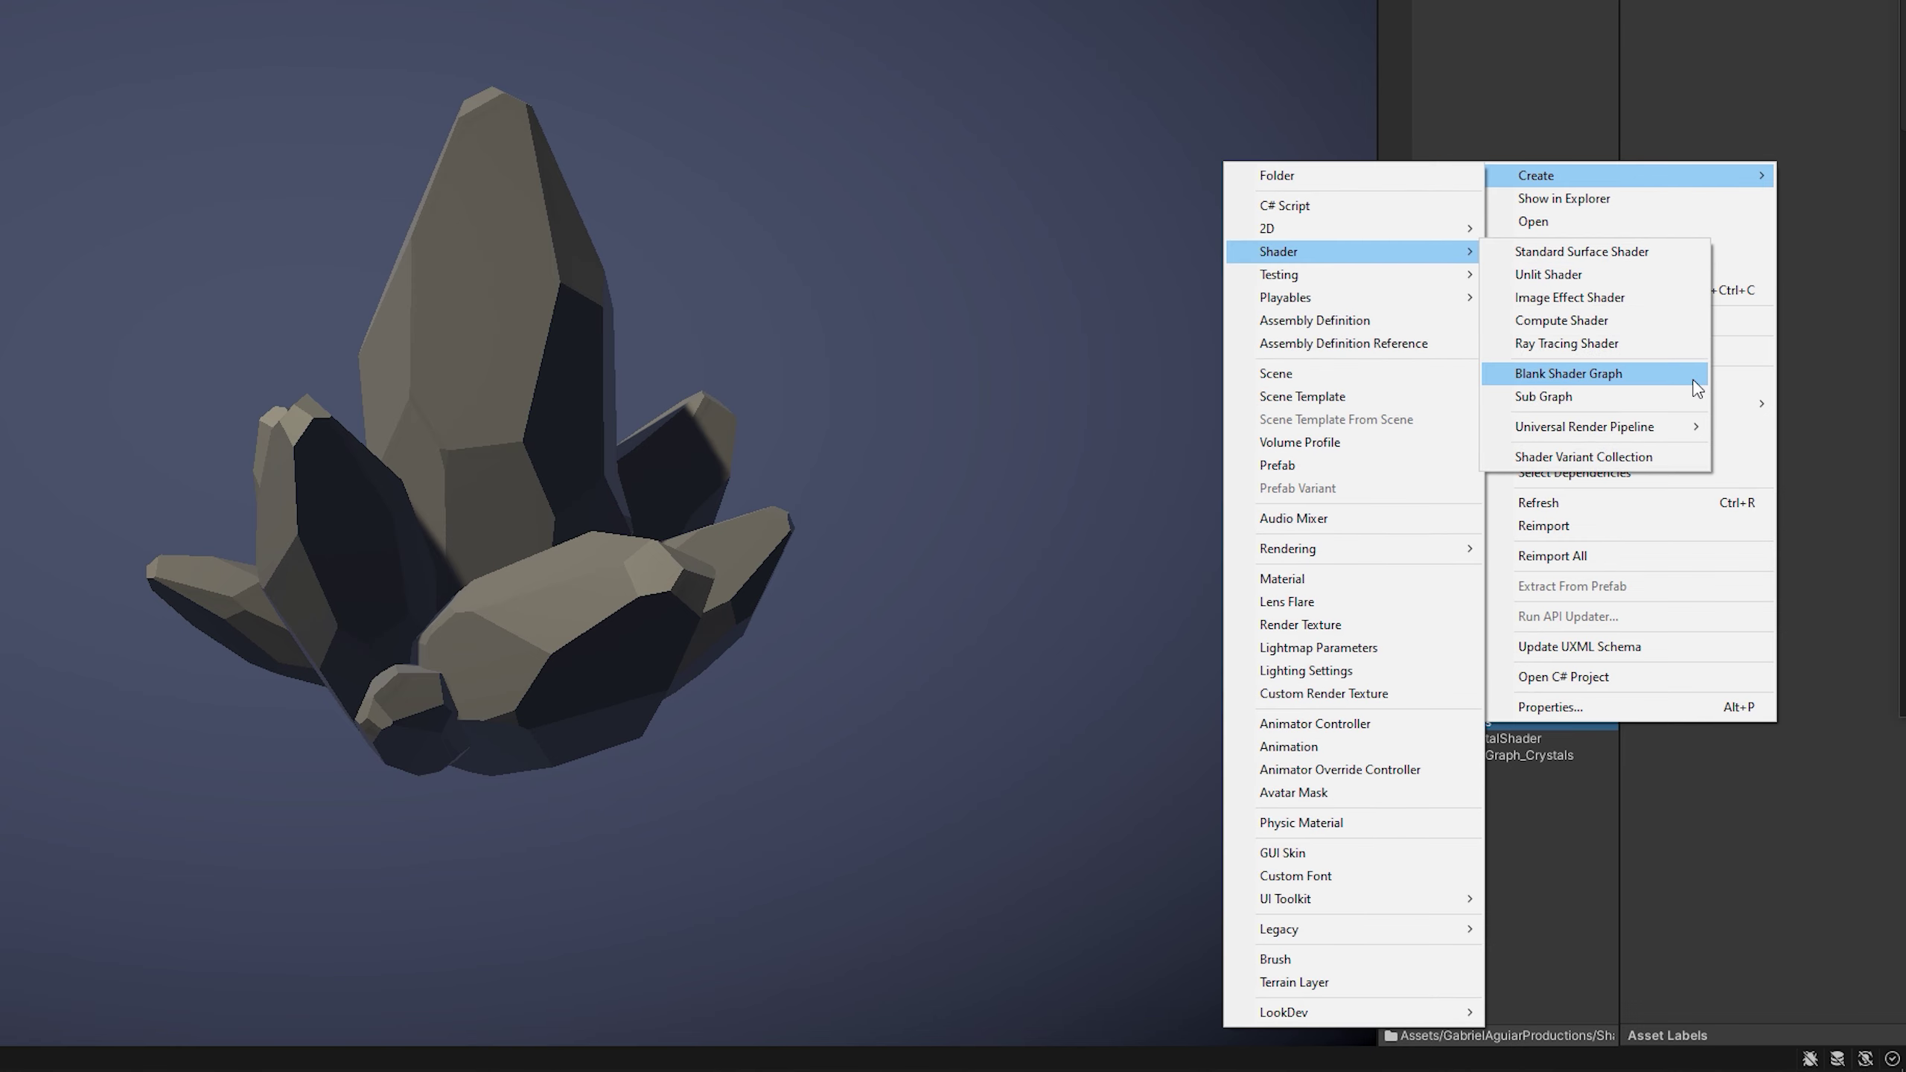
pyautogui.click(1568, 373)
pyautogui.write('Cr')
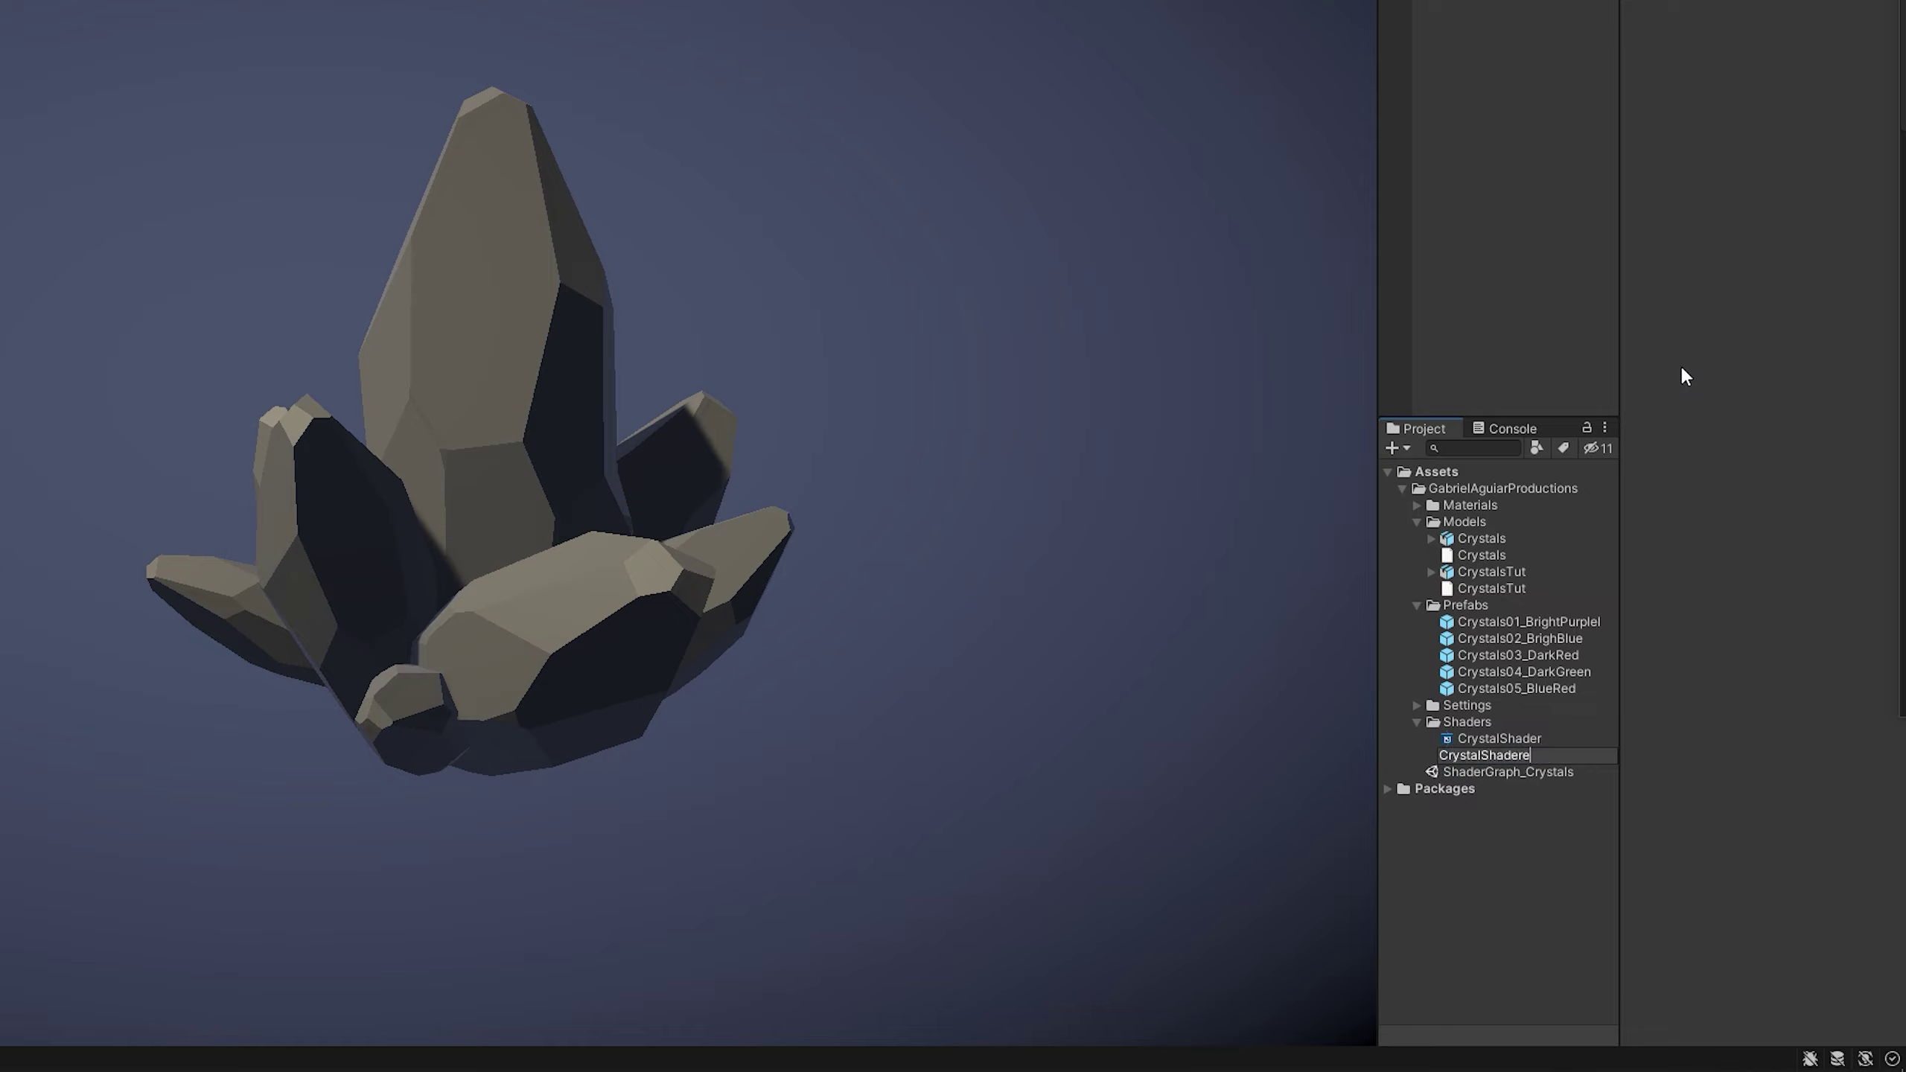
pyautogui.write('ystalShaderTut')
pyautogui.press('Return')
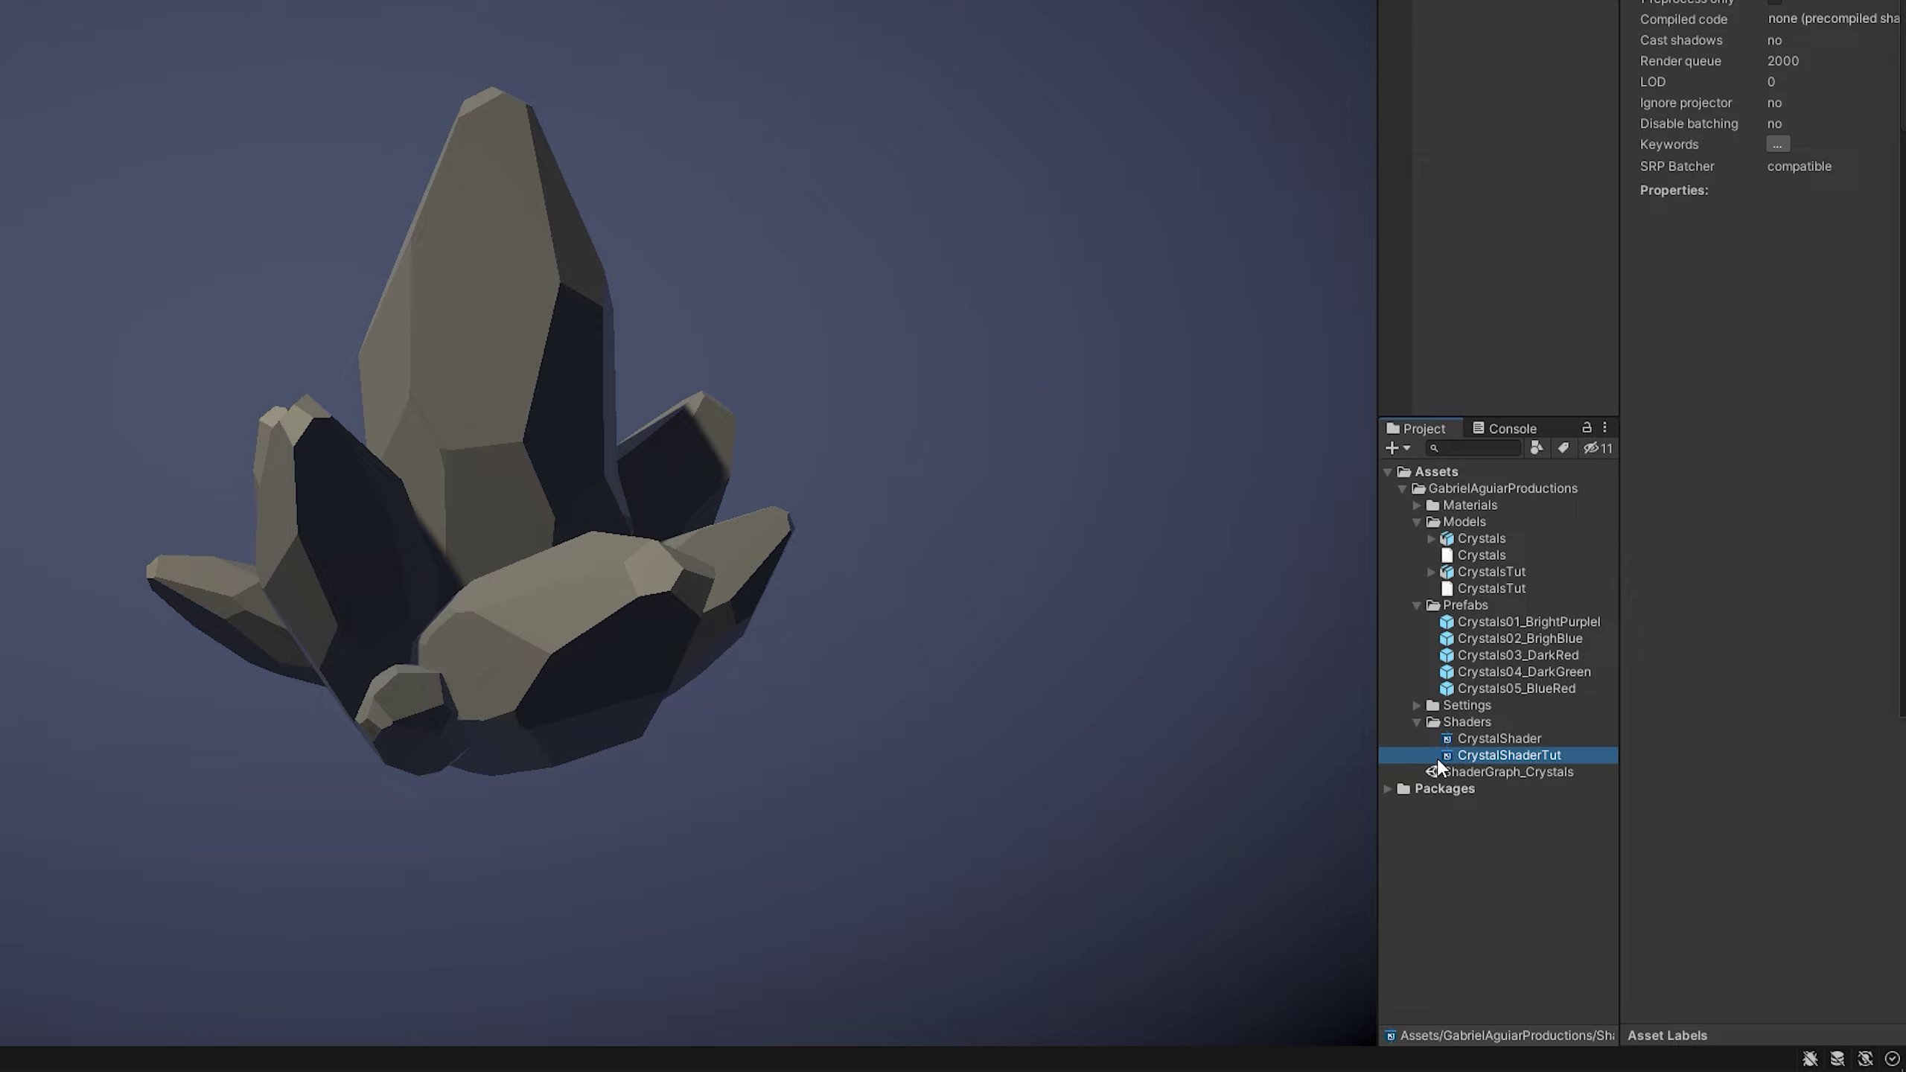
# - Open the CrystalShaderTut graph beside the scene view and add Universal as its active target
pyautogui.doubleClick(1438, 757)
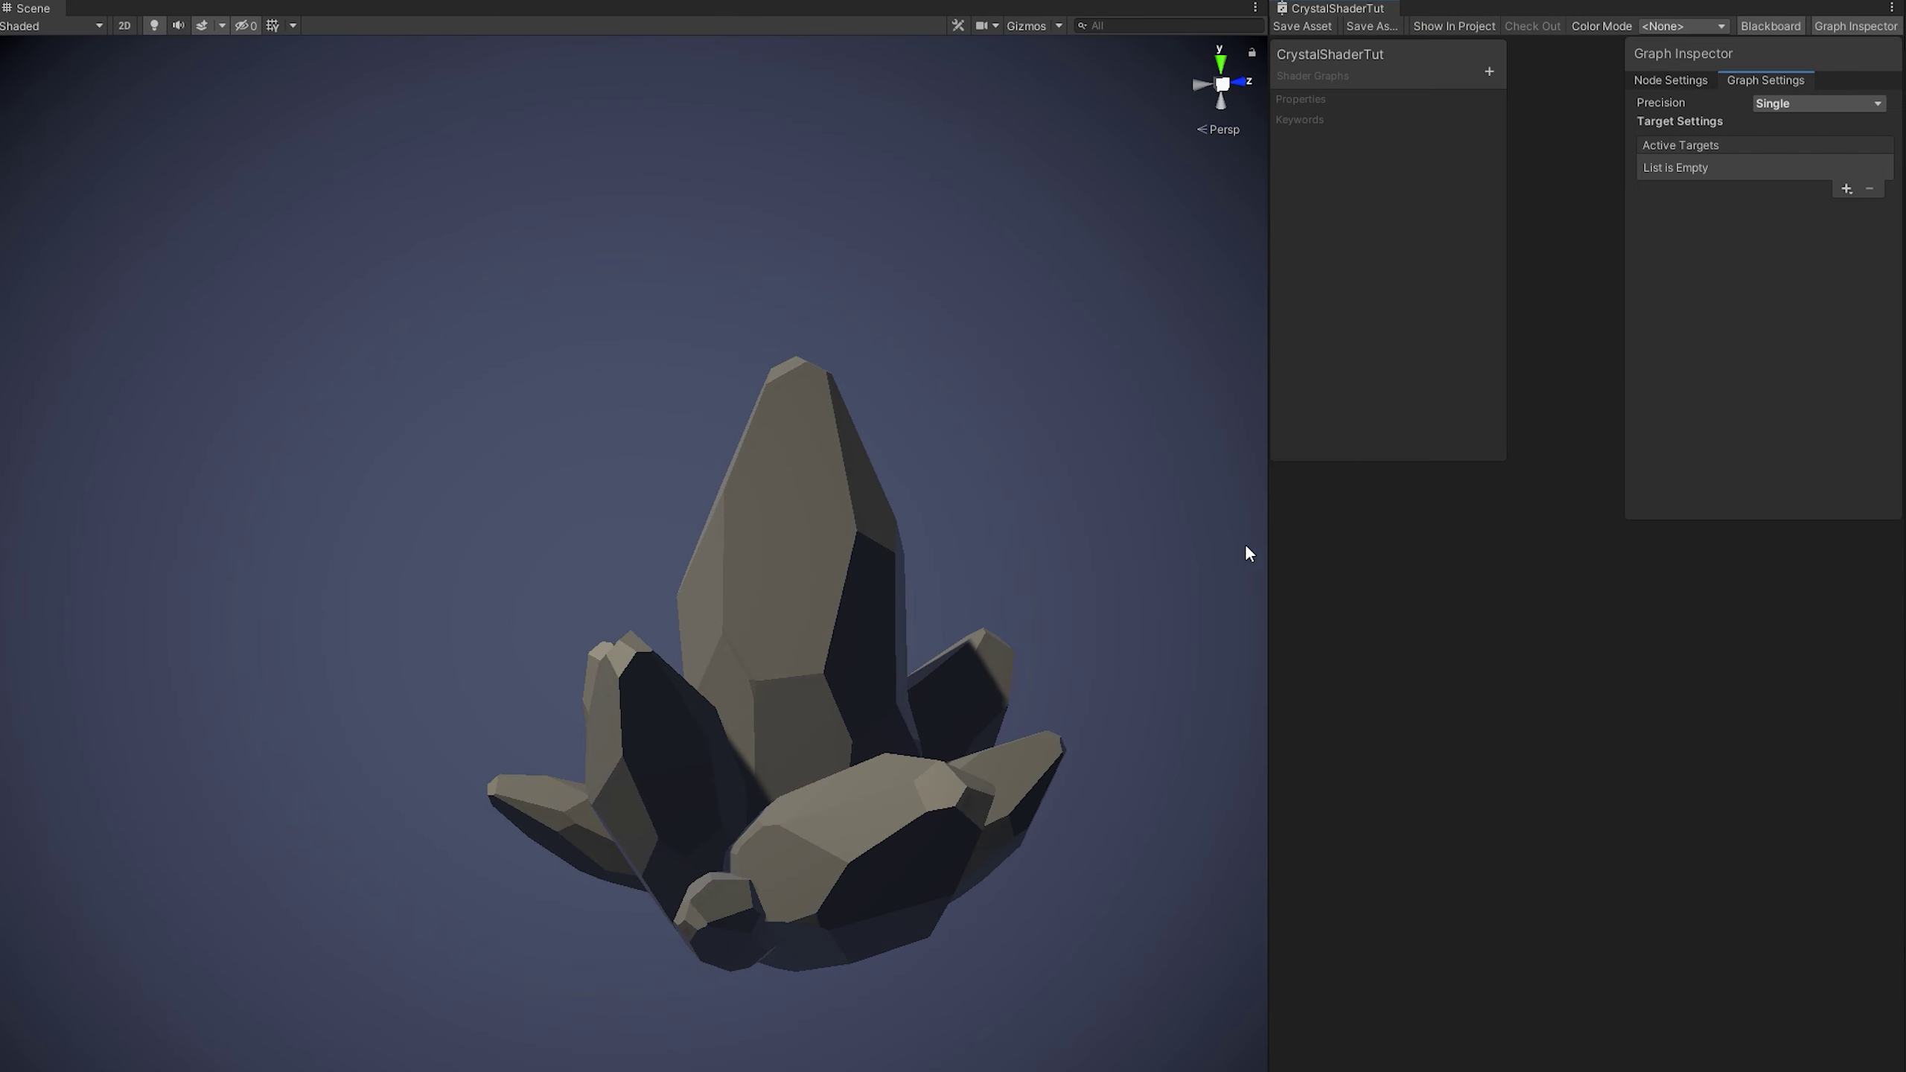
pyautogui.moveTo(1267, 550); pyautogui.dragTo(754, 548)
pyautogui.moveTo(655, 574); pyautogui.dragTo(676, 573, button='right')
pyautogui.keyDown('alt'); pyautogui.moveTo(675, 574); pyautogui.dragTo(720, 525); pyautogui.keyUp('alt')
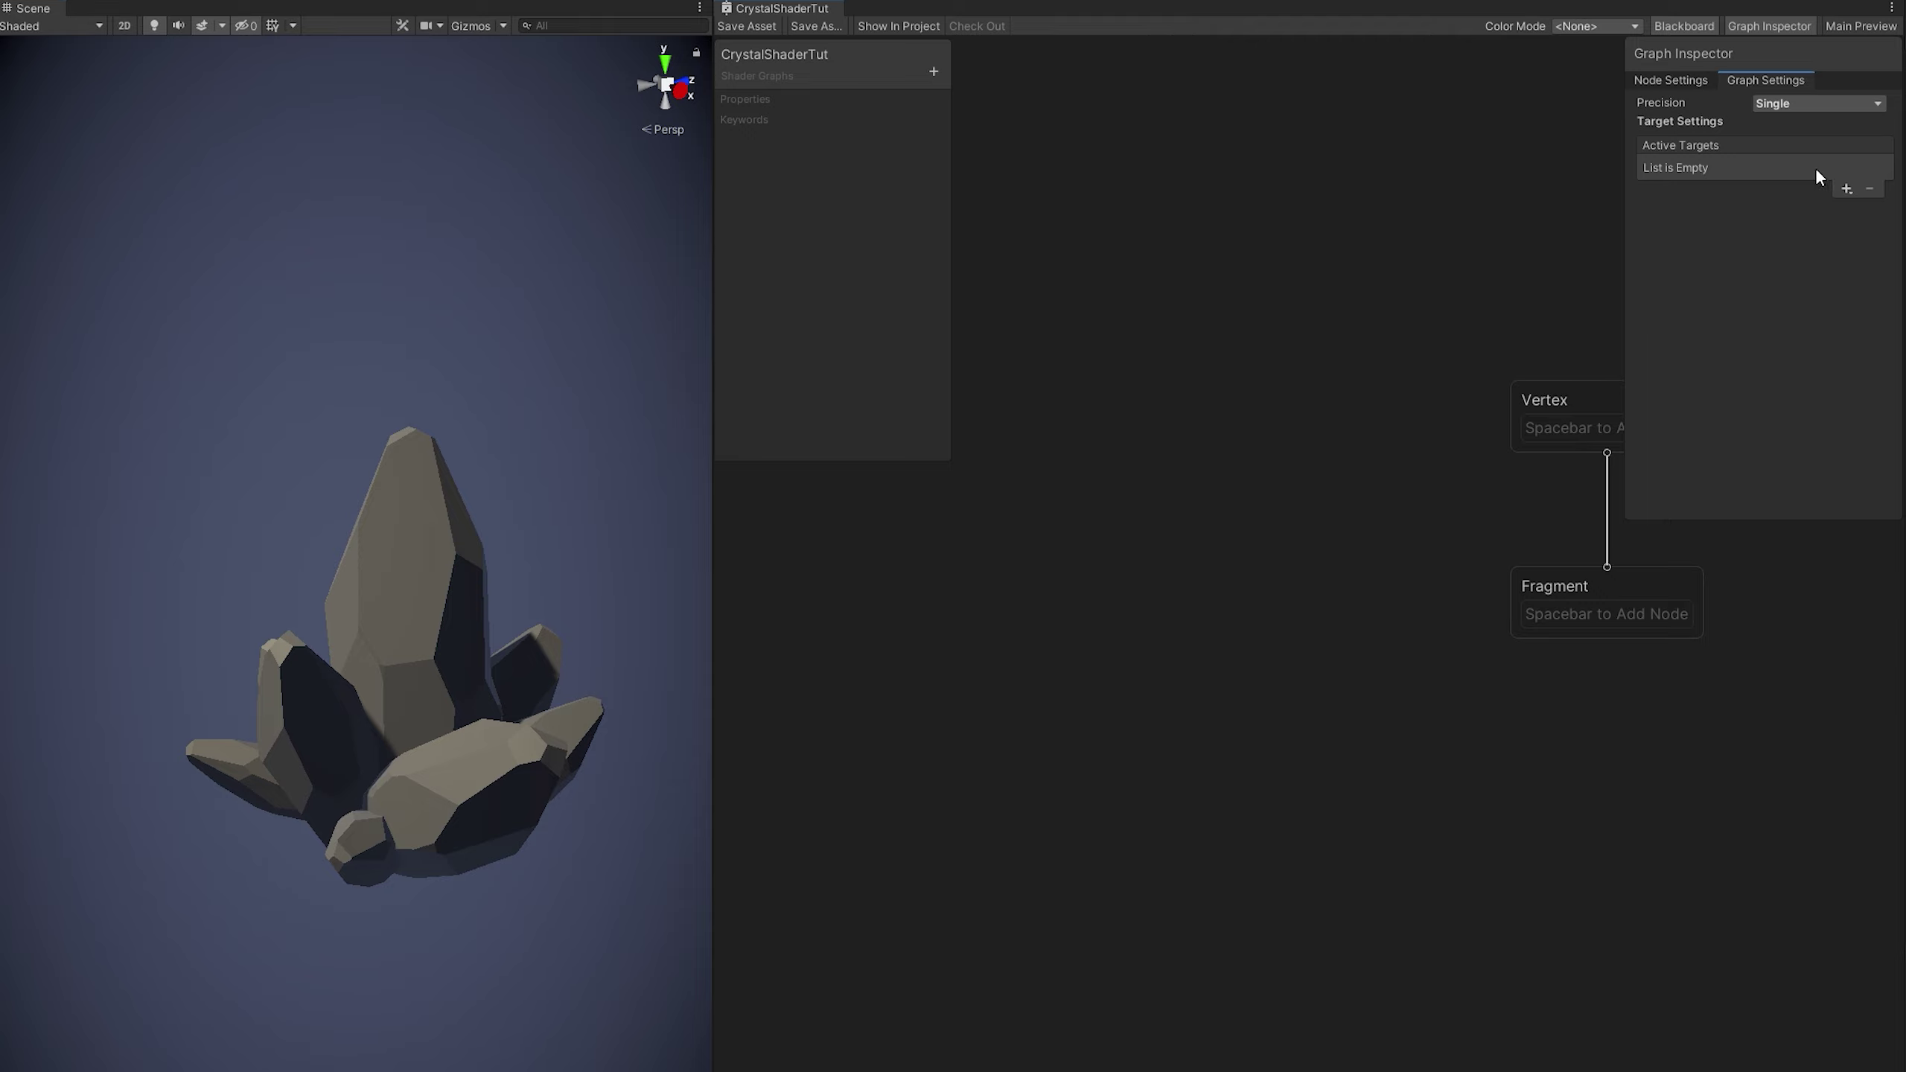
pyautogui.click(1842, 189)
pyautogui.click(1878, 199)
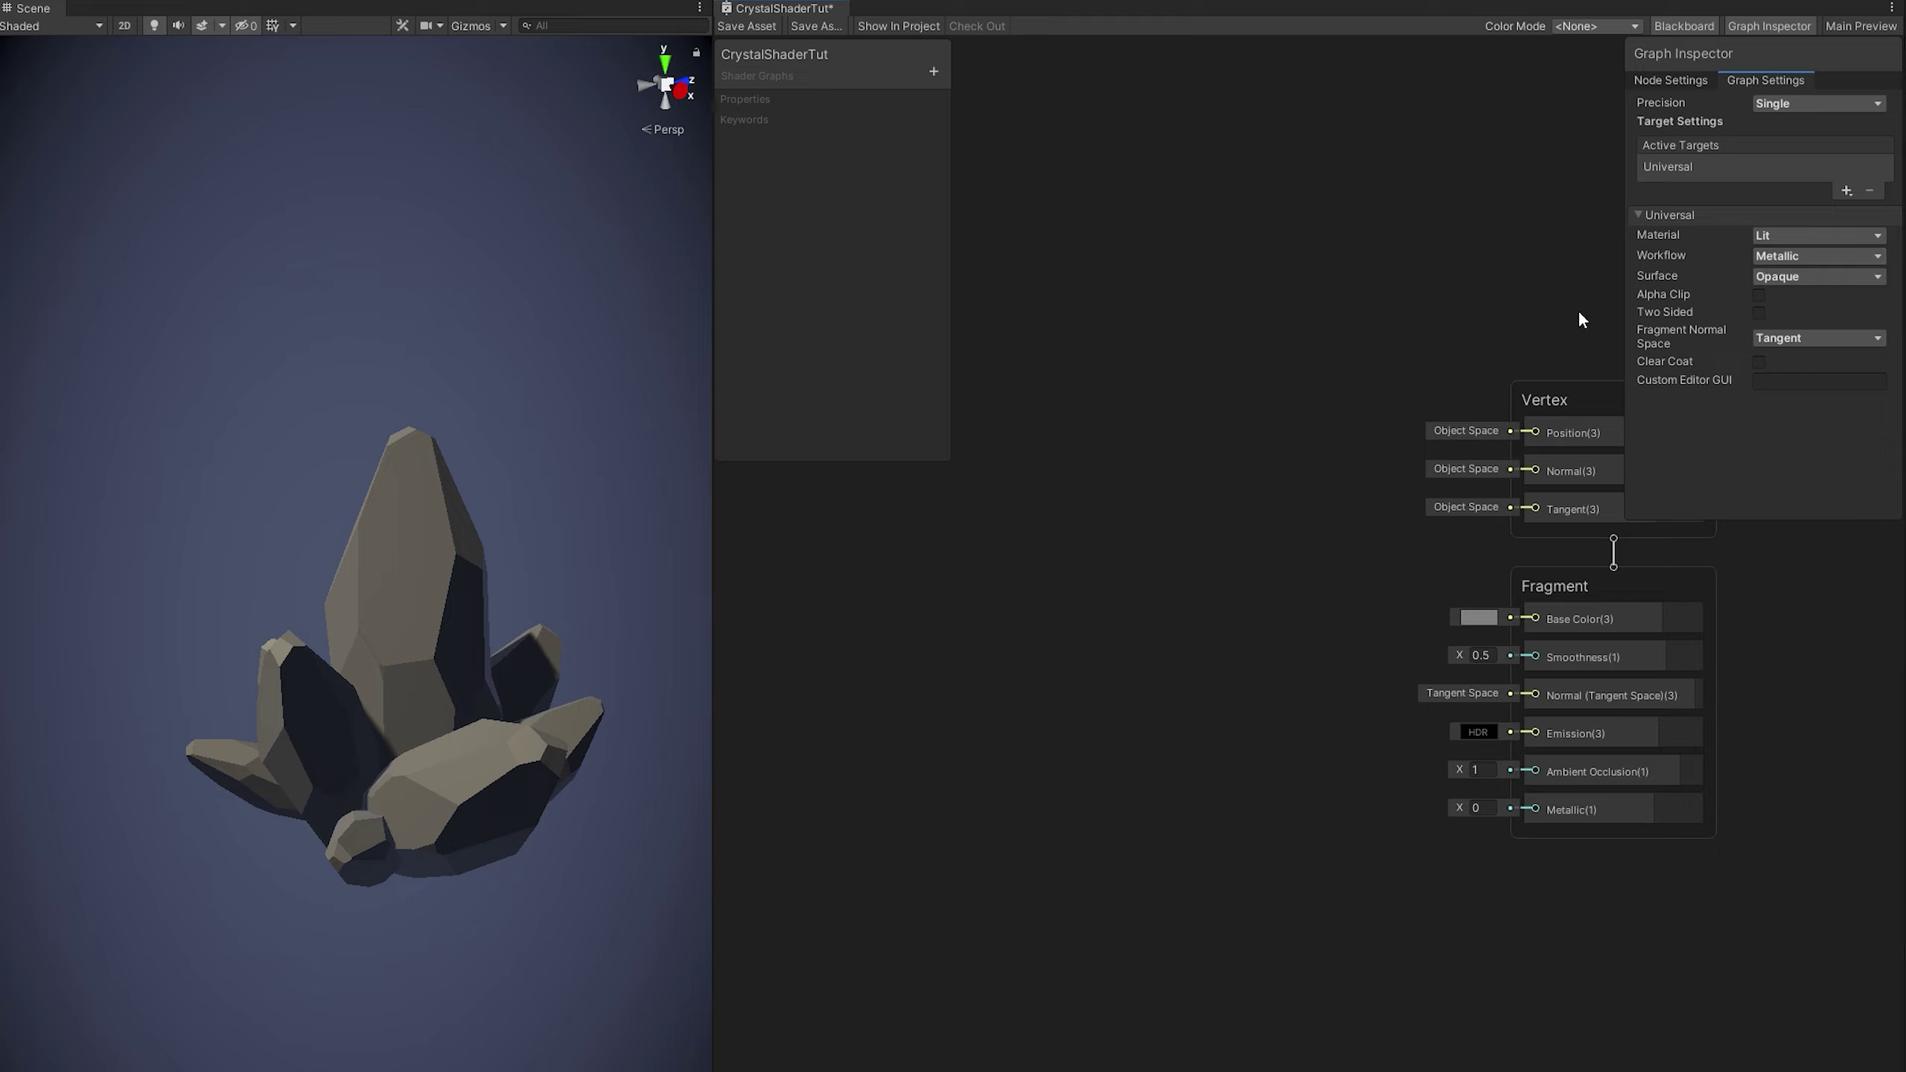
# - Add two Float properties named Metallic and Smoothness to the shader graph
pyautogui.click(934, 71)
pyautogui.click(971, 79)
pyautogui.write('Met')
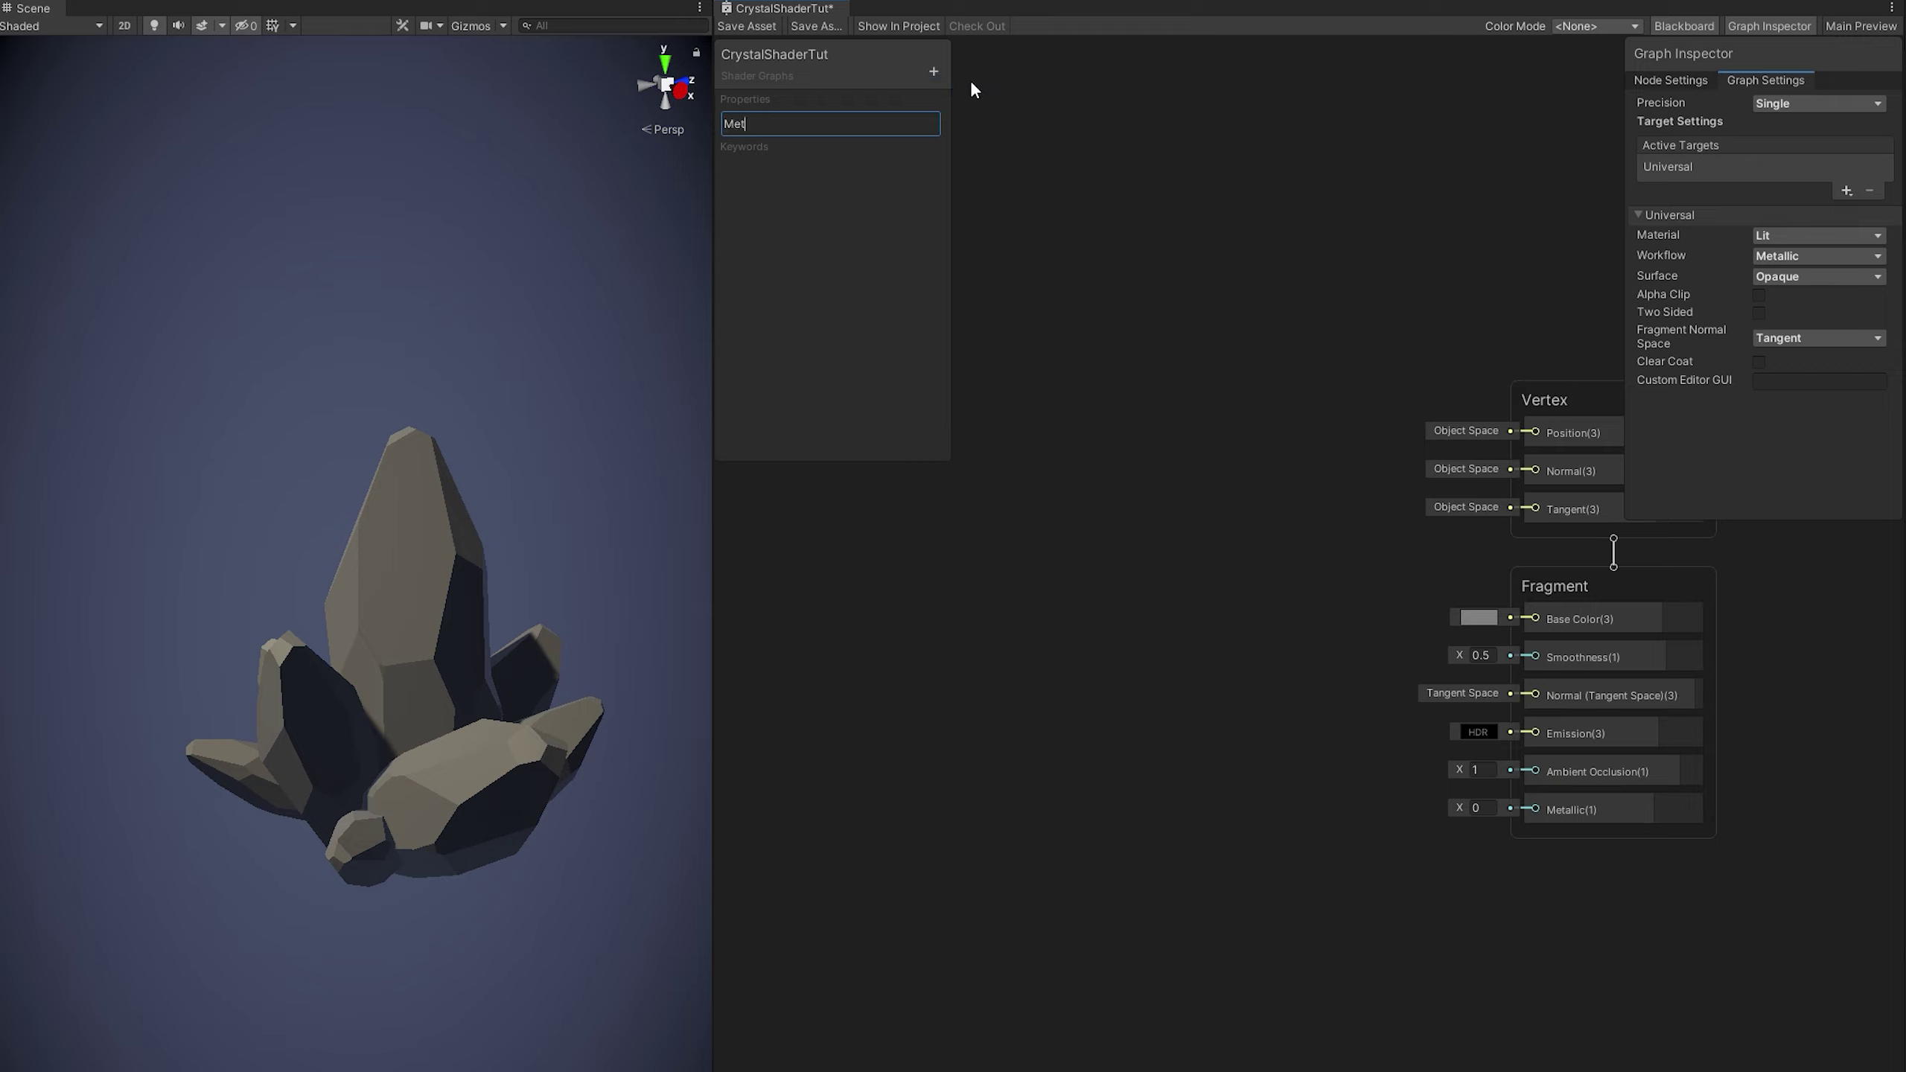
pyautogui.write('allic')
pyautogui.press('Return')
pyautogui.click(934, 71)
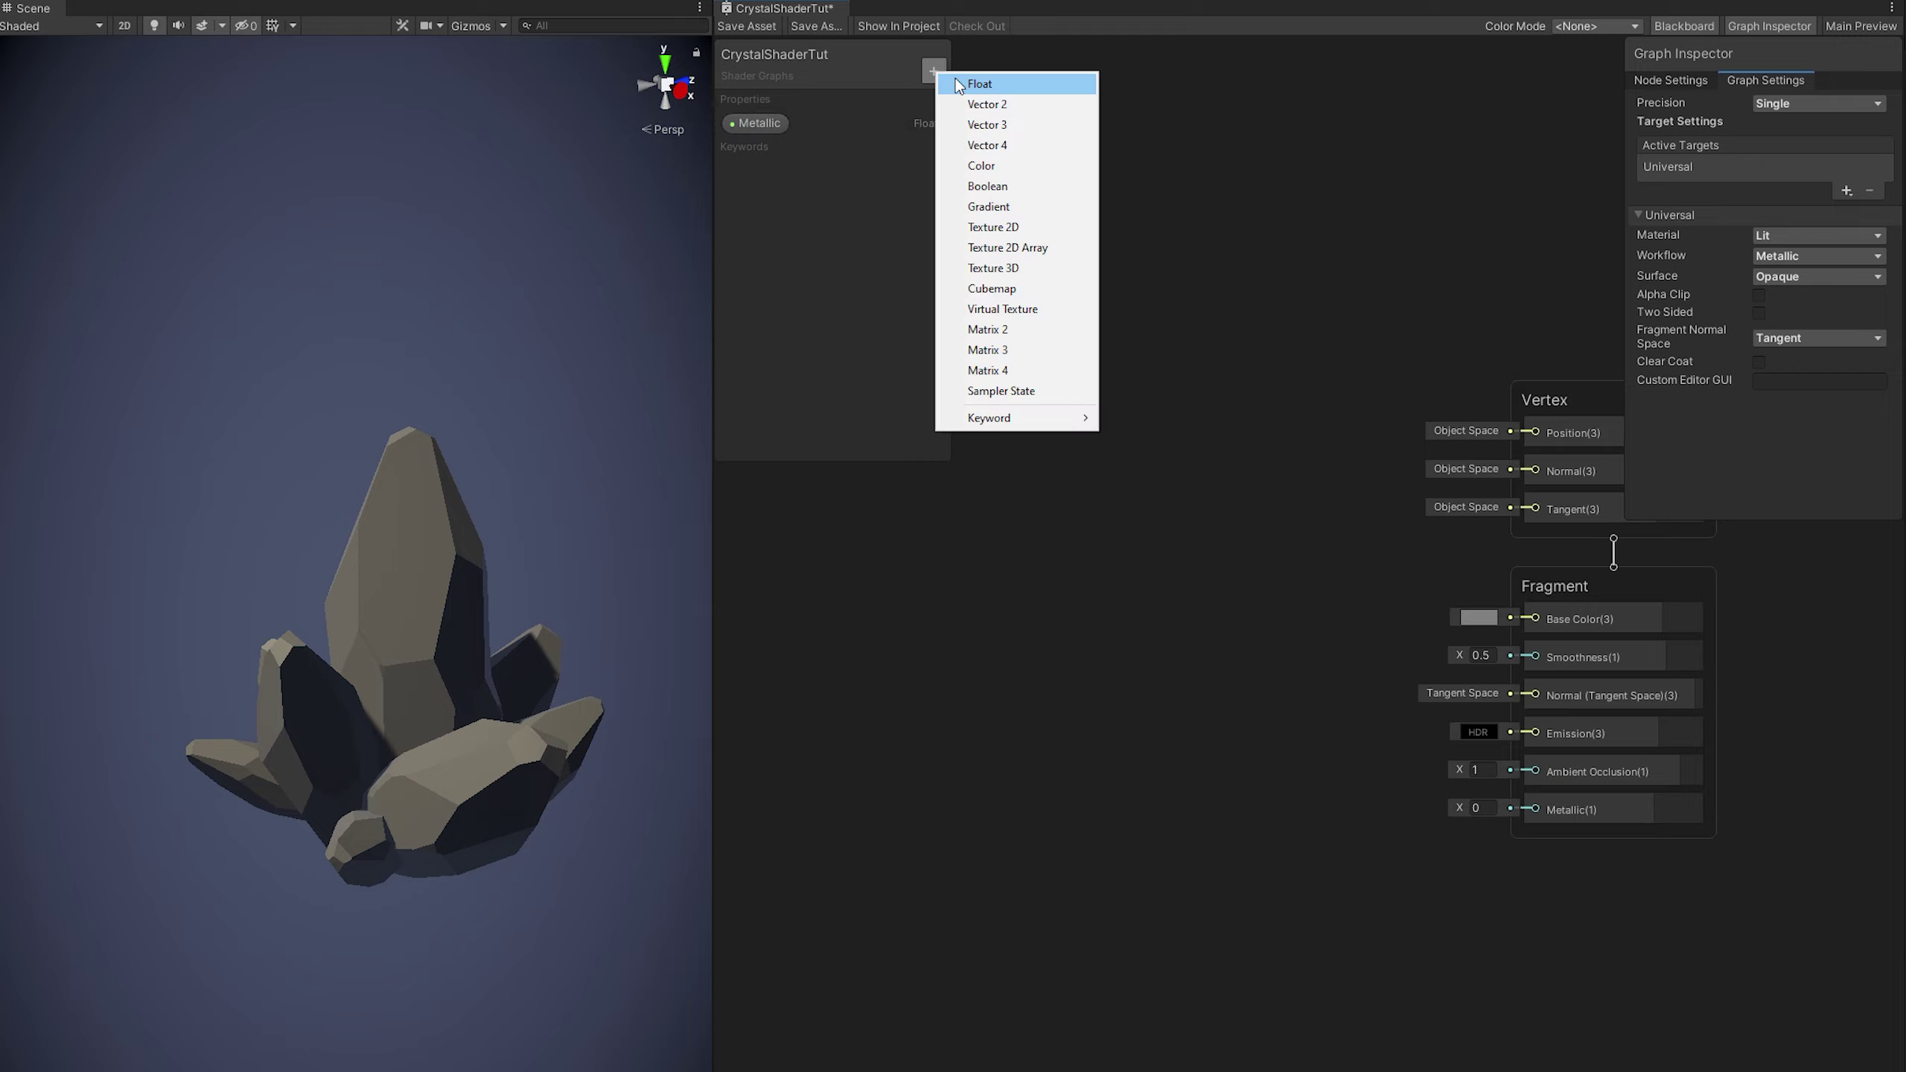
pyautogui.click(959, 84)
pyautogui.write('Smoothnes')
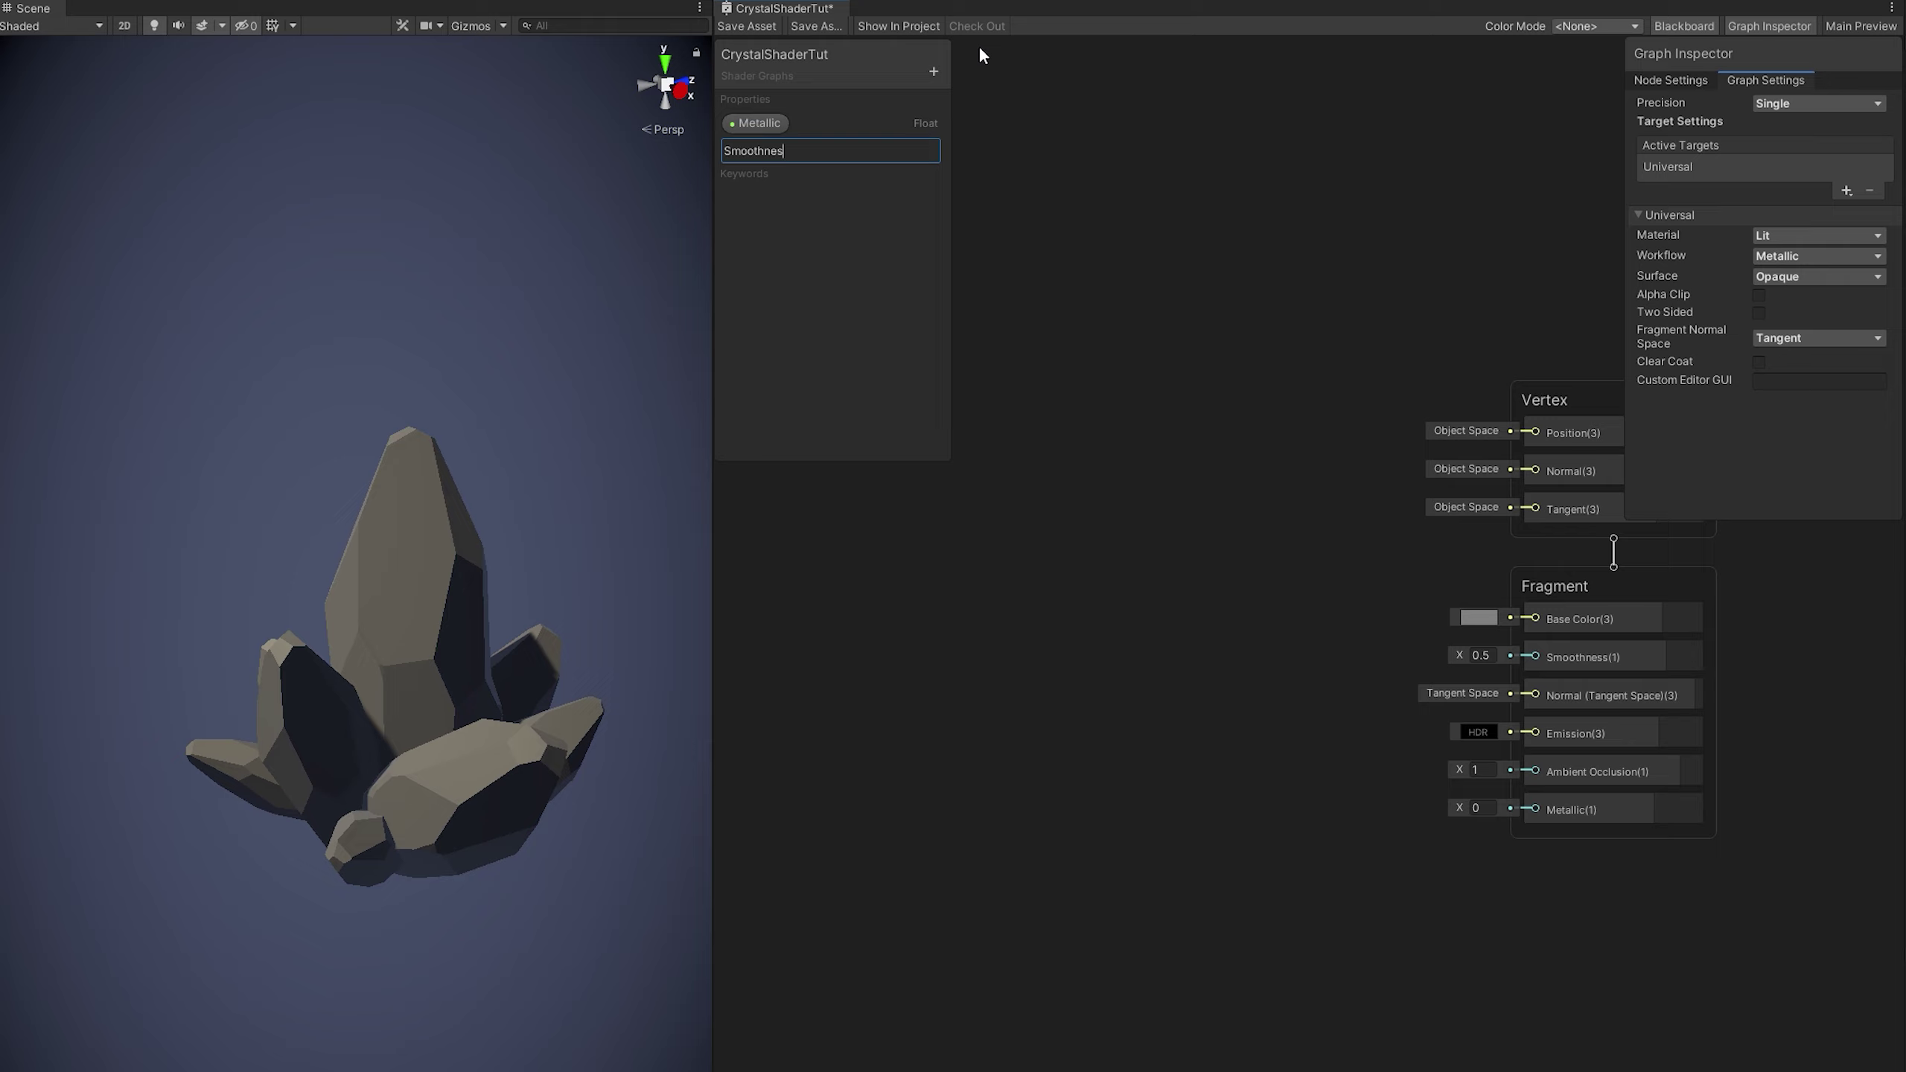
pyautogui.write('s')
pyautogui.press('Return')
# - Set the mode of the Smoothness and Metallic properties to Slider
pyautogui.click(774, 150)
pyautogui.click(1816, 195)
pyautogui.click(1801, 234)
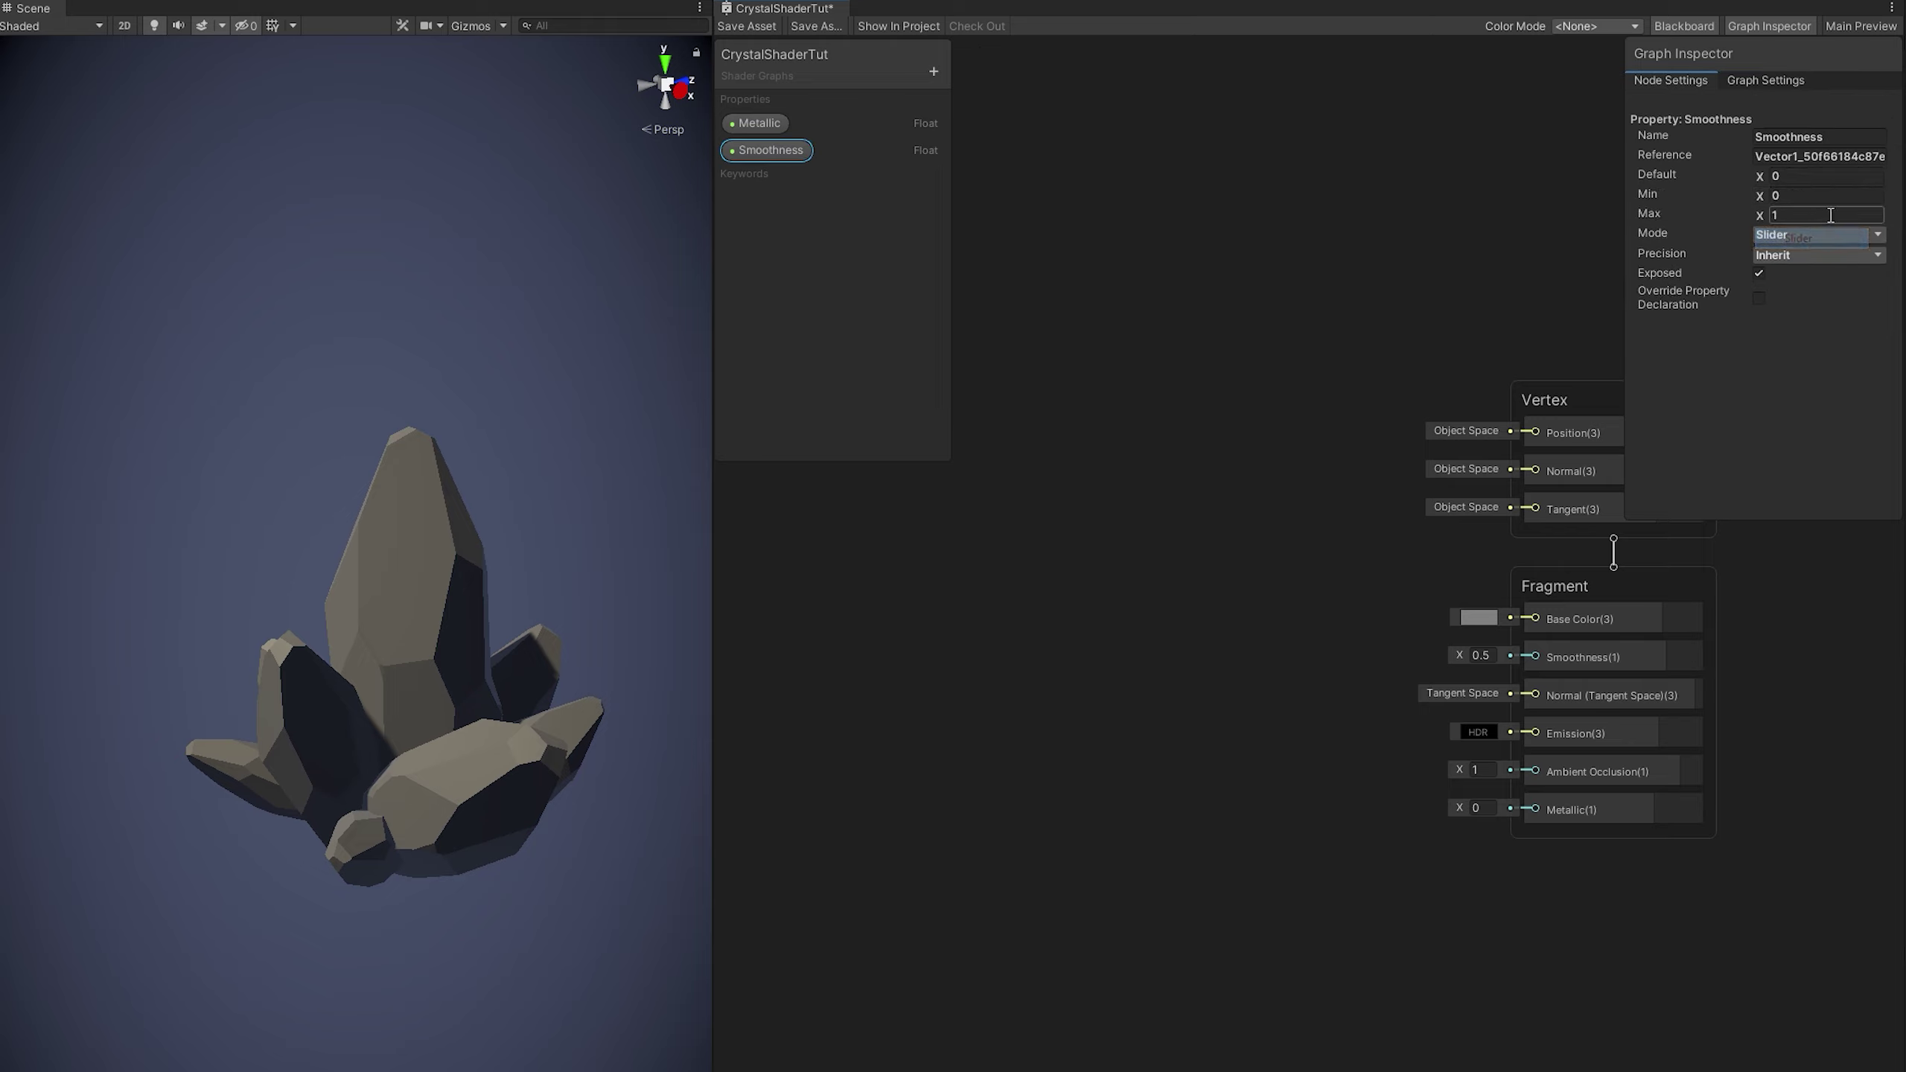
pyautogui.click(747, 121)
pyautogui.click(1846, 195)
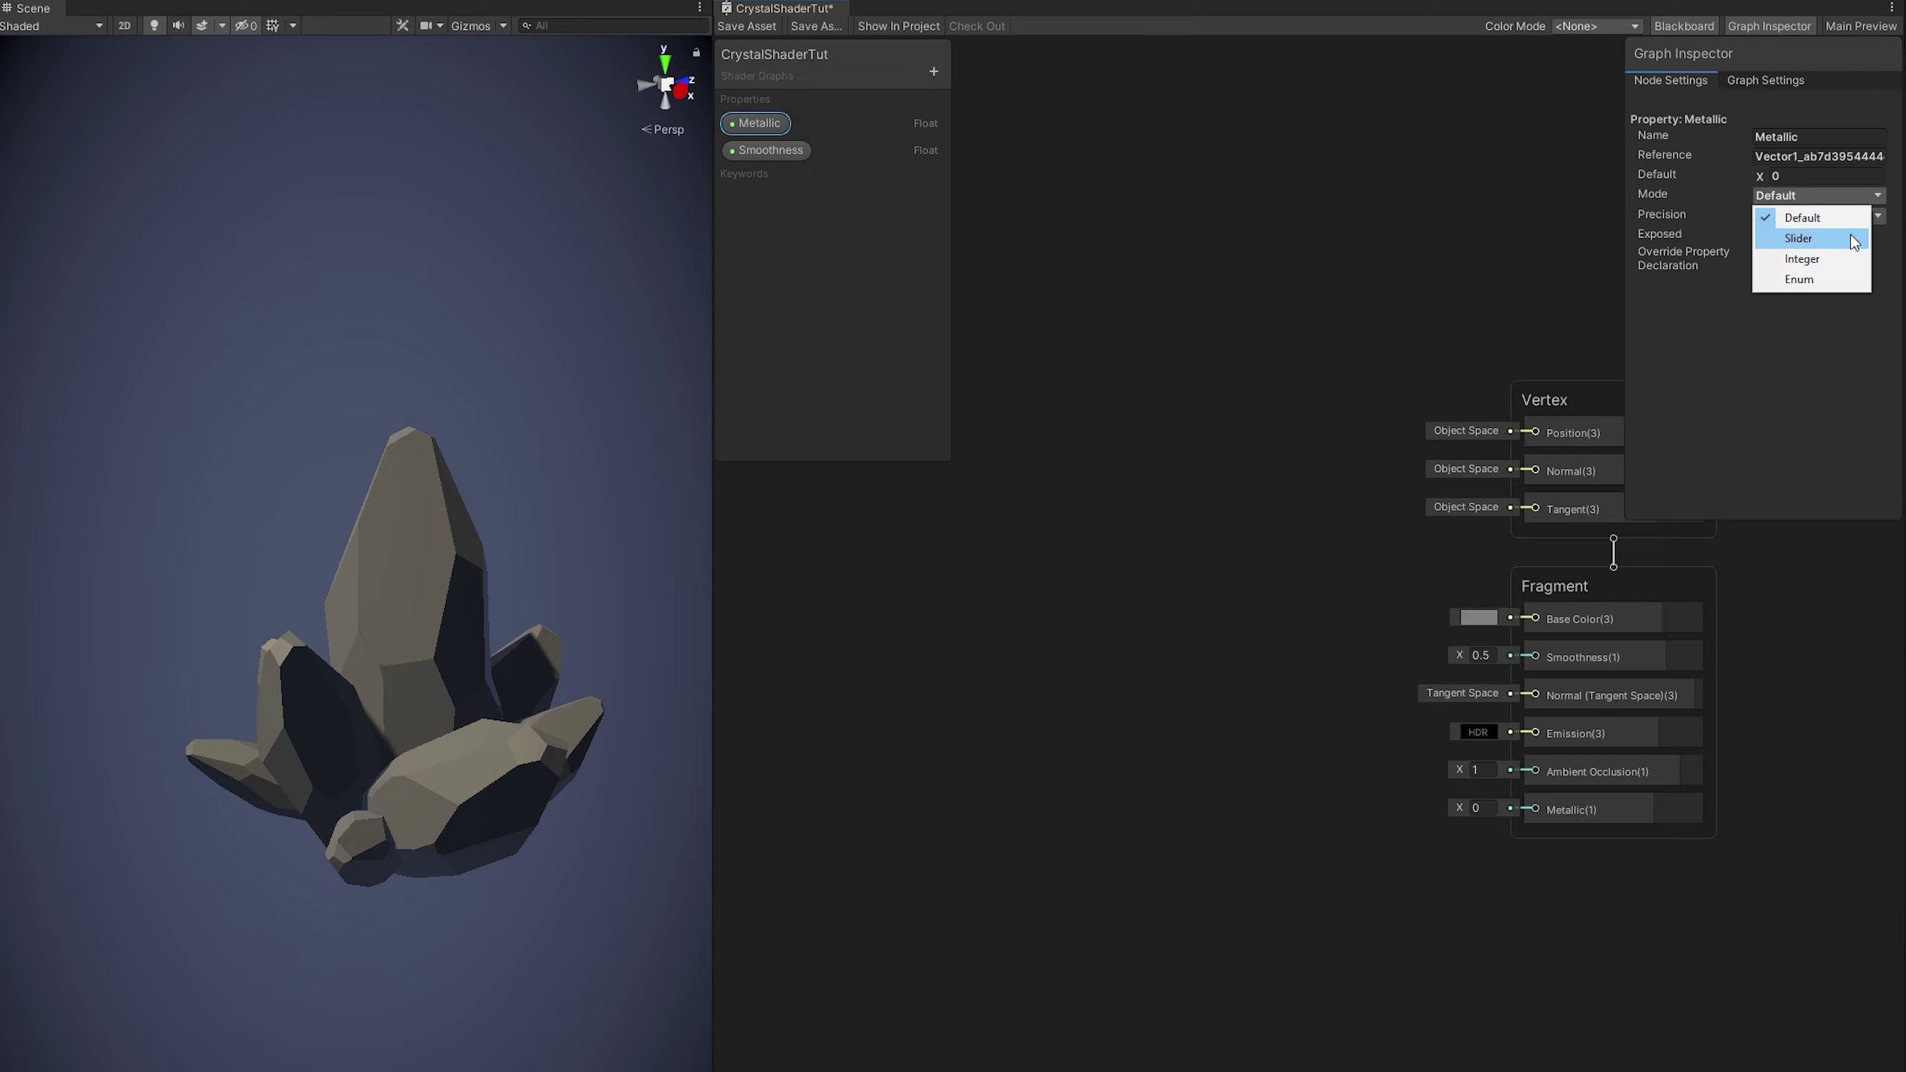
pyautogui.click(1801, 238)
# - Connect the Smoothness and Metallic properties to their matching Fragment inputs, moving the Metallic block directly below Smoothness
pyautogui.moveTo(781, 147); pyautogui.dragTo(1530, 657)
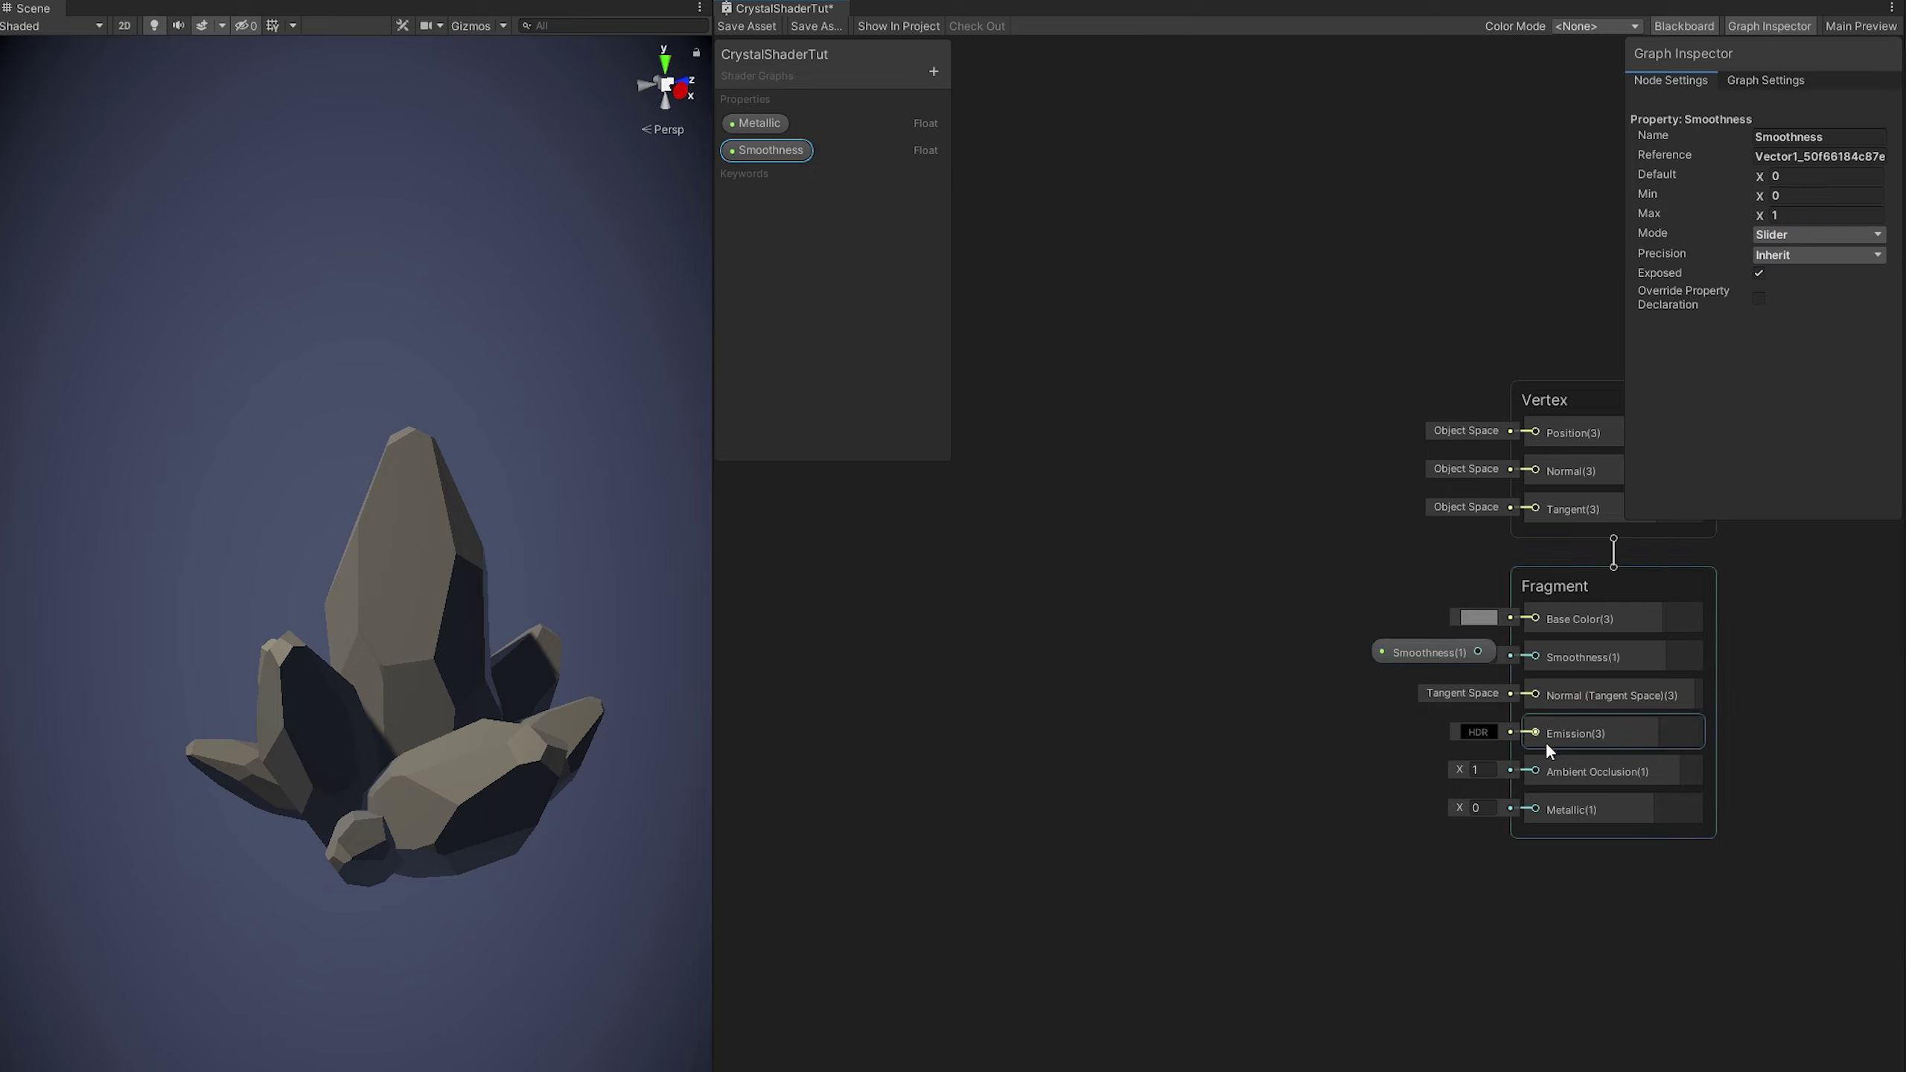
pyautogui.moveTo(1408, 650); pyautogui.dragTo(1528, 653)
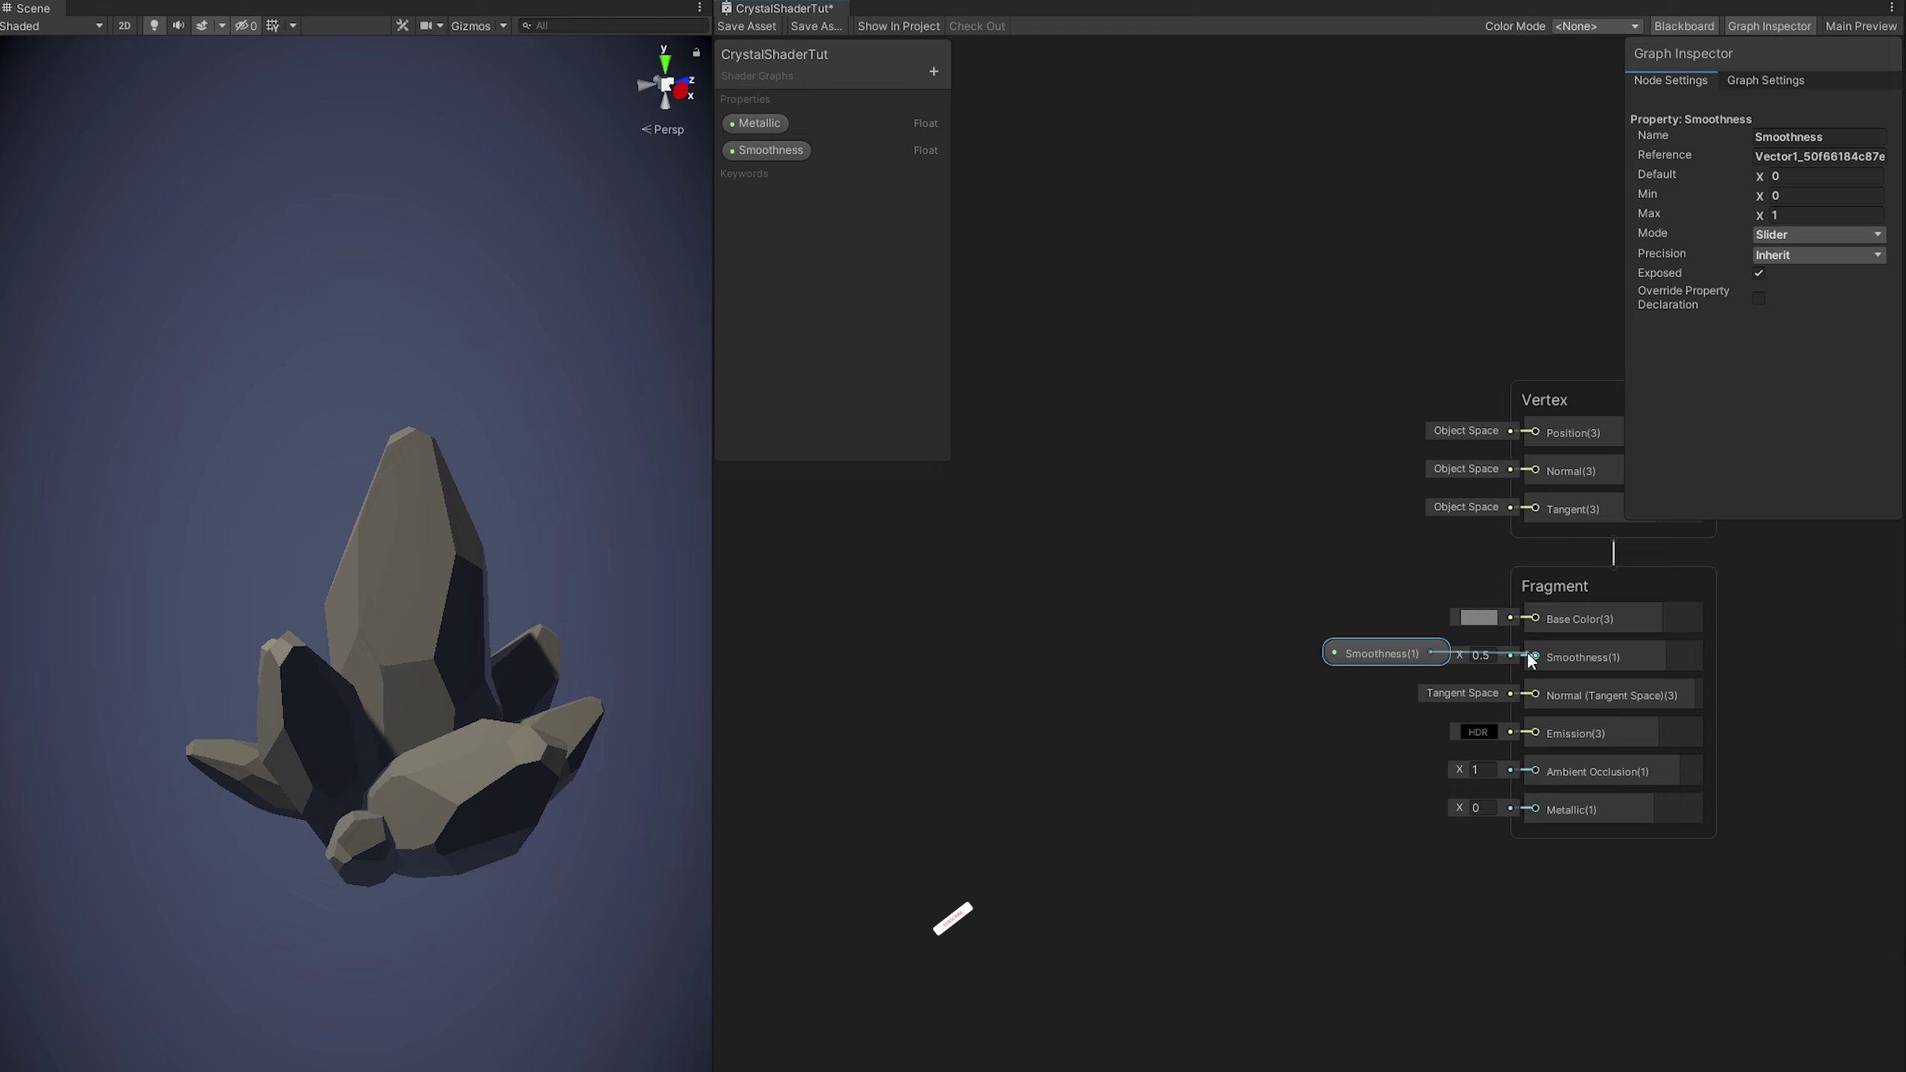
pyautogui.moveTo(1576, 809); pyautogui.dragTo(1576, 695)
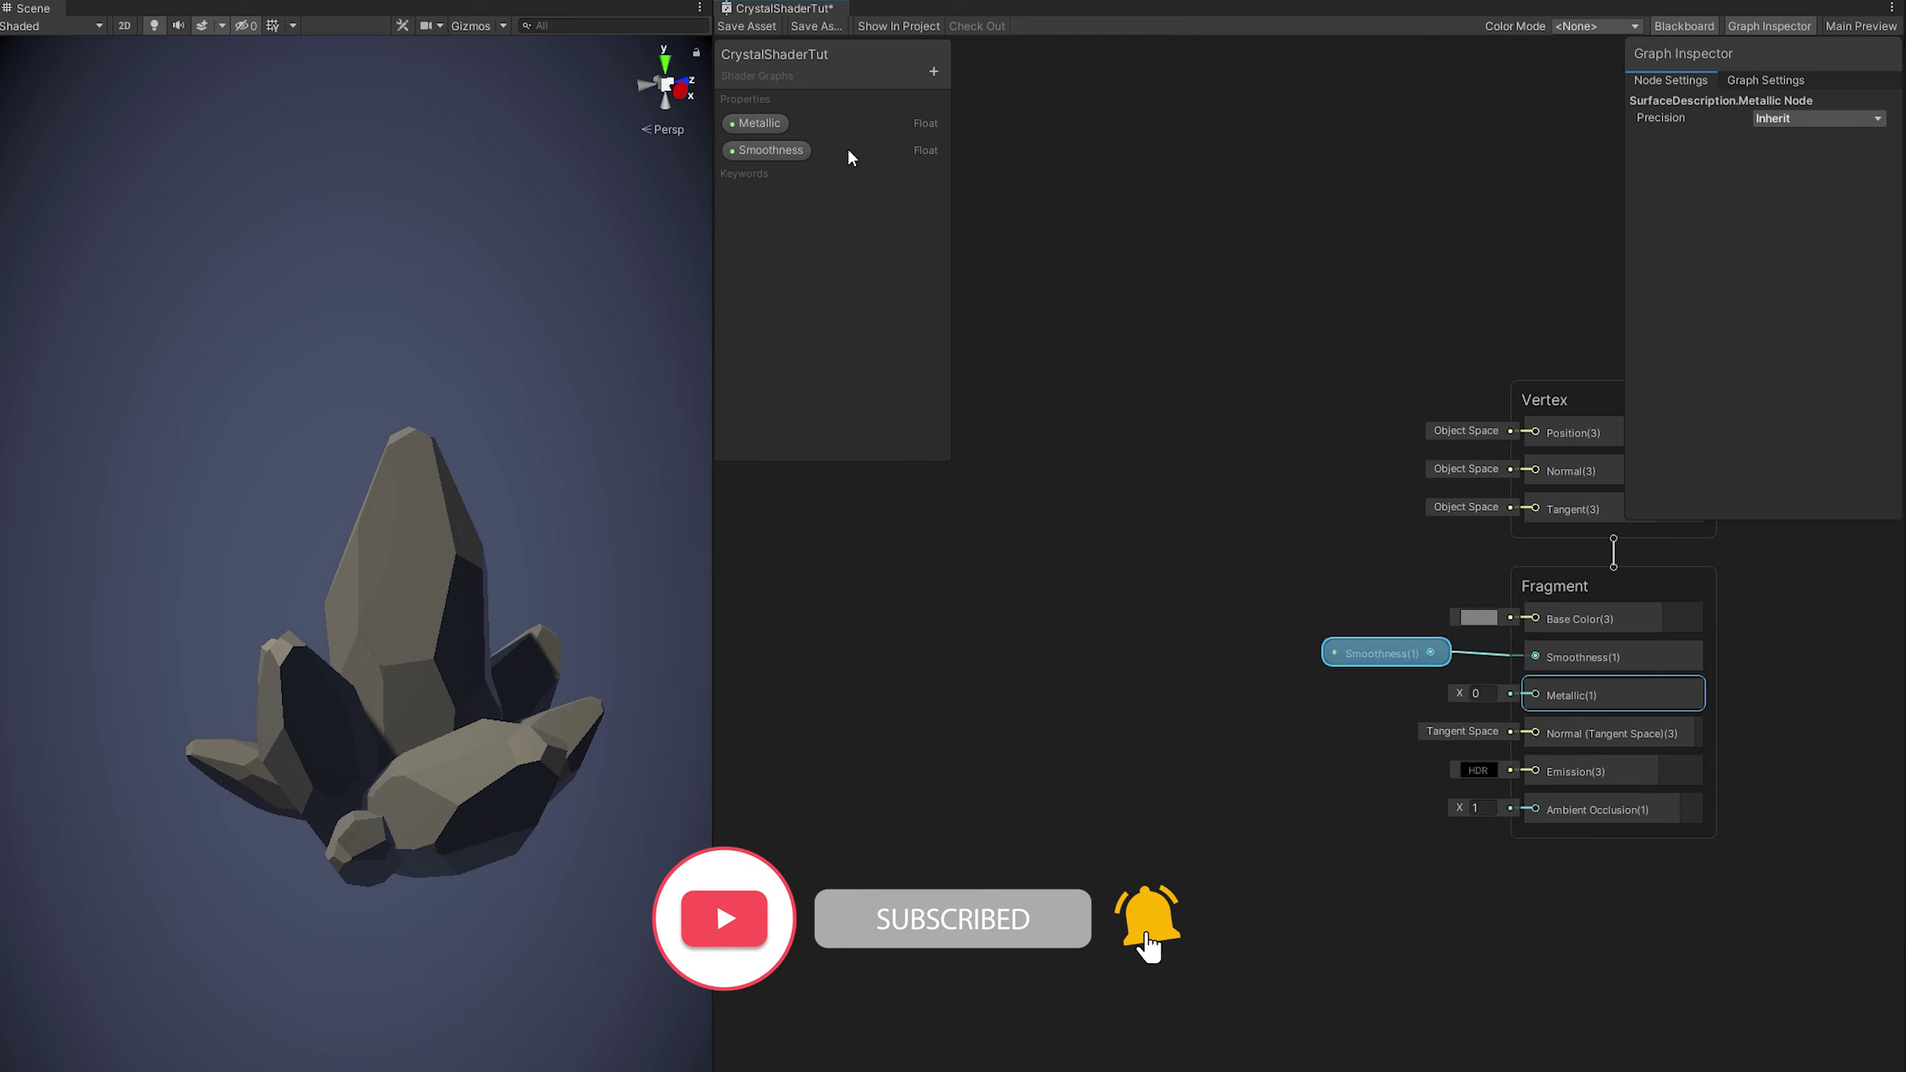
pyautogui.moveTo(758, 122); pyautogui.dragTo(1529, 692)
pyautogui.moveTo(1361, 692); pyautogui.dragTo(1378, 675)
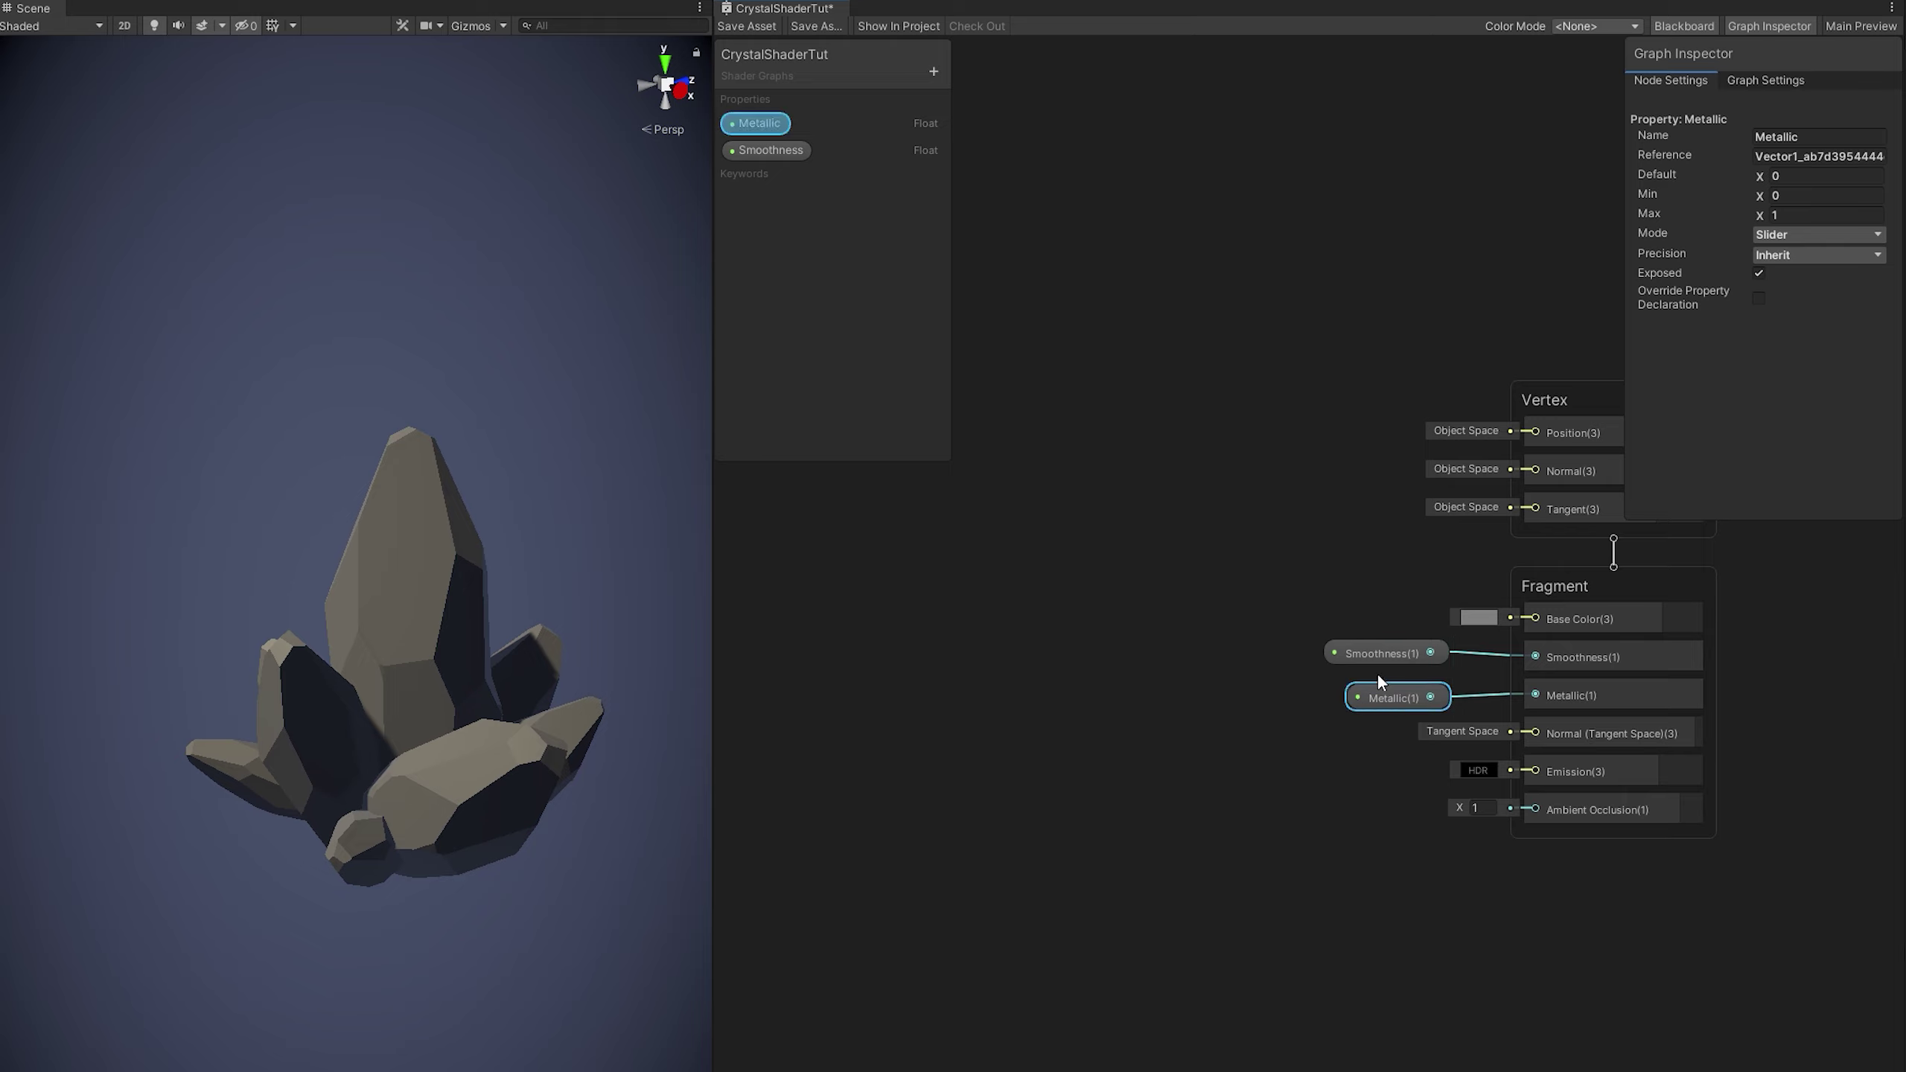
# - Add a Color property named BaseColor and move it to the start of the property list
pyautogui.click(934, 71)
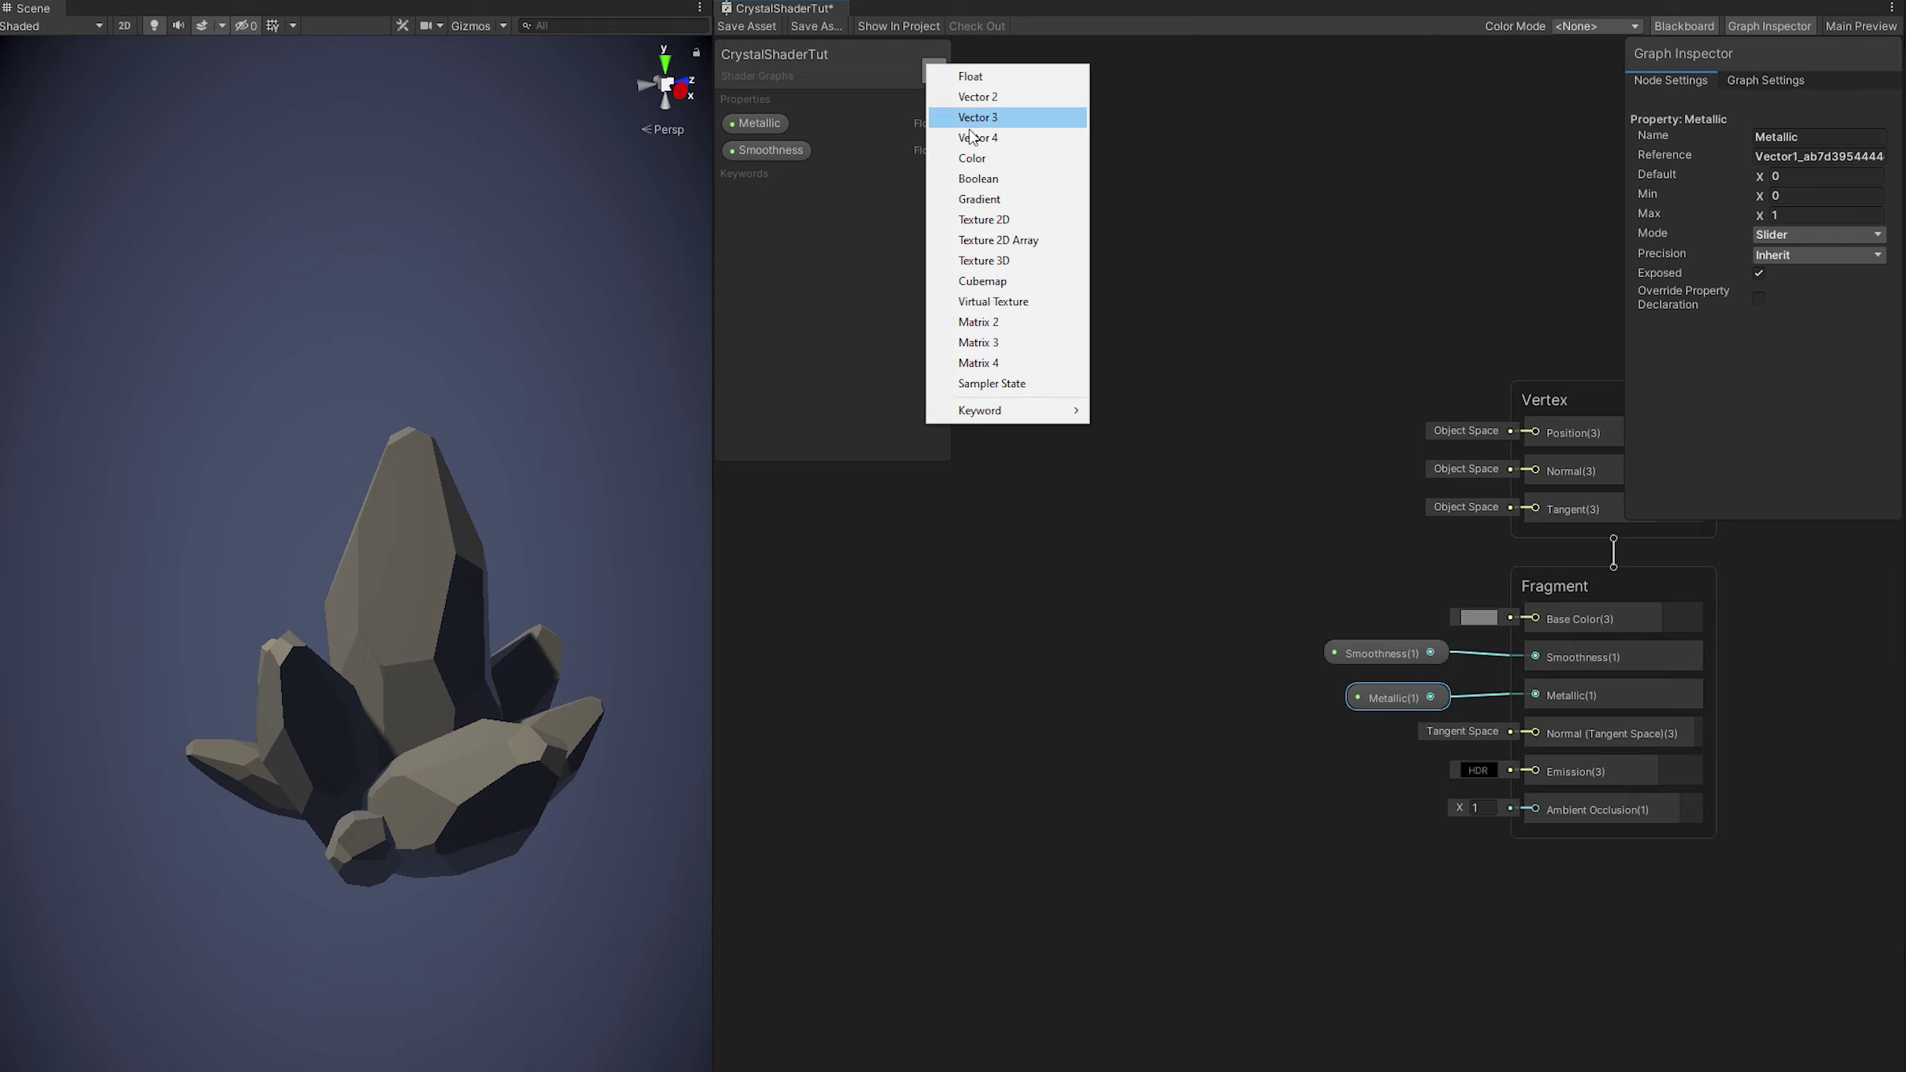
pyautogui.click(972, 157)
pyautogui.write('Bas')
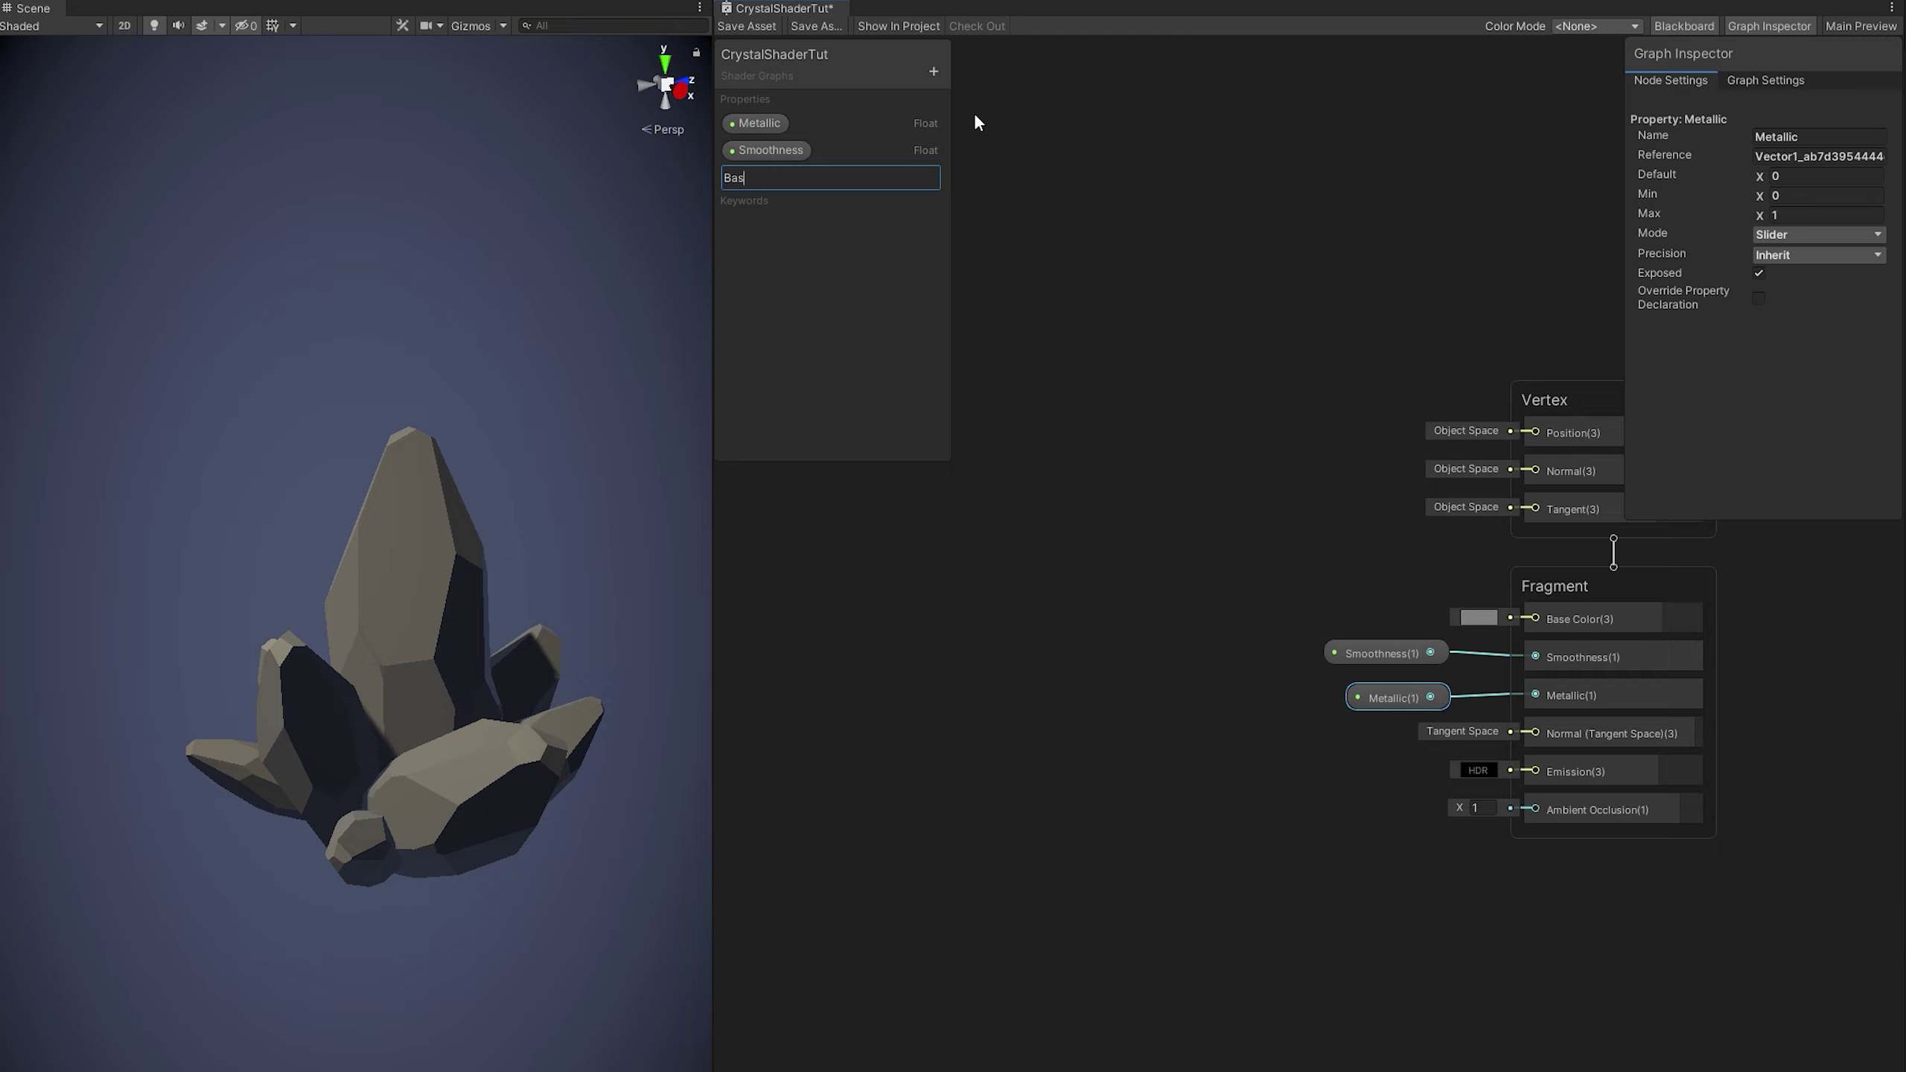
pyautogui.write('eColor')
pyautogui.press('Return')
pyautogui.moveTo(783, 177); pyautogui.dragTo(785, 111)
pyautogui.click(782, 121)
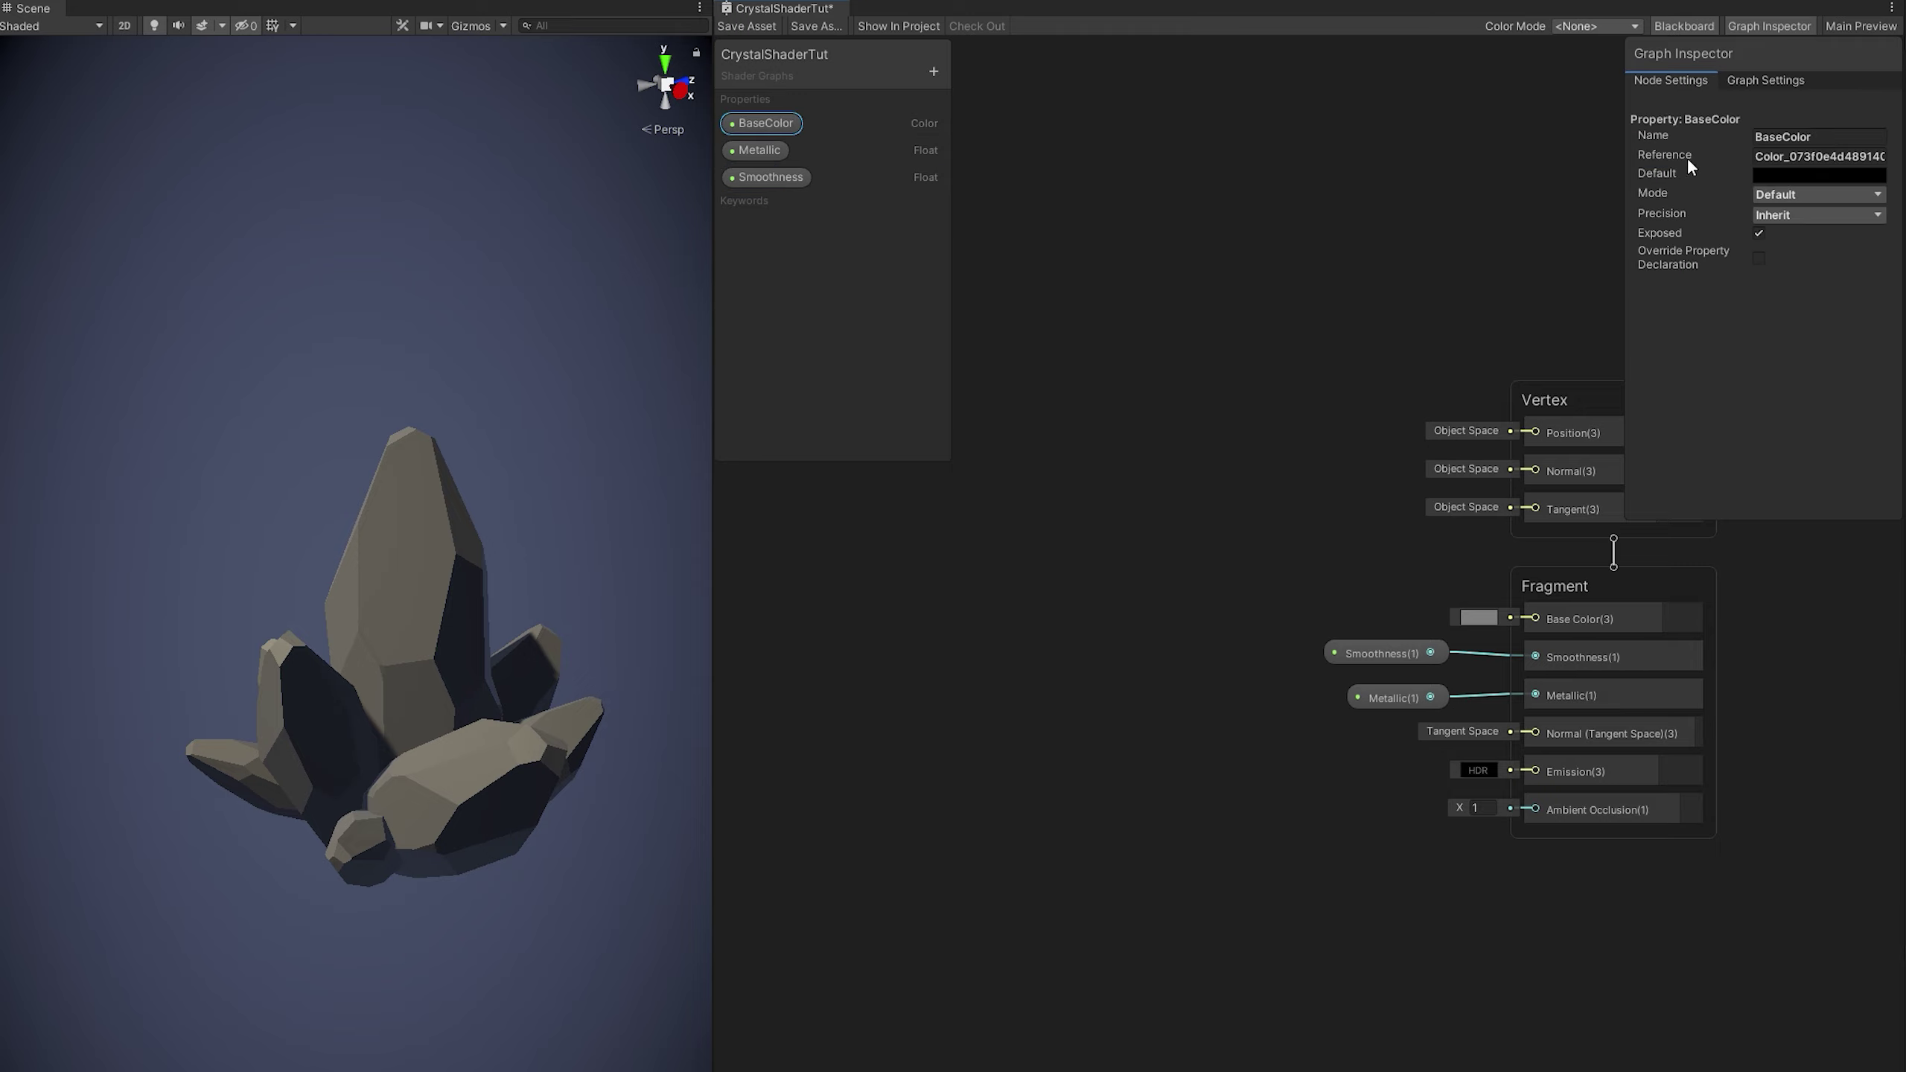
# - Make the BaseColor property HDR with an opaque white default, place it in the graph and connect it to the Fragment's Base Color
pyautogui.click(1809, 195)
pyautogui.click(1801, 239)
pyautogui.click(1813, 175)
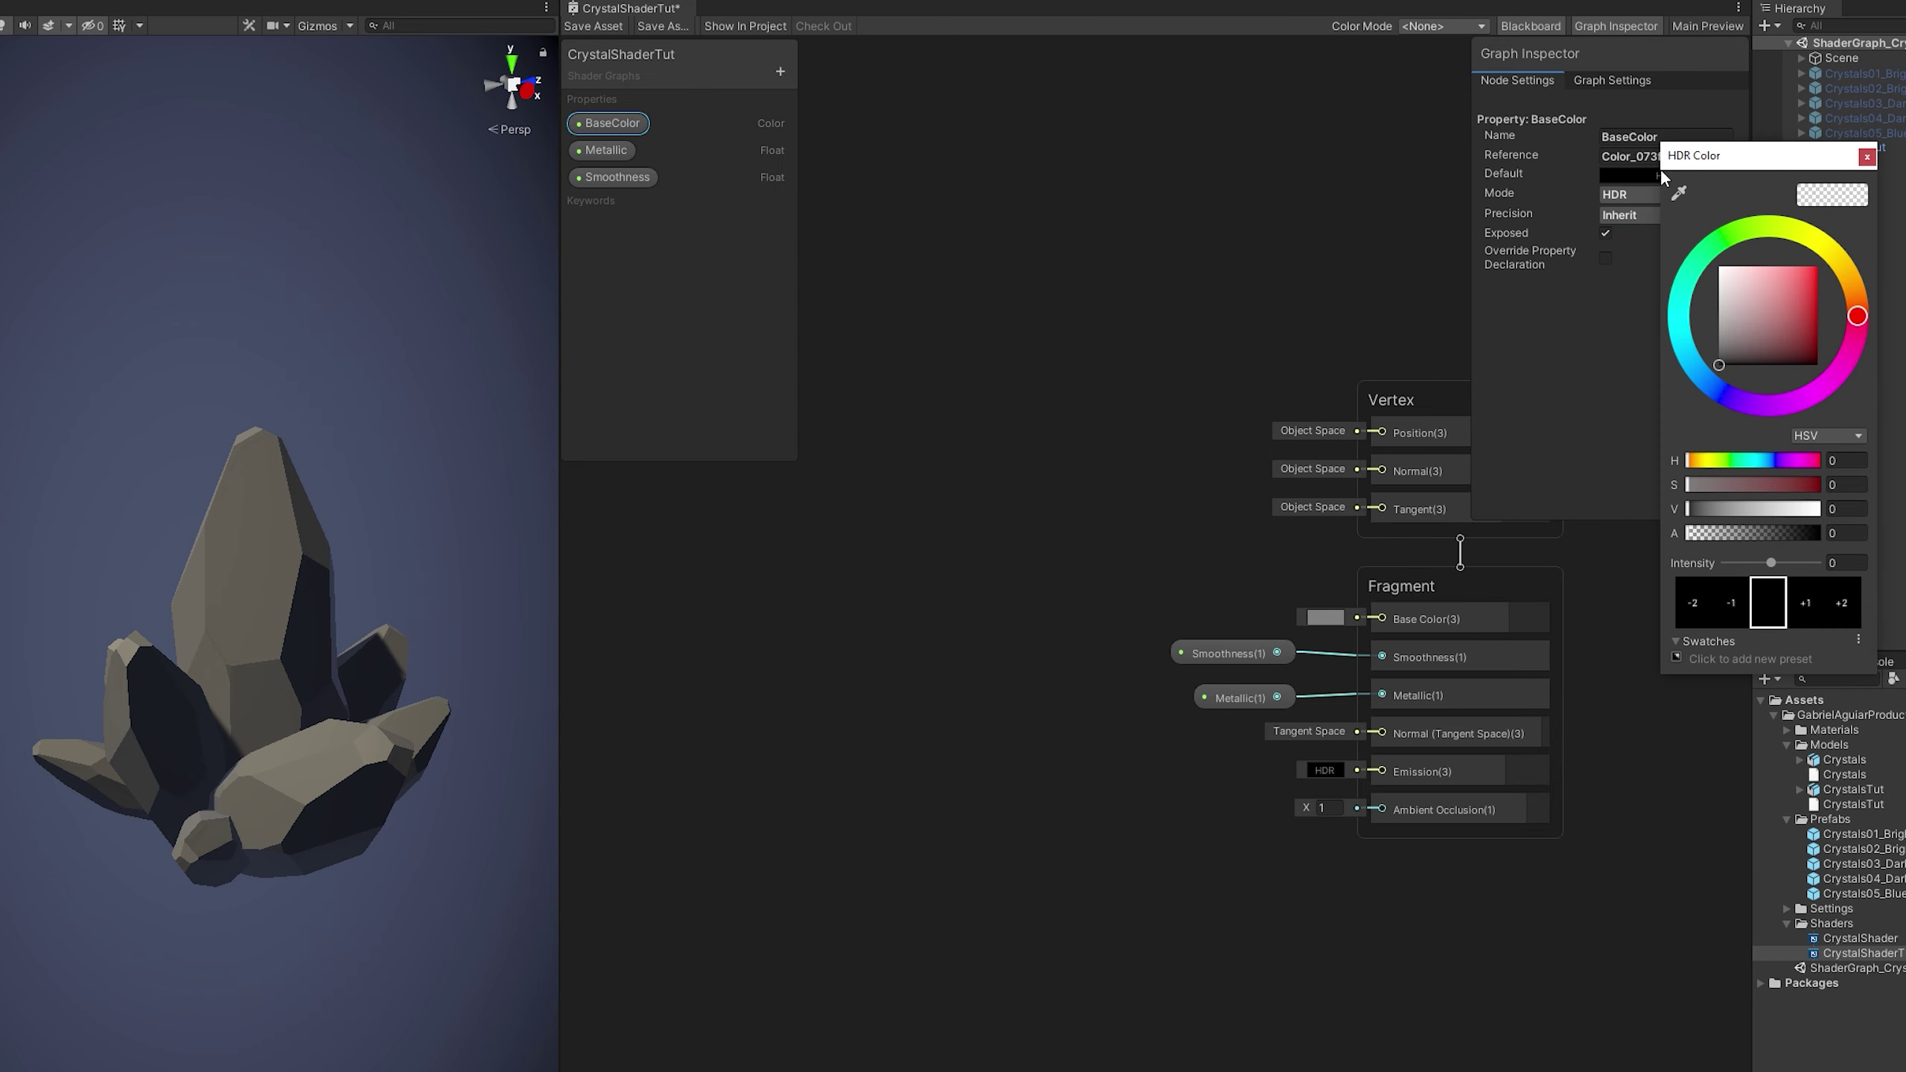
pyautogui.moveTo(1733, 294); pyautogui.dragTo(1710, 244)
pyautogui.moveTo(1742, 525); pyautogui.dragTo(1888, 533)
pyautogui.click(1867, 157)
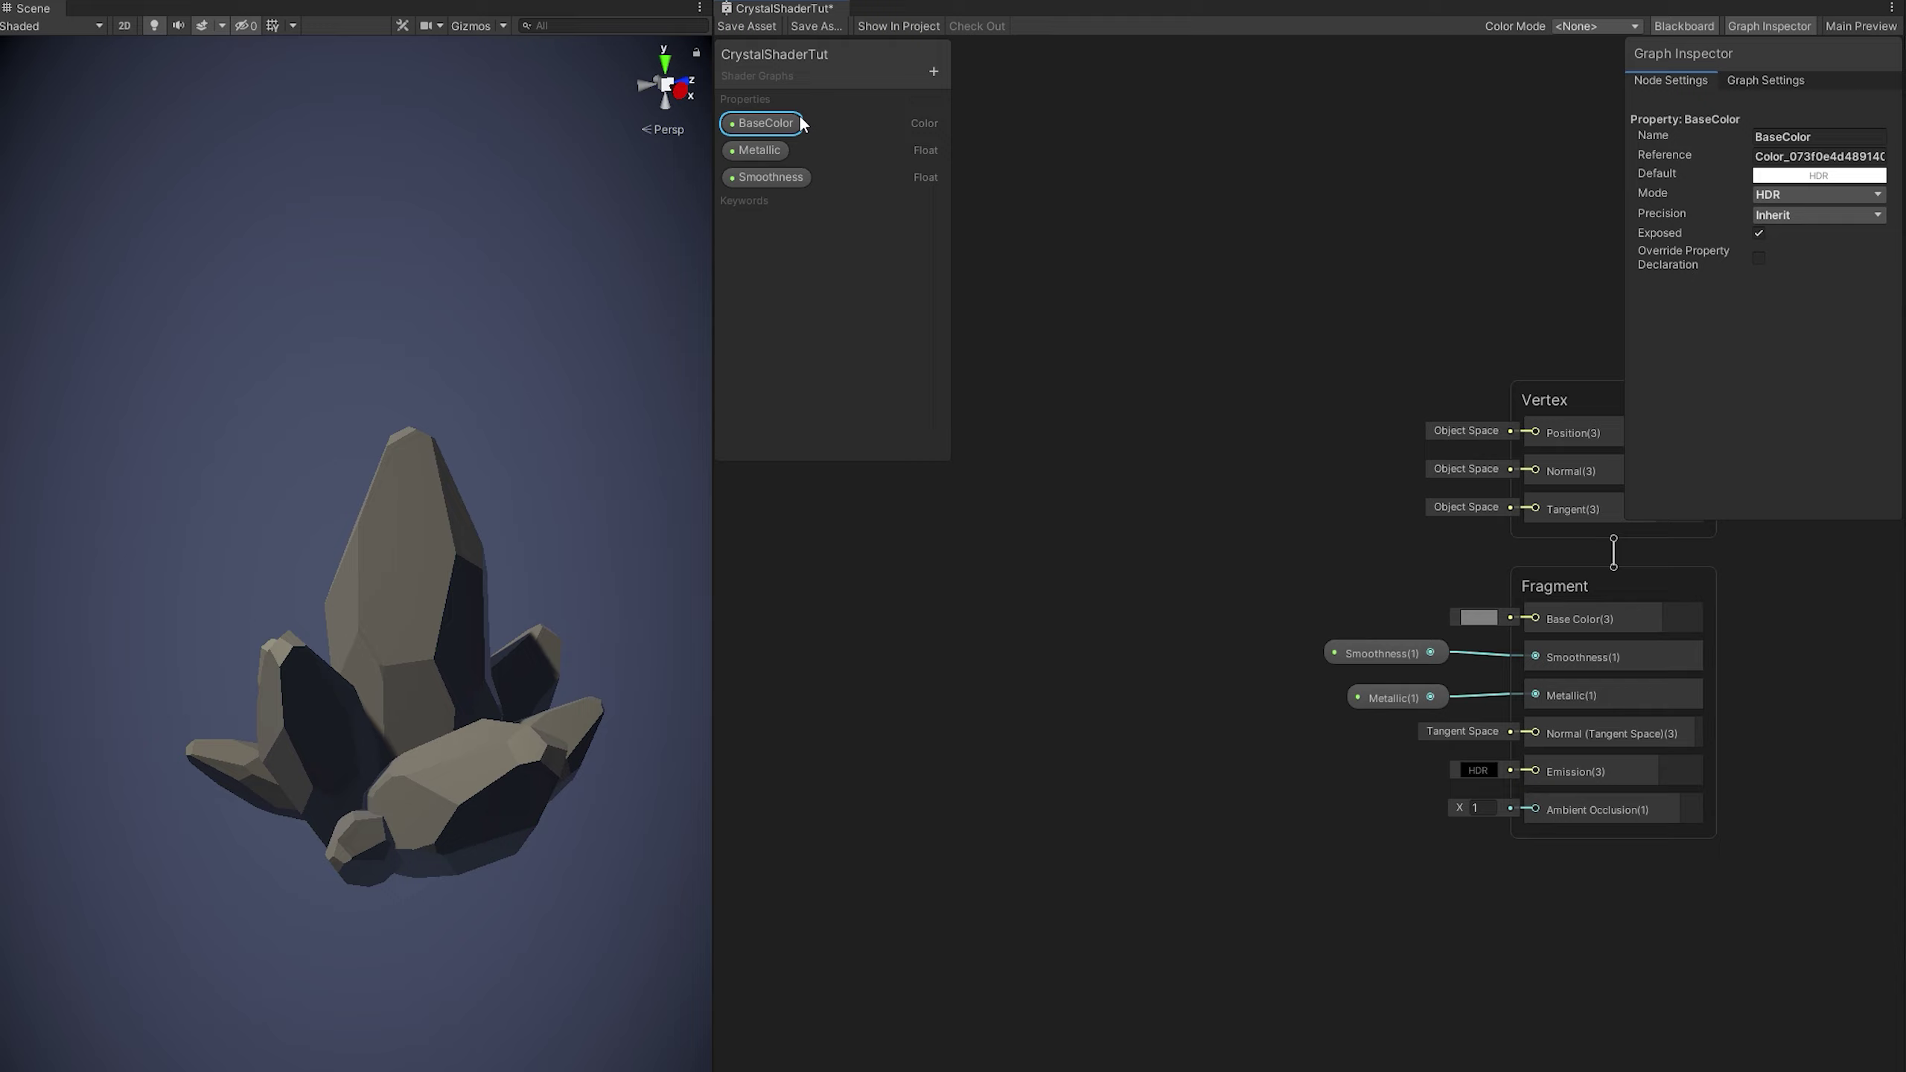
pyautogui.moveTo(770, 118); pyautogui.dragTo(1125, 344)
pyautogui.moveTo(1185, 449); pyautogui.dragTo(1556, 620)
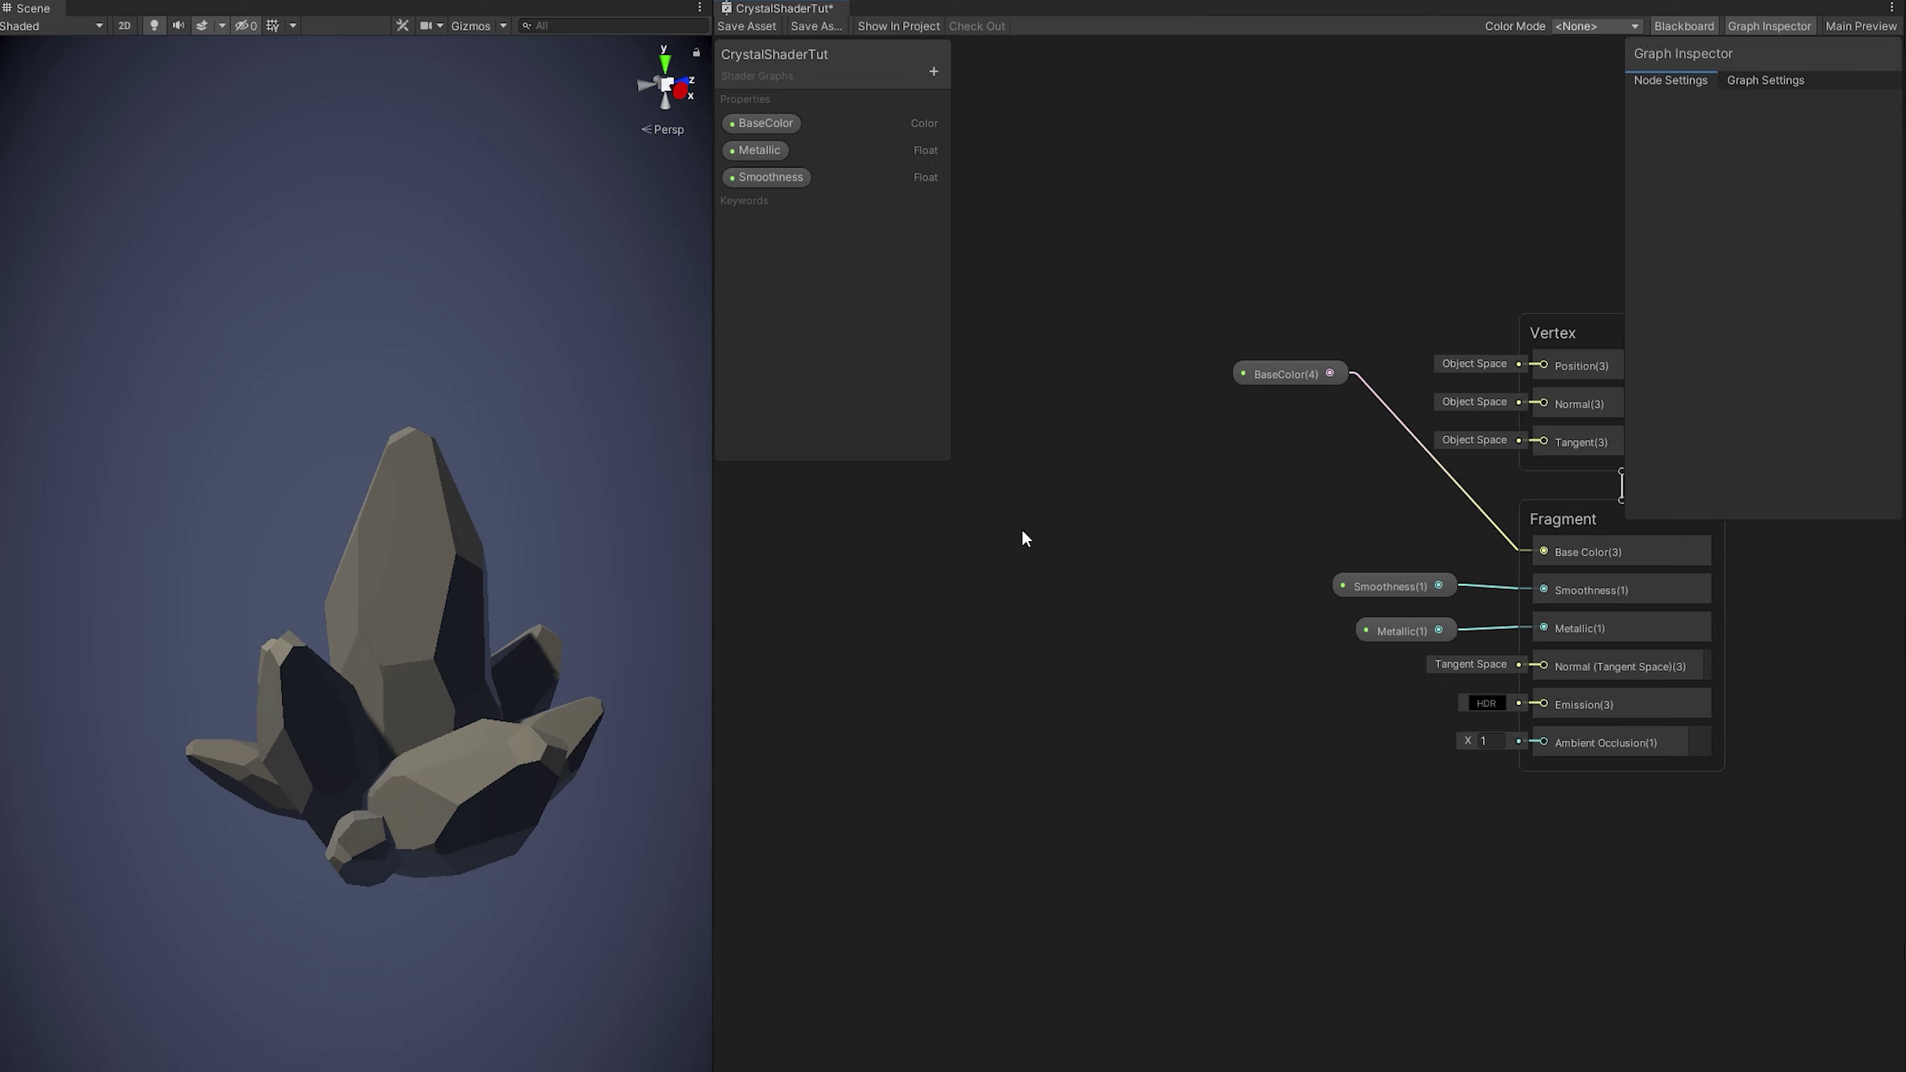
# - Add a Fresnel Effect node near the Fragment block and connect its output to Emission
pyautogui.press('space')
pyautogui.write('fres')
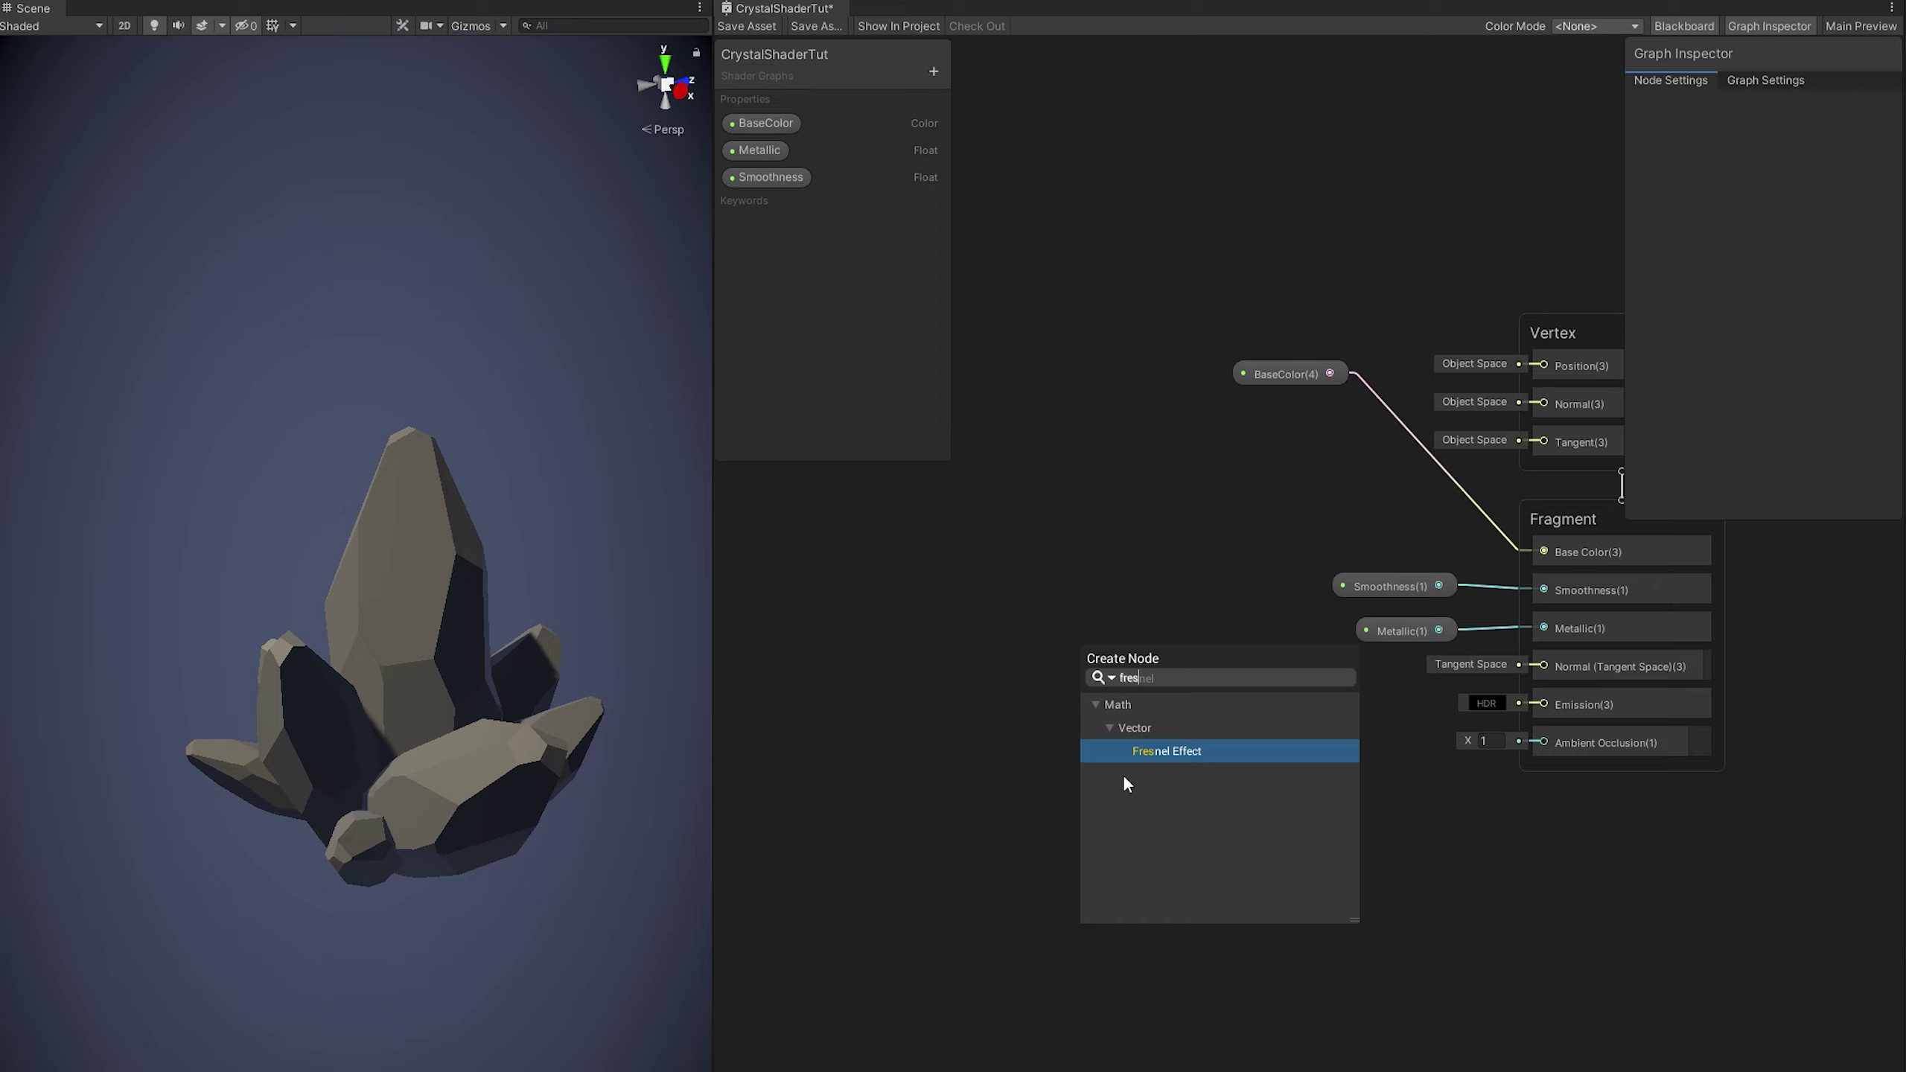
pyautogui.click(1142, 754)
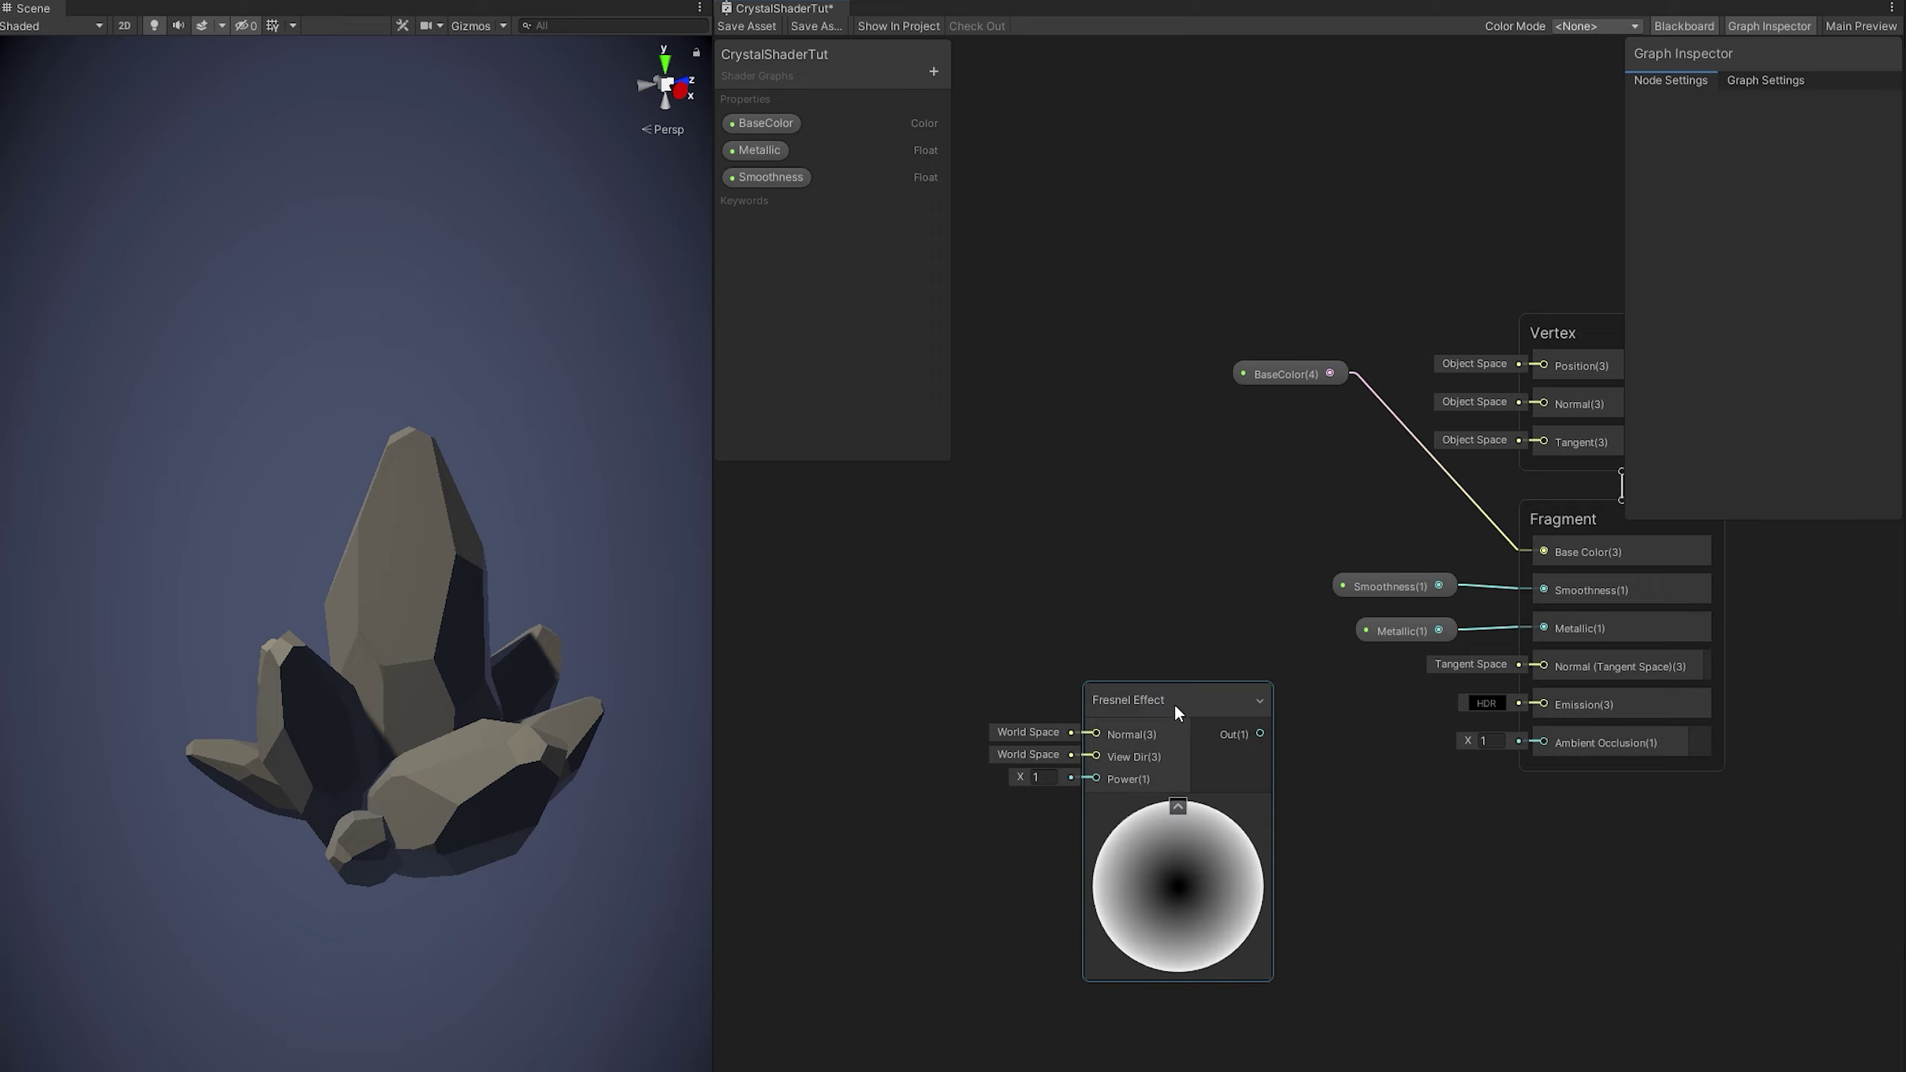
pyautogui.moveTo(1175, 706); pyautogui.dragTo(1542, 703)
pyautogui.moveTo(1131, 687); pyautogui.dragTo(1085, 681)
# - Add two Color properties named TopColor and BottomColor to the shader graph
pyautogui.click(934, 72)
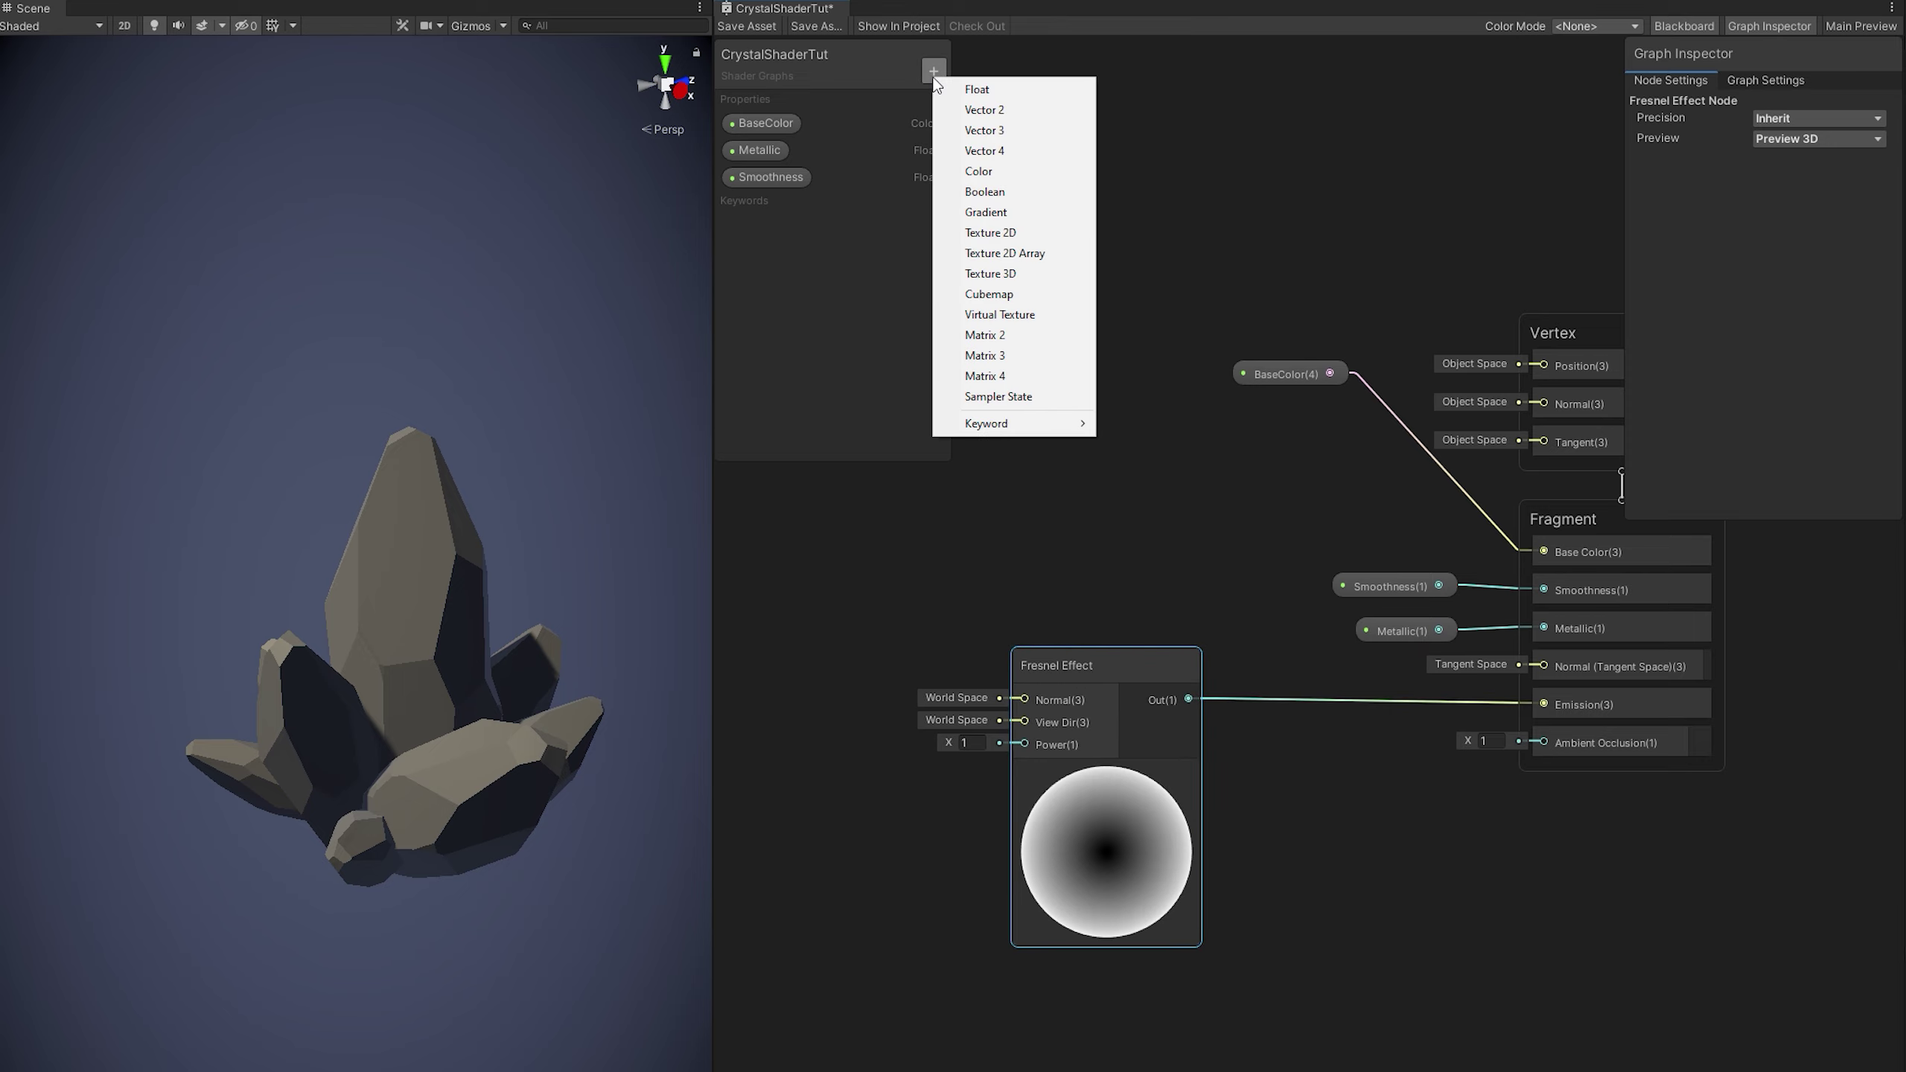
pyautogui.click(990, 174)
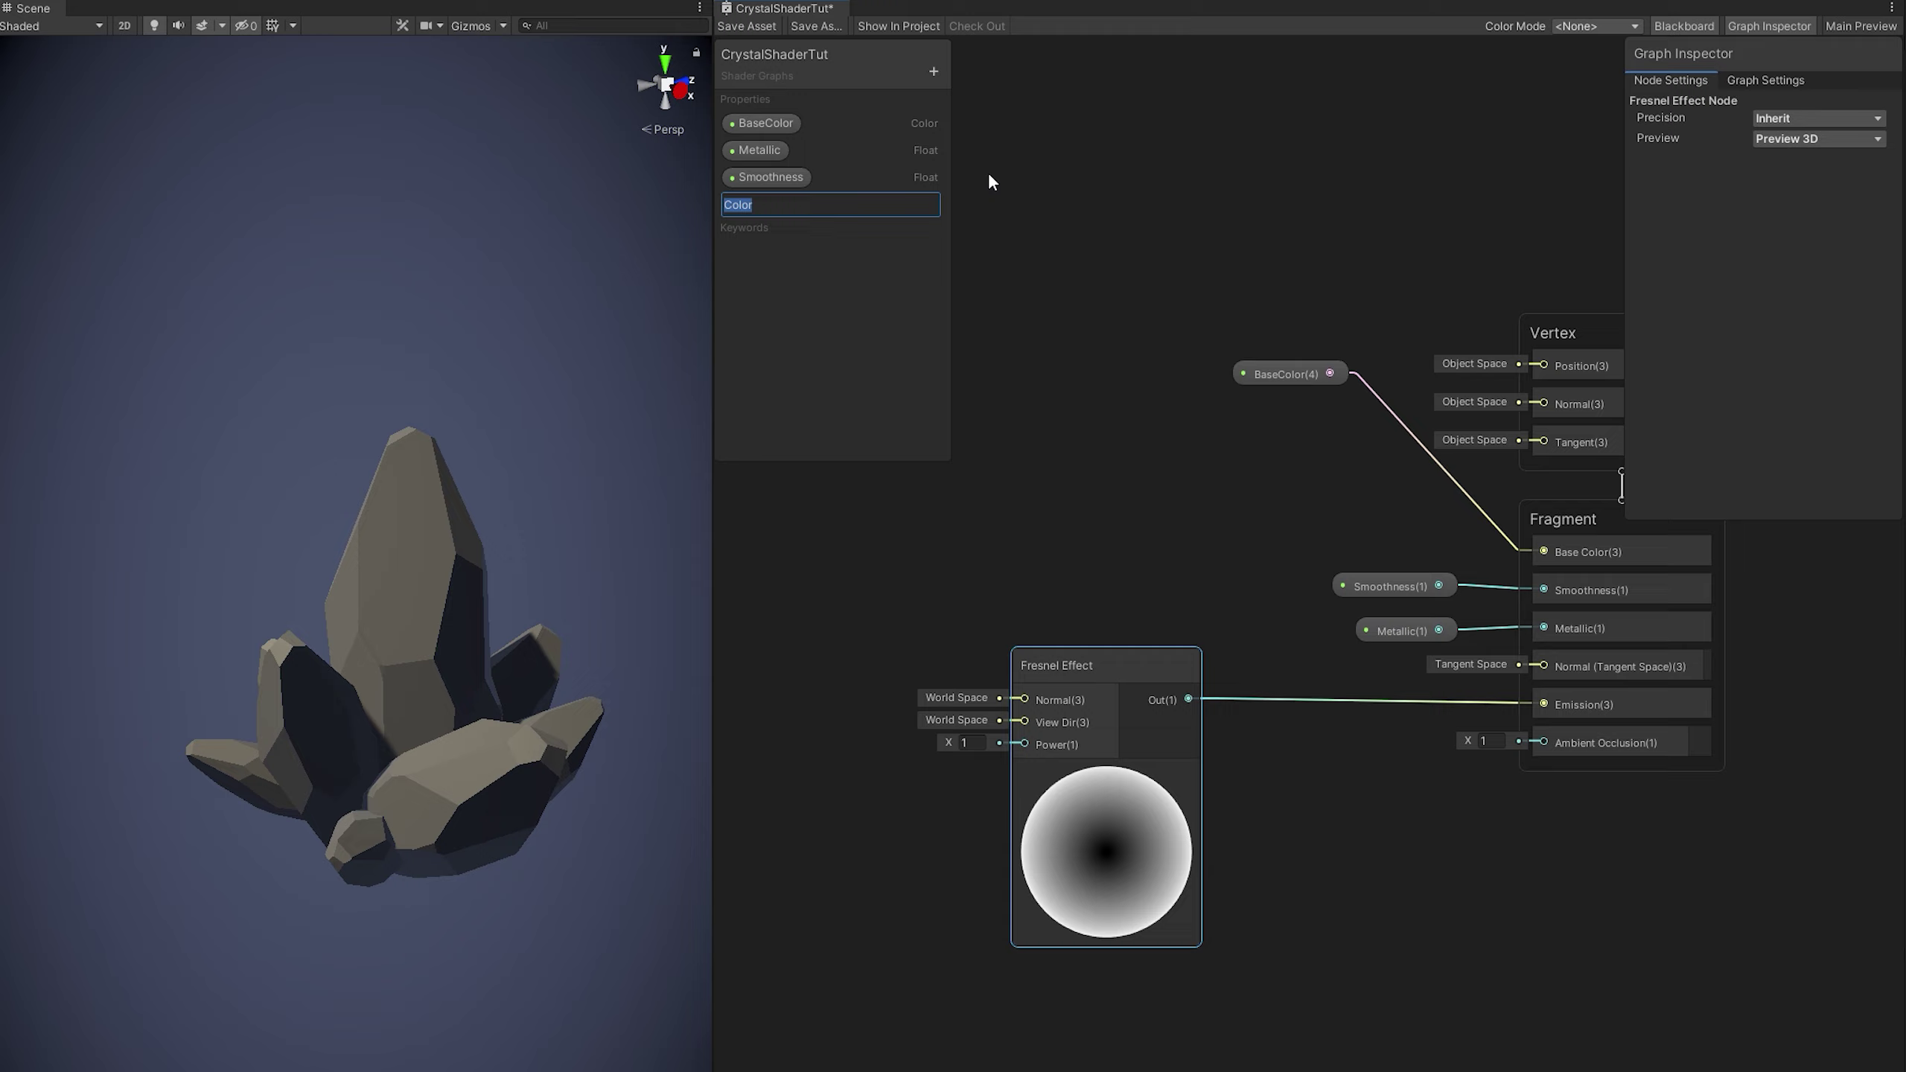
pyautogui.write('TopColor')
pyautogui.press('Return')
pyautogui.click(934, 72)
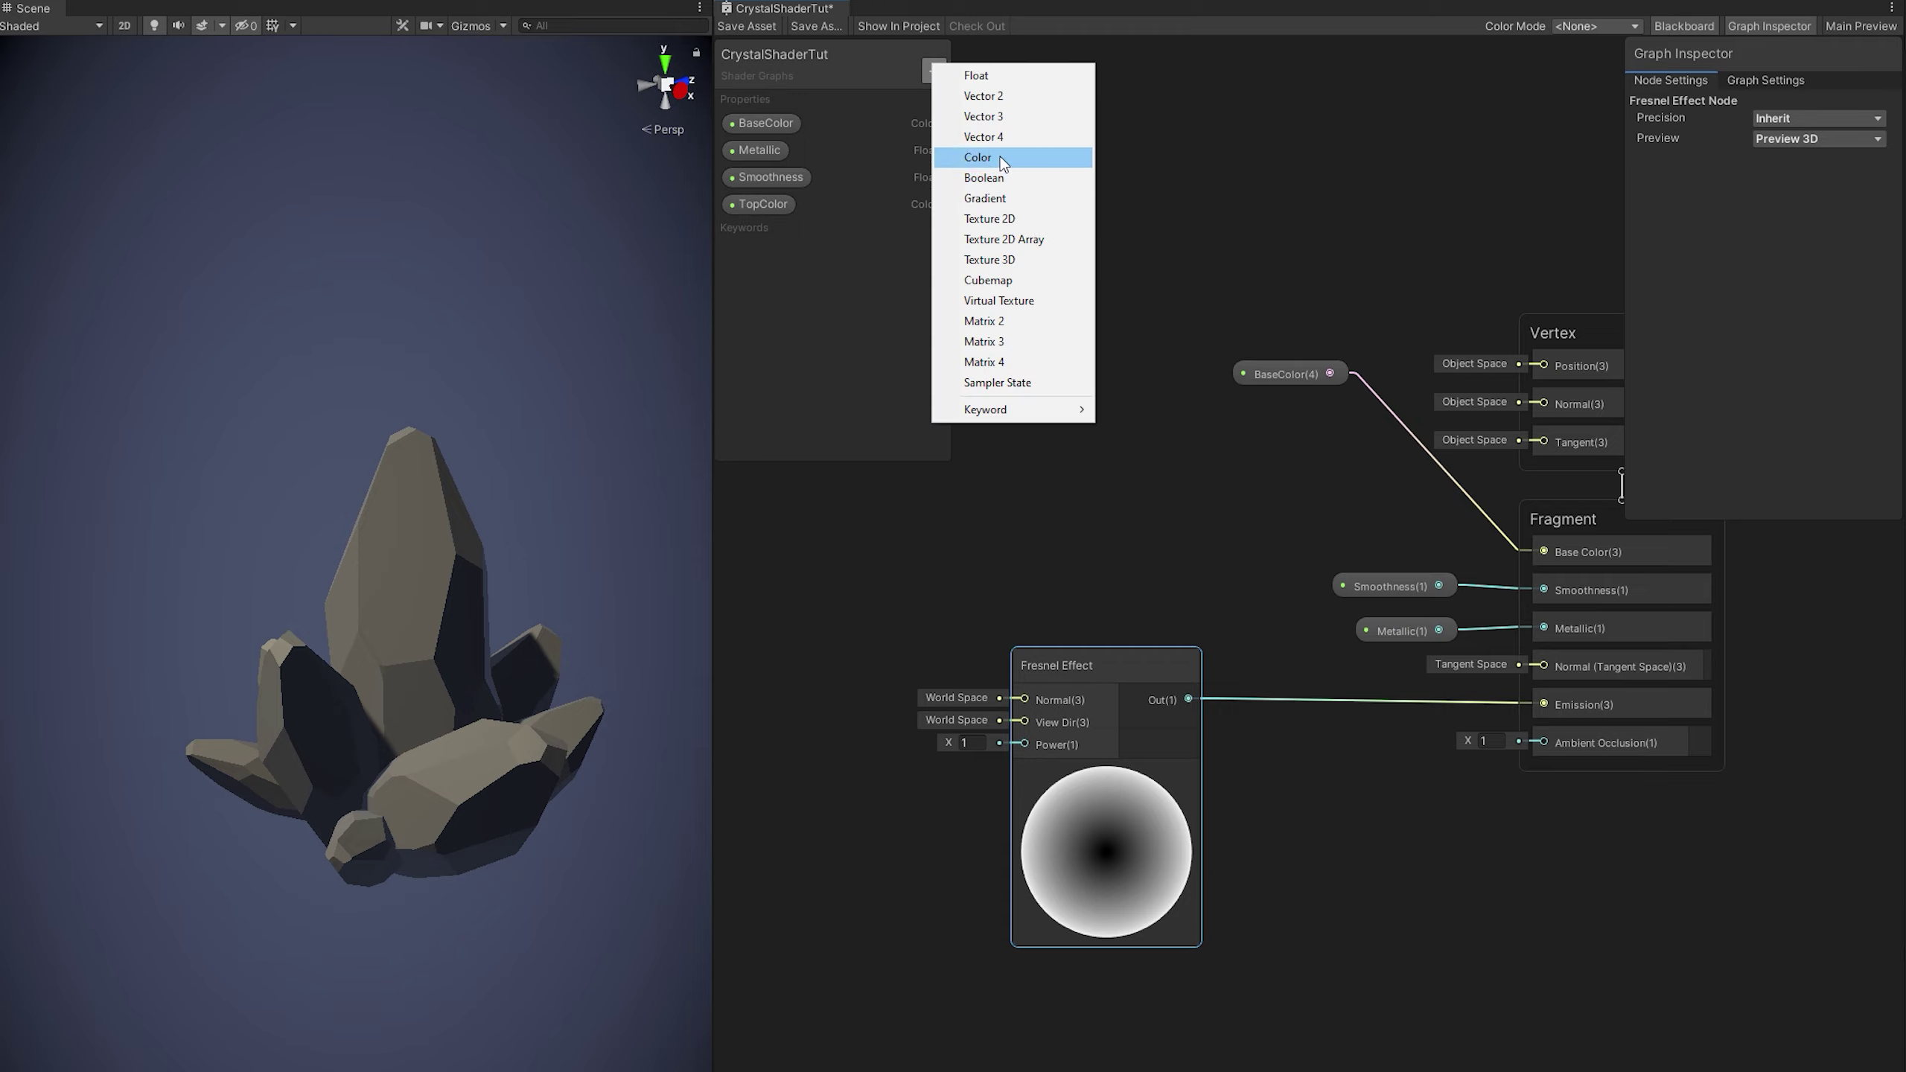
pyautogui.click(1002, 158)
pyautogui.write('BottomC')
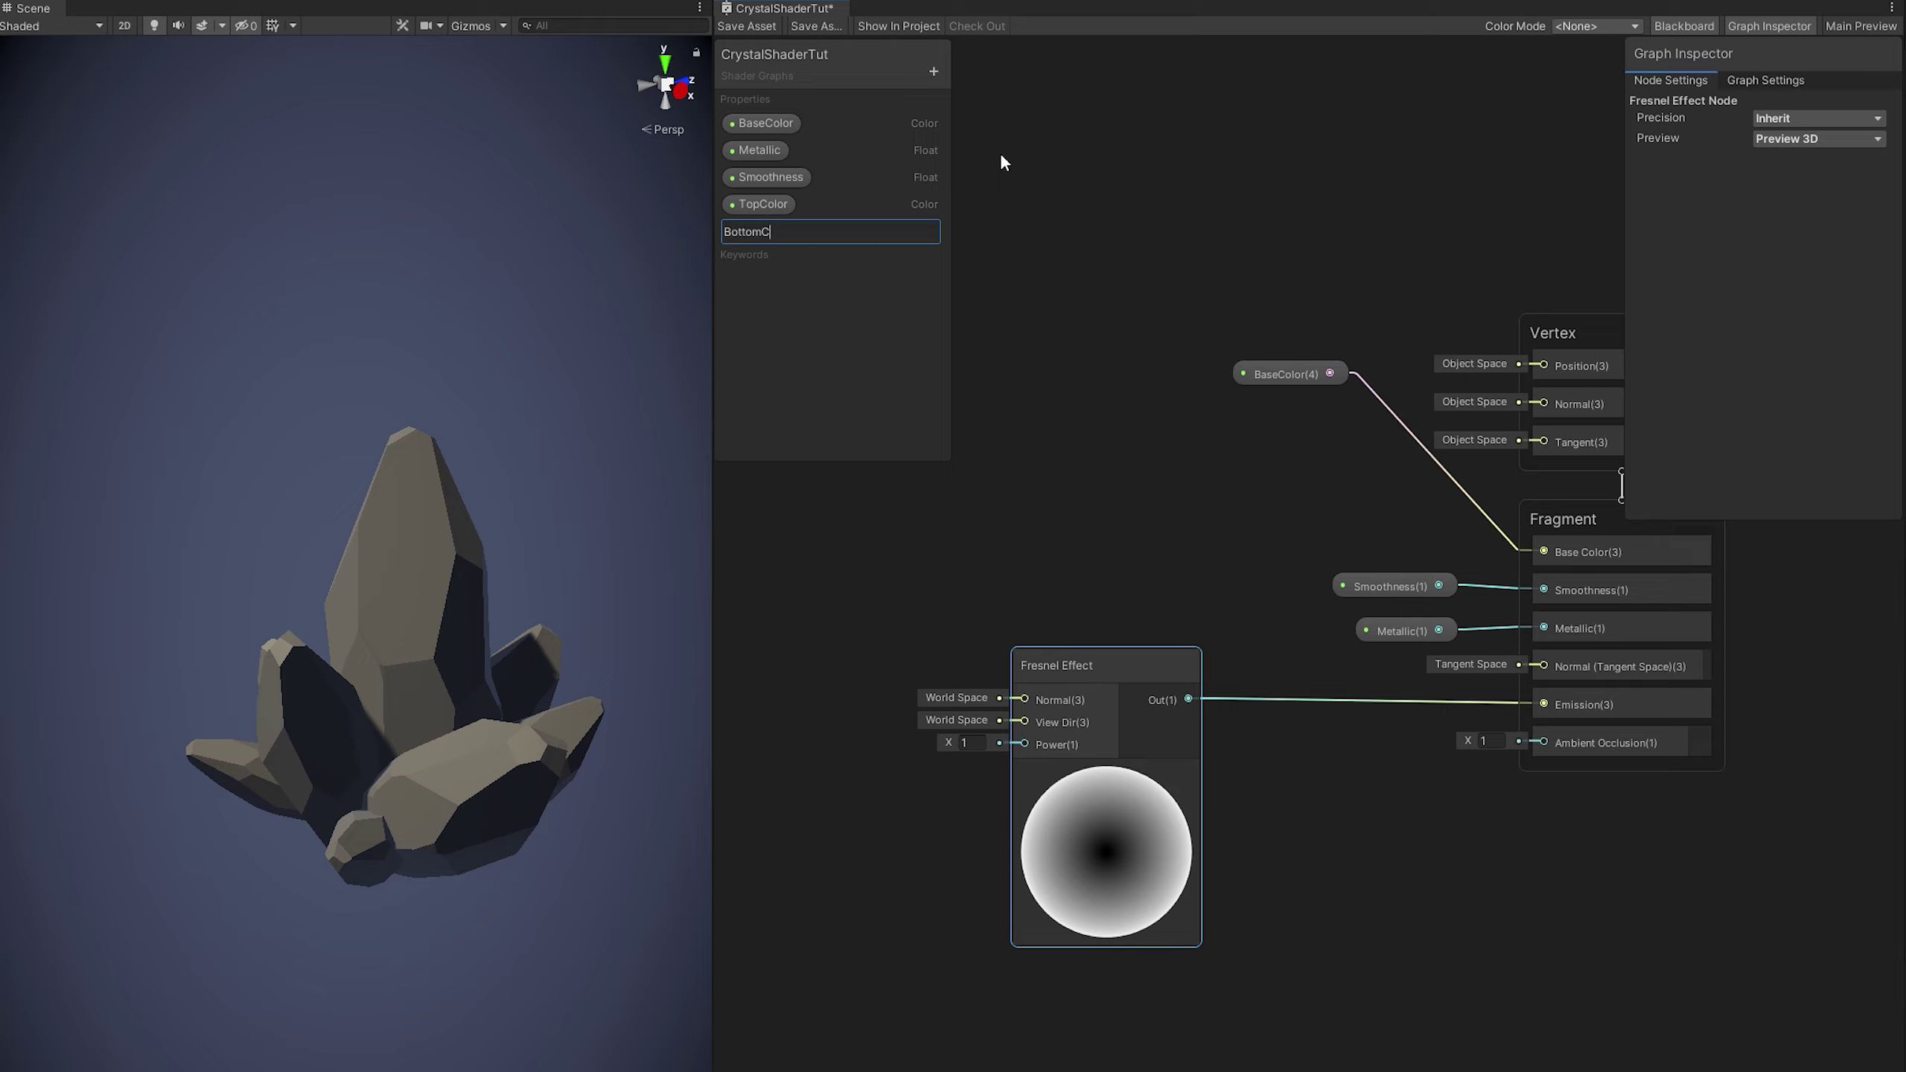
pyautogui.write('olor')
pyautogui.press('Return')
# - Set the TopColor property's mode to HDR and its default color to opaque white
pyautogui.click(781, 209)
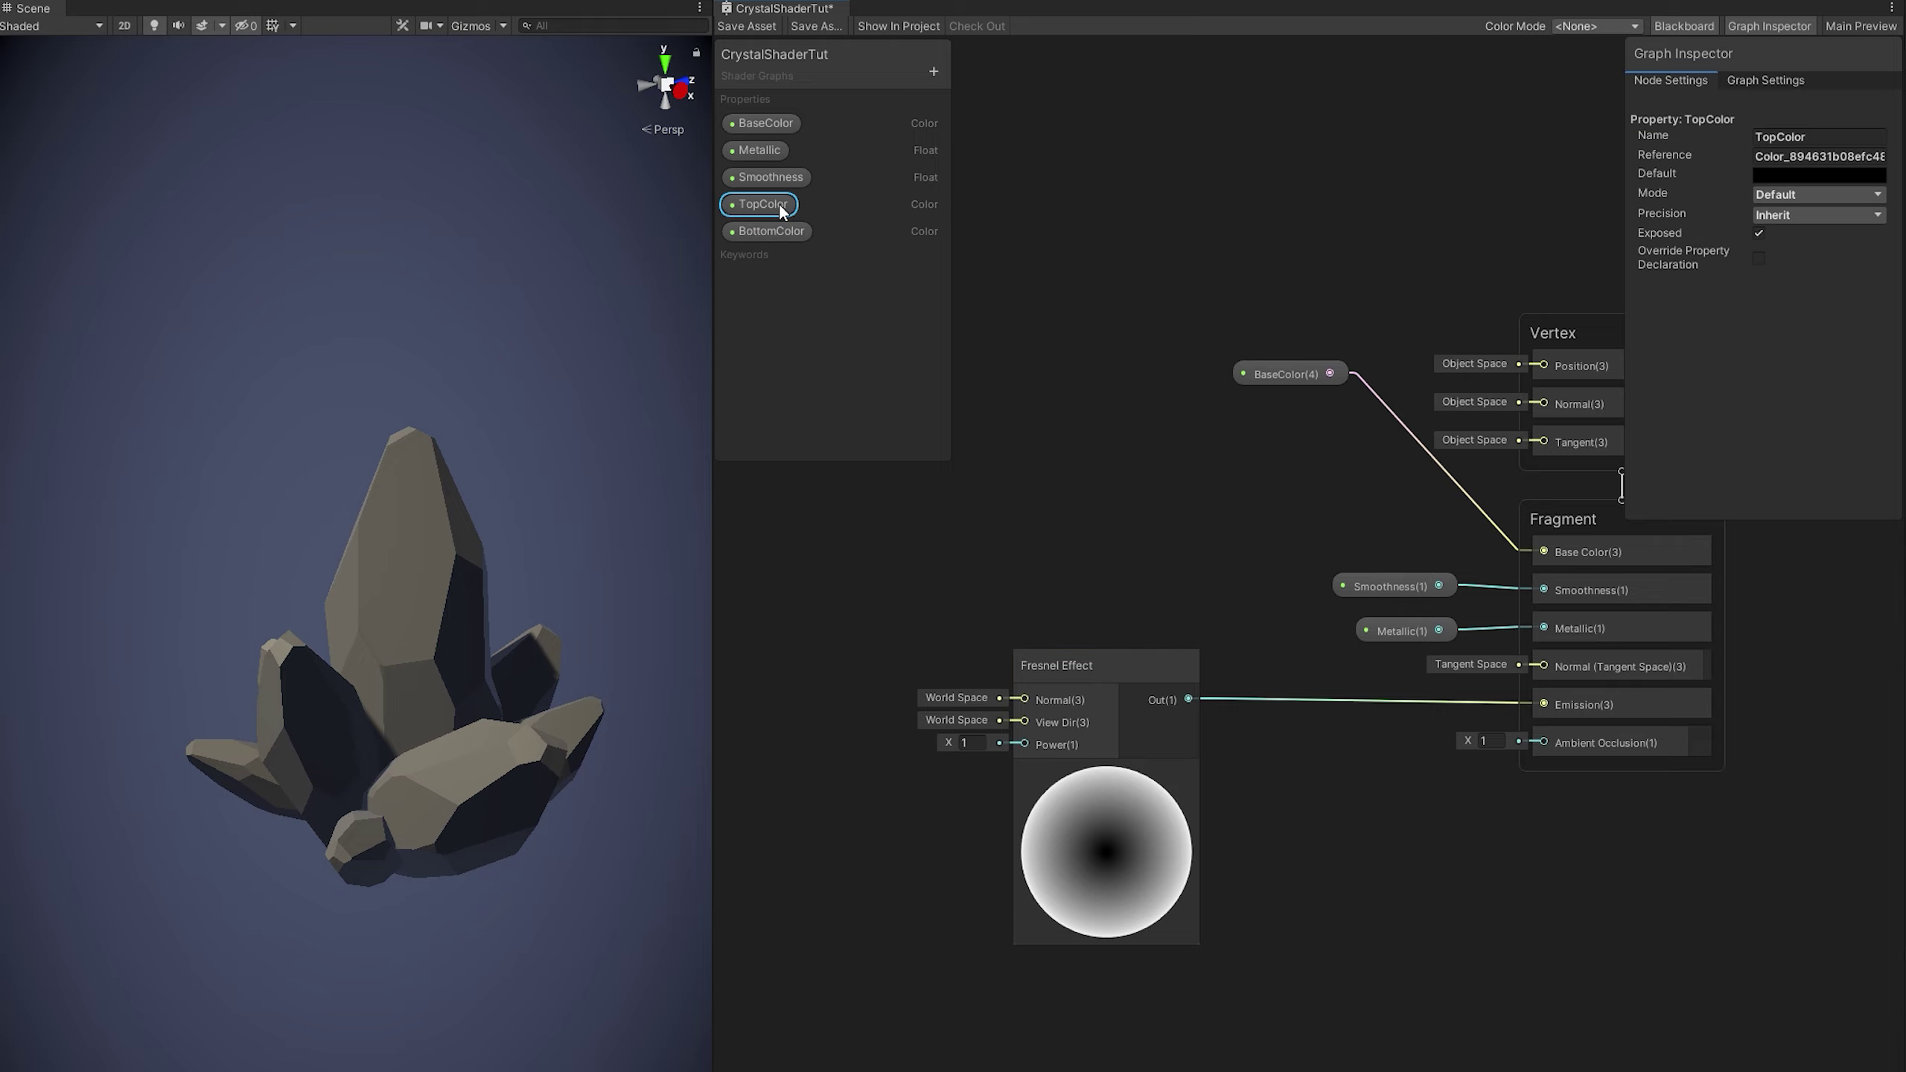
pyautogui.click(1769, 194)
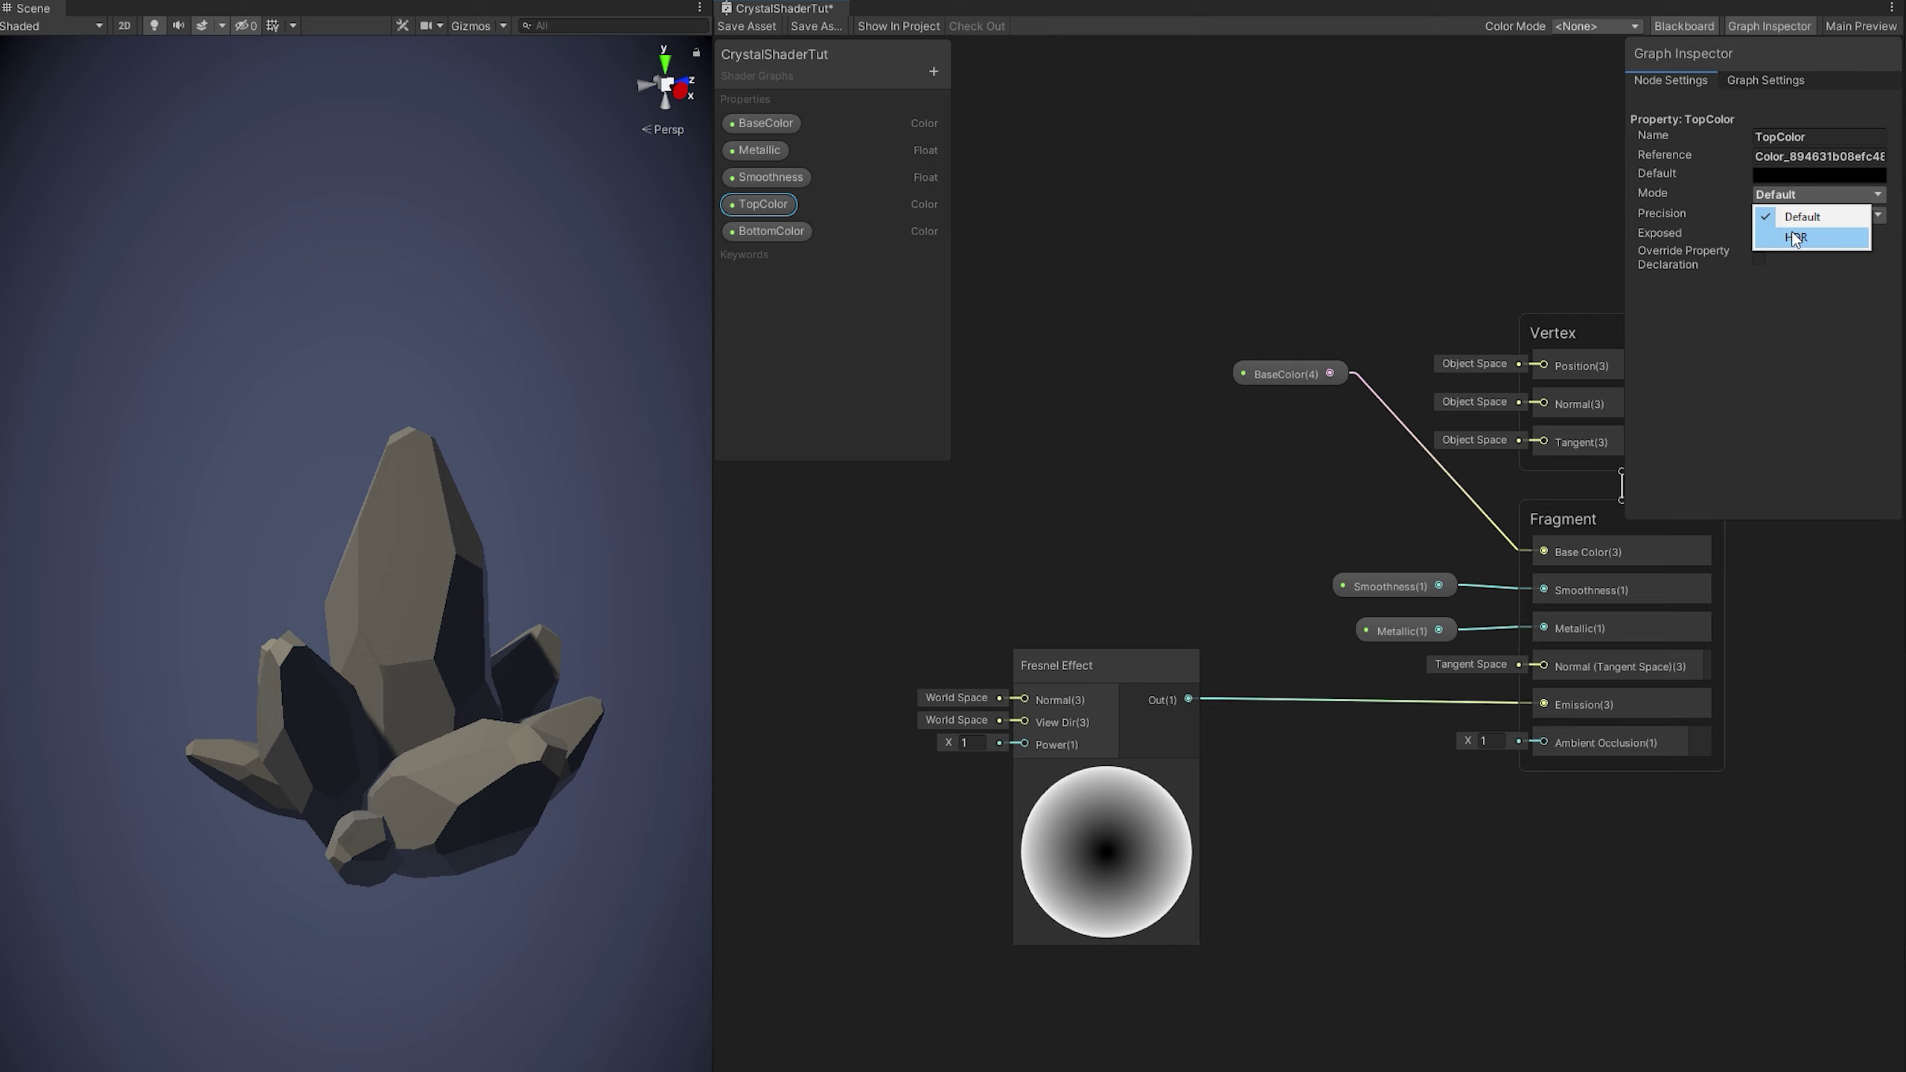
pyautogui.click(1791, 235)
pyautogui.click(1820, 175)
pyautogui.click(1855, 296)
pyautogui.moveTo(1711, 282); pyautogui.dragTo(1709, 276)
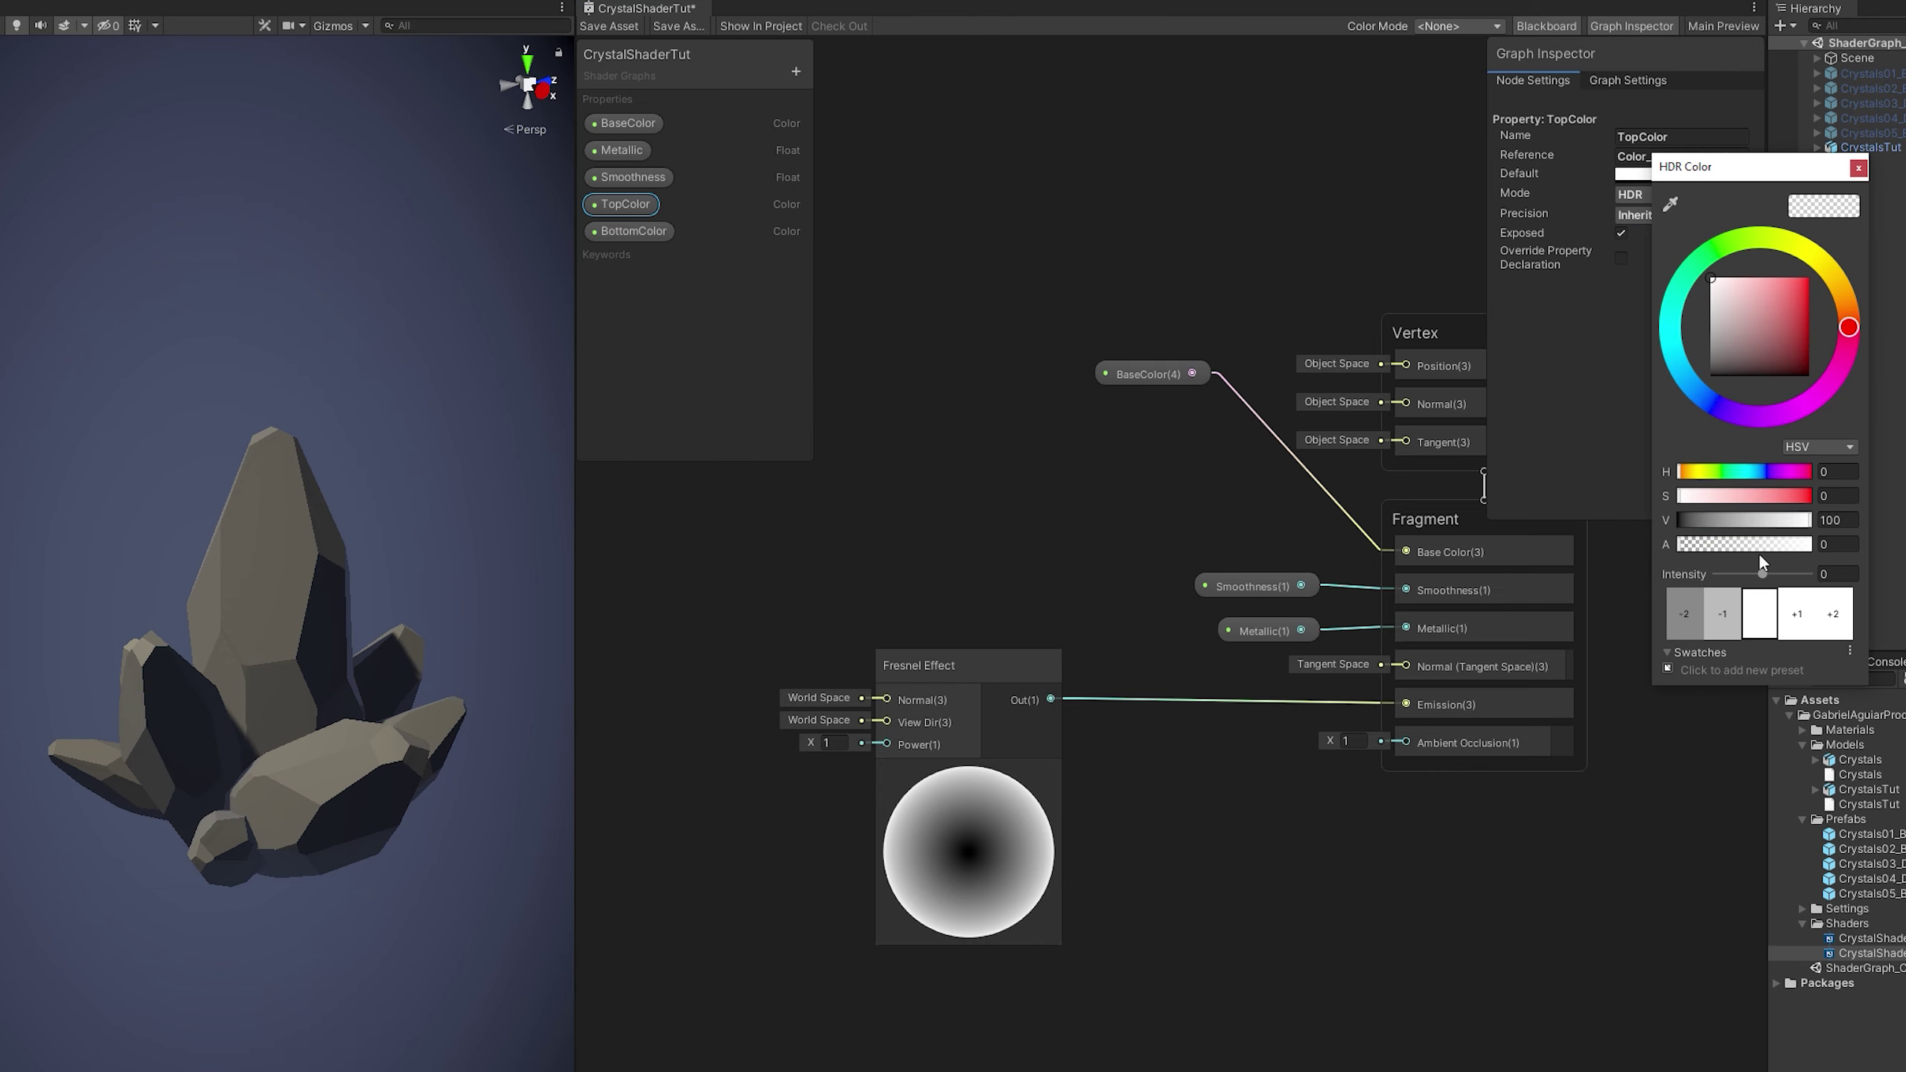
pyautogui.moveTo(1759, 547); pyautogui.dragTo(1816, 543)
pyautogui.click(1855, 169)
pyautogui.click(1858, 170)
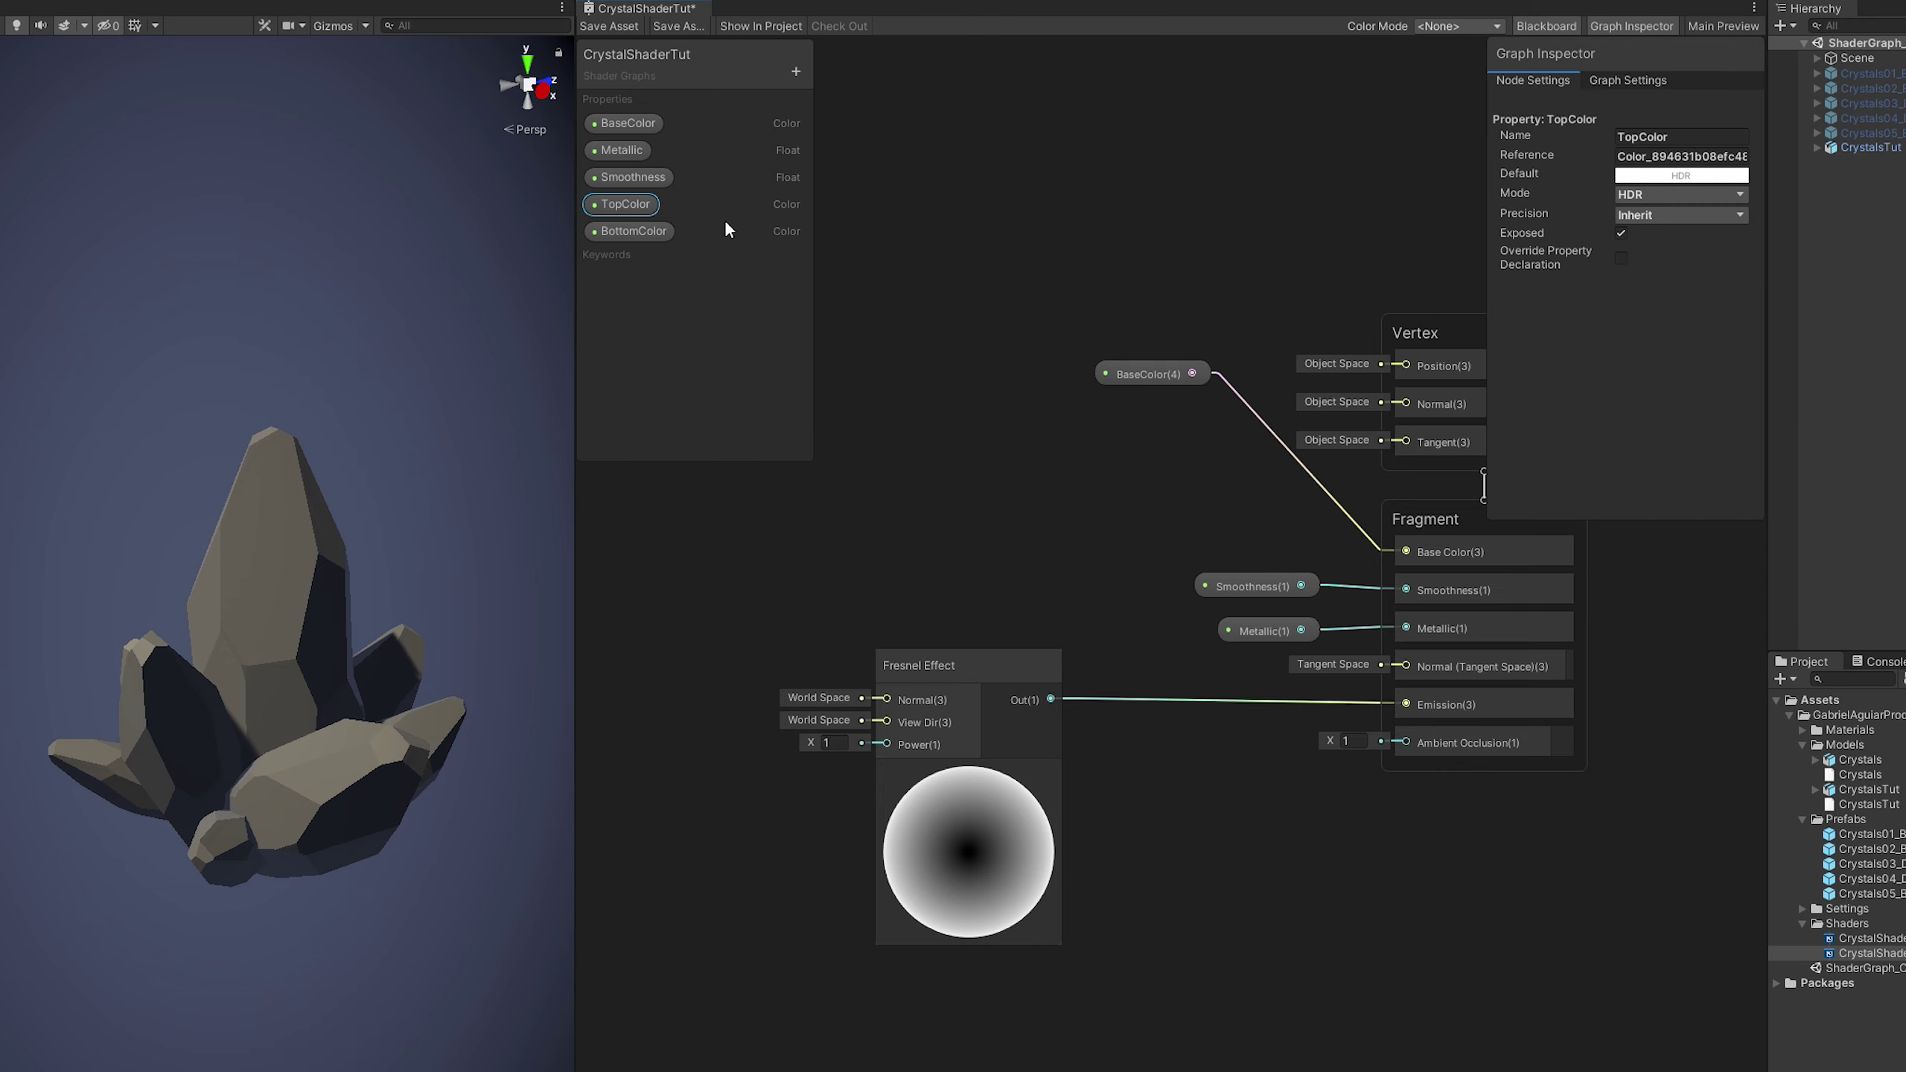
# - Give the BottomColor property an opaque white default color and set its mode to HDR
pyautogui.click(724, 231)
pyautogui.click(1685, 176)
pyautogui.moveTo(1764, 308); pyautogui.dragTo(1669, 195)
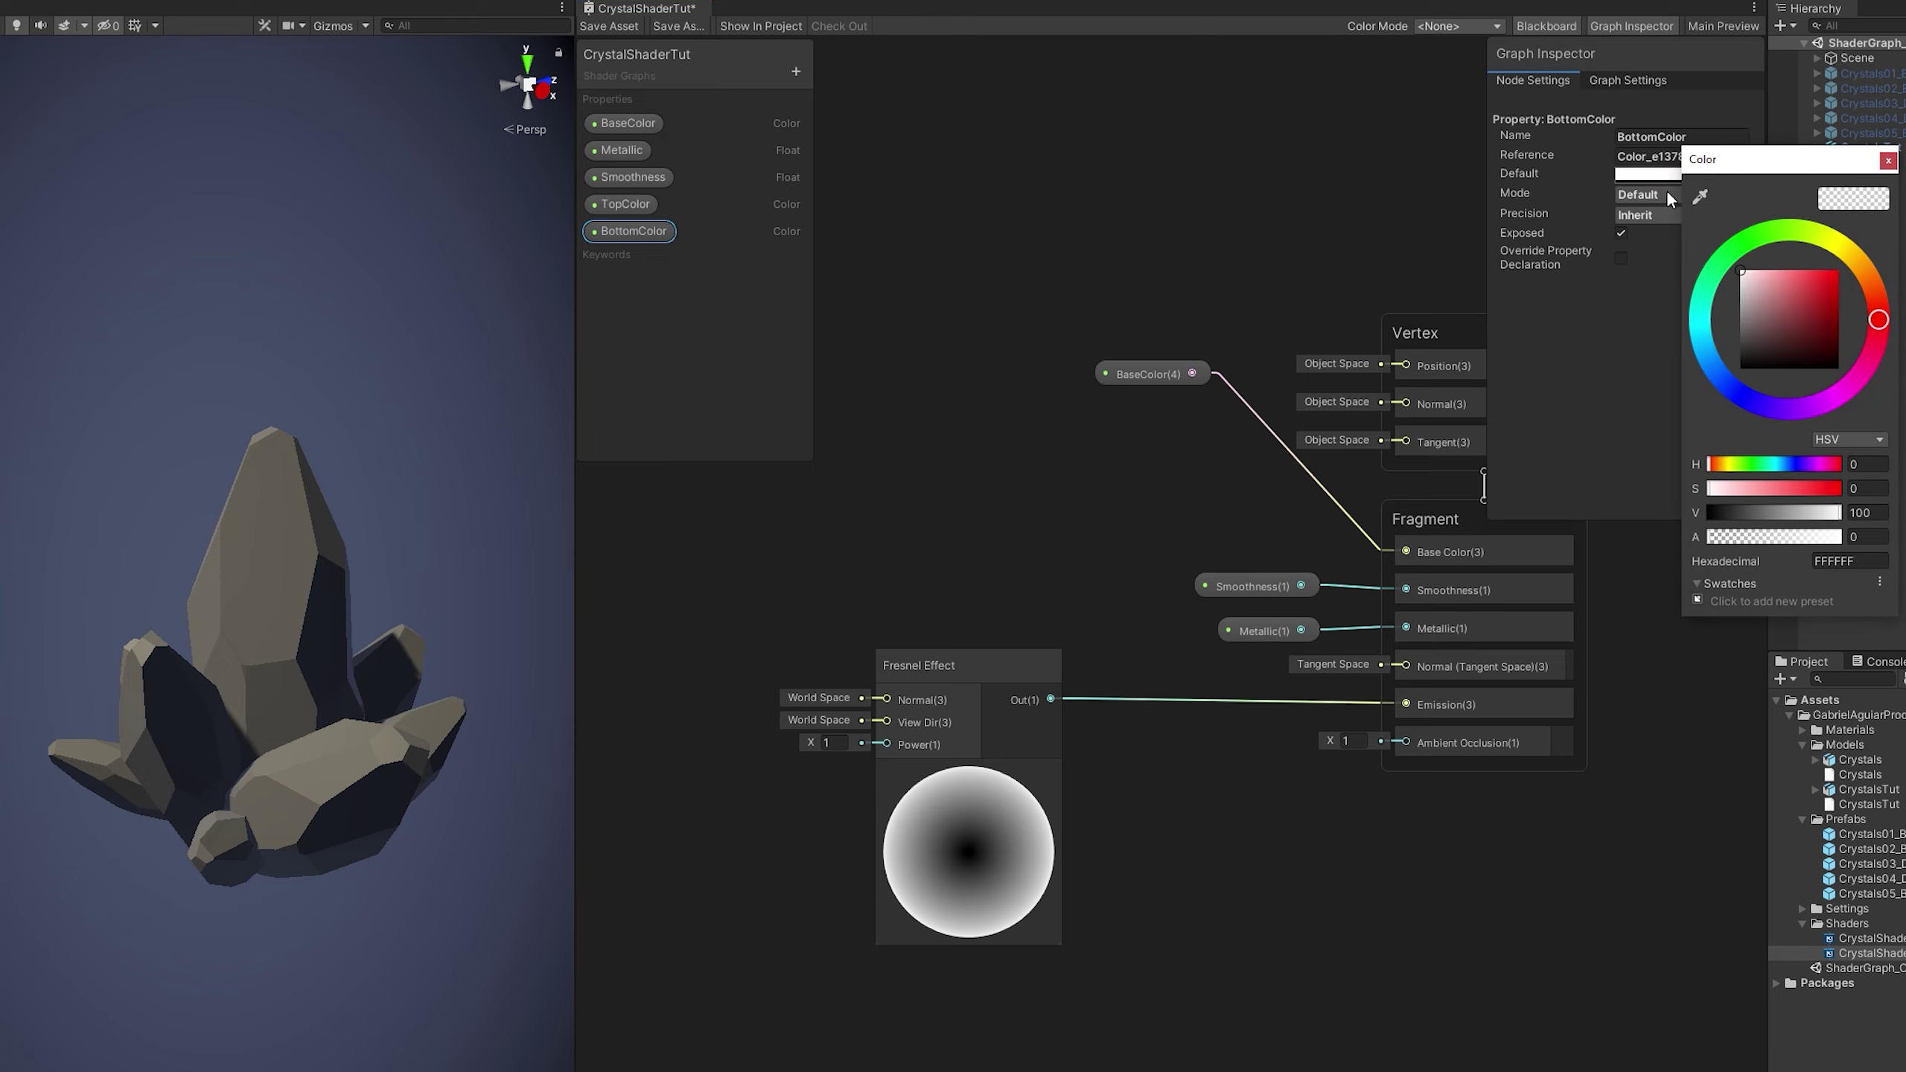
pyautogui.moveTo(1782, 540); pyautogui.dragTo(1852, 536)
pyautogui.click(1887, 160)
pyautogui.click(1847, 196)
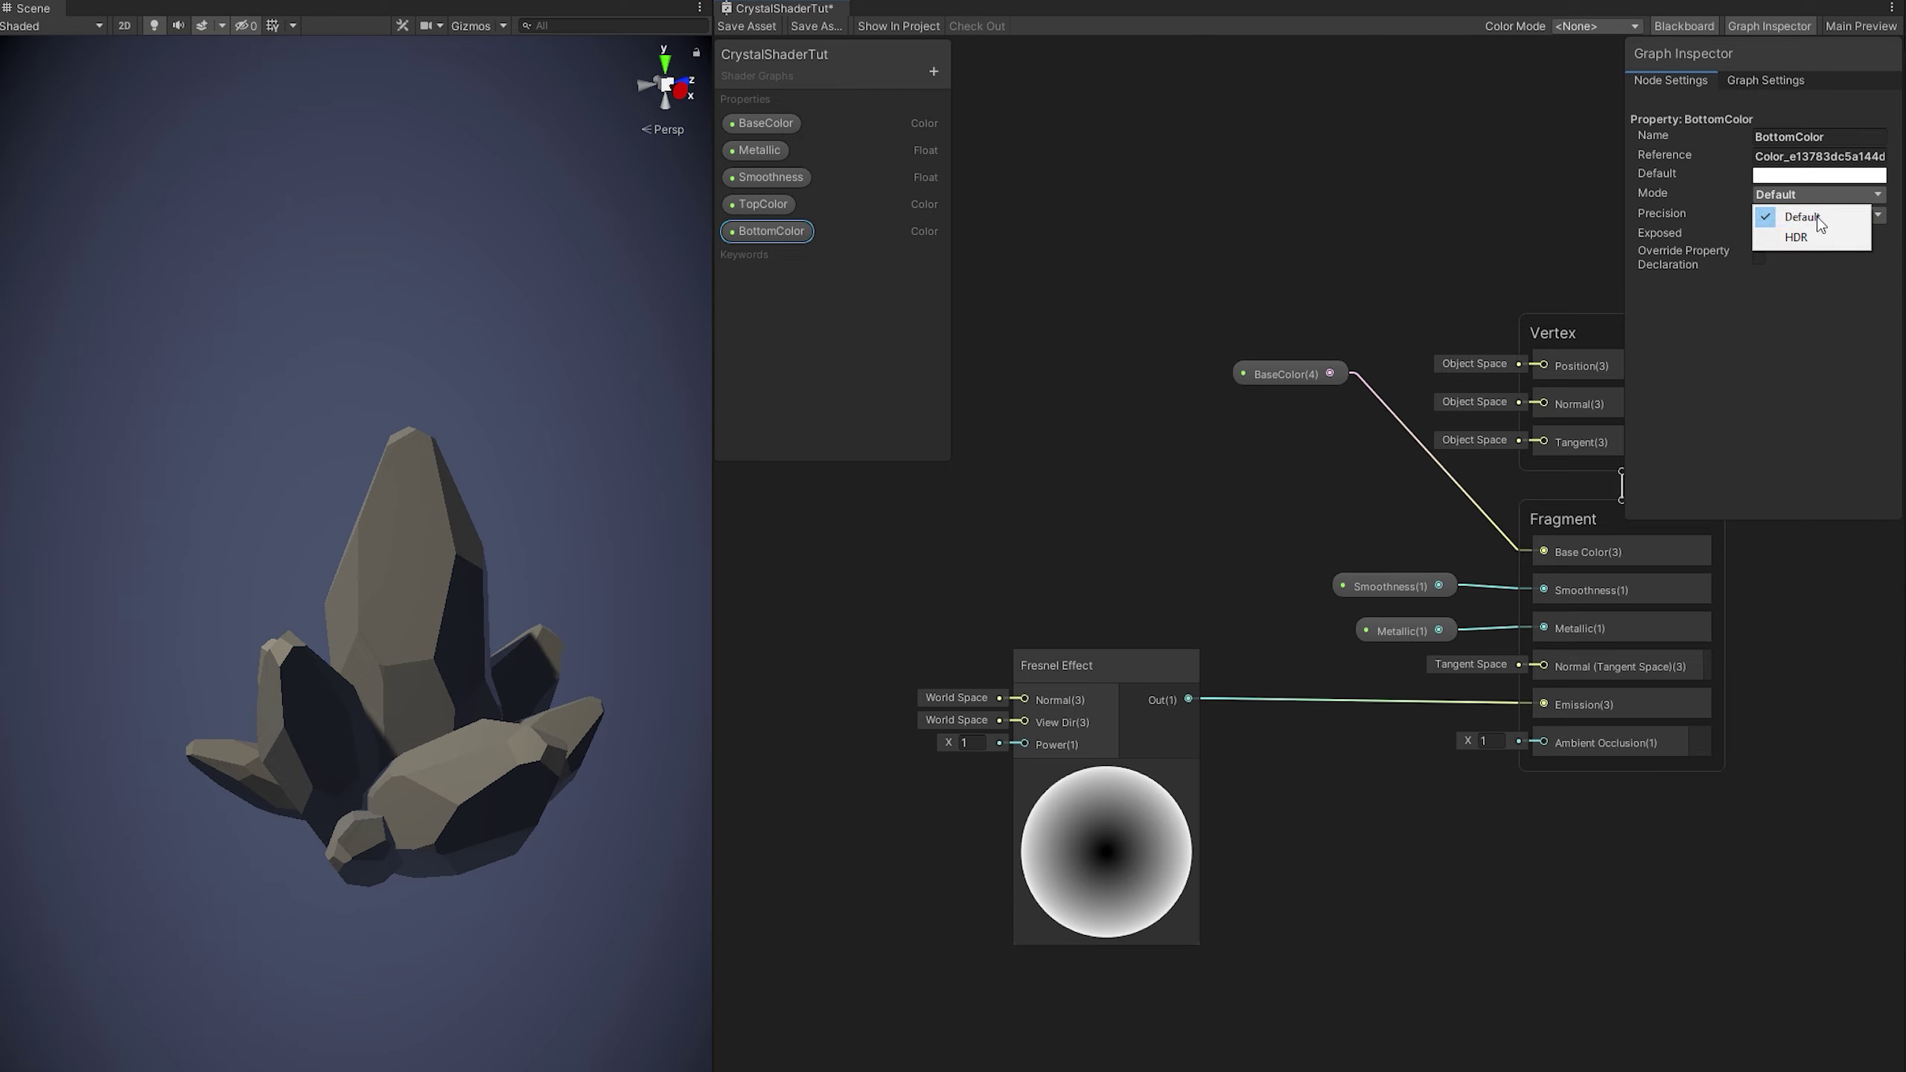
# - Multiply TopColor by the Fresnel Effect output, feed the result into Emission and collapse the Multiply node's preview
pyautogui.click(764, 204)
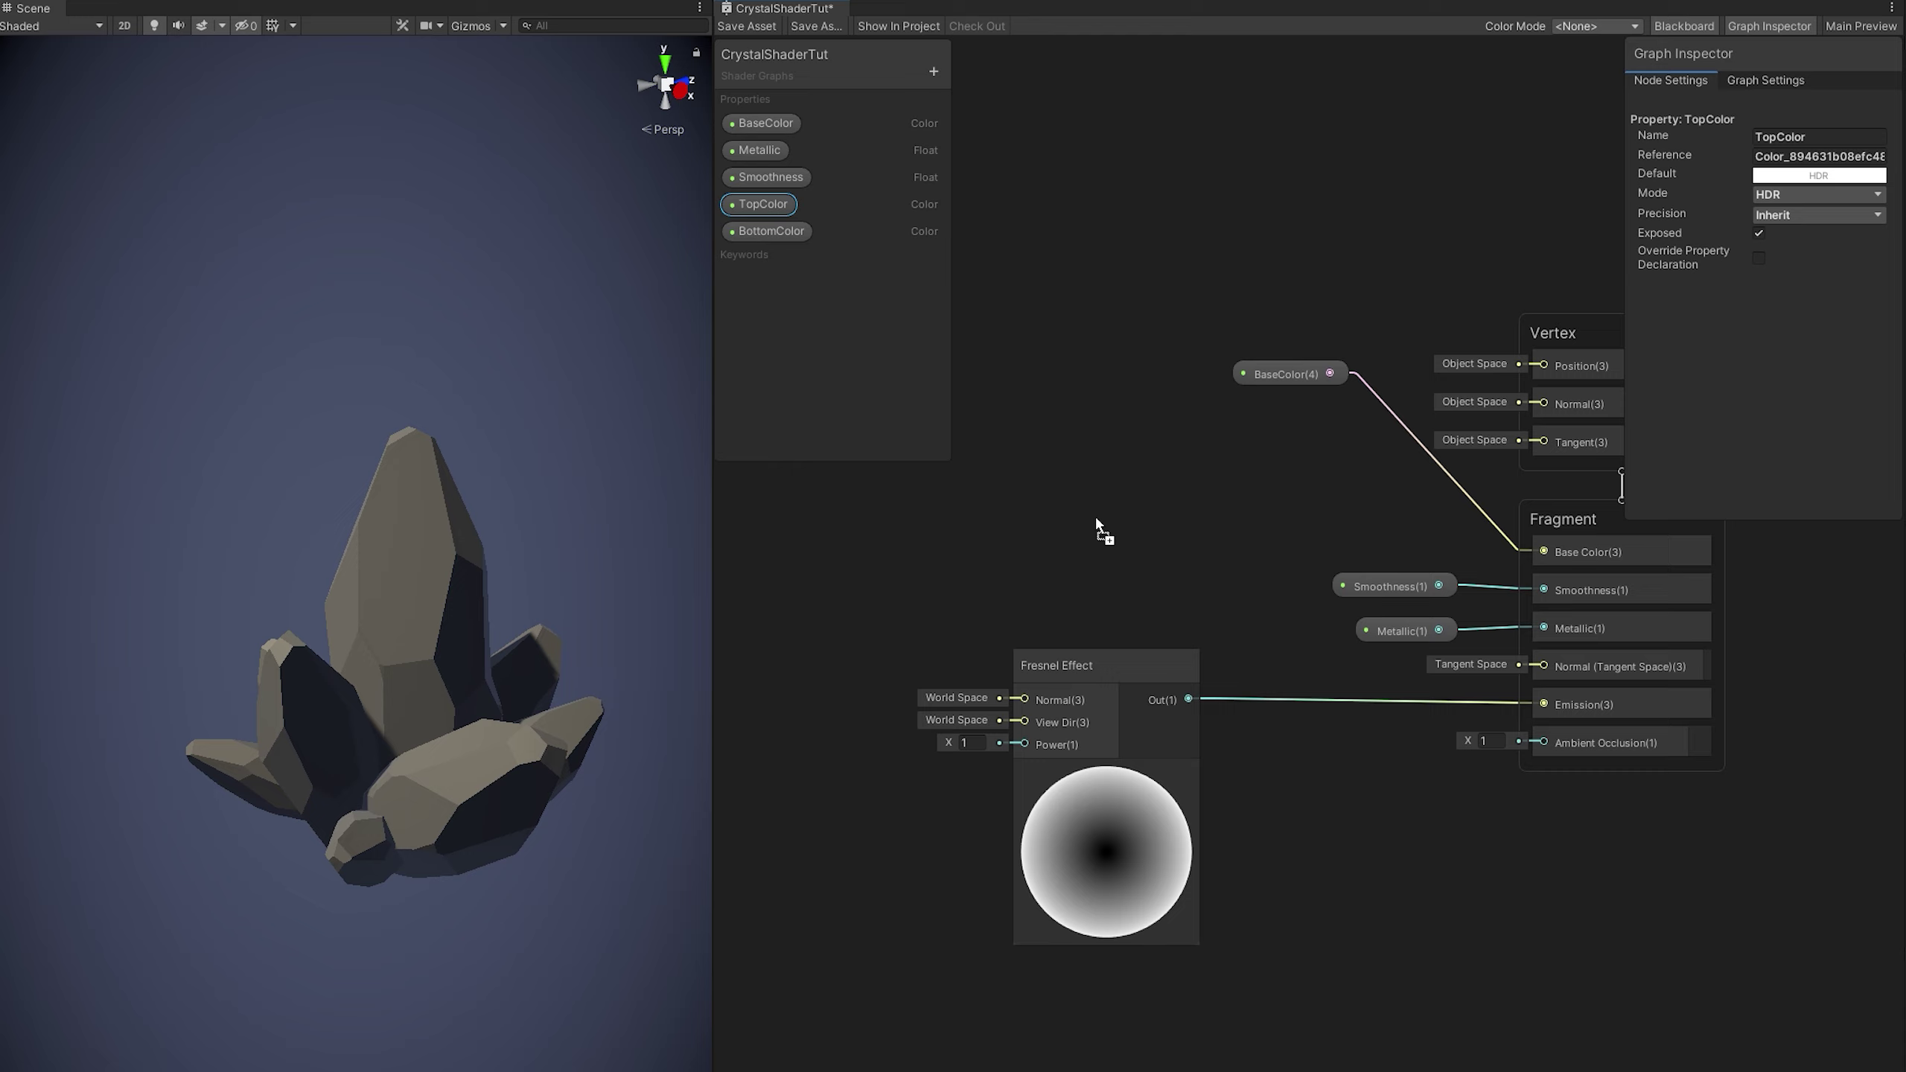
pyautogui.moveTo(1097, 520); pyautogui.dragTo(1219, 584)
pyautogui.write('mu')
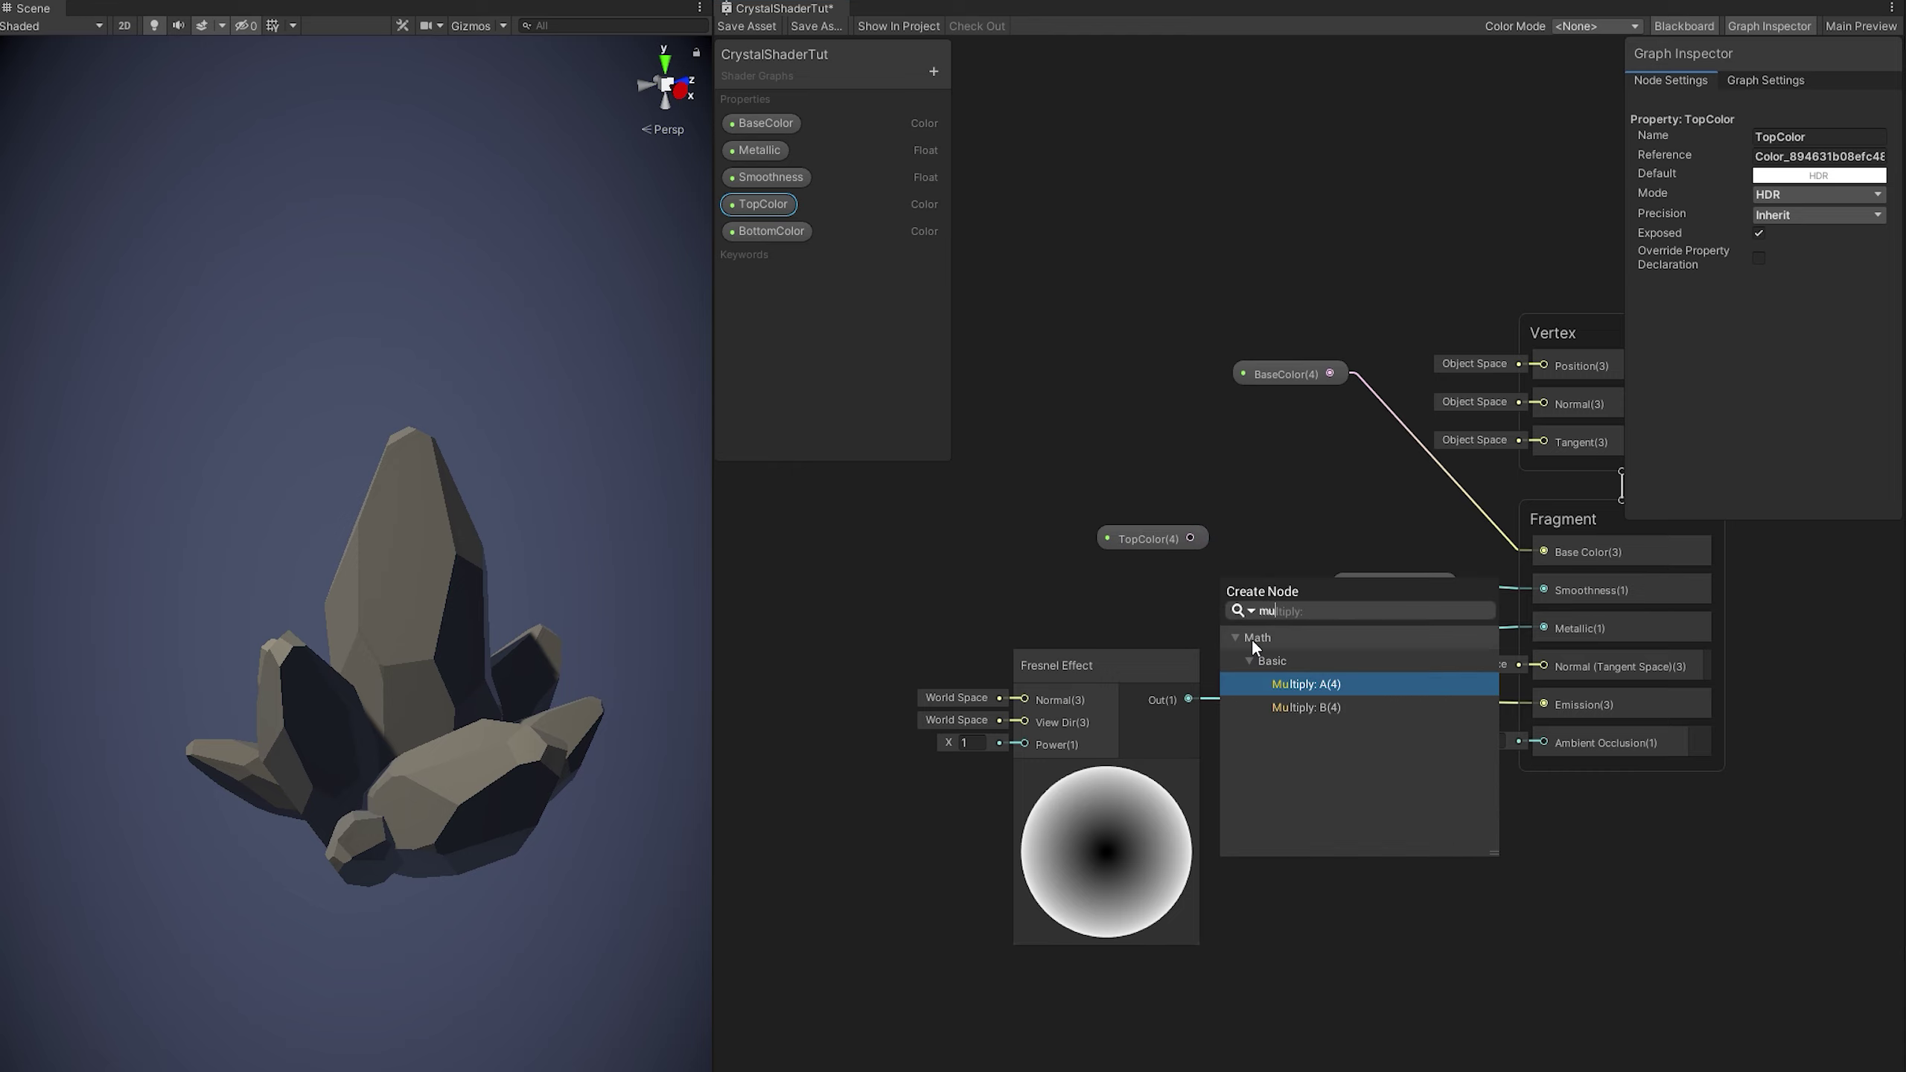
pyautogui.click(1309, 685)
pyautogui.moveTo(1190, 701); pyautogui.dragTo(1221, 636)
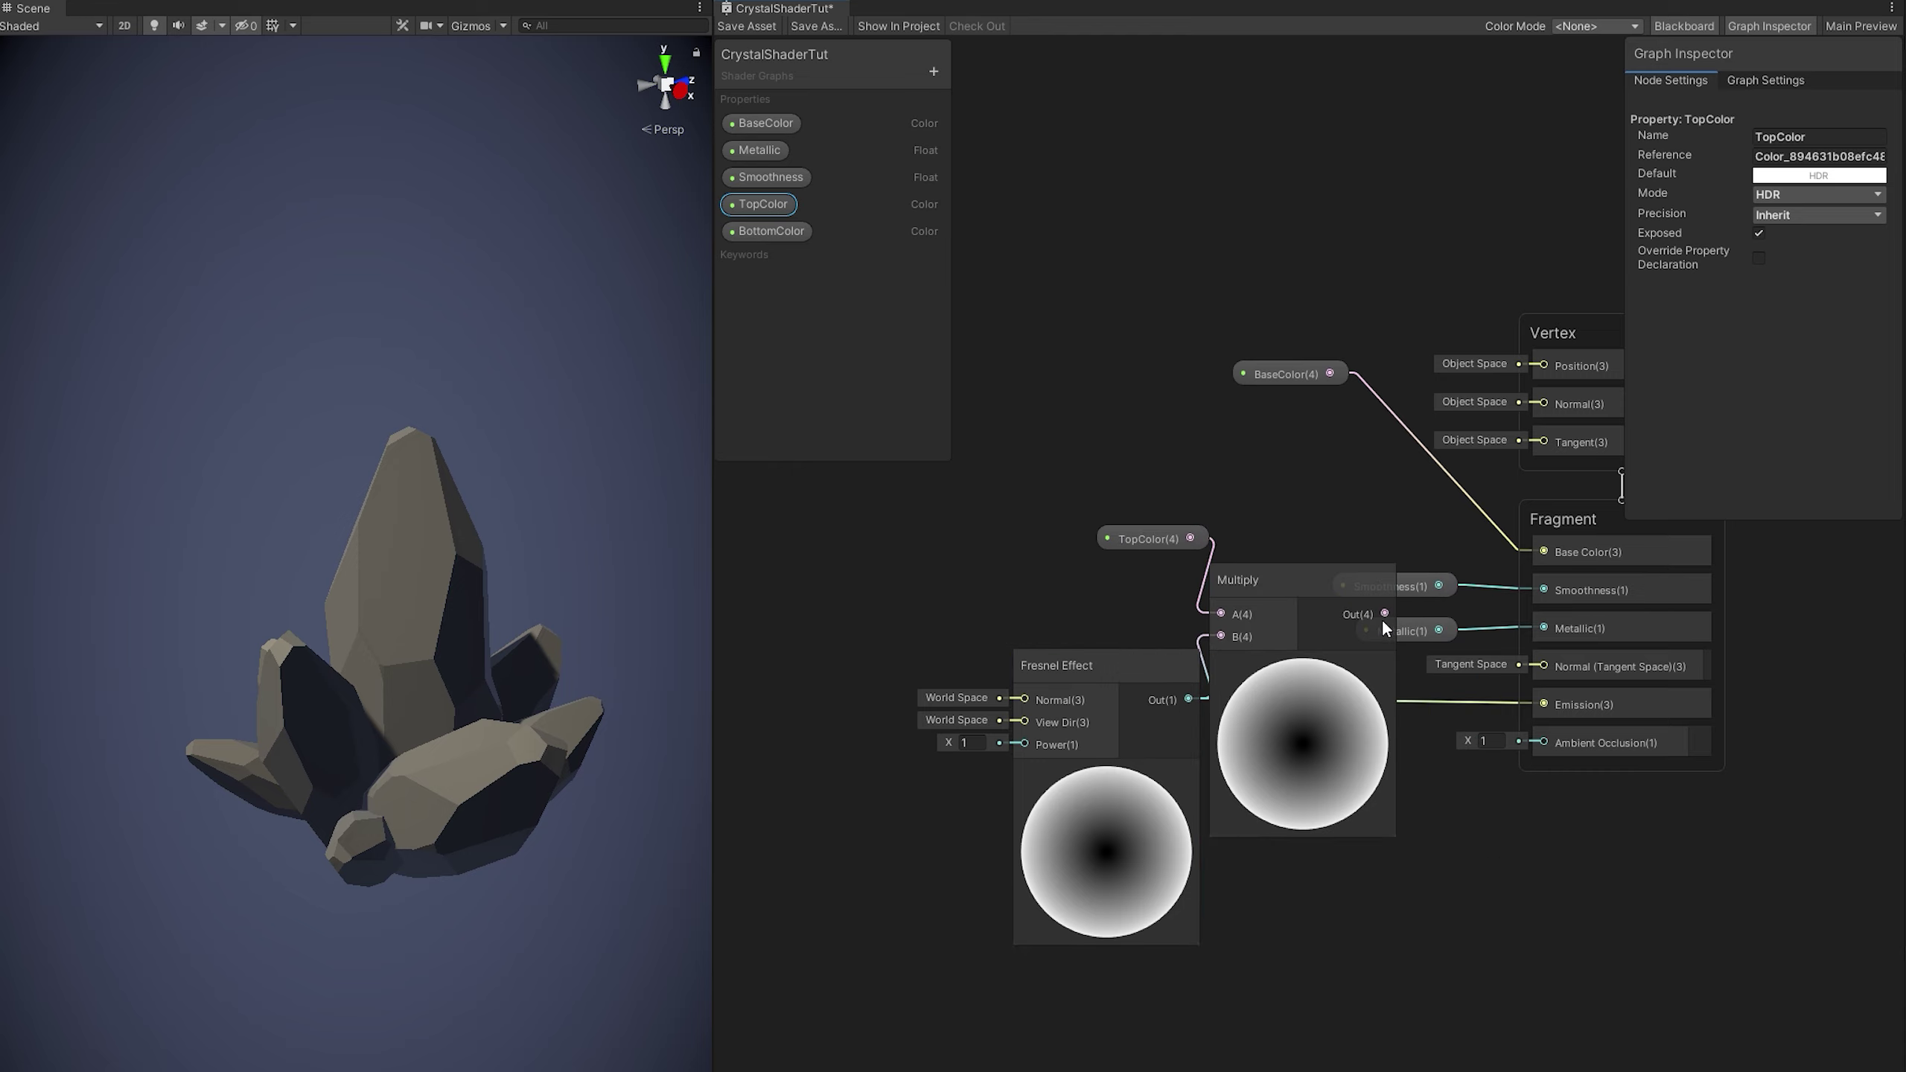
pyautogui.moveTo(1540, 700); pyautogui.dragTo(1542, 703)
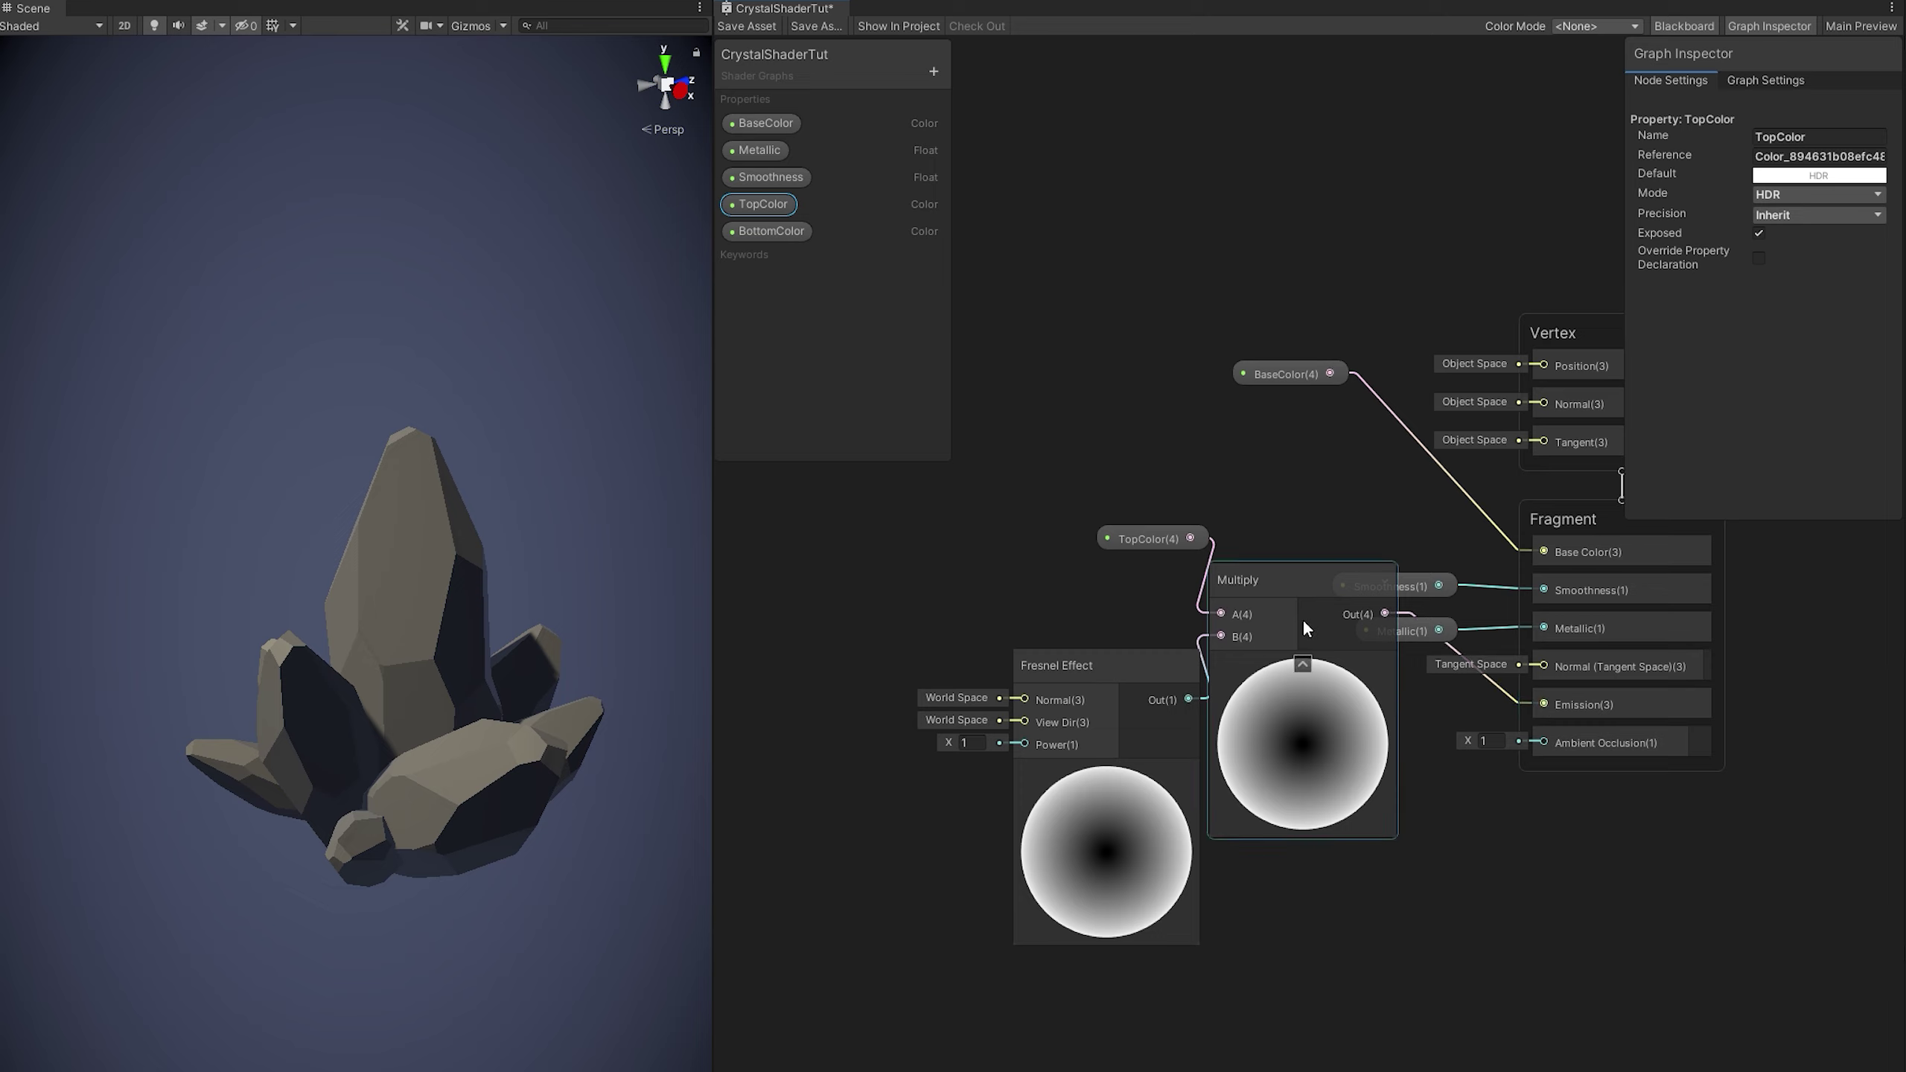
pyautogui.click(1303, 664)
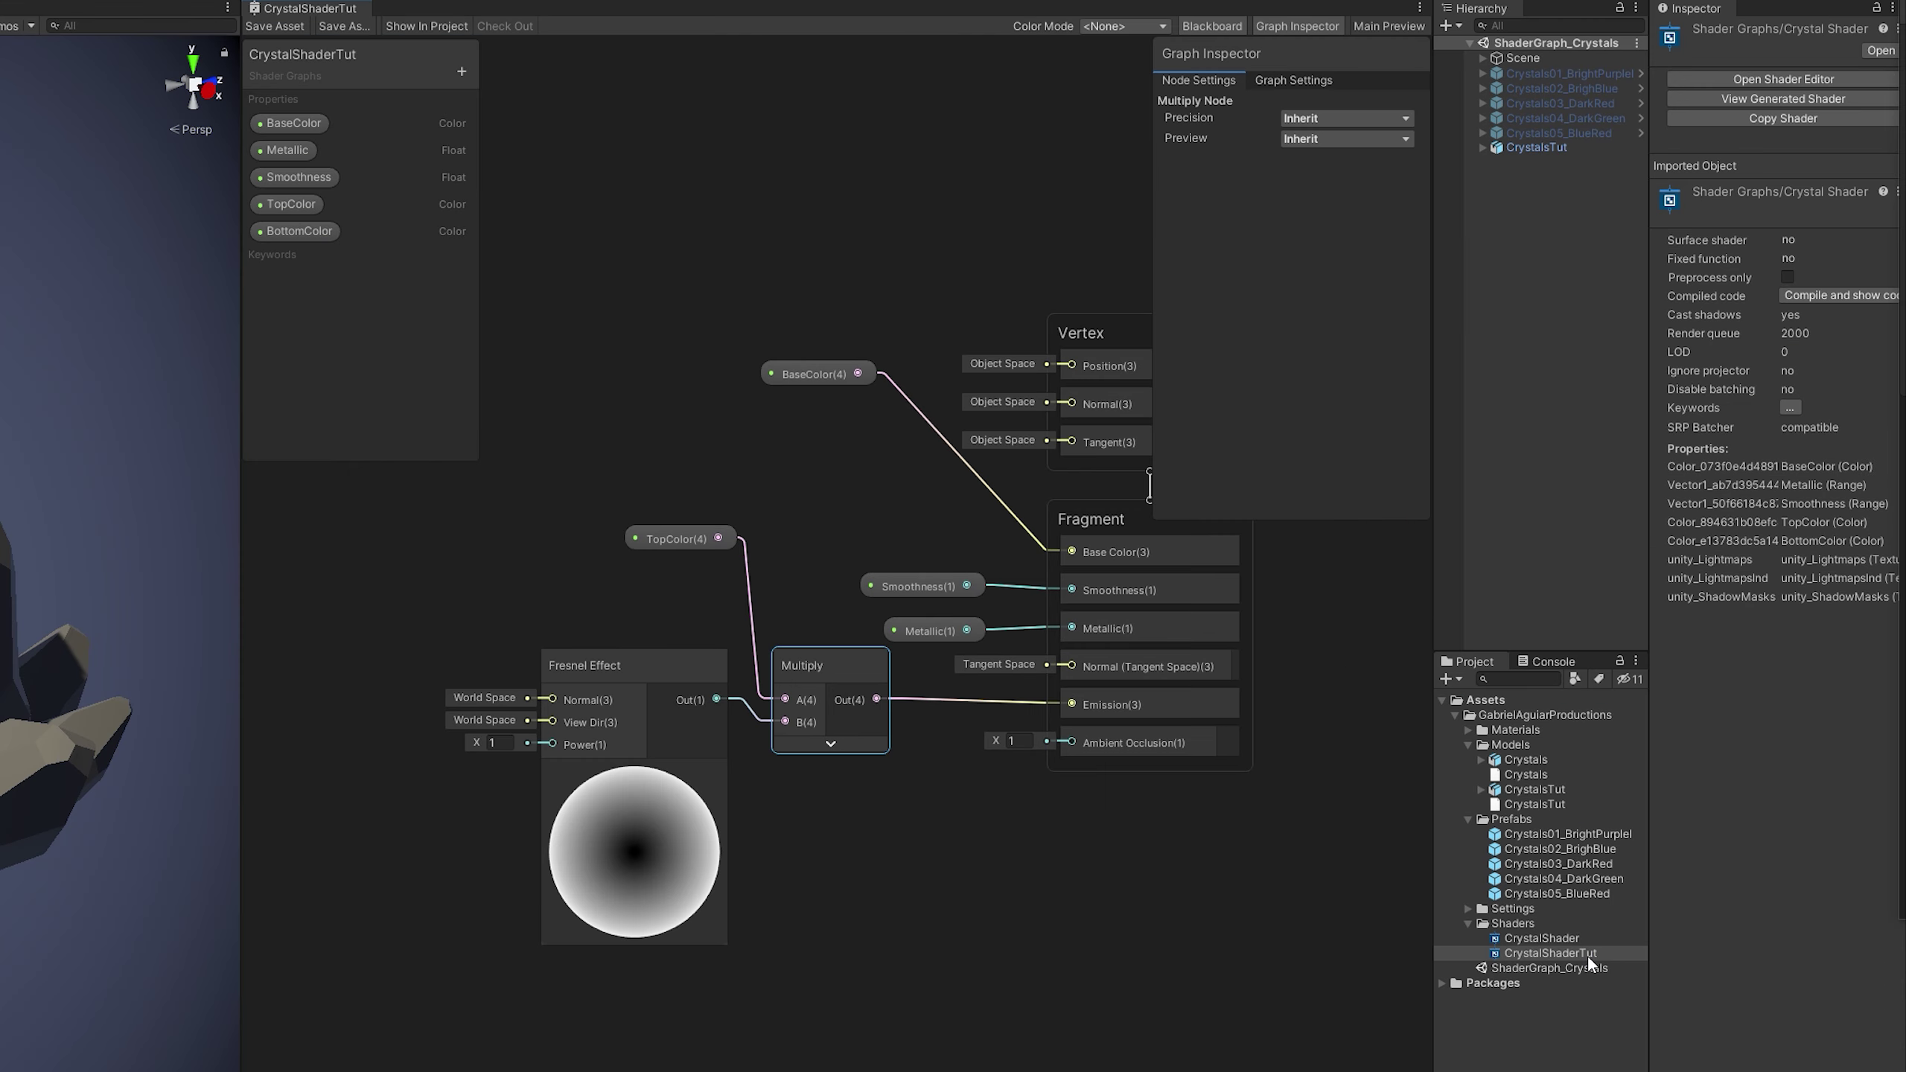
# - Create a material from the CrystalShaderTut shader graph and name it CrystalShaderTut
pyautogui.rightClick(1585, 954)
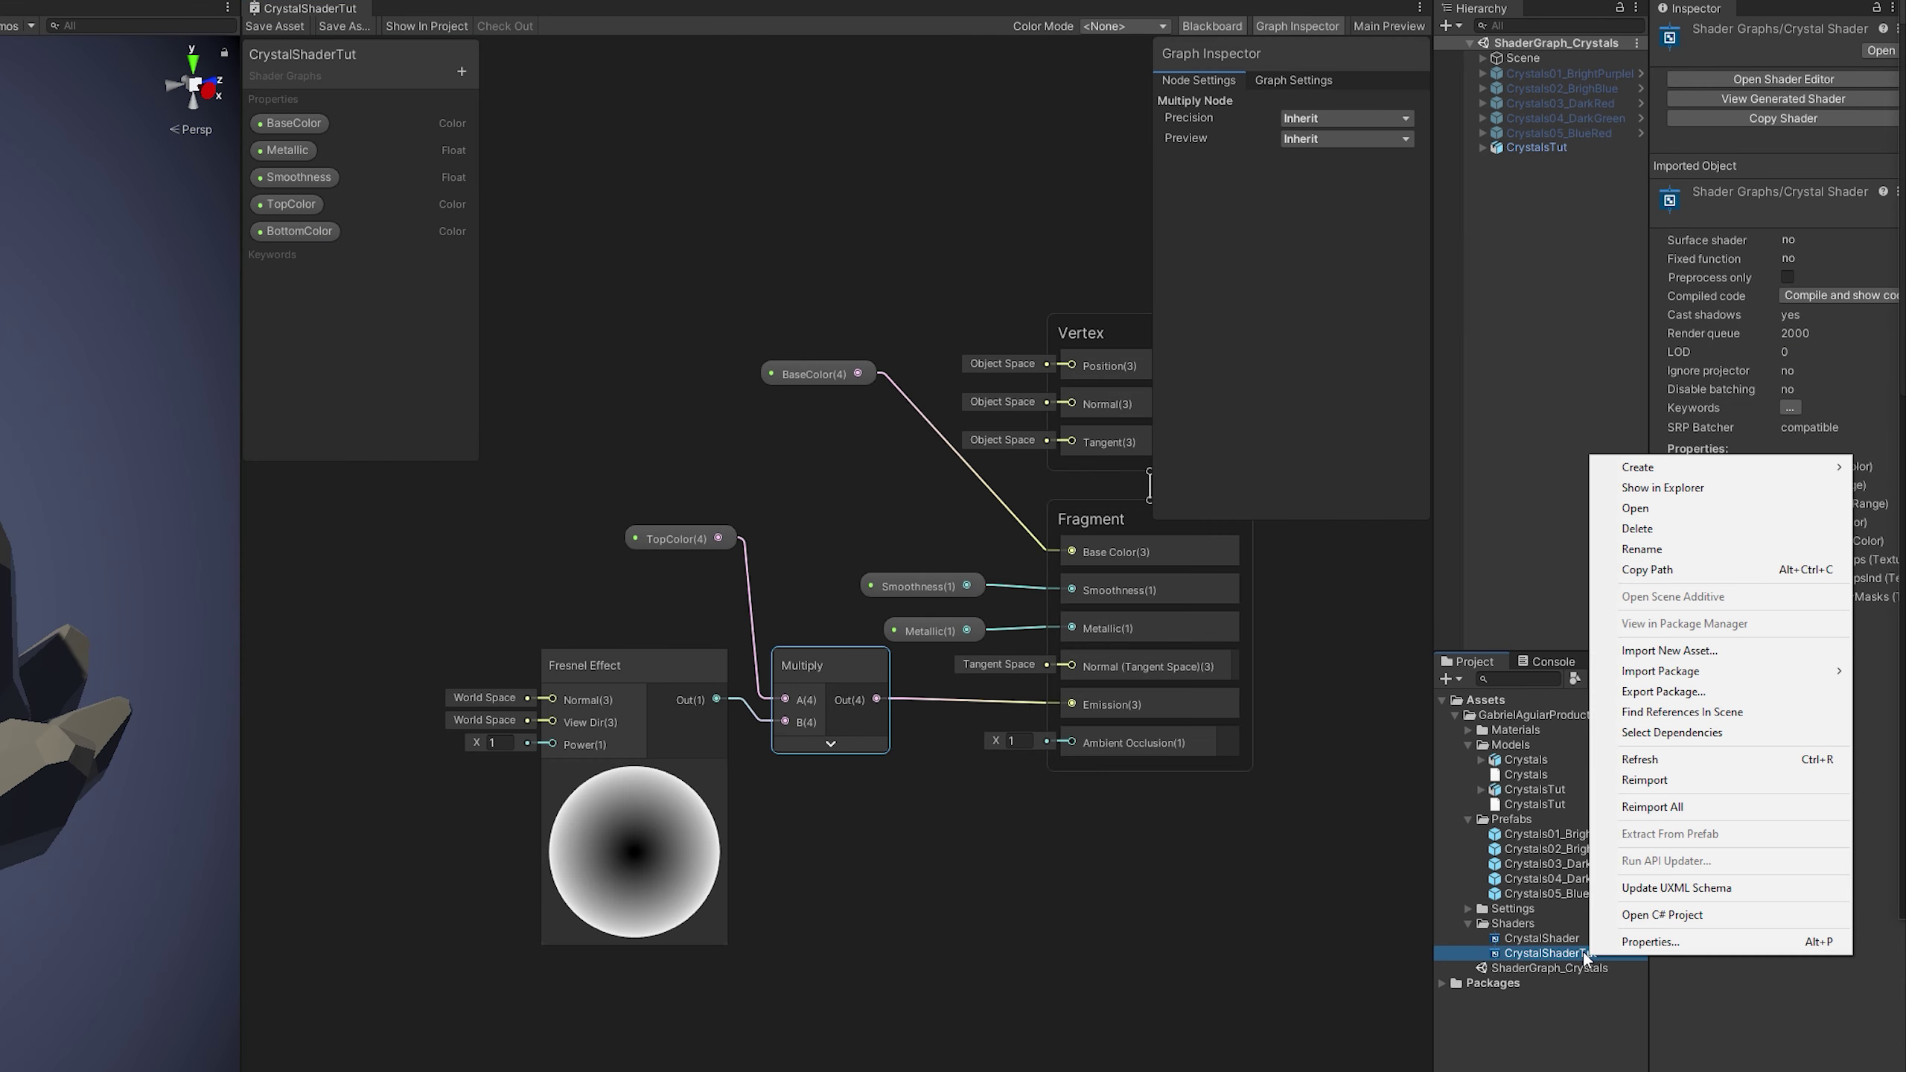
pyautogui.moveTo(1674, 467)
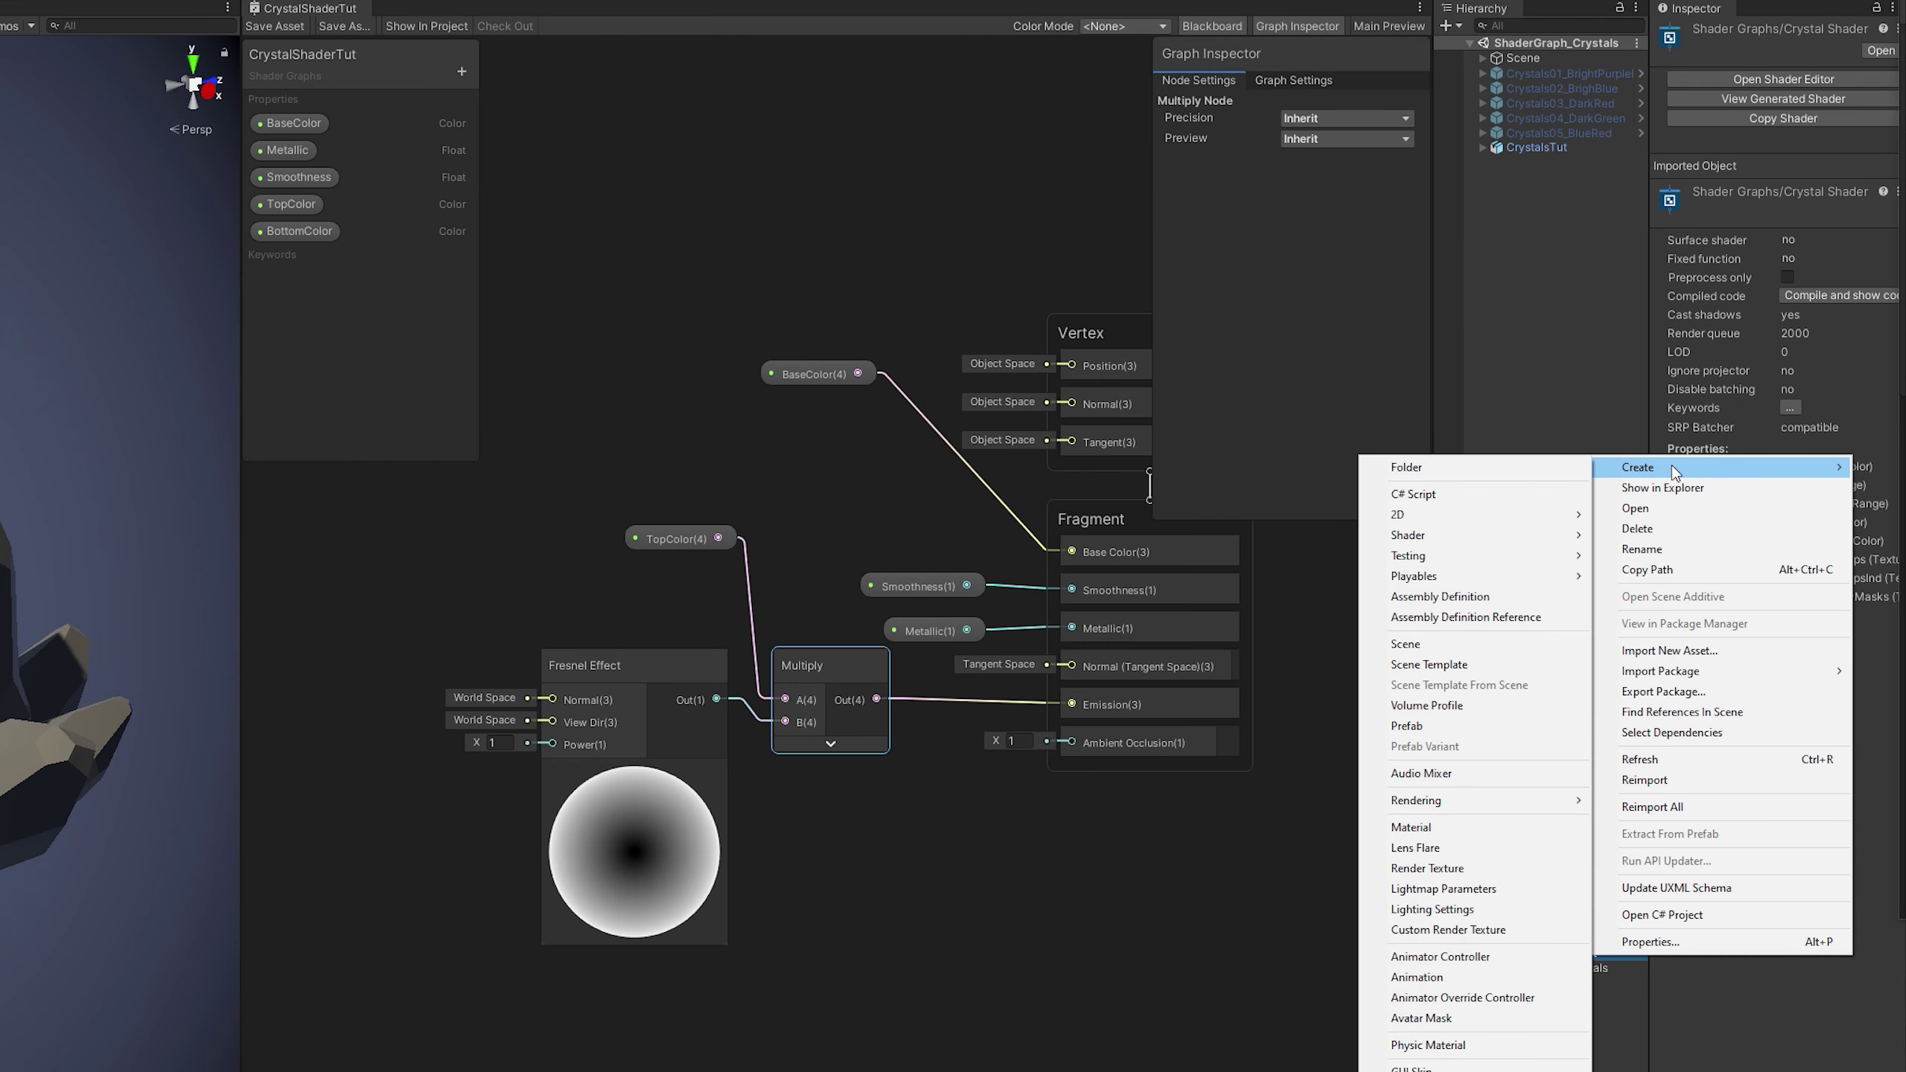
pyautogui.click(1410, 826)
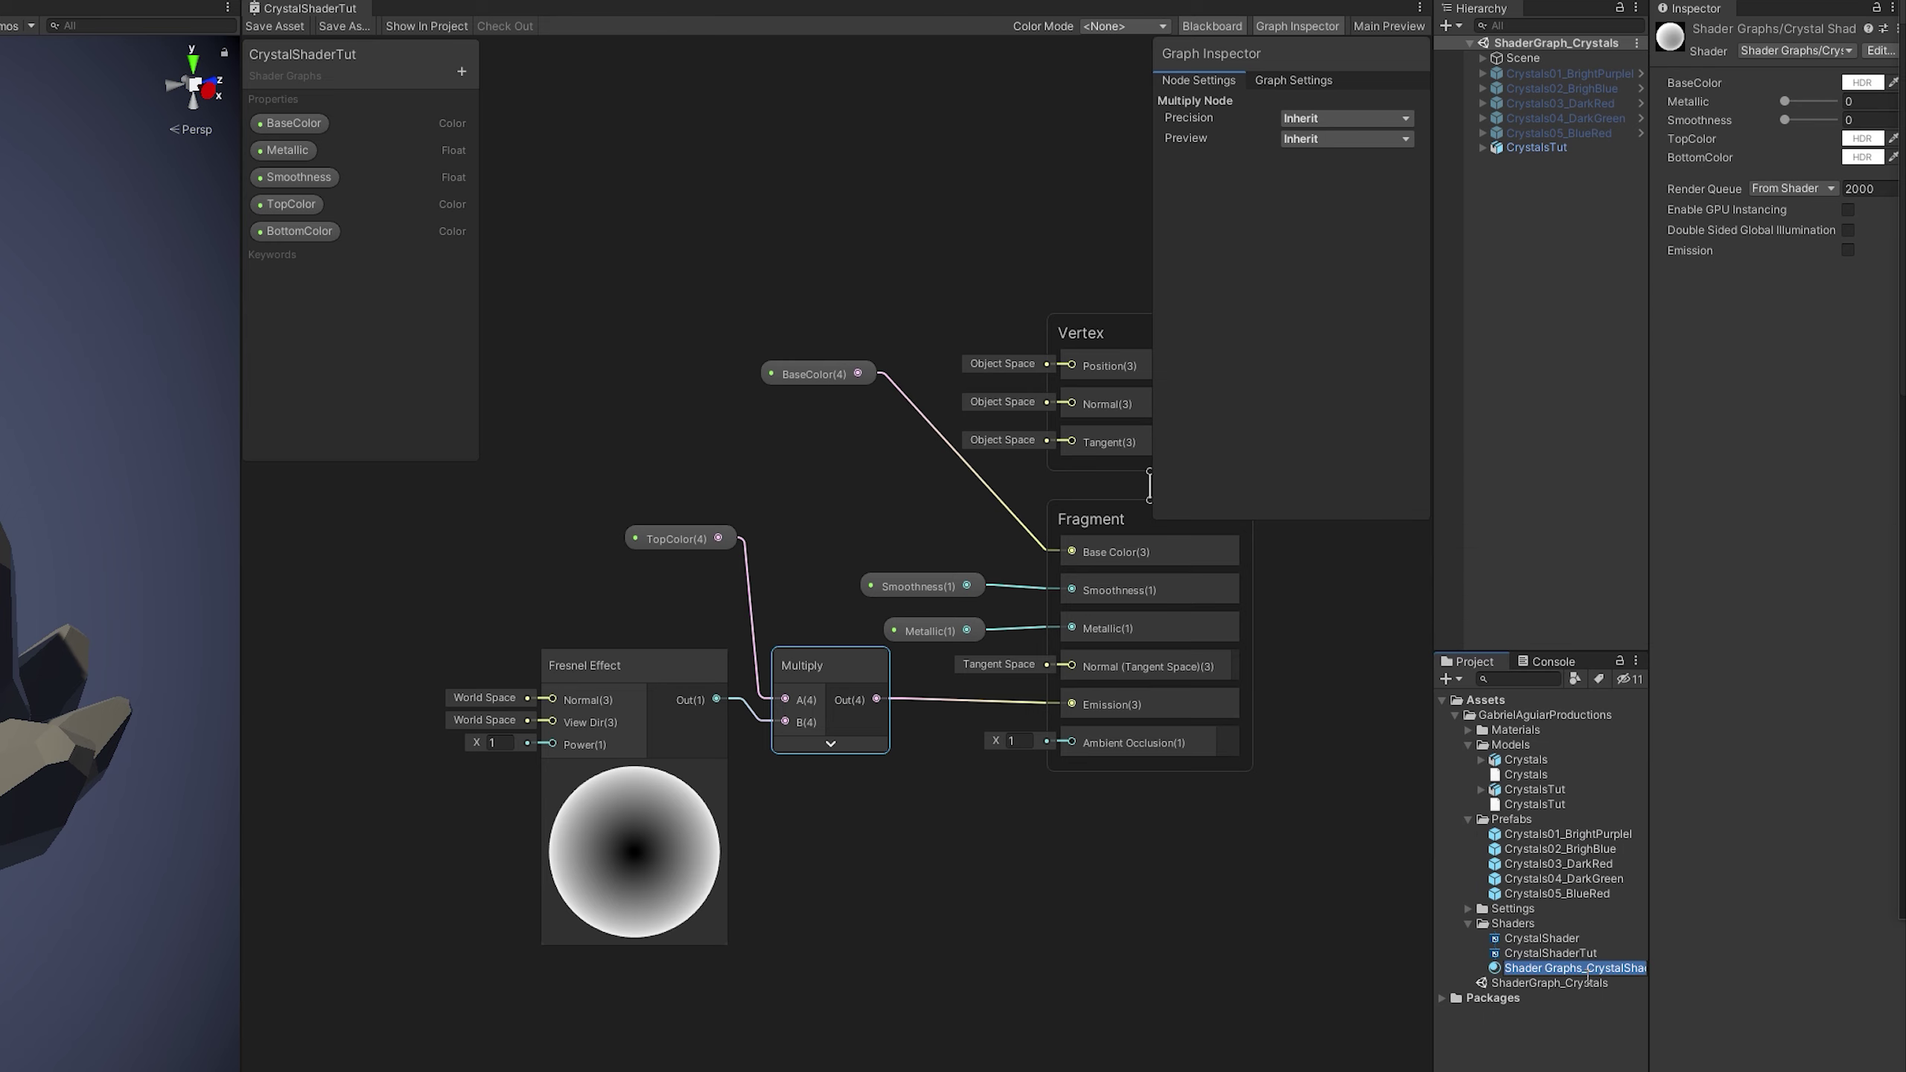
pyautogui.write('CrystalShaderTut')
pyautogui.press('Return')
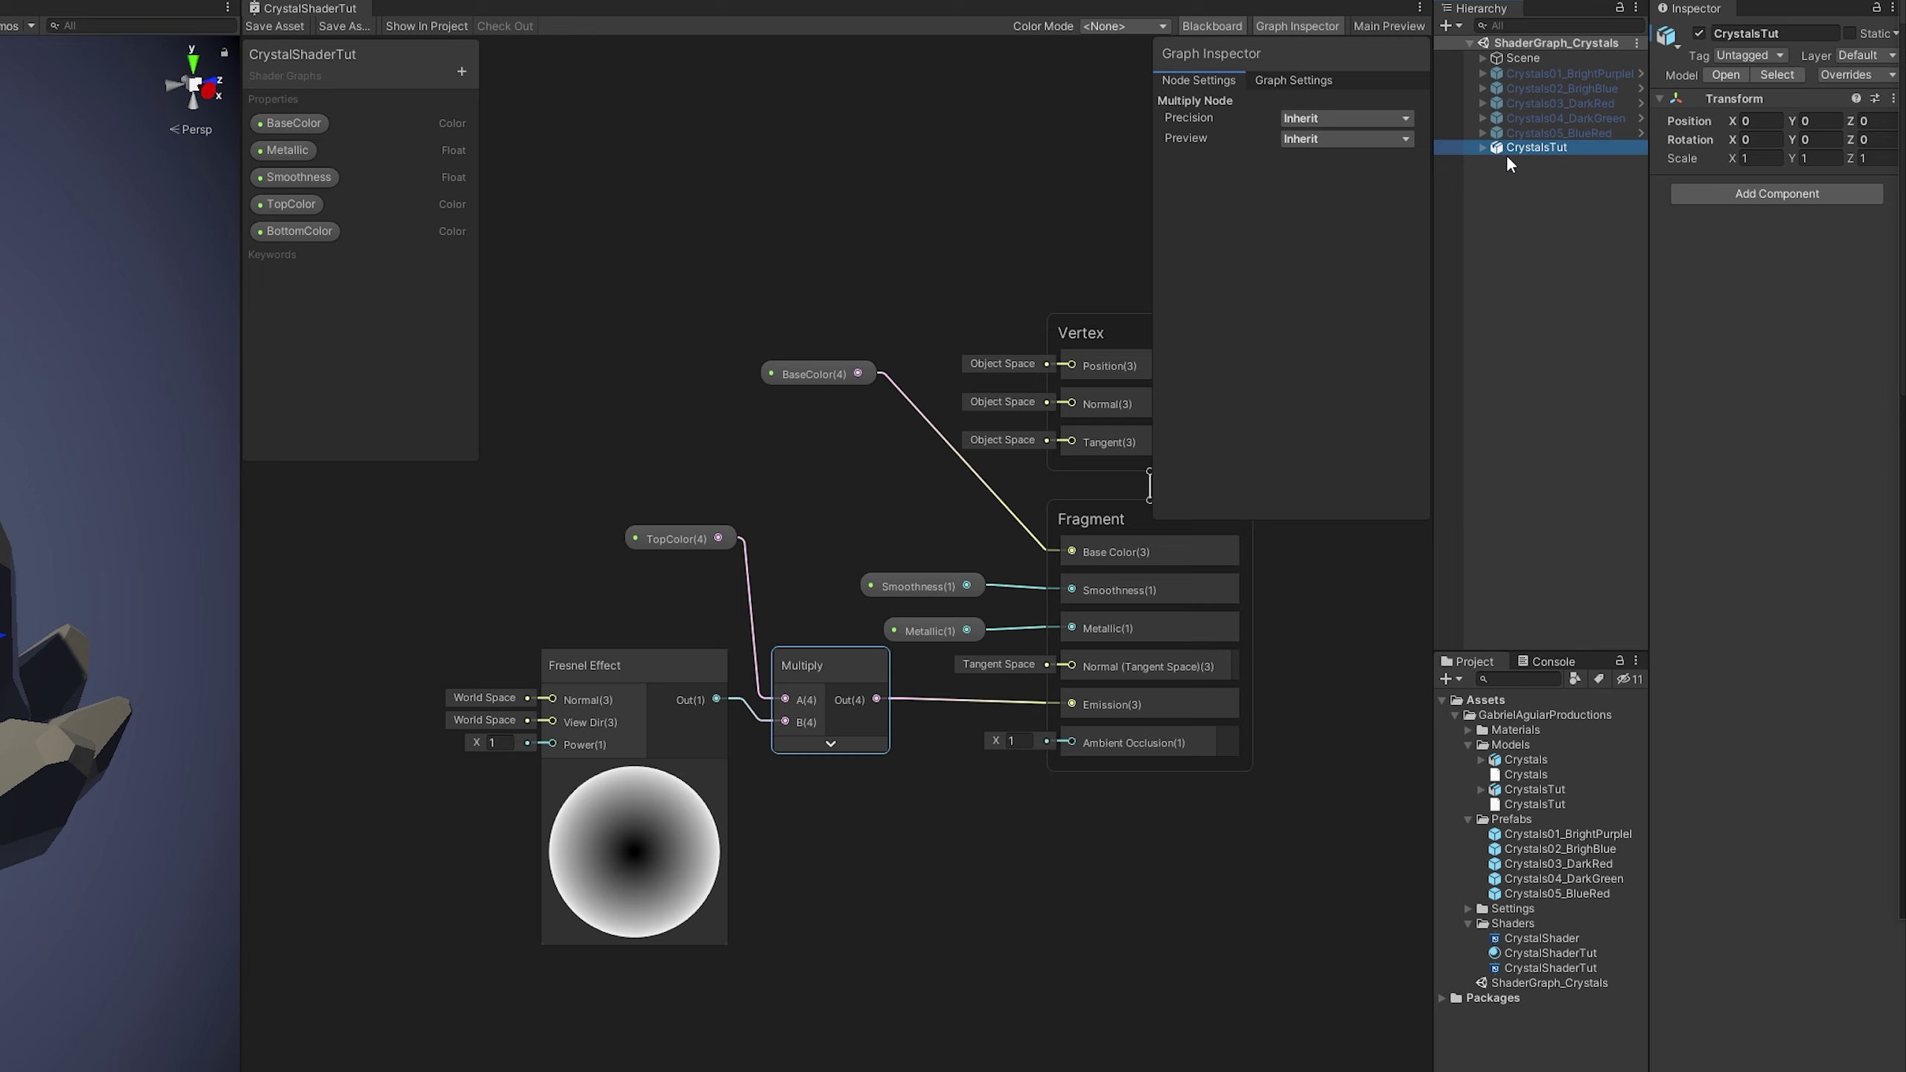
# - Assign the CrystalShaderTut material to all Sphere meshes under the CrystalsTut object
pyautogui.click(1483, 148)
pyautogui.click(1537, 162)
pyautogui.keyDown('shift'); pyautogui.click(1548, 295); pyautogui.keyUp('shift')
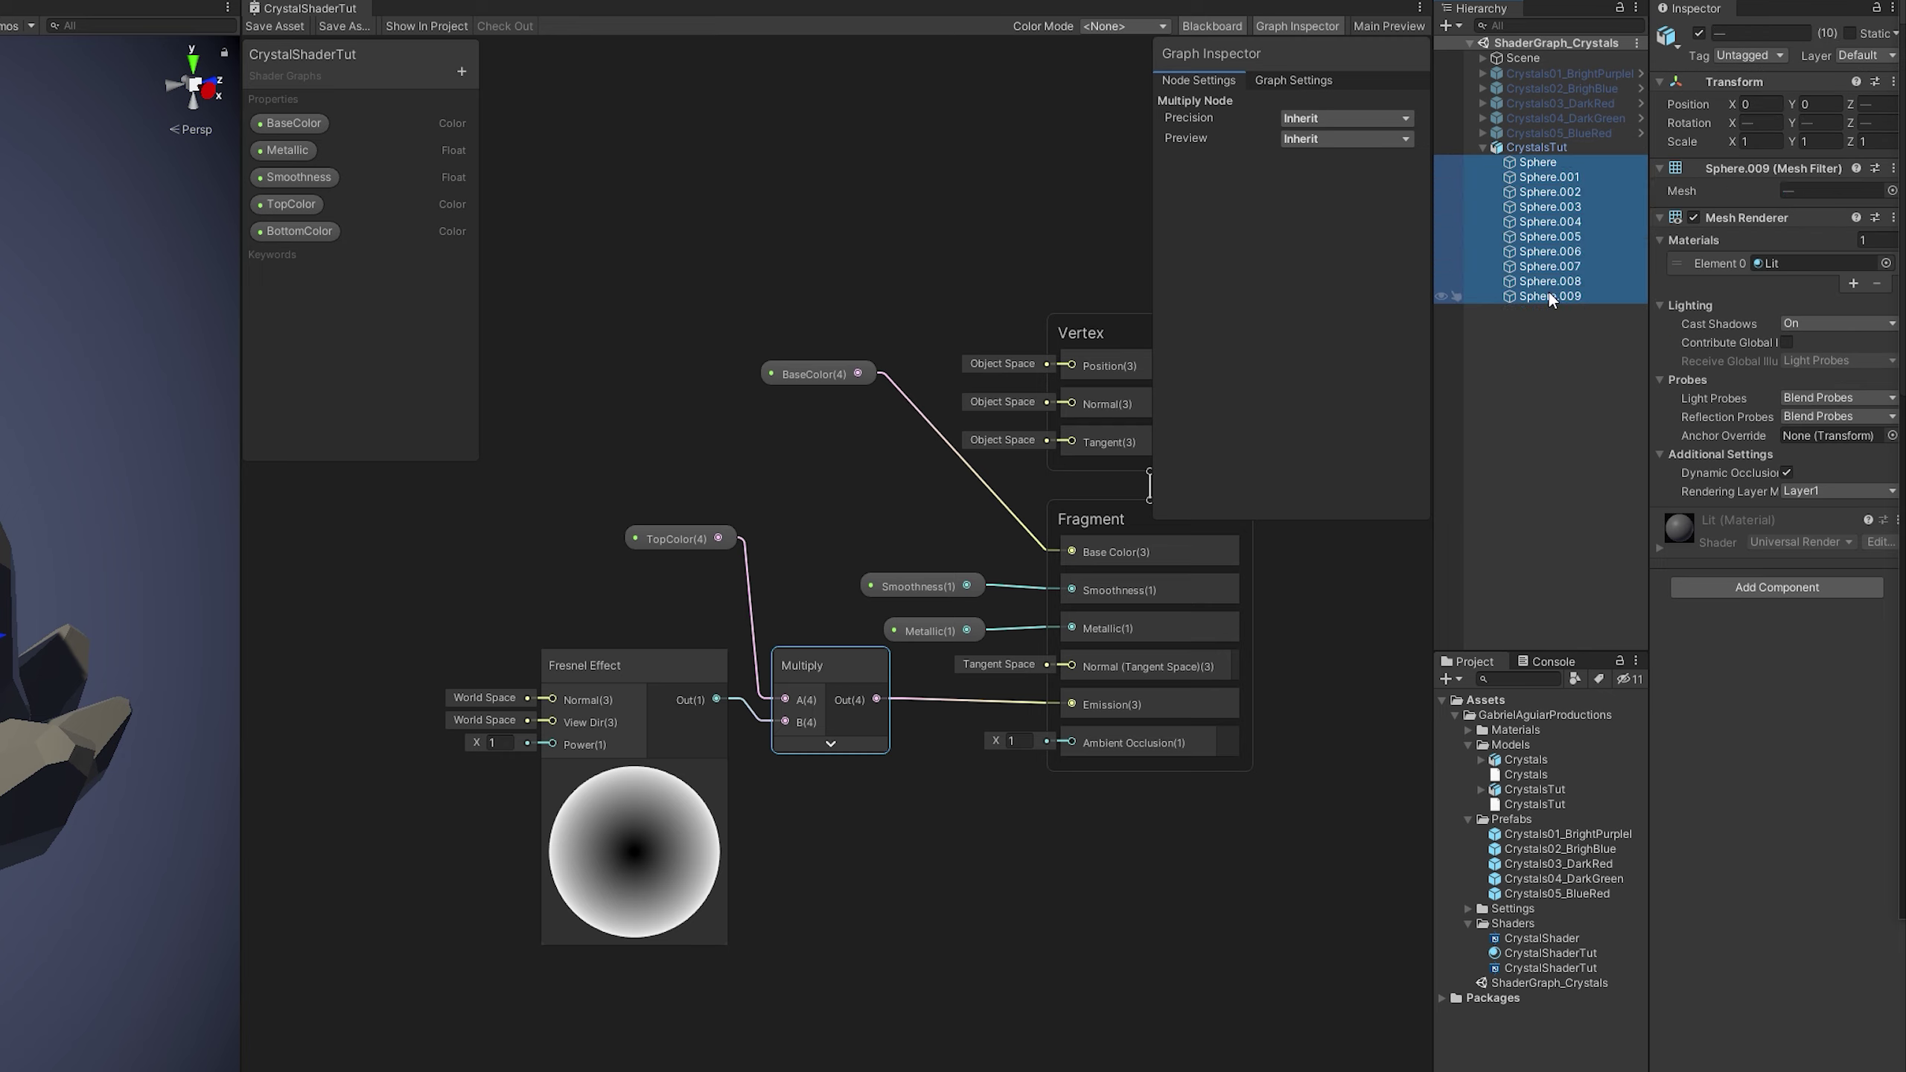
pyautogui.moveTo(1534, 954)
pyautogui.mouseDown()
pyautogui.moveTo(1779, 304)
pyautogui.moveTo(1760, 239)
pyautogui.moveTo(1780, 270)
pyautogui.moveTo(1812, 259)
pyautogui.mouseUp()
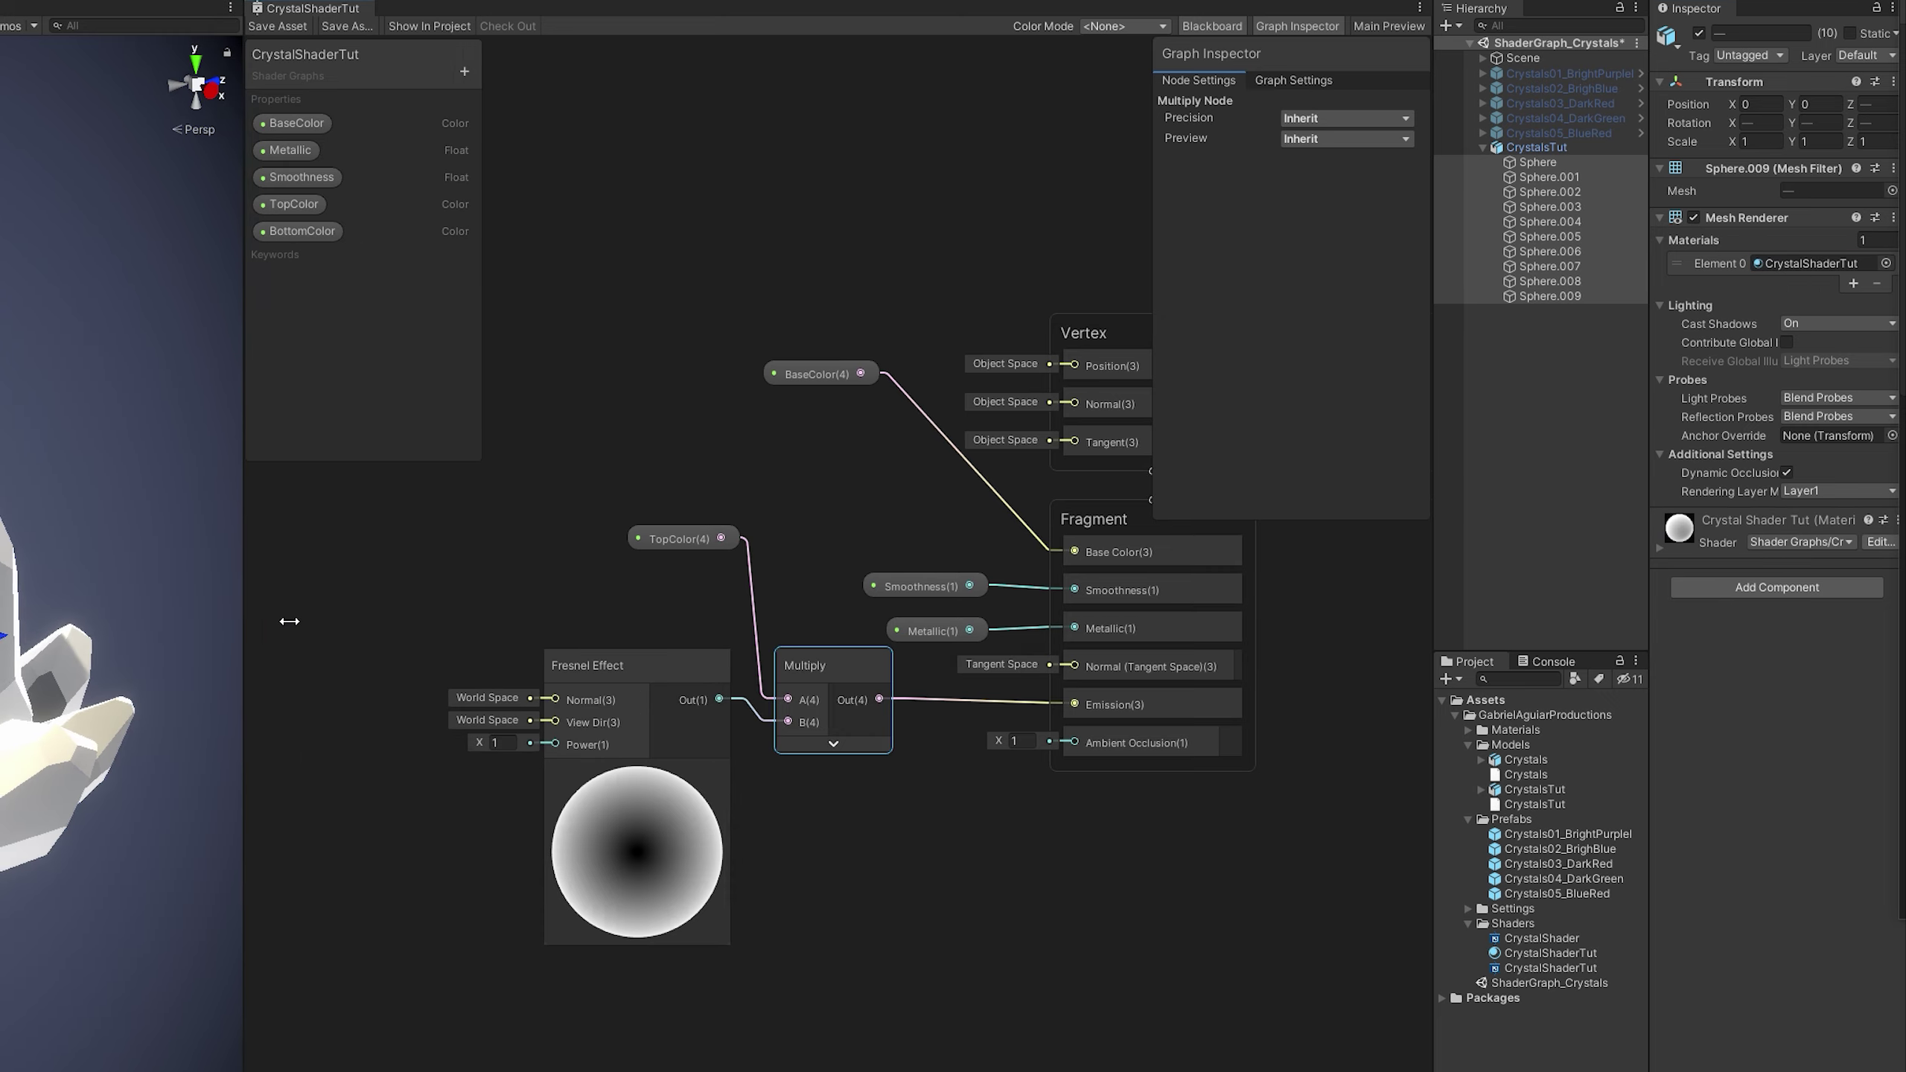
# - Enlarge the Scene view and set the crystal material's Metallic to 0.54 and Smoothness to 0.48
pyautogui.moveTo(241, 638); pyautogui.dragTo(1160, 601)
pyautogui.press('s')
pyautogui.moveTo(856, 708); pyautogui.dragTo(850, 725, button='right')
pyautogui.press('a')
pyautogui.click(1668, 548)
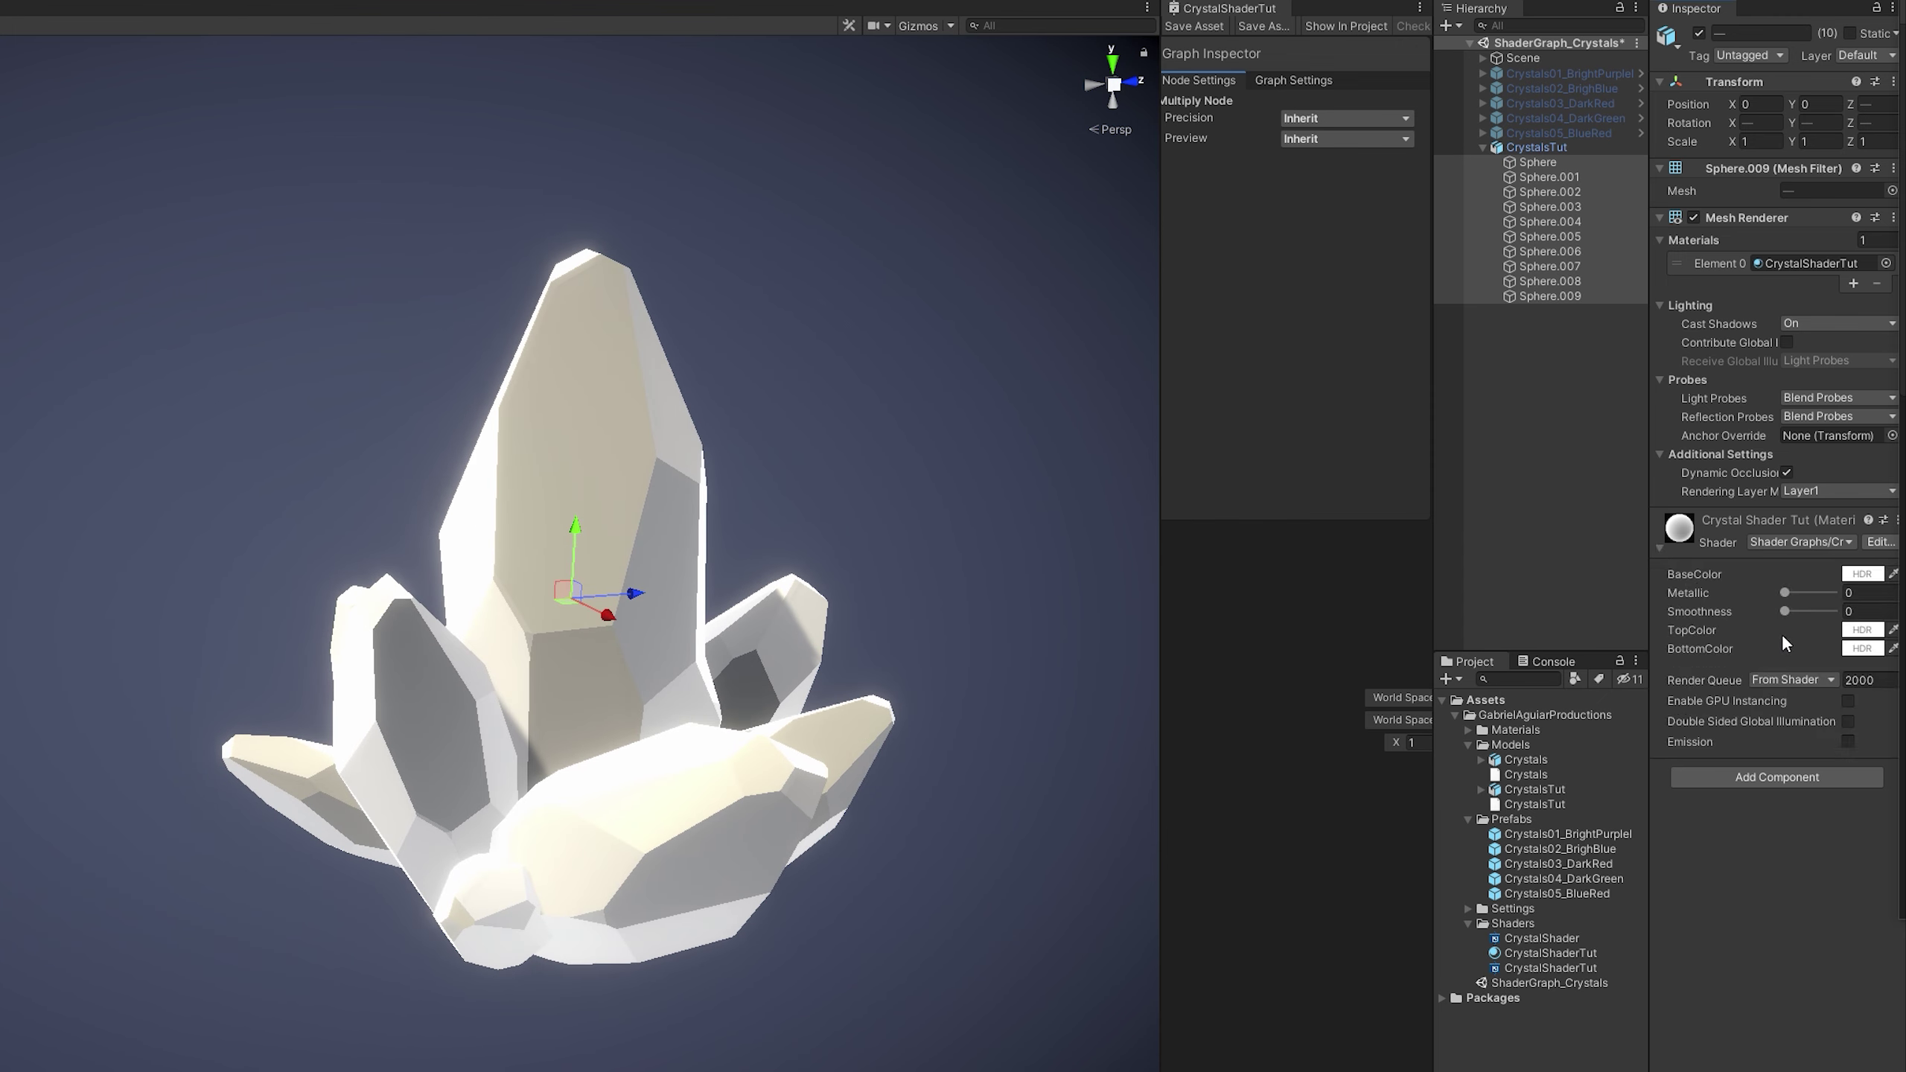
pyautogui.moveTo(1787, 590)
pyautogui.mouseDown()
pyautogui.moveTo(1818, 594)
pyautogui.moveTo(1793, 612)
pyautogui.moveTo(1807, 614)
pyautogui.mouseUp()
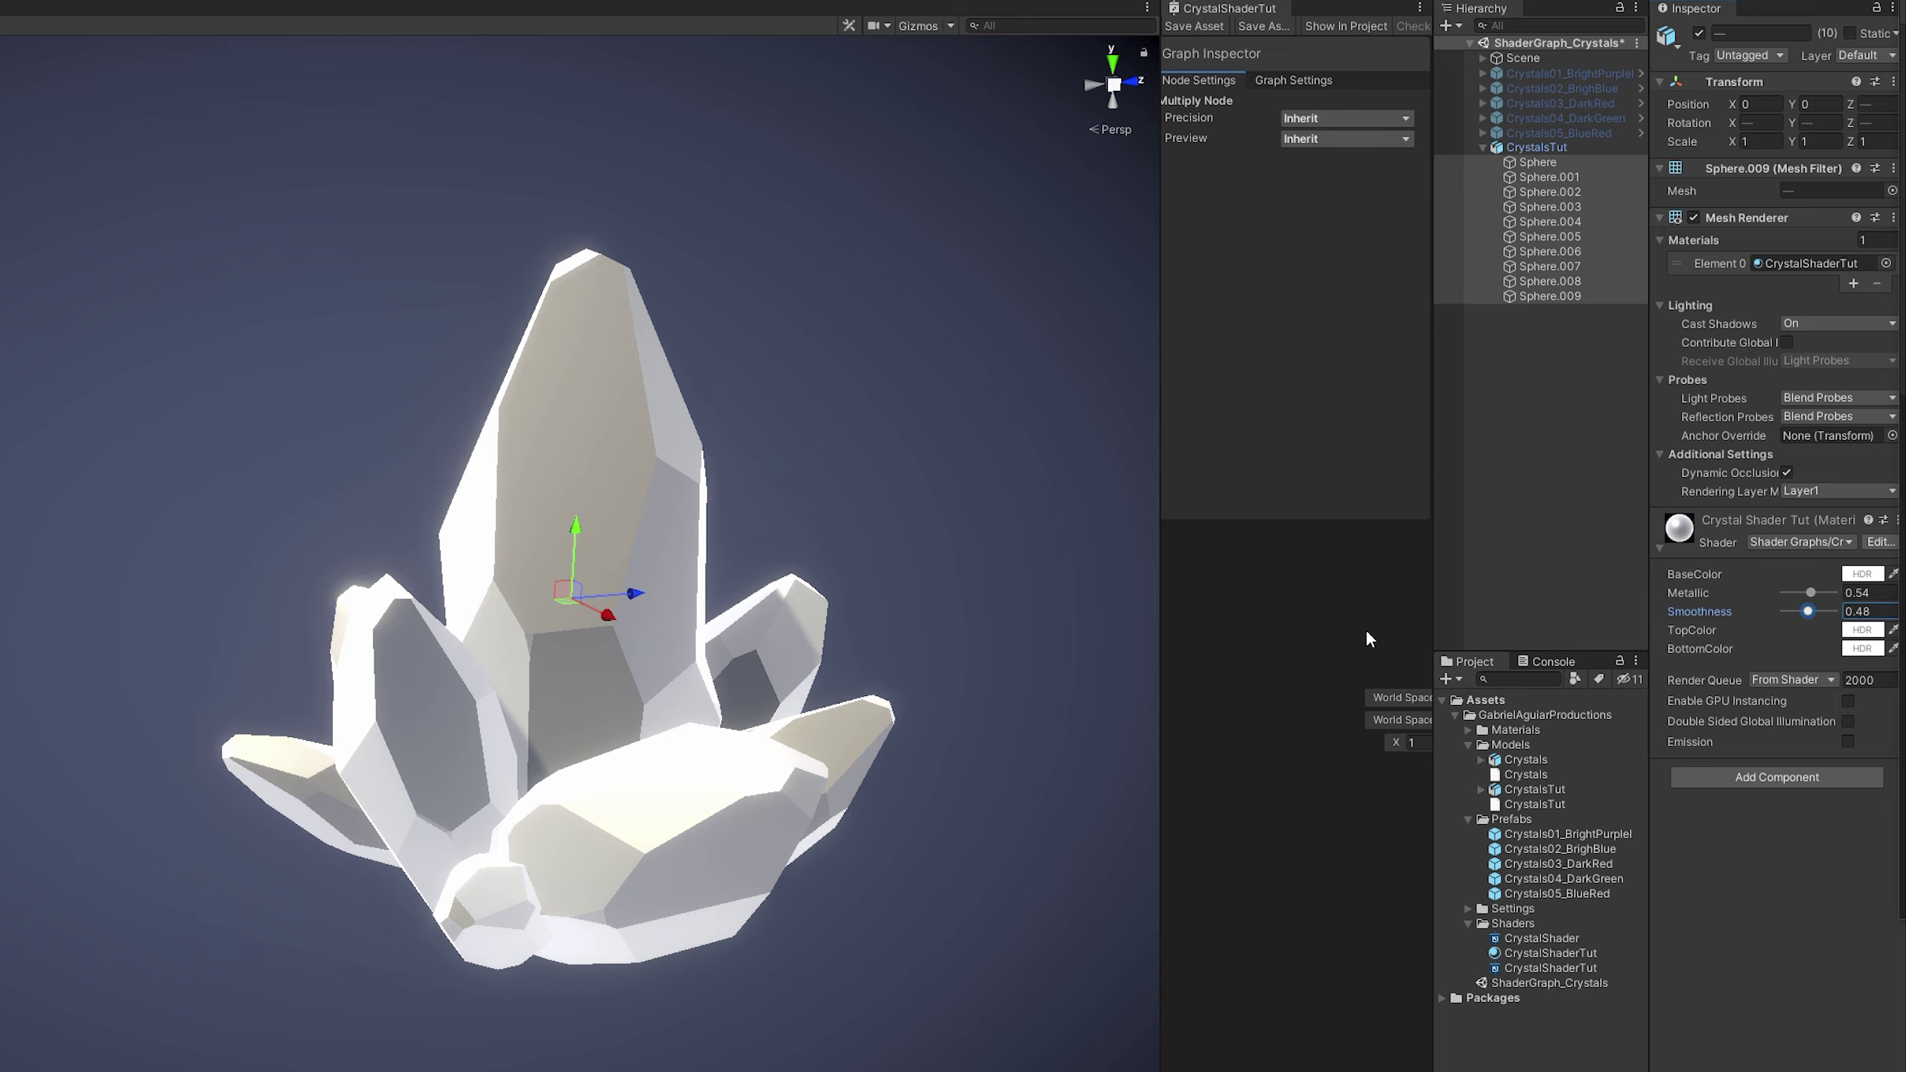
pyautogui.moveTo(924, 690); pyautogui.dragTo(958, 691, button='right')
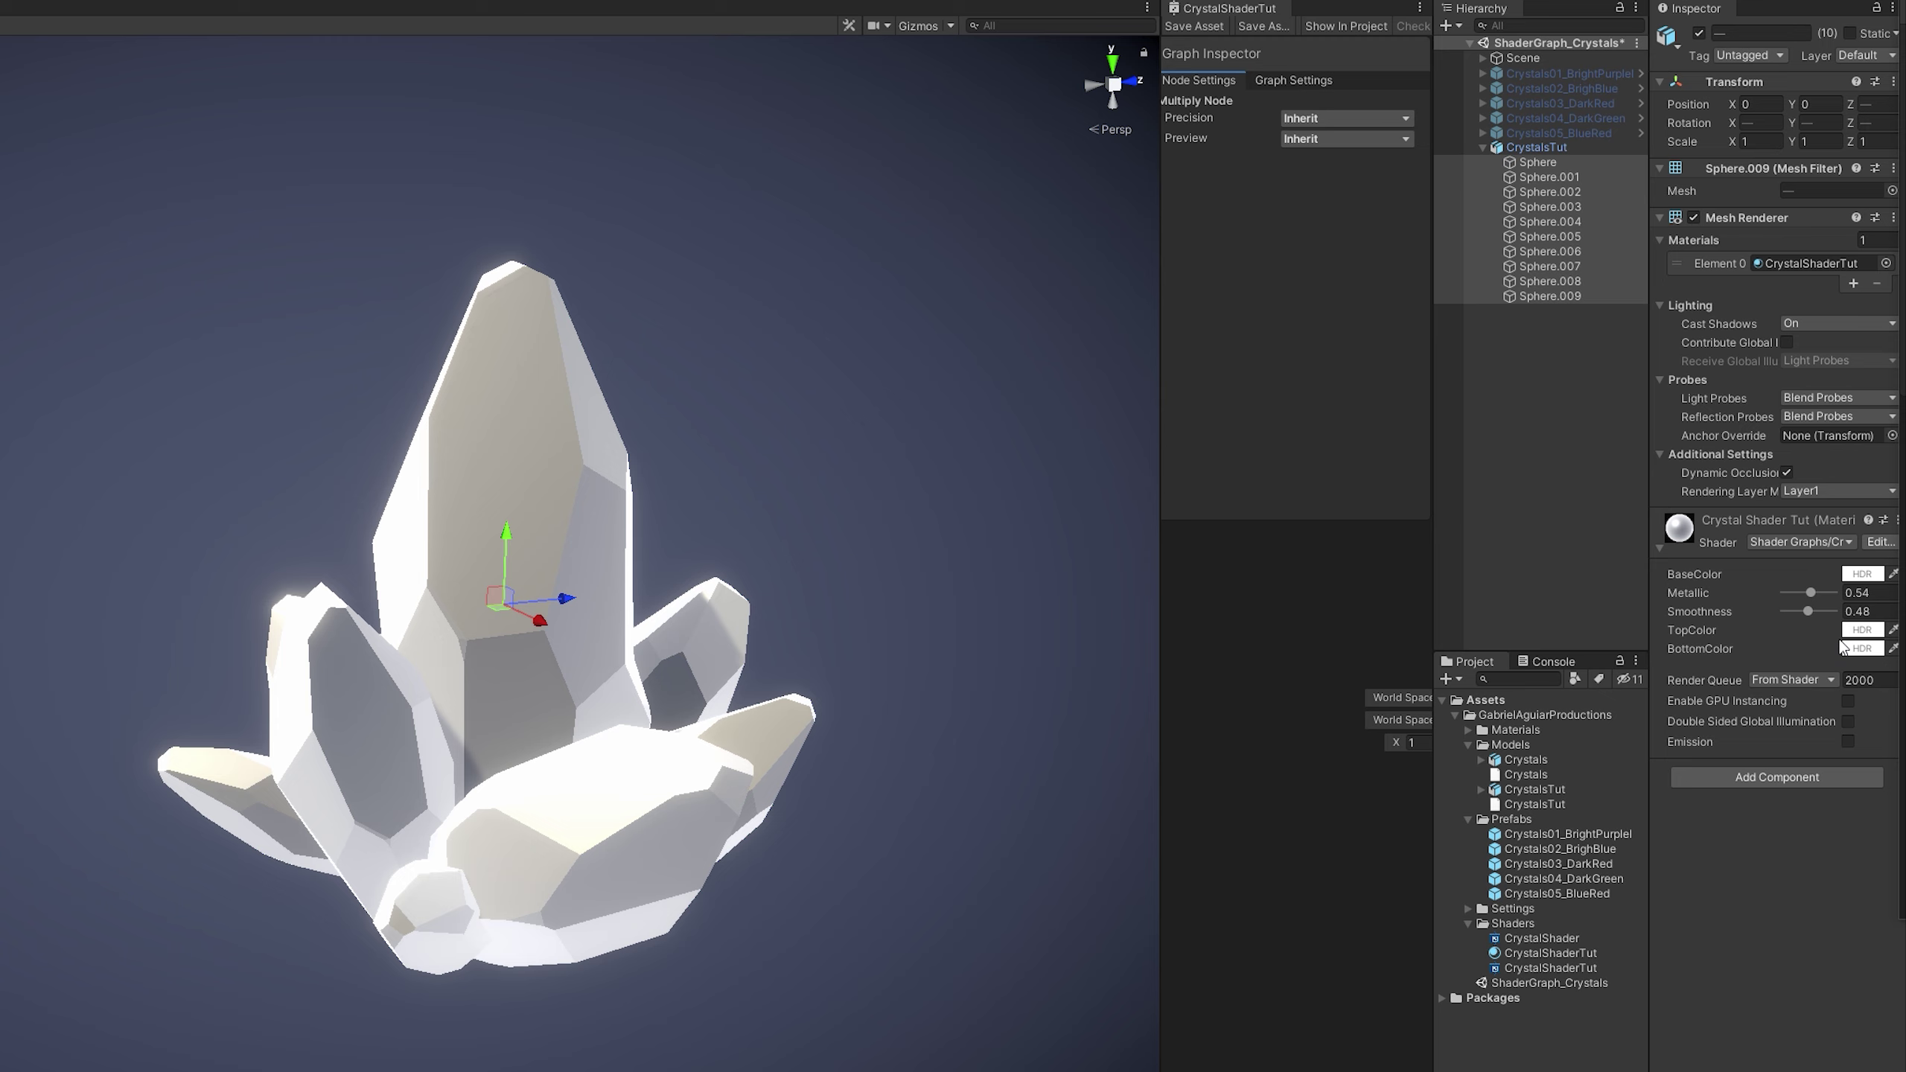
# - Set the material's BaseColor to light blue with hue 214, saturation 85 and value 100, and adjust its HDR intensity
pyautogui.click(1862, 574)
pyautogui.moveTo(1729, 547); pyautogui.dragTo(1050, 243)
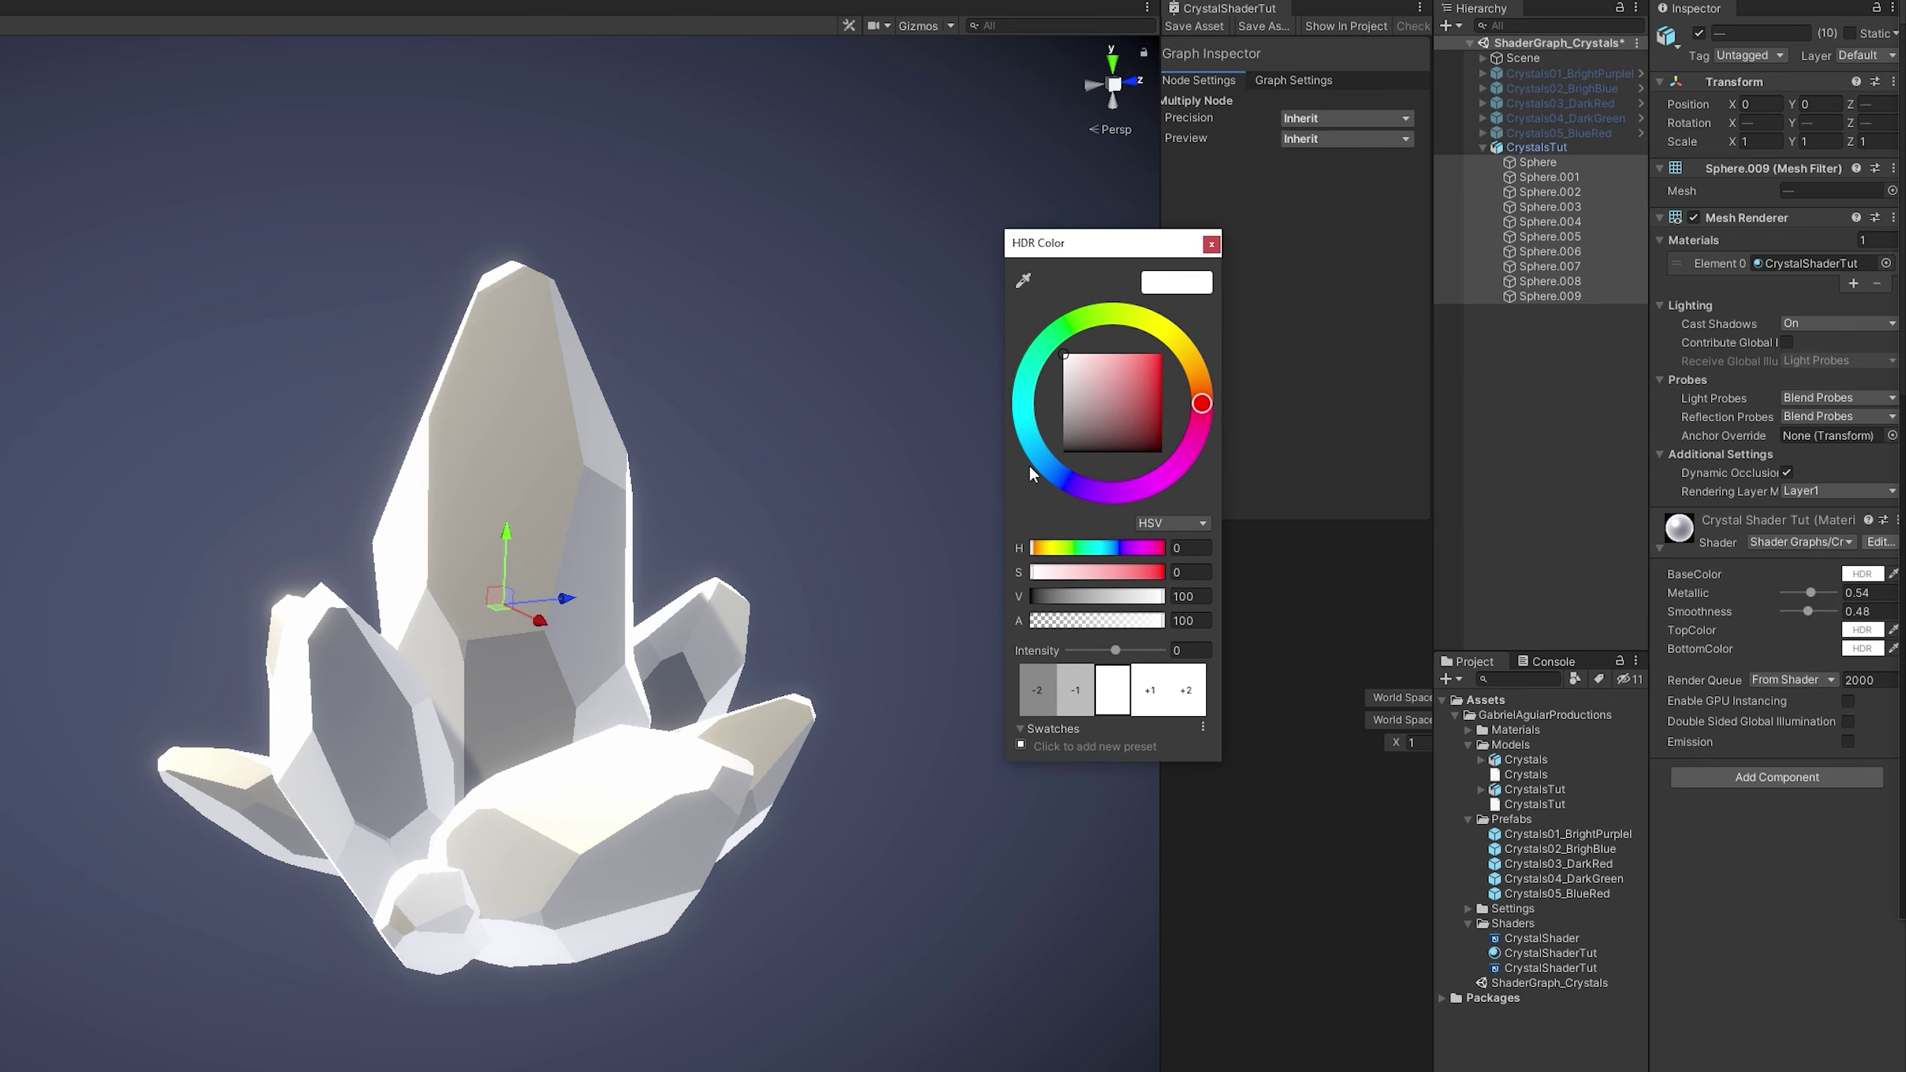
pyautogui.click(1040, 456)
pyautogui.moveTo(1134, 372); pyautogui.dragTo(1148, 354)
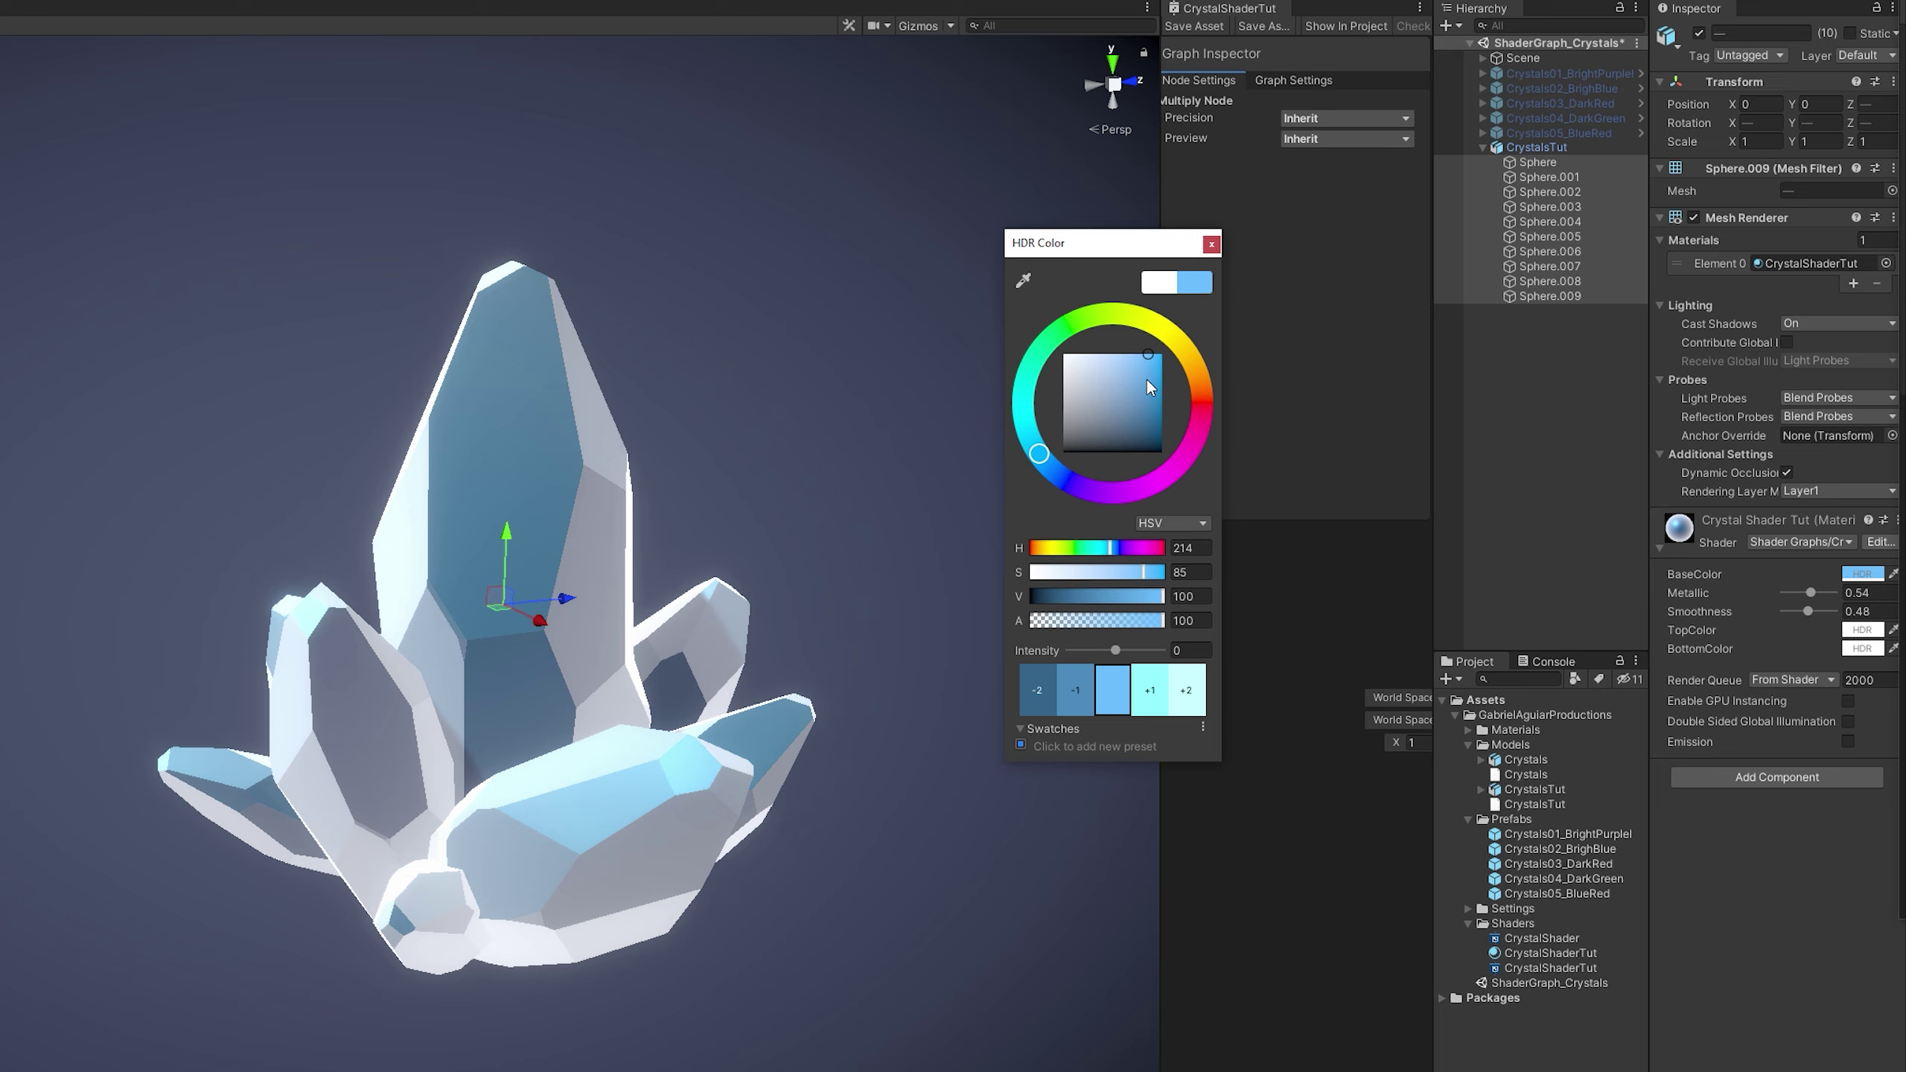
pyautogui.moveTo(1115, 650)
pyautogui.mouseDown()
pyautogui.moveTo(1138, 651)
pyautogui.moveTo(1108, 646)
pyautogui.mouseUp()
pyautogui.press('s')
pyautogui.moveTo(711, 613)
pyautogui.mouseDown(button='right')
pyautogui.moveTo(744, 596)
pyautogui.moveTo(730, 589)
pyautogui.mouseUp(button='right')
pyautogui.keyDown('alt'); pyautogui.moveTo(730, 590); pyautogui.dragTo(674, 455); pyautogui.keyUp('alt')
# - Check the Bloom override settings of the Global Volume inside the Scene object
pyautogui.click(1482, 58)
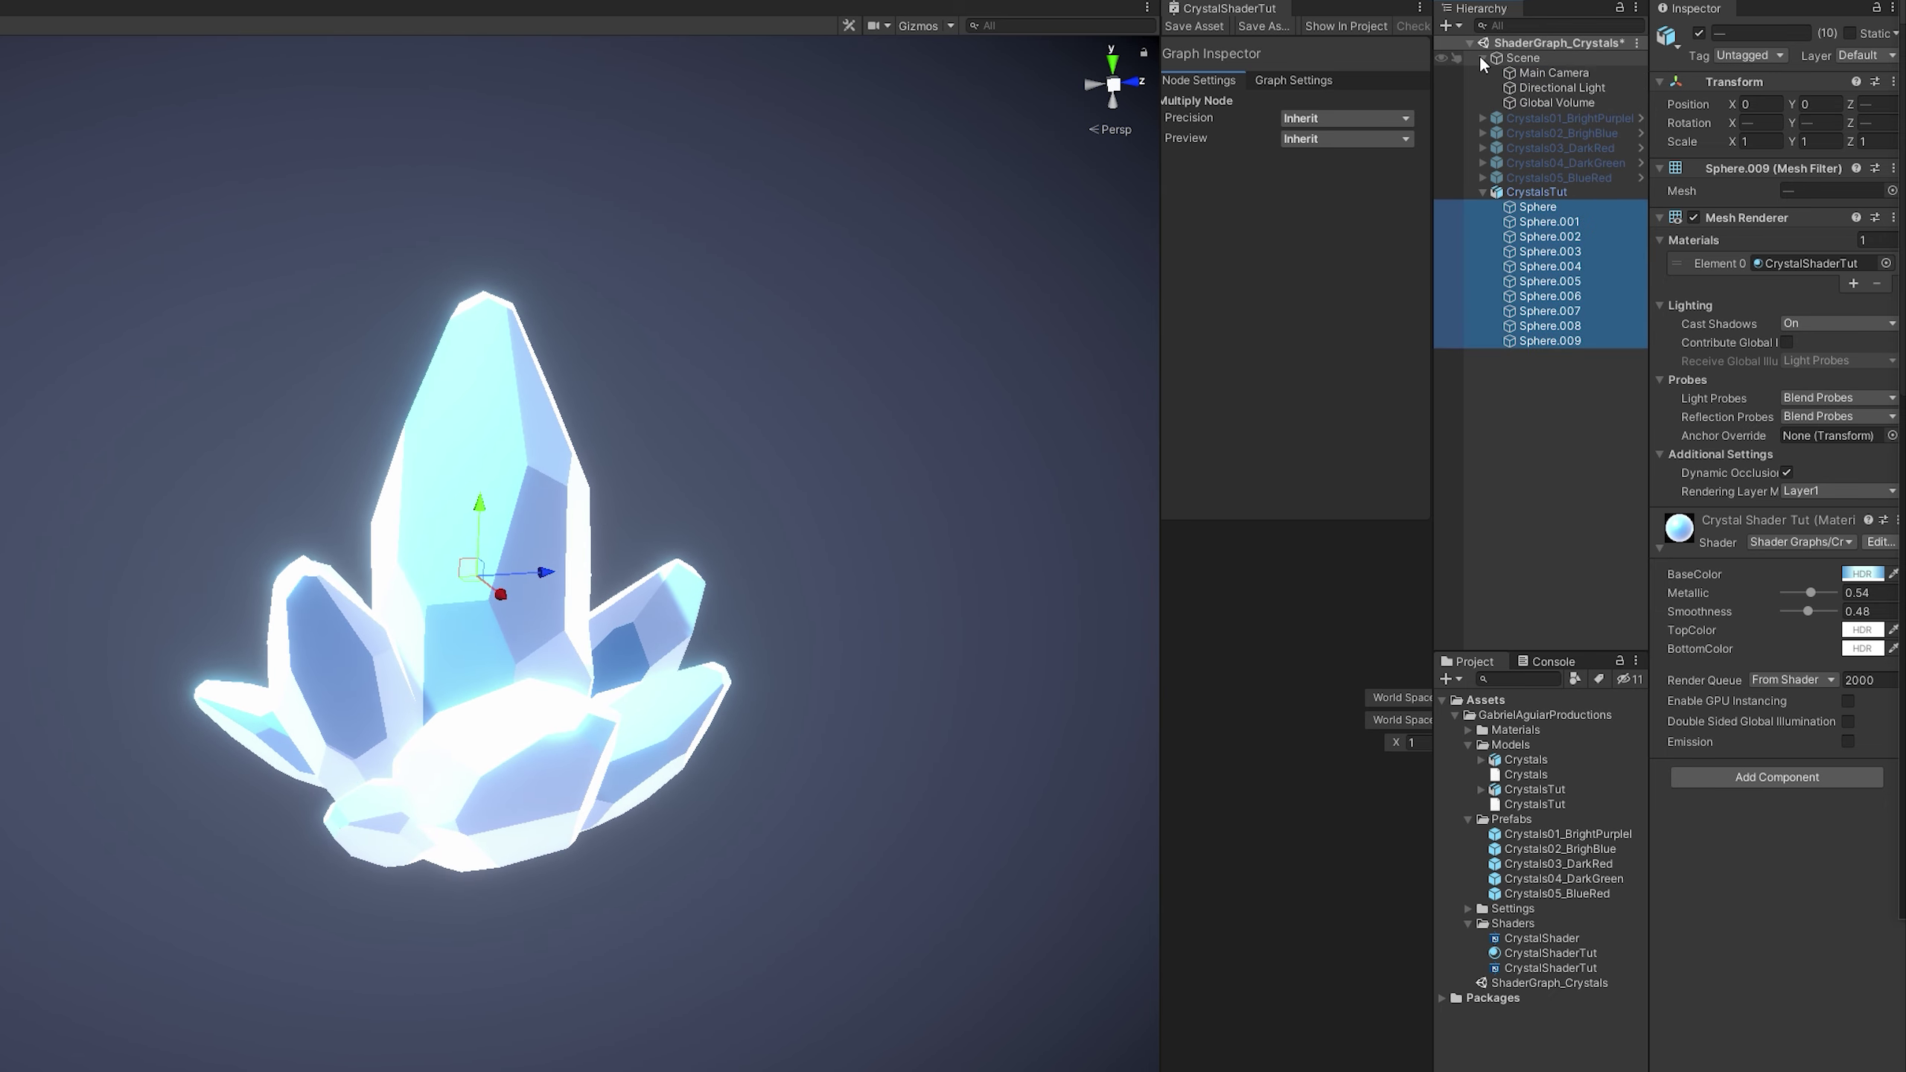
pyautogui.click(1530, 101)
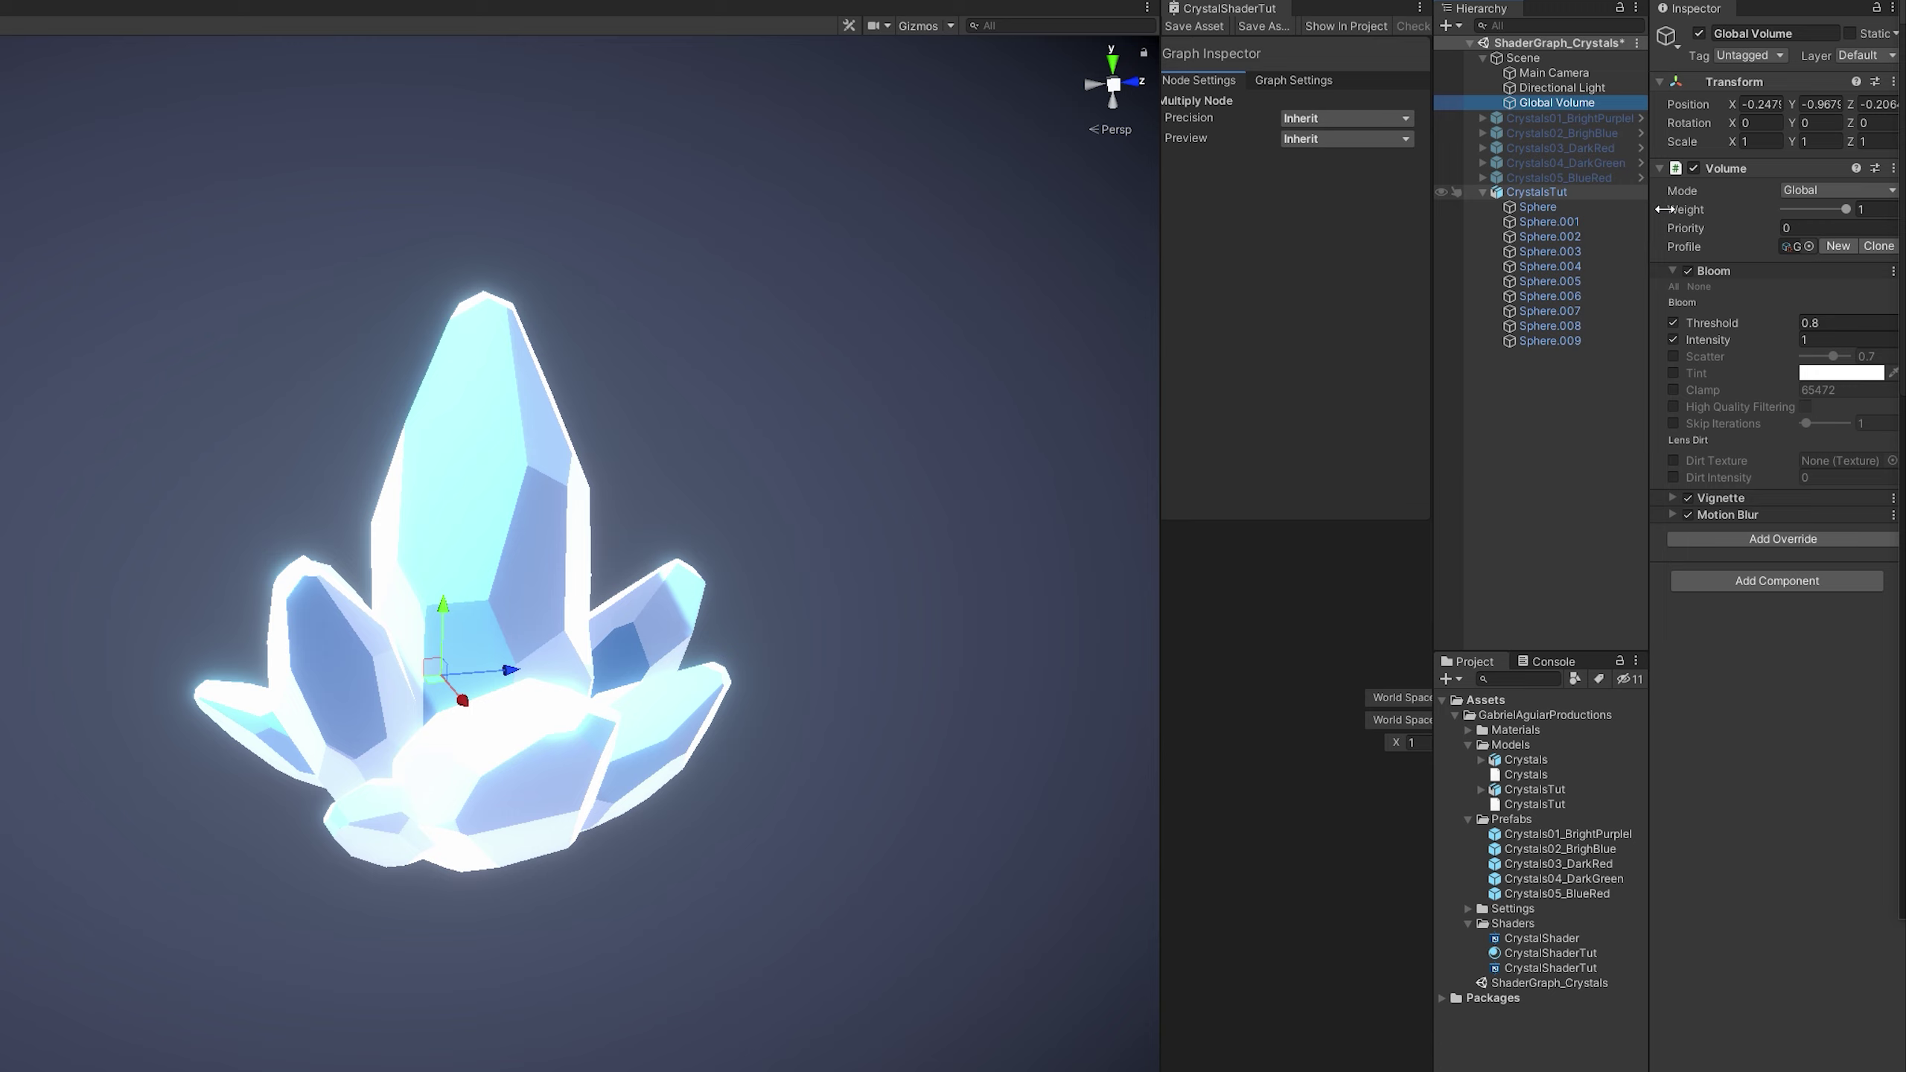
pyautogui.click(1672, 268)
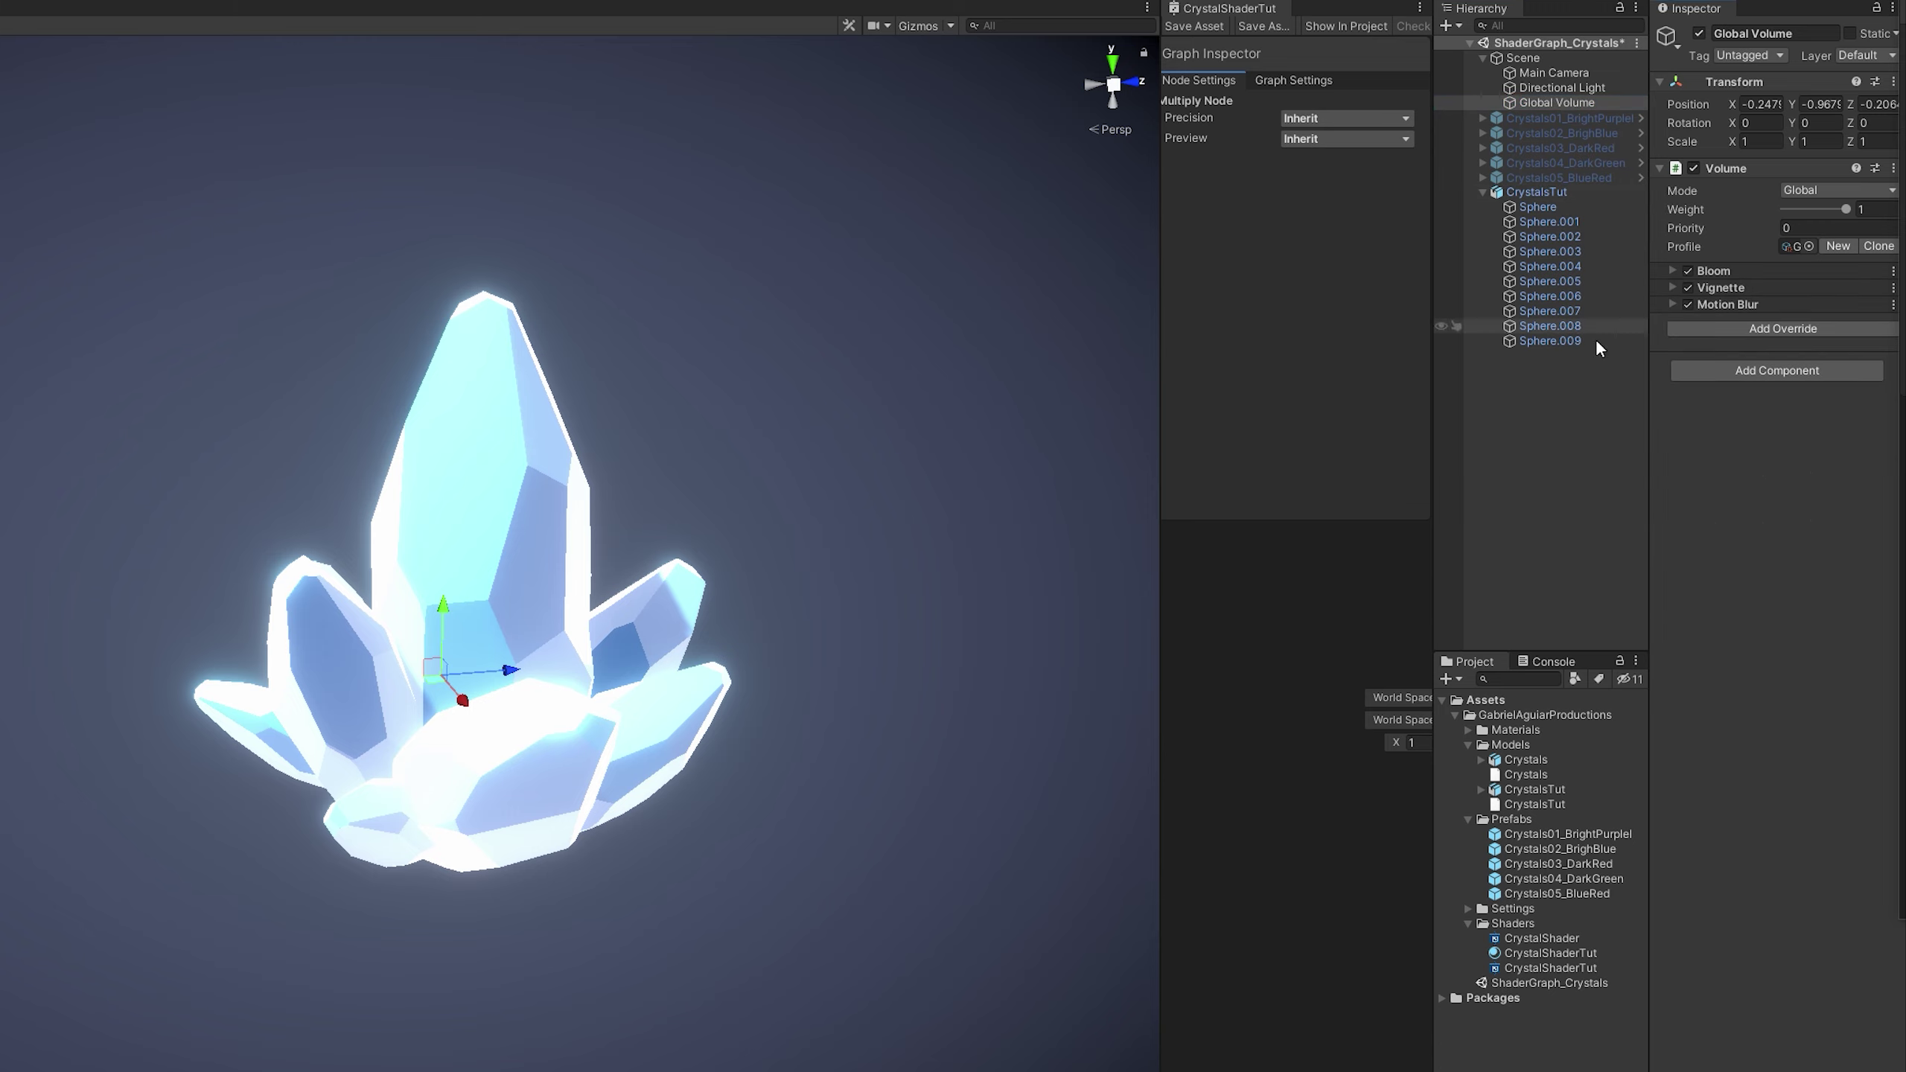
# - Add a second Global Volume under the Scene object and delete it again
pyautogui.rightClick(1528, 58)
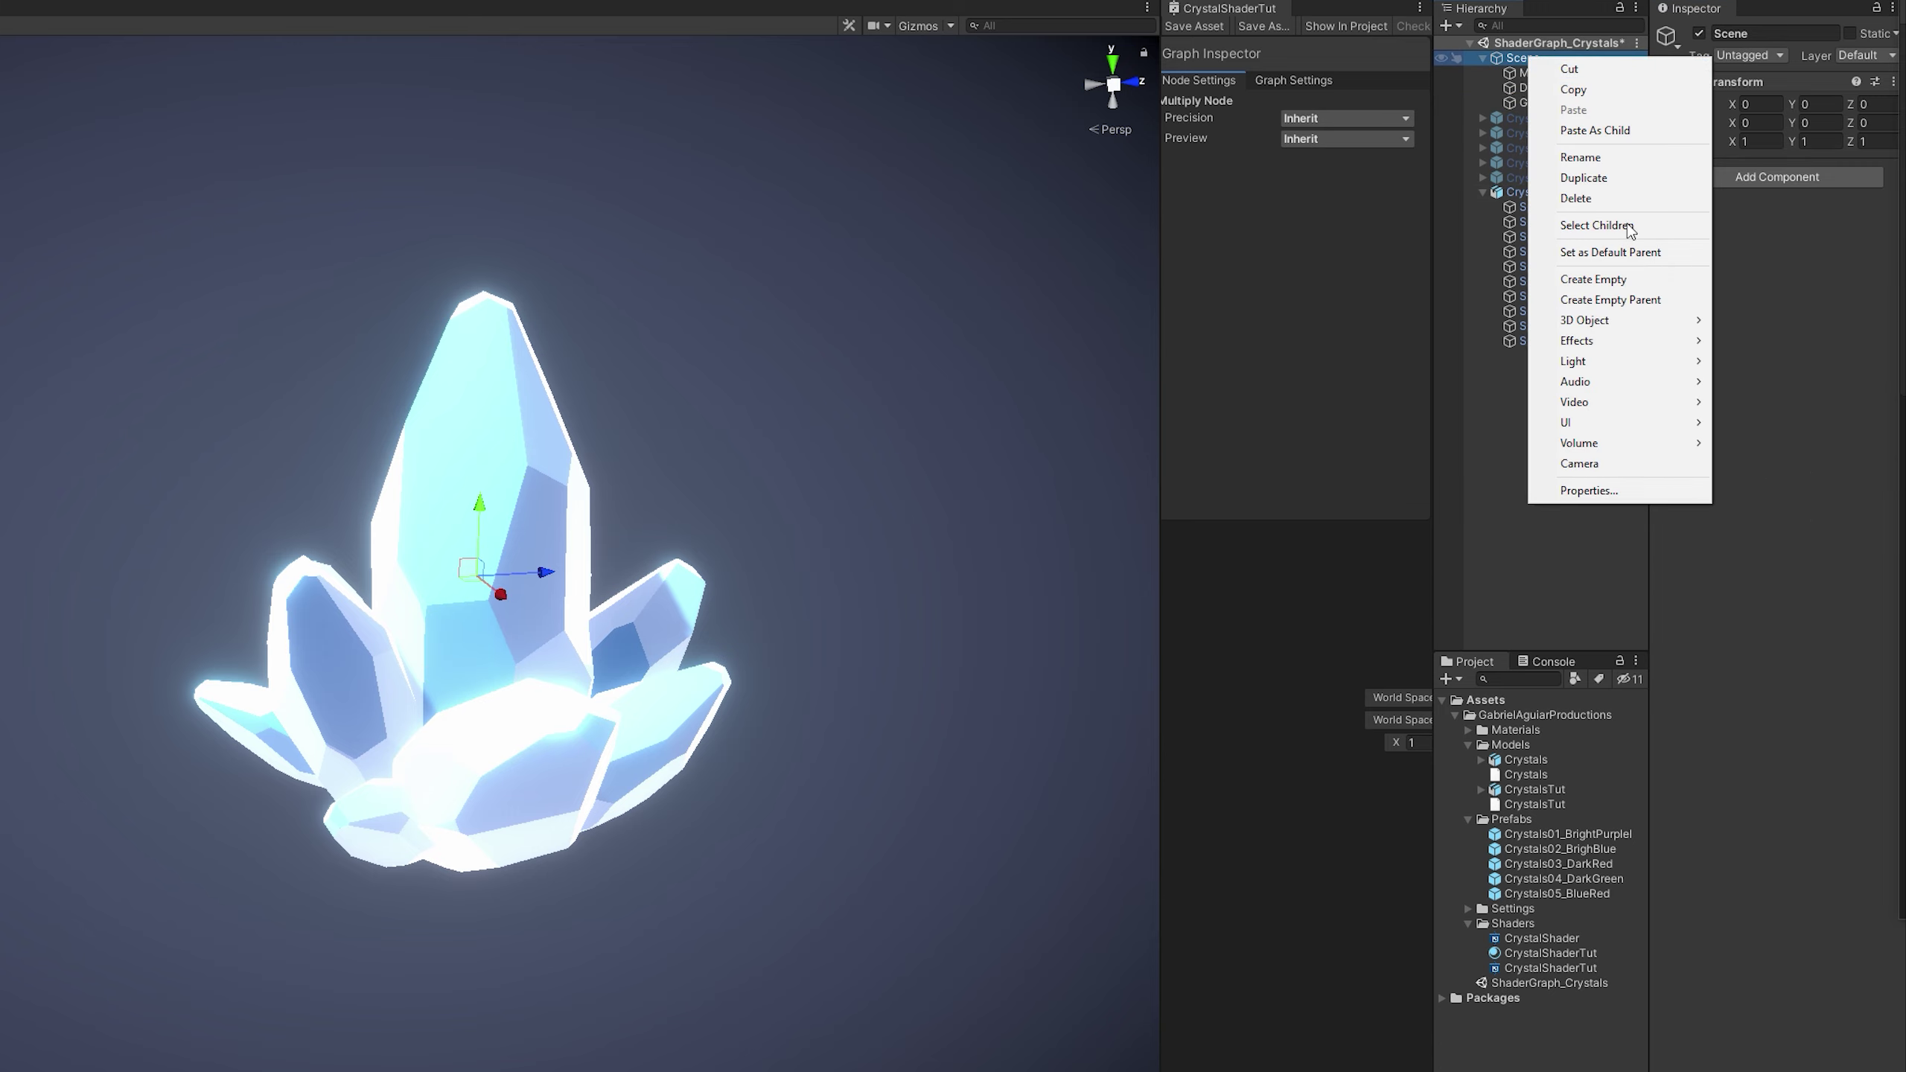
pyautogui.moveTo(1674, 443)
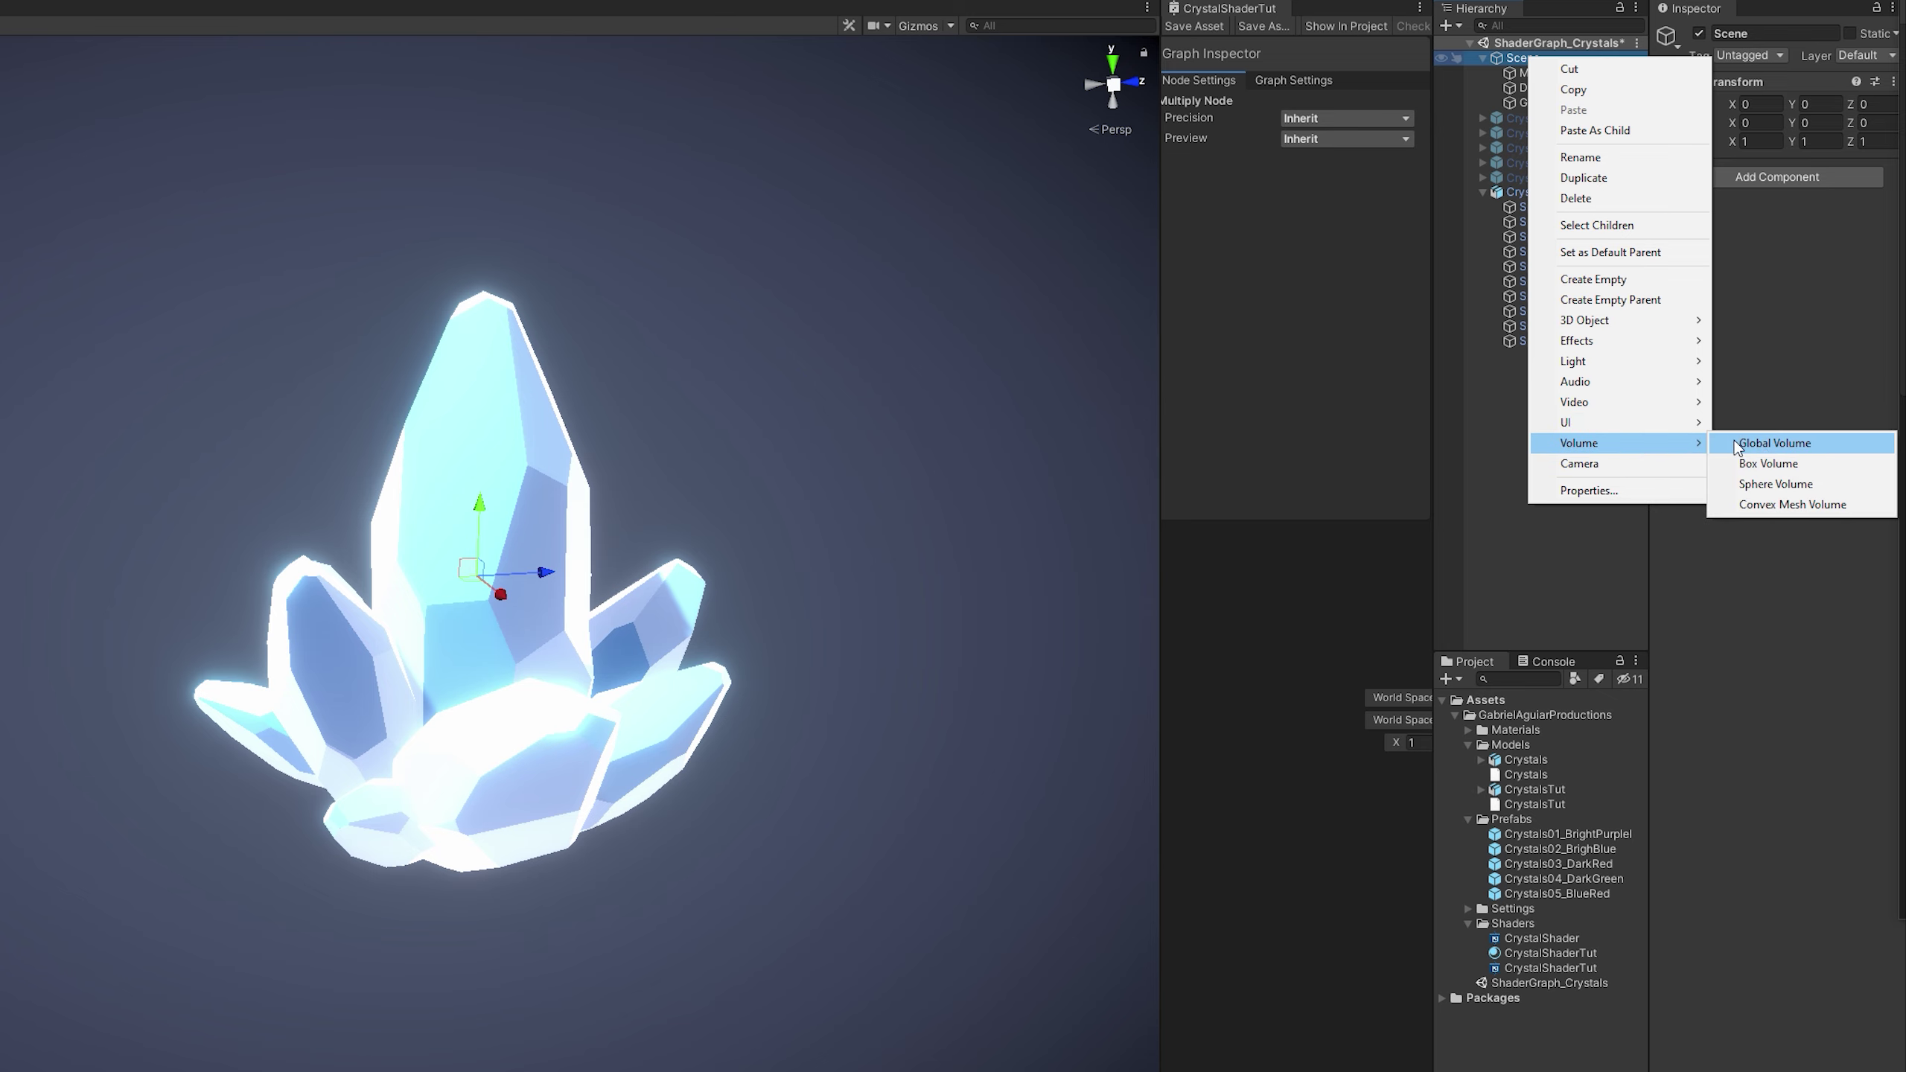
pyautogui.click(1814, 447)
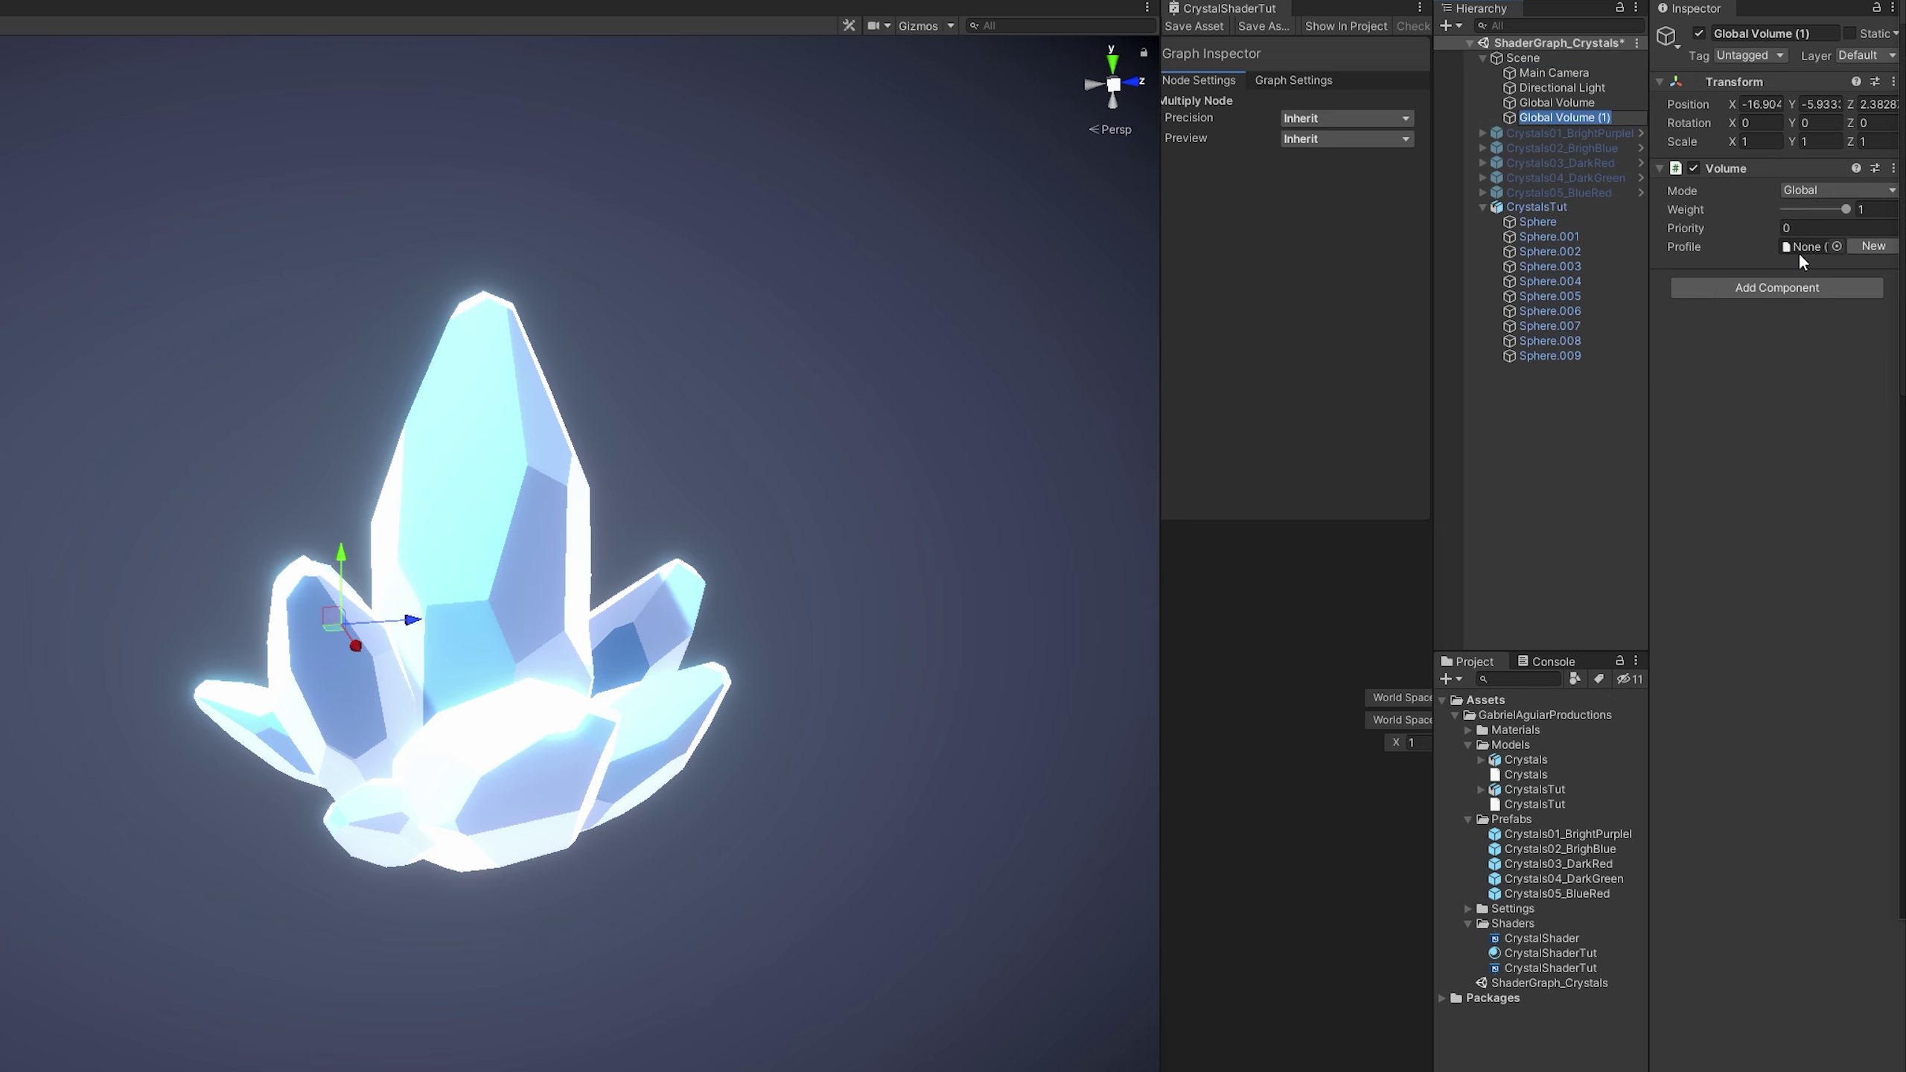
pyautogui.moveTo(1649, 249); pyautogui.dragTo(1618, 247)
pyautogui.click(1538, 102)
pyautogui.click(1525, 117)
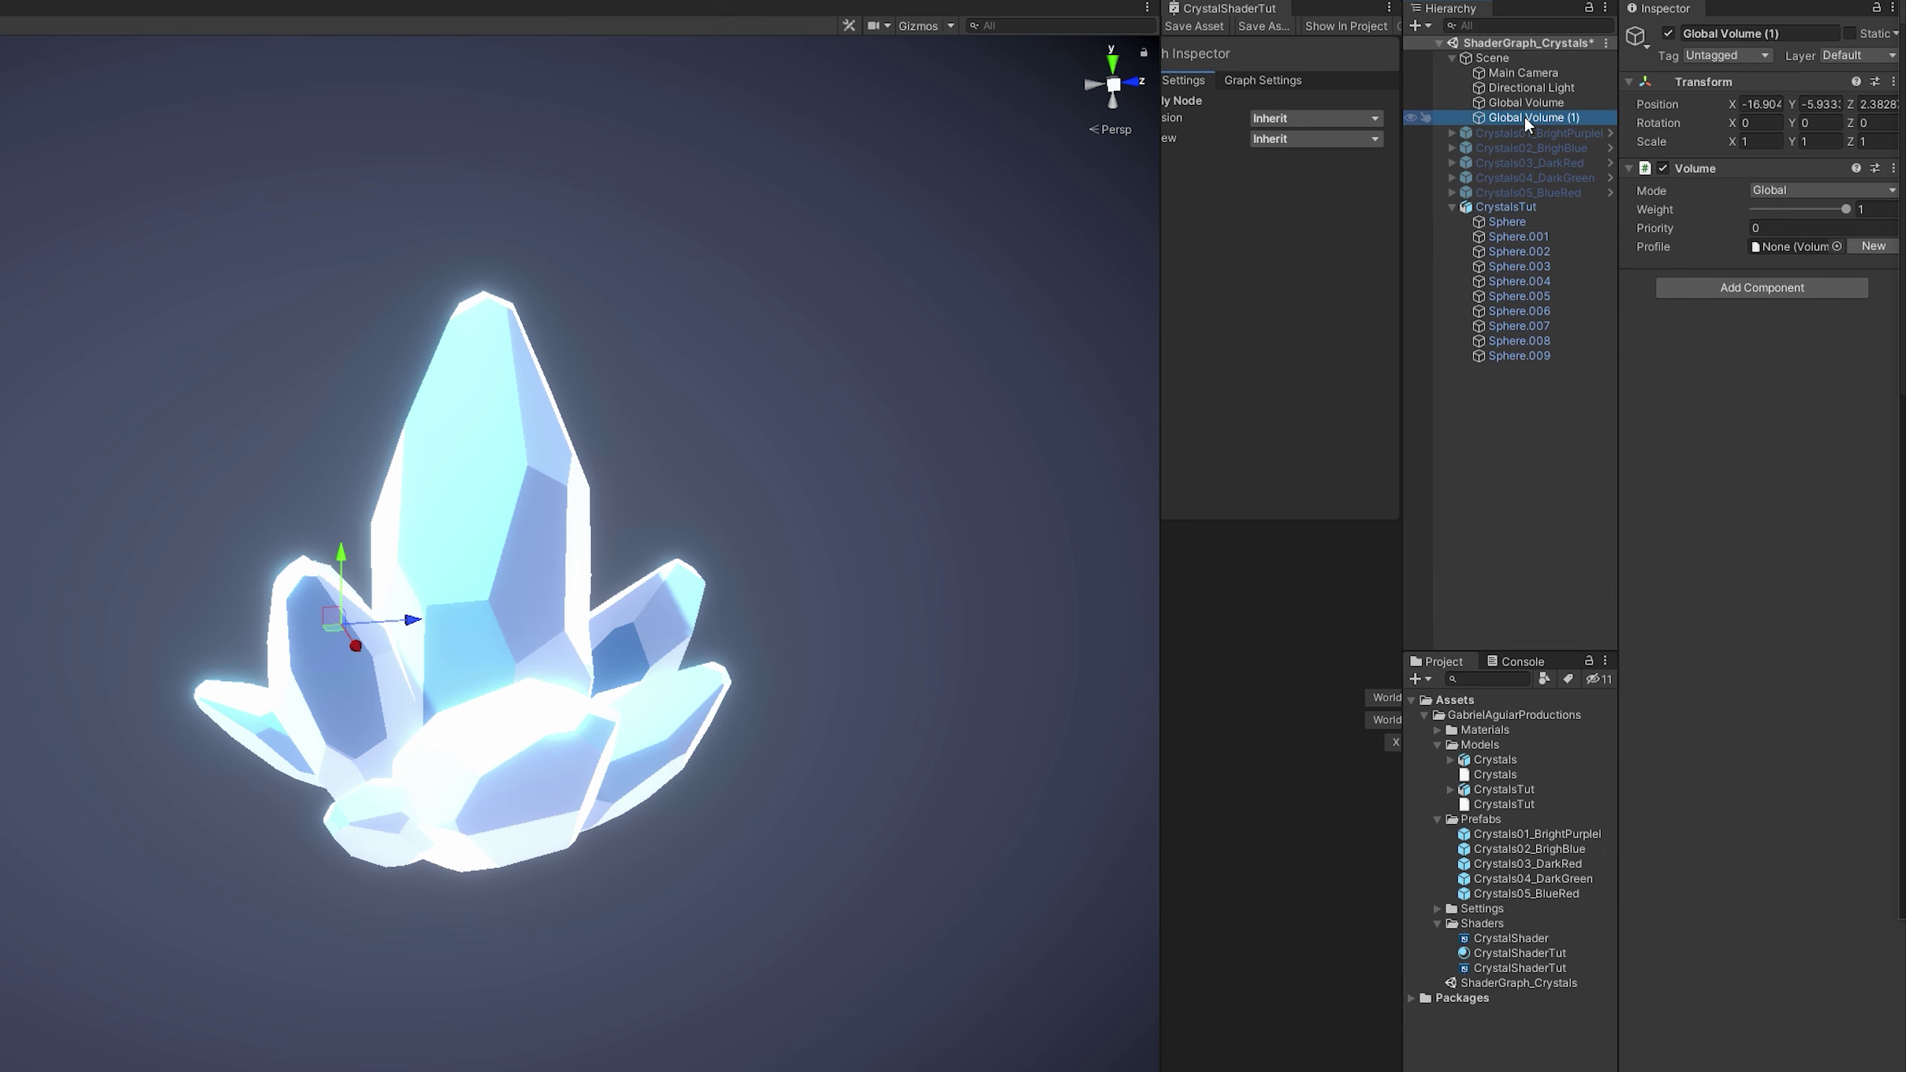
pyautogui.press('Delete')
pyautogui.click(1538, 102)
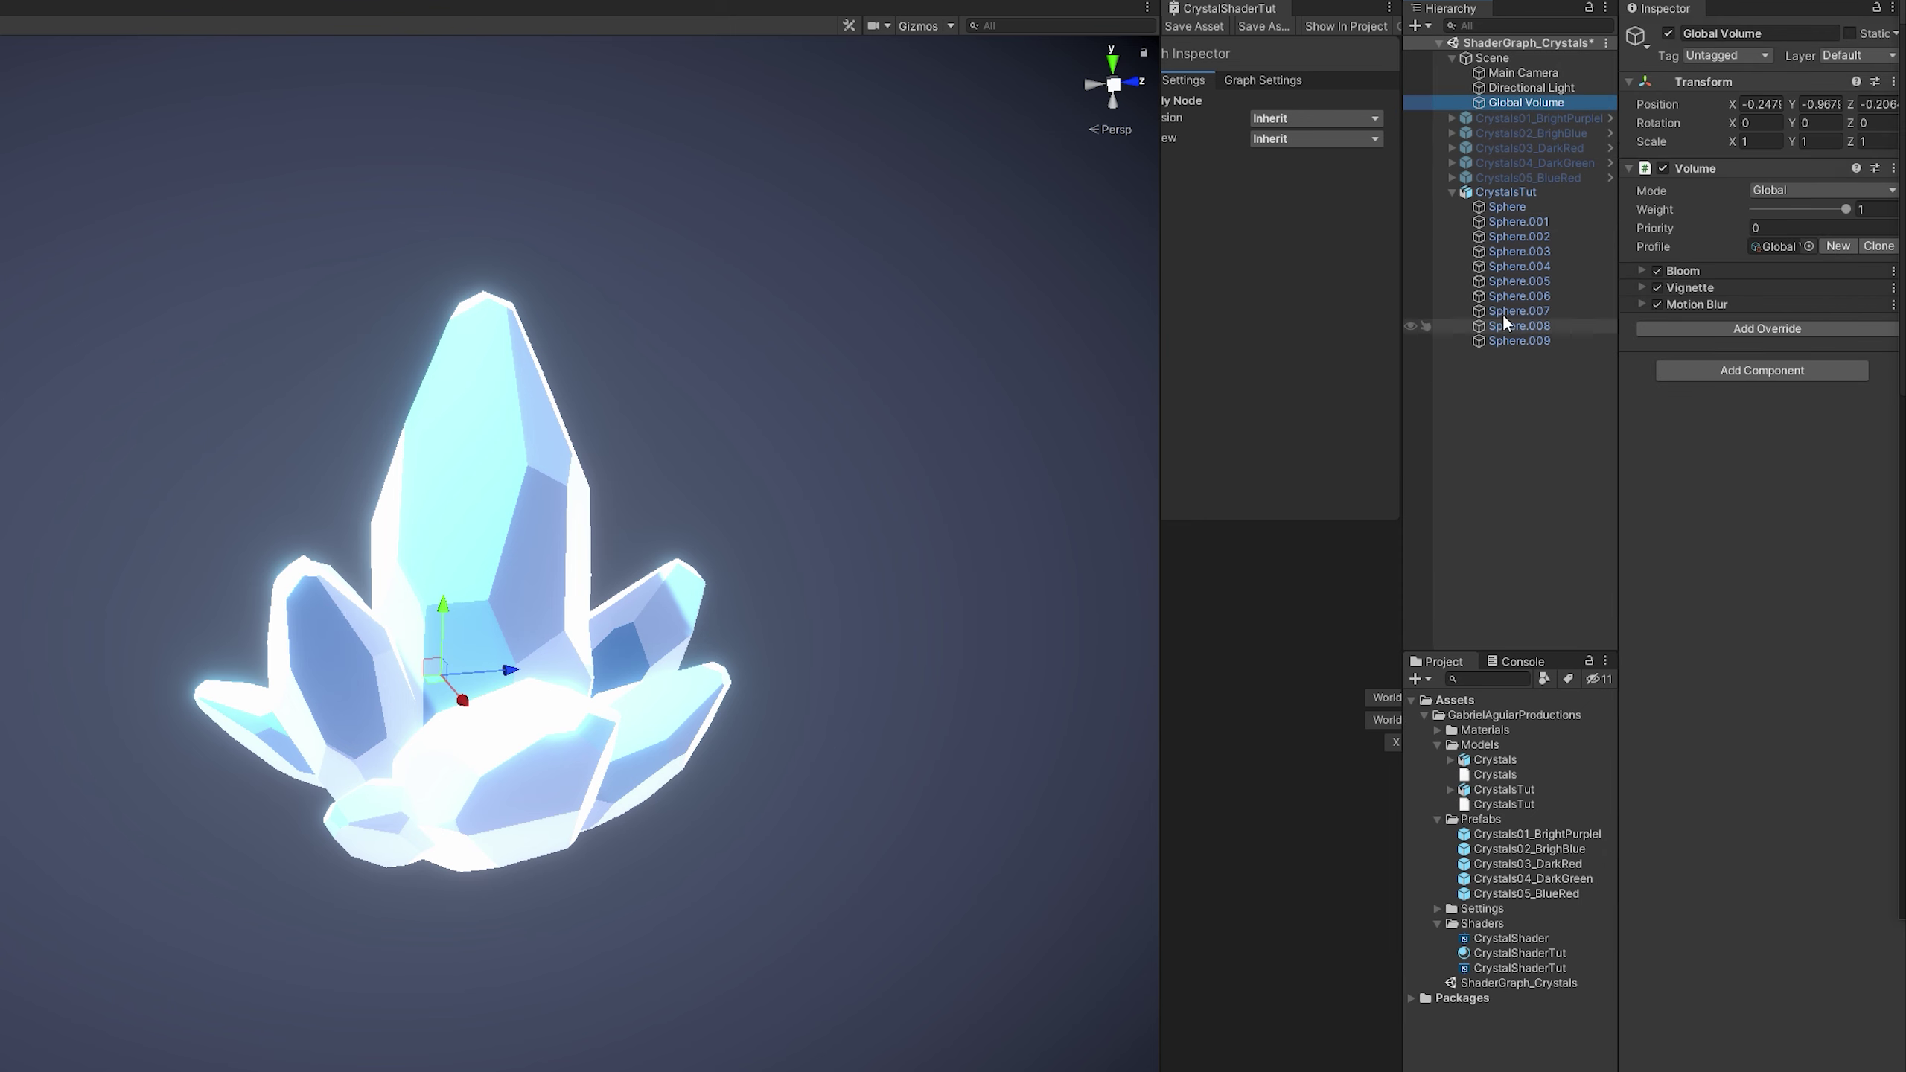
# - Set the CrystalShaderTut material's TopColor to magenta with saturation 89, value 100 and HDR intensity 0.8
pyautogui.click(1540, 952)
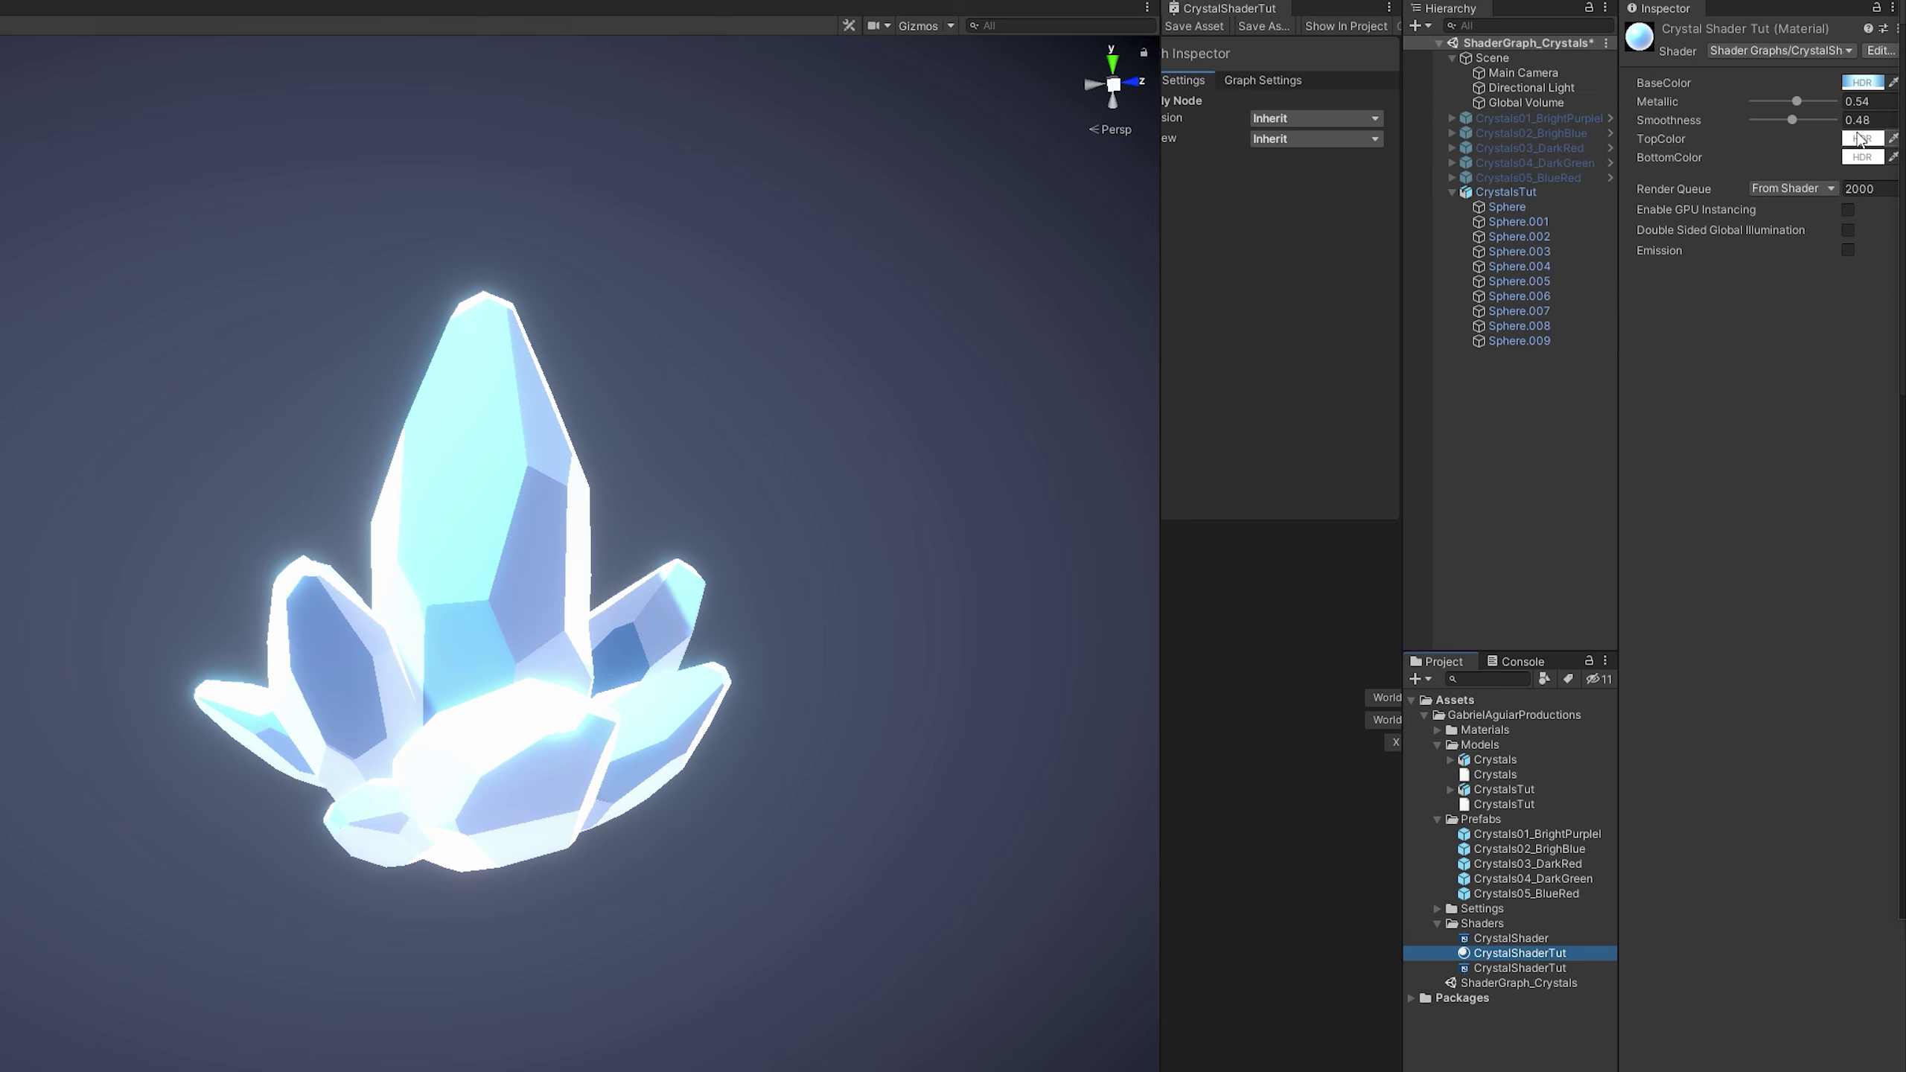
pyautogui.click(1859, 141)
pyautogui.moveTo(1718, 118); pyautogui.dragTo(938, 202)
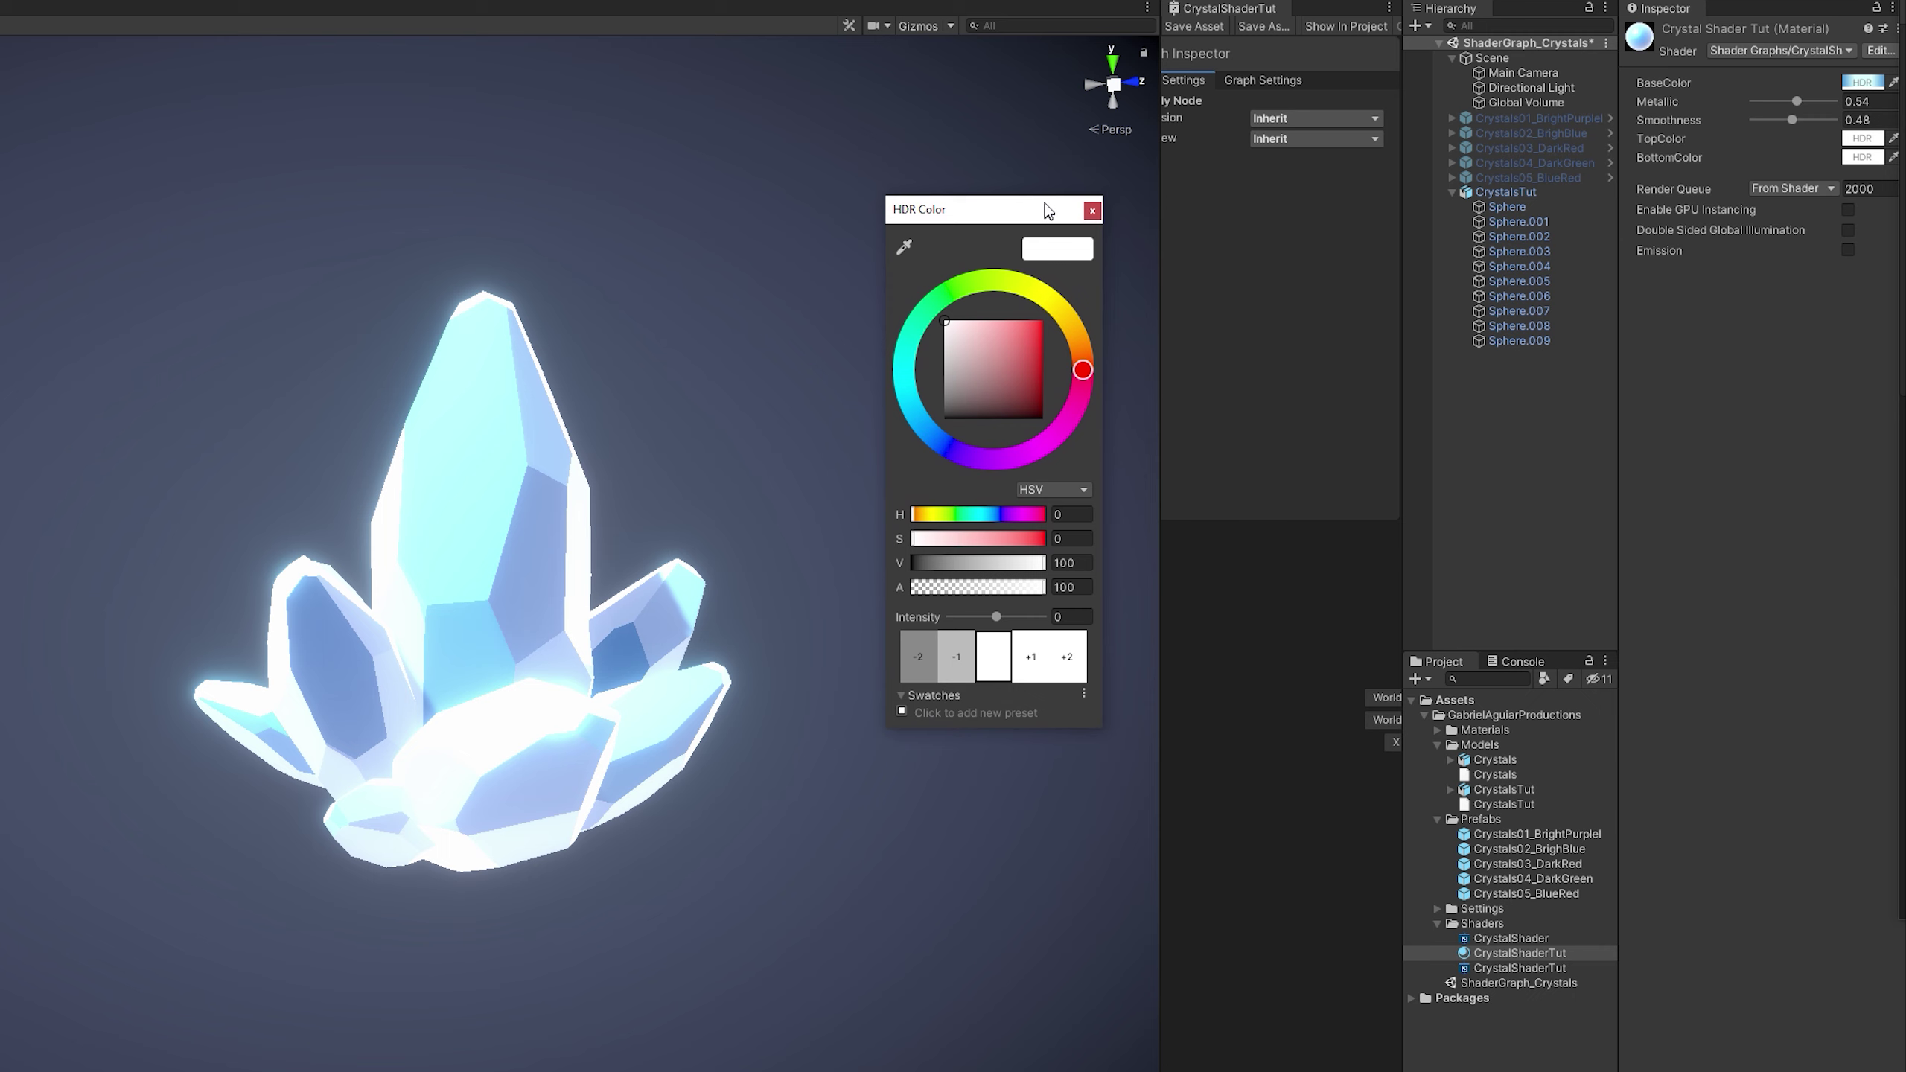
pyautogui.moveTo(1018, 339); pyautogui.dragTo(1030, 297)
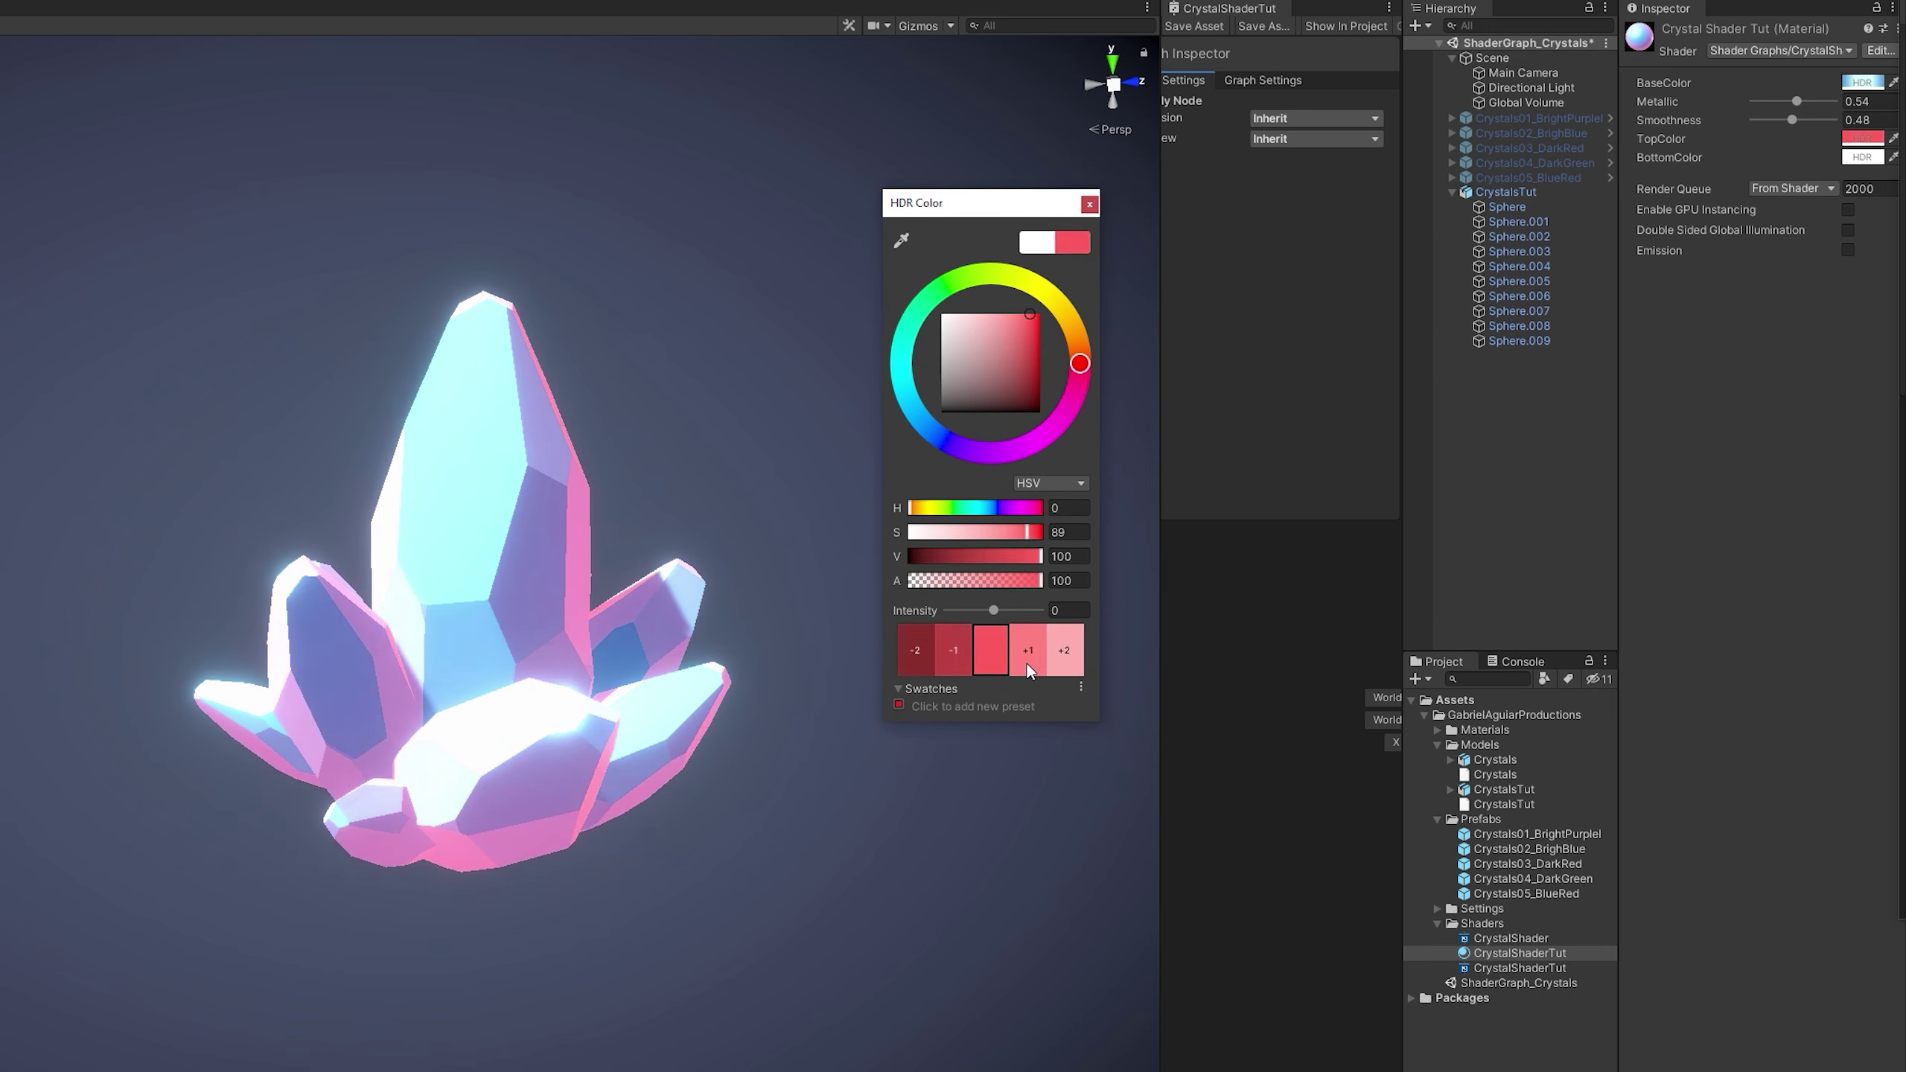
pyautogui.moveTo(1002, 605); pyautogui.dragTo(1000, 612)
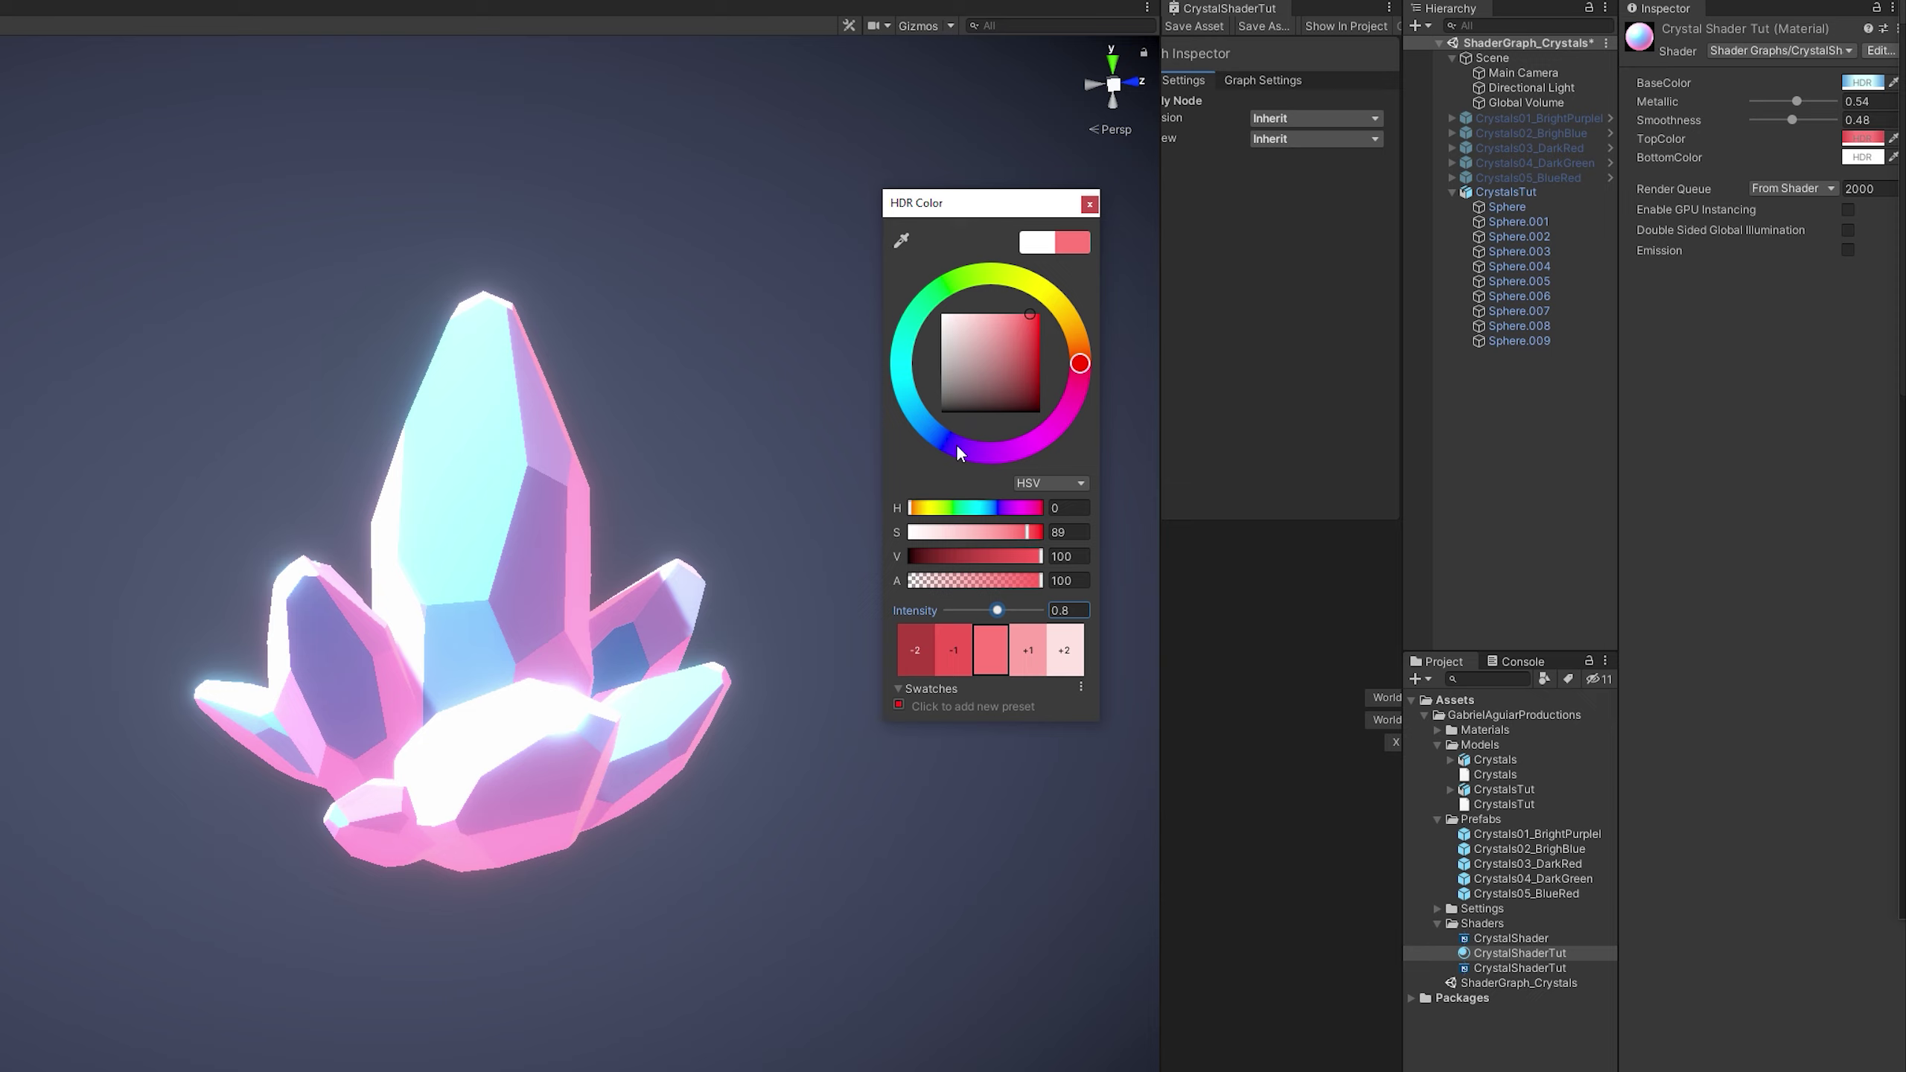
pyautogui.click(1007, 453)
pyautogui.click(1090, 204)
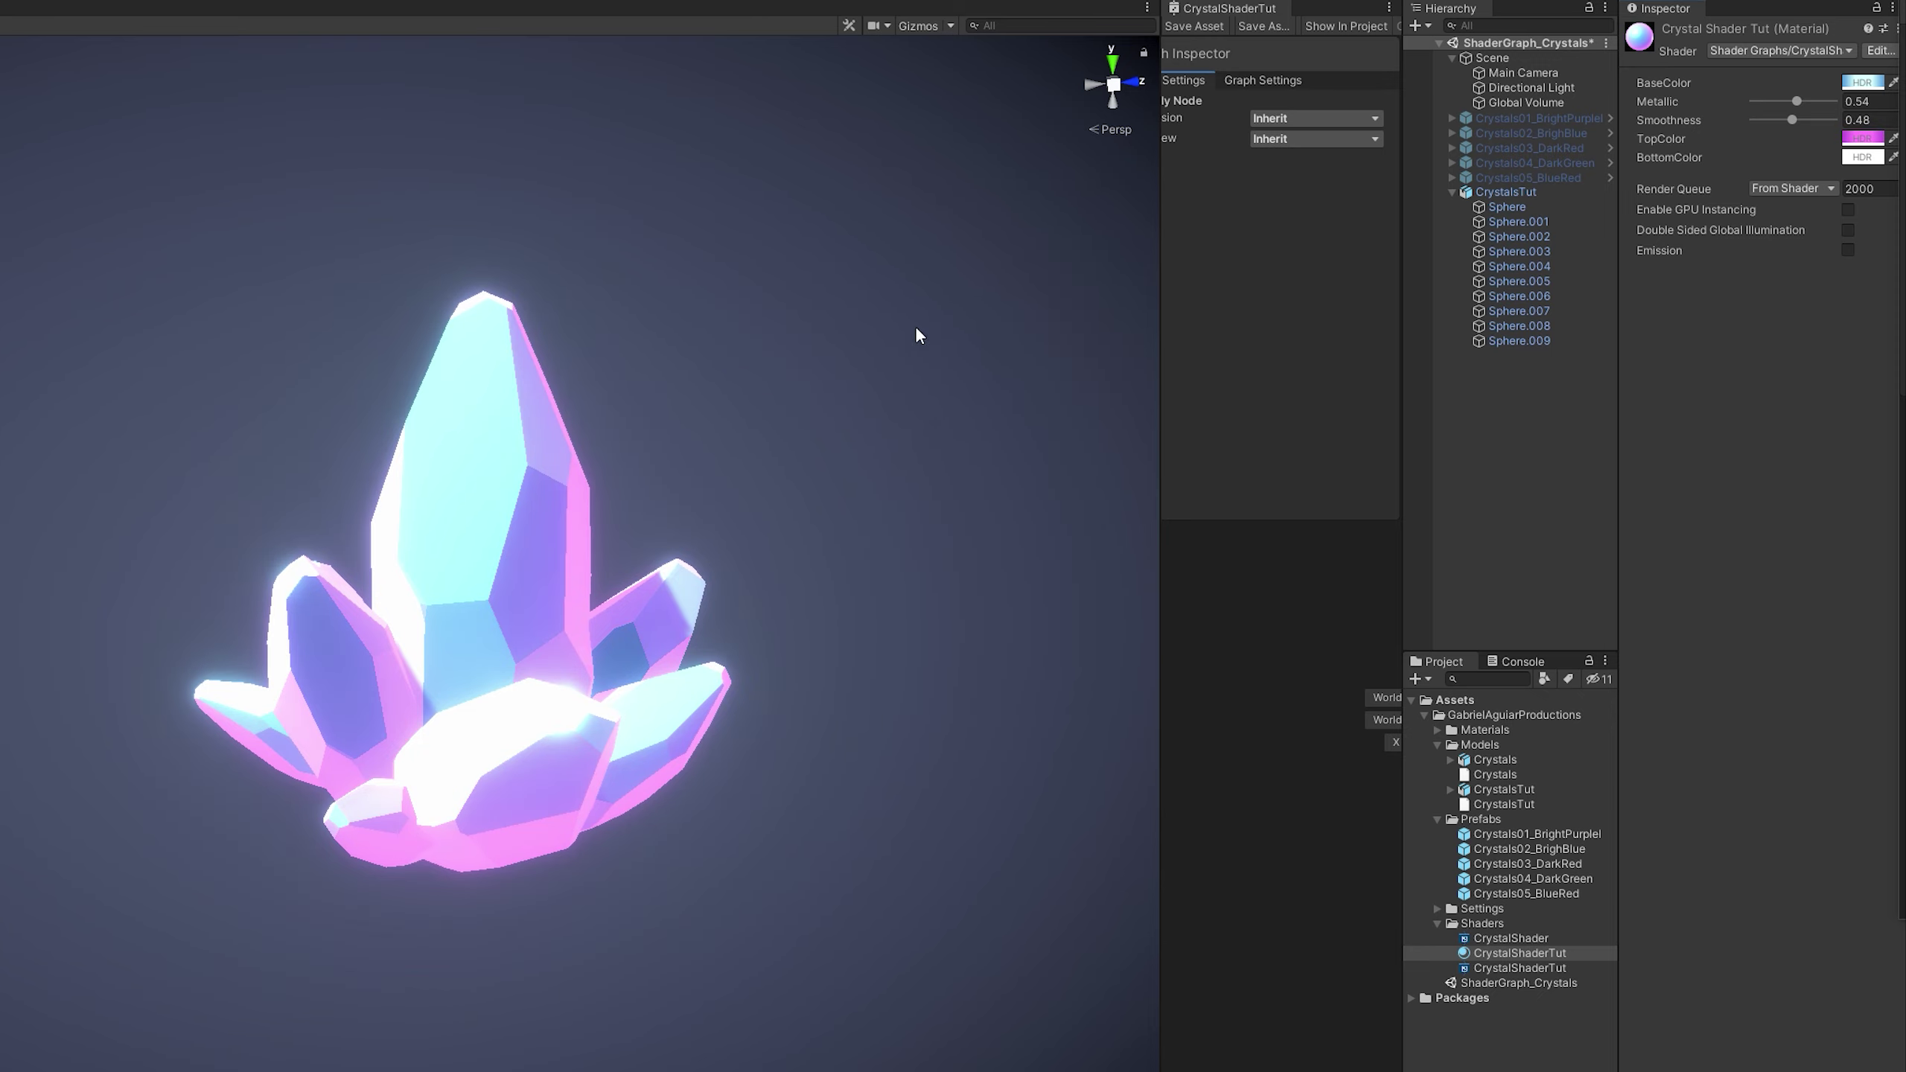
pyautogui.press('d')
pyautogui.moveTo(917, 335); pyautogui.dragTo(422, 390, button='right')
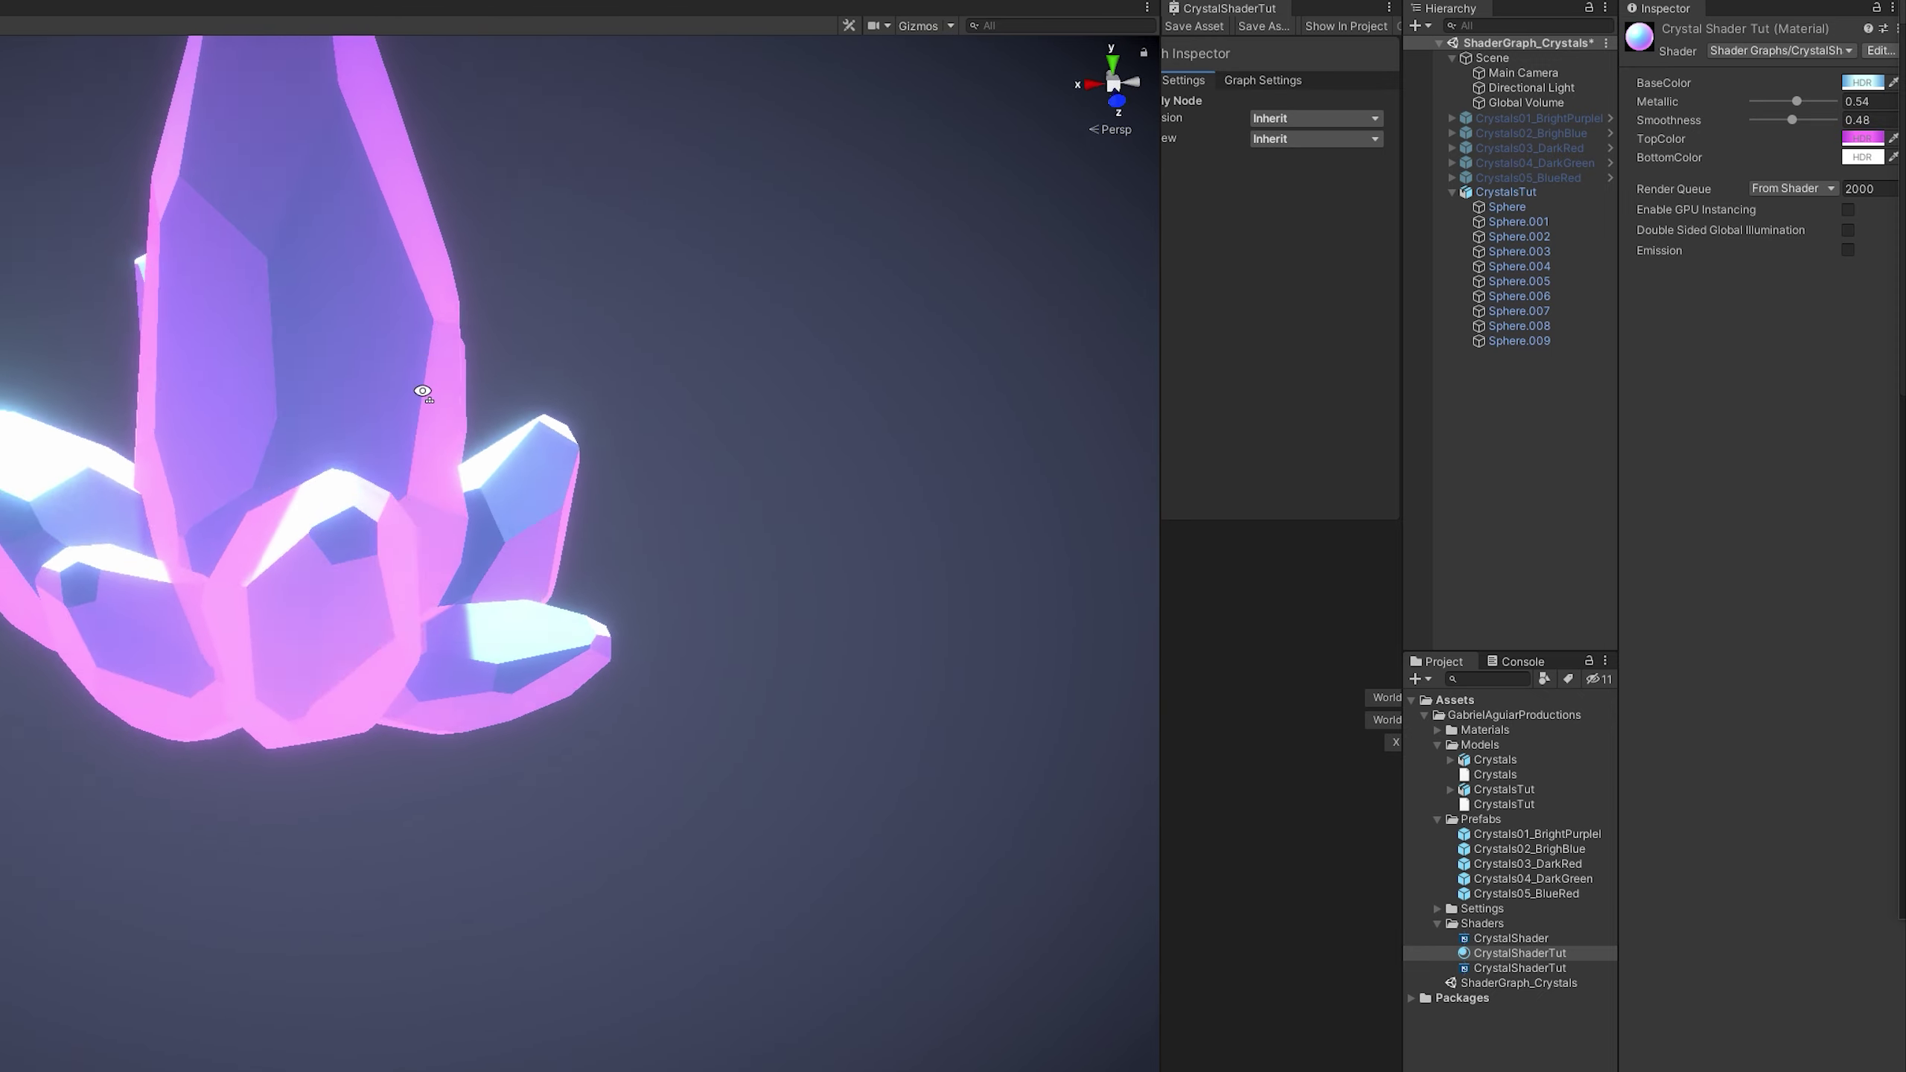
pyautogui.keyDown('alt'); pyautogui.moveTo(422, 391); pyautogui.dragTo(1042, 286); pyautogui.keyUp('alt')
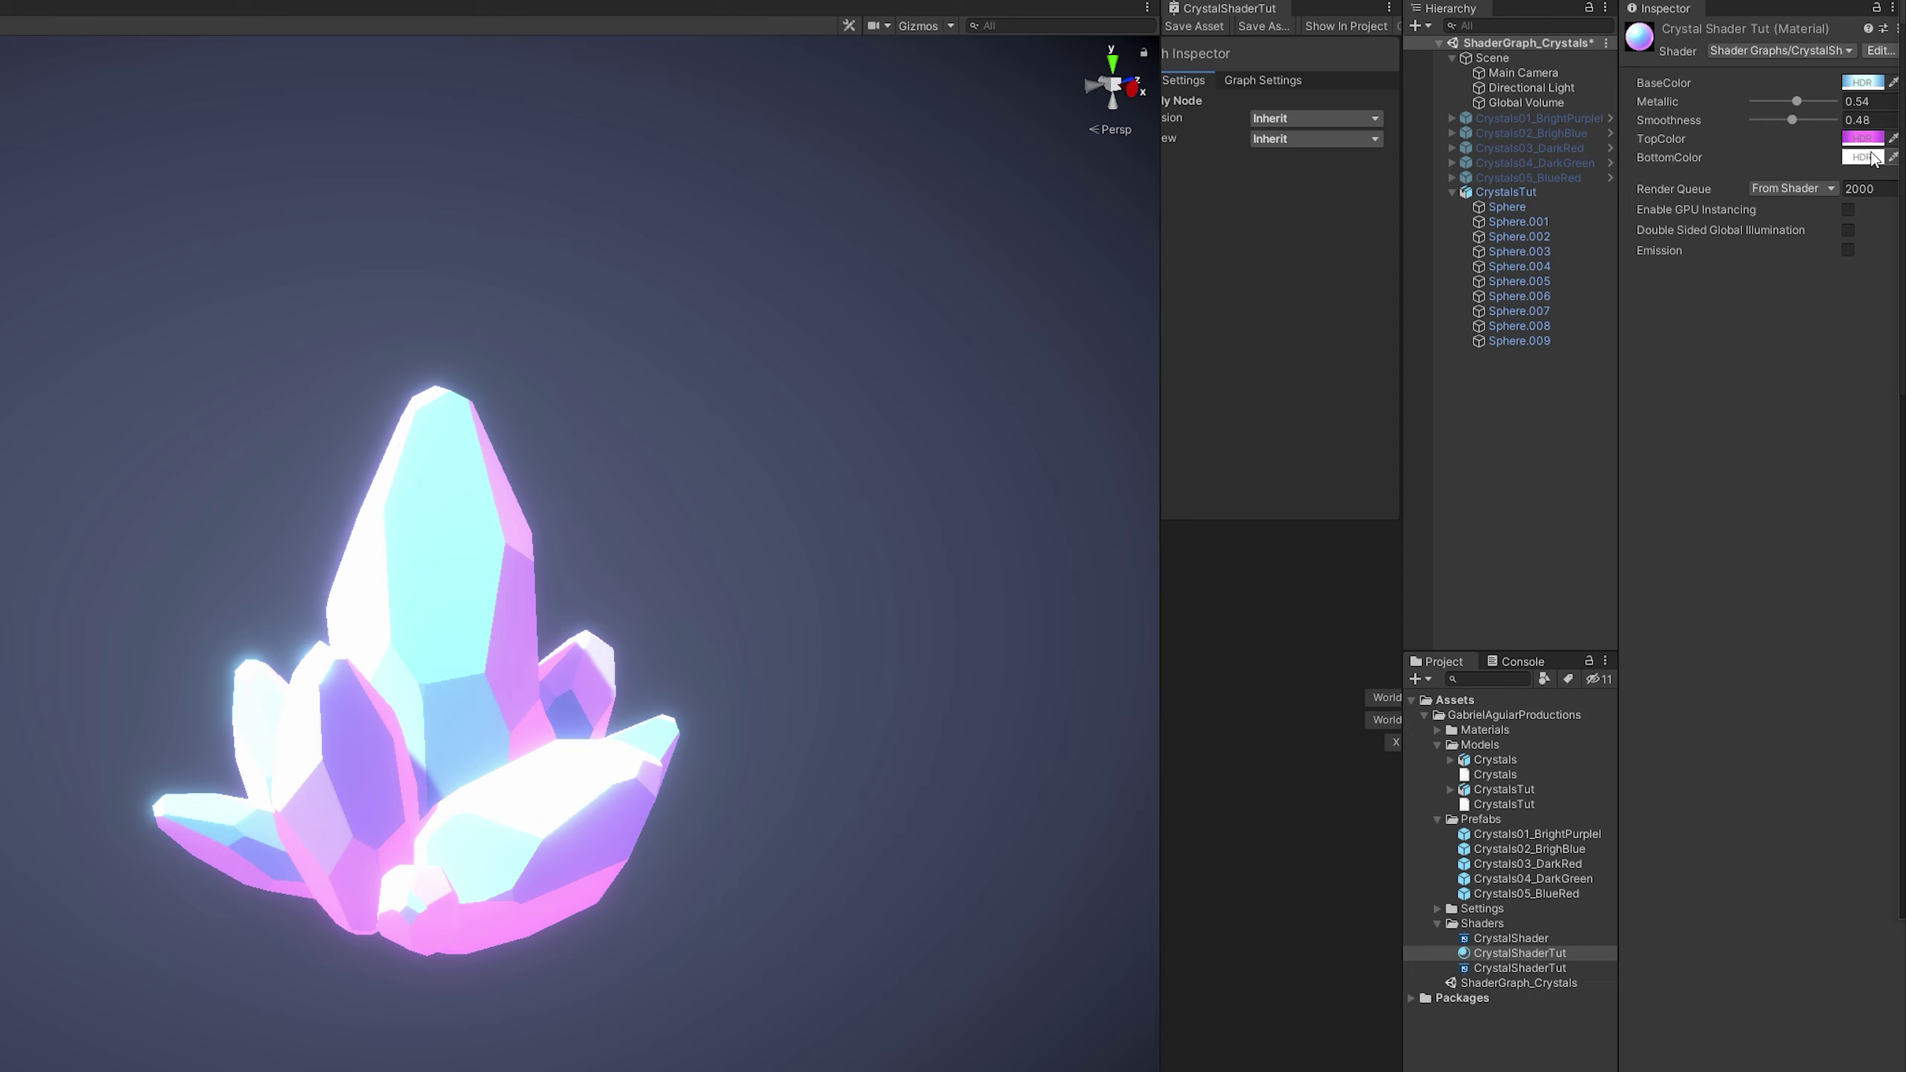
pyautogui.moveTo(1051, 525)
pyautogui.mouseDown(button='right')
pyautogui.moveTo(991, 541)
pyautogui.moveTo(1050, 554)
pyautogui.moveTo(1028, 537)
pyautogui.mouseUp(button='right')
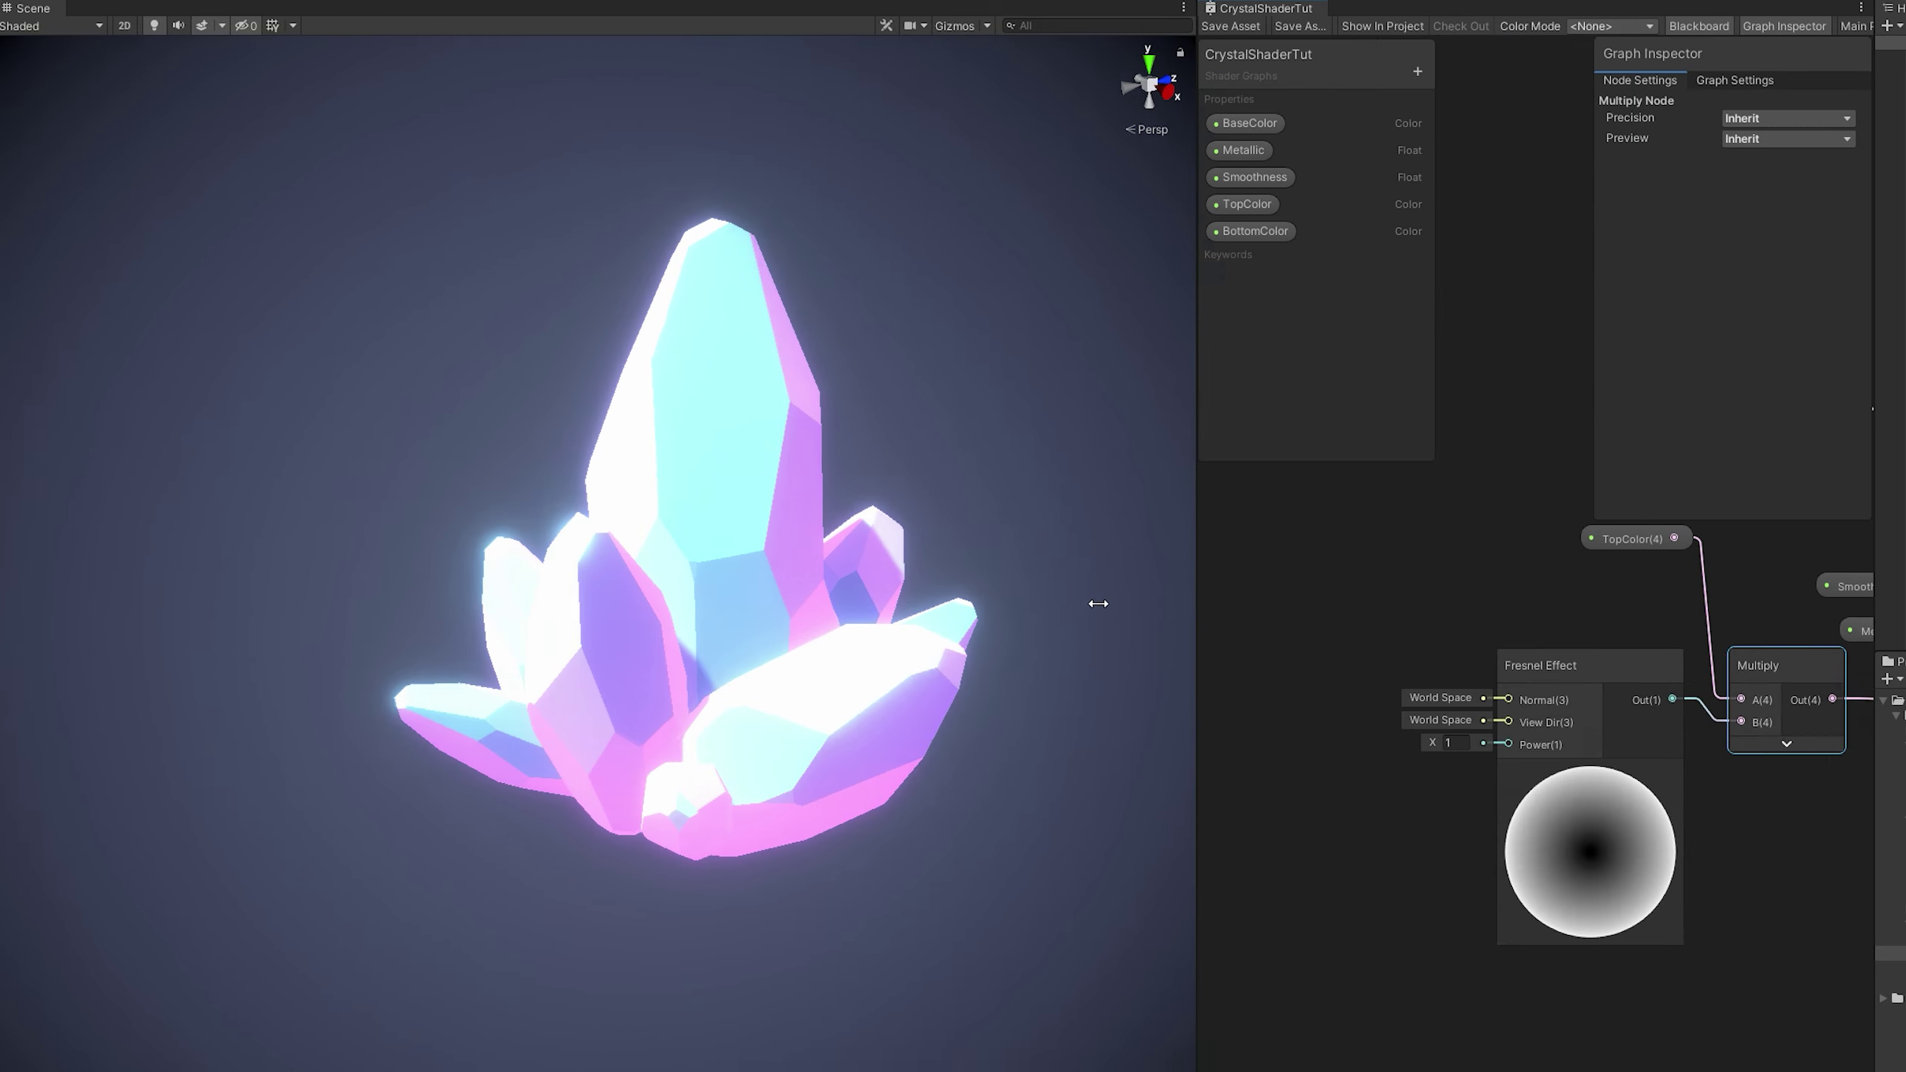
# - Enlarge the shader graph area and move the TopColor, Fresnel Effect and Multiply nodes together, farther away from the Fragment block
pyautogui.moveTo(1098, 601); pyautogui.dragTo(447, 588)
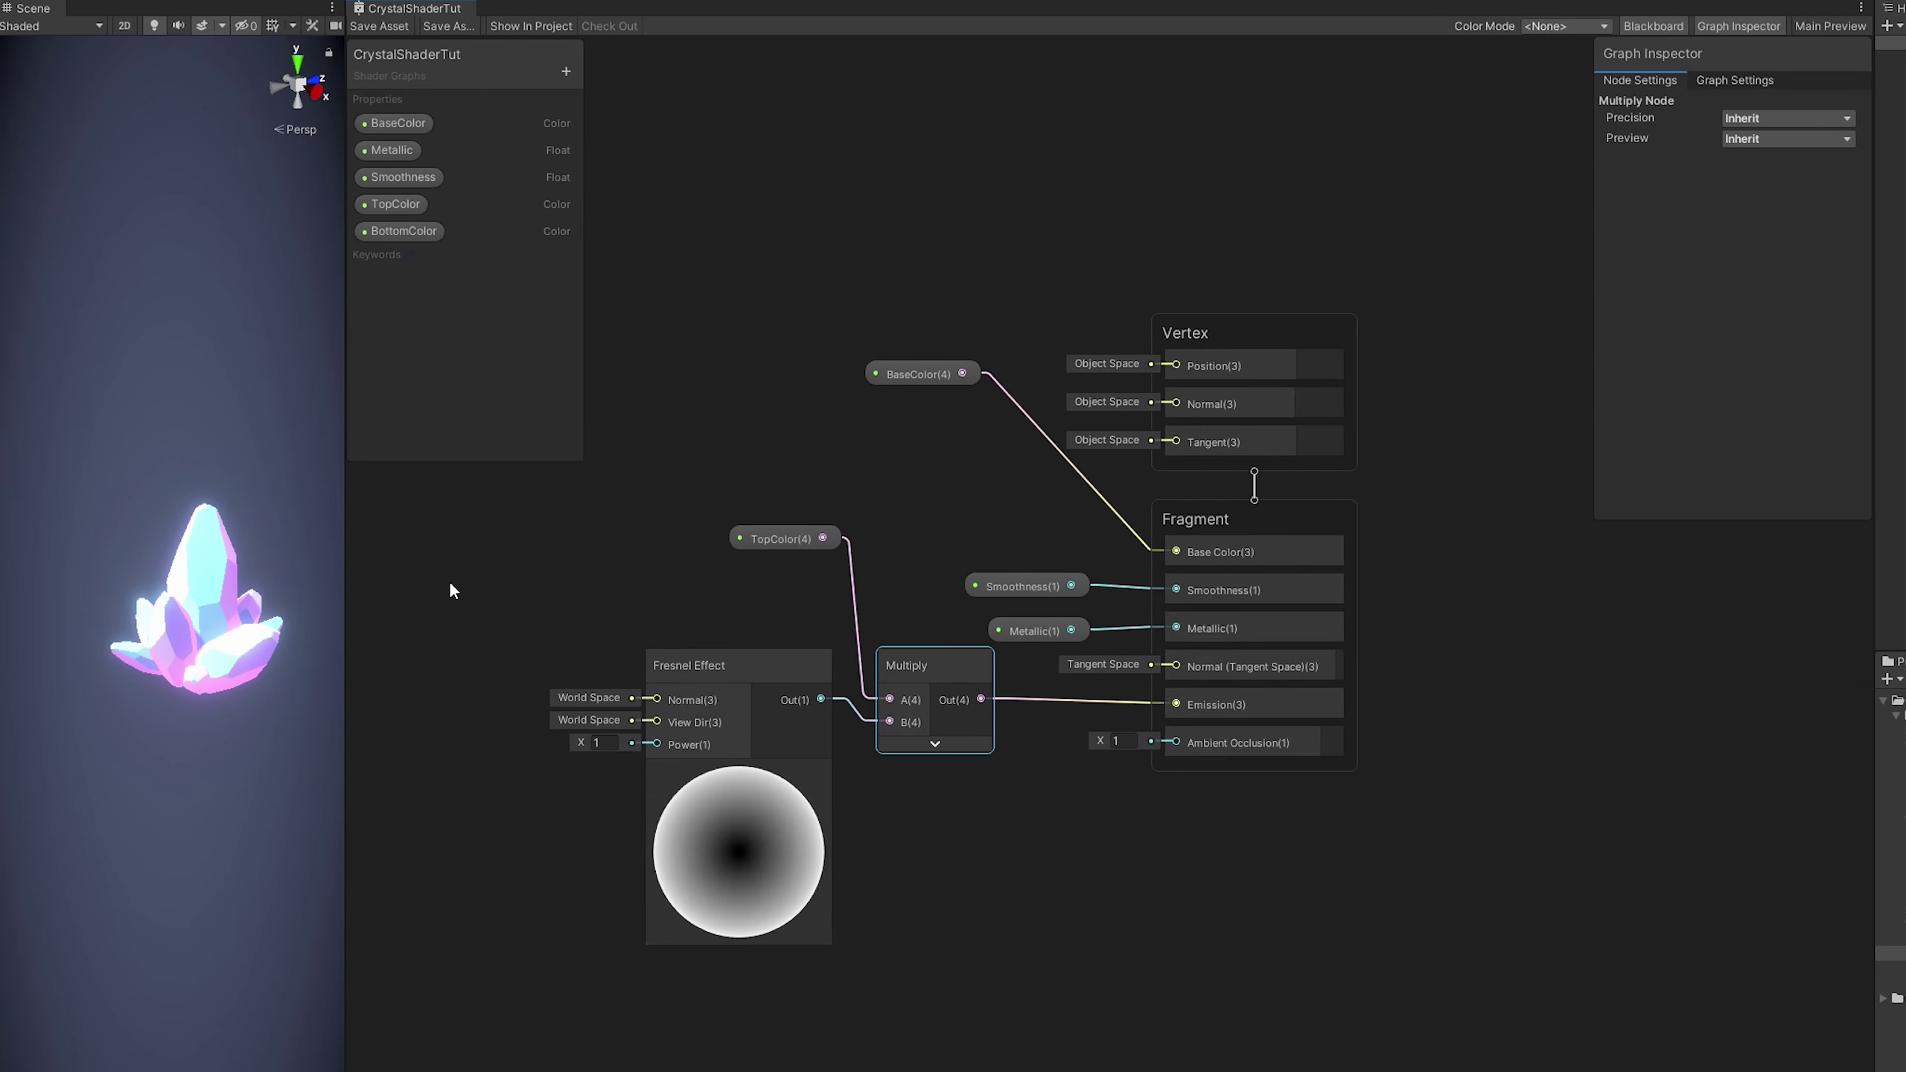
pyautogui.moveTo(1263, 925); pyautogui.dragTo(943, 433)
pyautogui.moveTo(1303, 613); pyautogui.dragTo(609, 752)
pyautogui.click(828, 617)
pyautogui.moveTo(831, 616); pyautogui.dragTo(1313, 587, button='middle')
pyautogui.moveTo(1099, 925); pyautogui.dragTo(939, 578)
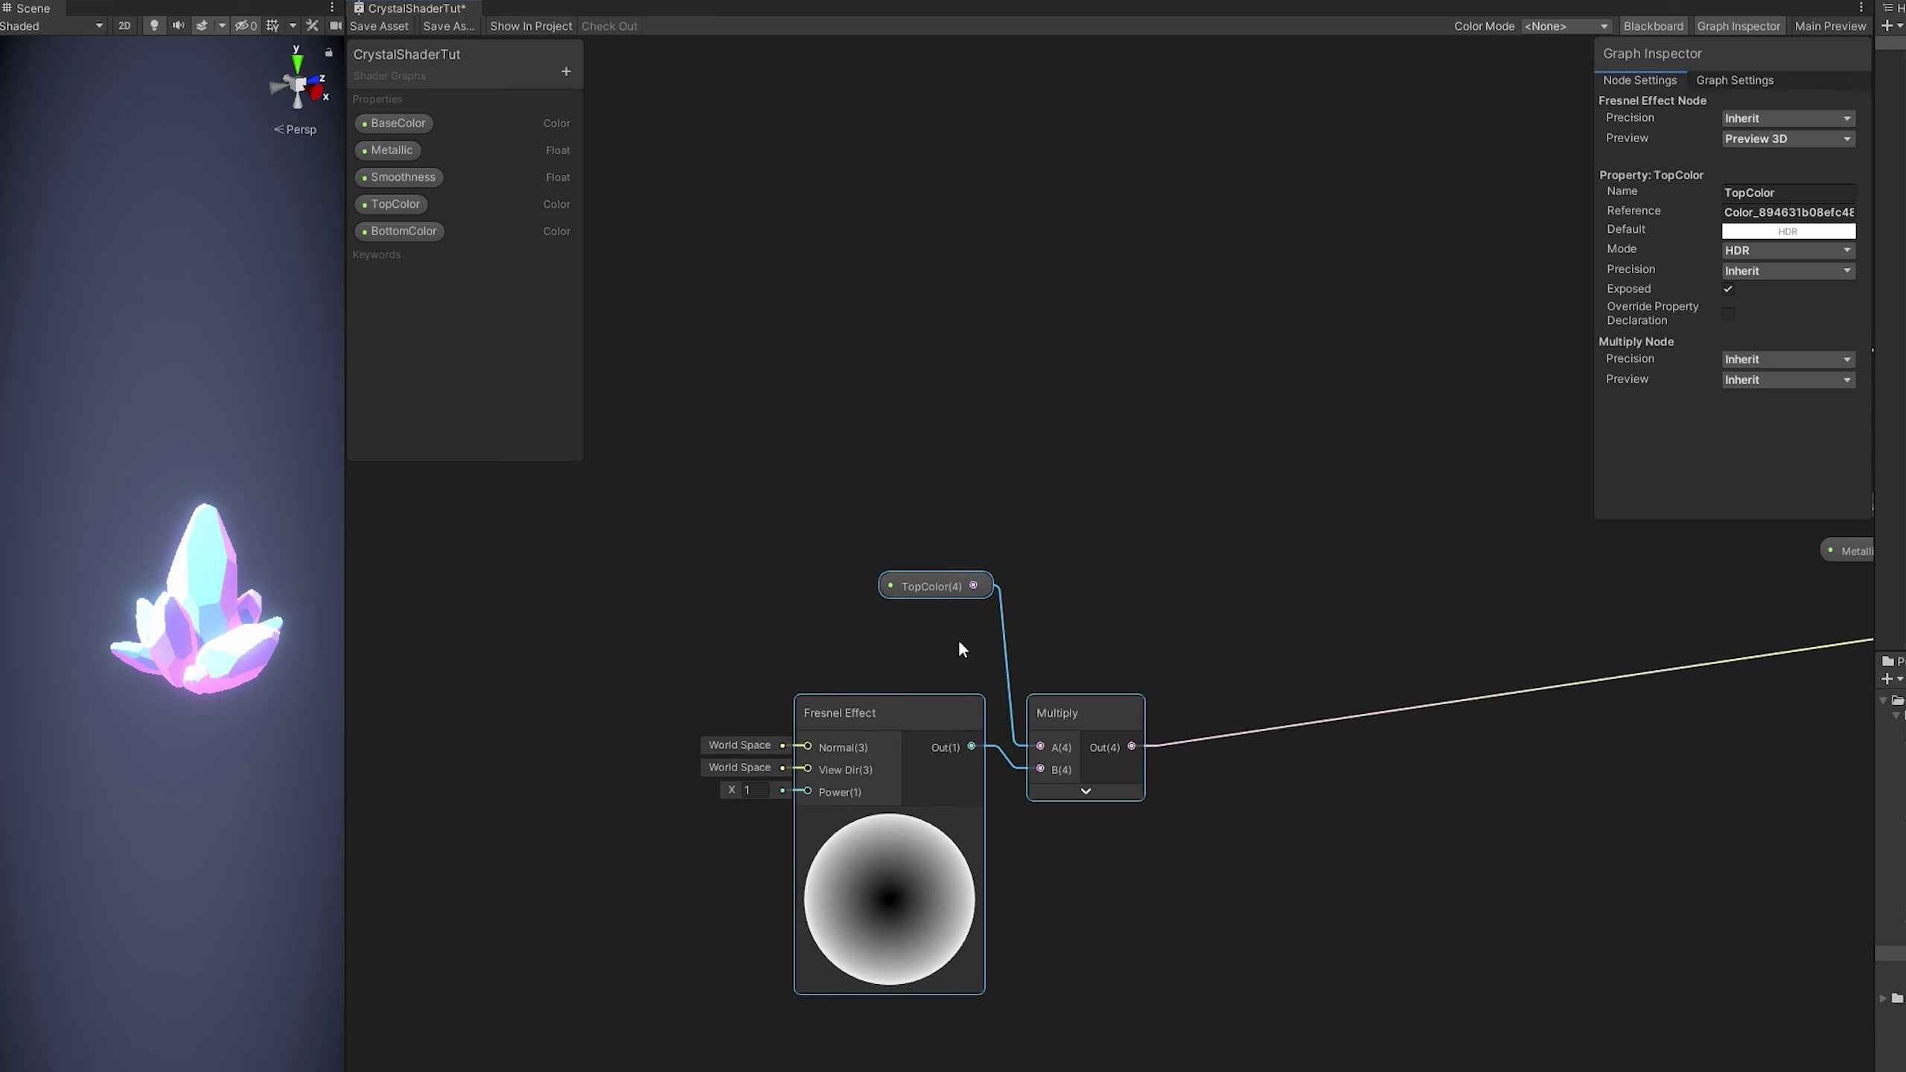
pyautogui.moveTo(1083, 710); pyautogui.dragTo(985, 643)
pyautogui.click(1072, 515)
pyautogui.moveTo(1072, 514); pyautogui.dragTo(1444, 608, button='middle')
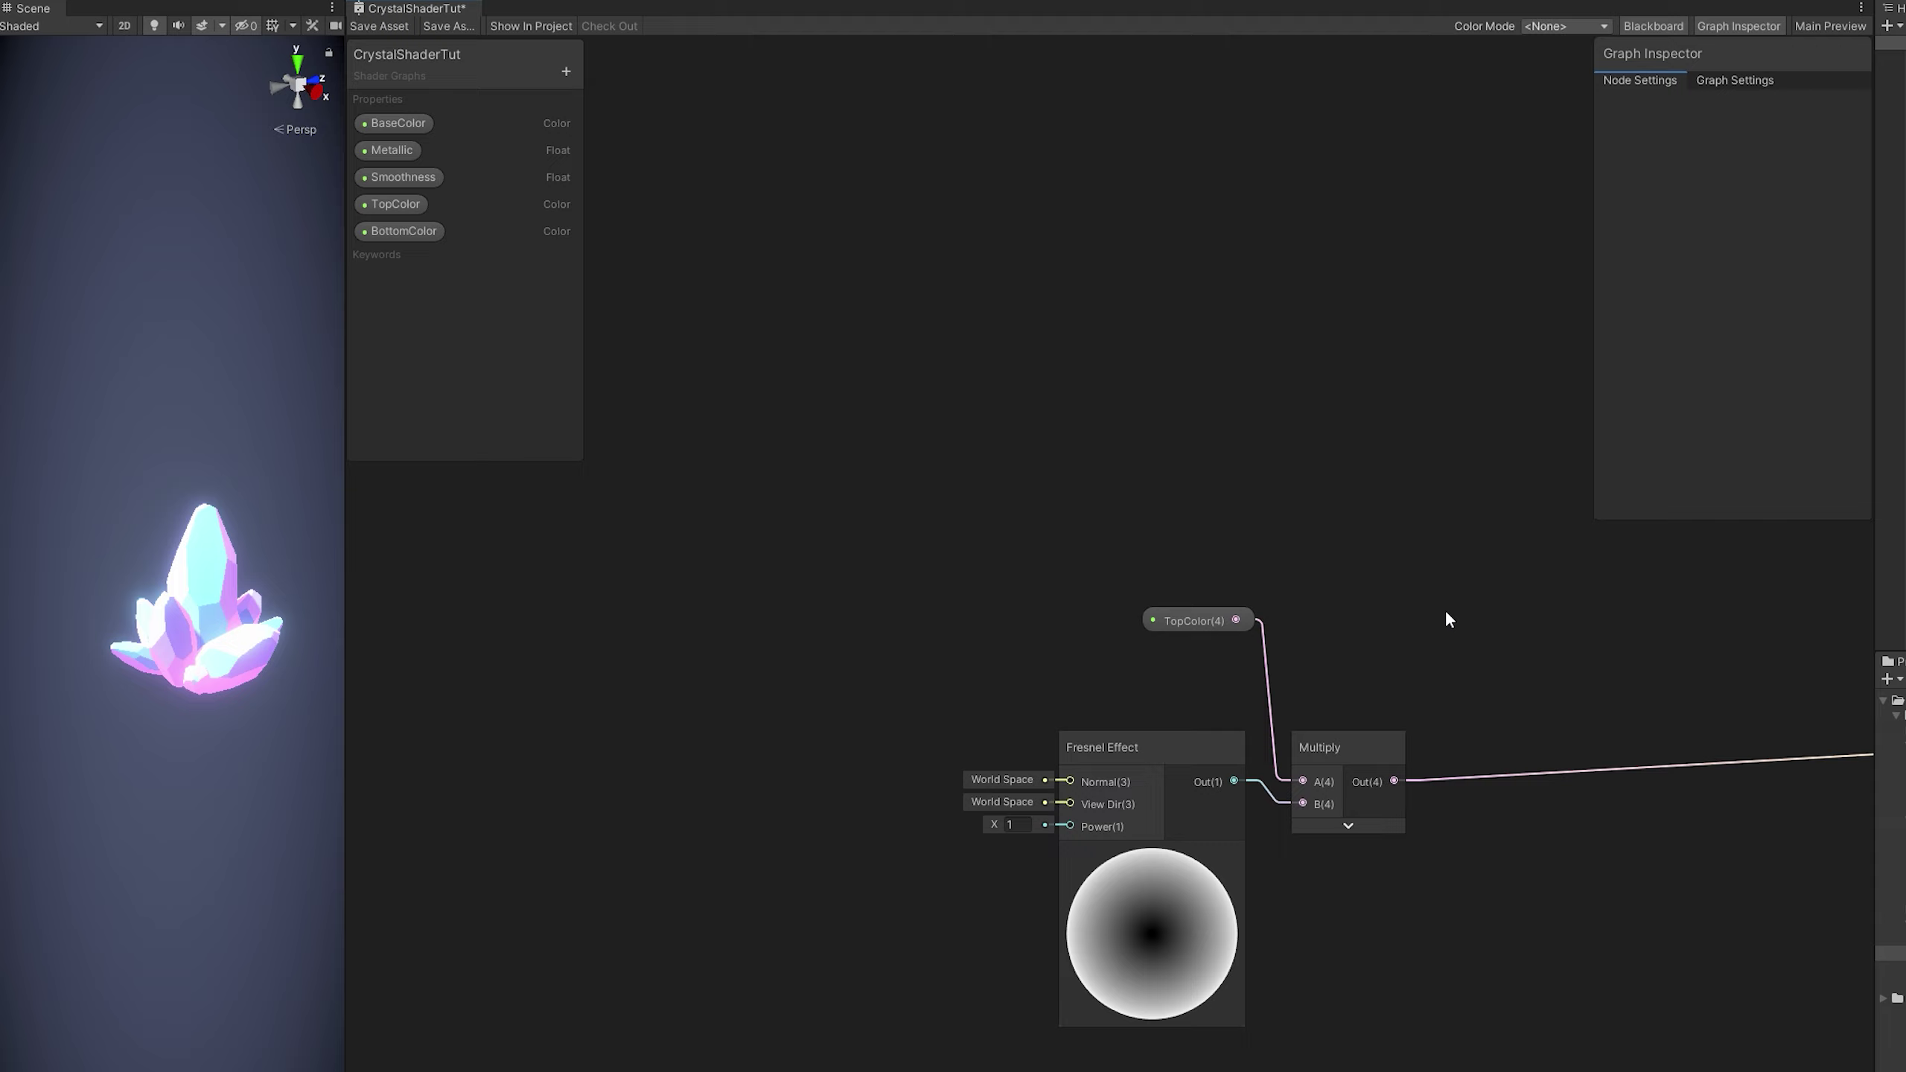
# - Add a UV node above the TopColor node and feed its output into a new Split node
pyautogui.press('space')
pyautogui.write('uv')
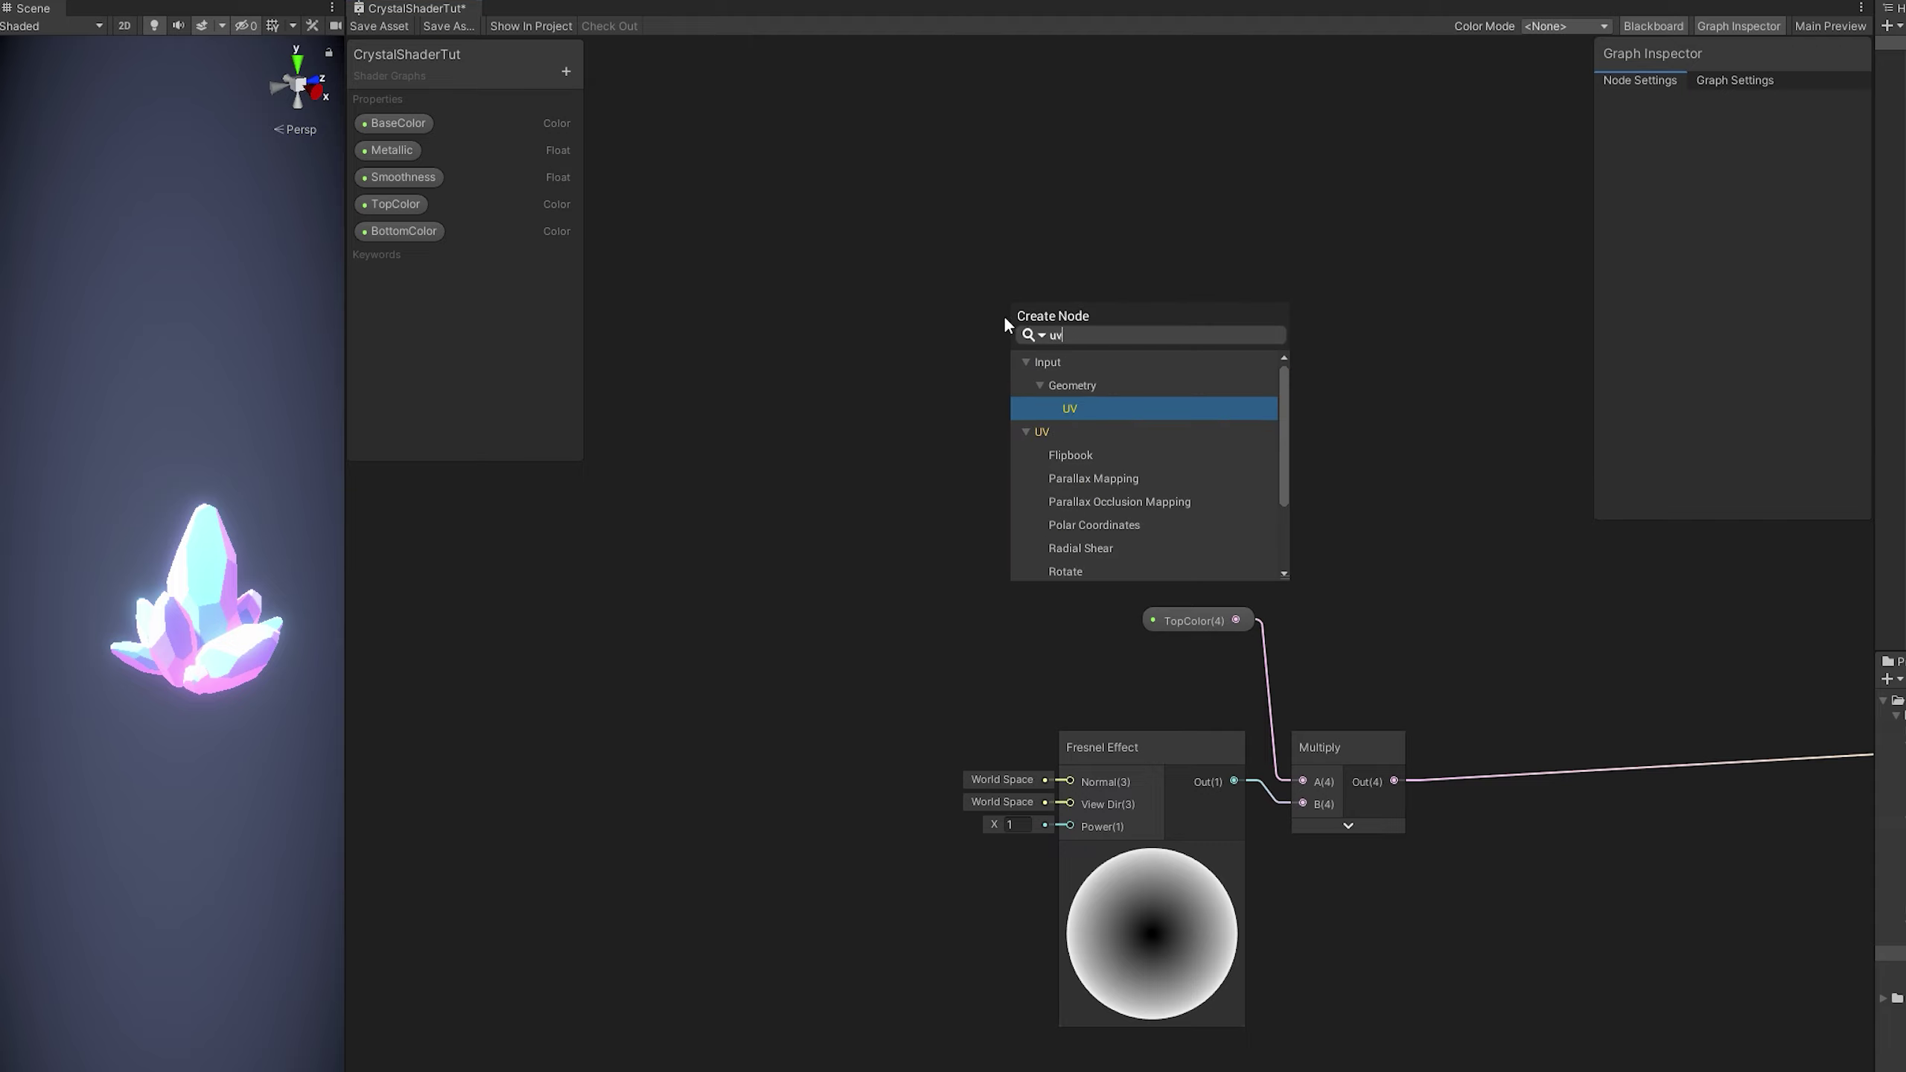
pyautogui.press('Return')
pyautogui.moveTo(1149, 372); pyautogui.dragTo(882, 277)
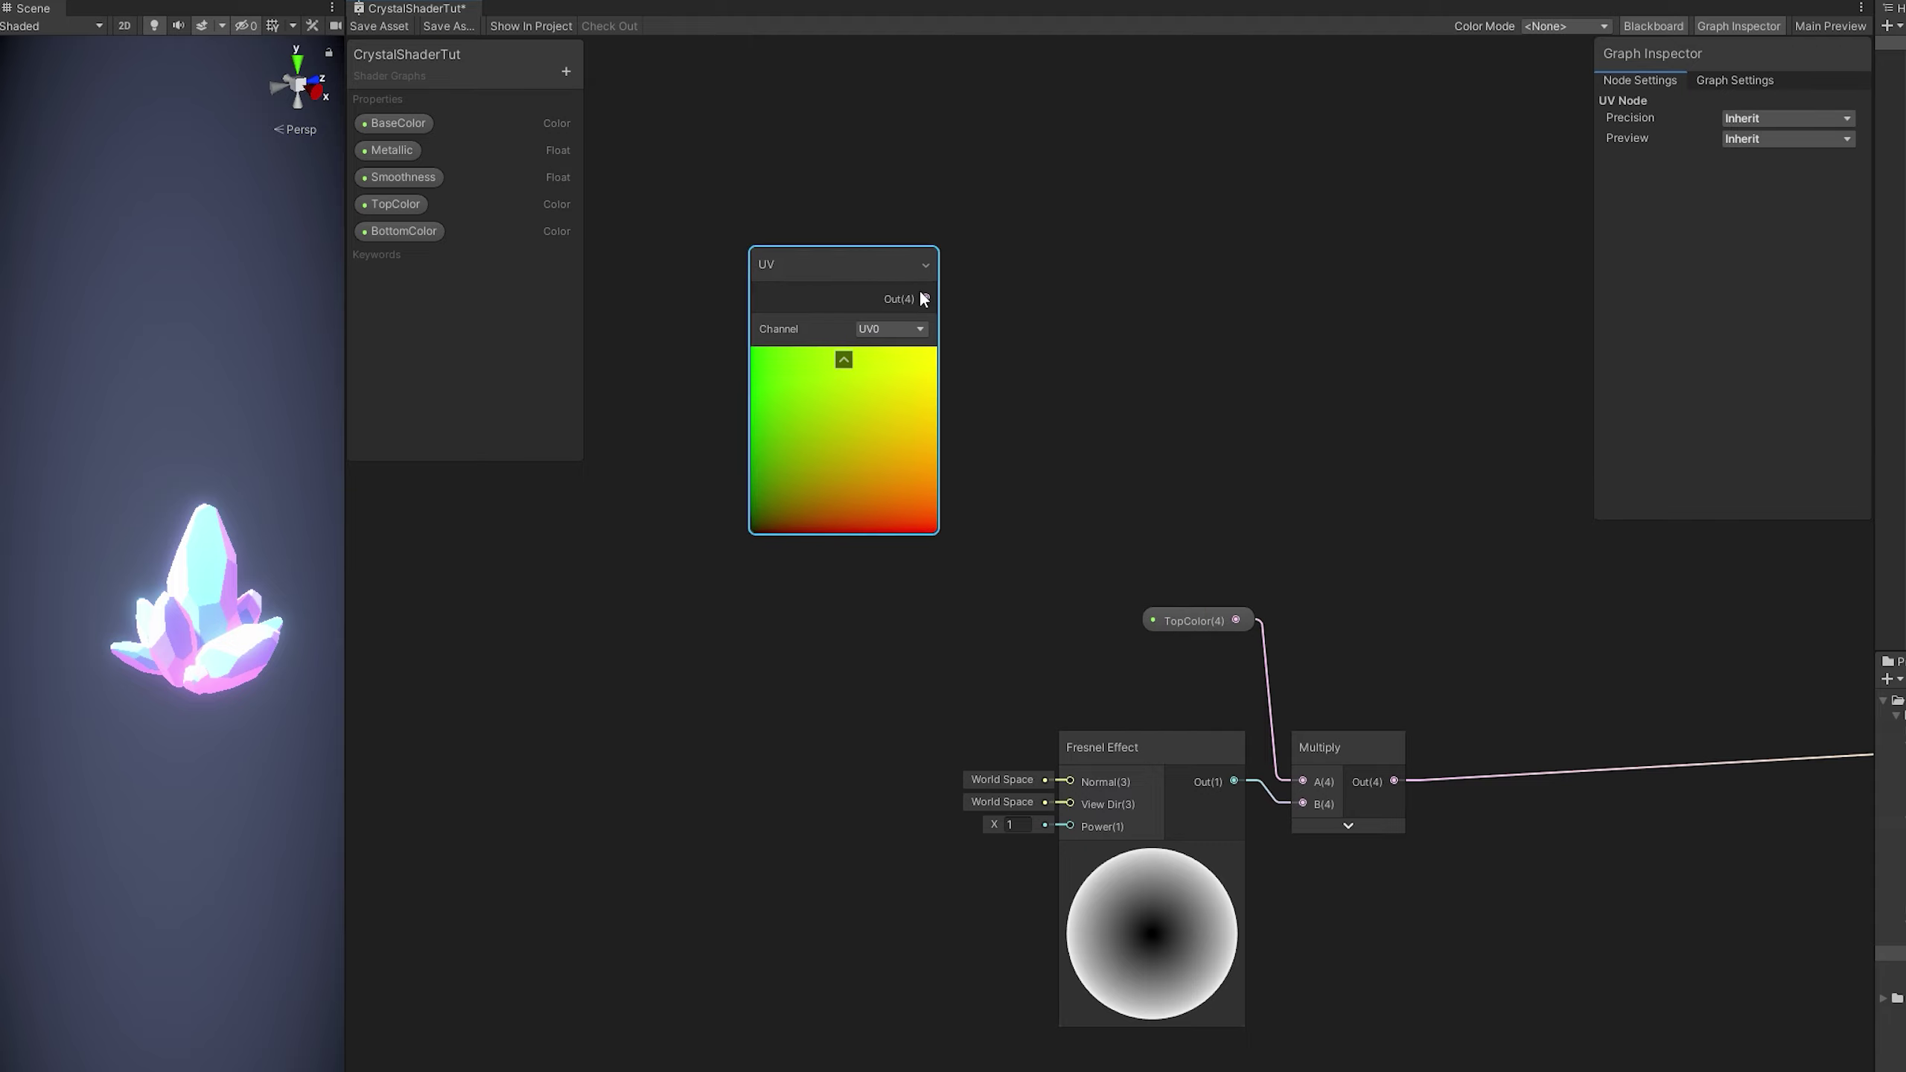
pyautogui.press('space')
pyautogui.write('sp')
pyautogui.press('Return')
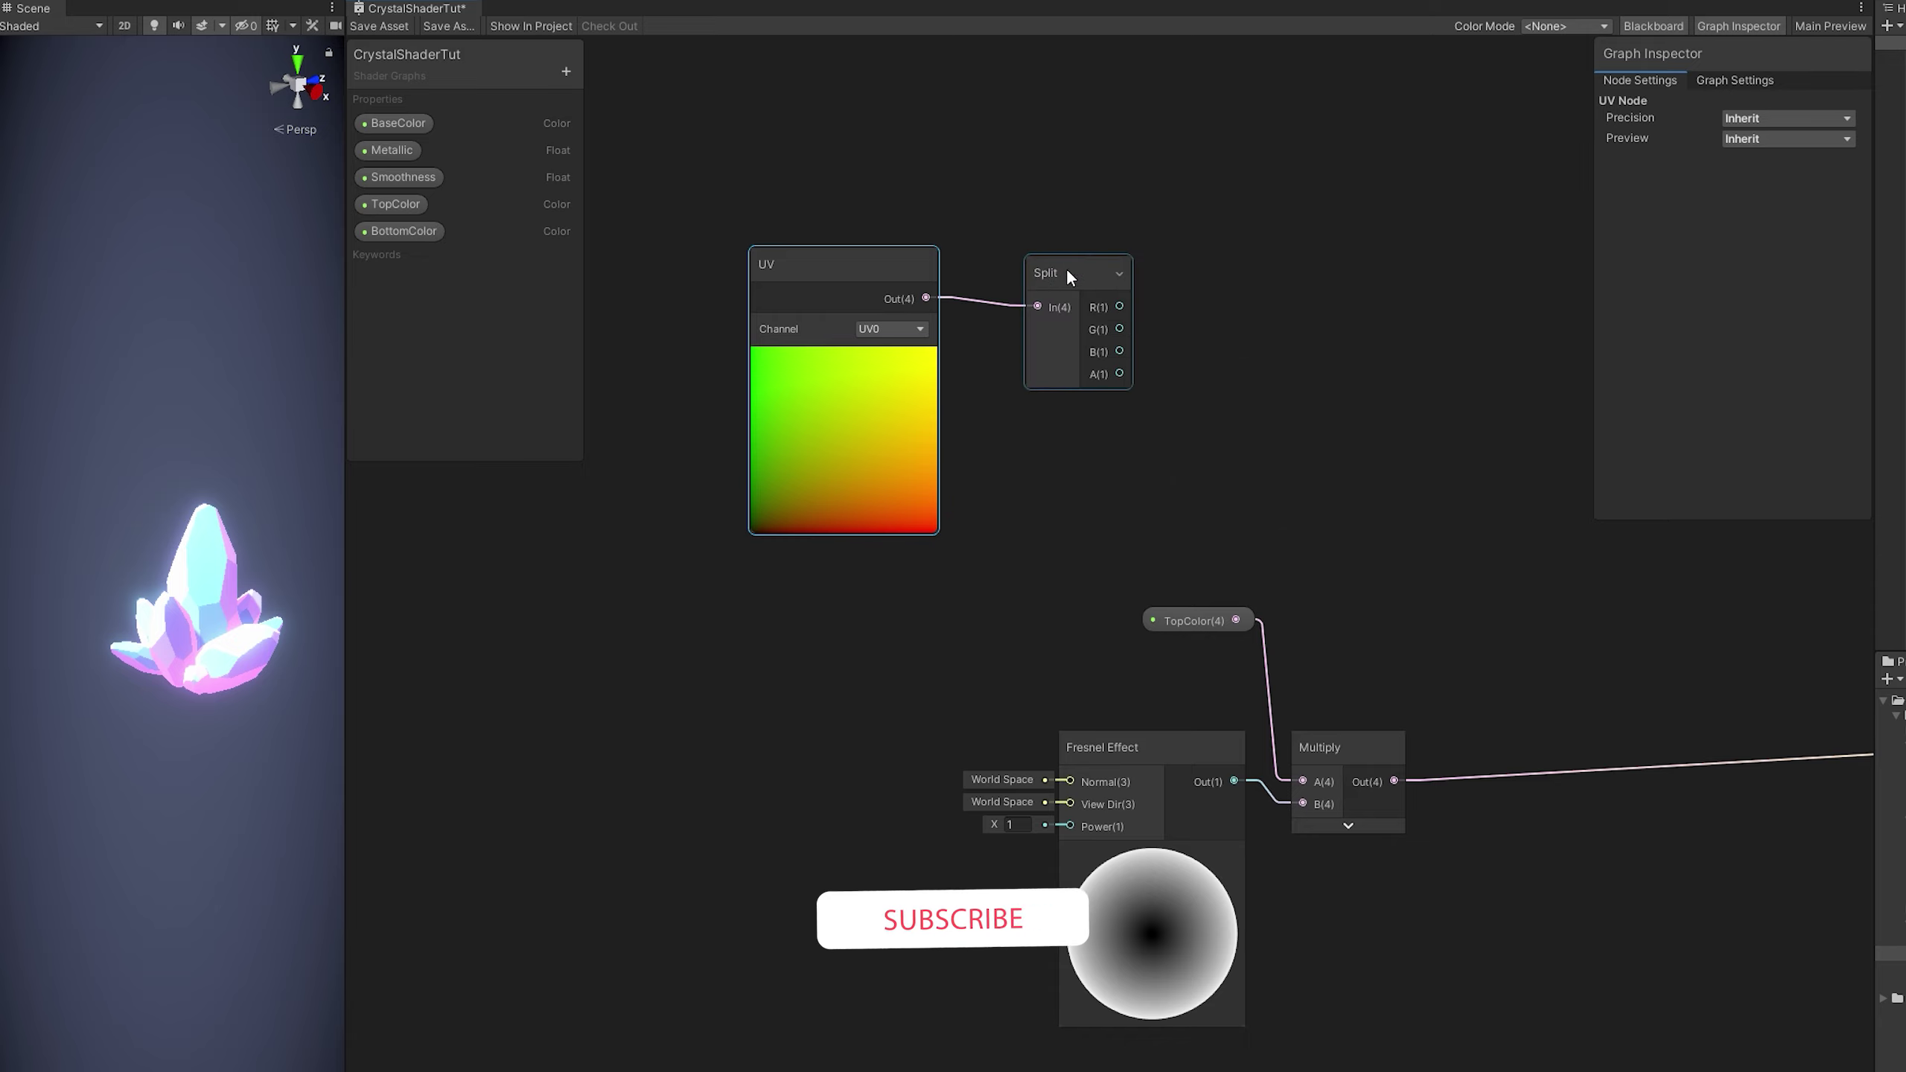
# - Connect the Split node's G output to a new Multiply node and set its B input to 0.88
pyautogui.moveTo(1066, 268); pyautogui.dragTo(1247, 301)
pyautogui.write('mu')
pyautogui.press('Return')
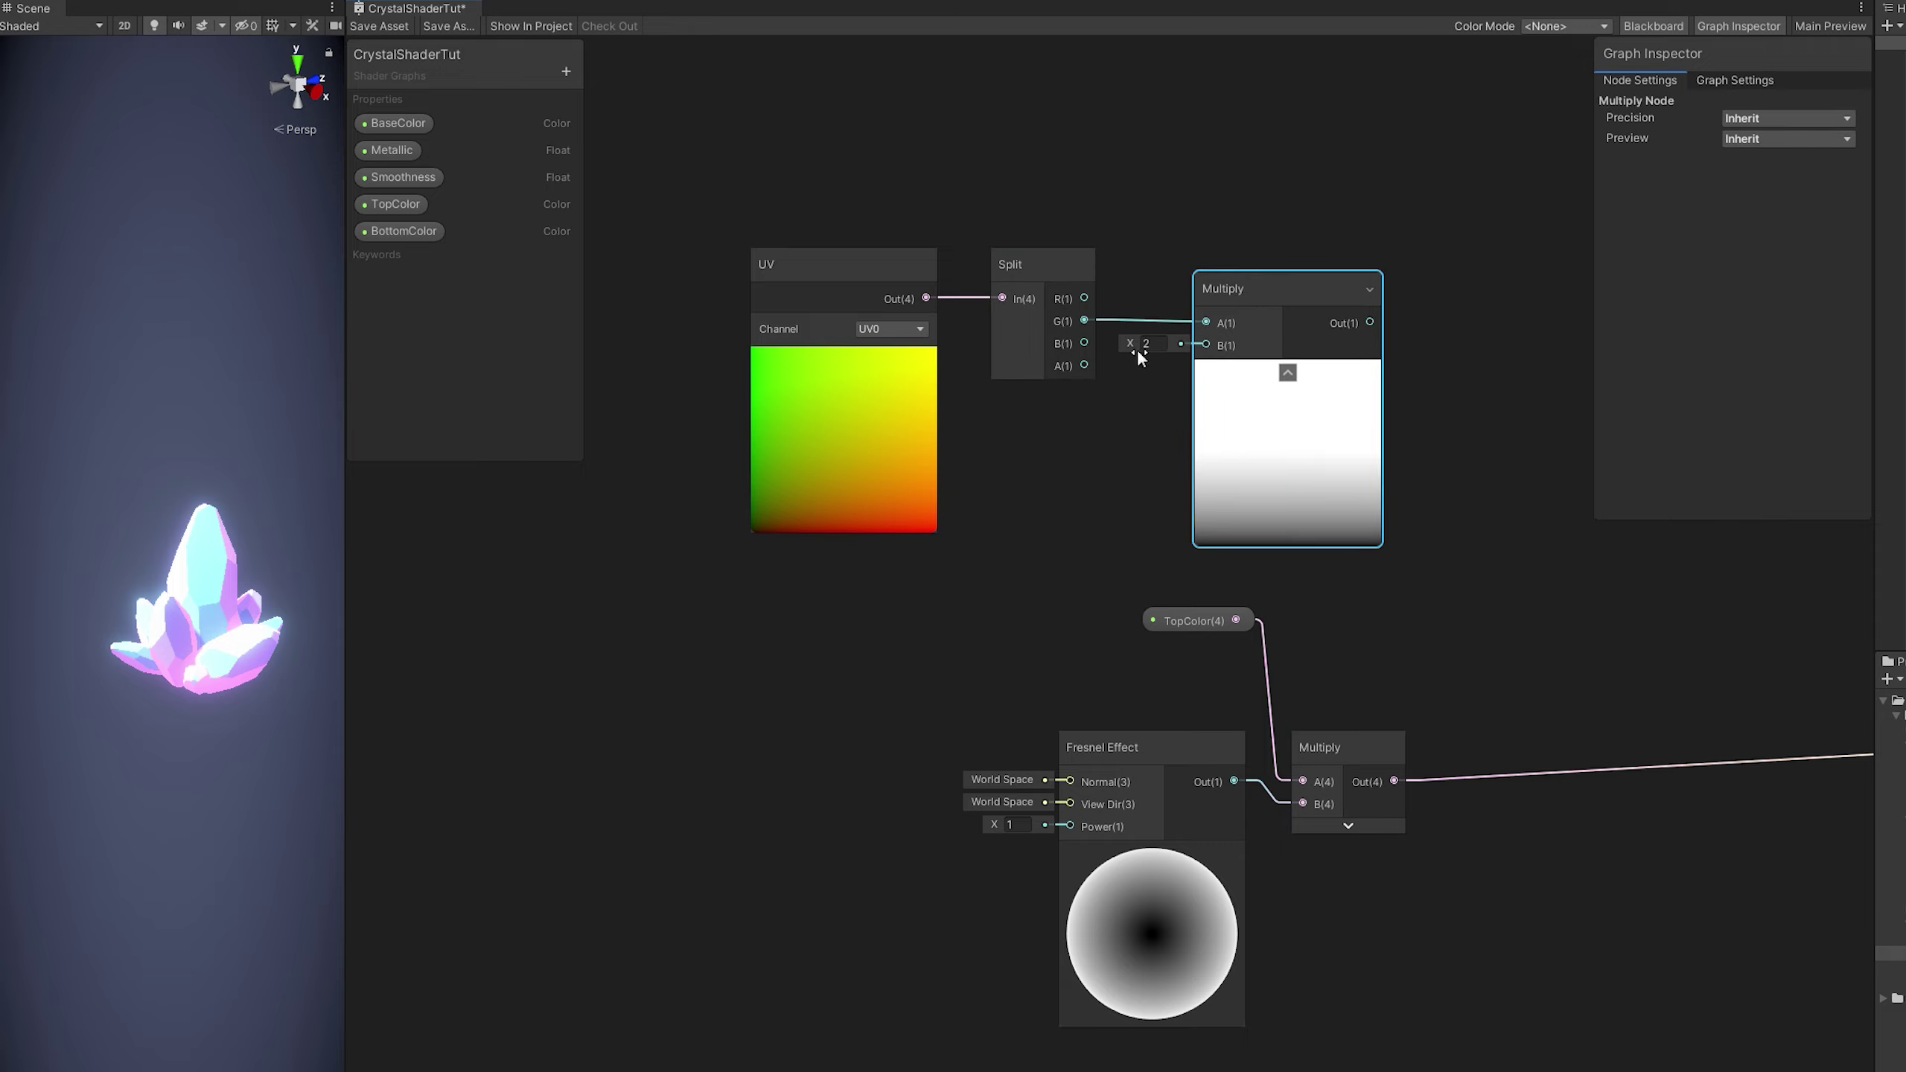
pyautogui.moveTo(1135, 345); pyautogui.dragTo(1087, 331)
pyautogui.click(1474, 402)
pyautogui.moveTo(1474, 403); pyautogui.dragTo(1326, 401, button='middle')
pyautogui.click(1098, 278)
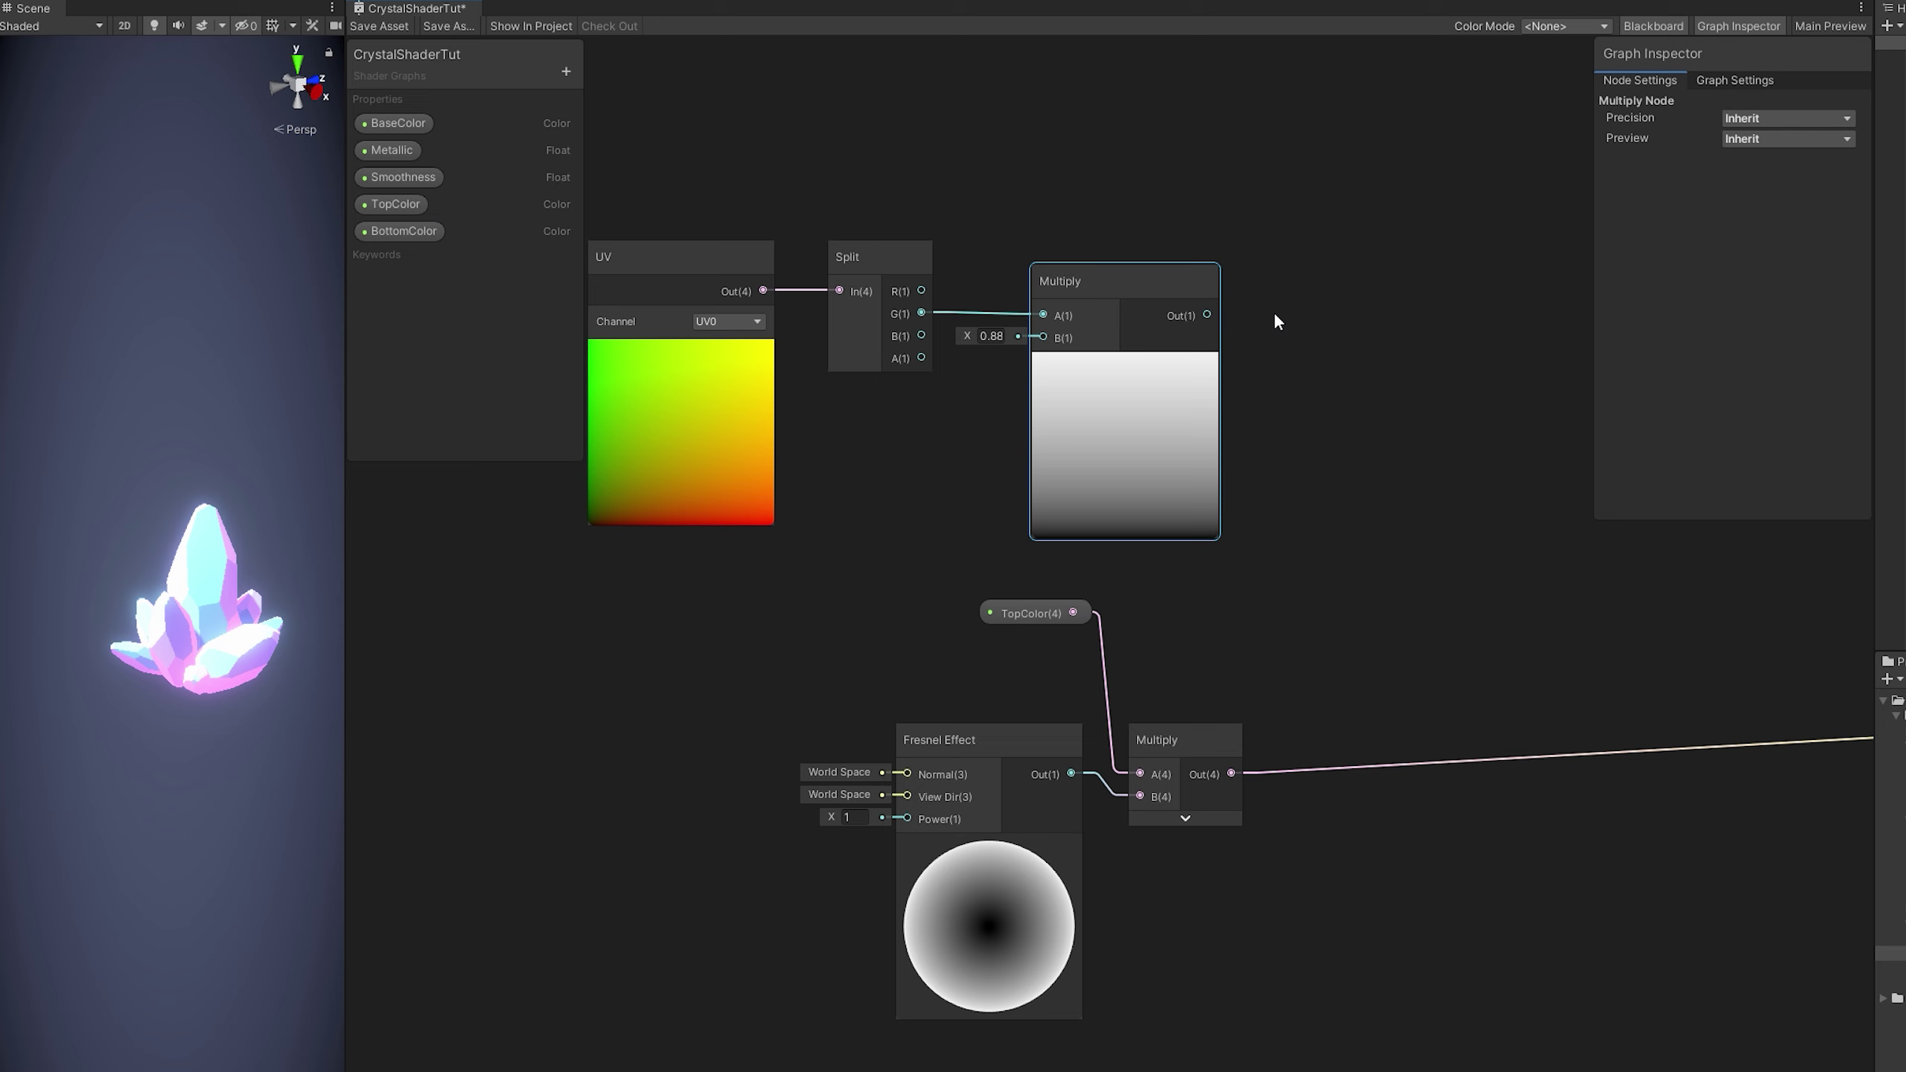
# - Connect the UV gradient's Multiply output to Edge1 of a new Smoothstep node and set its In value to 0.37
pyautogui.moveTo(1277, 321); pyautogui.dragTo(1165, 413, button='middle')
pyautogui.press('space')
pyautogui.write('smo')
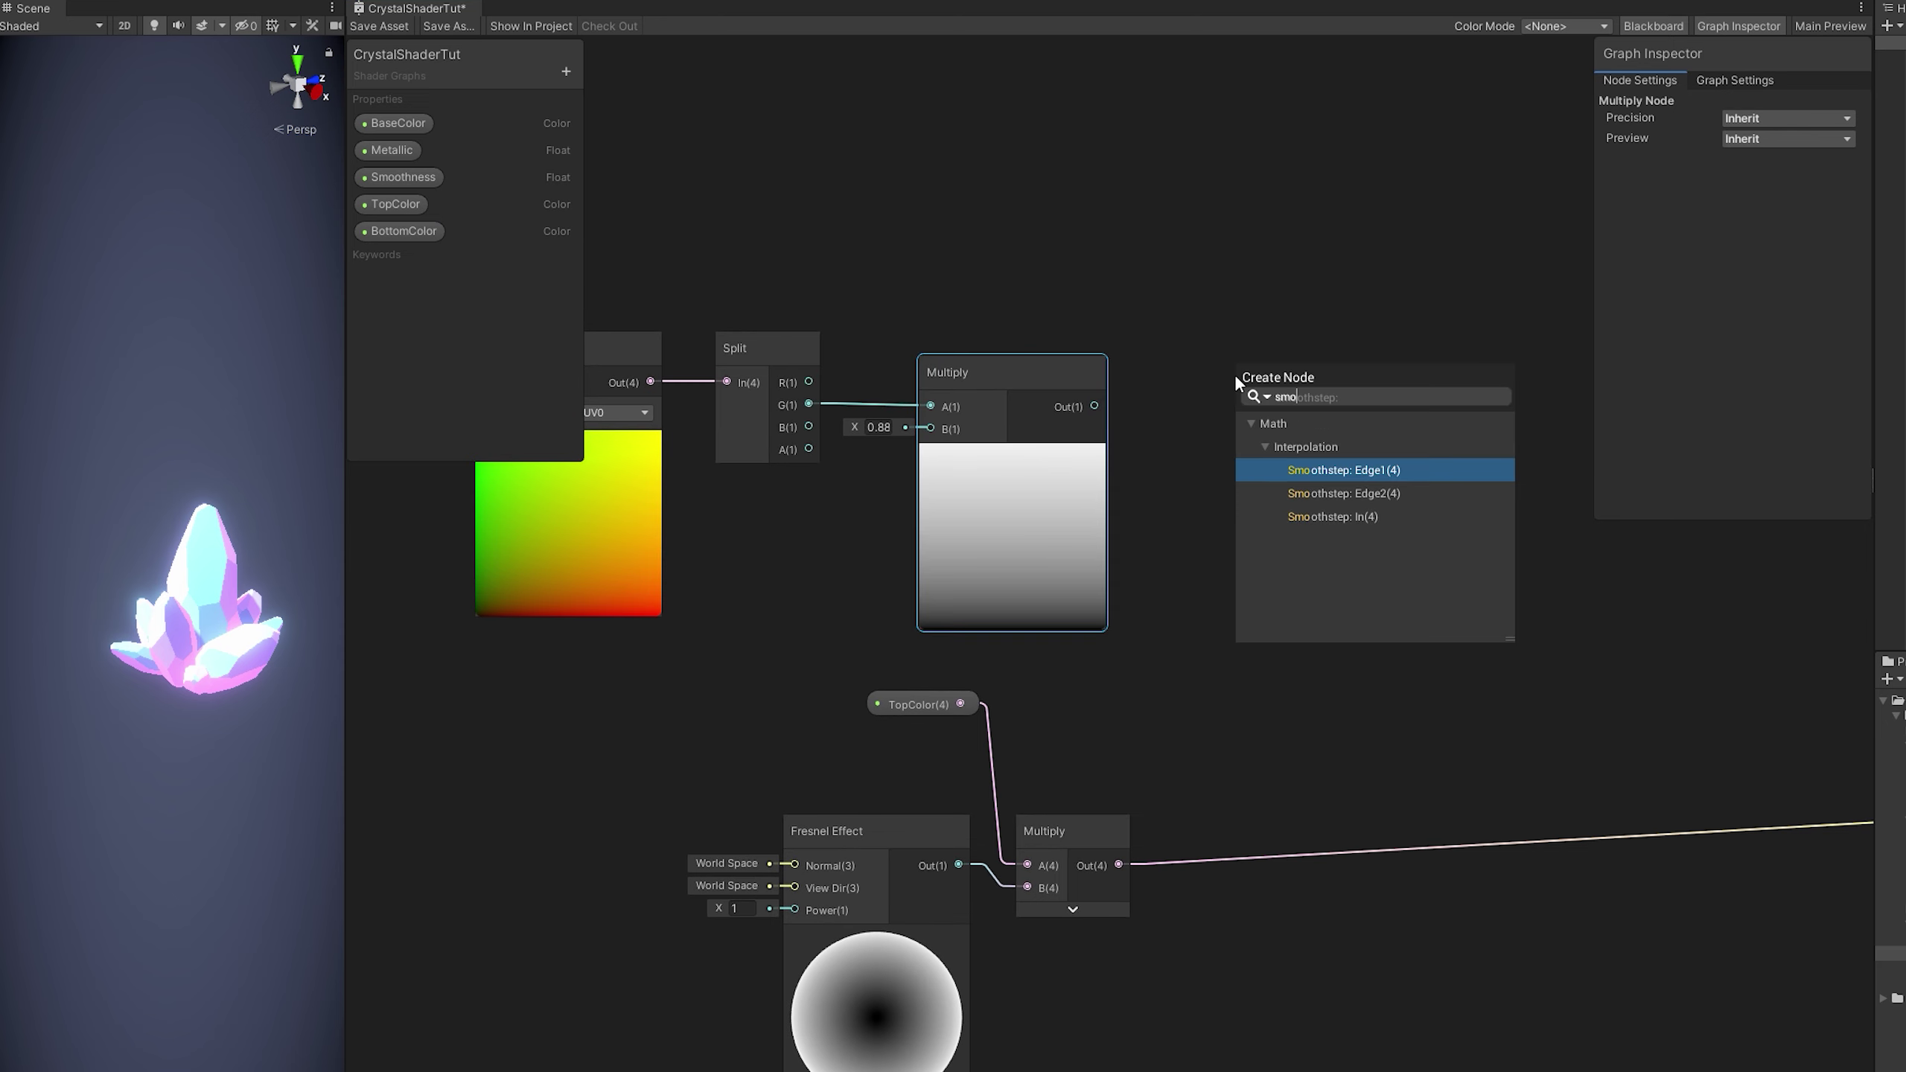
pyautogui.press('Return')
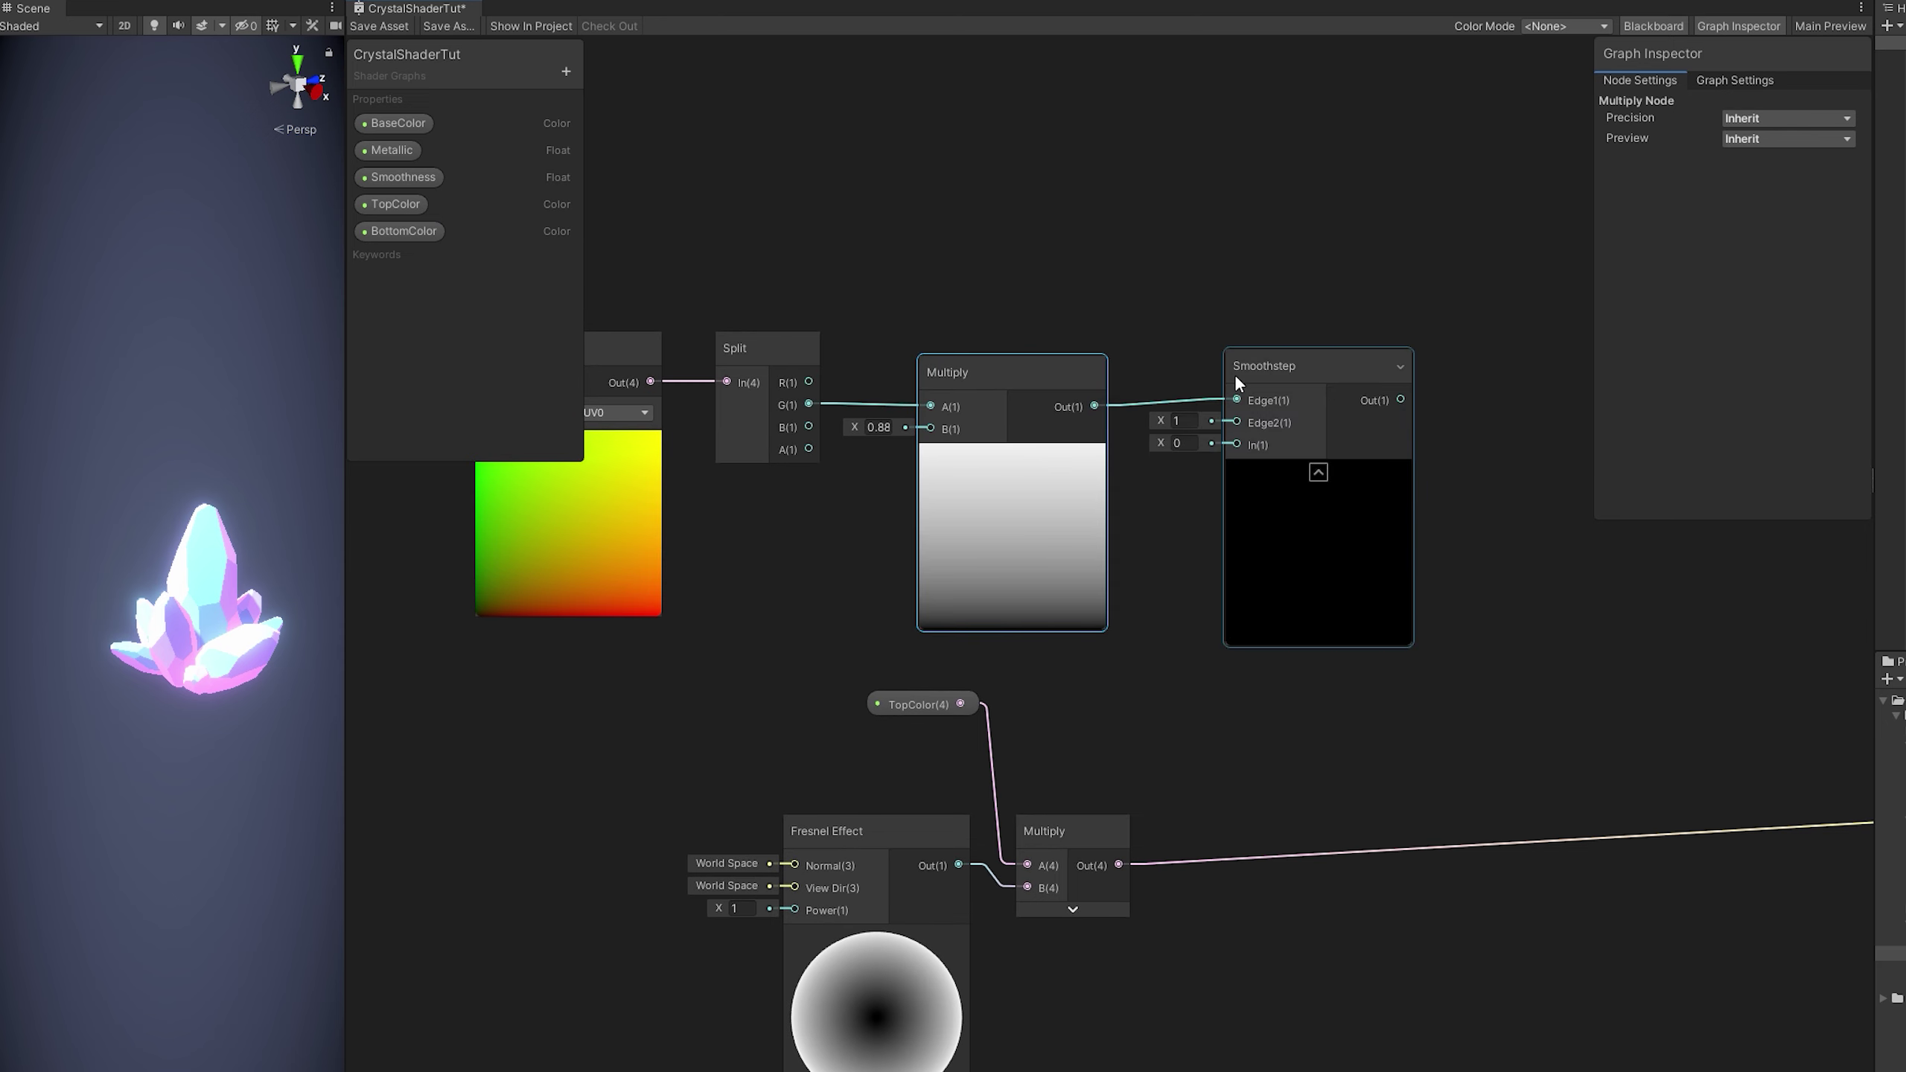
pyautogui.click(1289, 385)
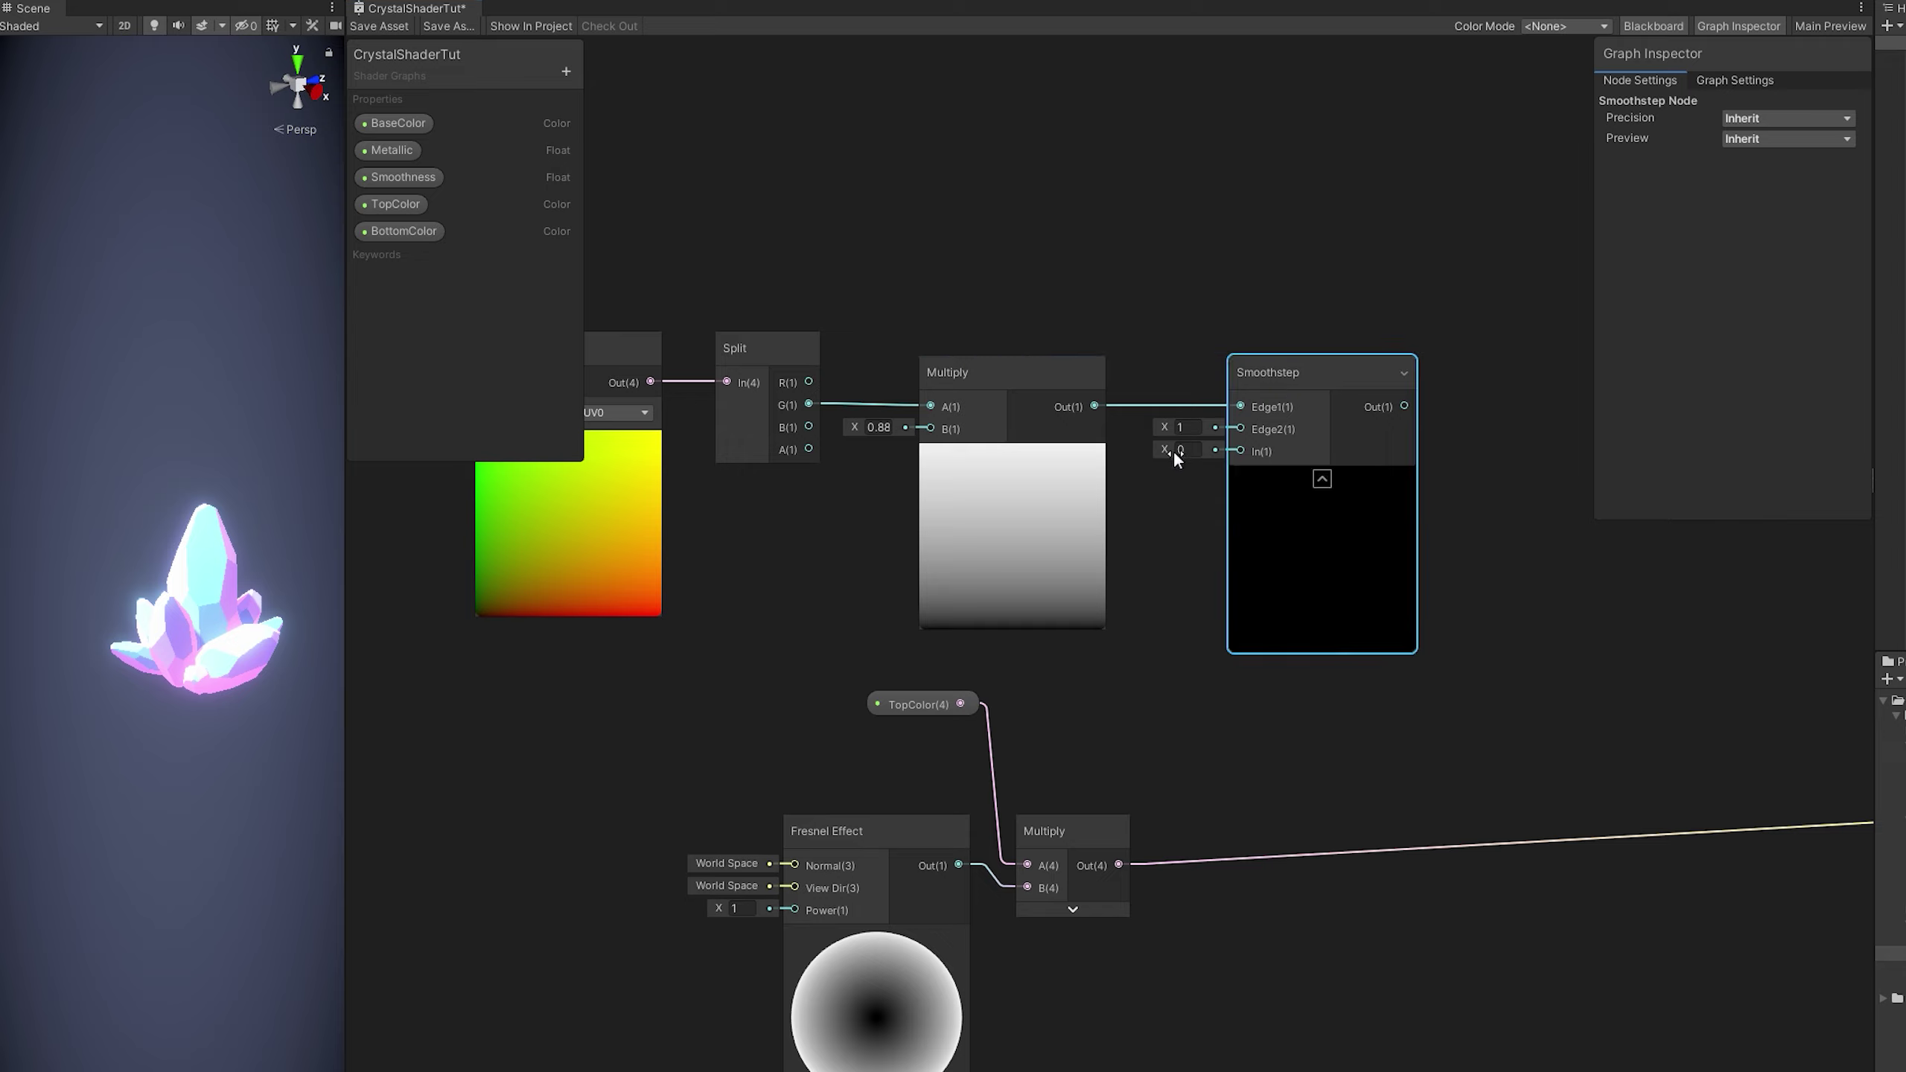
pyautogui.moveTo(1173, 450); pyautogui.dragTo(1191, 459)
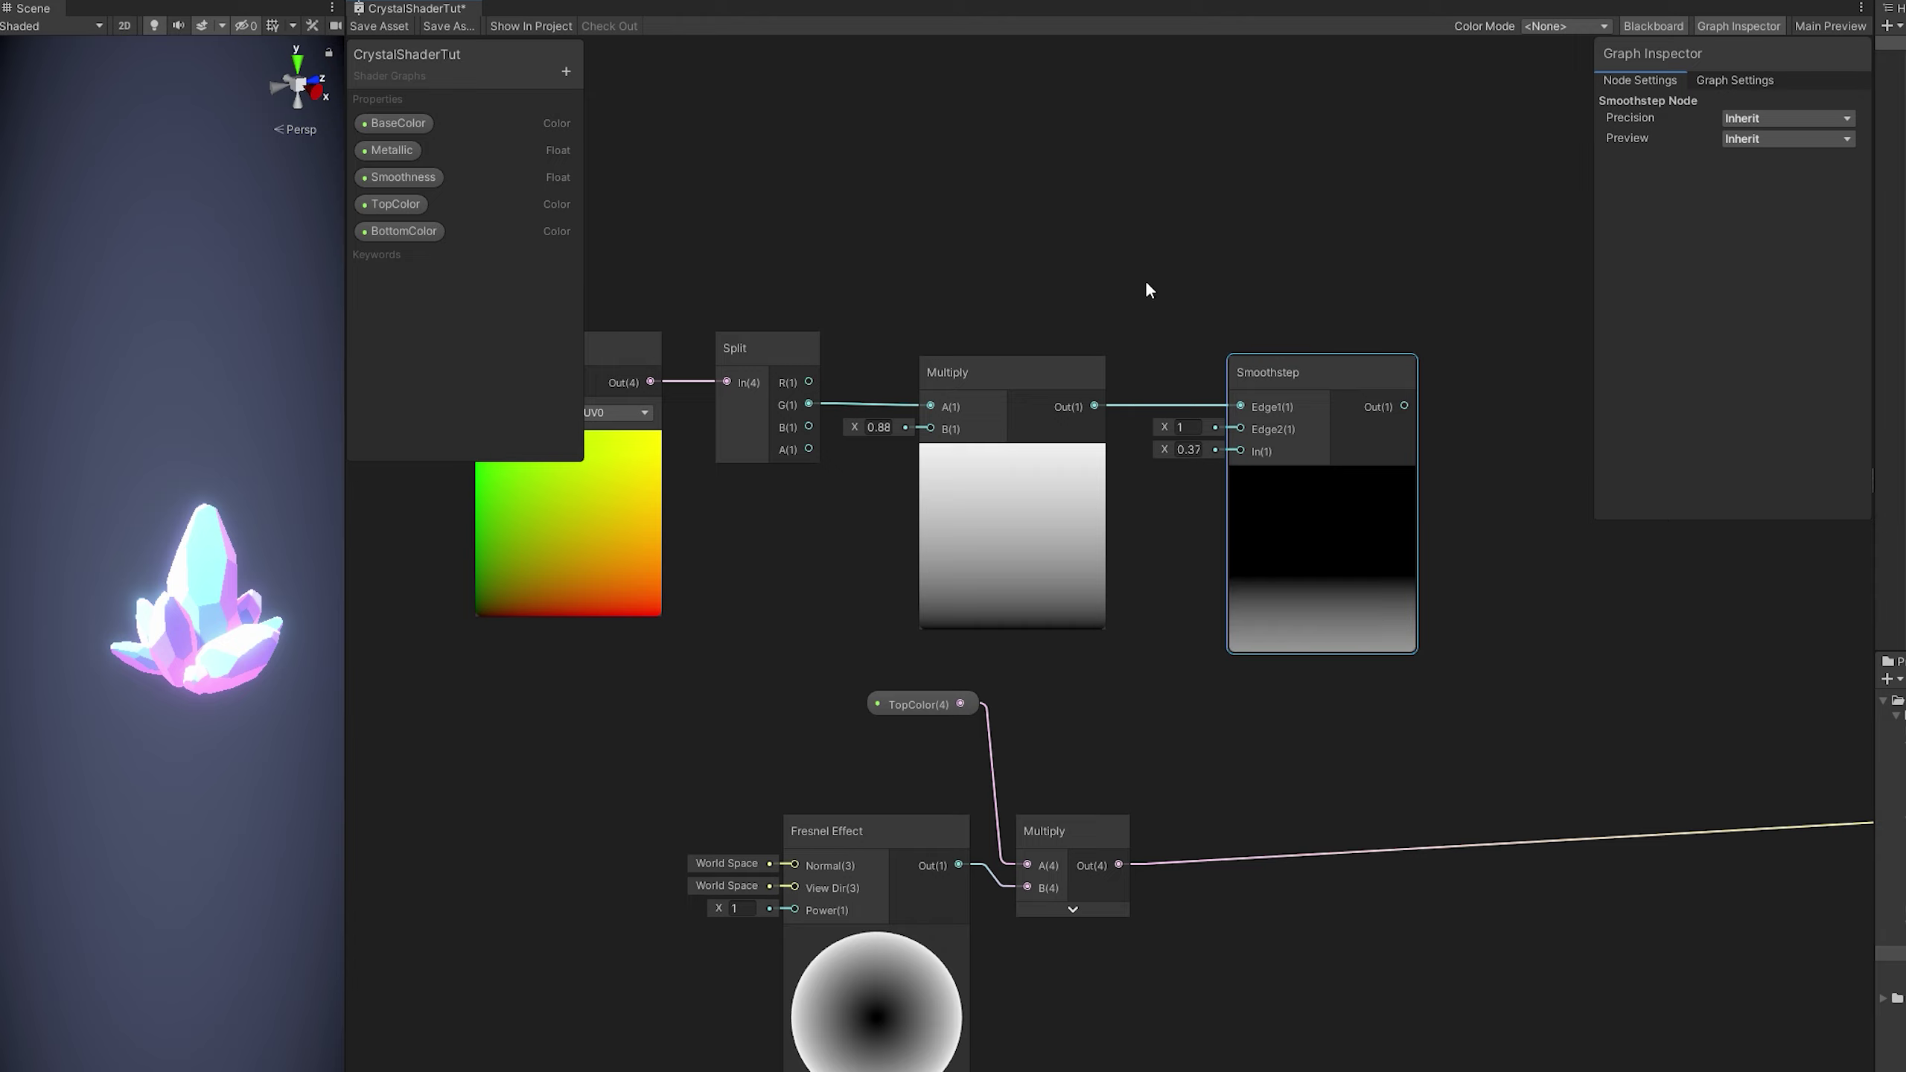
# - Branch the UV gradient's Multiply output into a new One Minus node and set the Multiply's B input to 0.97
pyautogui.moveTo(1153, 253); pyautogui.dragTo(1176, 492, button='middle')
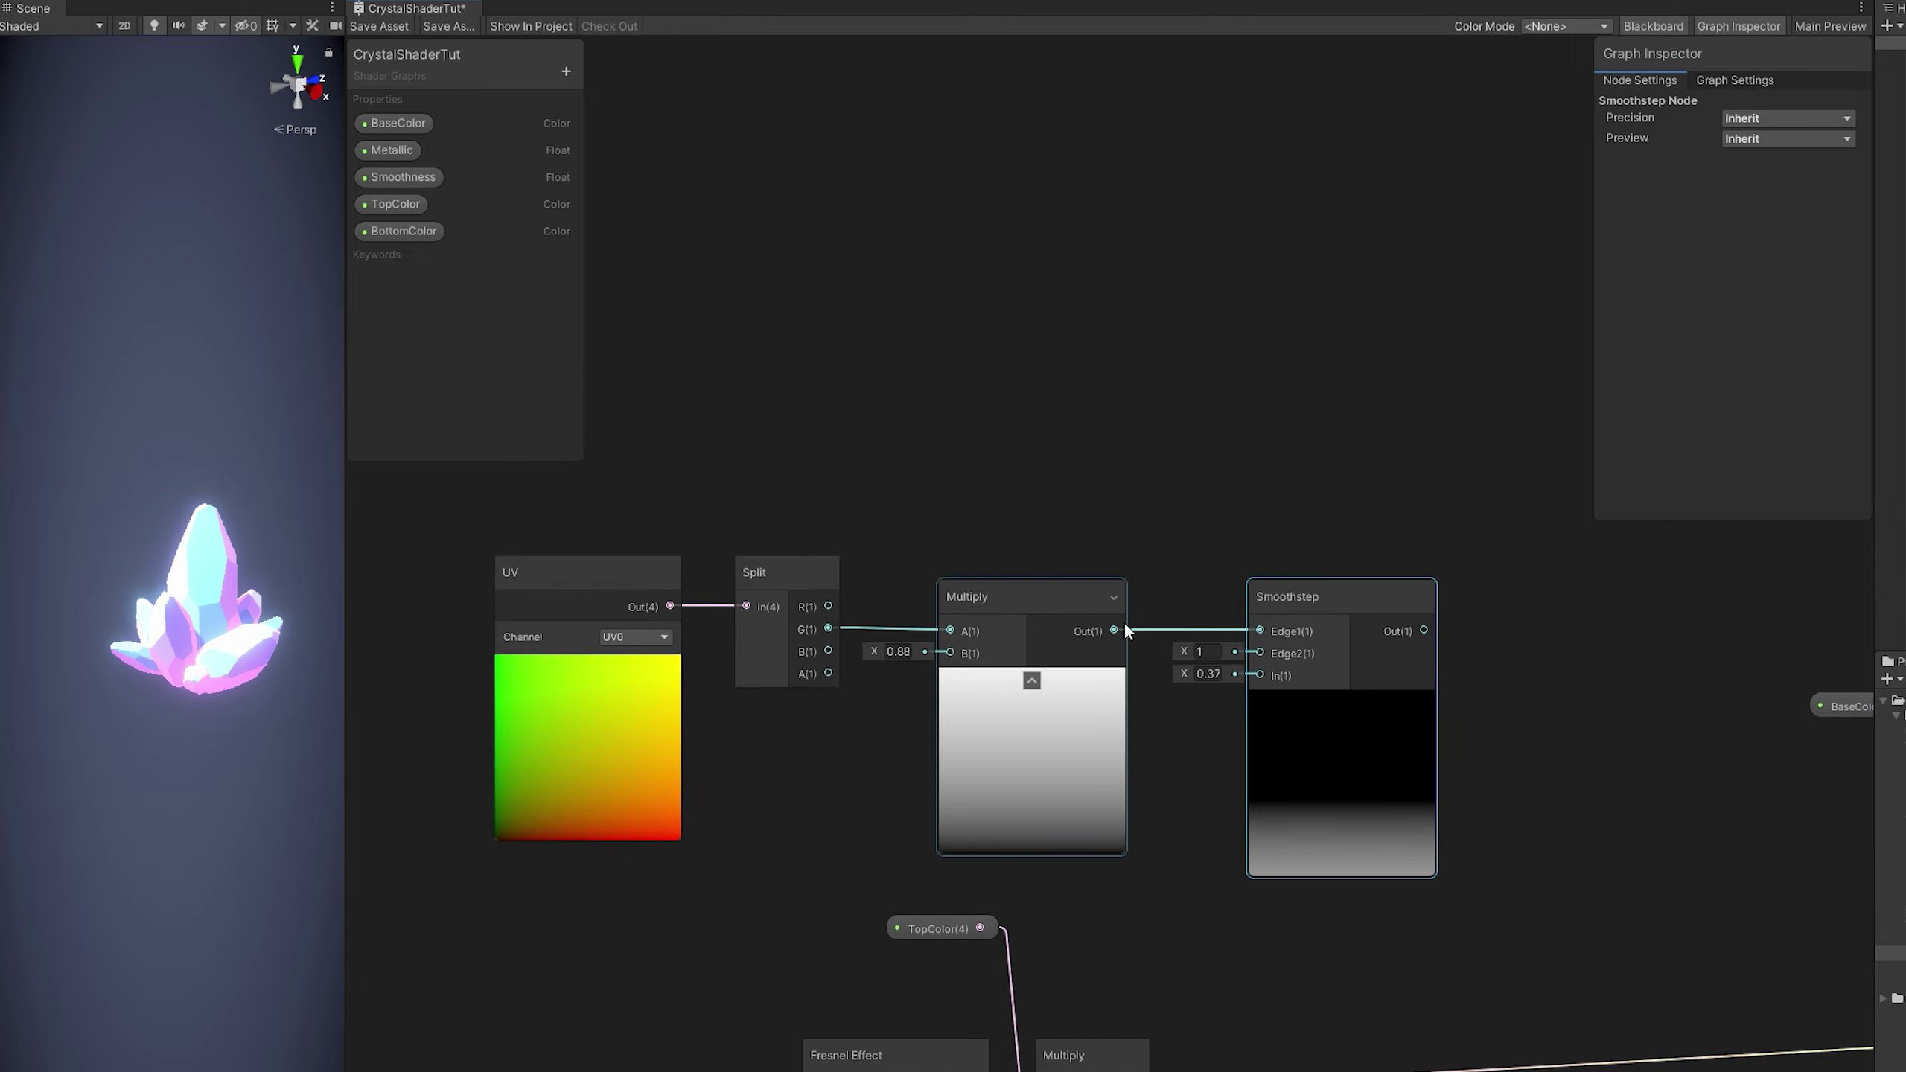
pyautogui.moveTo(1119, 629); pyautogui.dragTo(1197, 335)
pyautogui.write('one')
pyautogui.click(1221, 520)
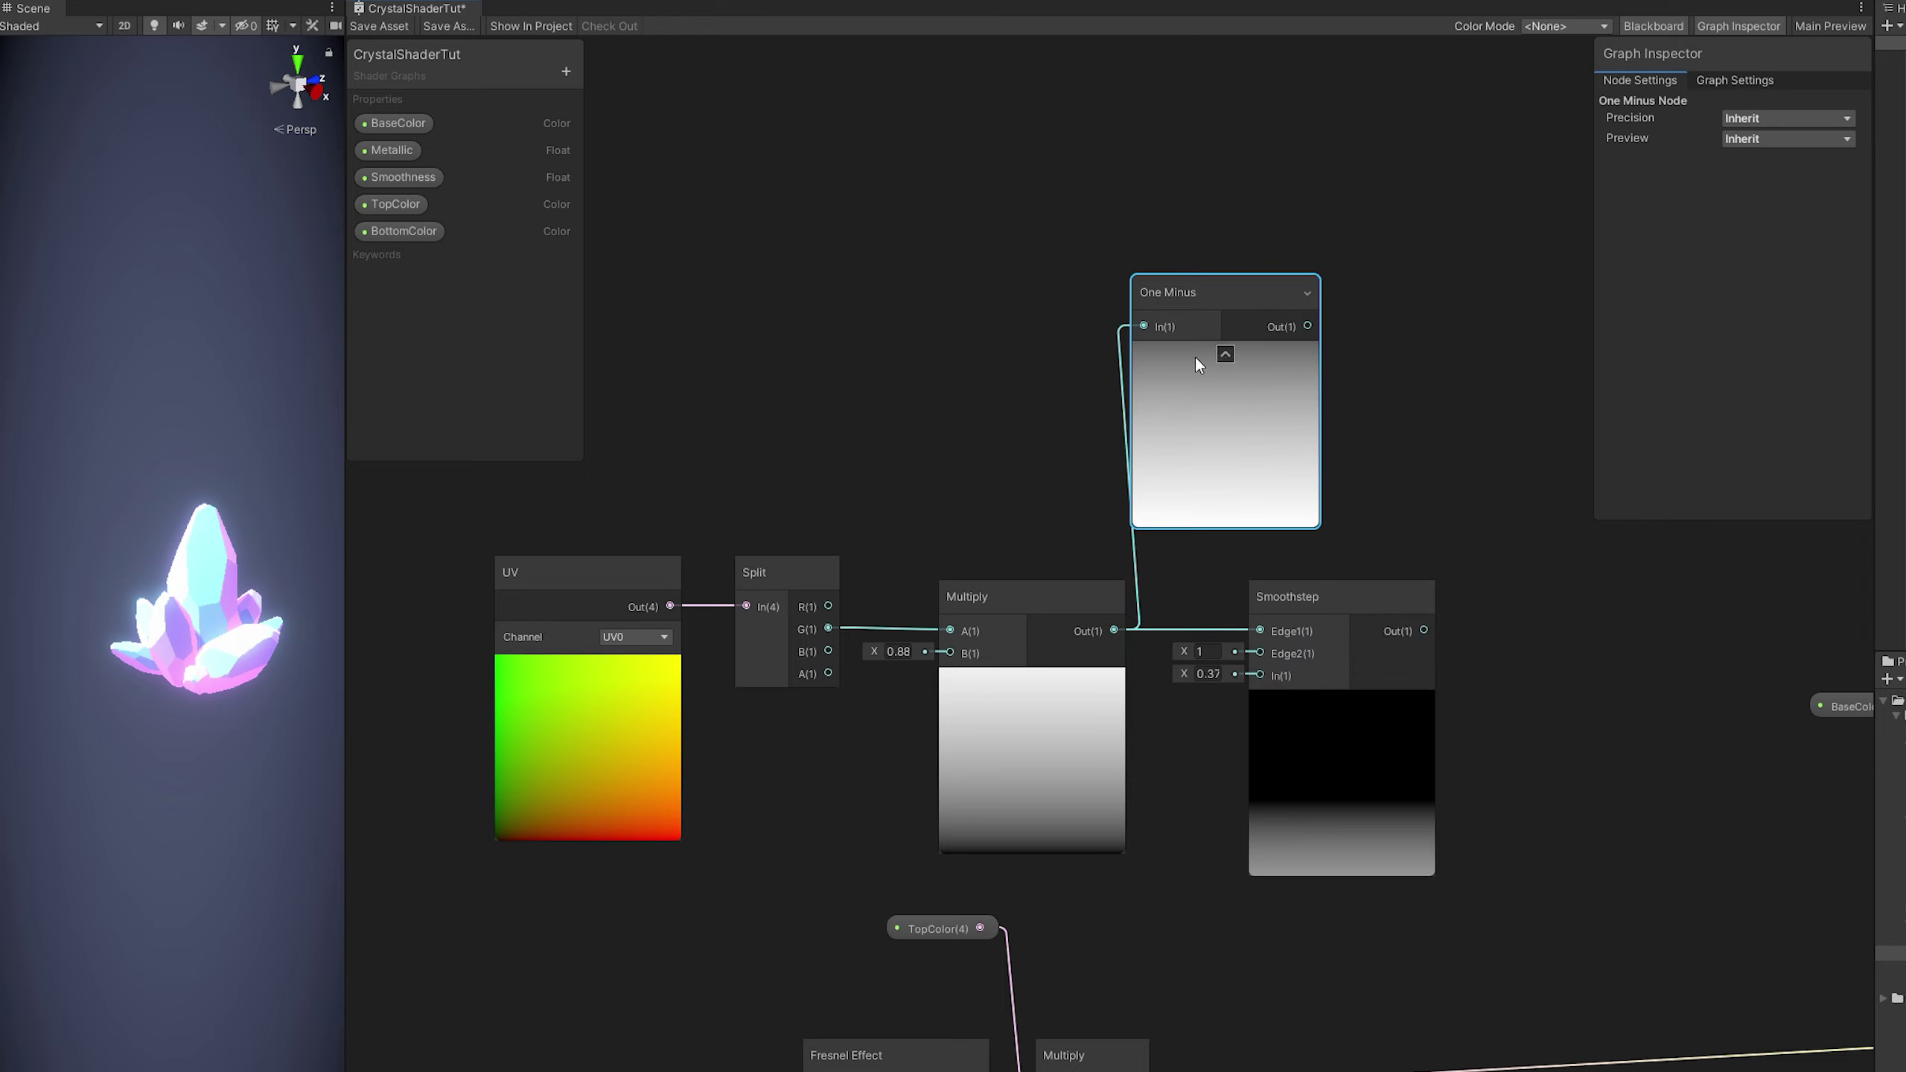
pyautogui.moveTo(881, 655); pyautogui.dragTo(884, 655)
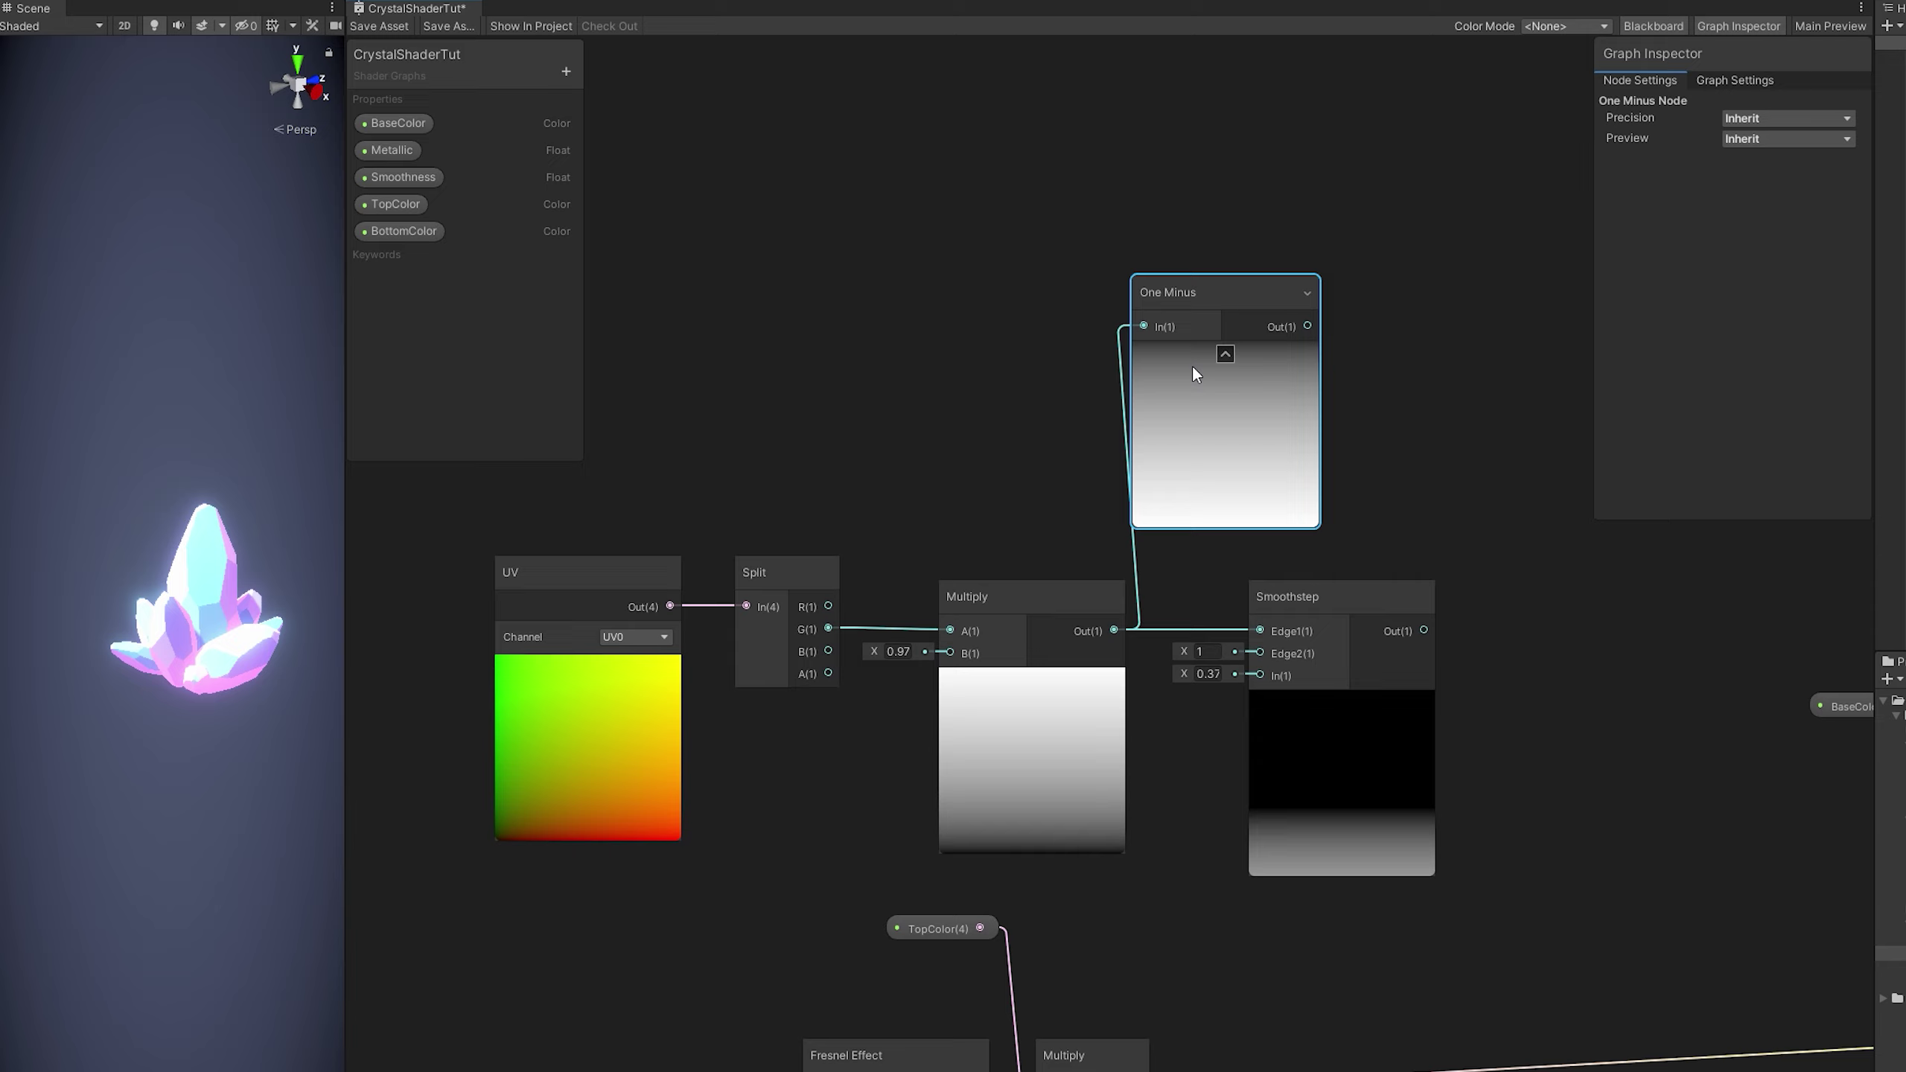
# - Connect One Minus to Edge1 of a second Smoothstep node, collapse the One Minus preview, and set the Smoothstep's In value to 0.52
pyautogui.moveTo(1307, 327); pyautogui.dragTo(1375, 304)
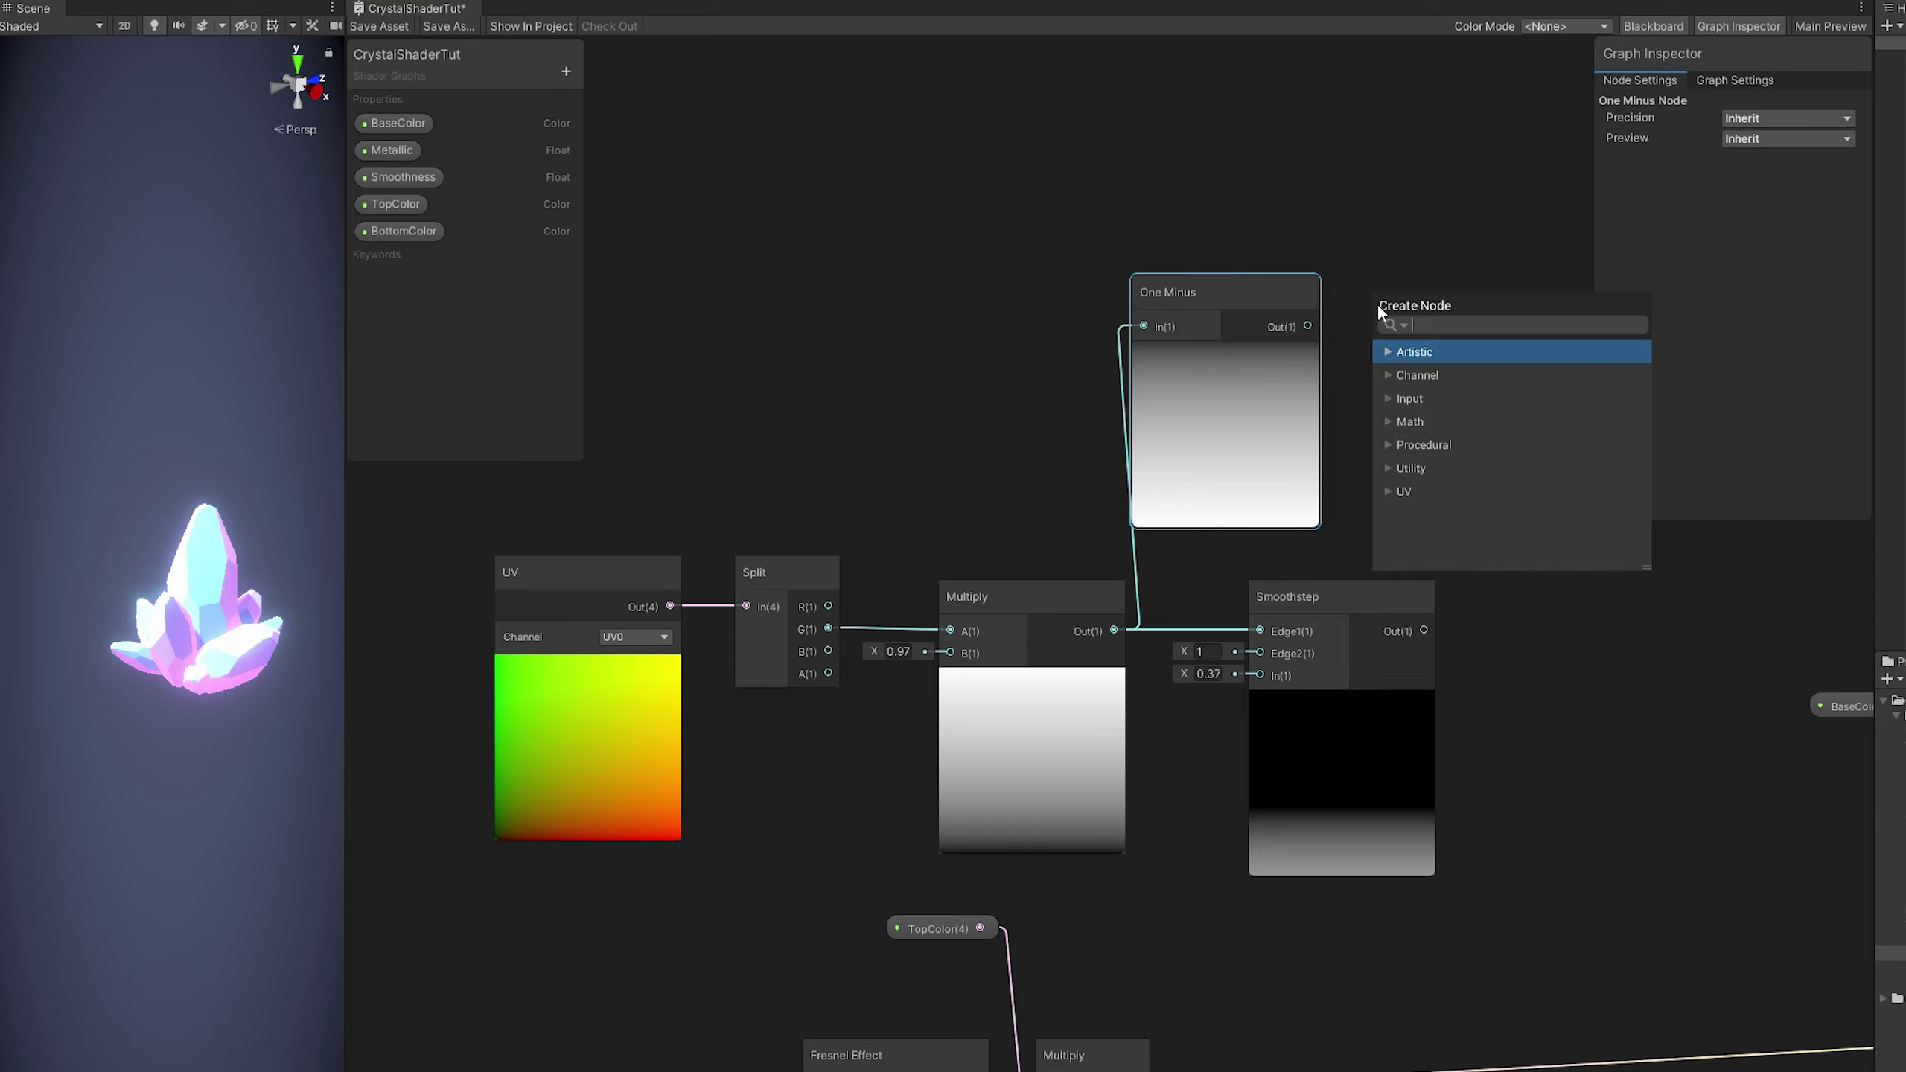
pyautogui.write('smo')
pyautogui.press('Return')
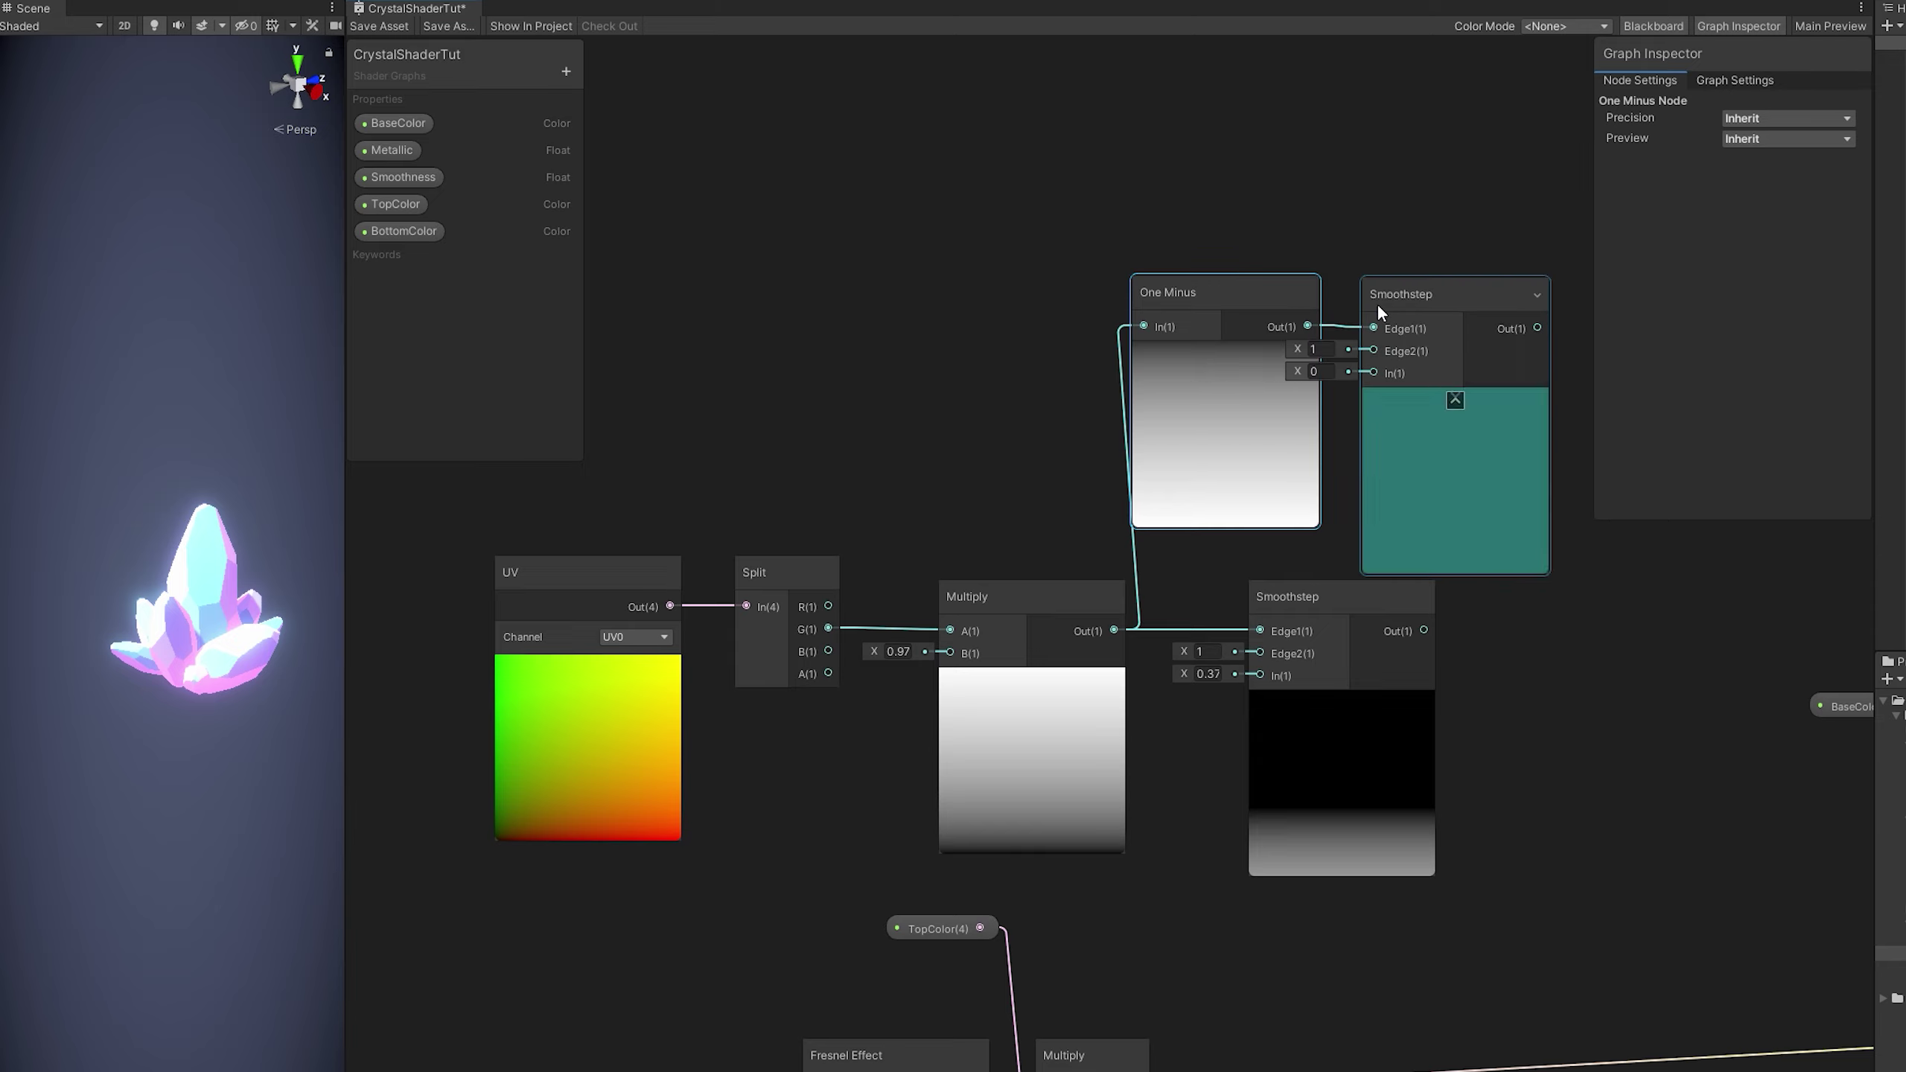
pyautogui.click(1224, 353)
pyautogui.moveTo(1426, 293); pyautogui.dragTo(1315, 289)
pyautogui.moveTo(1194, 297); pyautogui.dragTo(1085, 293)
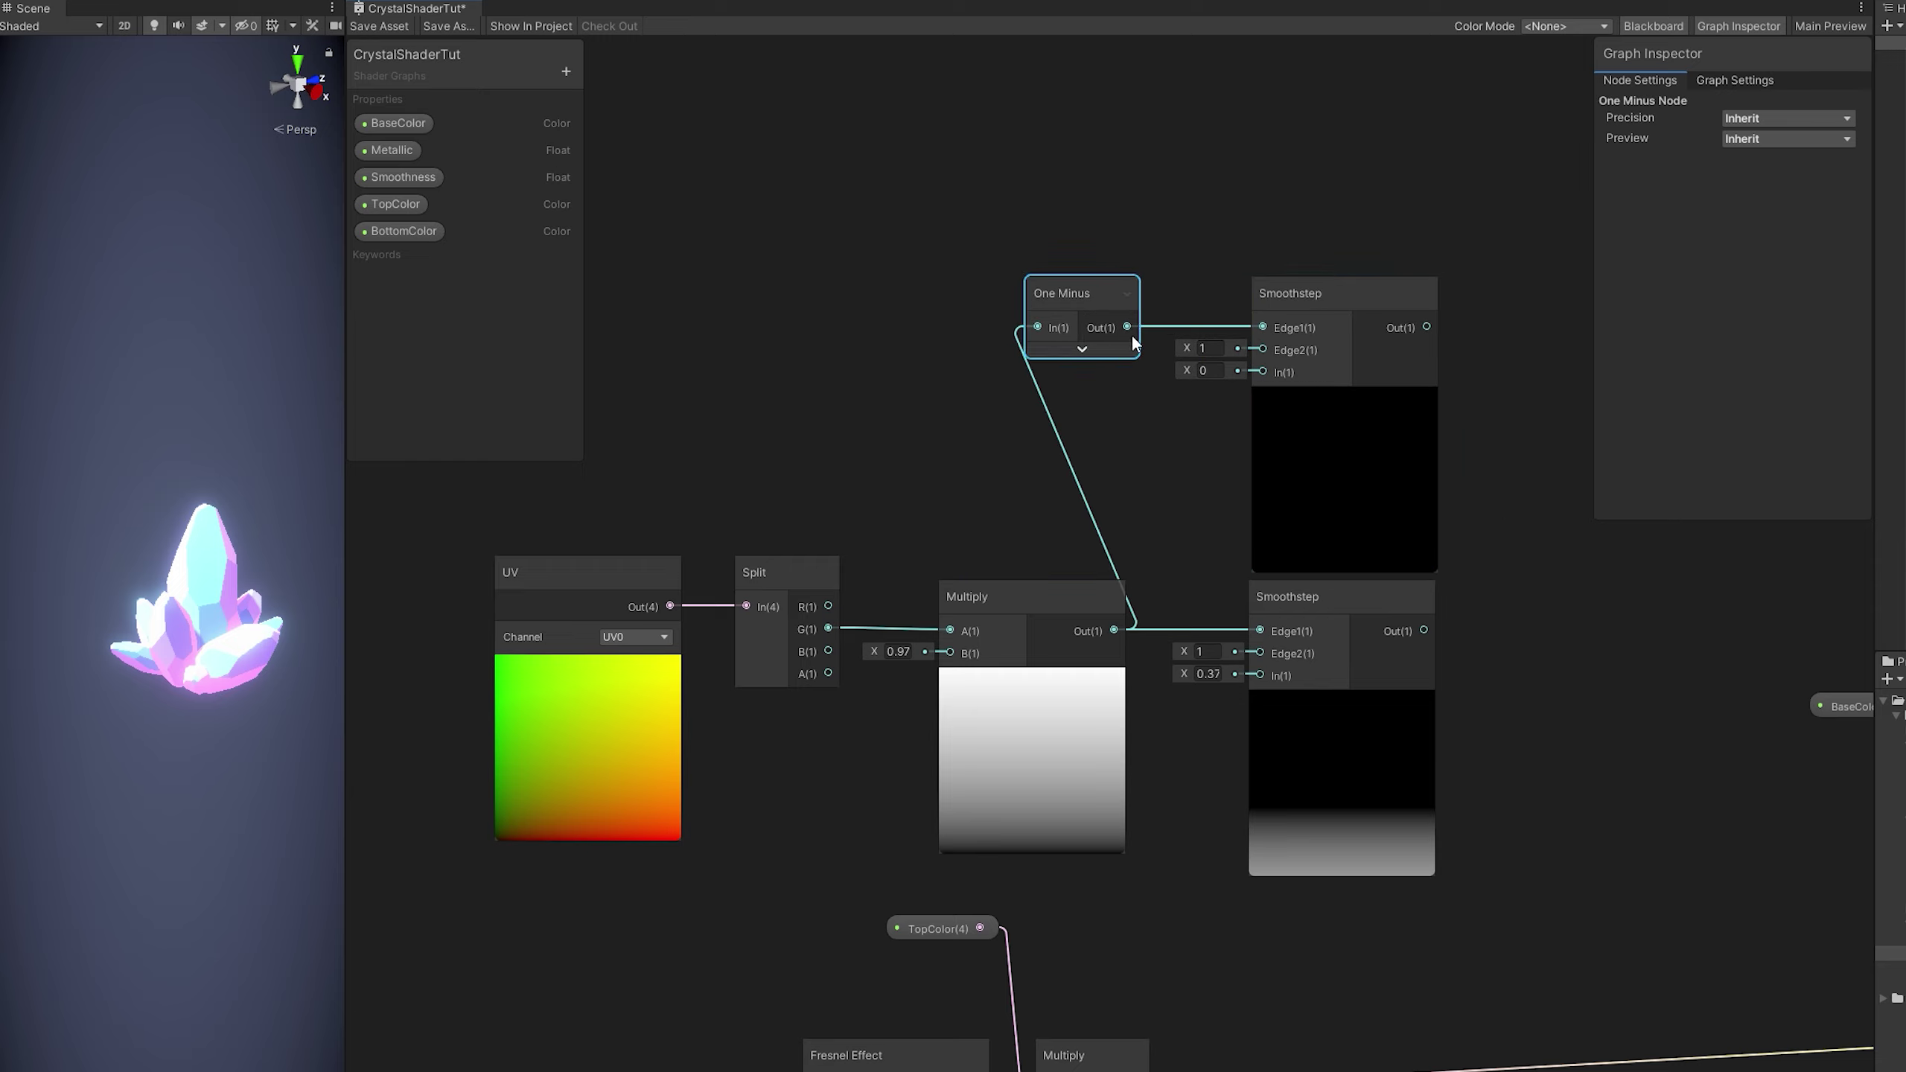
pyautogui.moveTo(1192, 369); pyautogui.dragTo(1198, 367)
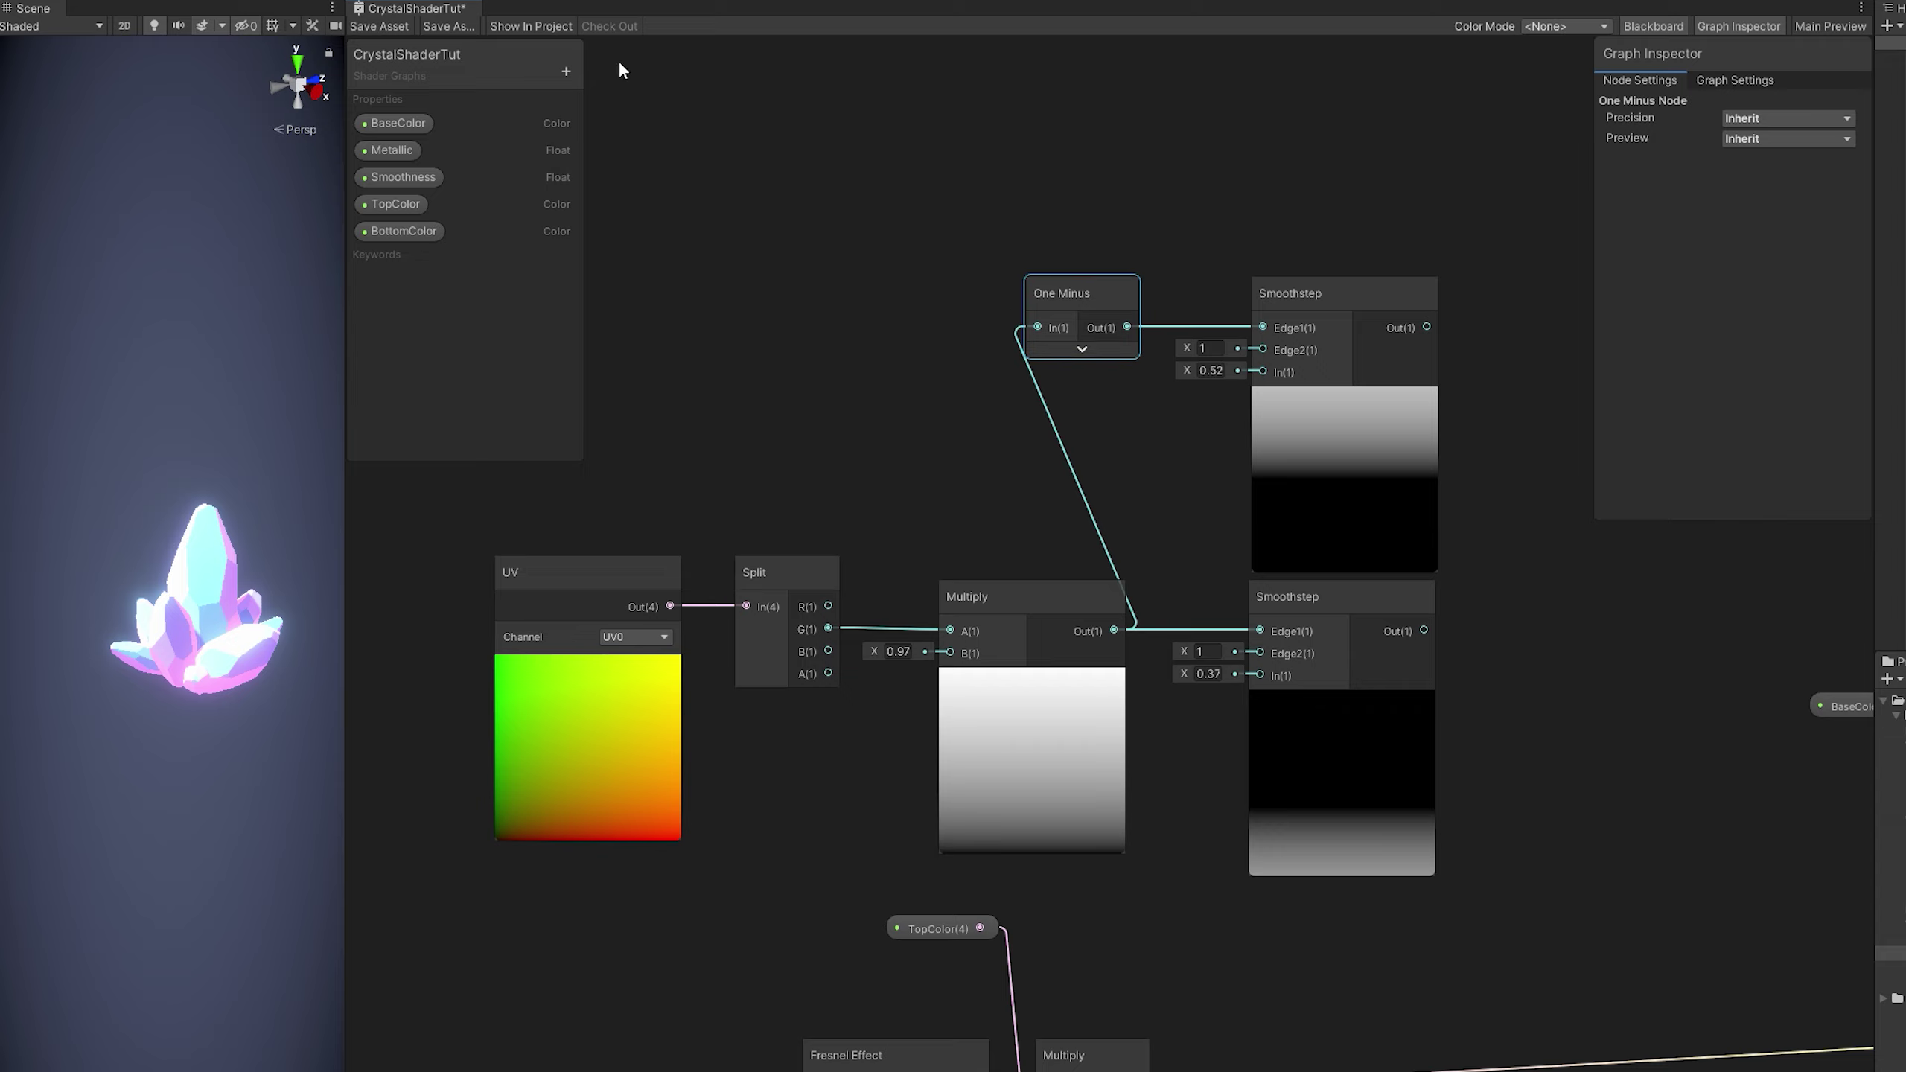
# - Add a Float property named TopLine to the Blackboard and place it directly above TopColor
pyautogui.click(566, 72)
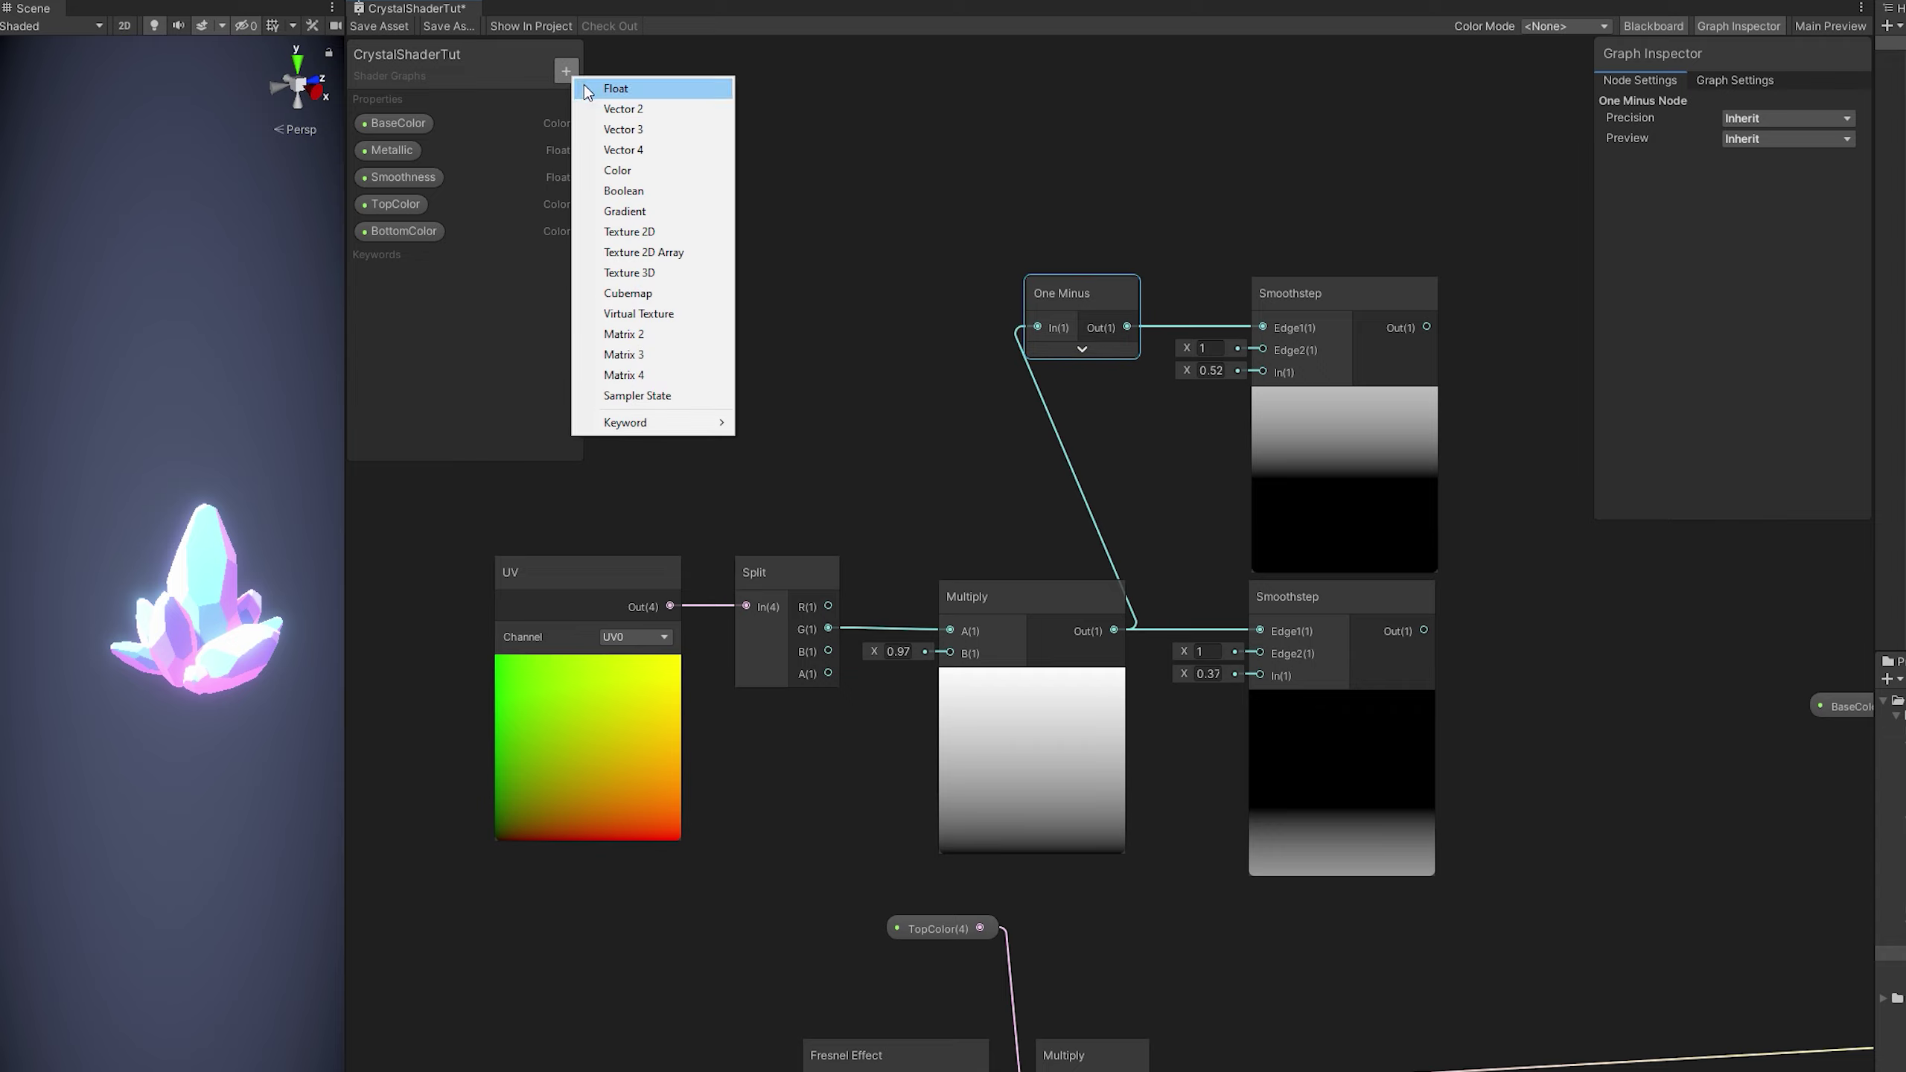
pyautogui.click(585, 89)
pyautogui.write('T')
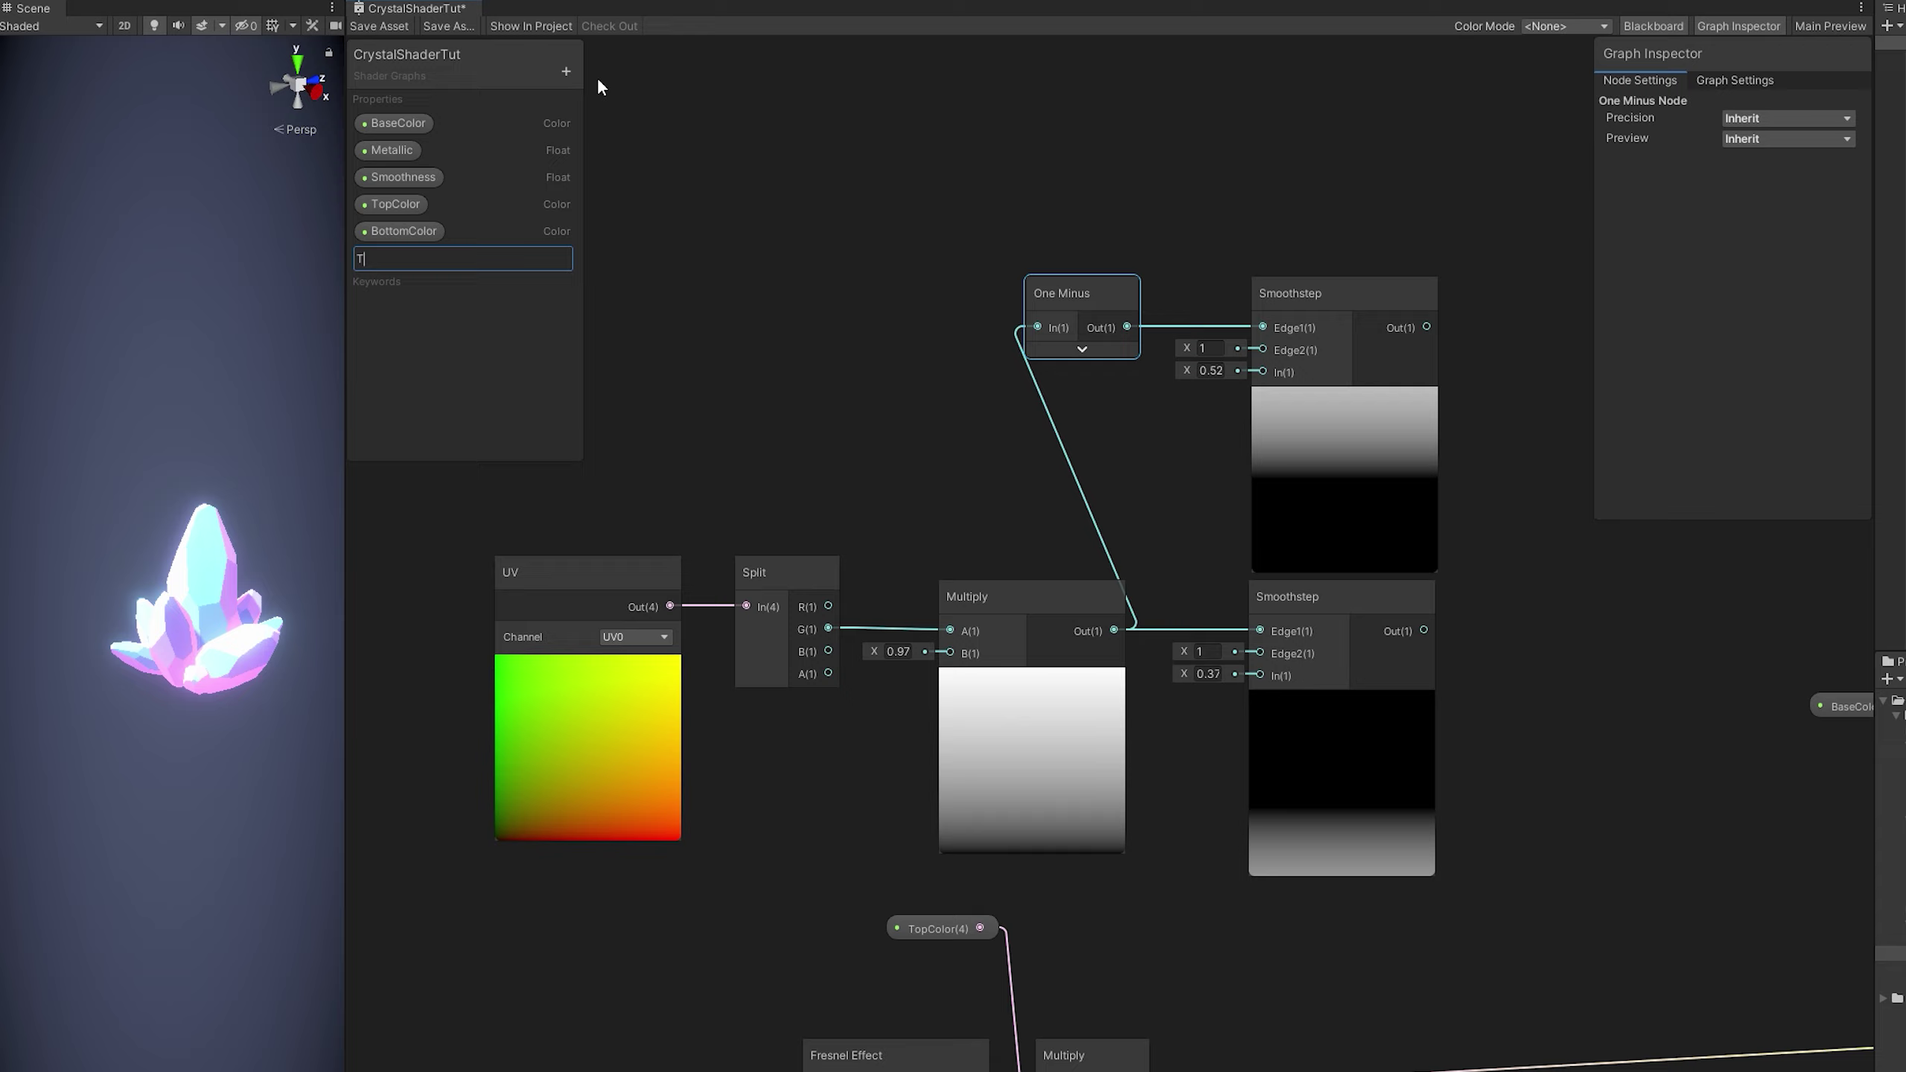
pyautogui.write('opLine')
pyautogui.press('Return')
pyautogui.moveTo(394, 259); pyautogui.dragTo(402, 196)
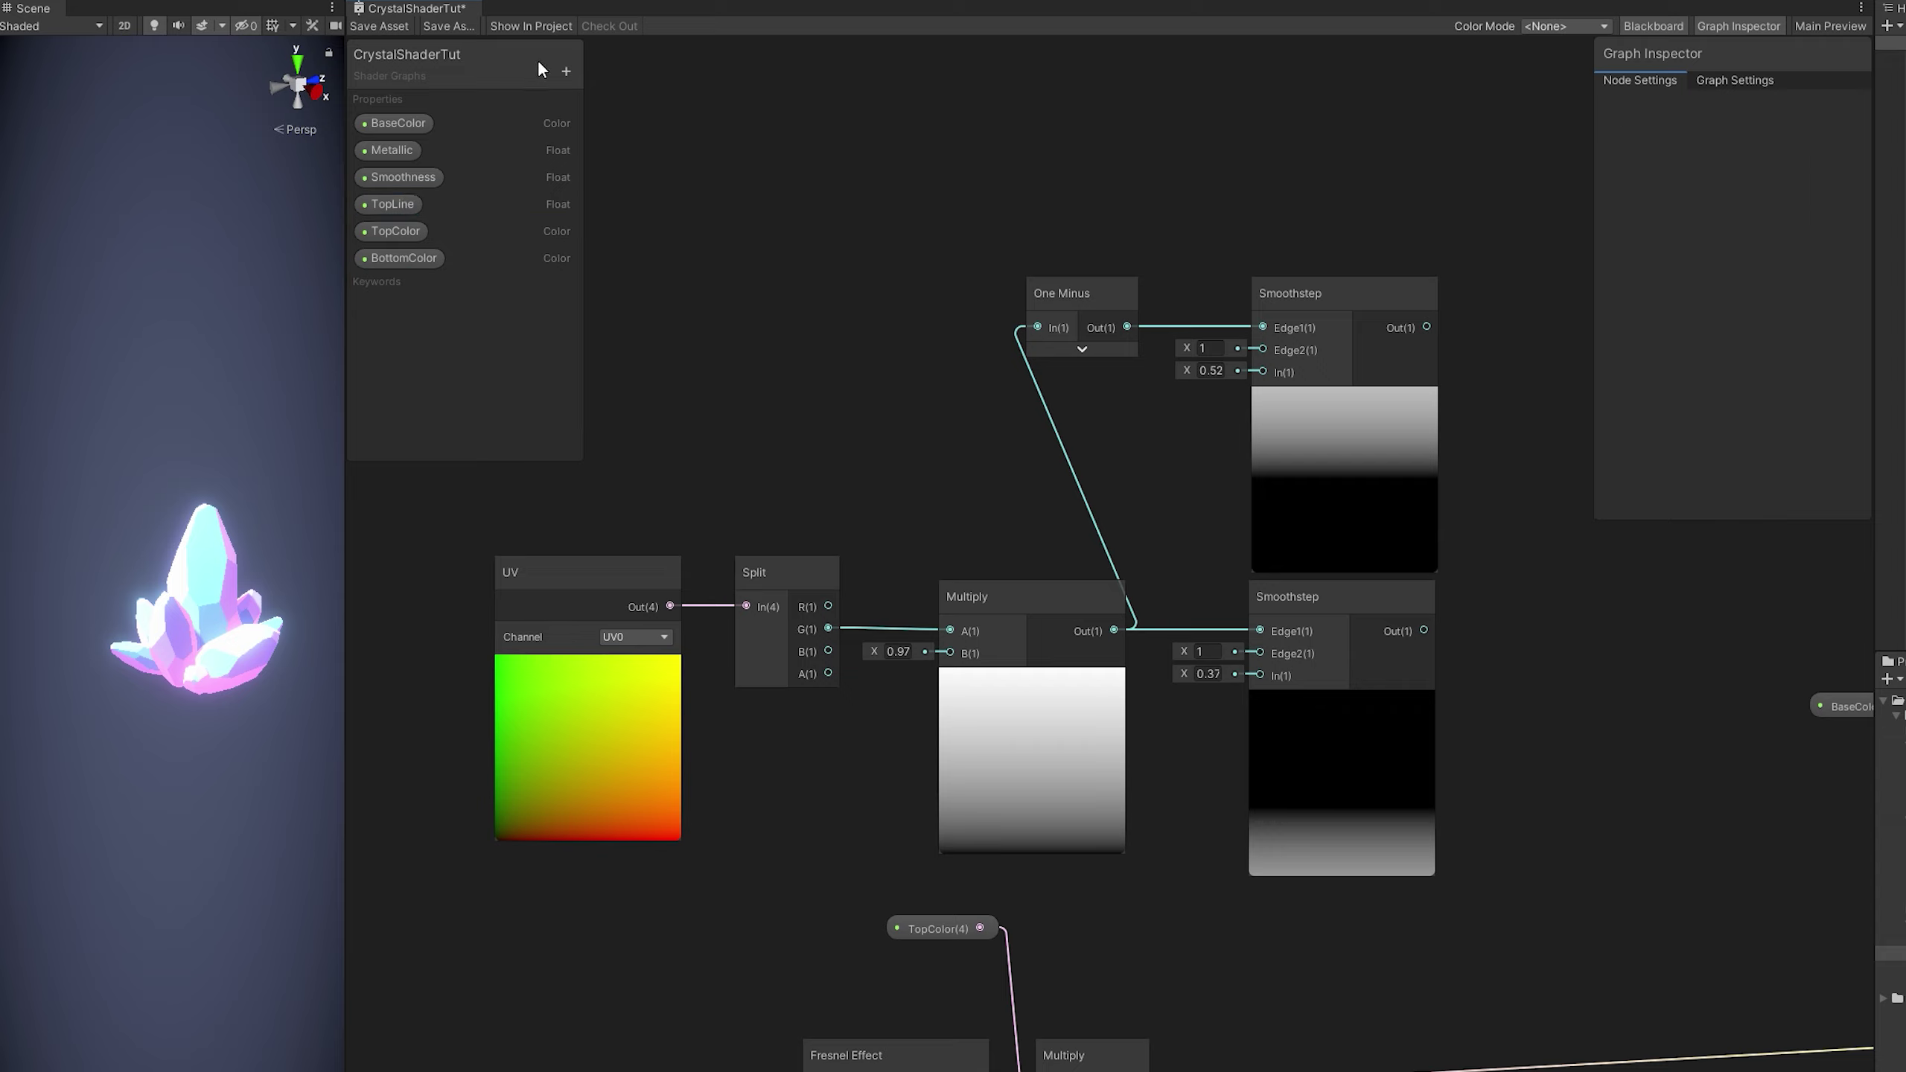
# - Add a Float property named BottomLine and place it directly above BottomColor
pyautogui.click(567, 71)
pyautogui.click(591, 76)
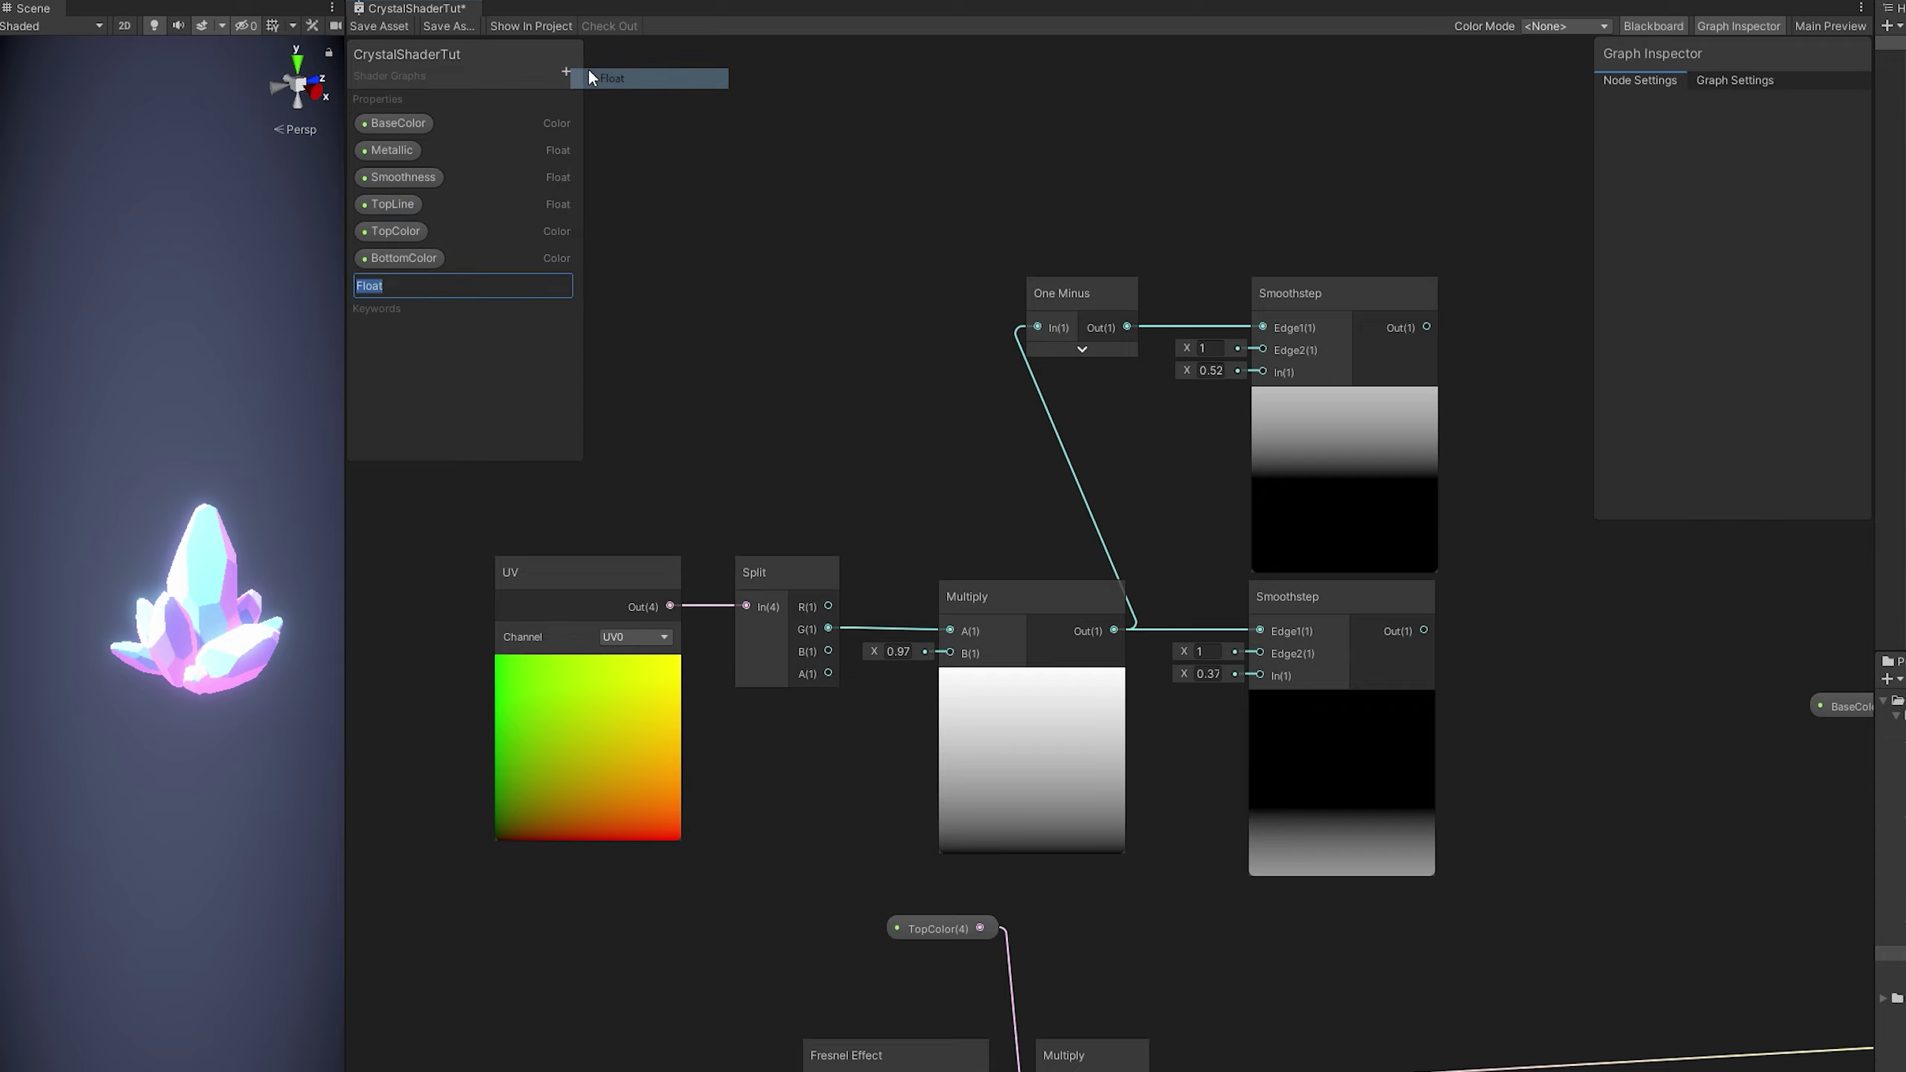
pyautogui.write('BottomLine')
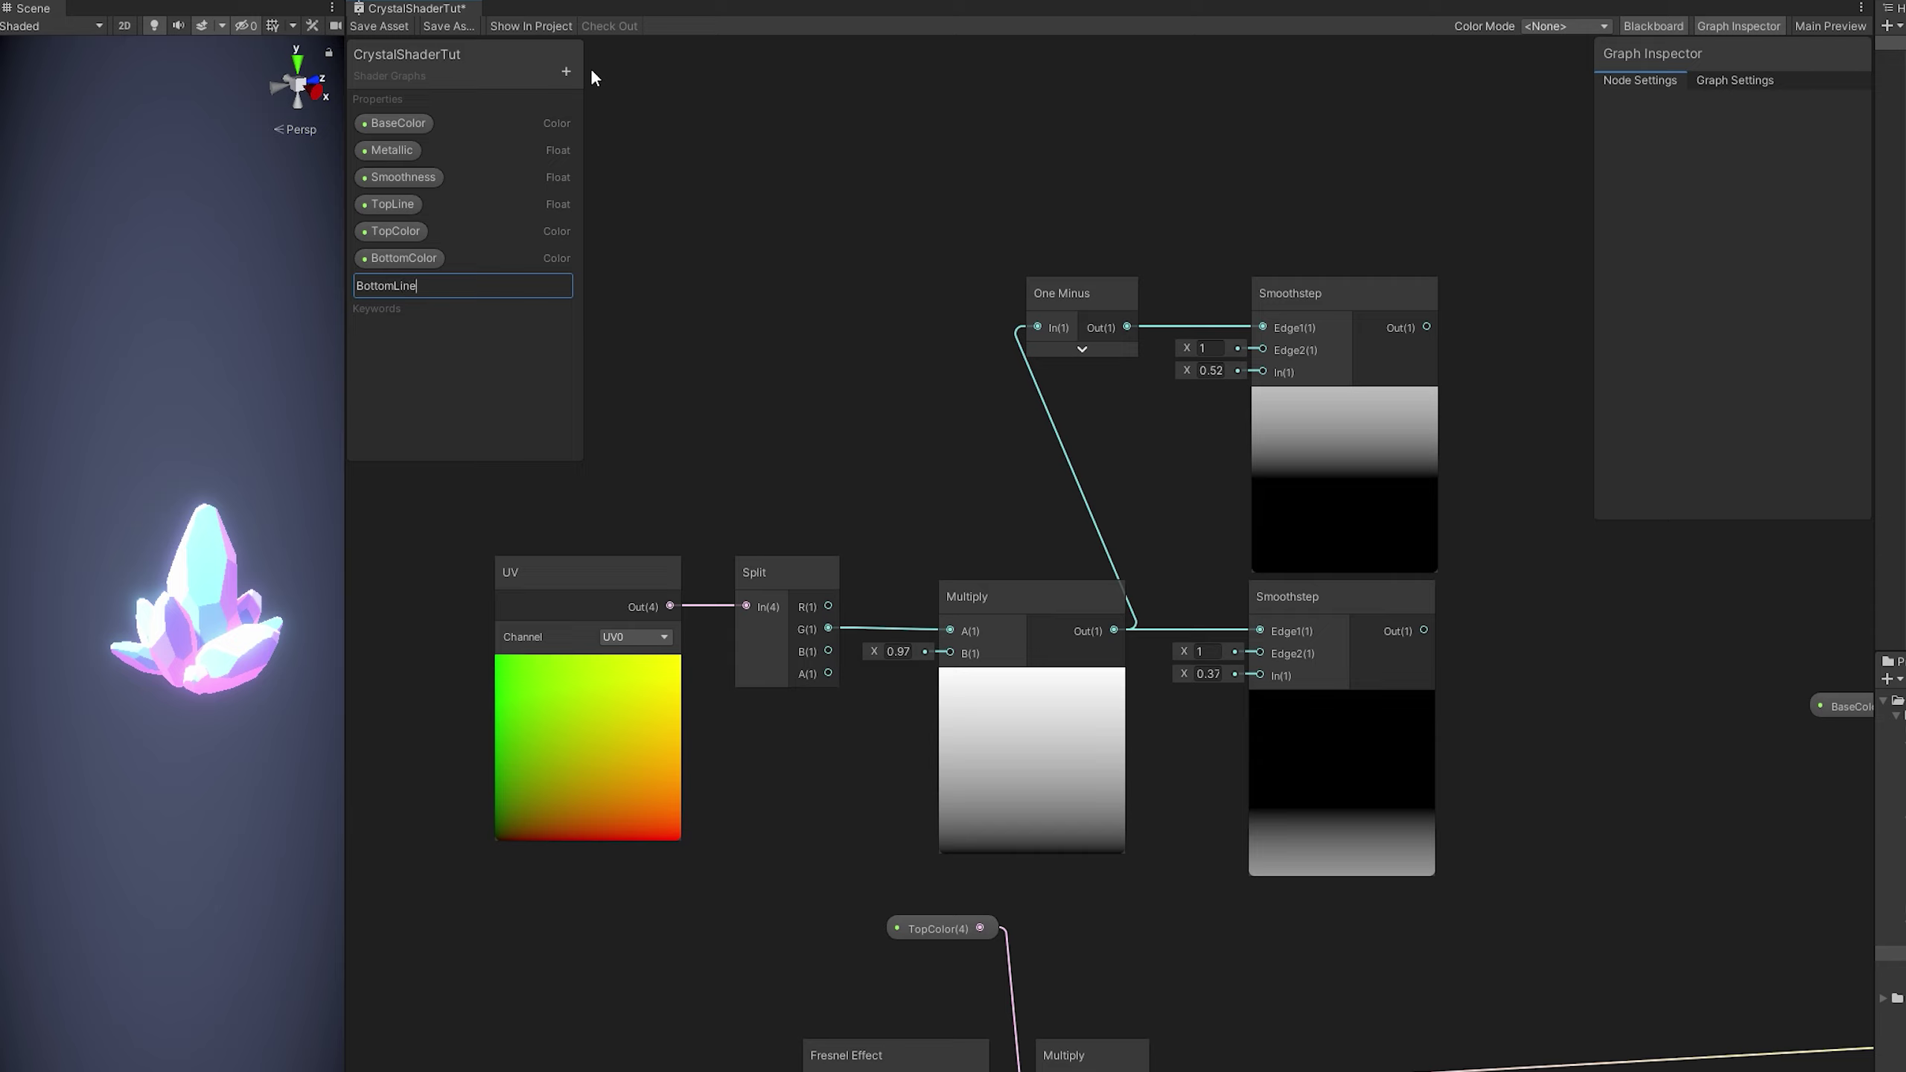
pyautogui.press('Return')
pyautogui.moveTo(417, 283); pyautogui.dragTo(420, 259)
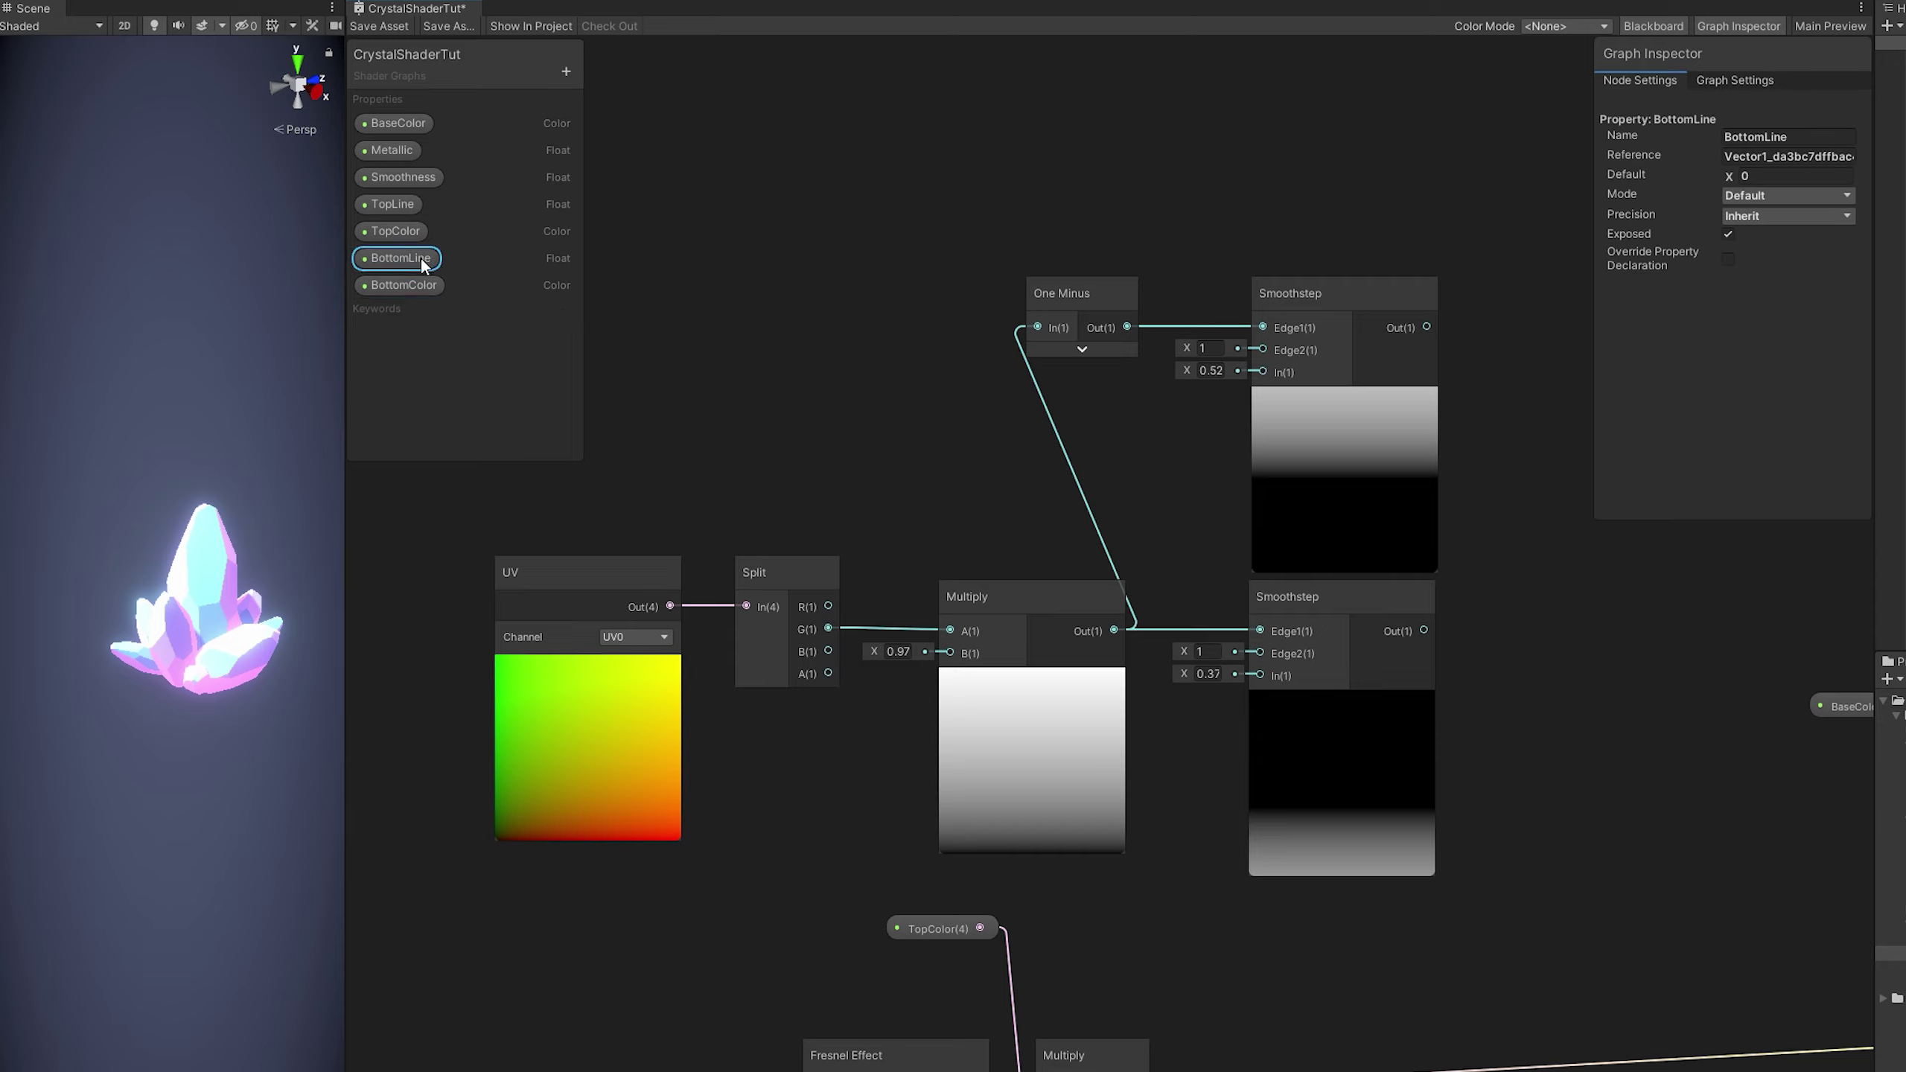
# - Set BottomLine and TopLine to Slider mode with defaults of 0.35 and 0.65 respectively
pyautogui.click(1756, 197)
pyautogui.click(1754, 224)
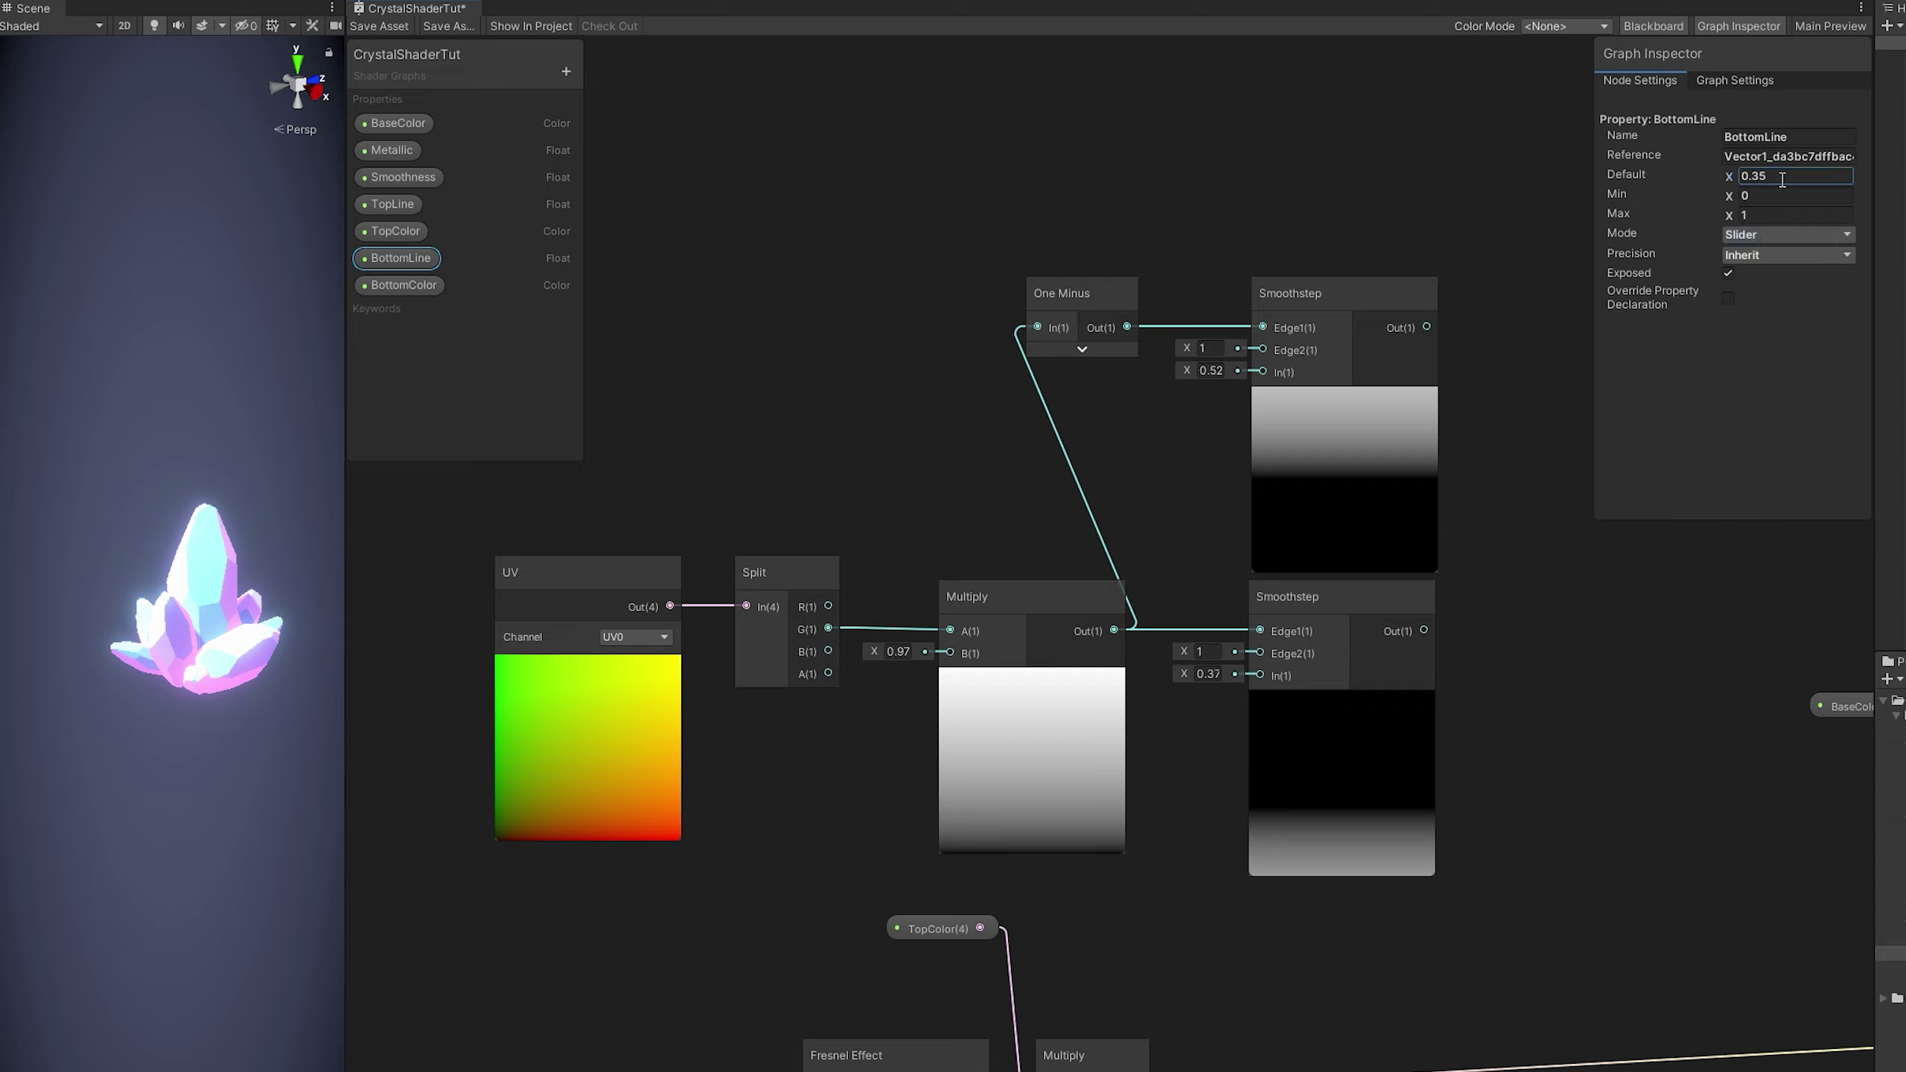
pyautogui.click(396, 204)
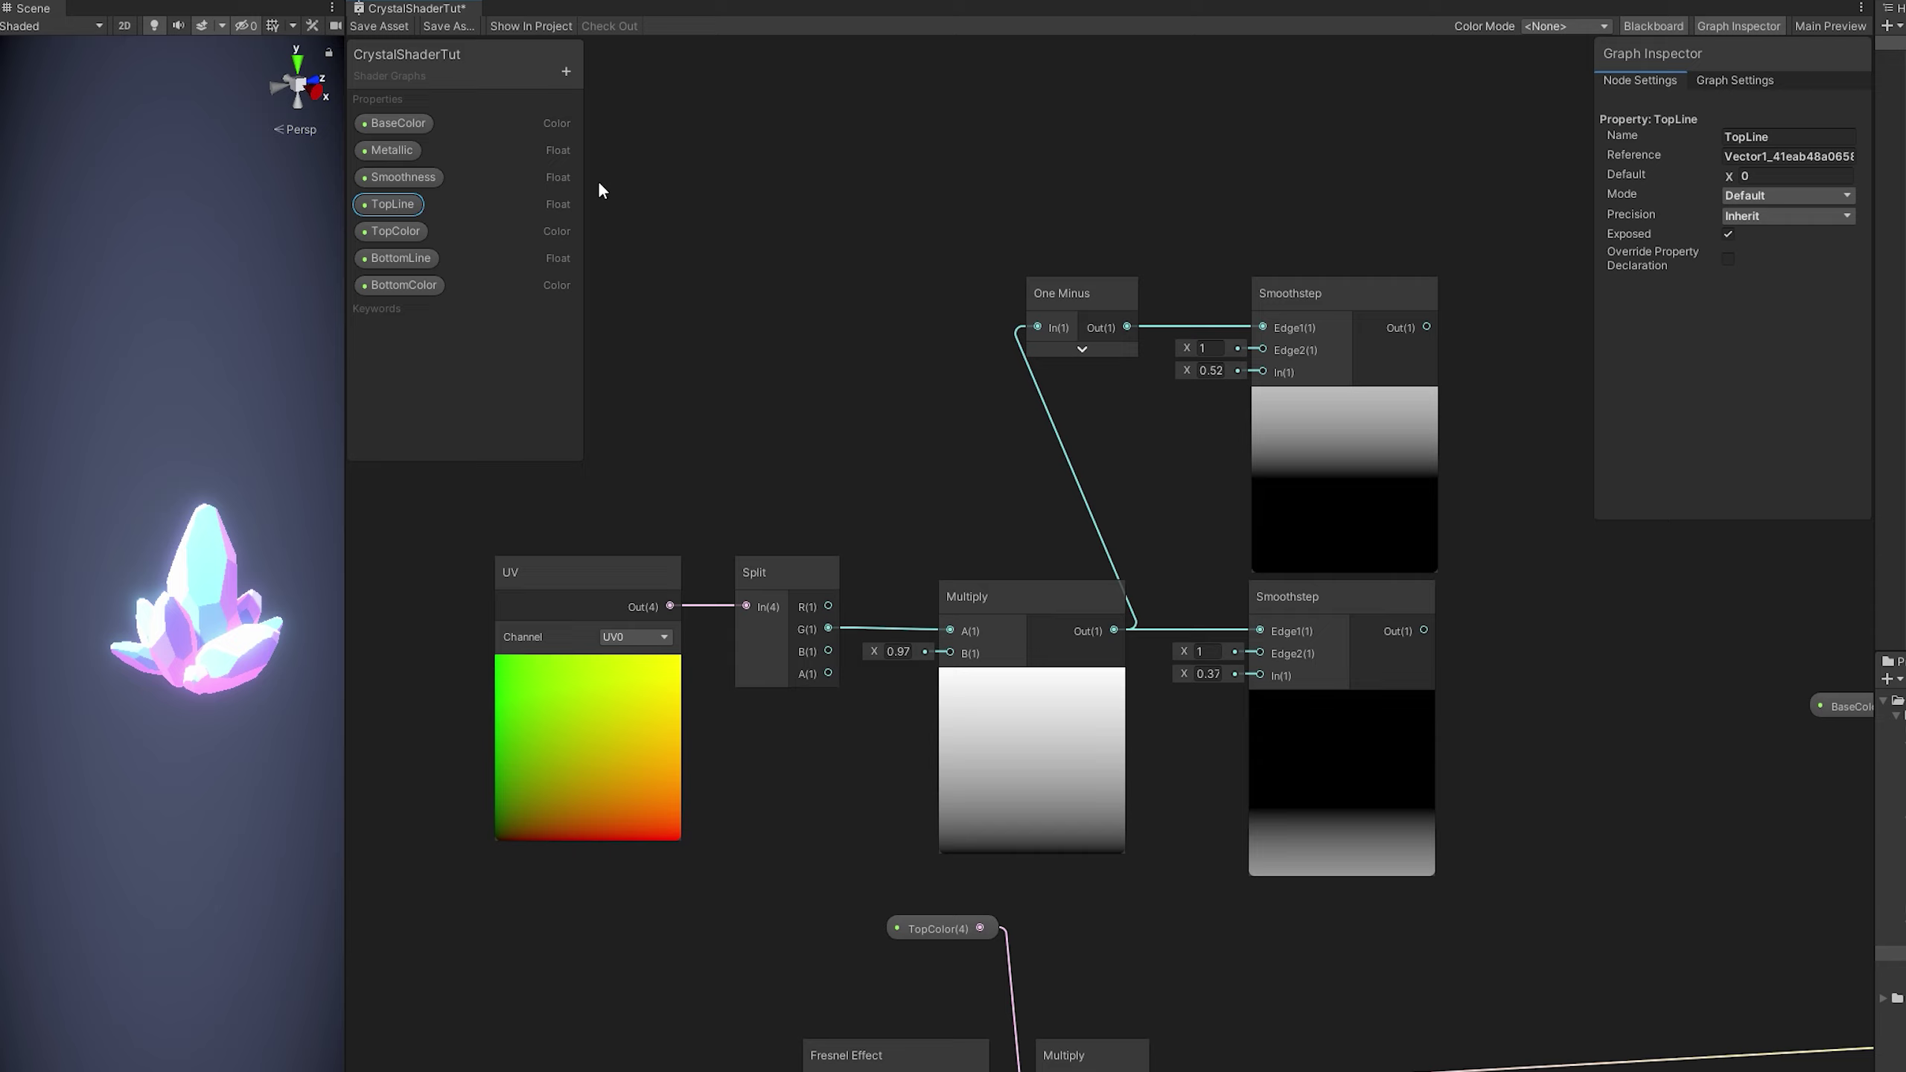
pyautogui.click(1738, 198)
pyautogui.click(1757, 222)
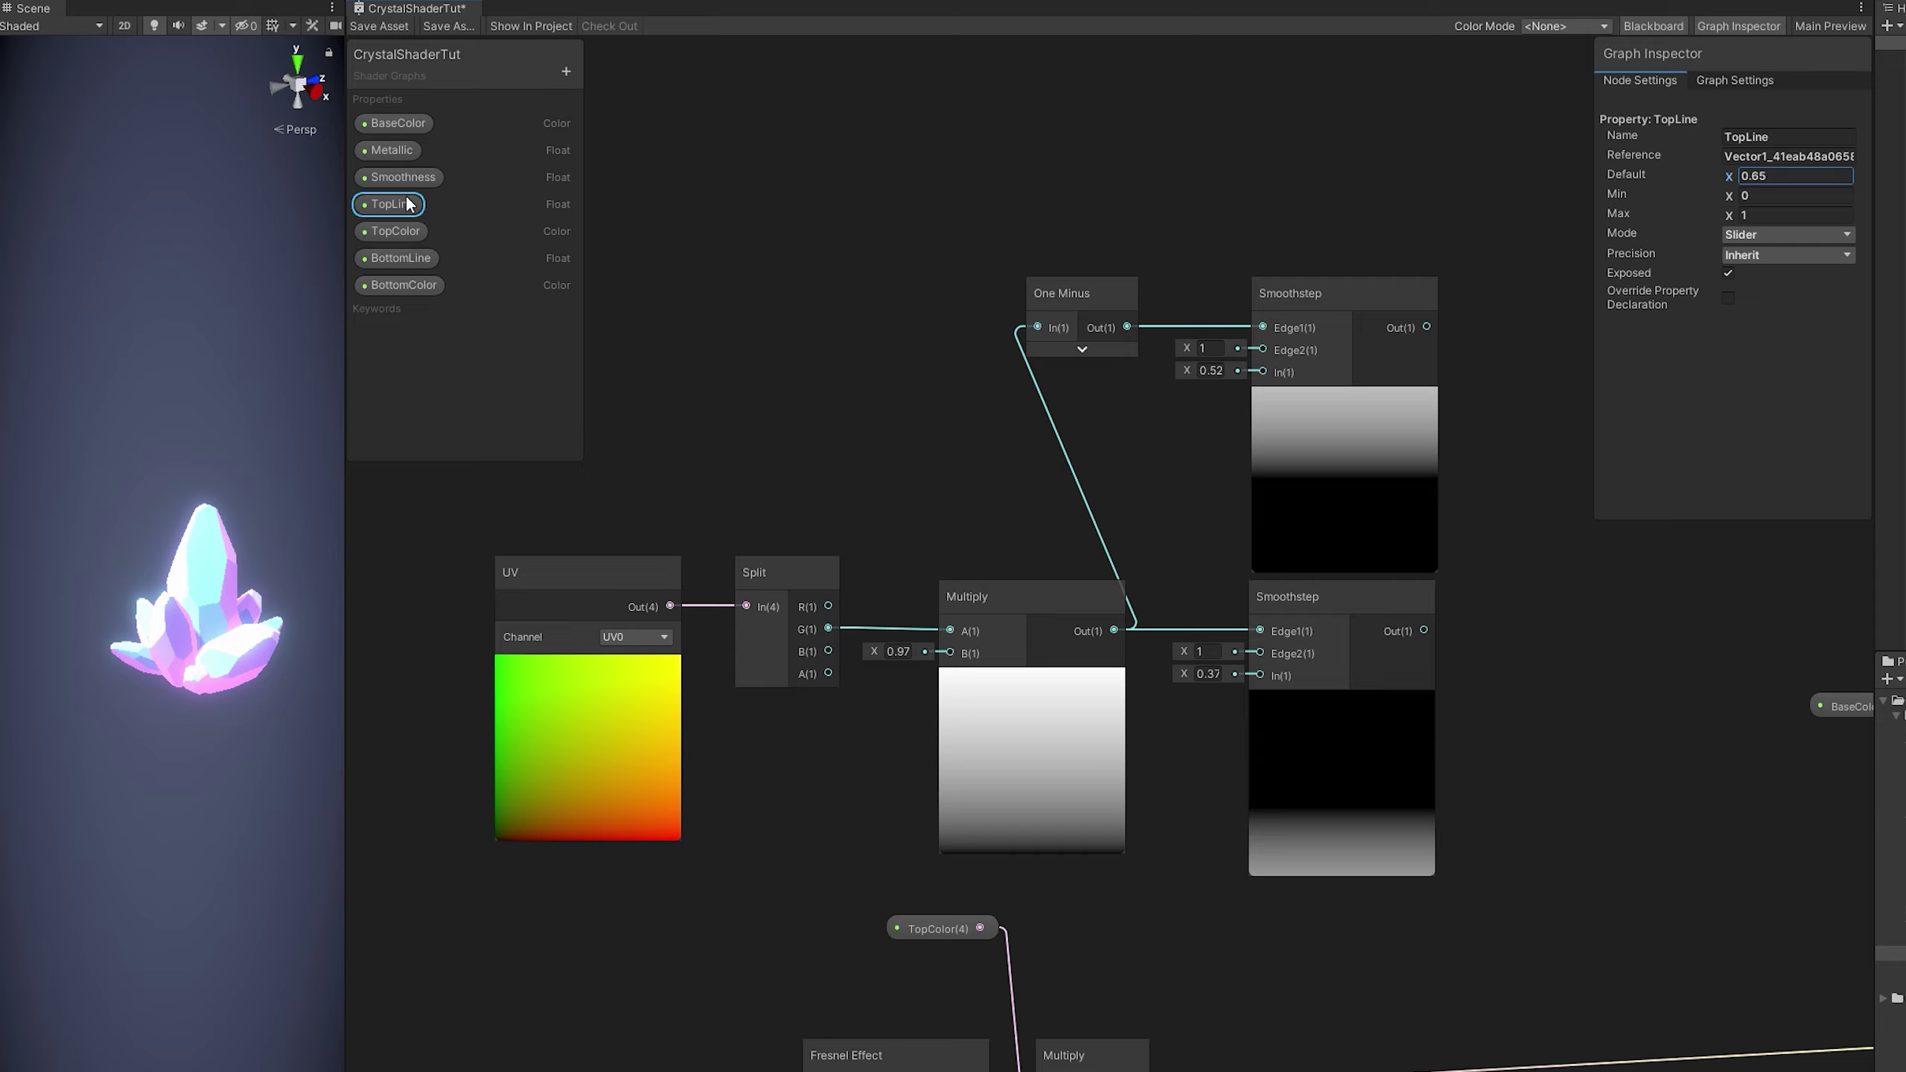
# - Connect TopLine to the In input of the One Minus branch's Smoothstep and BottomLine to the other Smoothstep's In input
pyautogui.moveTo(390, 204); pyautogui.dragTo(1262, 371)
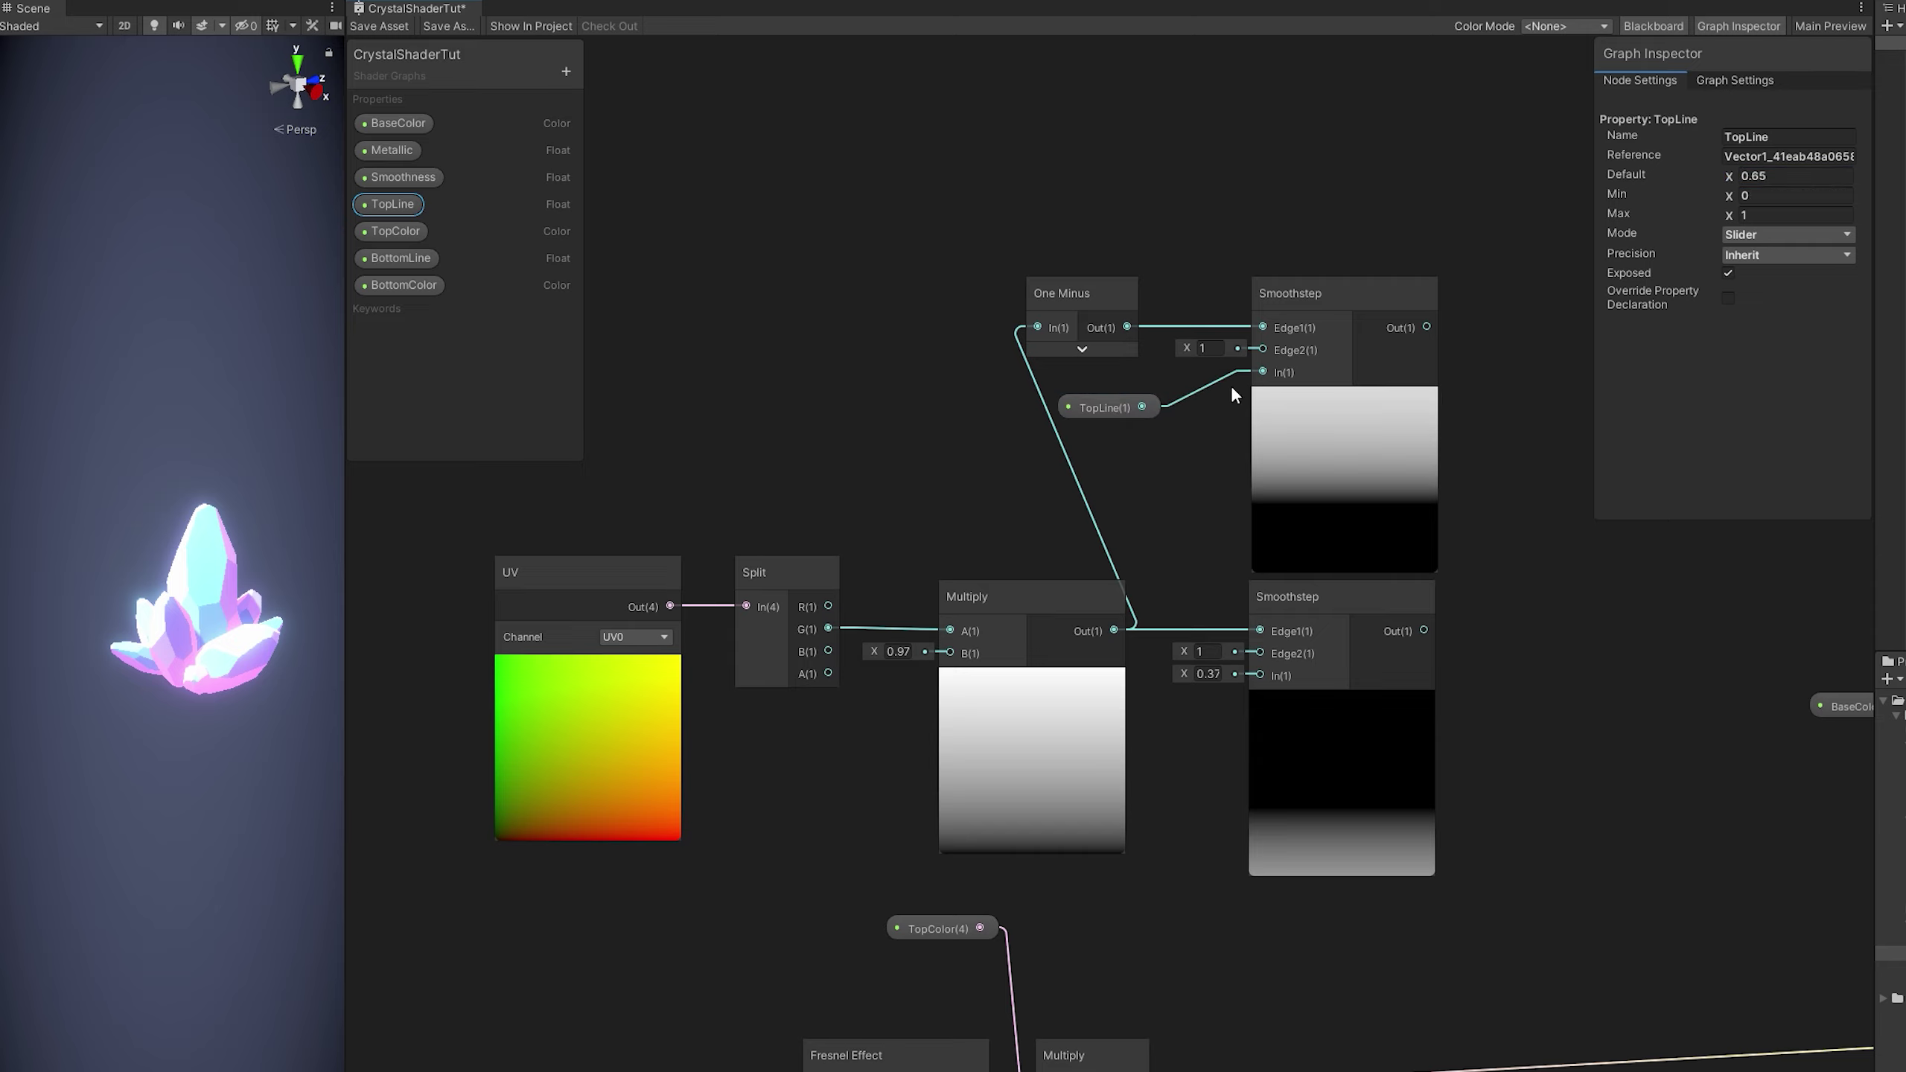
pyautogui.moveTo(1095, 407); pyautogui.dragTo(1083, 387)
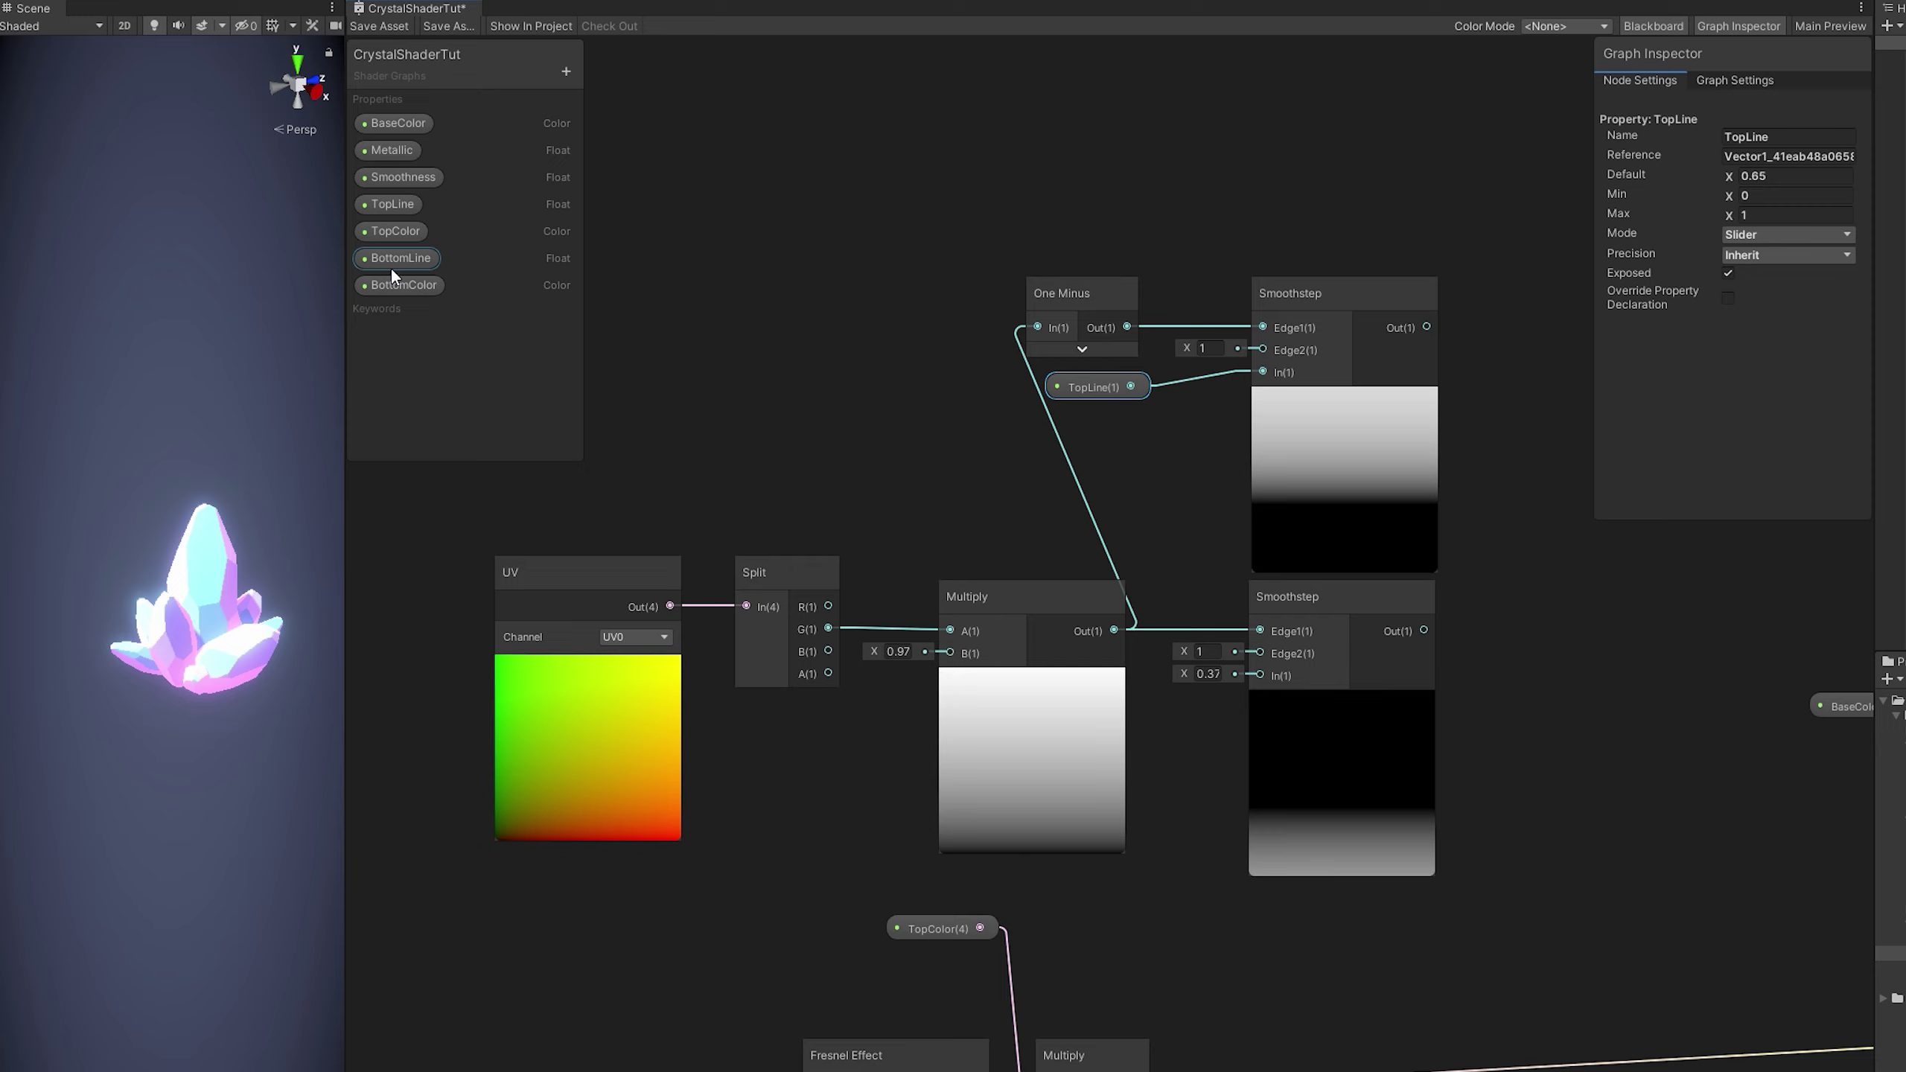
pyautogui.moveTo(390, 263); pyautogui.dragTo(1270, 676)
pyautogui.moveTo(1156, 899); pyautogui.dragTo(1171, 875)
# - Shift both Smoothstep branches farther from the UV Multiply, and raise the One Minus, TopLine and Smoothstep group well above the lower branch
pyautogui.moveTo(1415, 918); pyautogui.dragTo(1212, 286)
pyautogui.click(1256, 401)
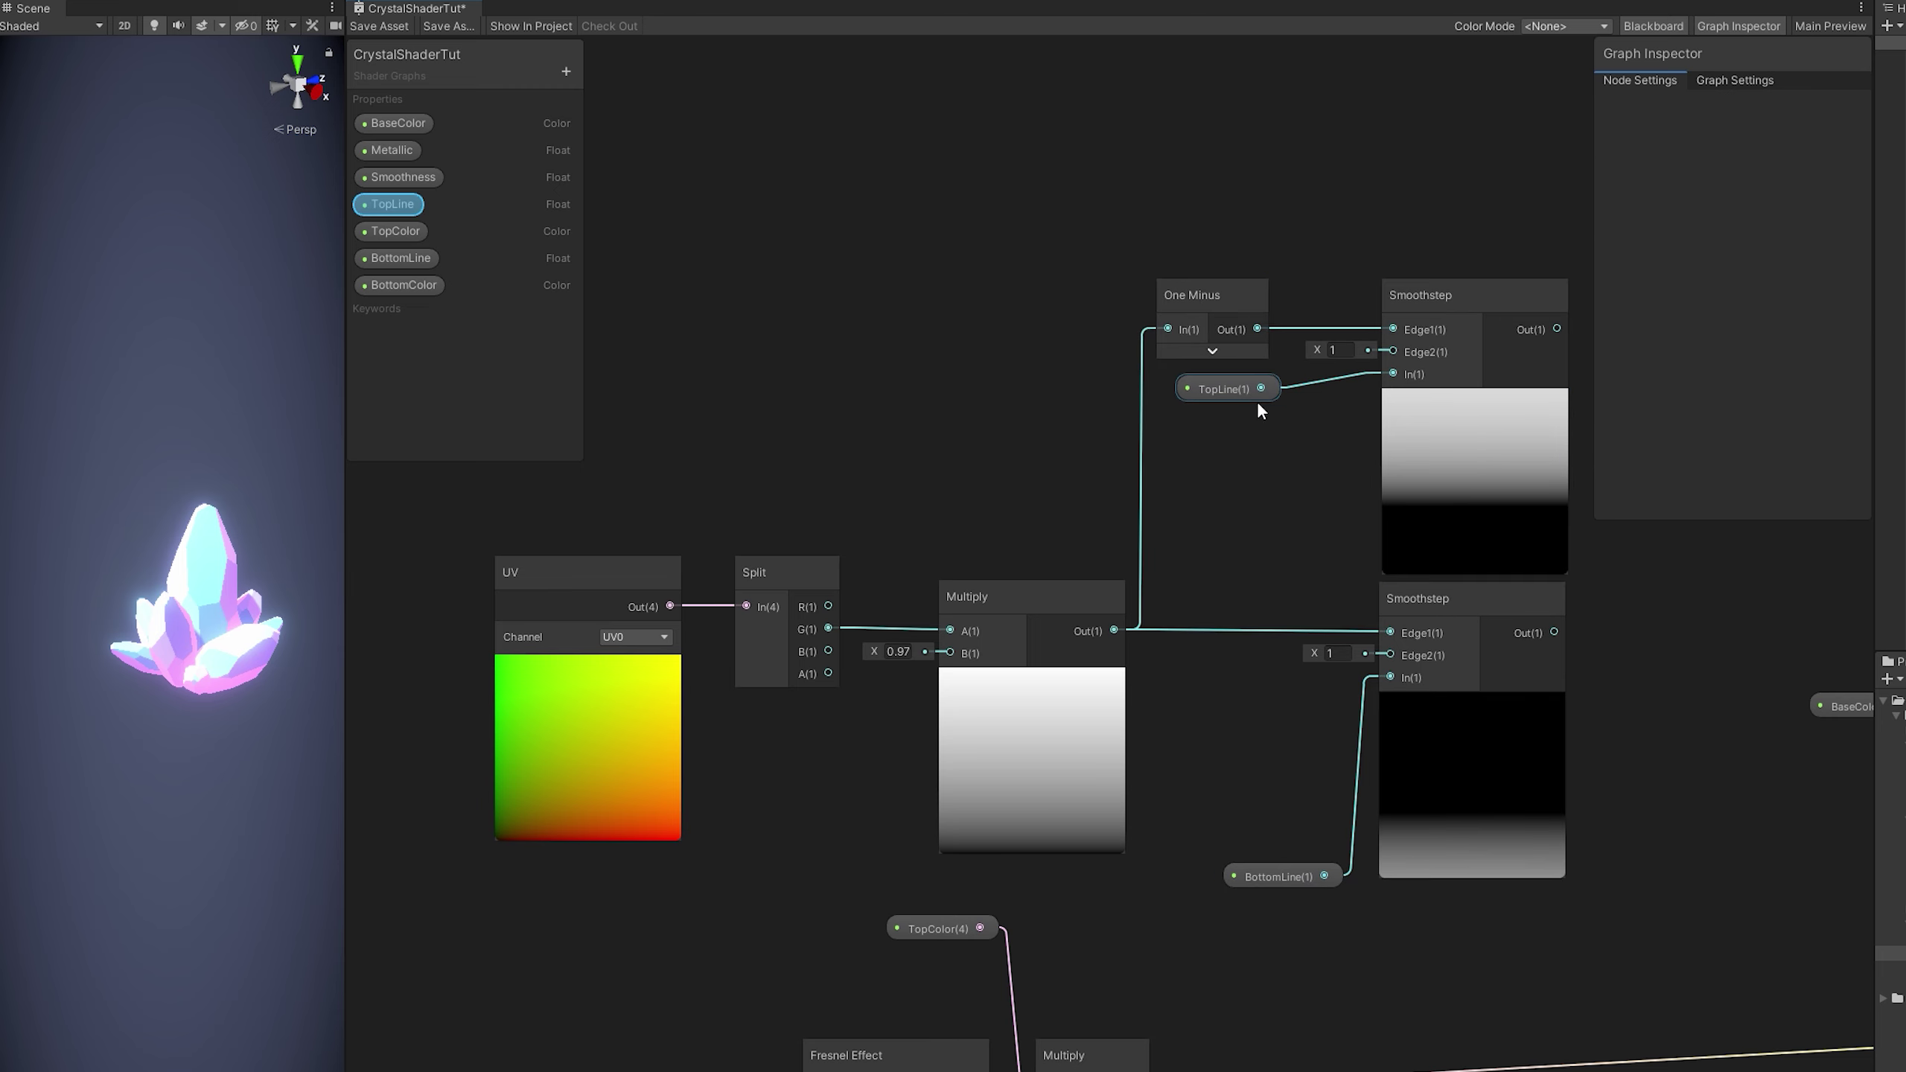
pyautogui.moveTo(1260, 407); pyautogui.dragTo(1264, 396)
pyautogui.moveTo(1387, 166); pyautogui.dragTo(1072, 482)
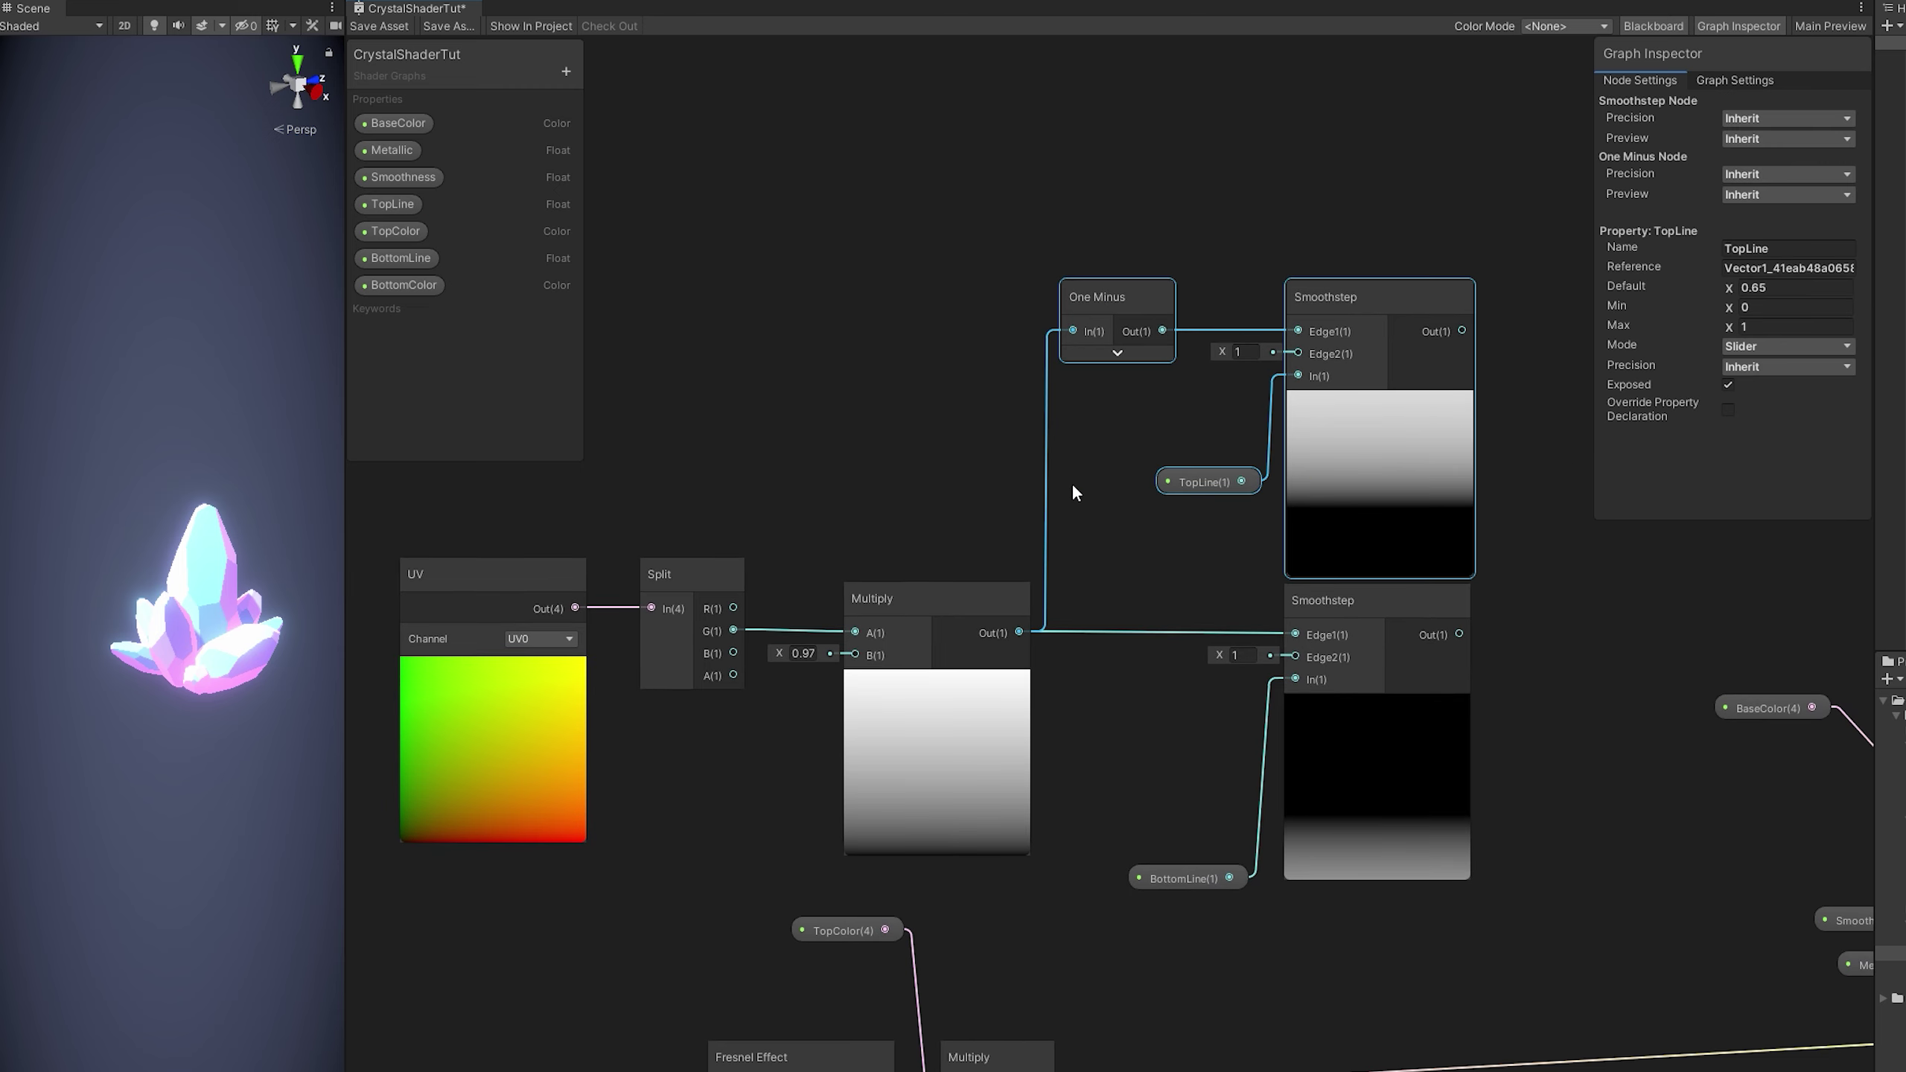
pyautogui.scroll(-3, 1079, 496)
pyautogui.moveTo(1273, 285); pyautogui.dragTo(1240, 395, button='middle')
pyautogui.moveTo(1227, 474); pyautogui.dragTo(1222, 155)
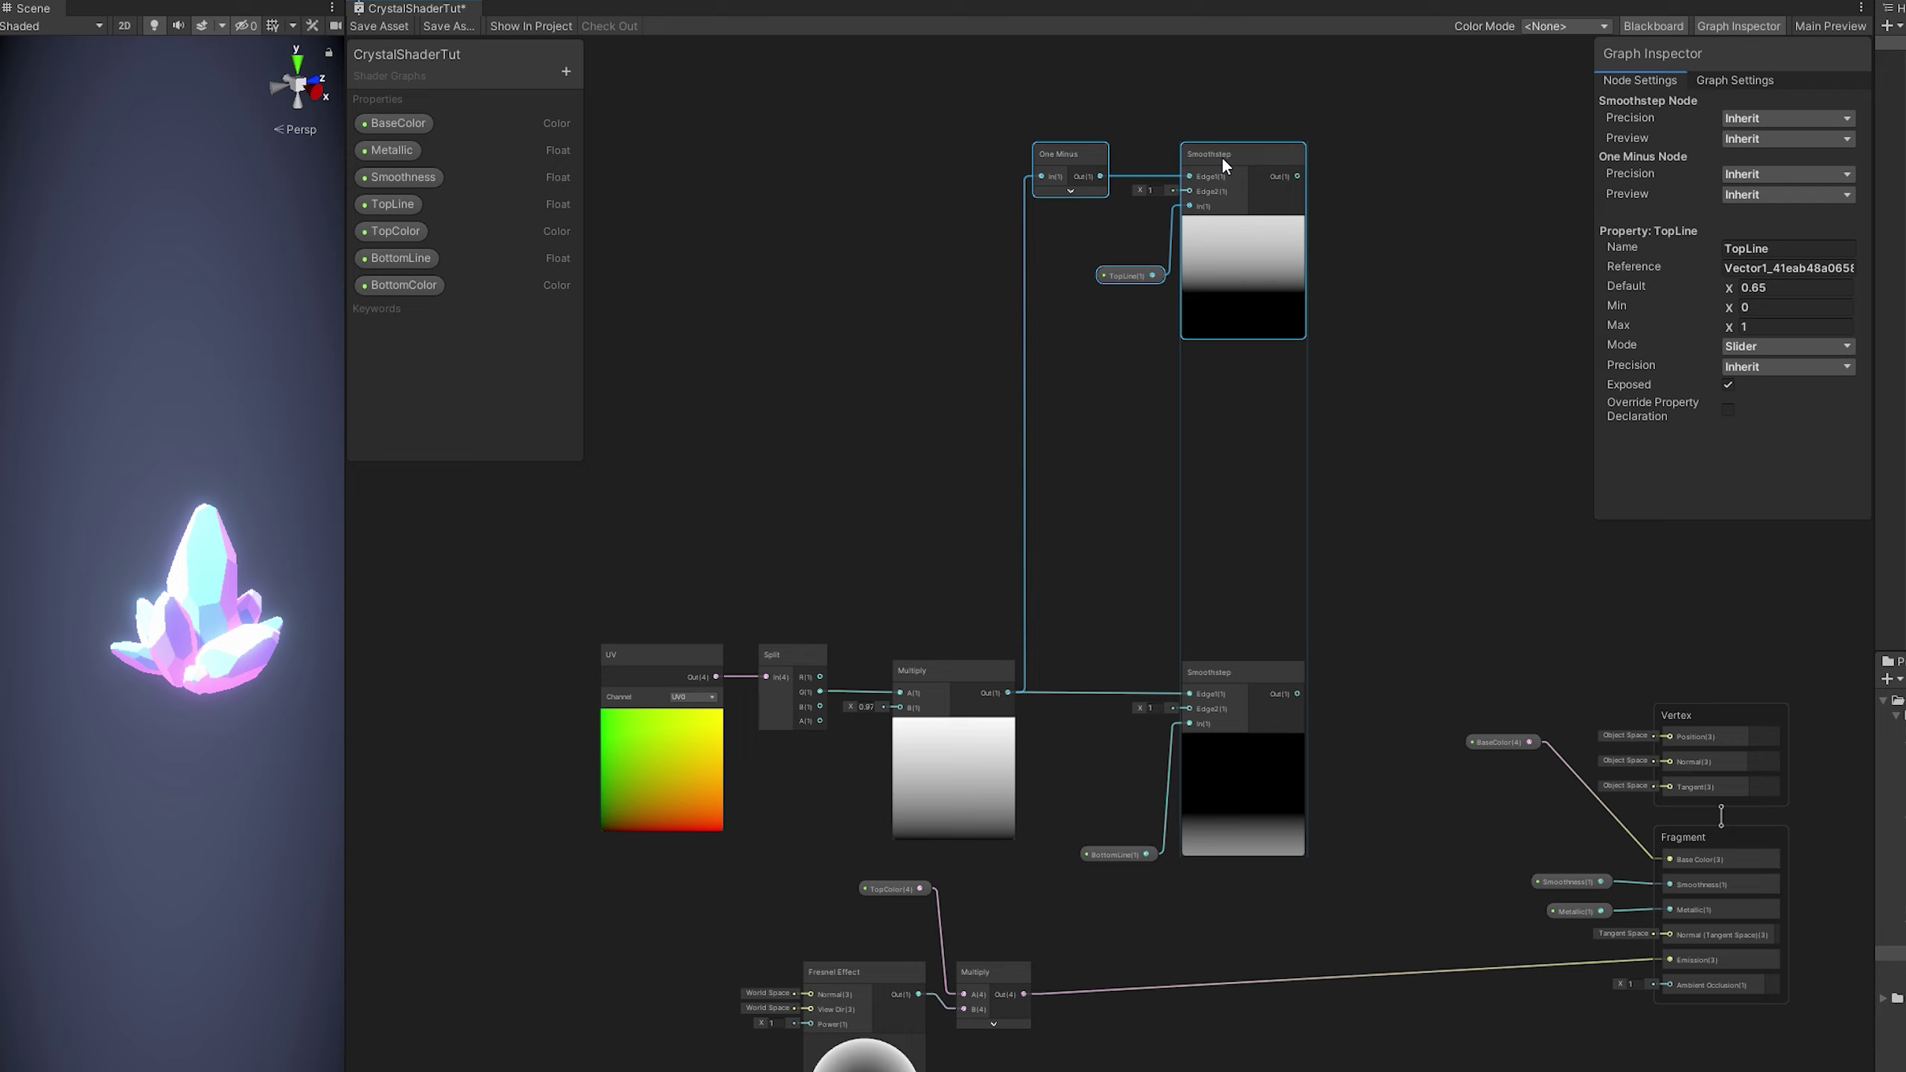
# - Place the Fresnel Multiply and its TopColor node between the two Smoothsteps, with the Multiply's preview expanded
pyautogui.moveTo(992, 972); pyautogui.dragTo(1217, 403)
pyautogui.click(1212, 449)
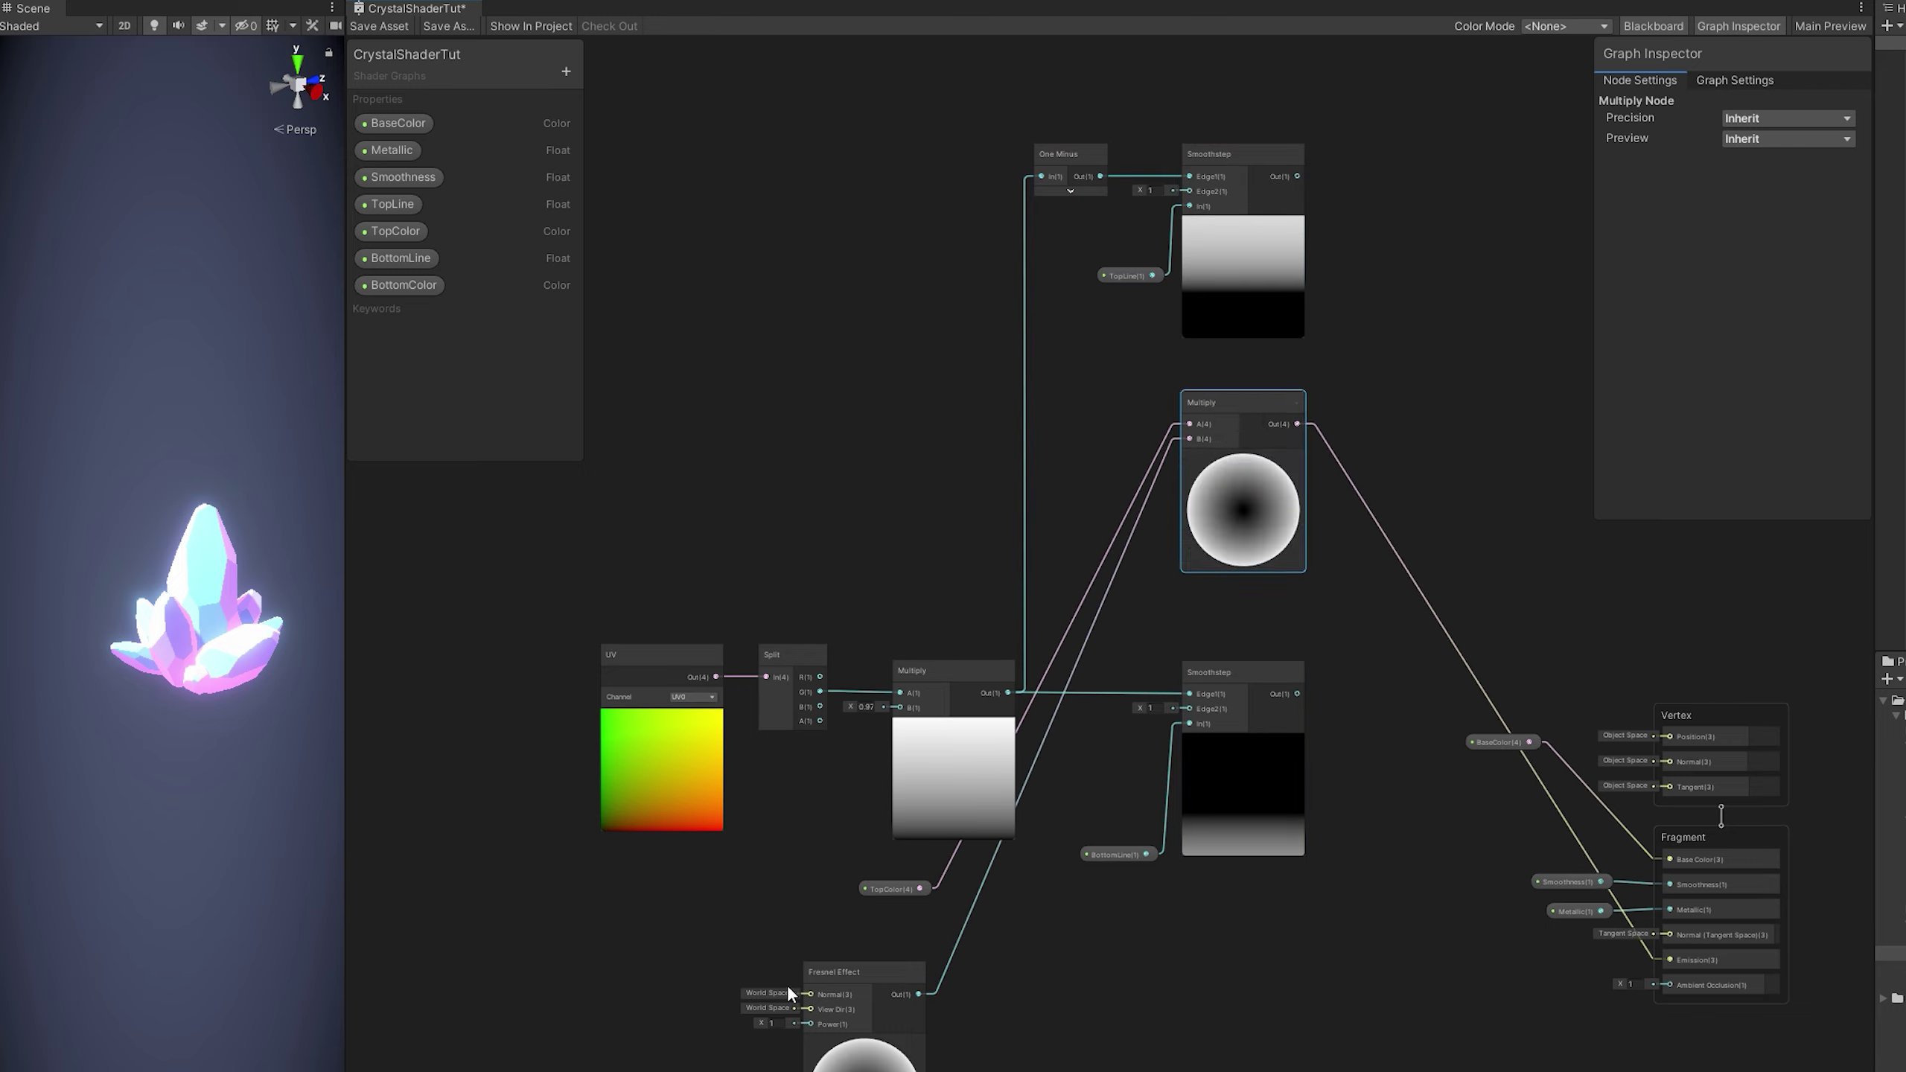
pyautogui.moveTo(892, 890); pyautogui.dragTo(1159, 406)
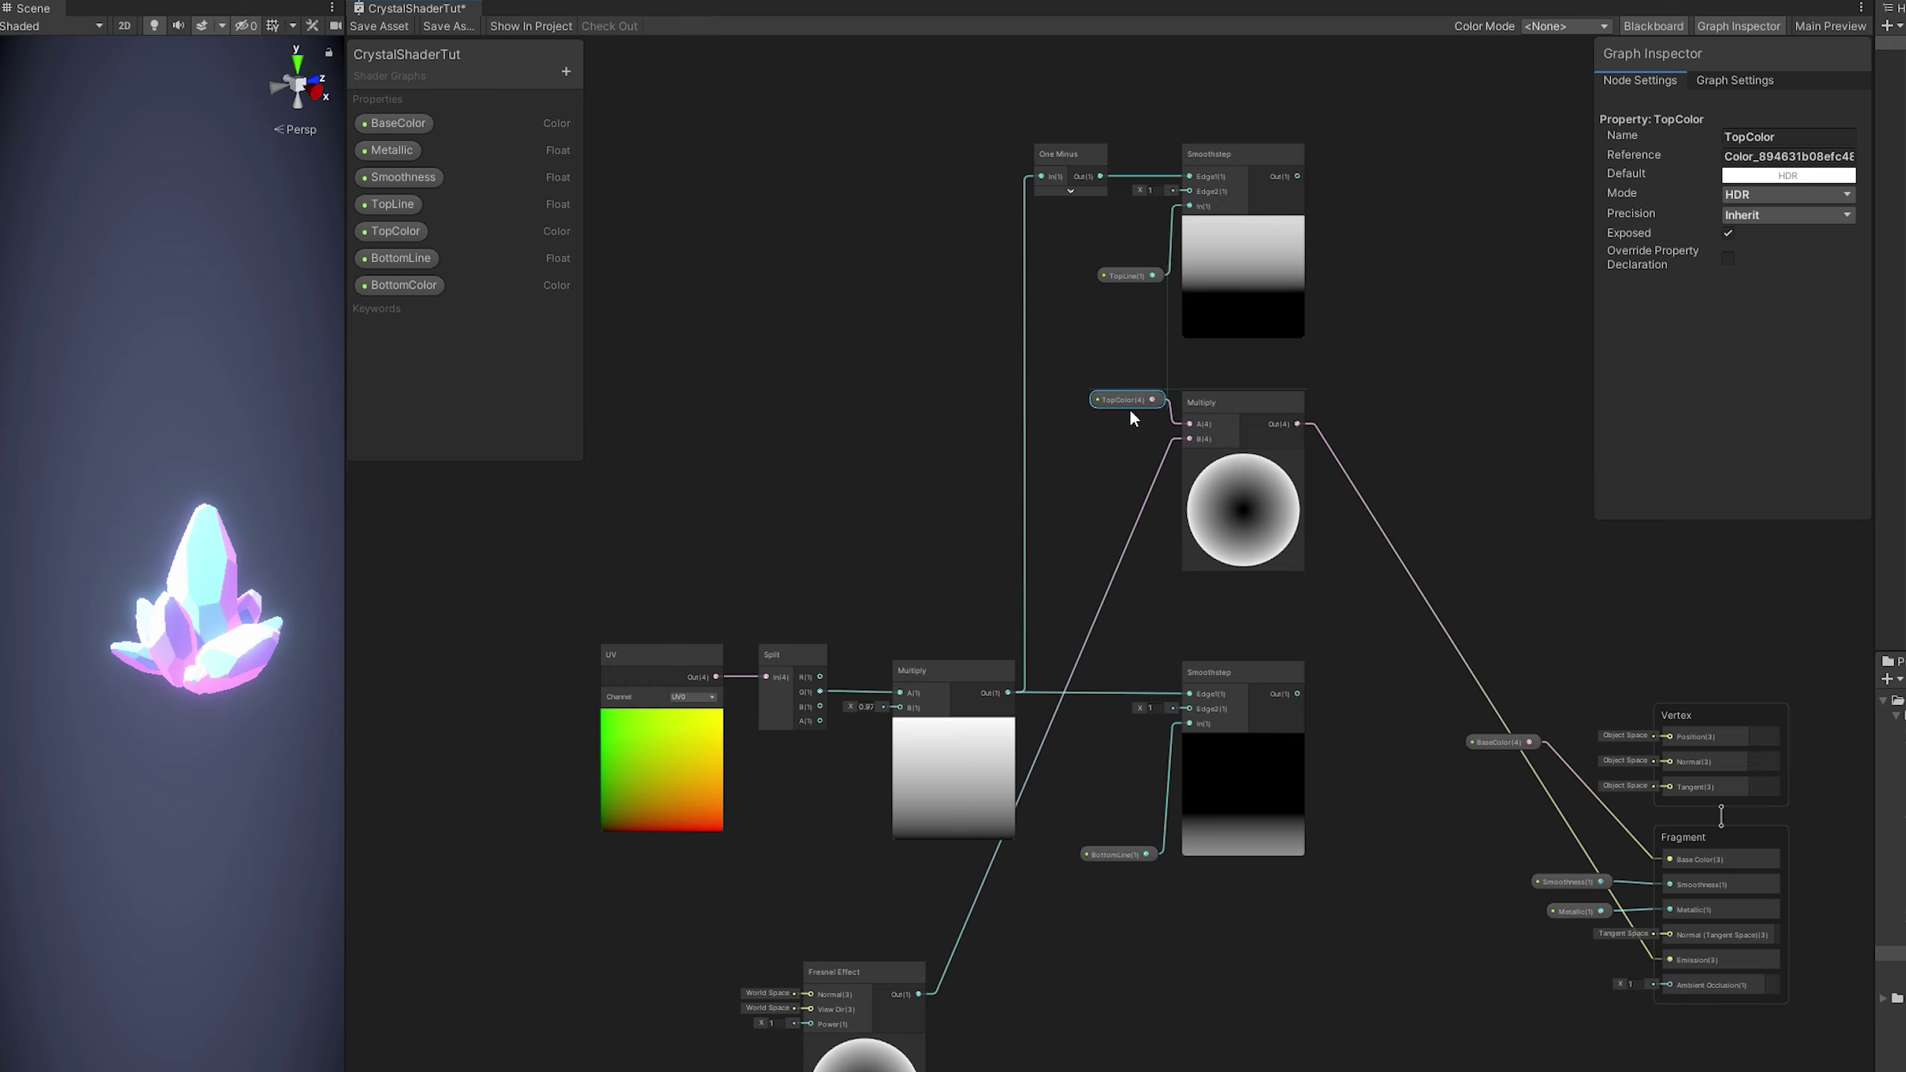
# - Multiply the upper Smoothstep's output by the TopColor Fresnel Multiply's output in a new Multiply node
pyautogui.moveTo(1275, 384); pyautogui.dragTo(1085, 462, button='middle')
pyautogui.scroll(2, 1121, 256)
pyautogui.moveTo(1105, 250); pyautogui.dragTo(1230, 356)
pyautogui.write('multiply')
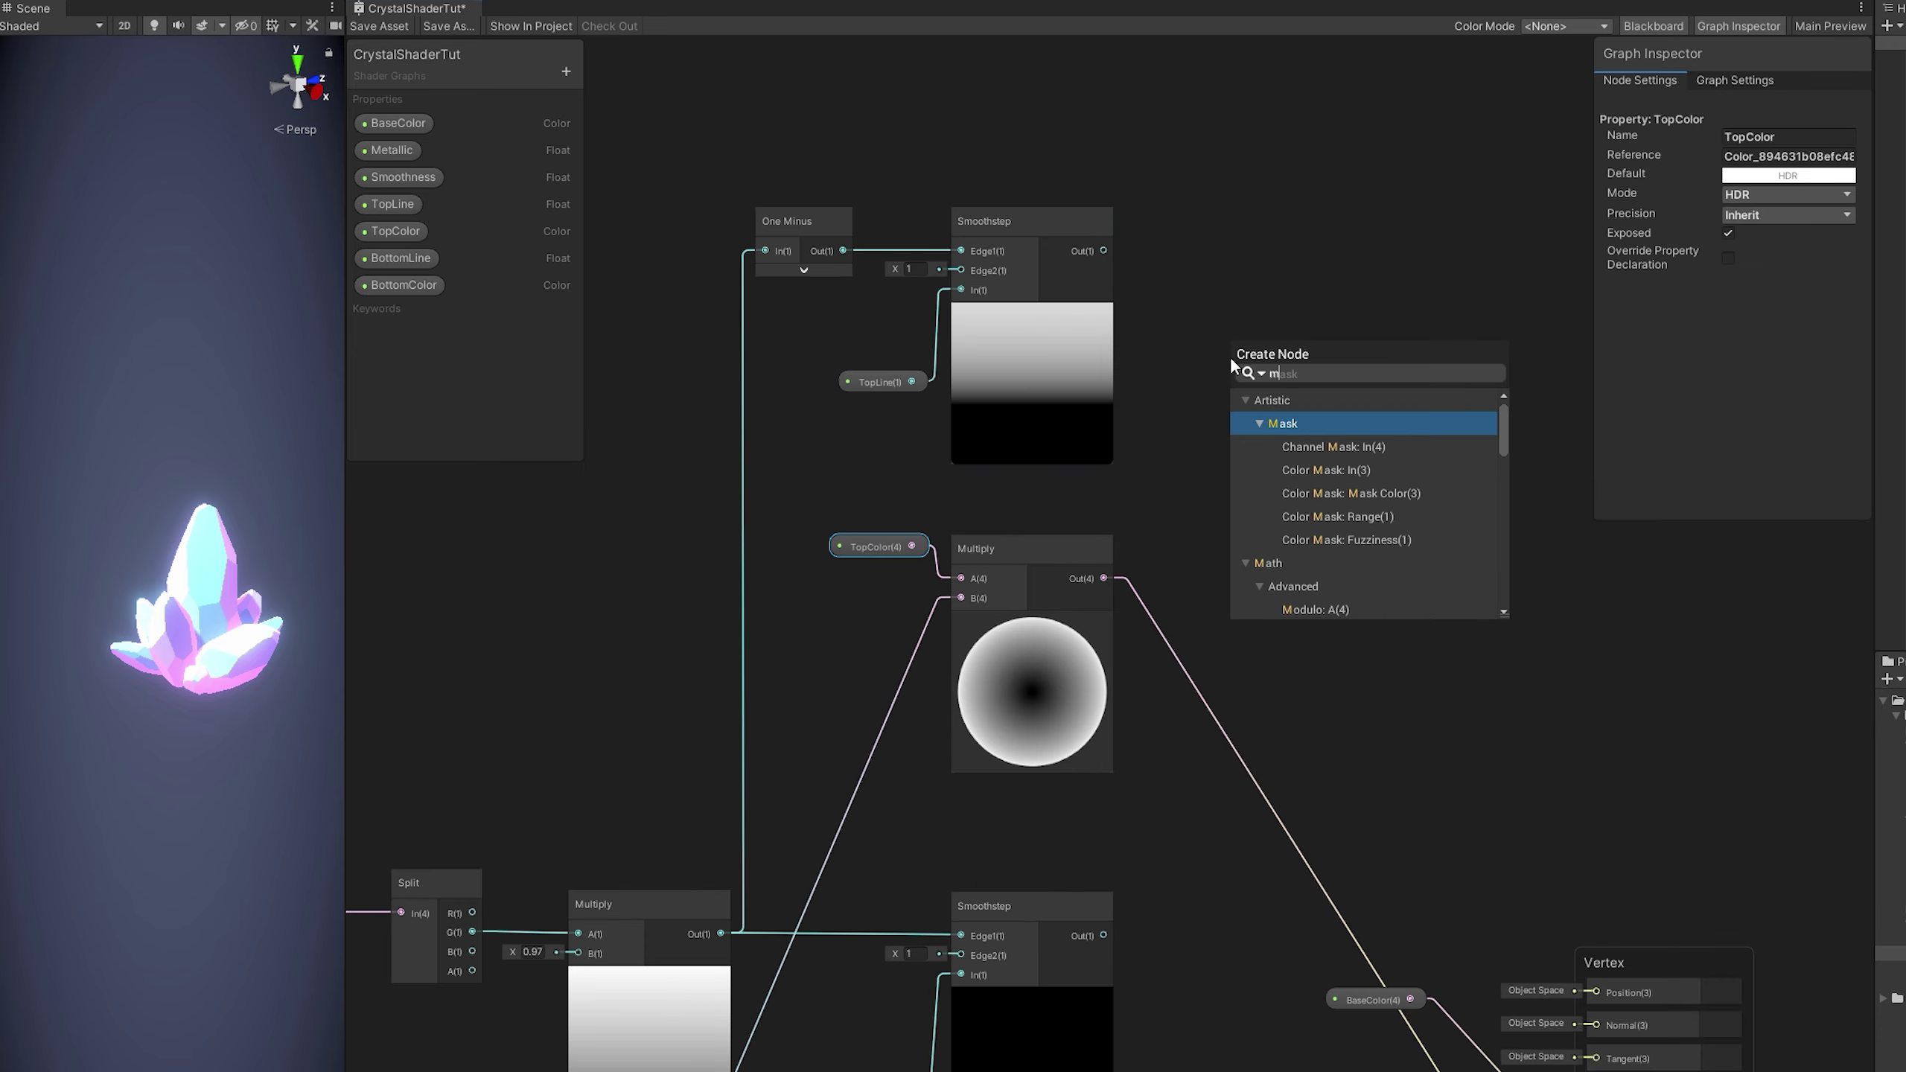
pyautogui.click(1331, 441)
pyautogui.moveTo(1123, 581); pyautogui.dragTo(1212, 399)
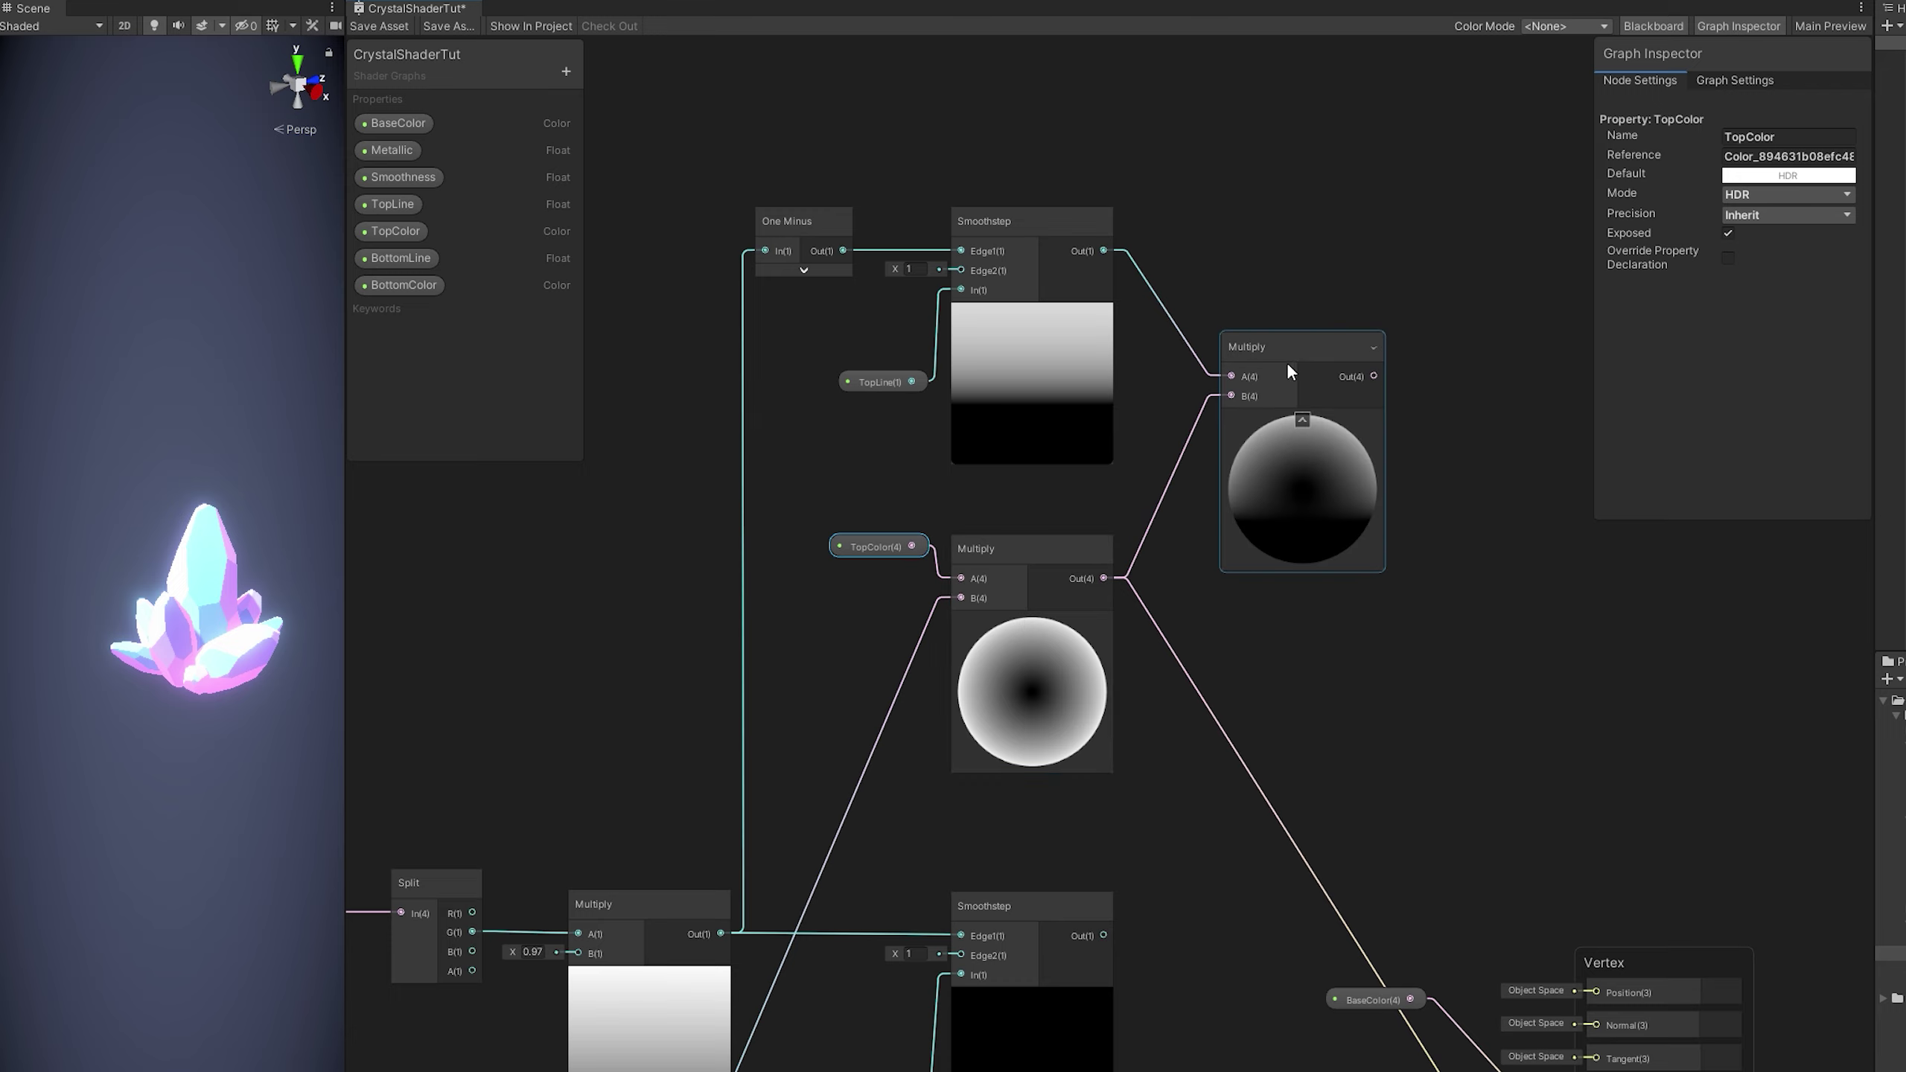
# - Add the BottomColor property to the graph and multiply it with the Fresnel Effect output in a new Multiply node
pyautogui.moveTo(1132, 860); pyautogui.dragTo(1226, 511, button='middle')
pyautogui.moveTo(1033, 911); pyautogui.dragTo(1042, 709, button='middle')
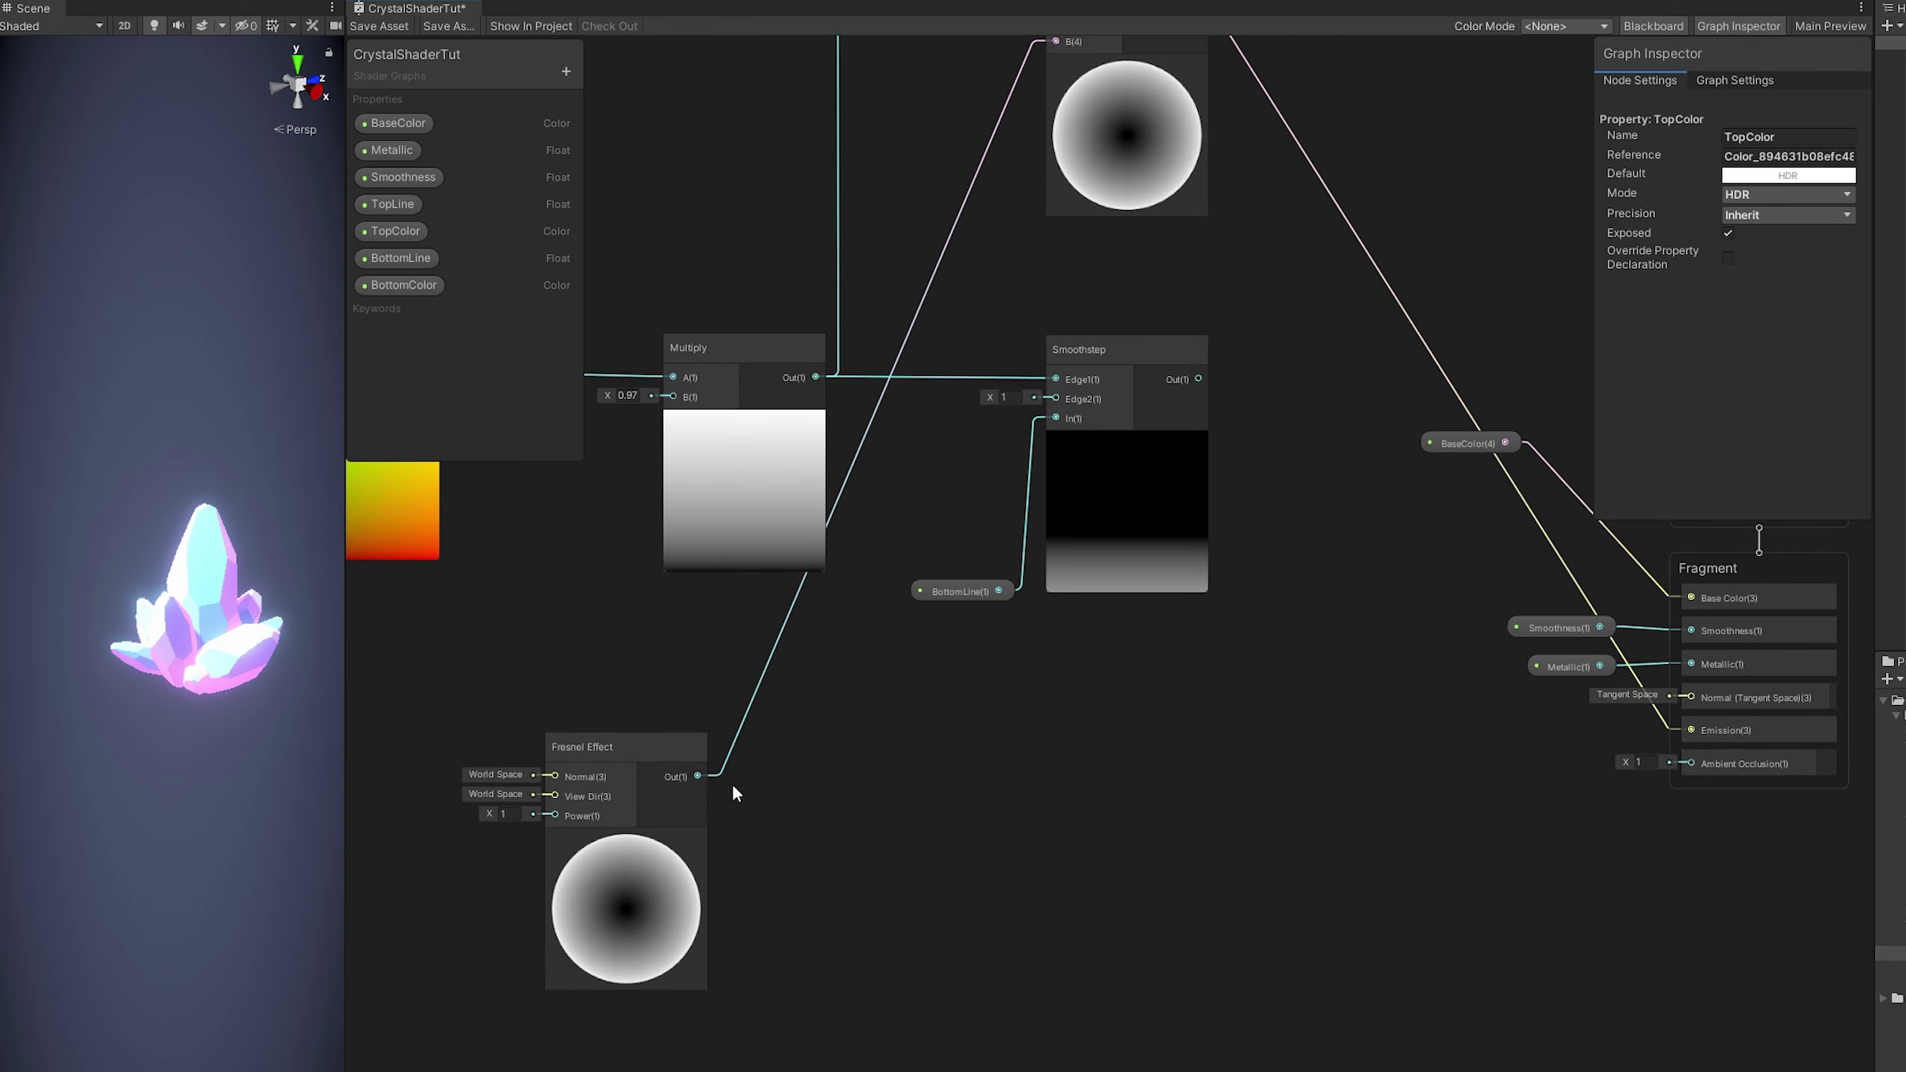
pyautogui.moveTo(419, 280); pyautogui.dragTo(956, 730)
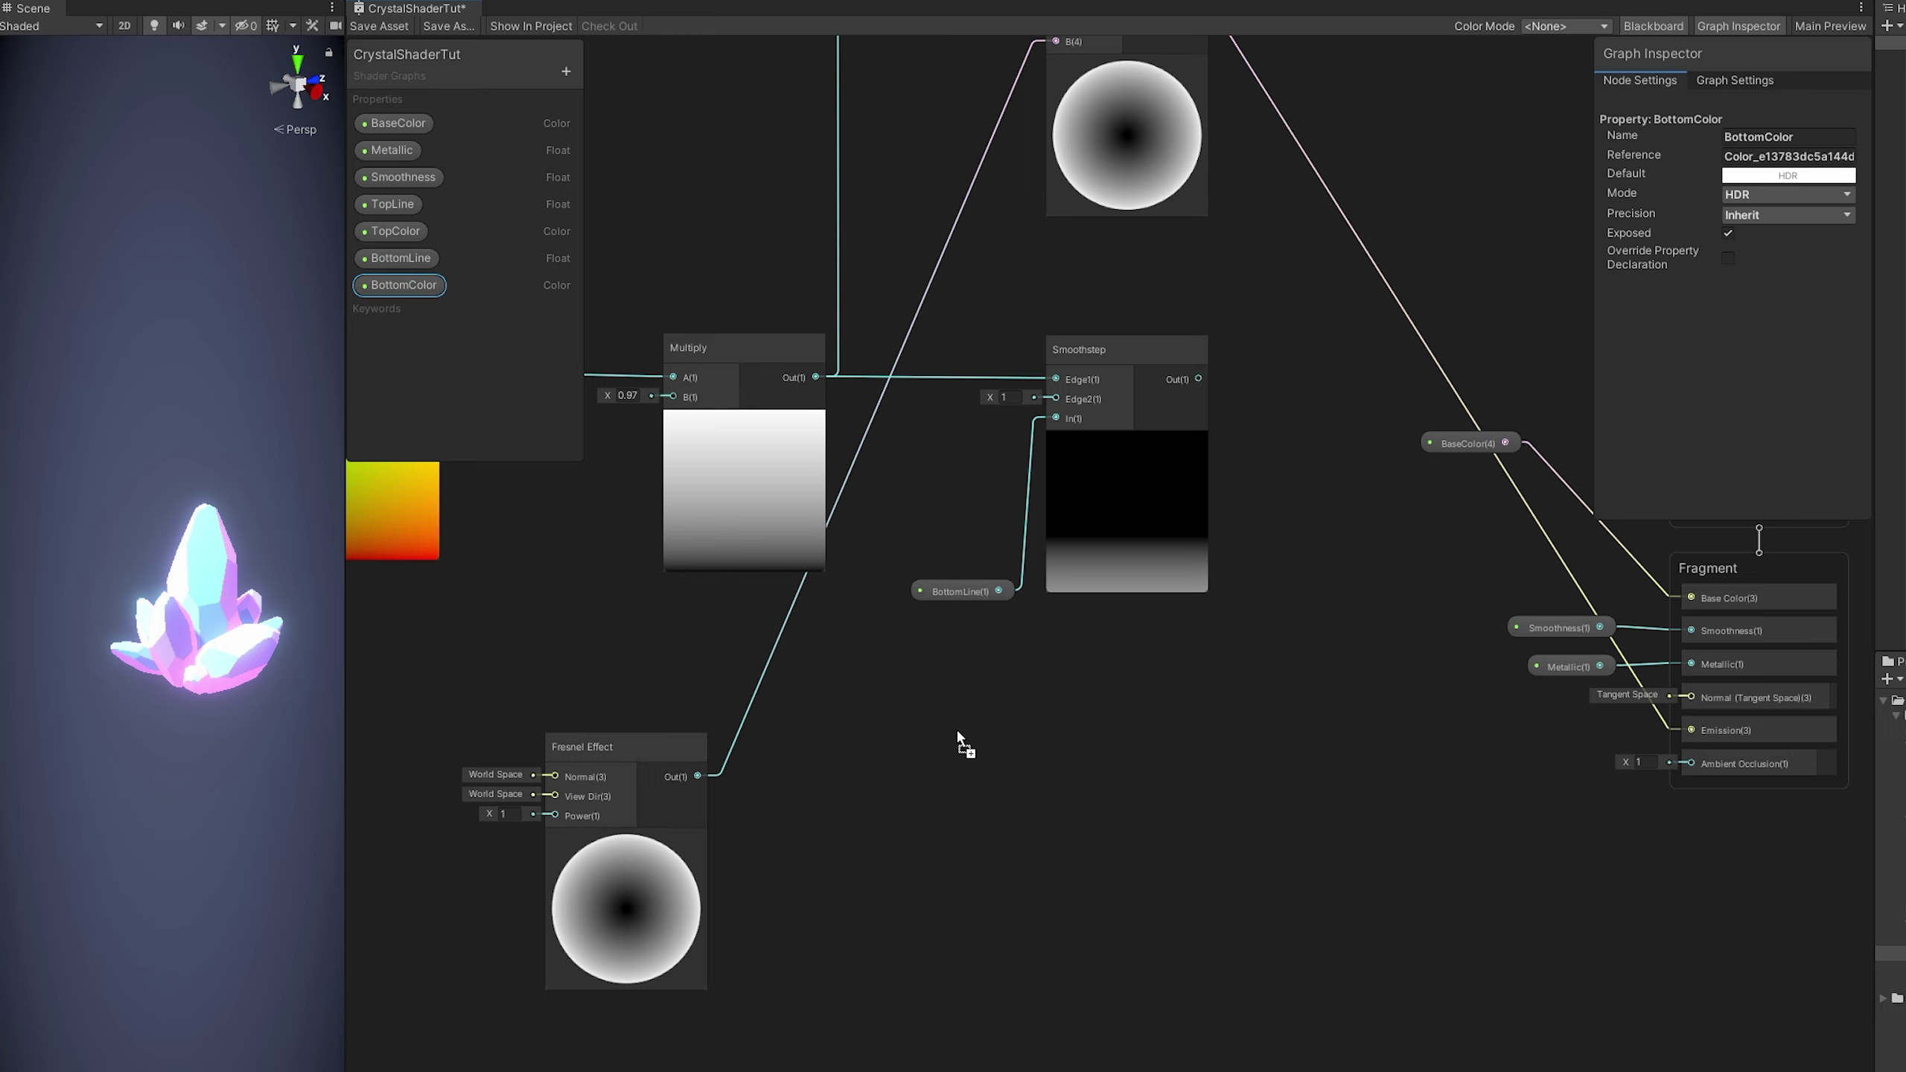
pyautogui.moveTo(1063, 775); pyautogui.dragTo(1156, 773)
pyautogui.write('multiply')
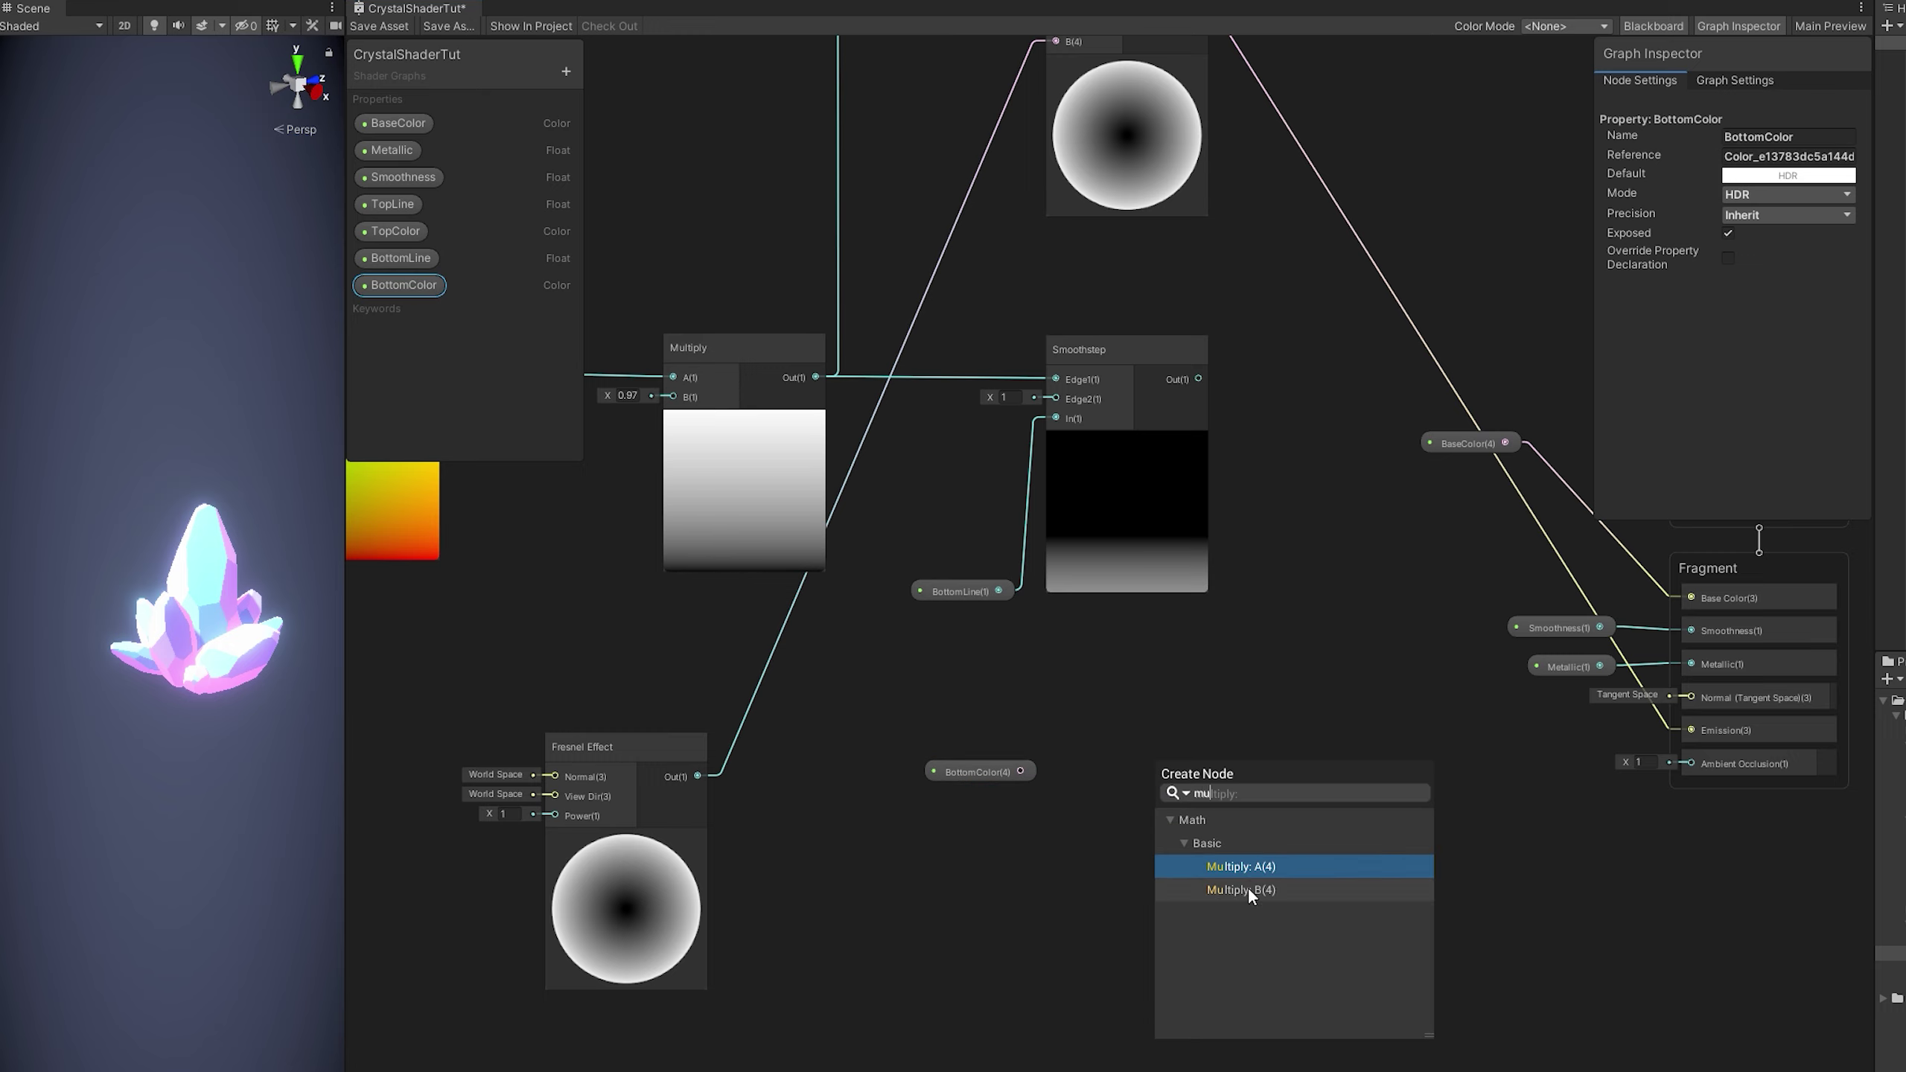
pyautogui.click(1248, 886)
pyautogui.click(944, 768)
pyautogui.moveTo(699, 775); pyautogui.dragTo(1078, 739)
pyautogui.moveTo(999, 800); pyautogui.dragTo(975, 808)
# - Multiply the lower Smoothstep's output by the BottomColor Fresnel Multiply's output in a new Multiply node
pyautogui.moveTo(1074, 666); pyautogui.dragTo(912, 860, button='middle')
pyautogui.moveTo(1036, 572); pyautogui.dragTo(1132, 689)
pyautogui.write('mul')
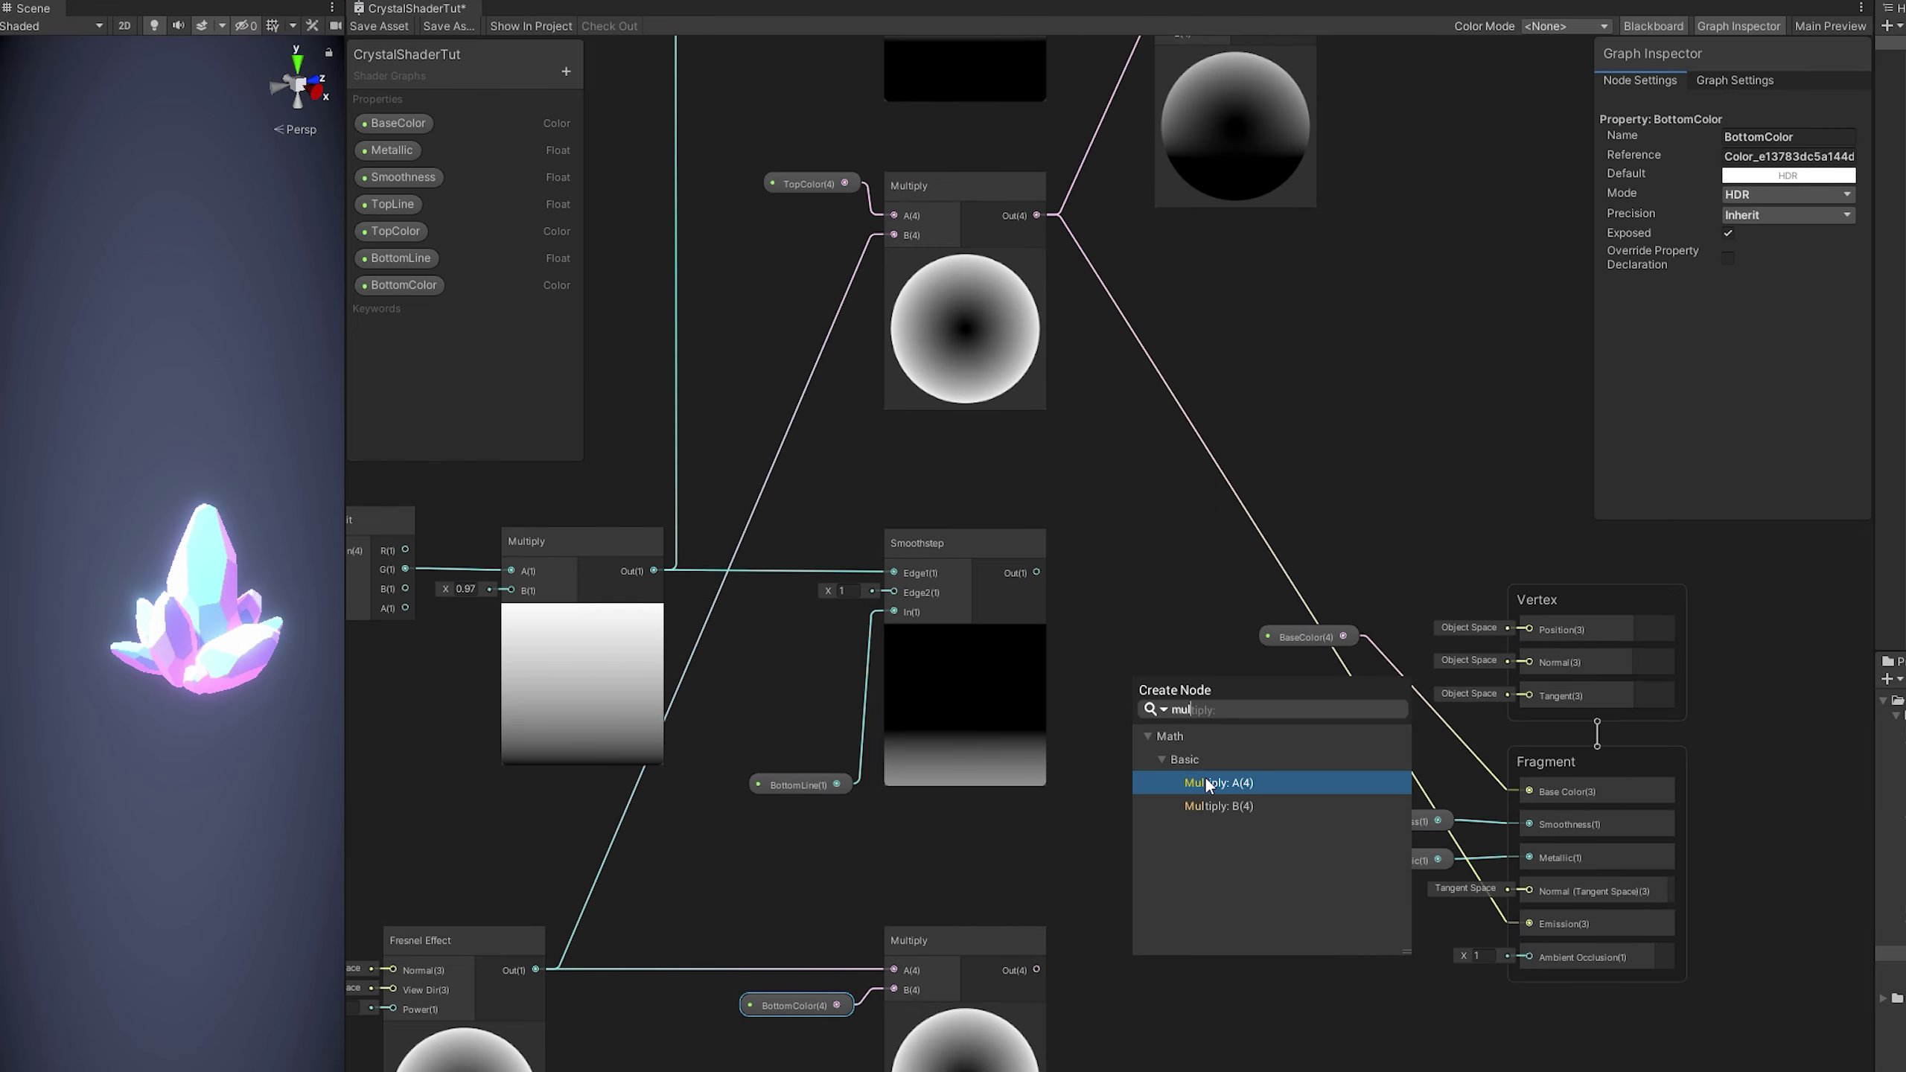
pyautogui.click(1205, 781)
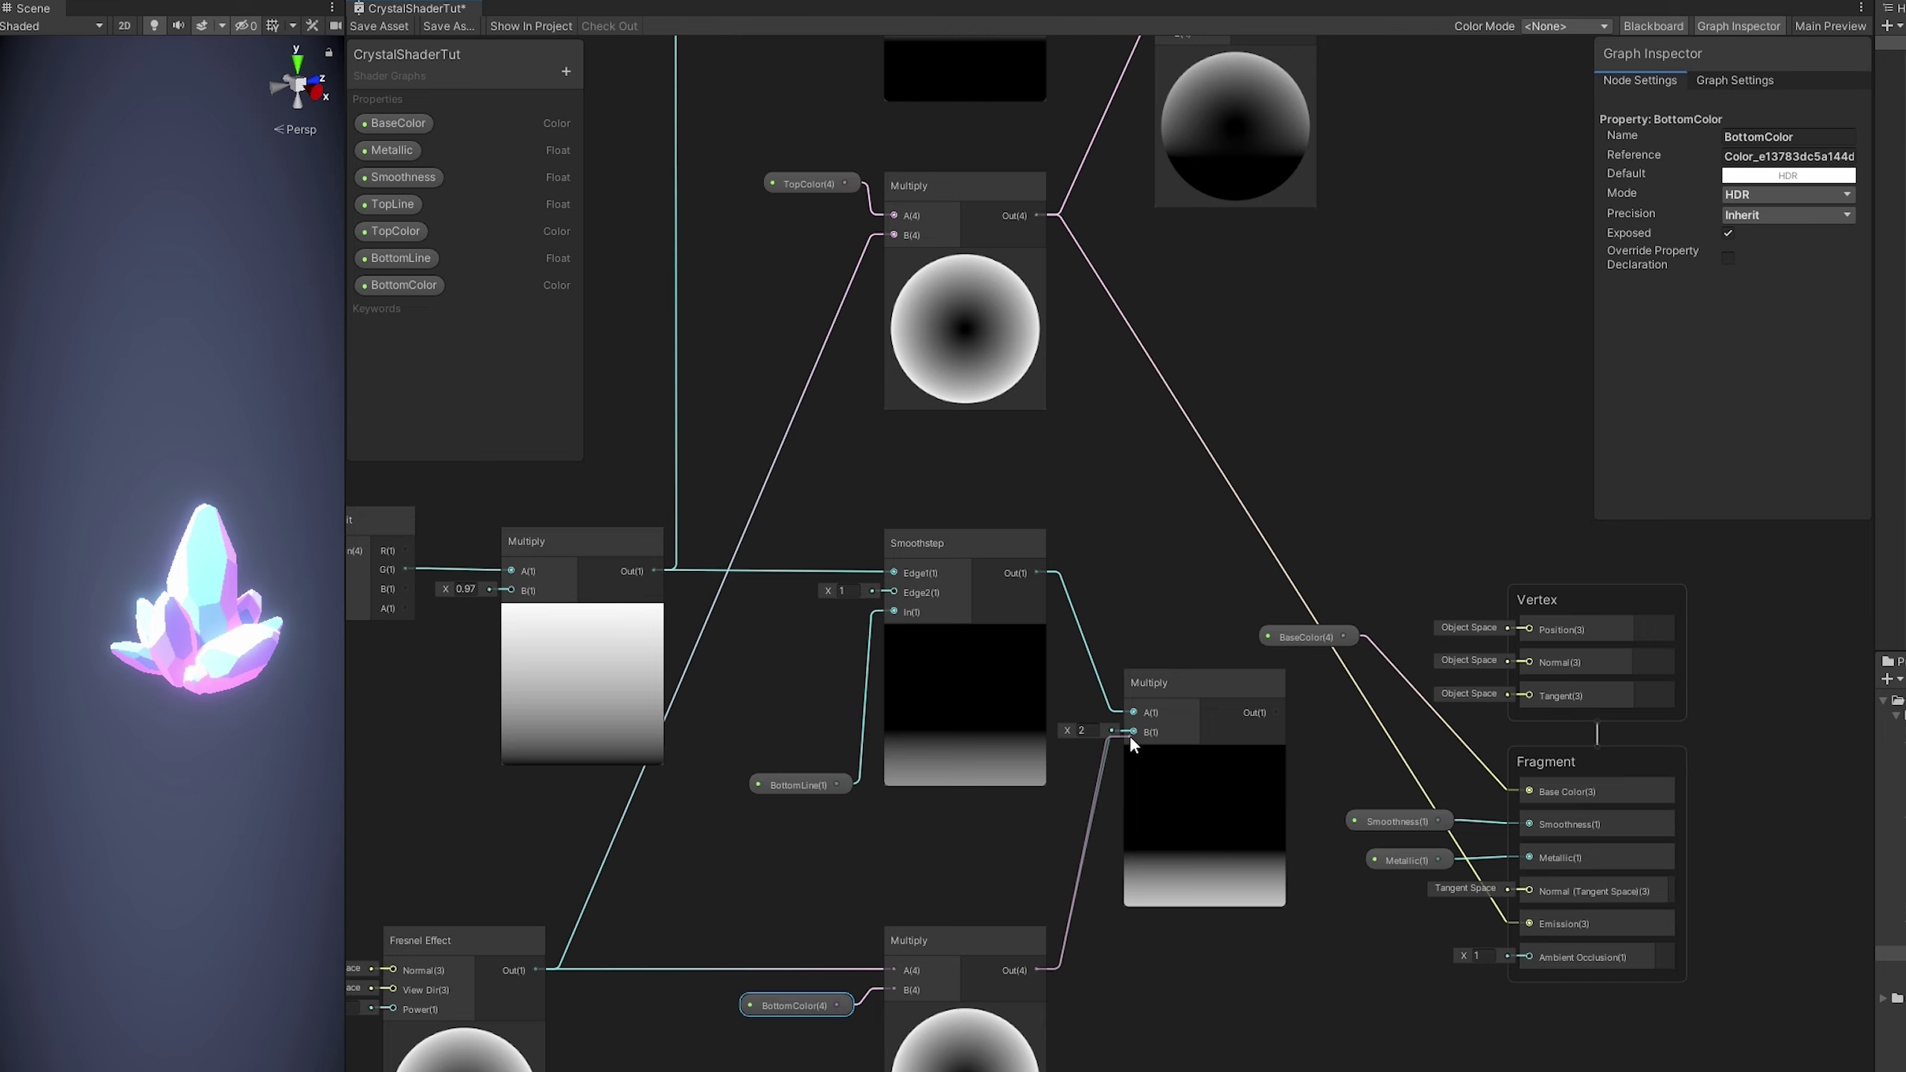
pyautogui.moveTo(1131, 737); pyautogui.dragTo(1132, 732)
# - Move the Vertex and Fragment blocks with their property nodes farther right to make room for another node
pyautogui.moveTo(1255, 753); pyautogui.dragTo(1084, 769, button='middle')
pyautogui.click(1136, 650)
pyautogui.moveTo(1515, 1047); pyautogui.dragTo(1194, 616)
pyautogui.moveTo(1336, 565); pyautogui.dragTo(1127, 705, button='middle')
pyautogui.moveTo(1212, 742); pyautogui.dragTo(1824, 425)
pyautogui.moveTo(1078, 429); pyautogui.dragTo(1547, 485, button='middle')
pyautogui.click(1435, 443)
pyautogui.moveTo(1436, 443); pyautogui.dragTo(1325, 459, button='middle')
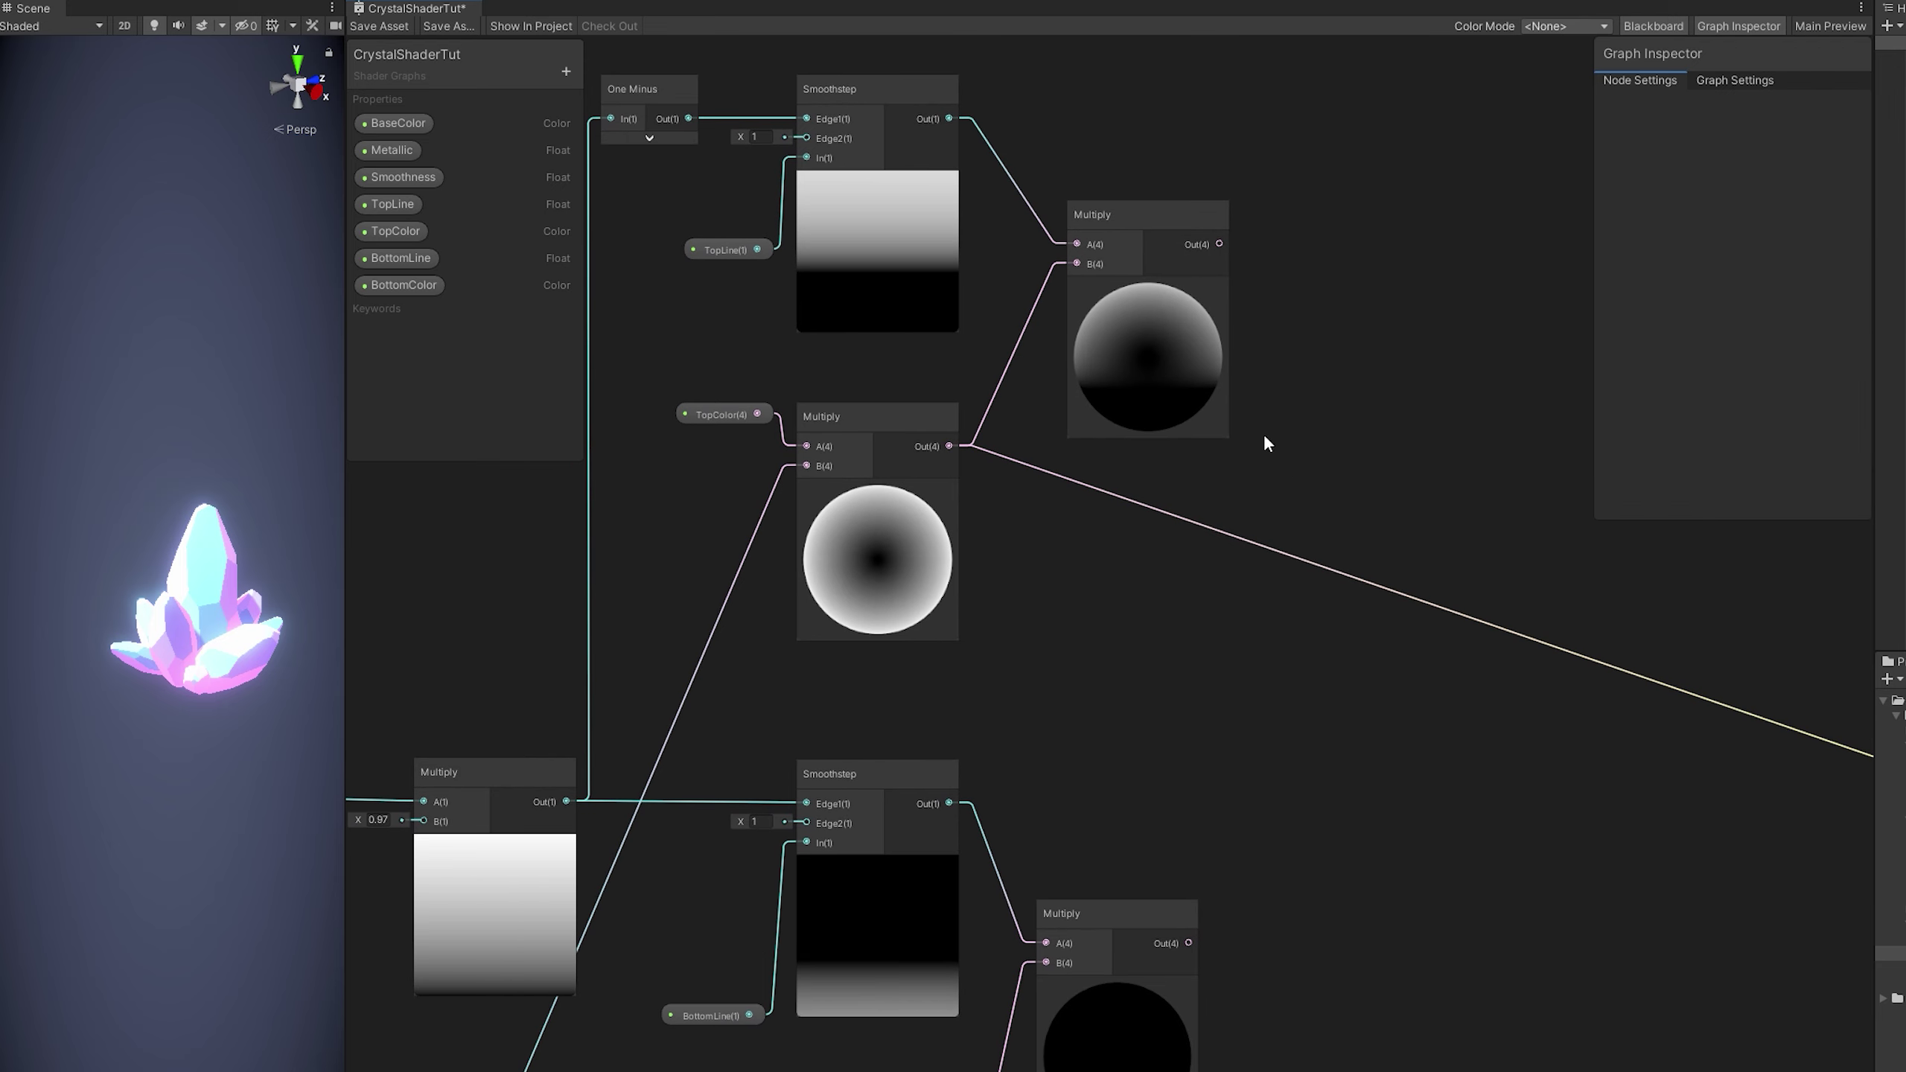
# - Combine the masked top and bottom color Multiply outputs in a new Add node
pyautogui.moveTo(1219, 244); pyautogui.dragTo(1325, 438)
pyautogui.write('add')
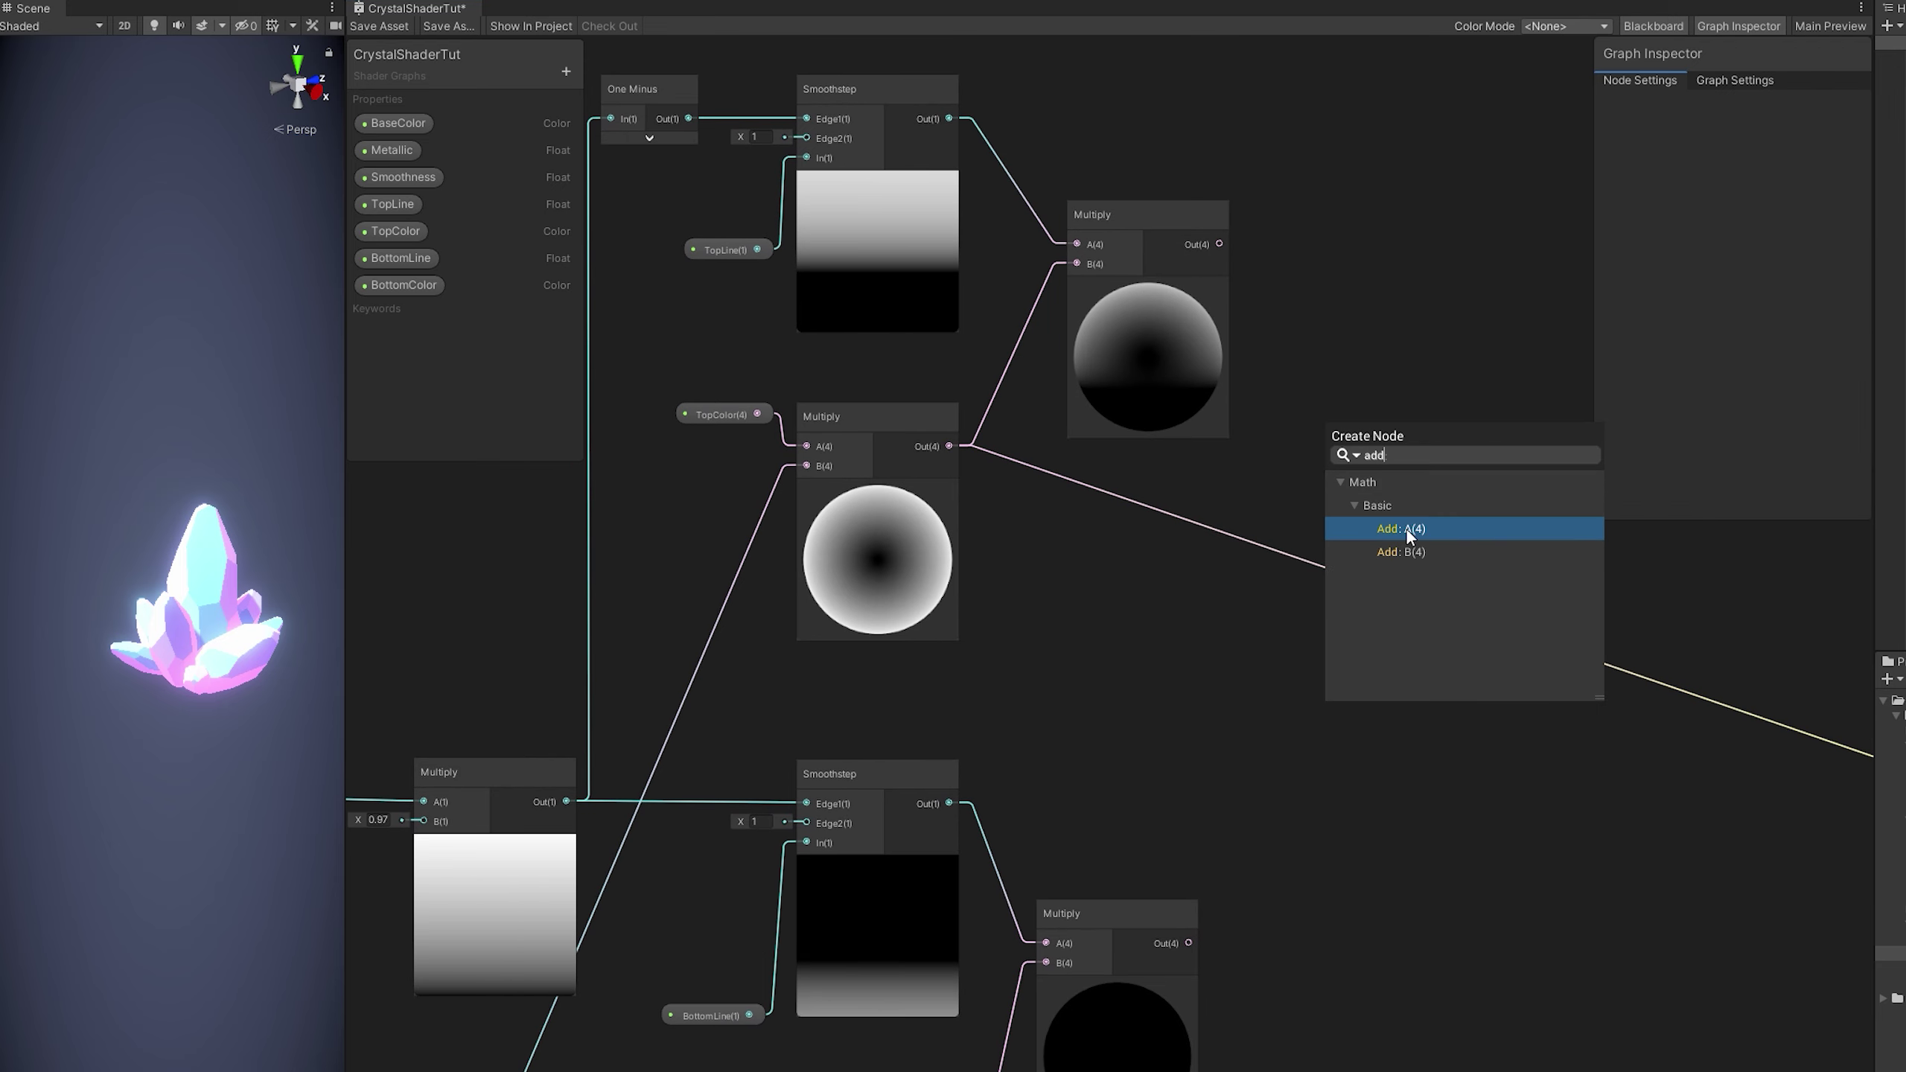
pyautogui.click(1406, 528)
pyautogui.moveTo(1187, 940); pyautogui.dragTo(1326, 477)
# - Connect the Add output to the Fragment's Emission input and align the master stack and its property nodes with the Add node
pyautogui.moveTo(1424, 631); pyautogui.dragTo(1003, 729, button='middle')
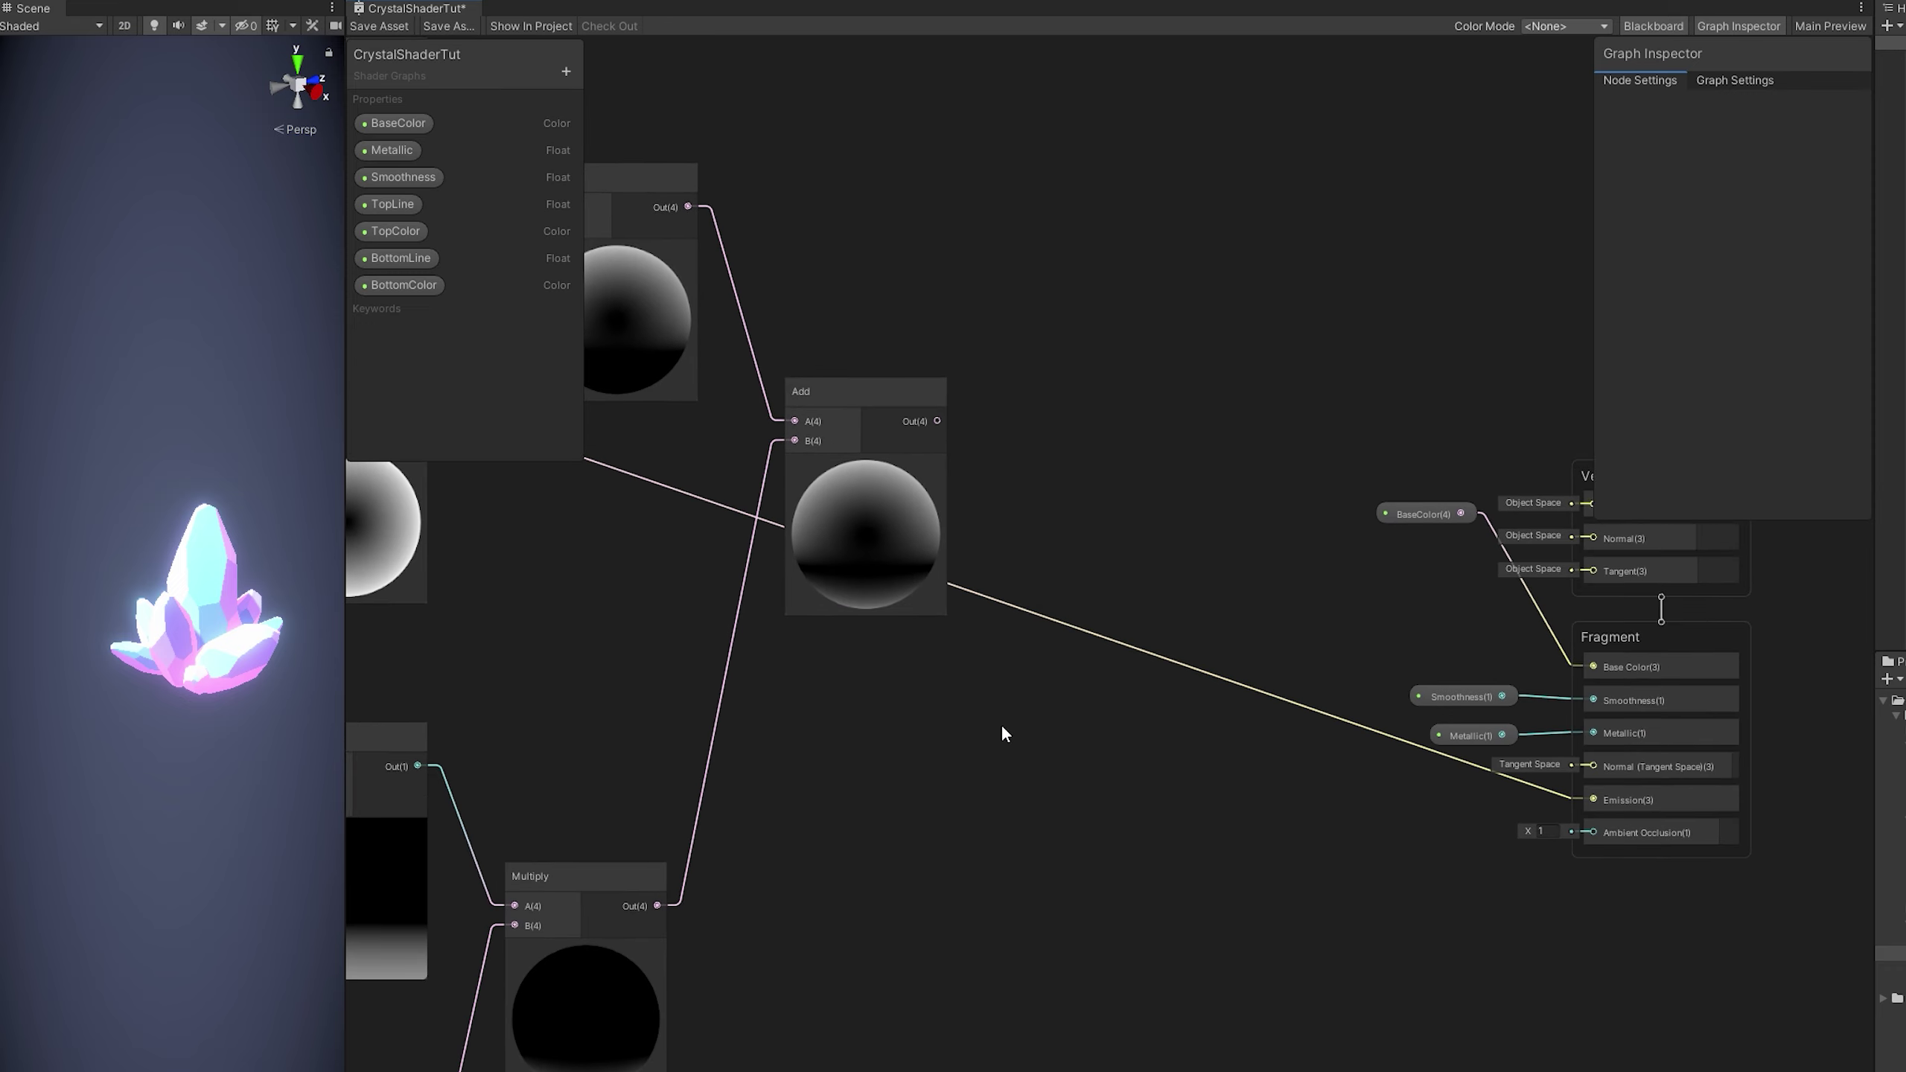
pyautogui.moveTo(1604, 799); pyautogui.dragTo(1602, 798)
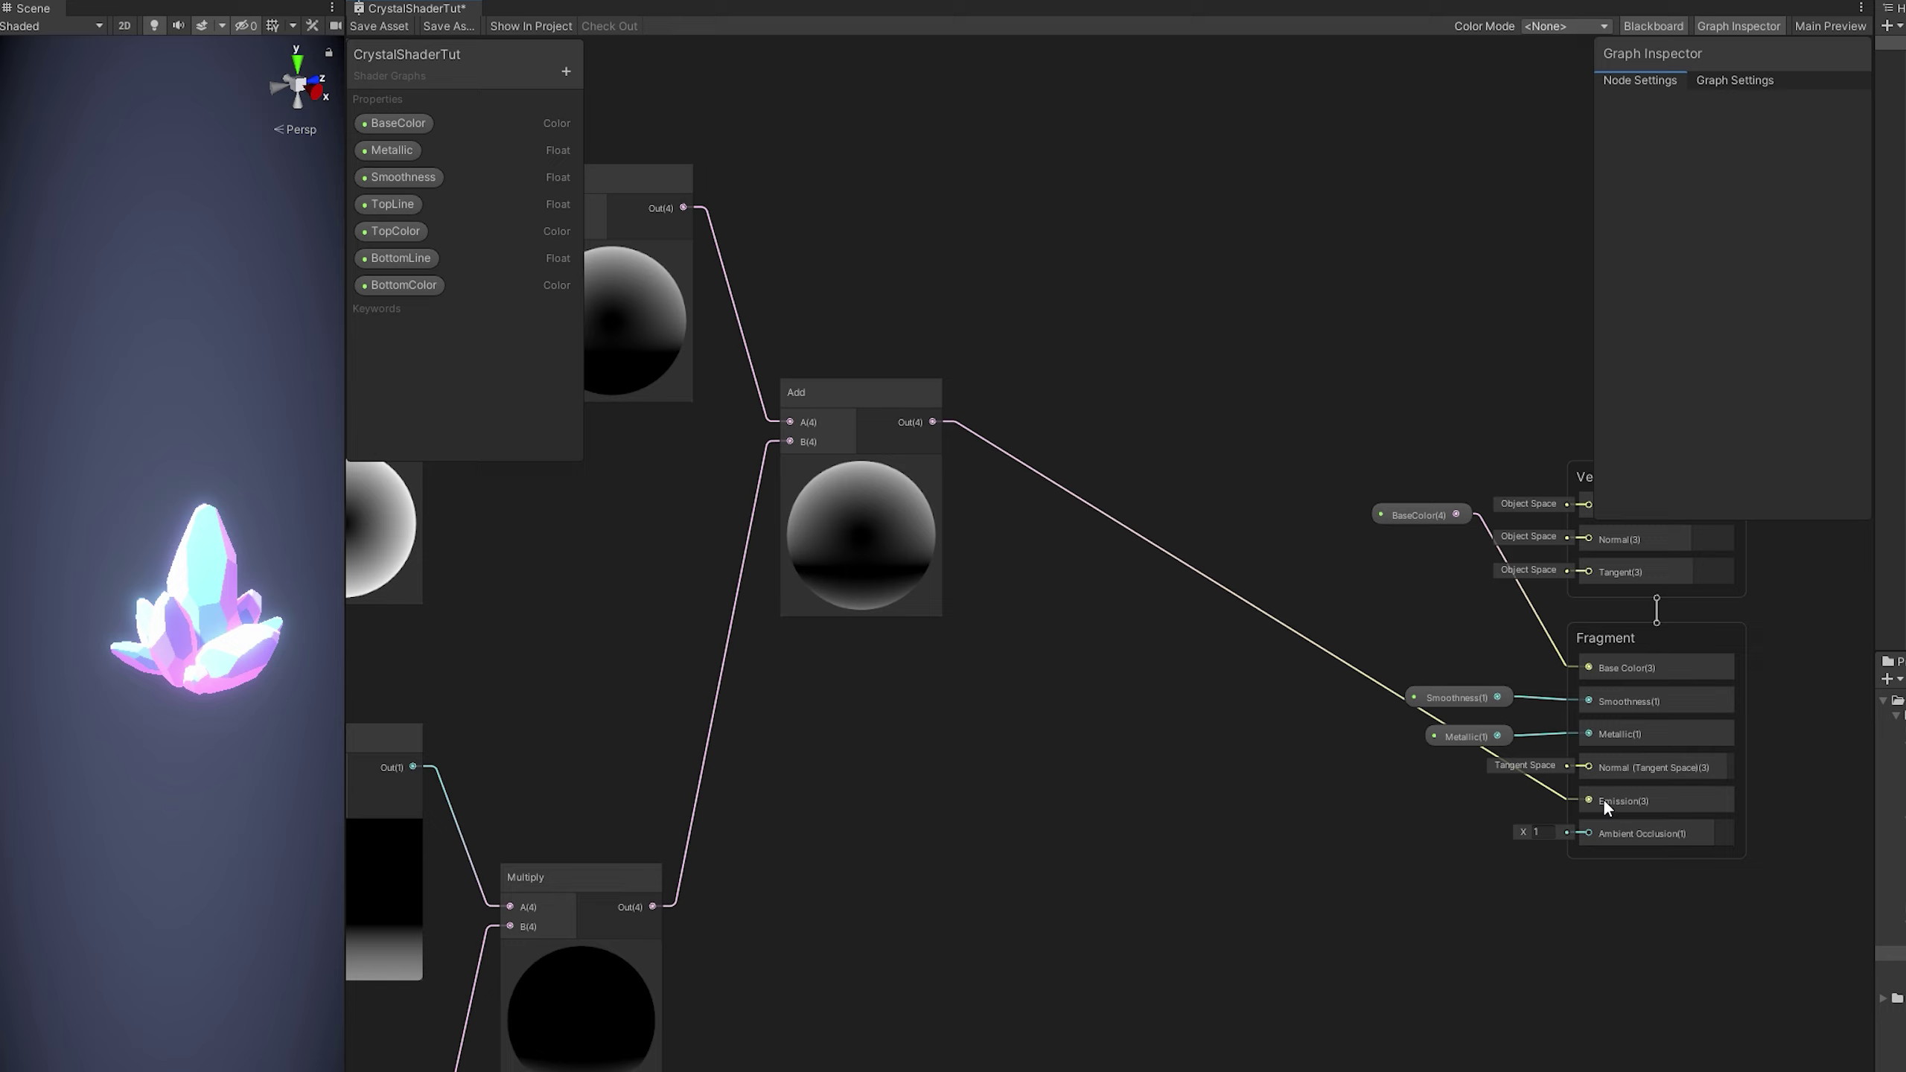
pyautogui.moveTo(1605, 768); pyautogui.dragTo(1496, 768, button='middle')
pyautogui.scroll(1, 1496, 767)
pyautogui.moveTo(1645, 991); pyautogui.dragTo(1276, 450)
pyautogui.moveTo(1504, 431); pyautogui.dragTo(1500, 135)
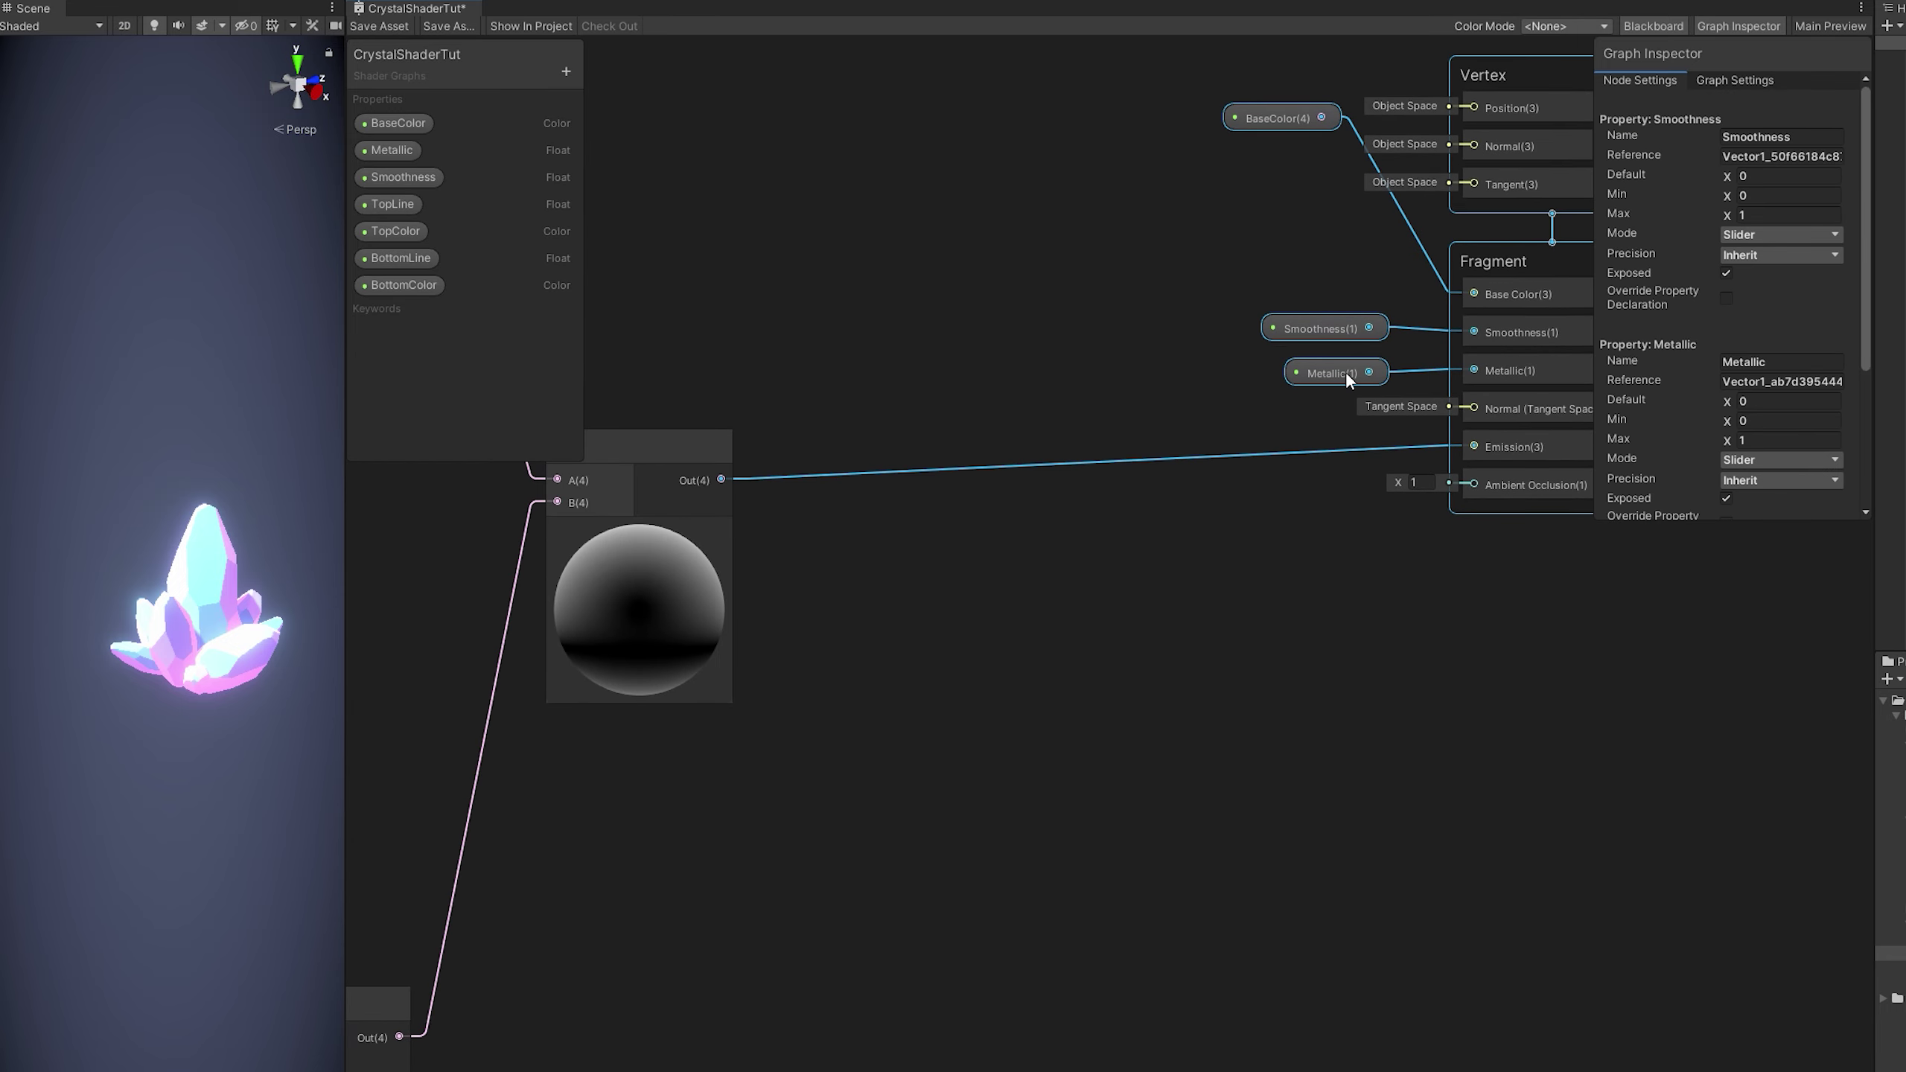
# - Save the shader graph asset and widen the Scene view beside the graph
pyautogui.scroll(-4, 1346, 371)
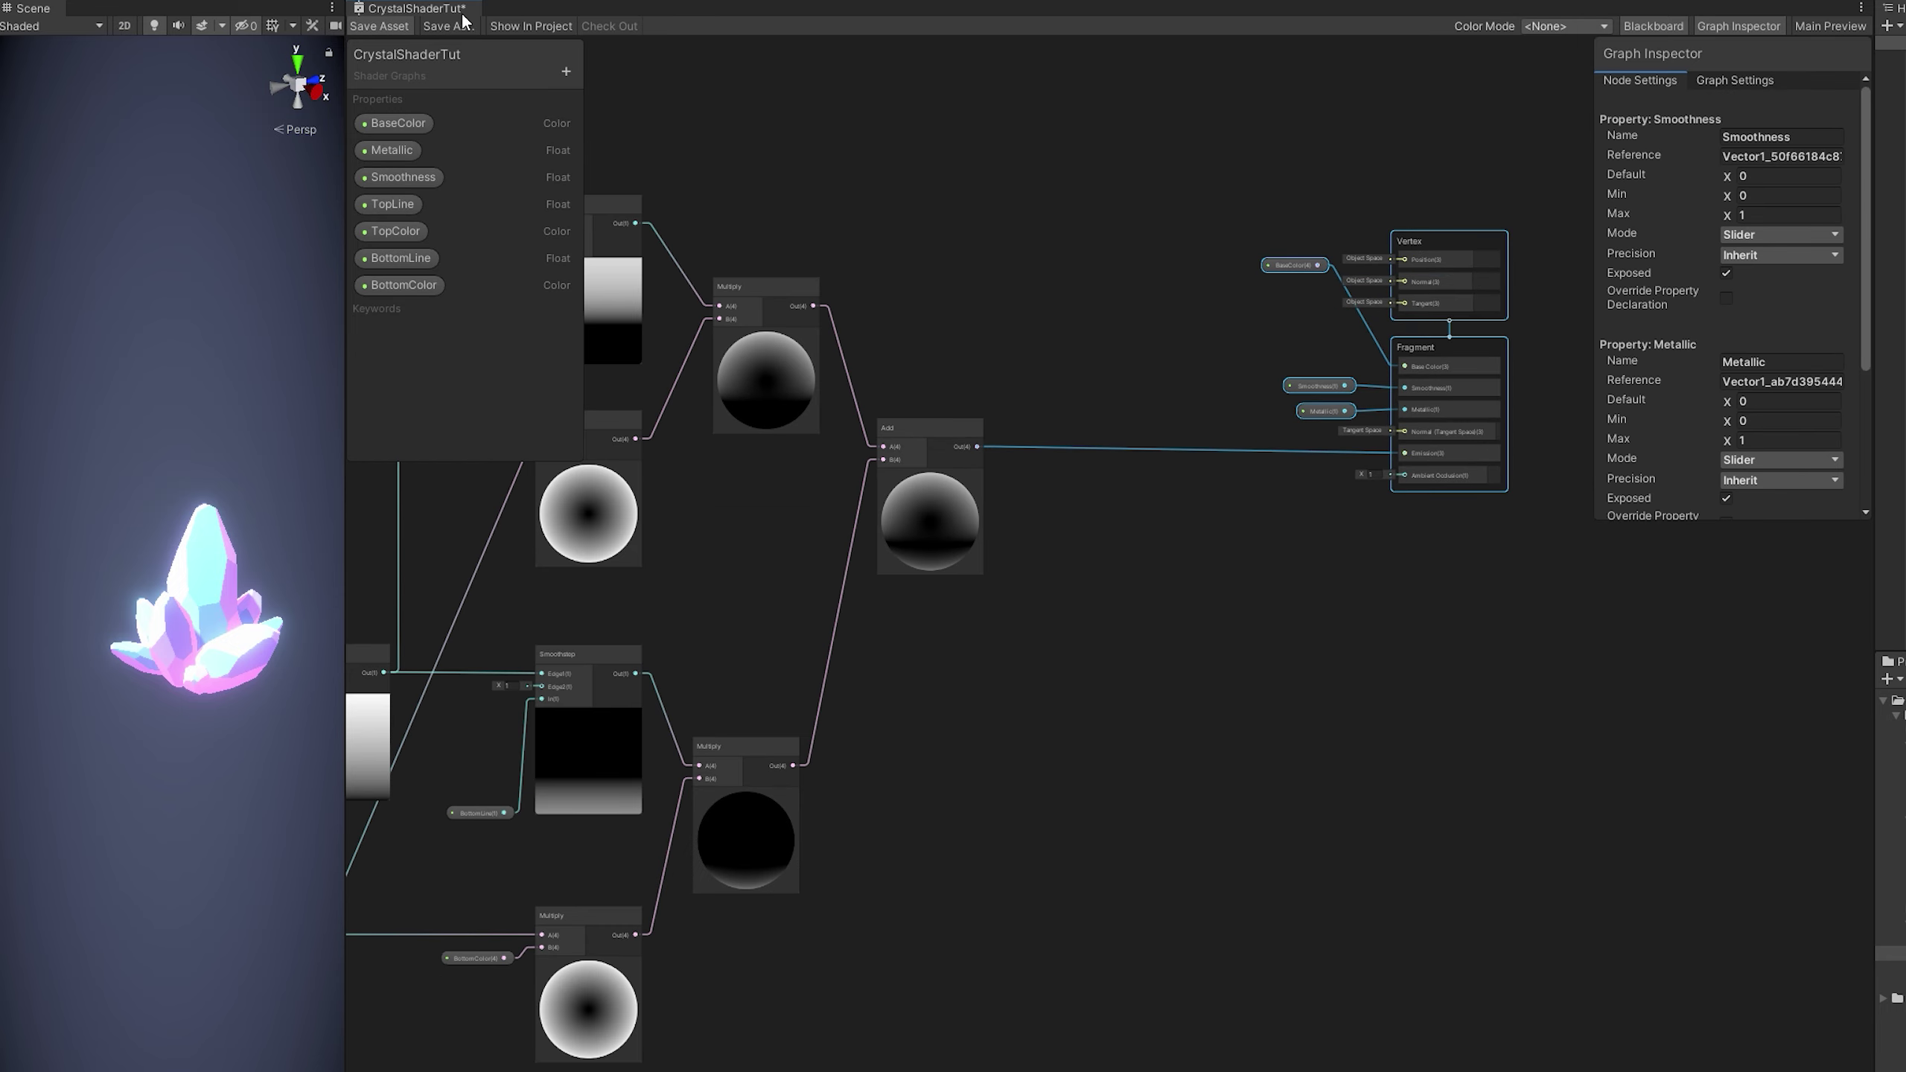
pyautogui.moveTo(348, 535); pyautogui.dragTo(1339, 528)
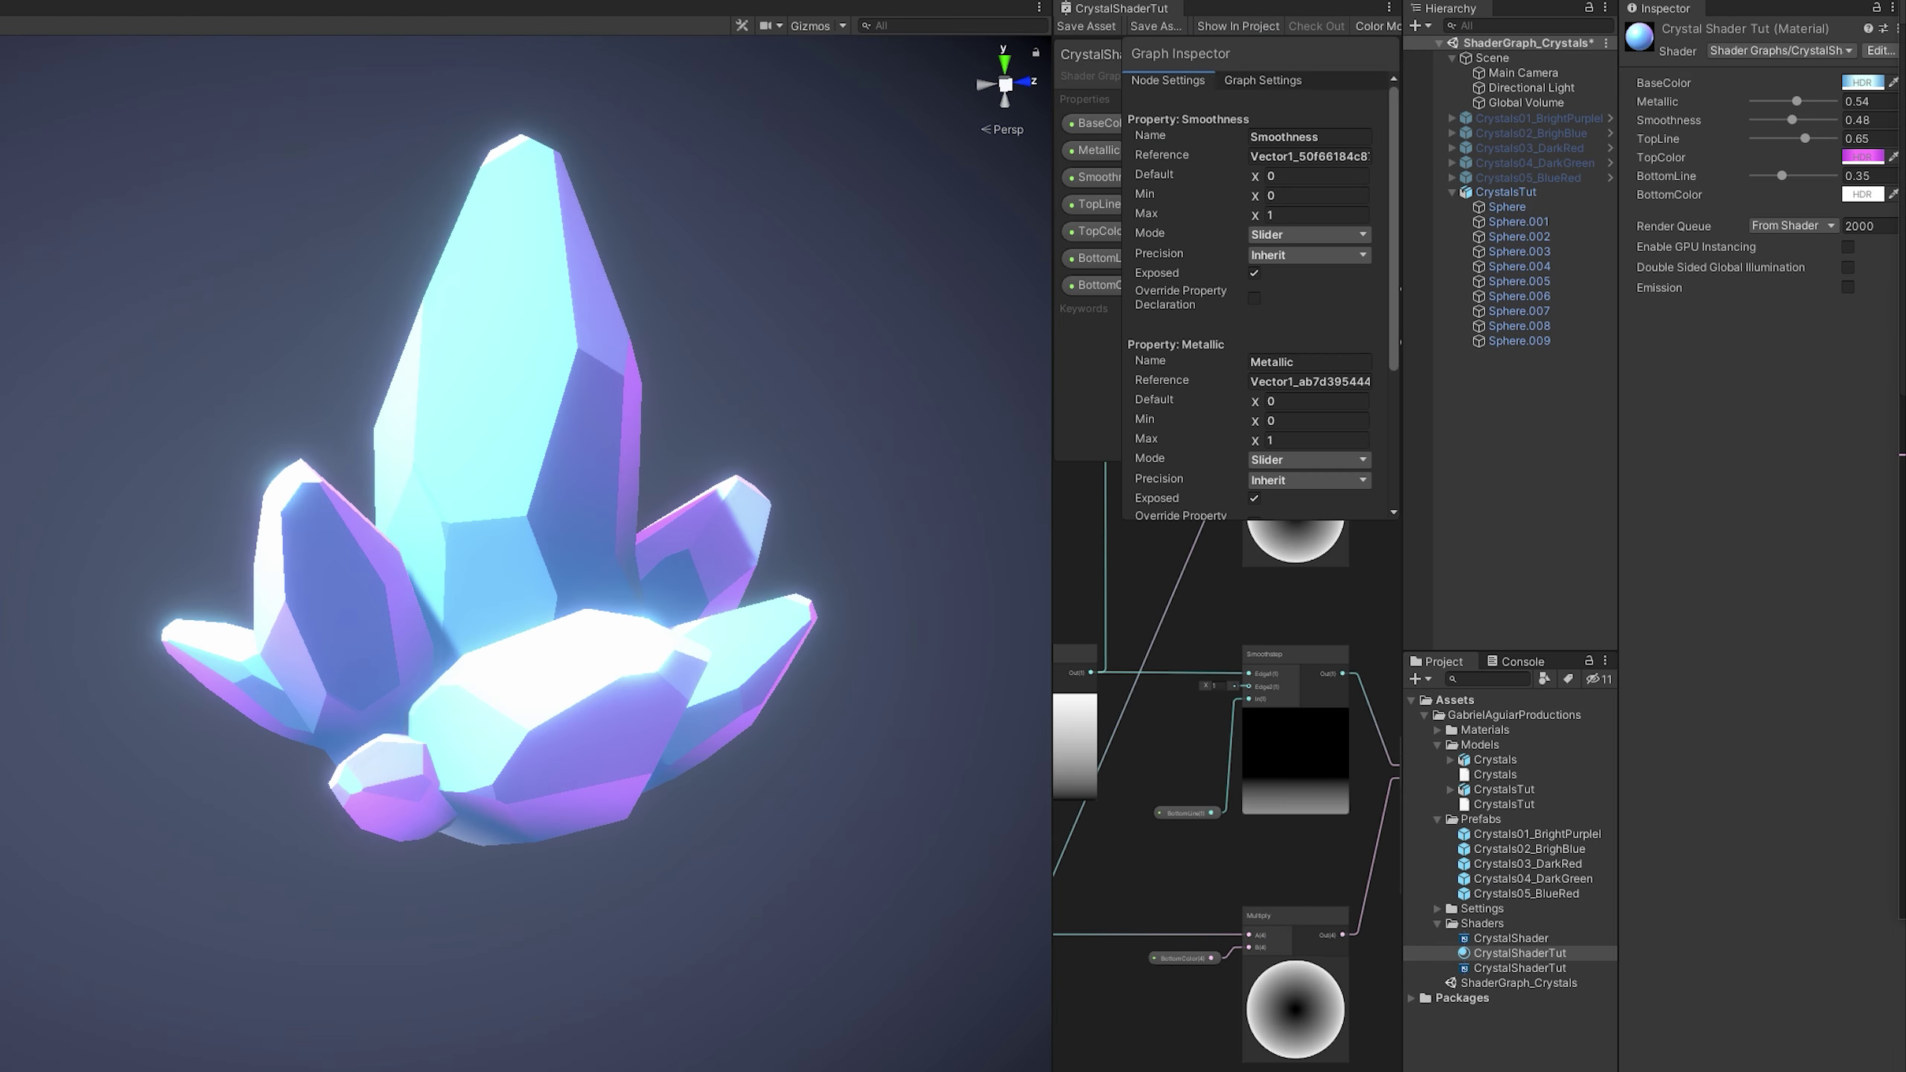
# - Set the crystal material's BottomColor to blue with HSV 236, 82, 93 and intensity 1.2, and its BottomLine to 0.71
pyautogui.click(1861, 194)
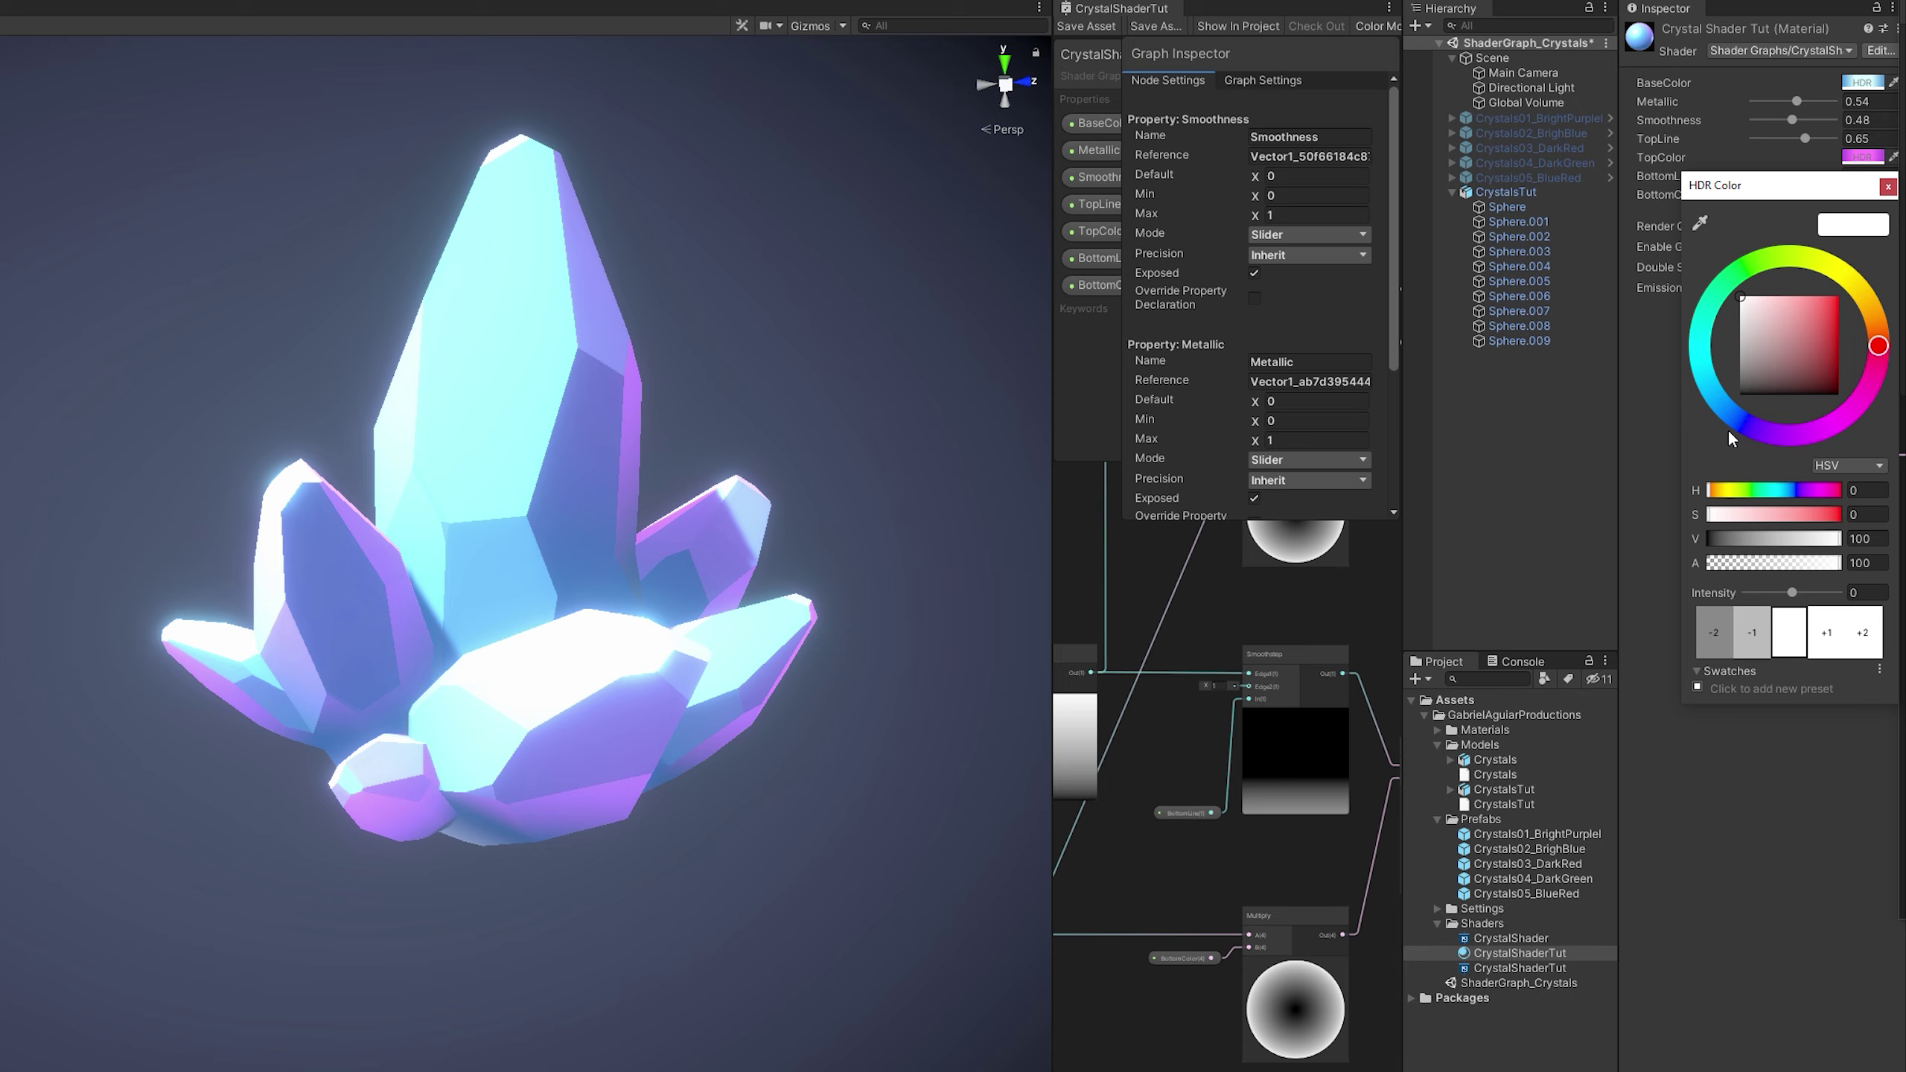
pyautogui.moveTo(1788, 350); pyautogui.dragTo(1820, 303)
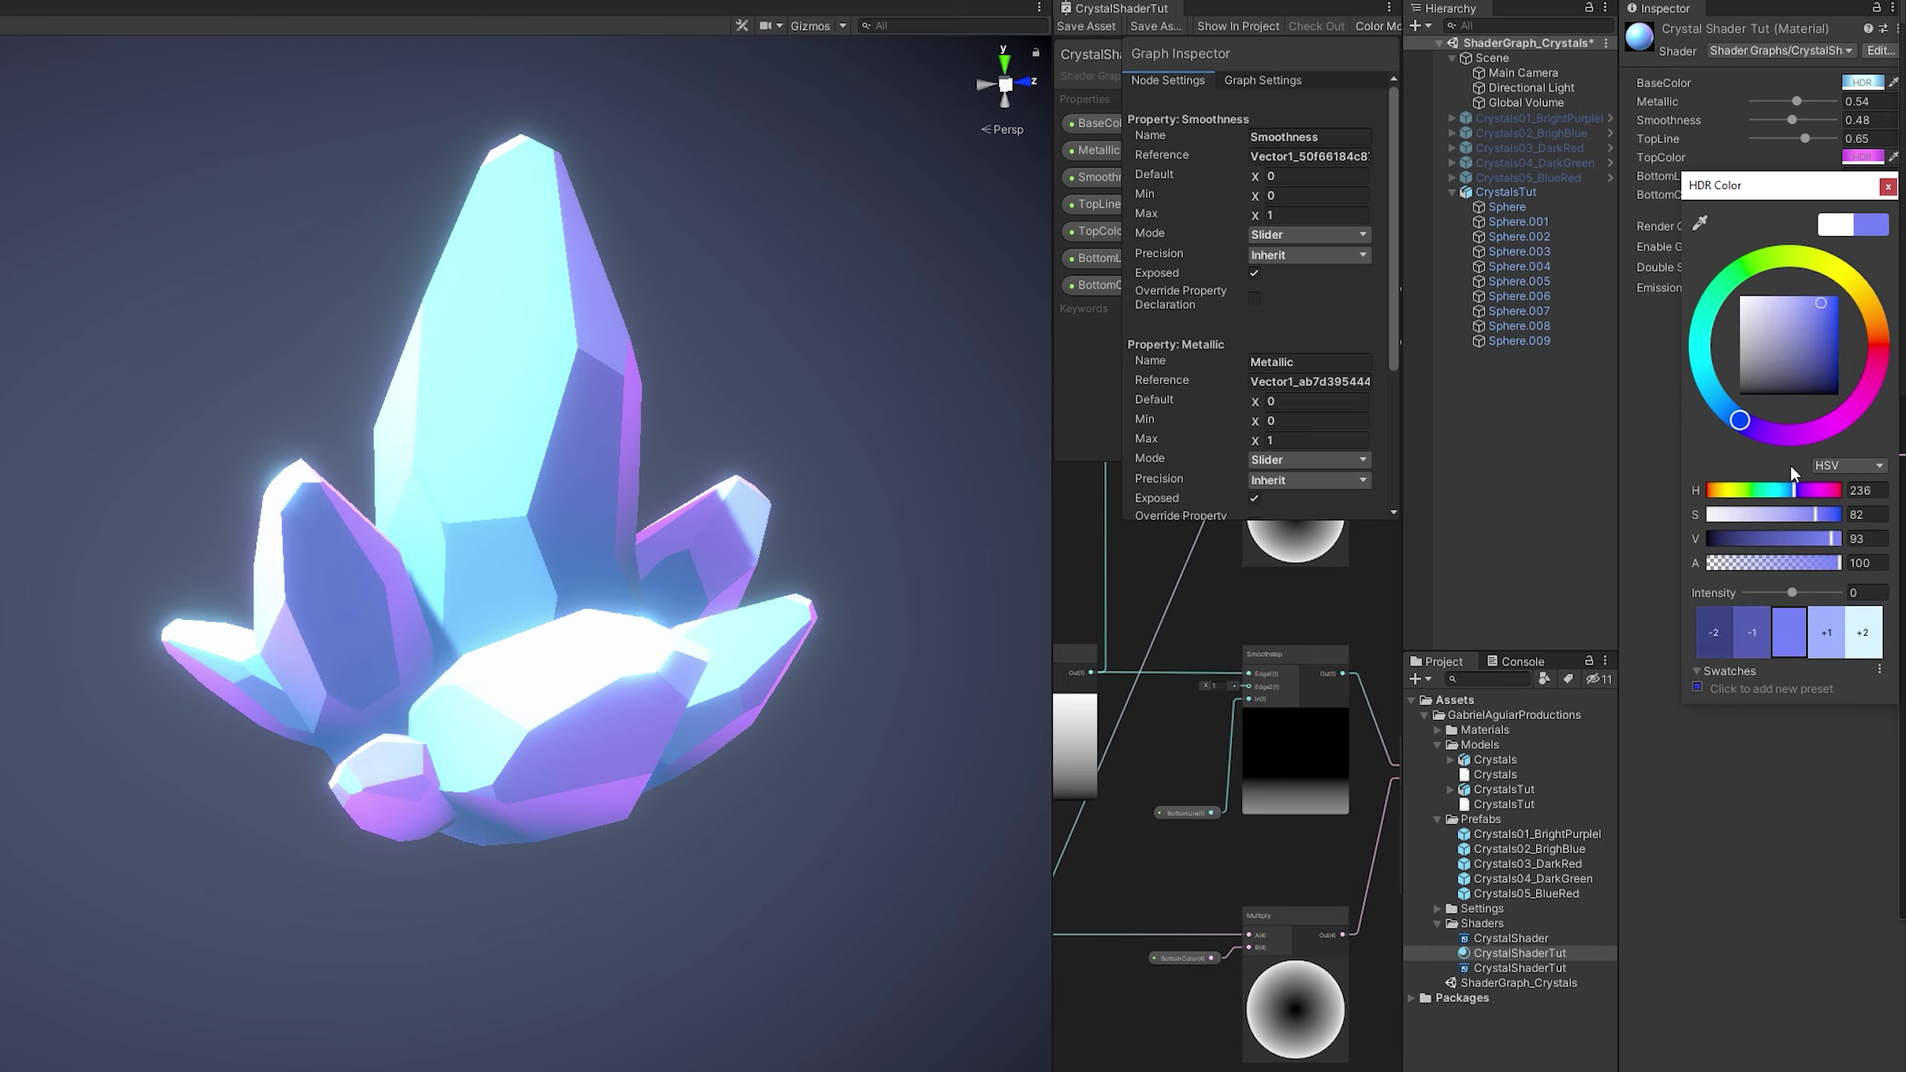
pyautogui.moveTo(1799, 591); pyautogui.dragTo(1801, 591)
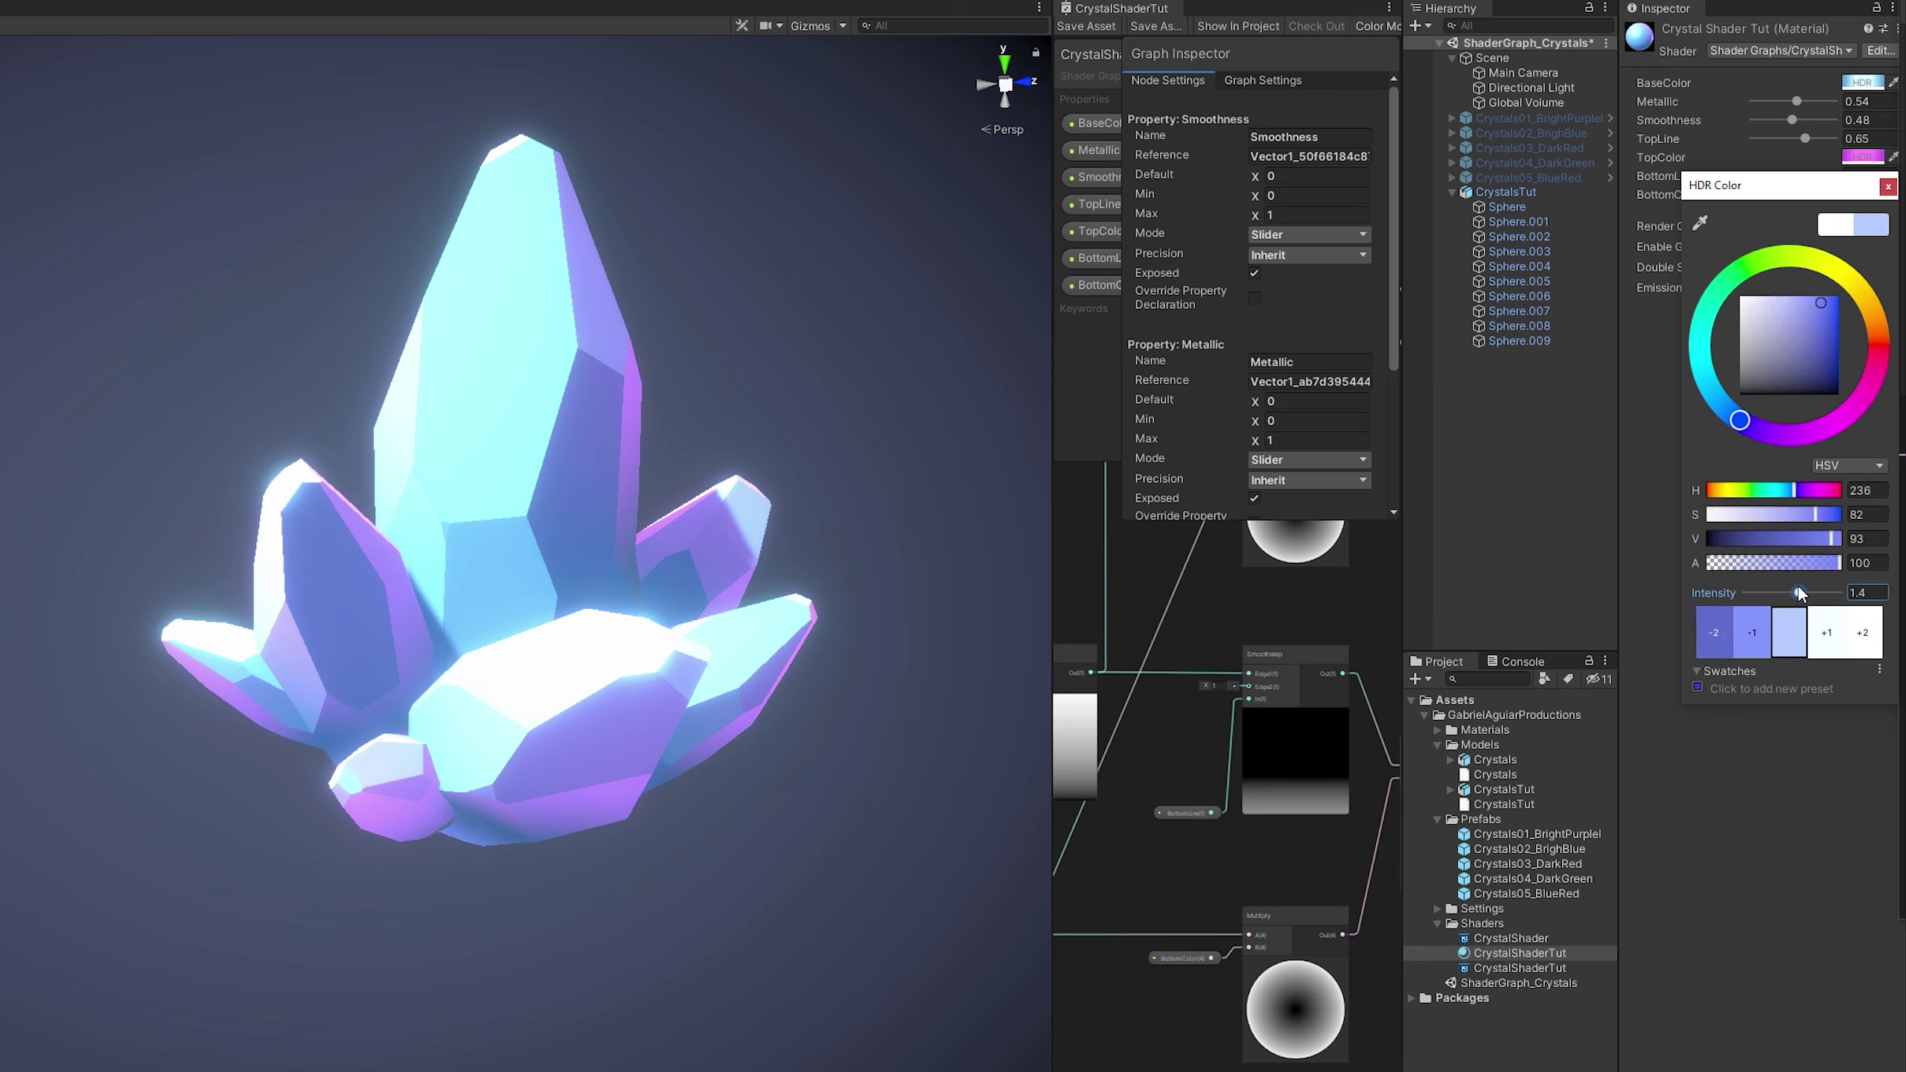
pyautogui.click(1741, 764)
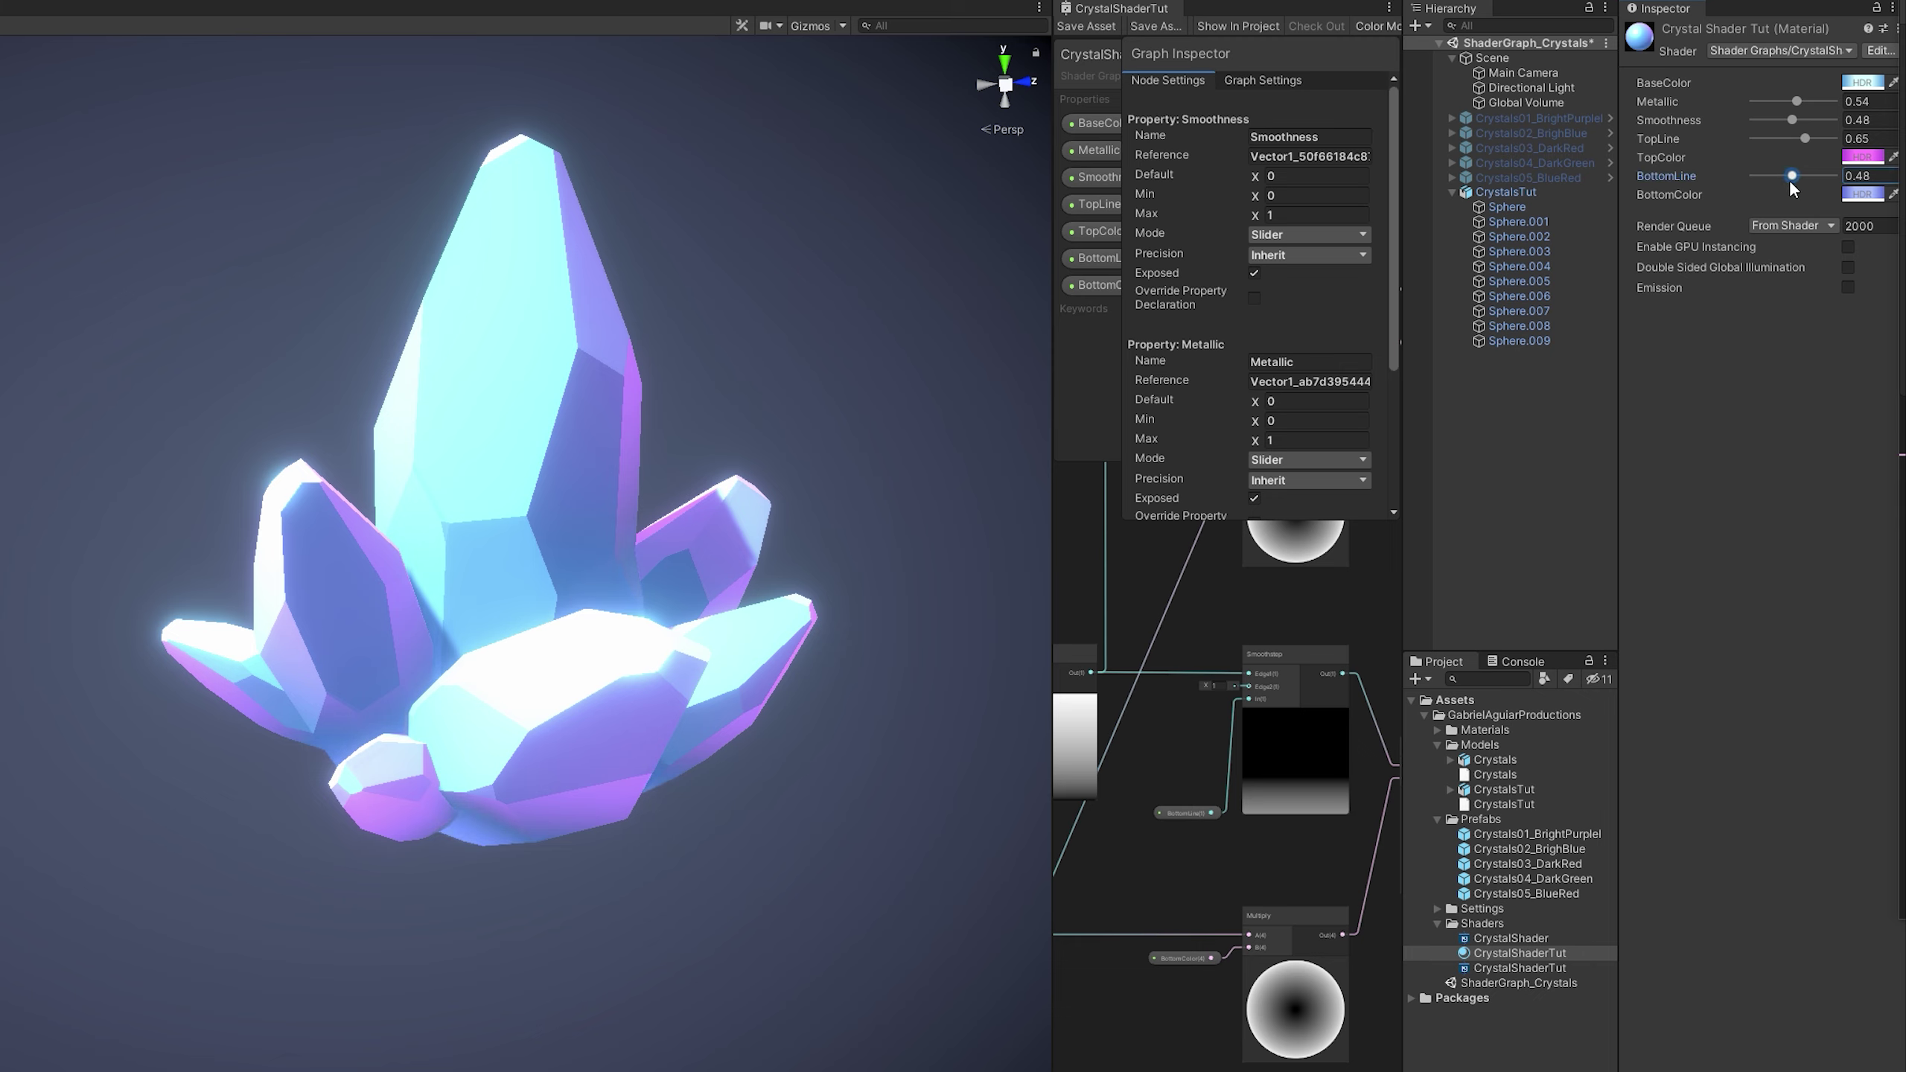
pyautogui.moveTo(1790, 183); pyautogui.dragTo(1809, 183)
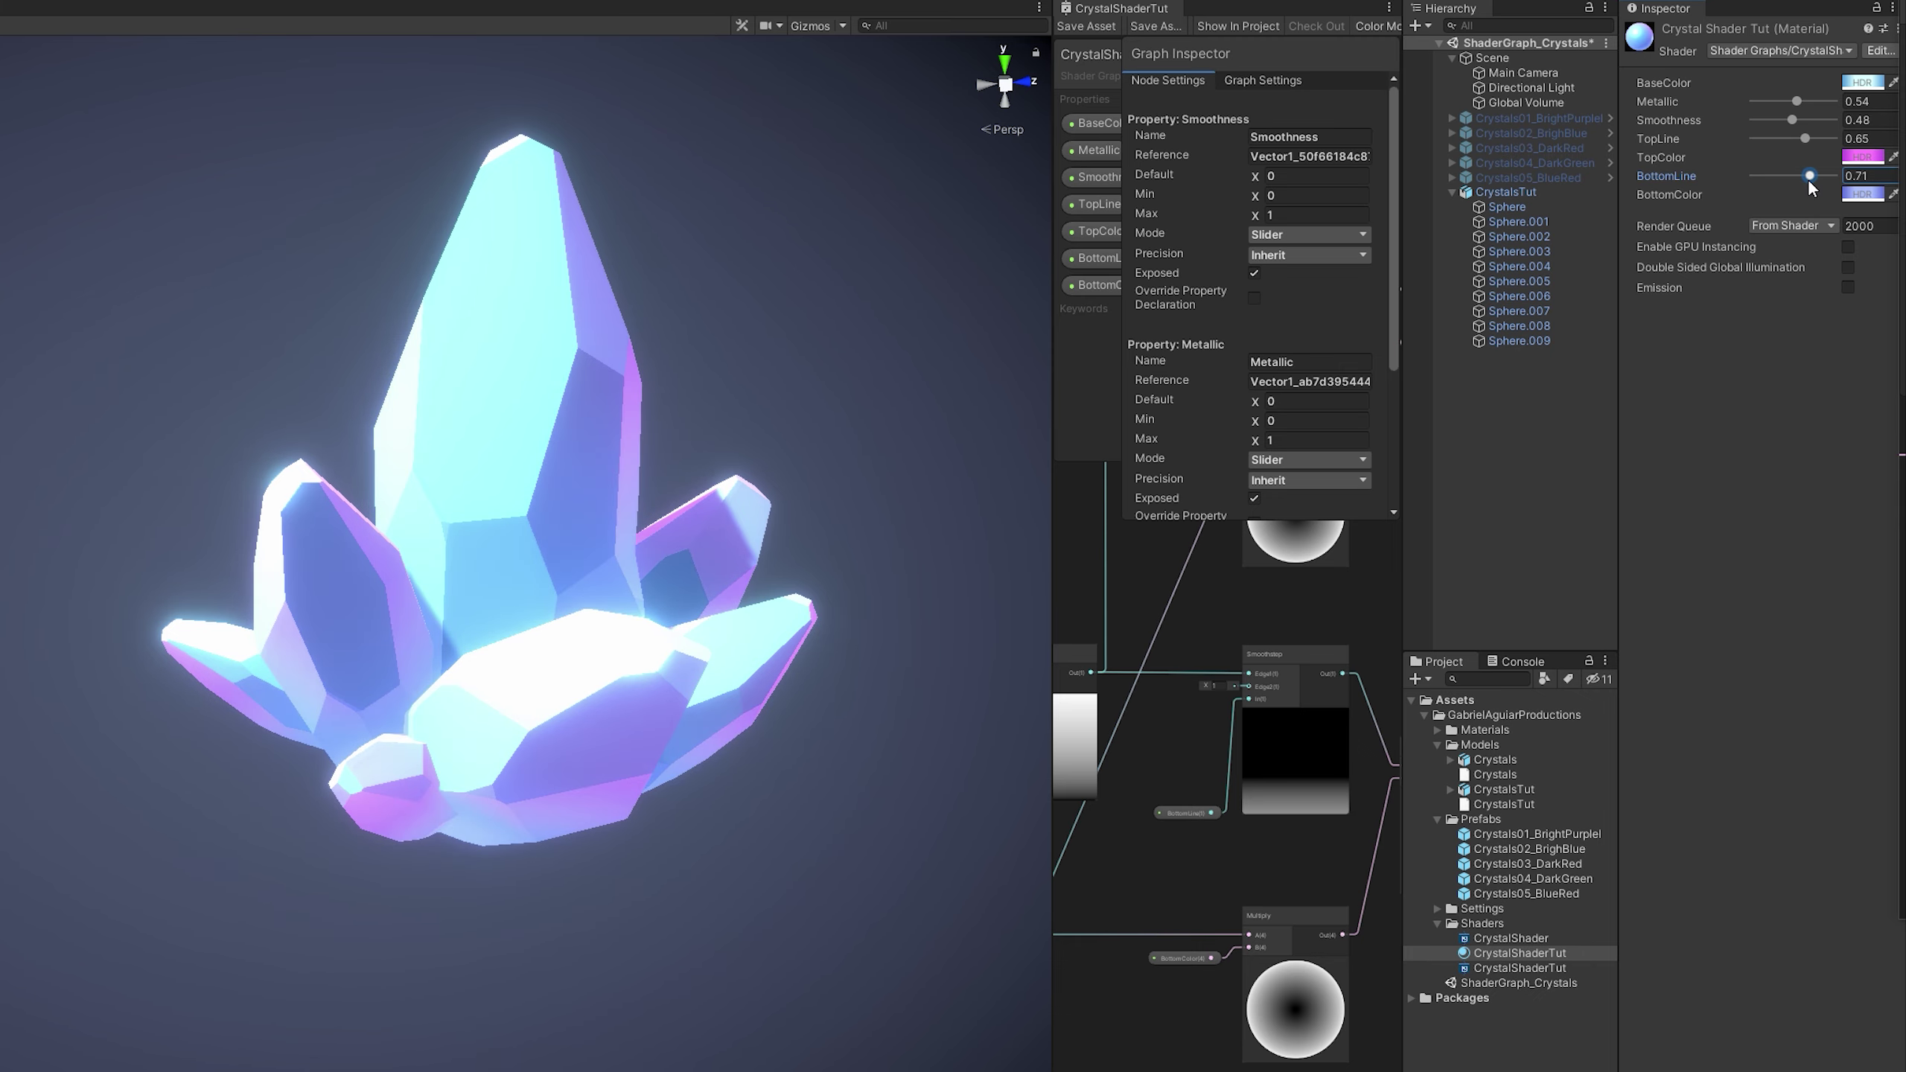
# - Set the crystal material's BottomColor to violet with HSV 243, 81, 75 and intensity about 2.07
pyautogui.click(1863, 194)
pyautogui.moveTo(1800, 591); pyautogui.dragTo(1816, 596)
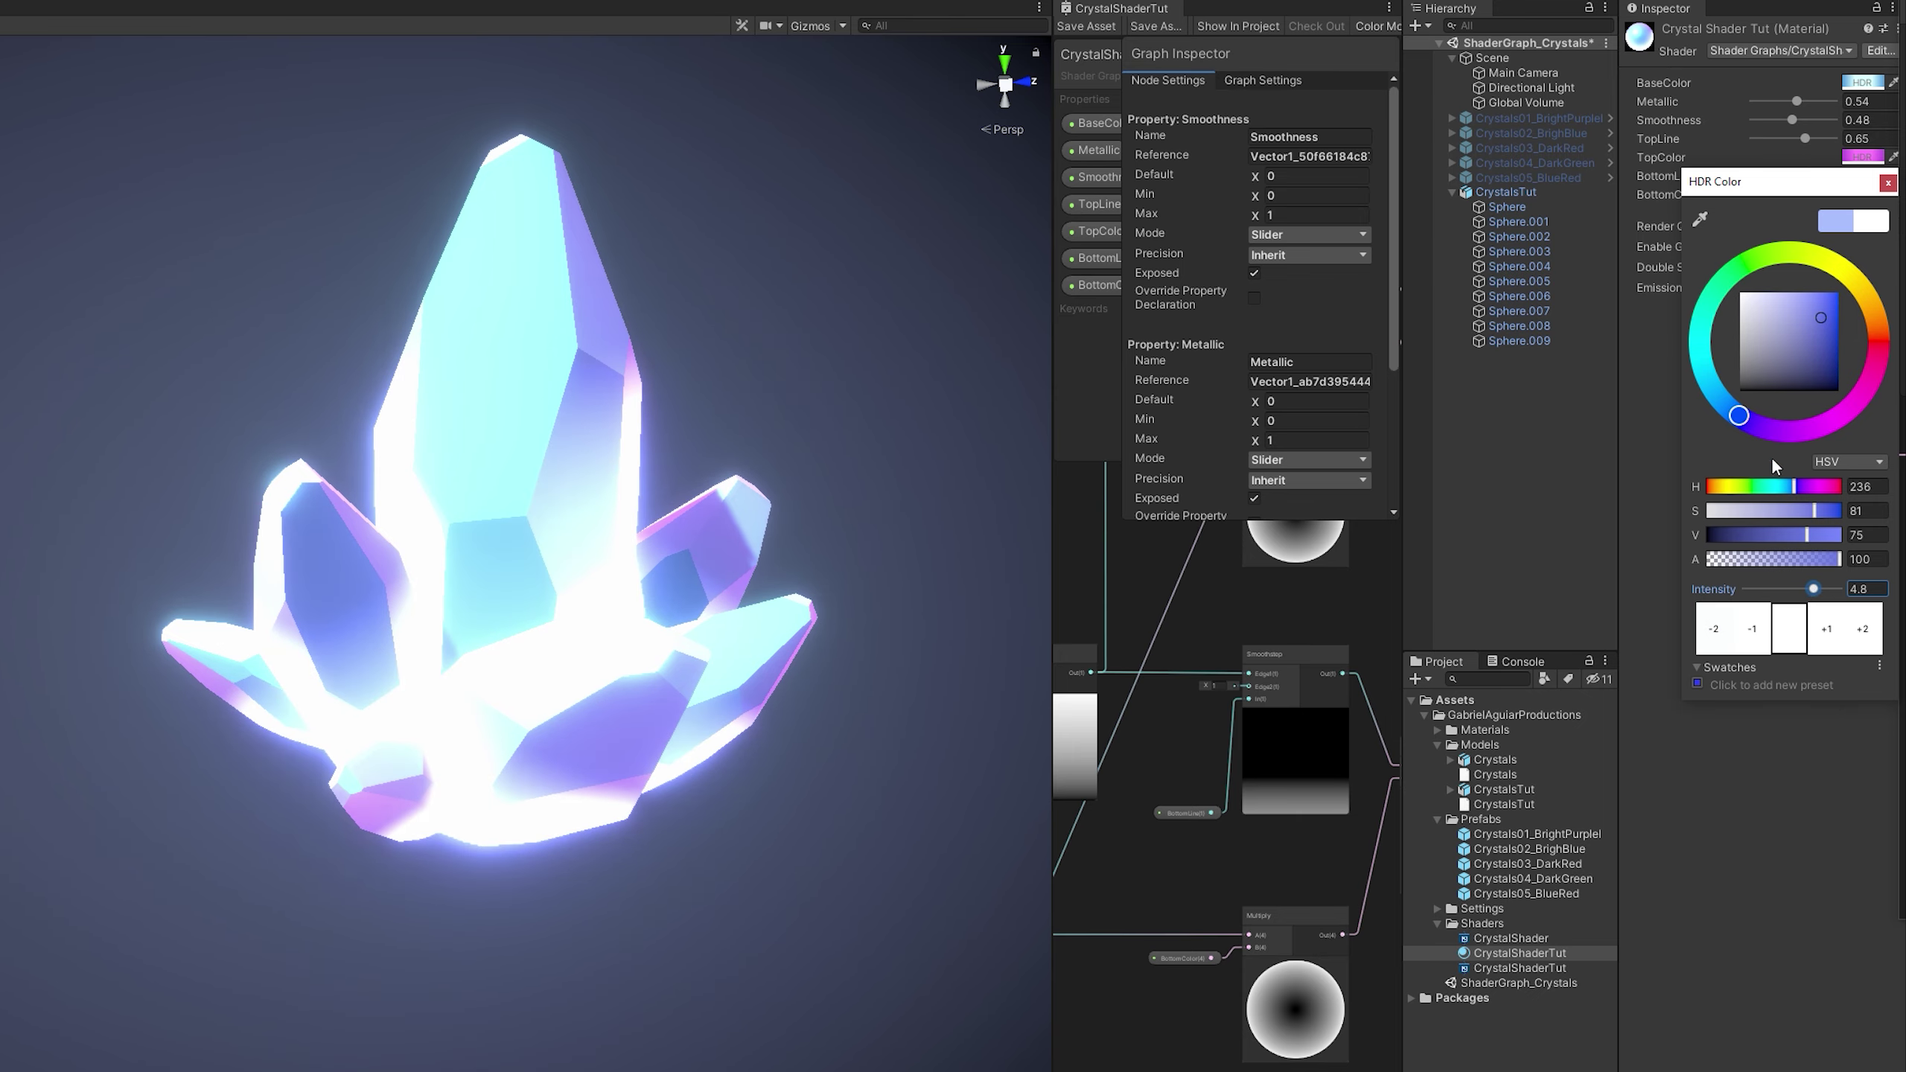
pyautogui.moveTo(1775, 430); pyautogui.dragTo(1822, 430)
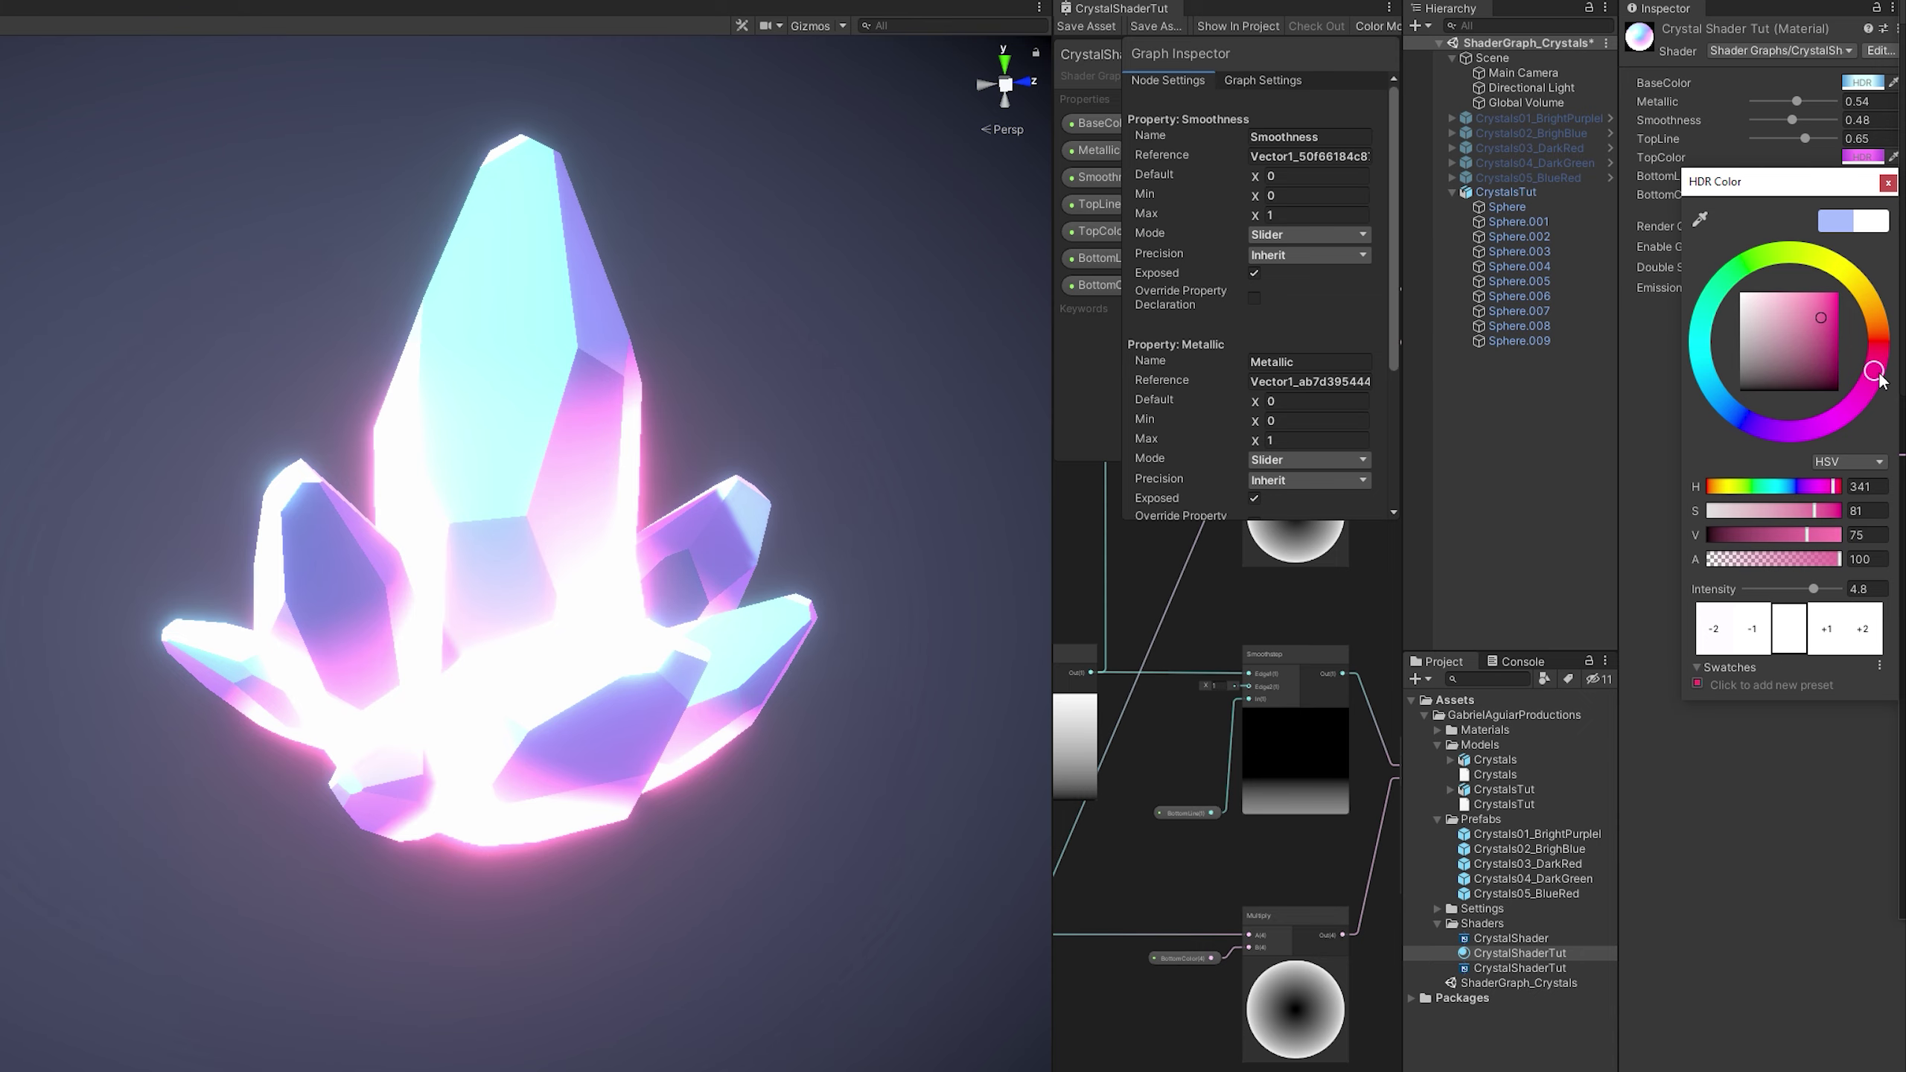
pyautogui.moveTo(1857, 390); pyautogui.dragTo(1715, 391)
pyautogui.click(1884, 184)
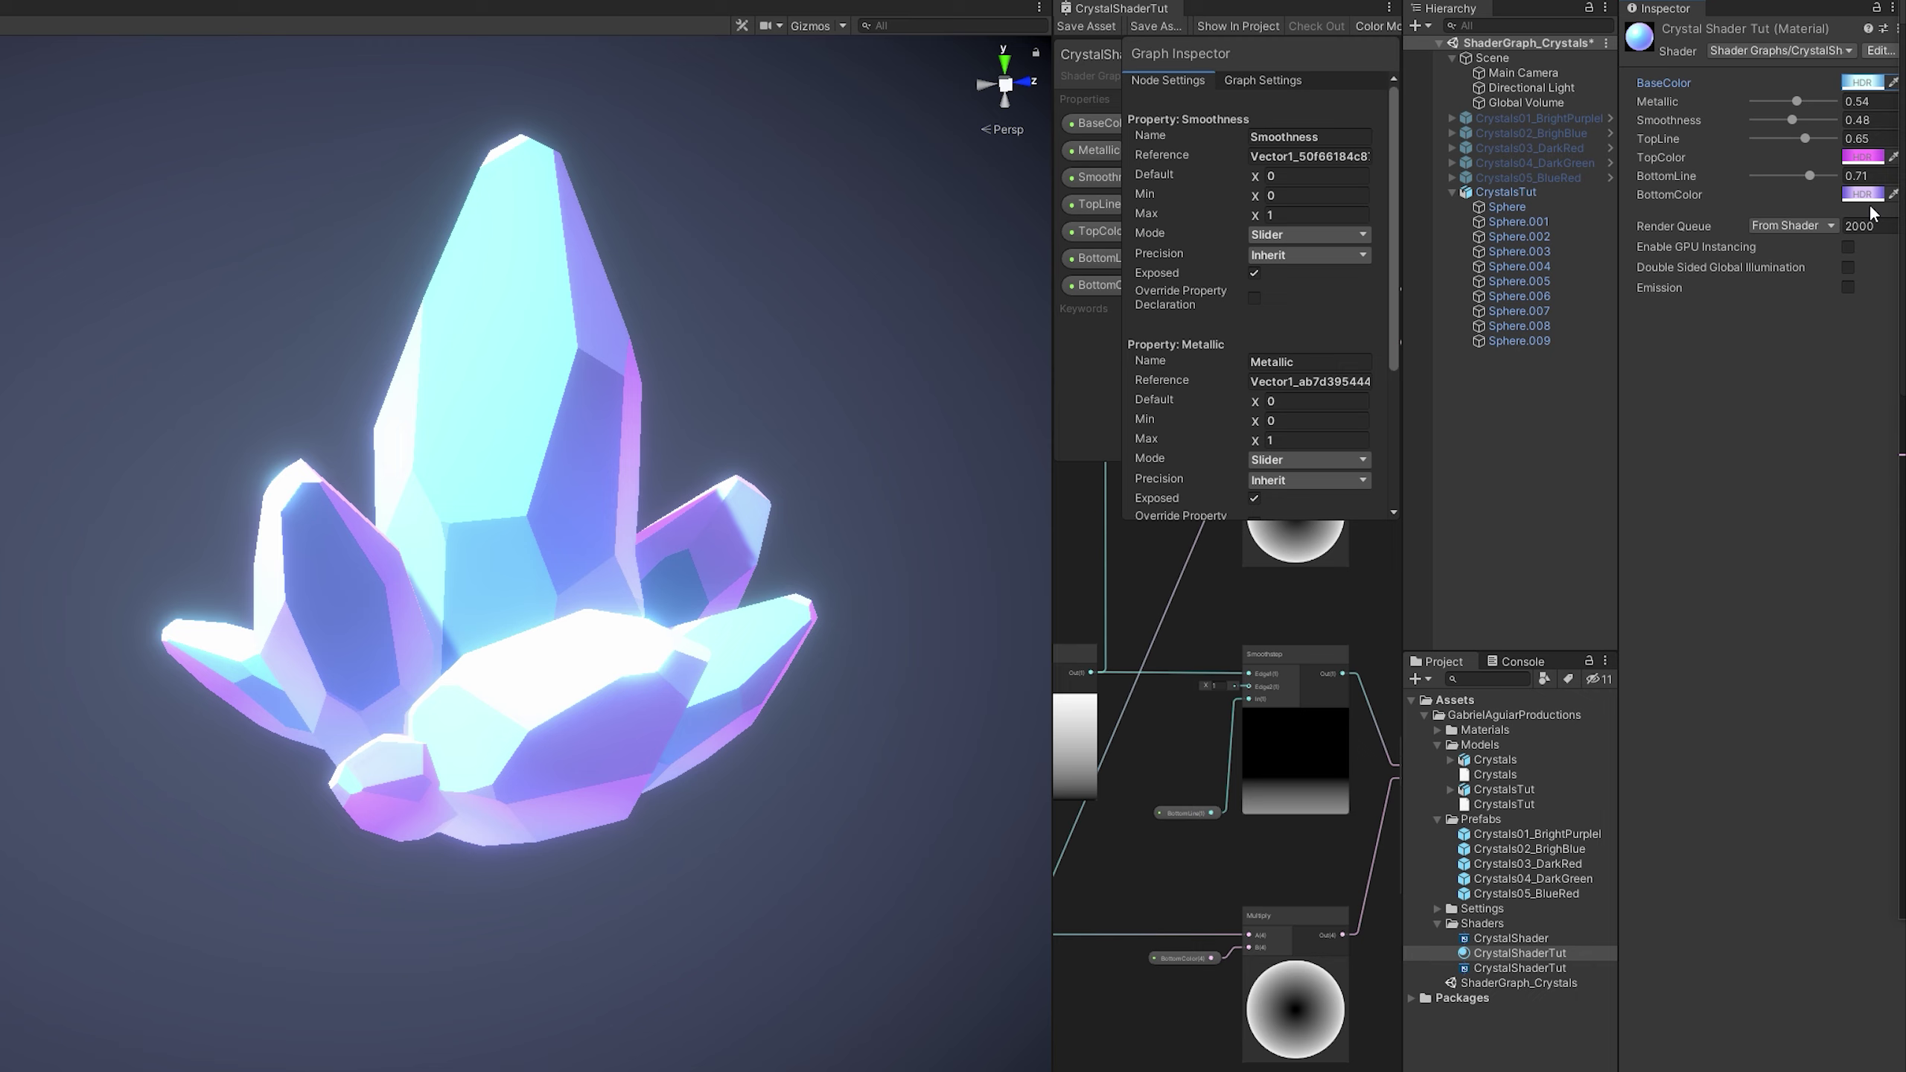
# - Turn the crystal material's BaseColor black by setting its HSV value component to 0
pyautogui.click(1861, 84)
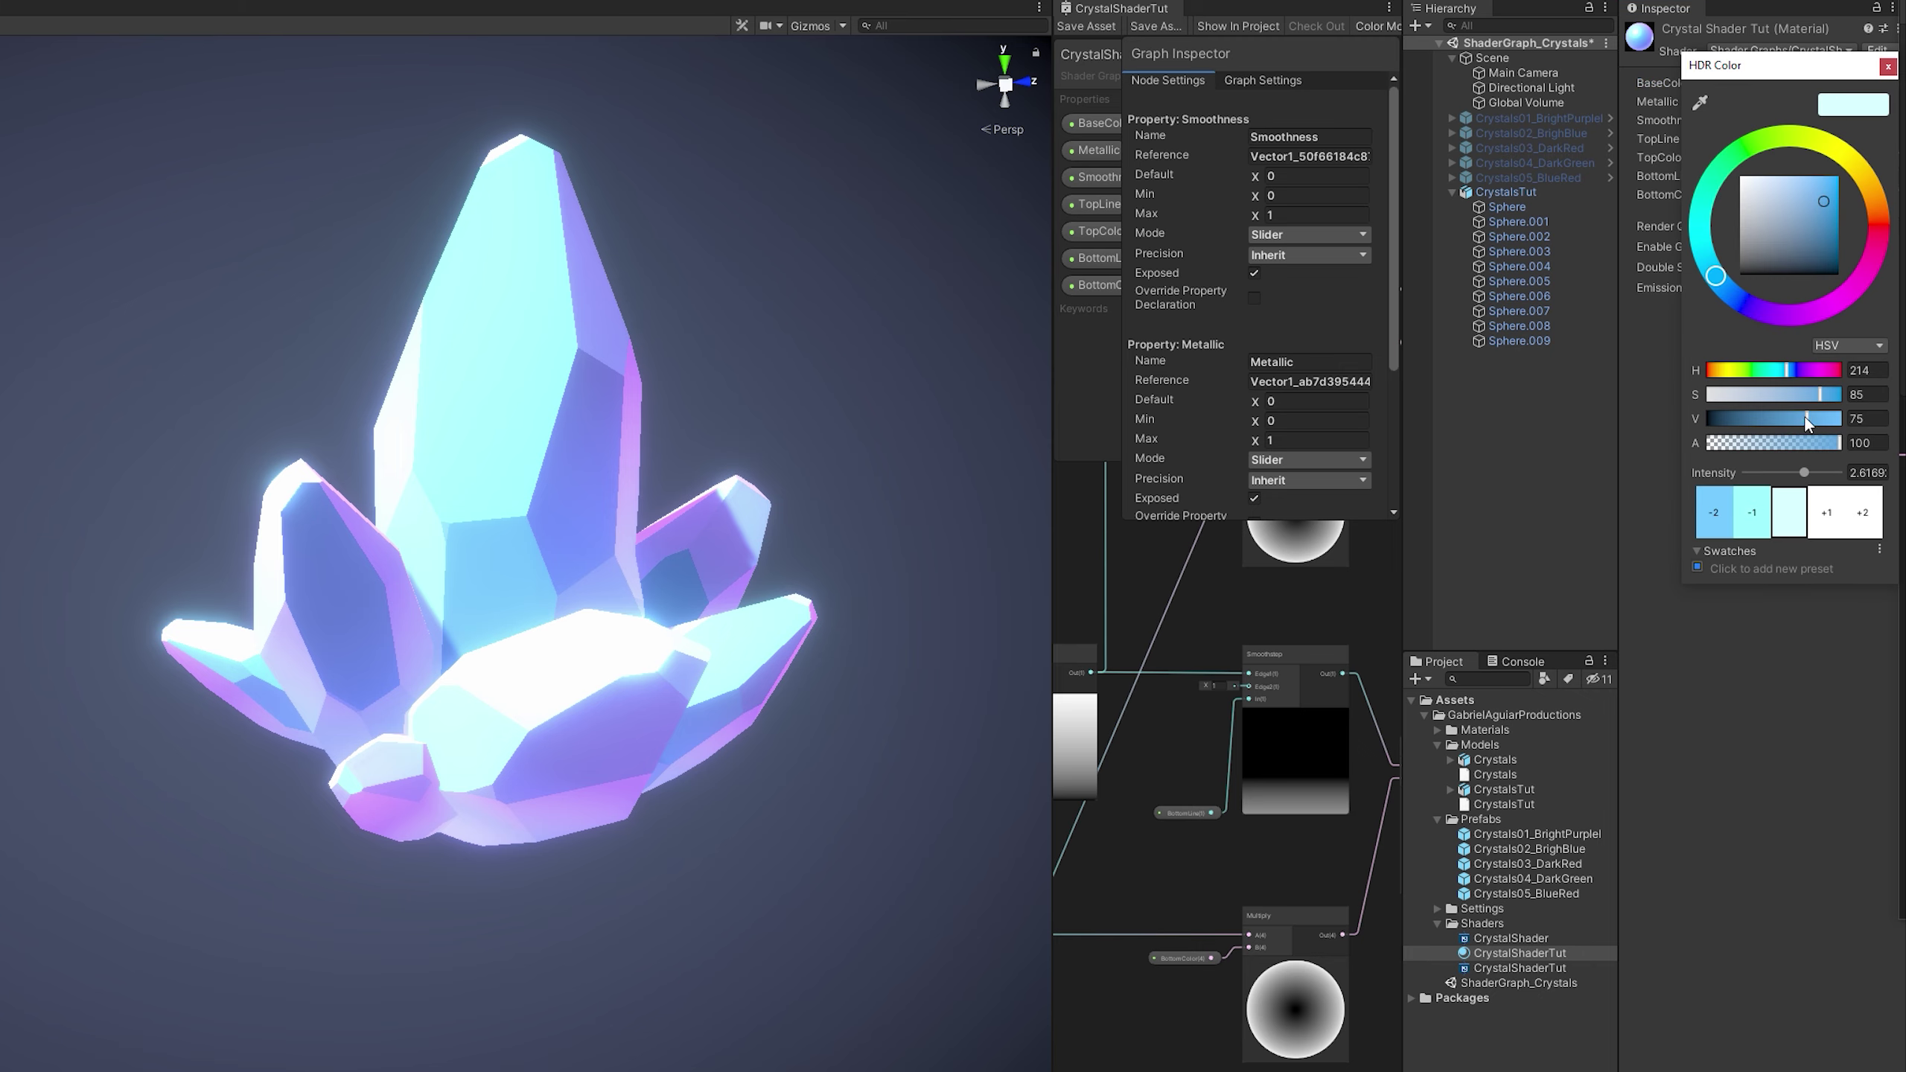
pyautogui.moveTo(1807, 420); pyautogui.dragTo(1706, 420)
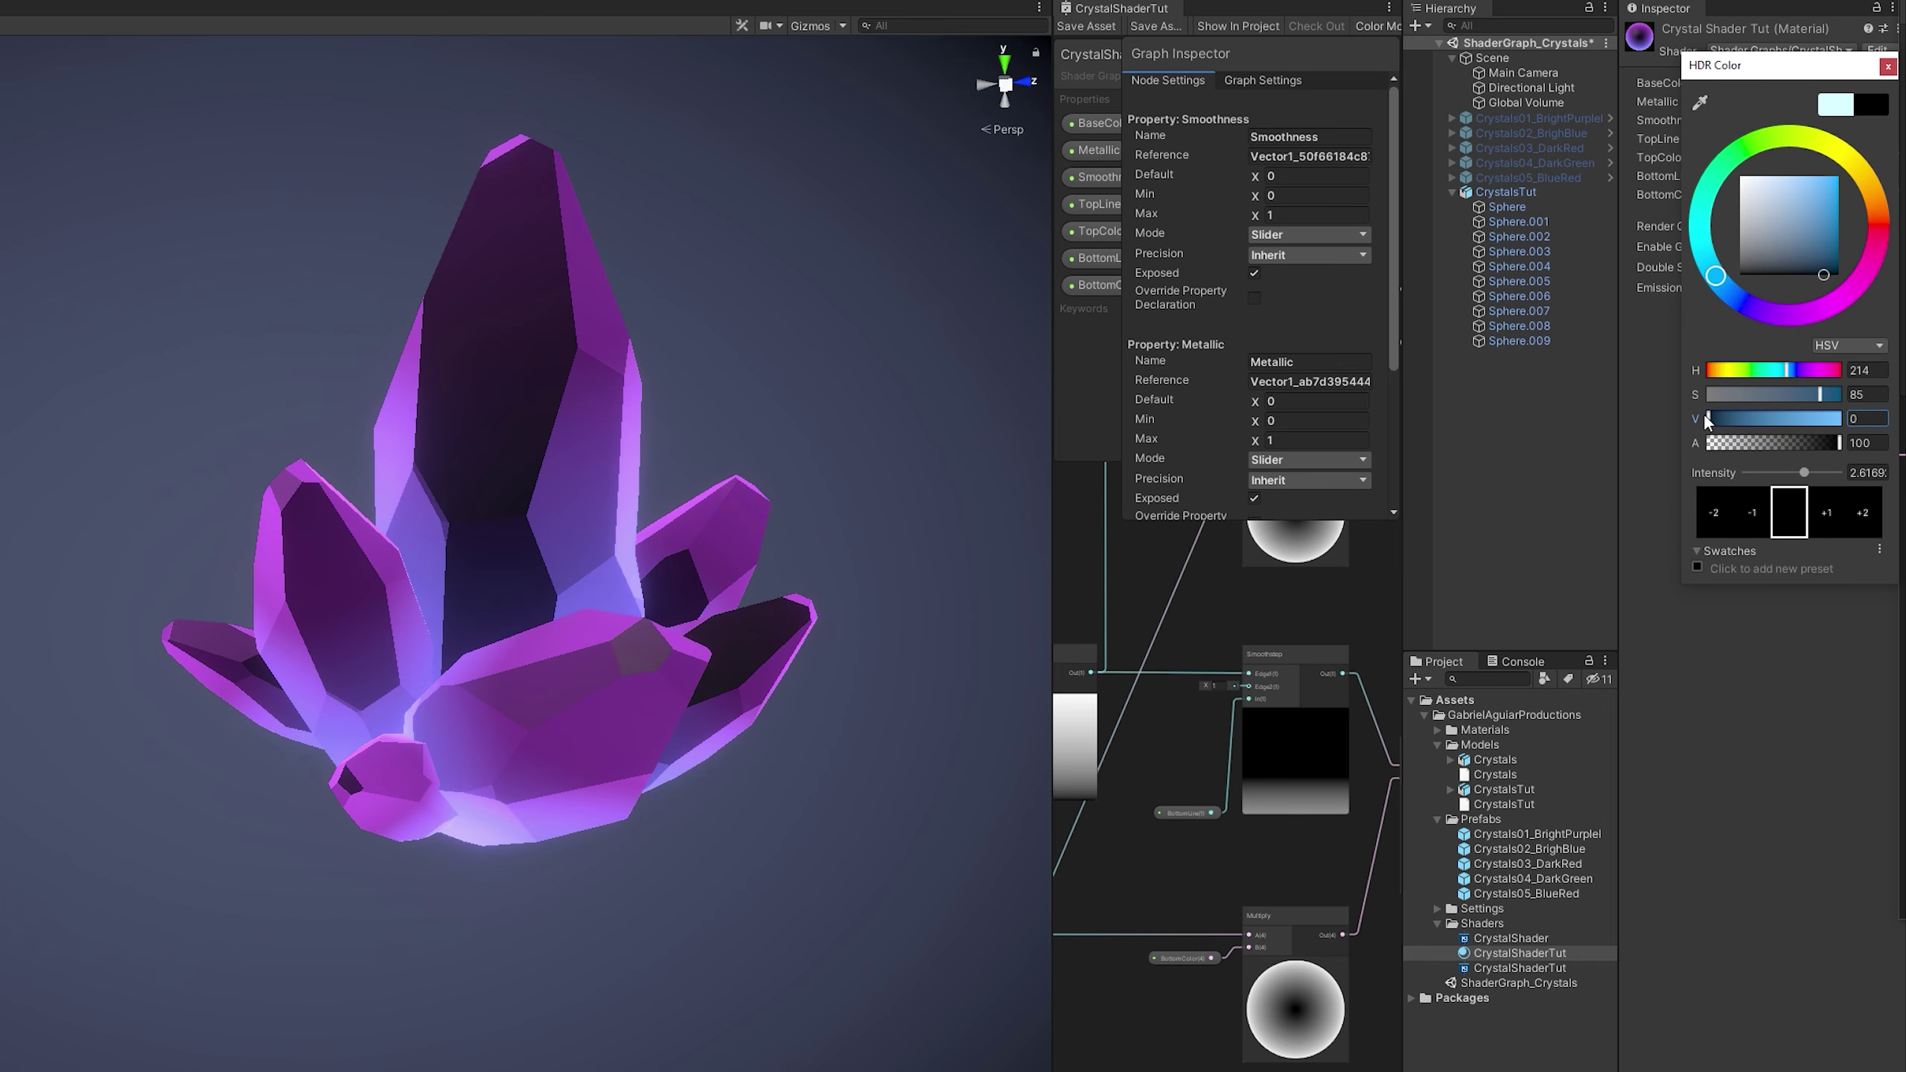
pyautogui.click(1658, 696)
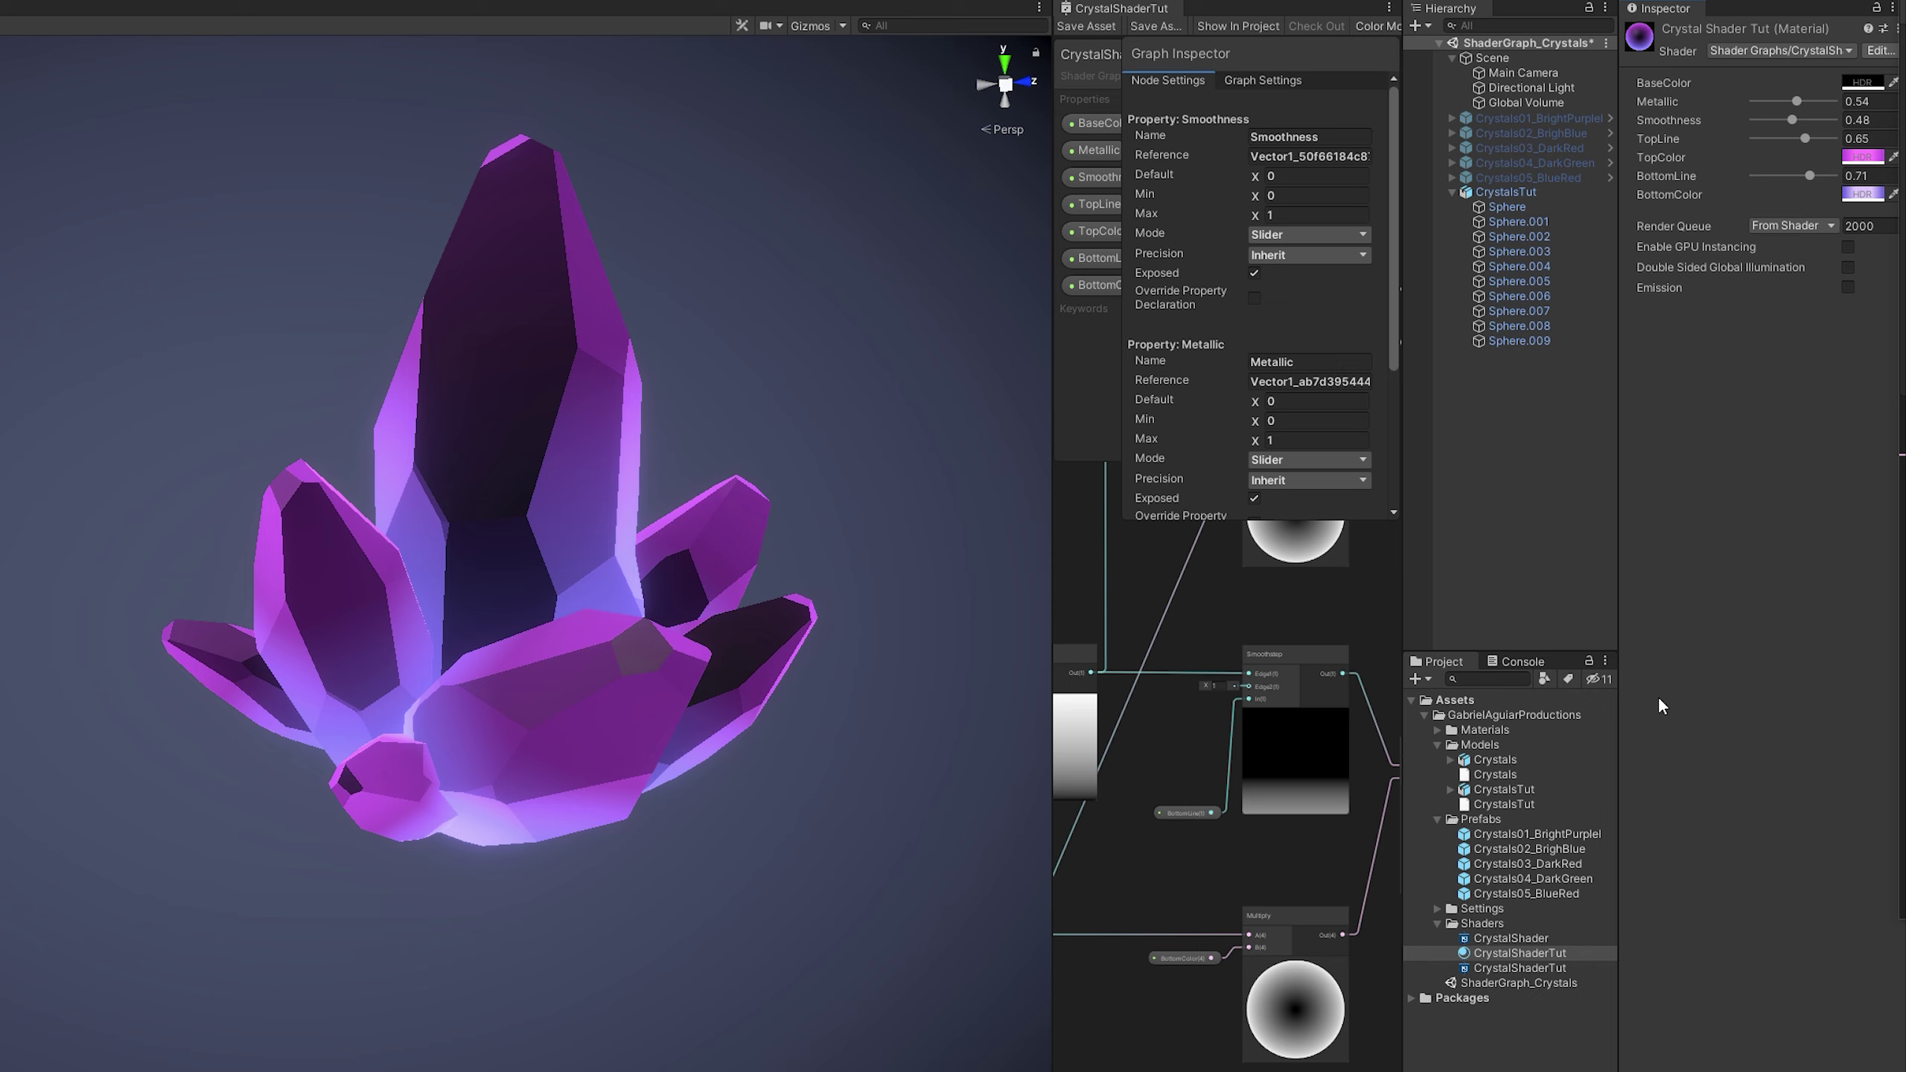
# - Raise the crystal material's purple TopColor intensity to 2.7 and set TopLine to 0.56
pyautogui.click(1862, 156)
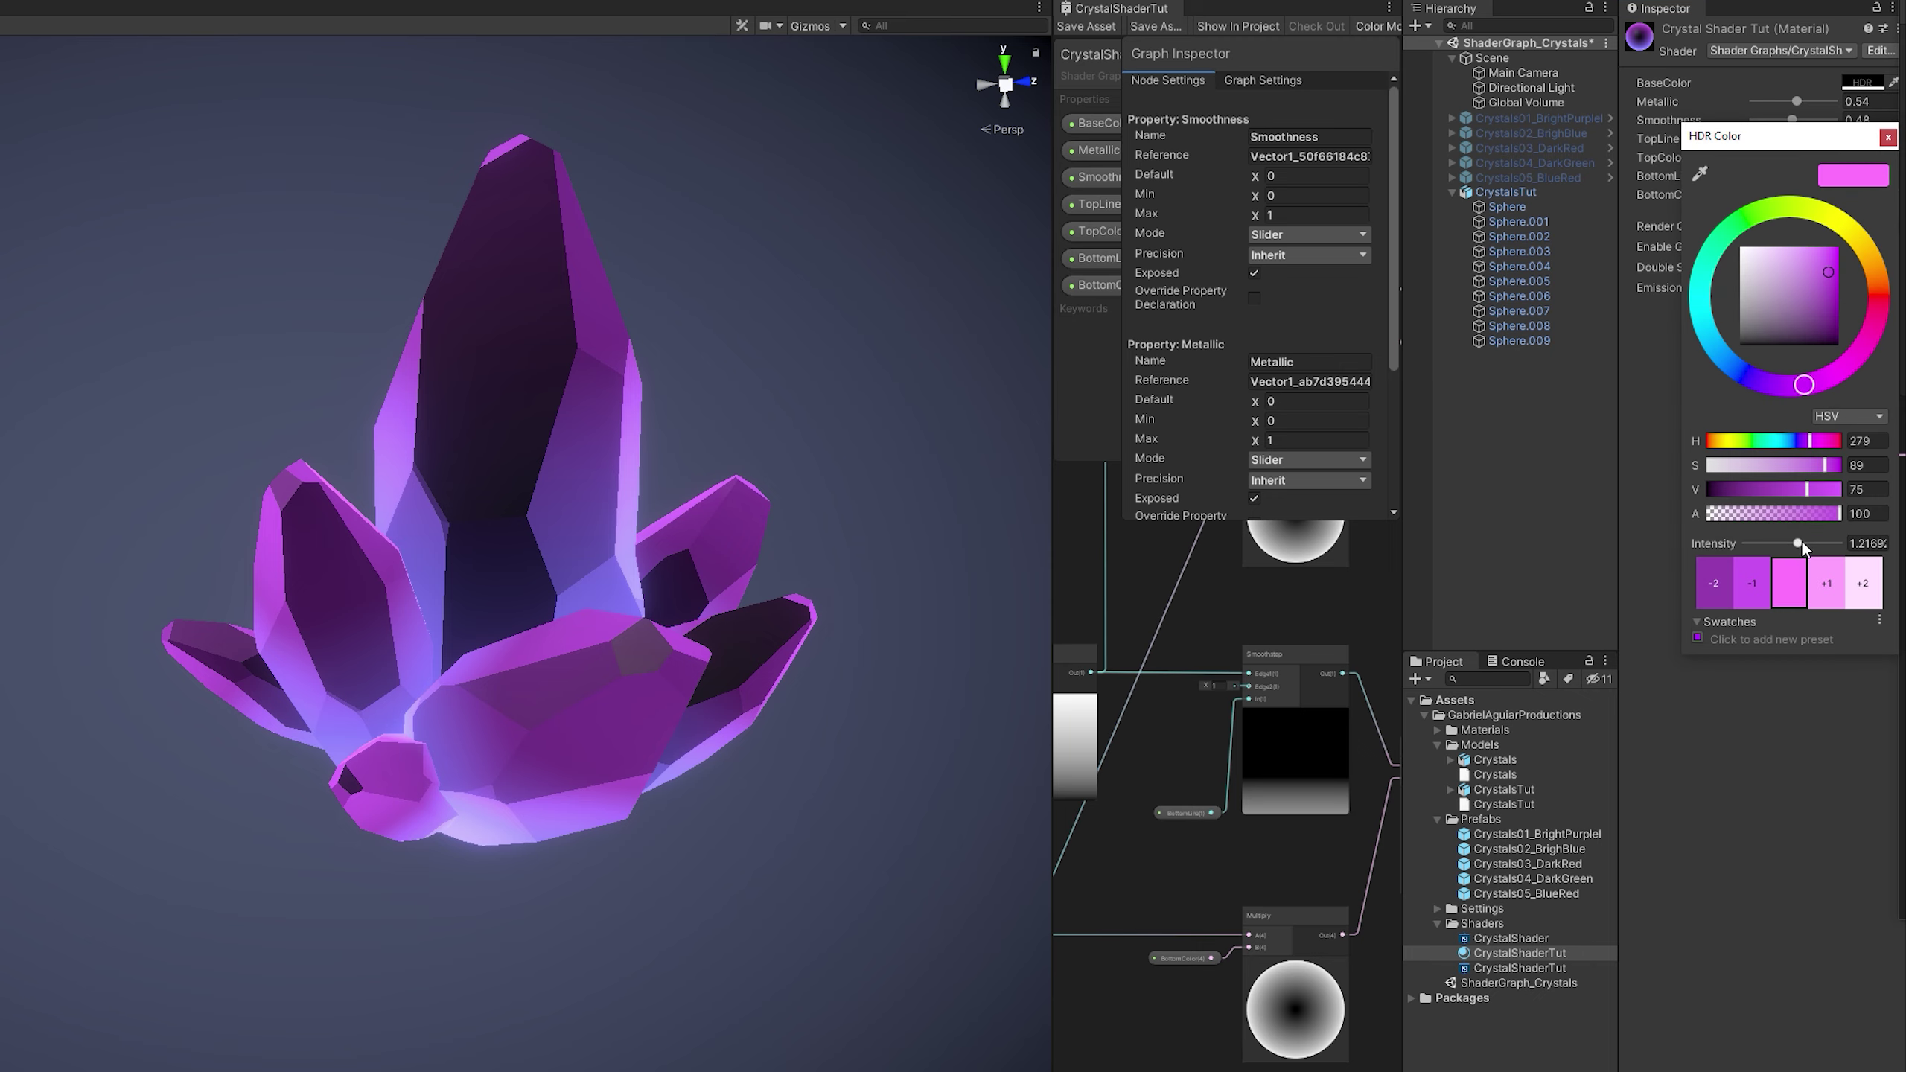
pyautogui.moveTo(1802, 542); pyautogui.dragTo(1803, 541)
pyautogui.click(1774, 697)
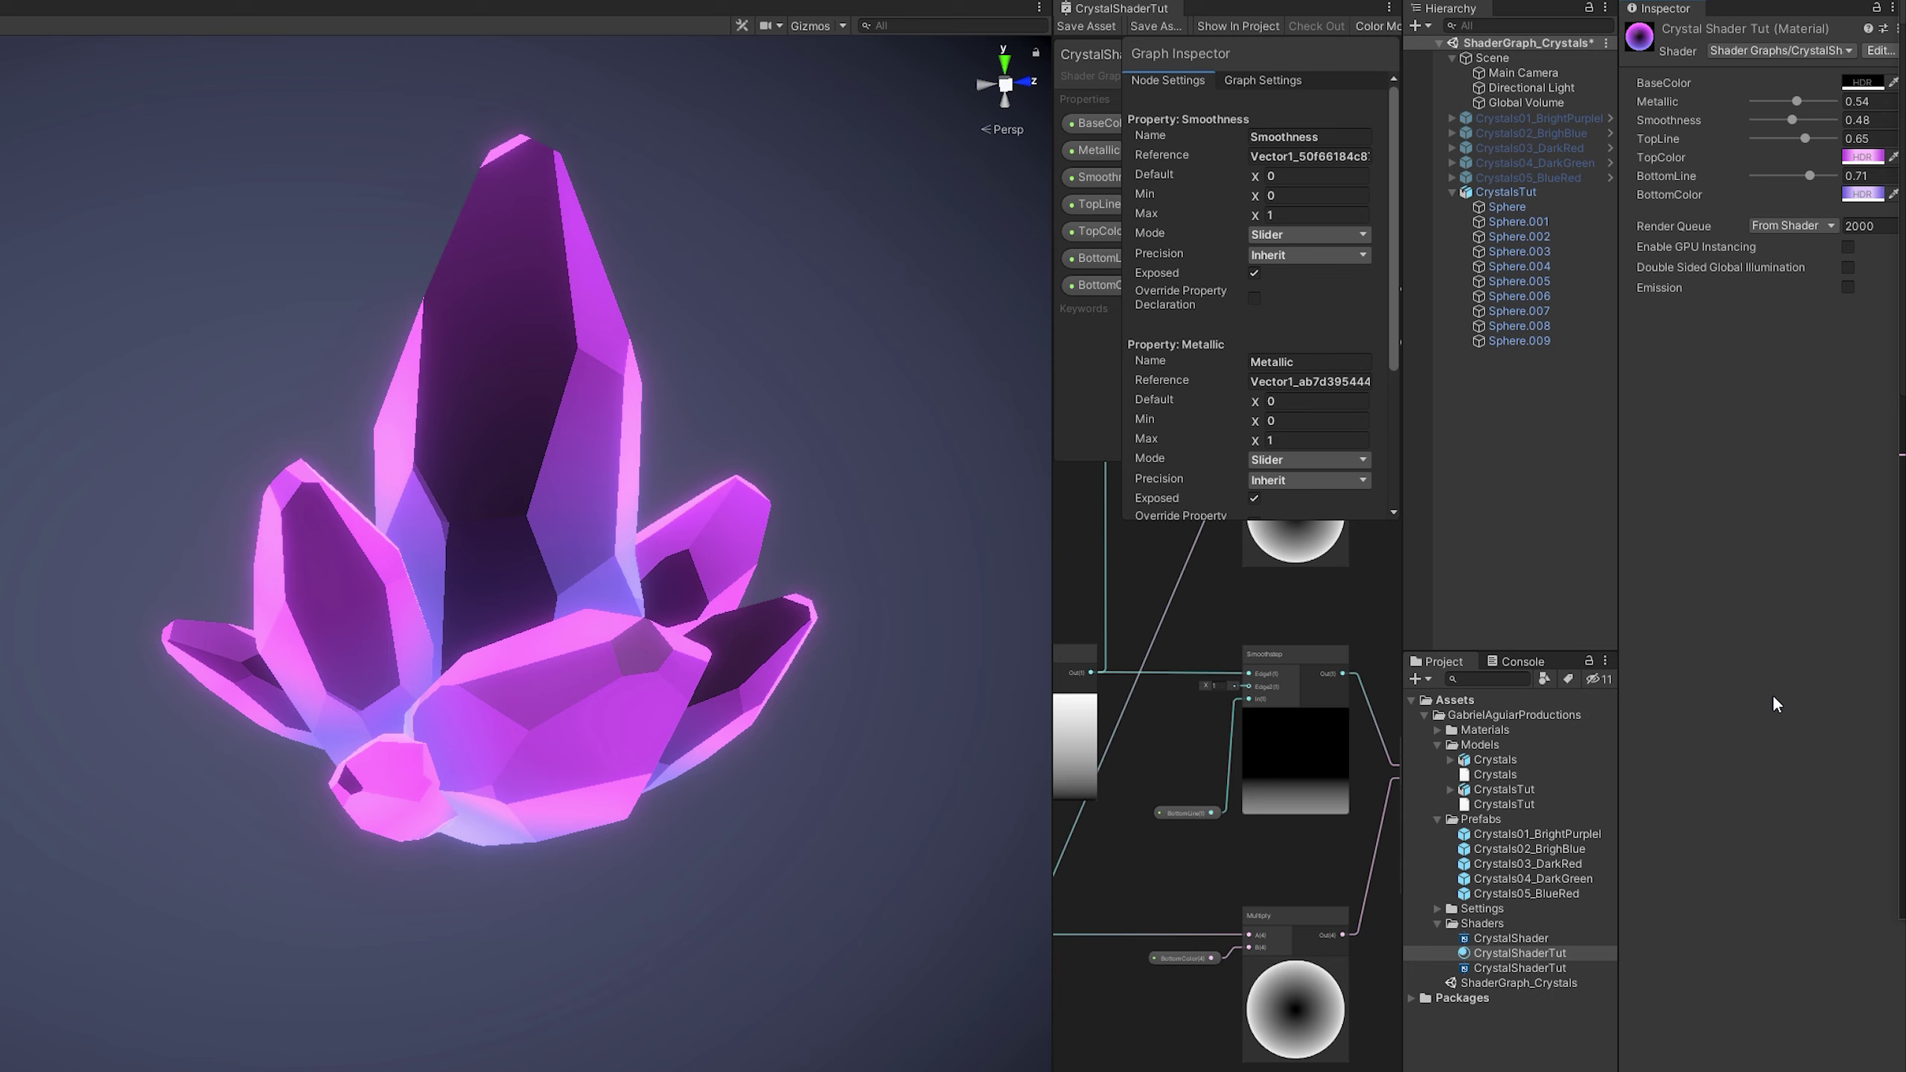
pyautogui.moveTo(1810, 135); pyautogui.dragTo(1799, 138)
# - Increase the HDR intensity of the violet BottomColor for a much stronger glow at the crystal bases
pyautogui.click(1859, 193)
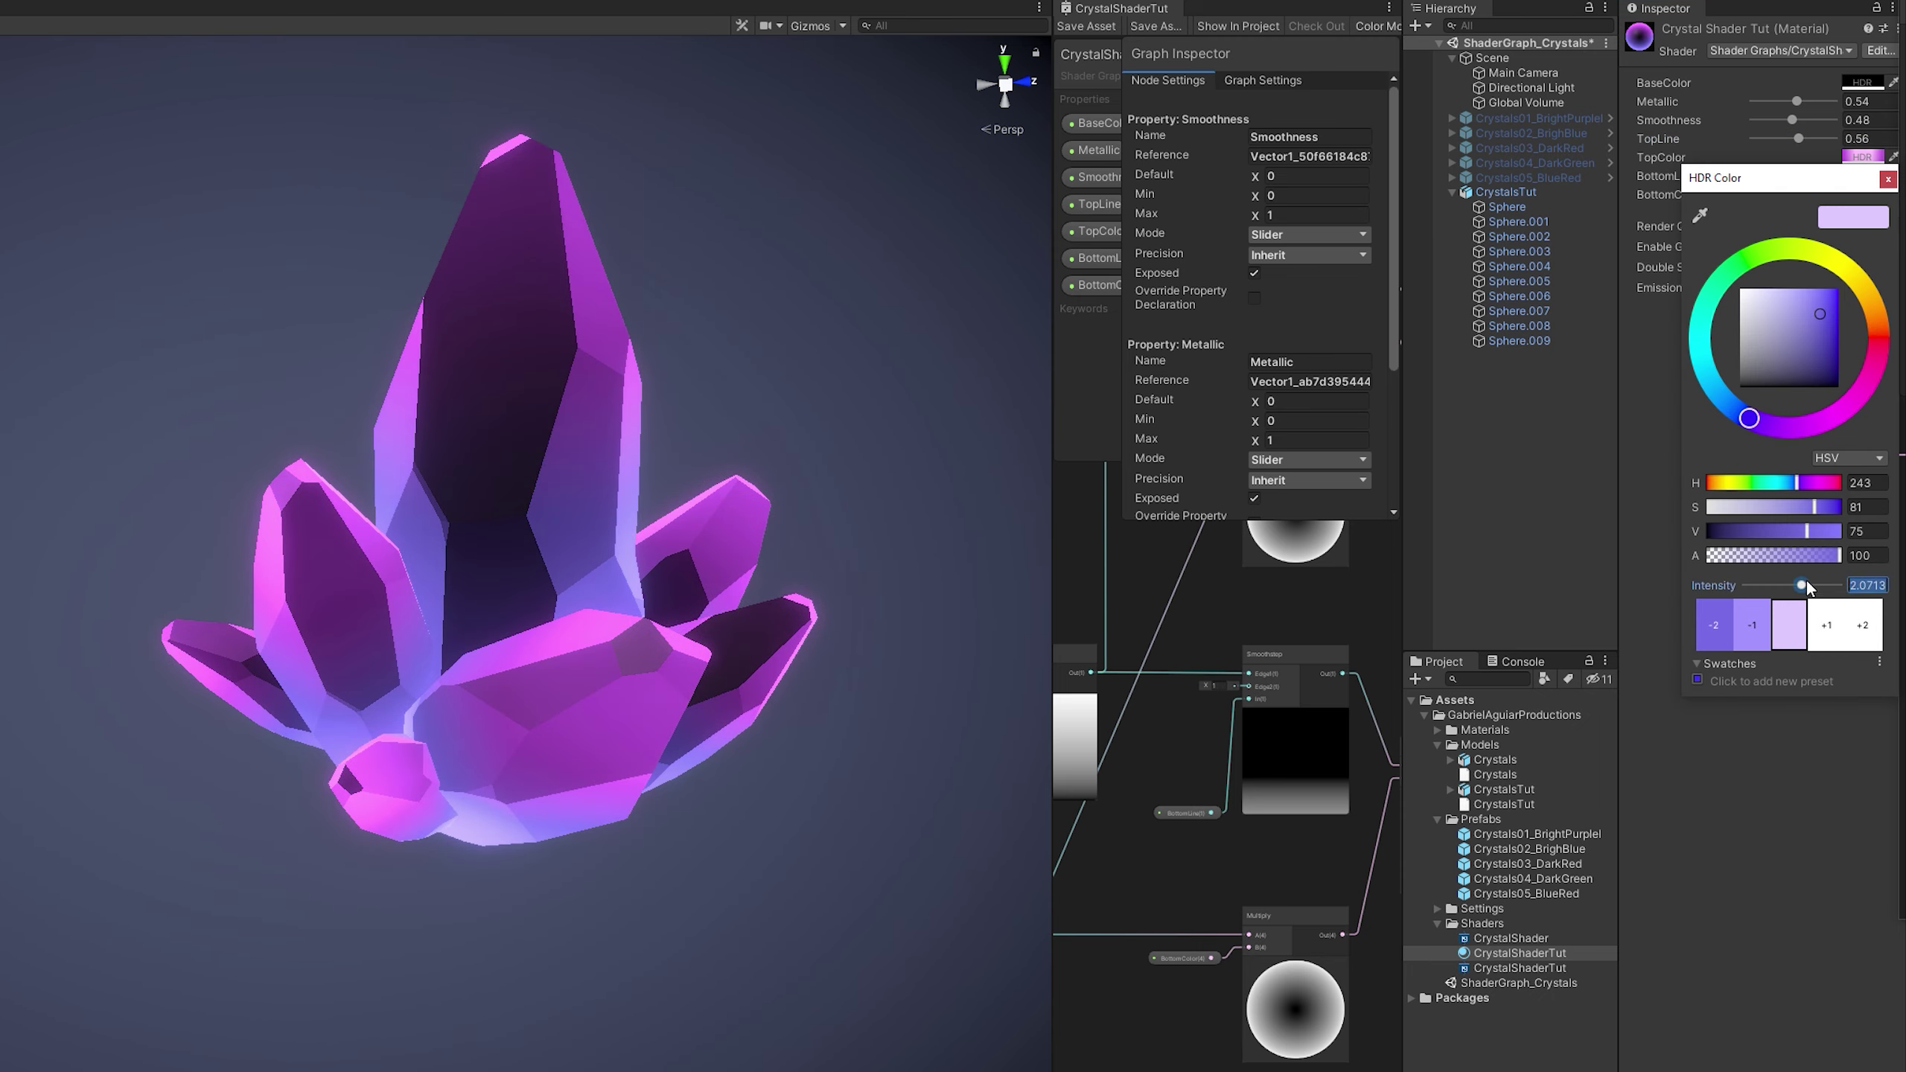
pyautogui.moveTo(1807, 586); pyautogui.dragTo(1816, 578)
pyautogui.click(1717, 772)
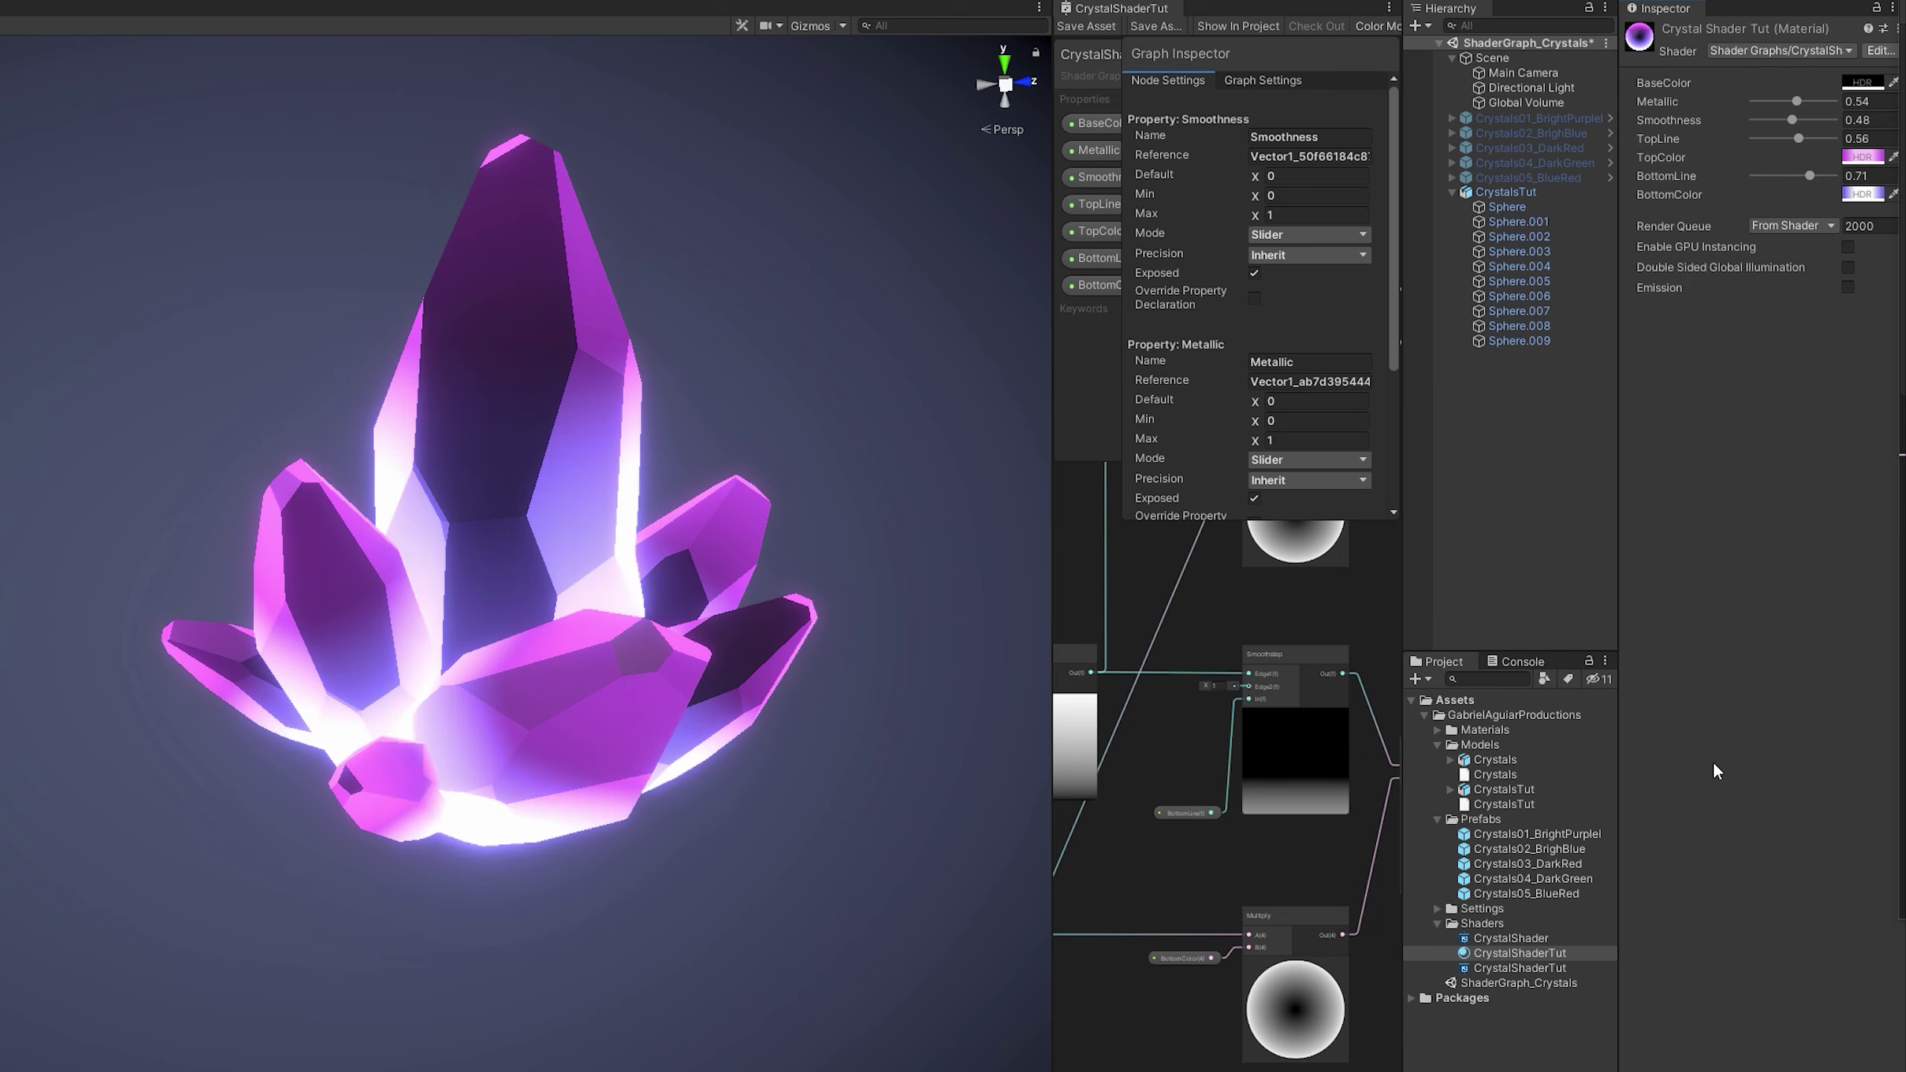
# - Try a blue TopColor, settle on purple with HSV 276, 89, 75 and intensity 2, and fine-tune TopLine
pyautogui.click(1864, 157)
pyautogui.moveTo(1726, 341)
pyautogui.mouseDown()
pyautogui.moveTo(1702, 320)
pyautogui.moveTo(1718, 359)
pyautogui.mouseUp()
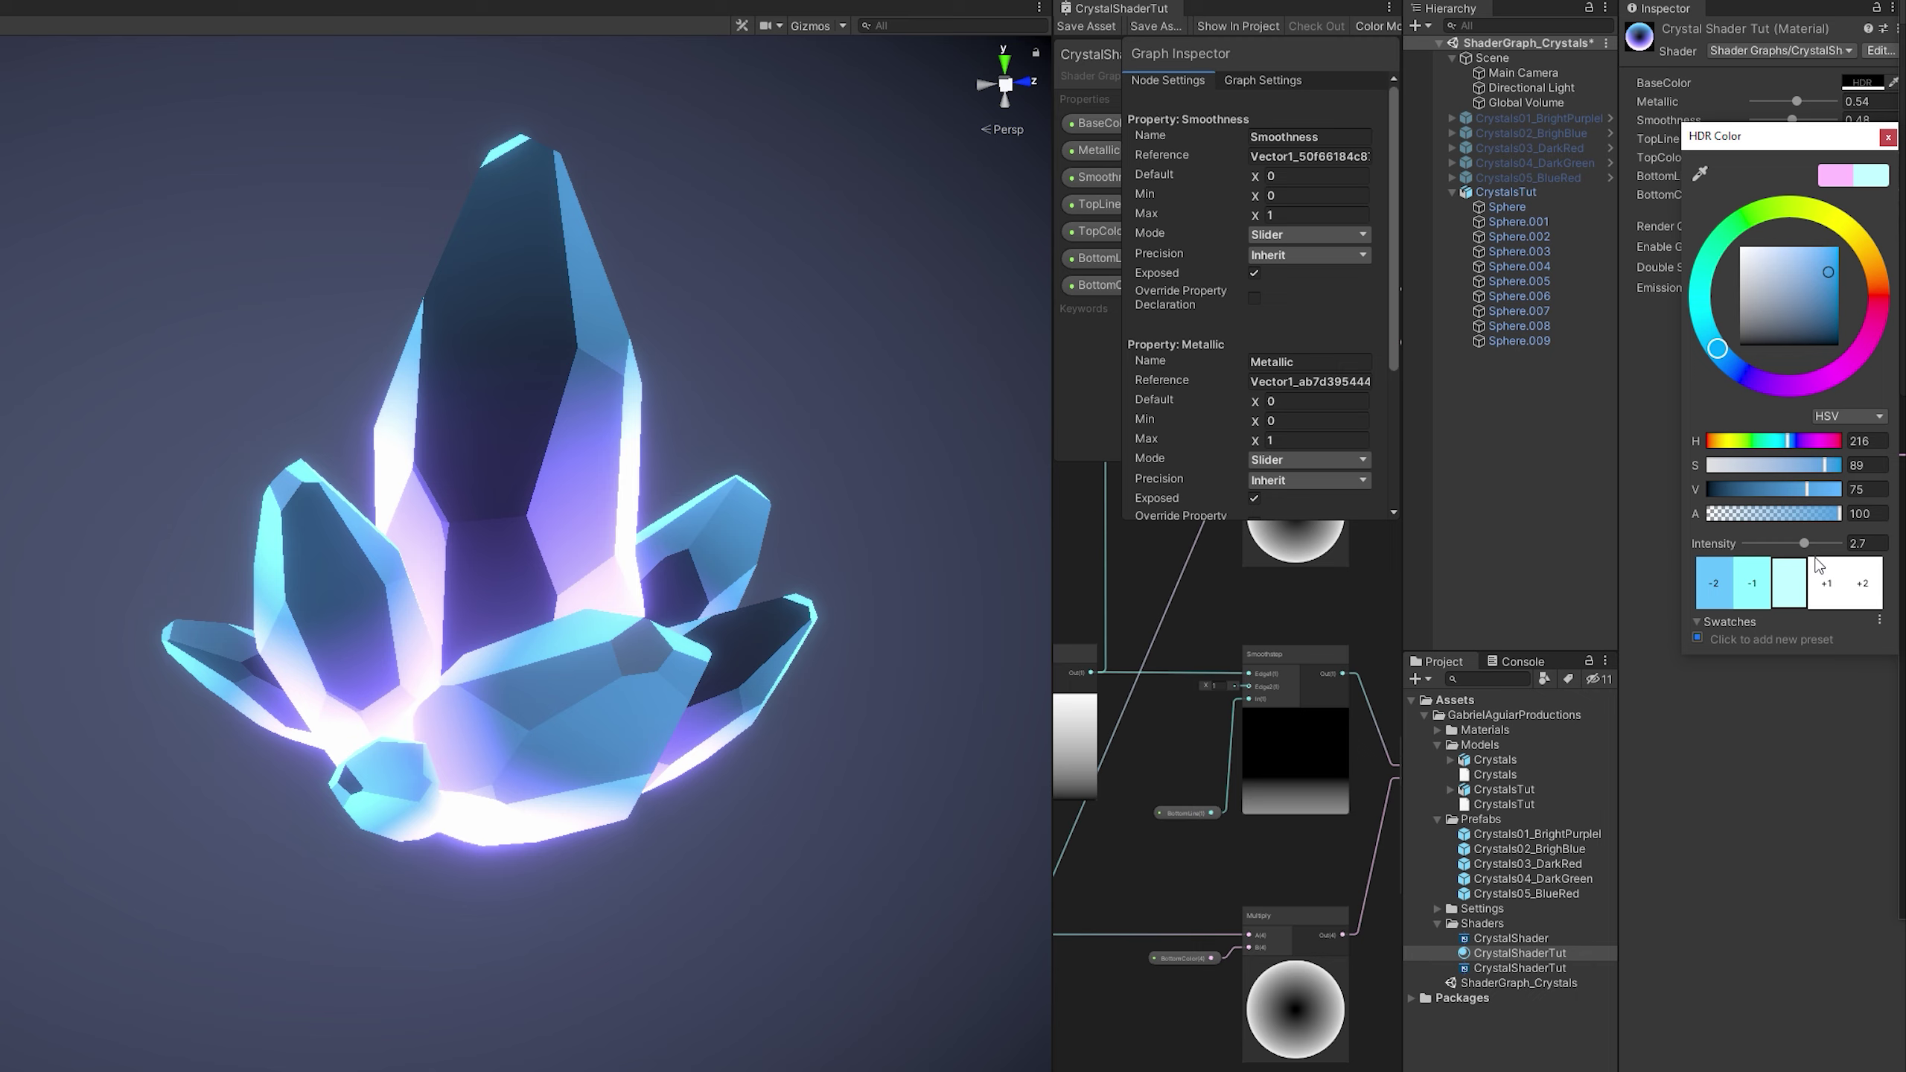
pyautogui.moveTo(1804, 545); pyautogui.dragTo(1804, 542)
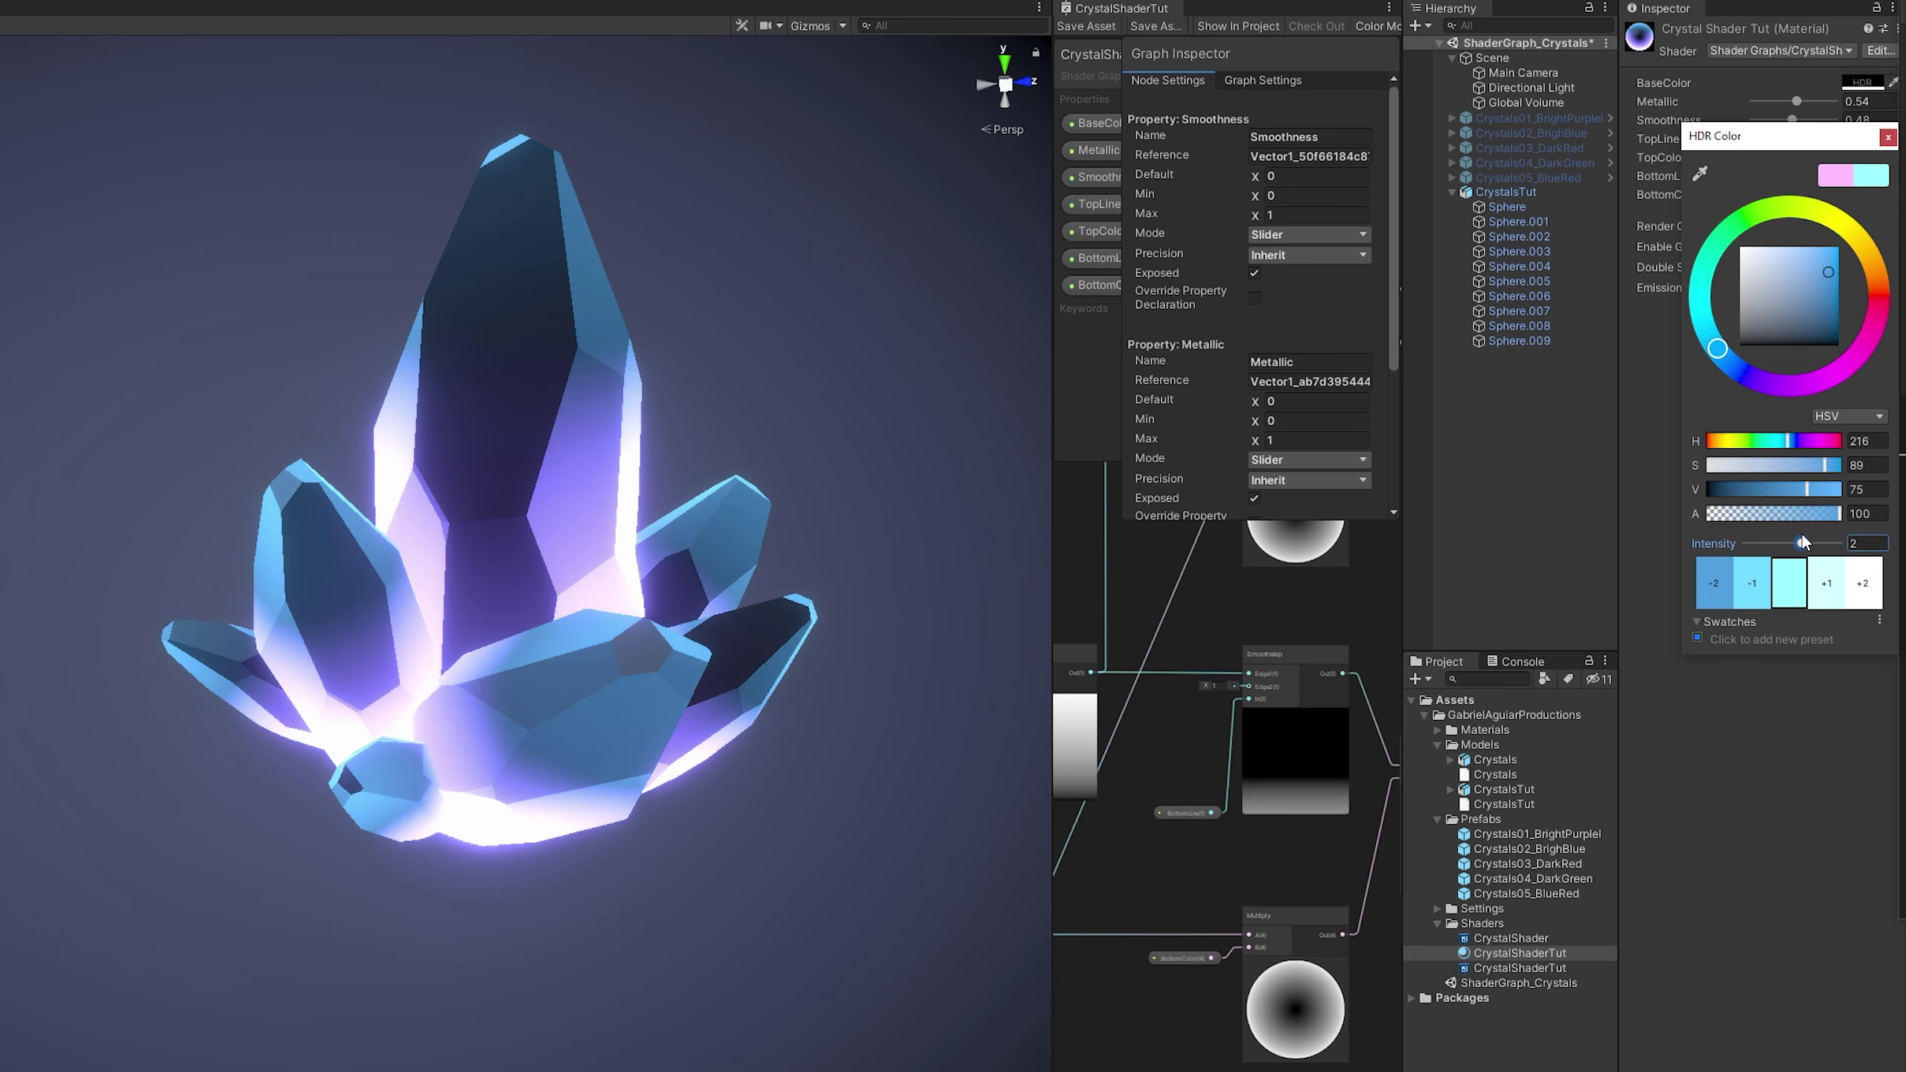
pyautogui.click(1878, 326)
pyautogui.moveTo(1883, 307); pyautogui.dragTo(1800, 383)
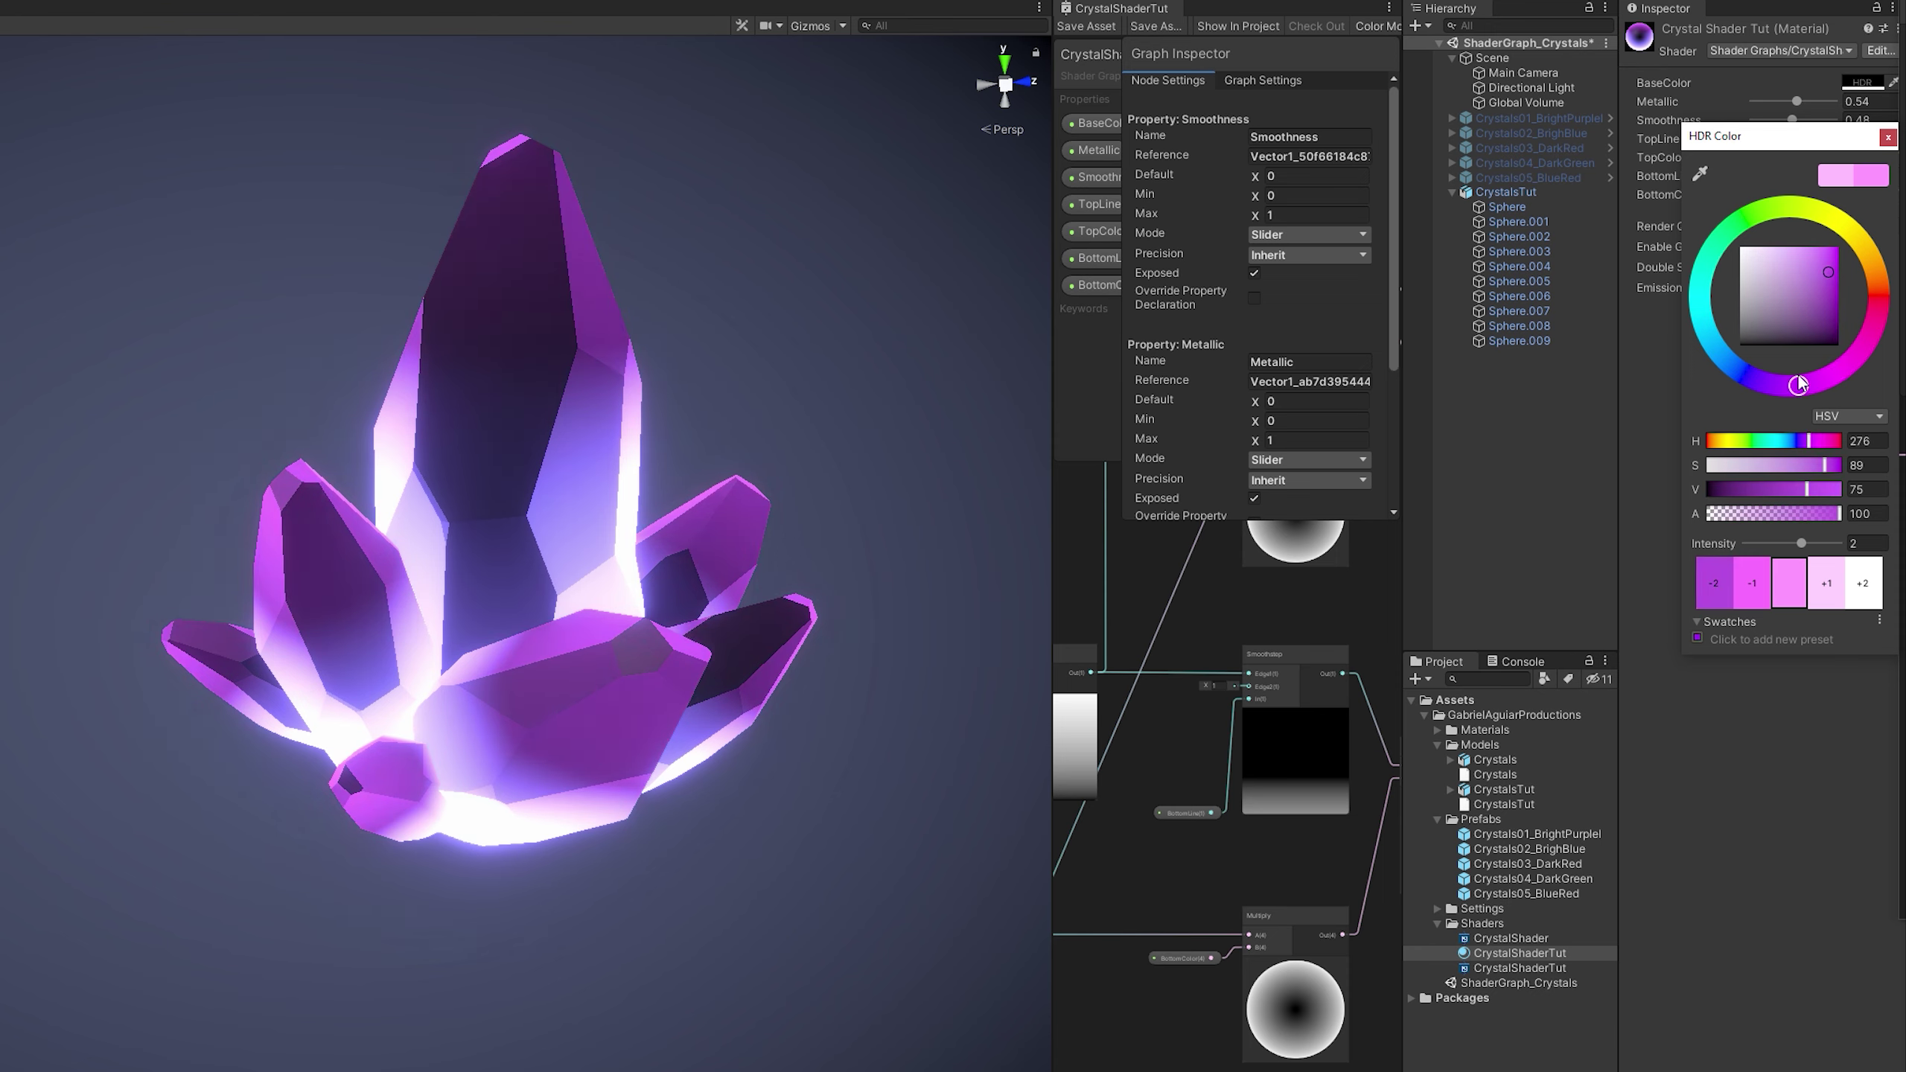
pyautogui.click(1708, 776)
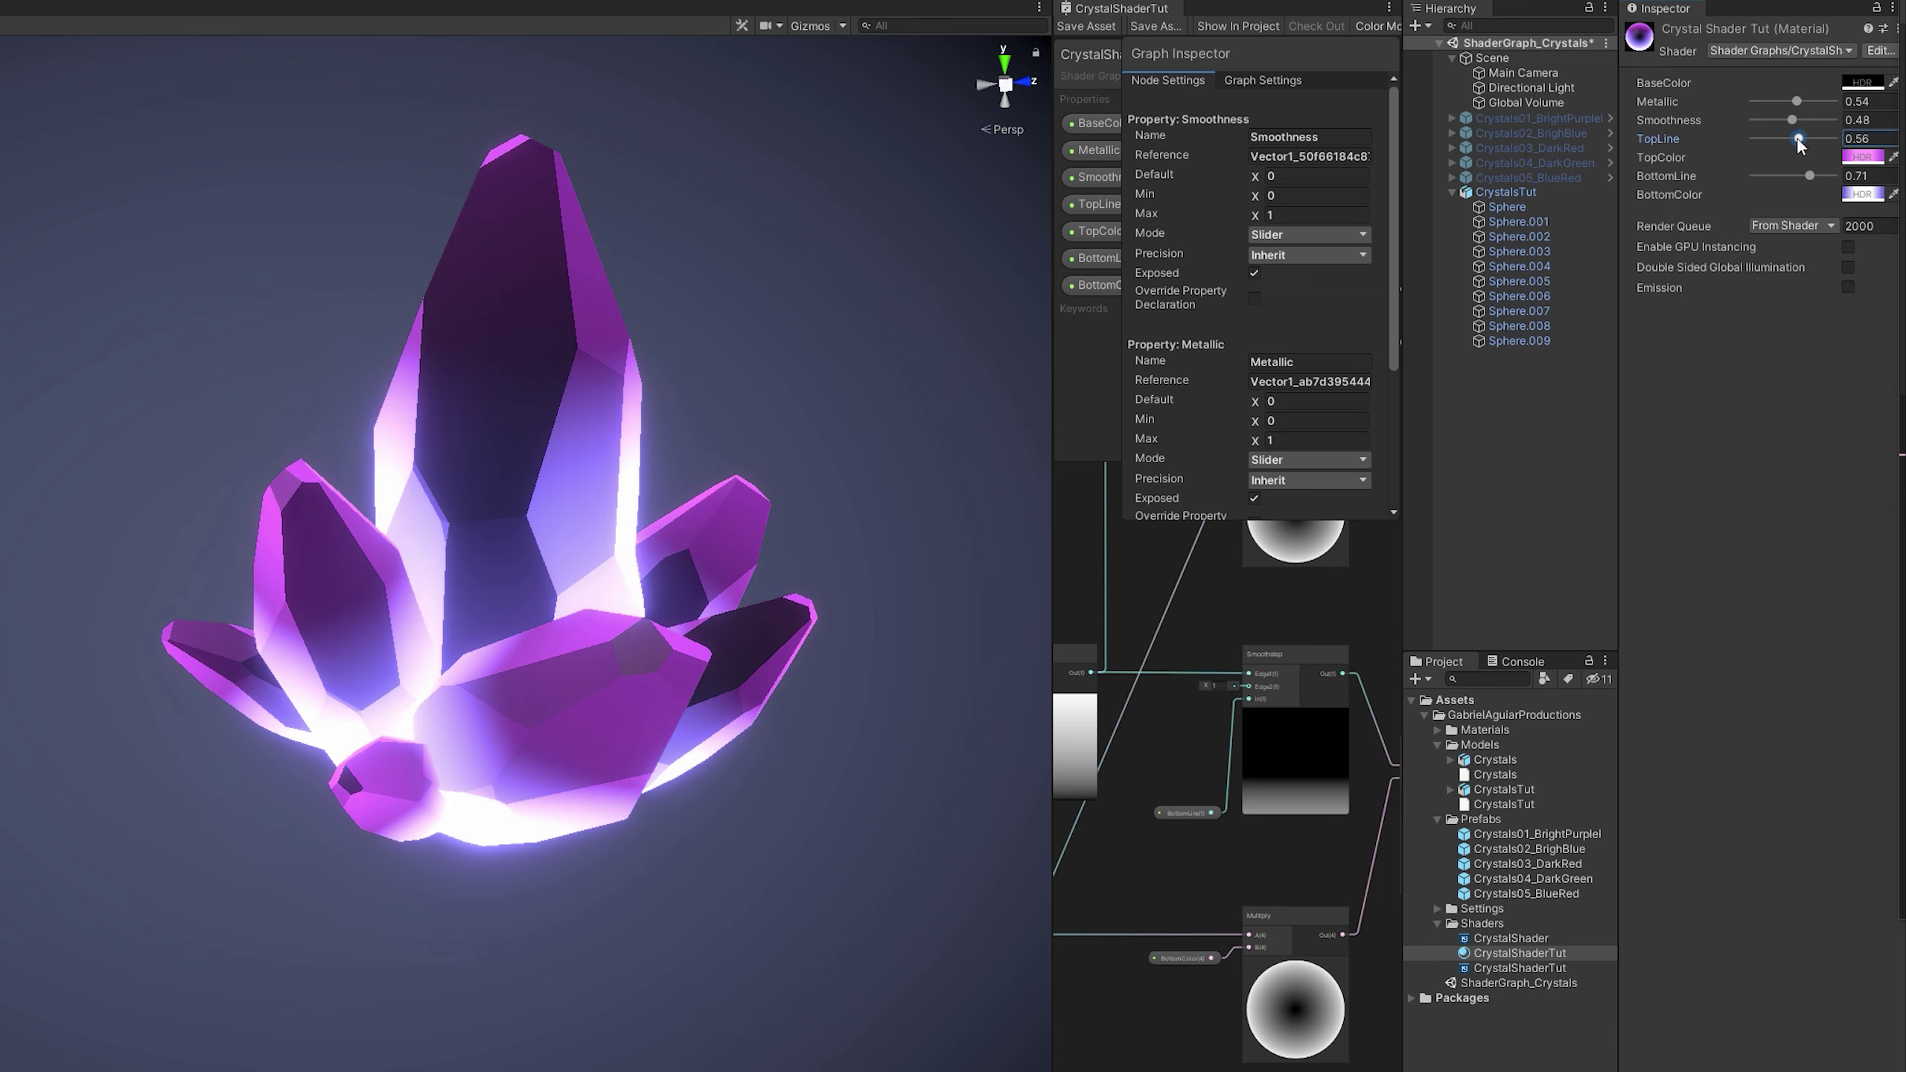
pyautogui.moveTo(1797, 139); pyautogui.dragTo(1802, 146)
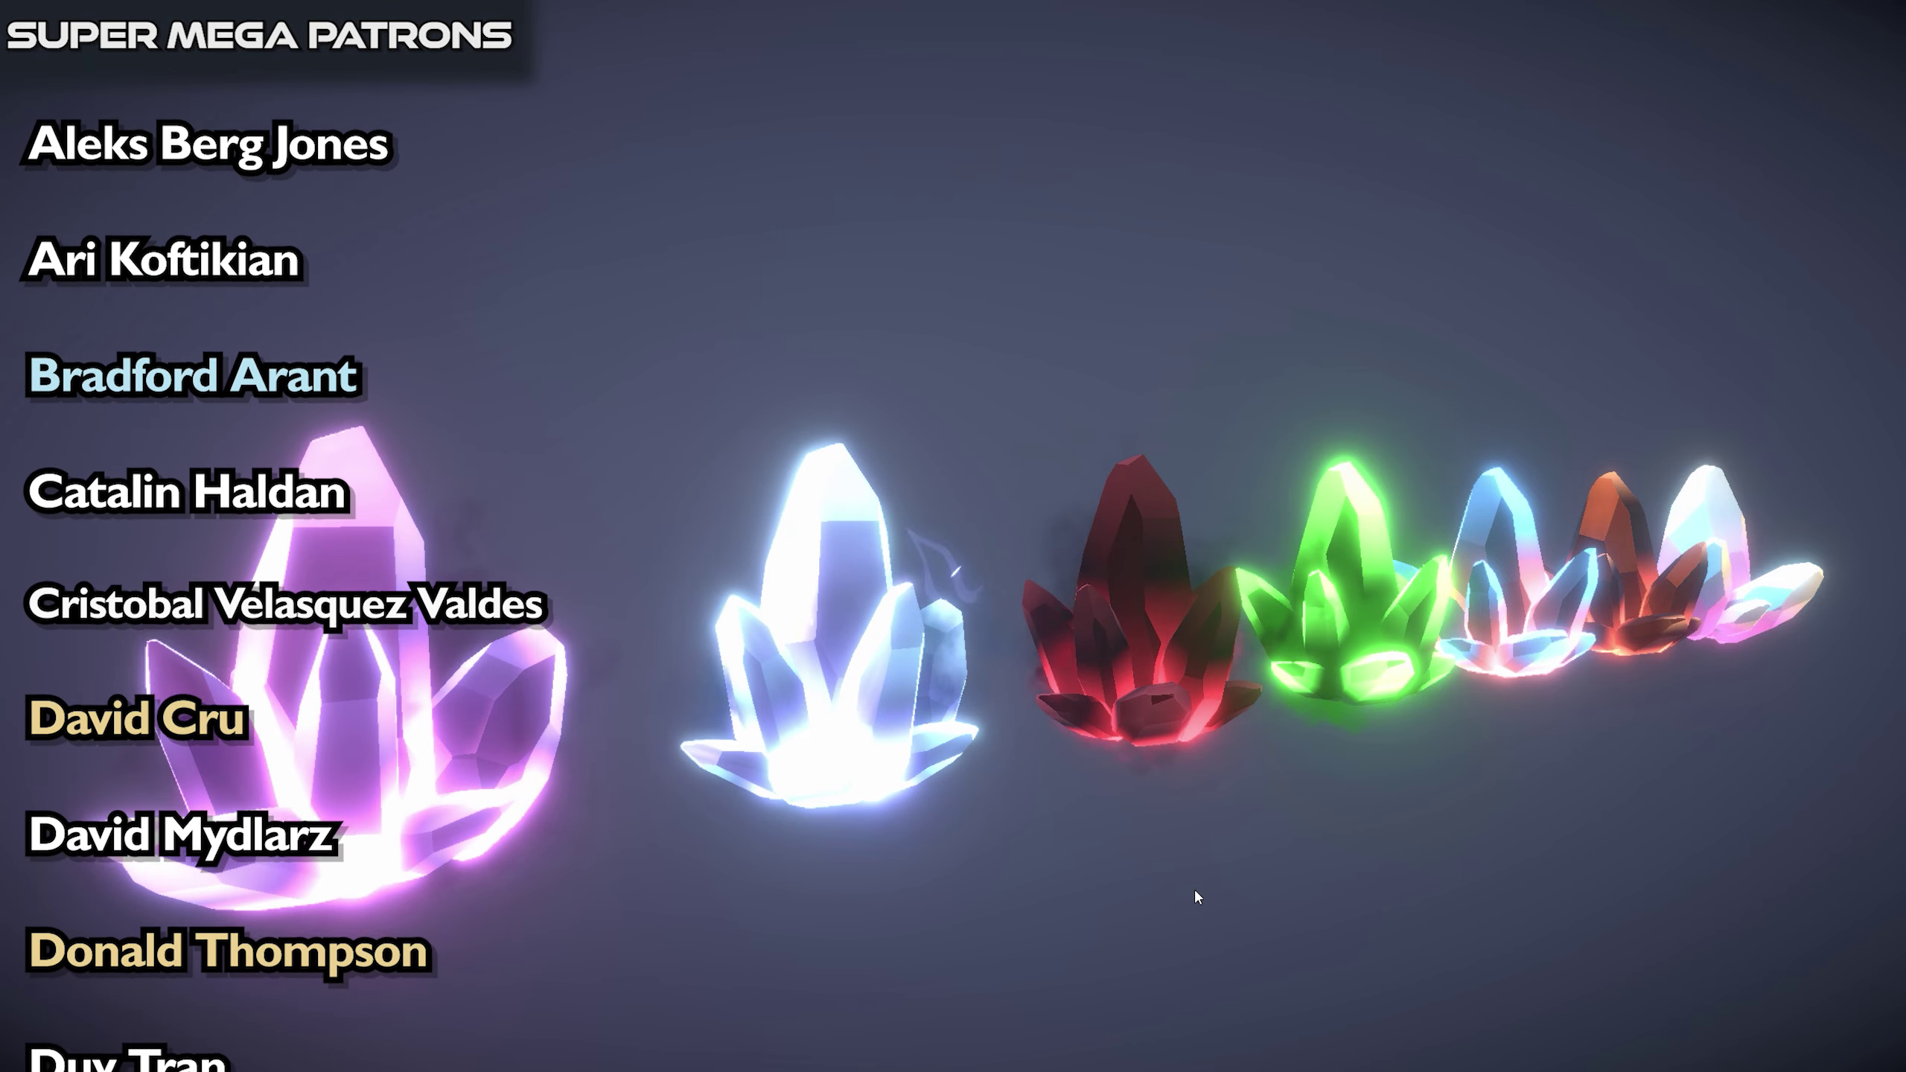
pyautogui.keyDown('alt'); pyautogui.moveTo(1242, 917); pyautogui.dragTo(1247, 931); pyautogui.keyUp('alt')
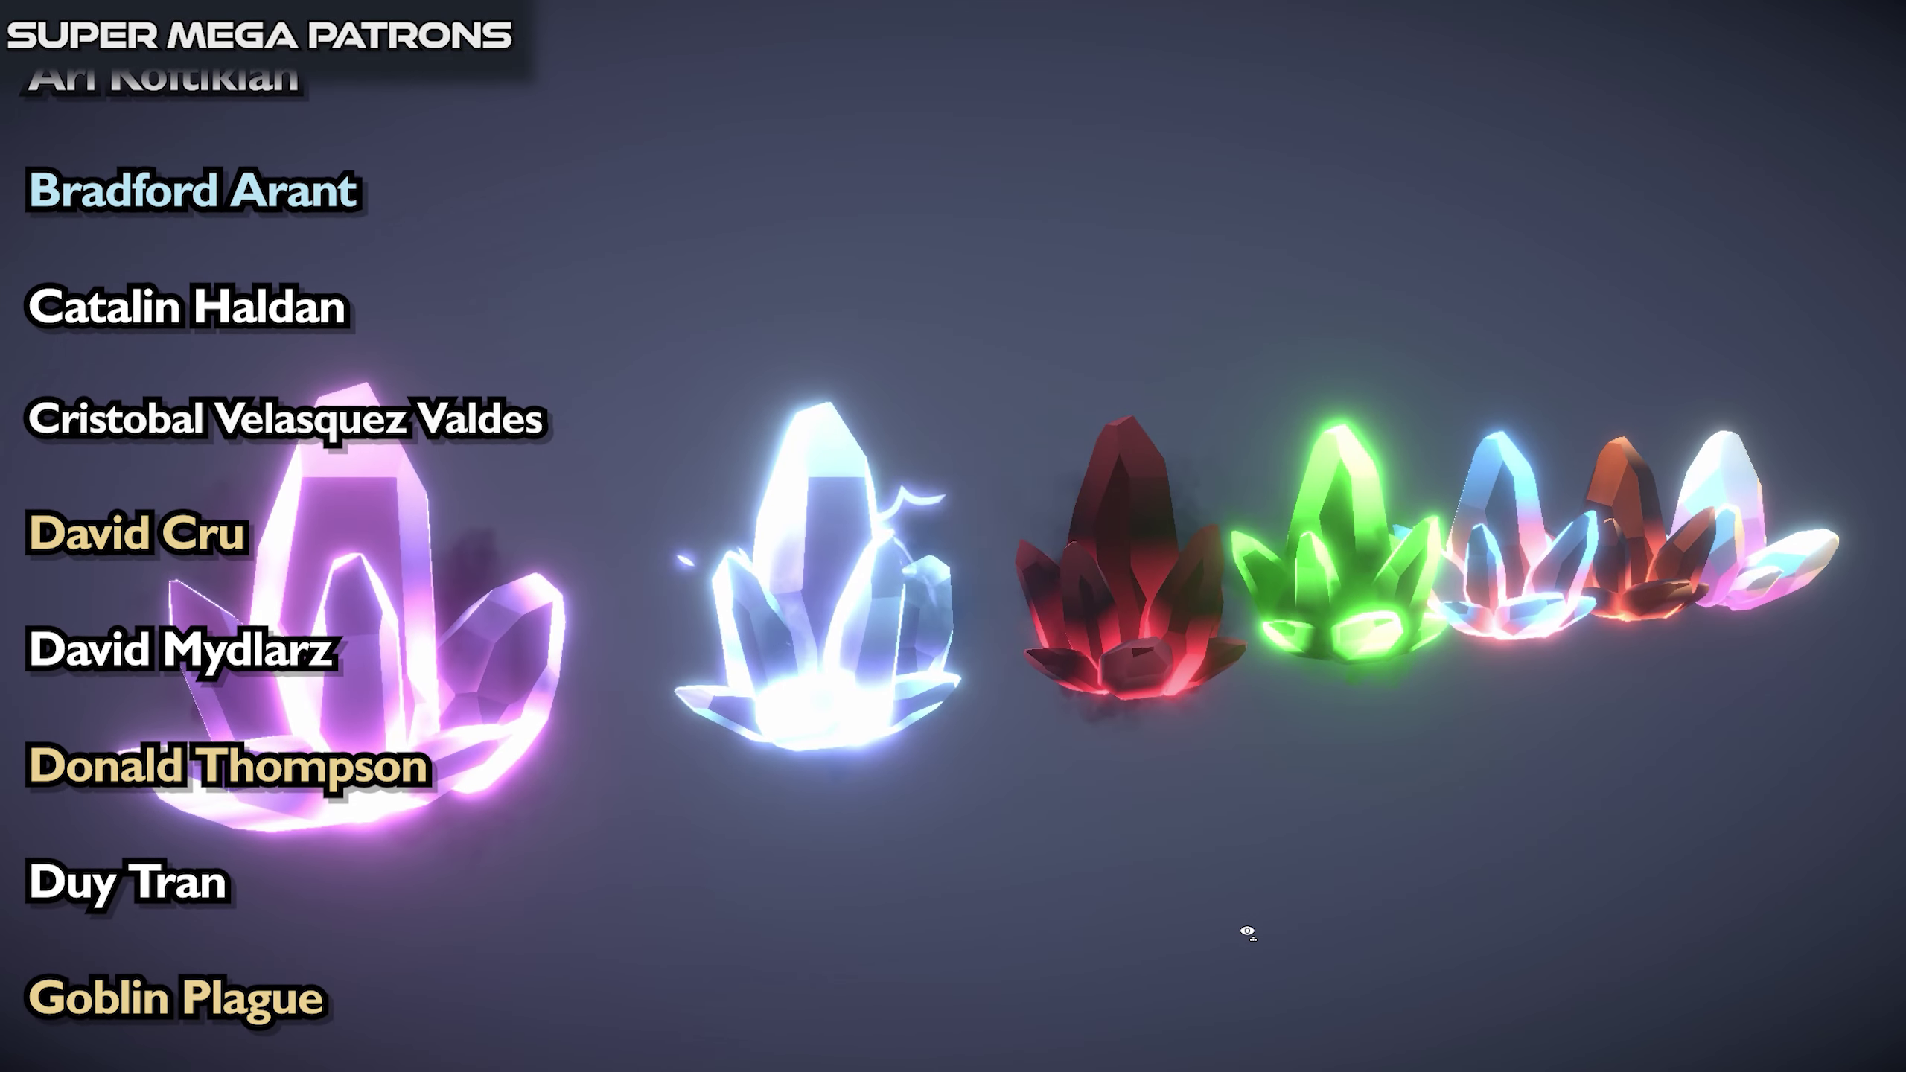